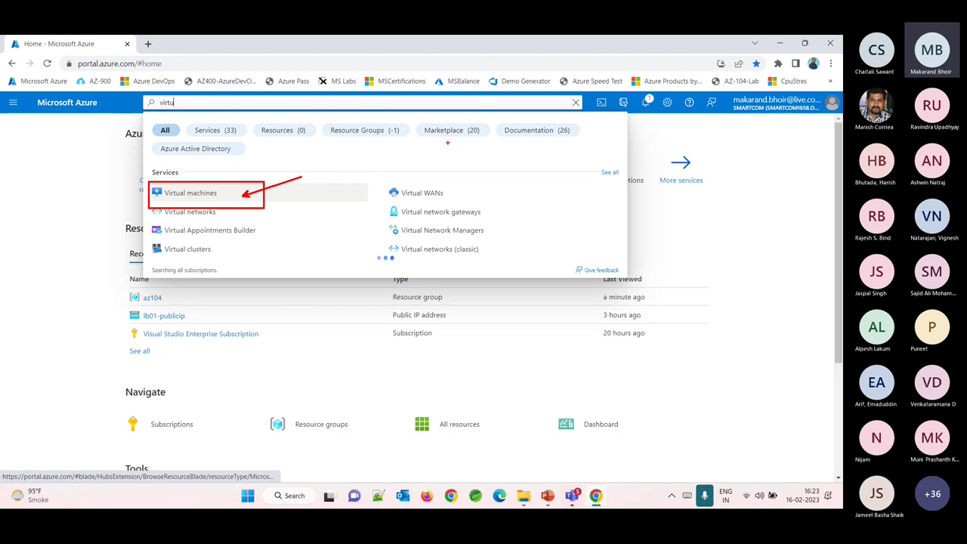
Clear the 'virtu' search query so recent services and resources appear.
mouse_move(729, 151)
mouse_down()
mouse_move(752, 114)
mouse_move(800, 118)
mouse_up()
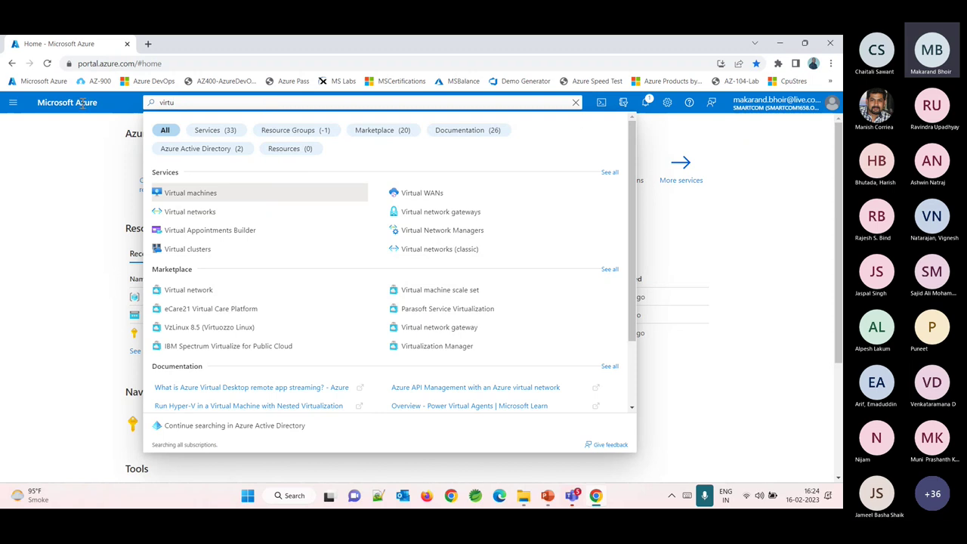
key(ctrl+a)
key(BackSpace)
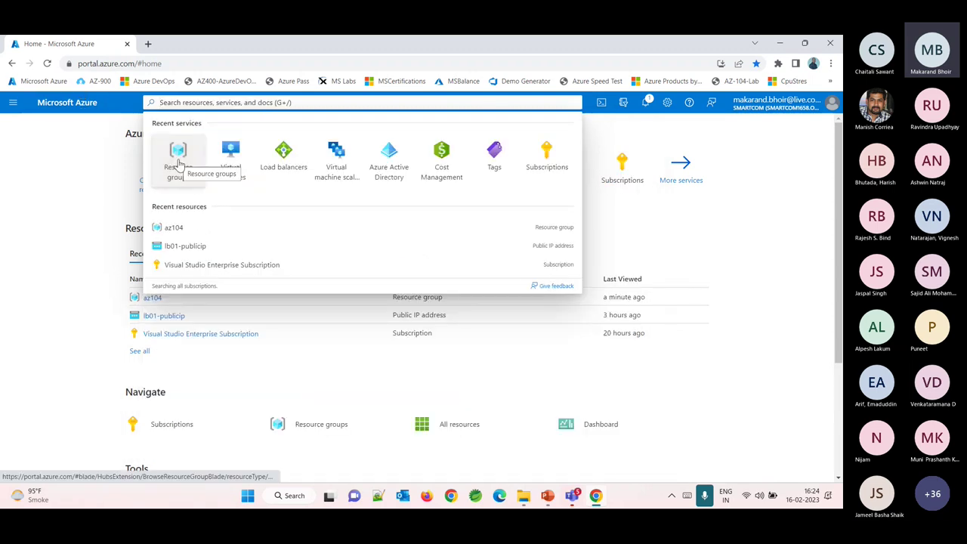
Open Azure Active Directory and scroll through the smartcom tenant's 19 users.
click(386, 158)
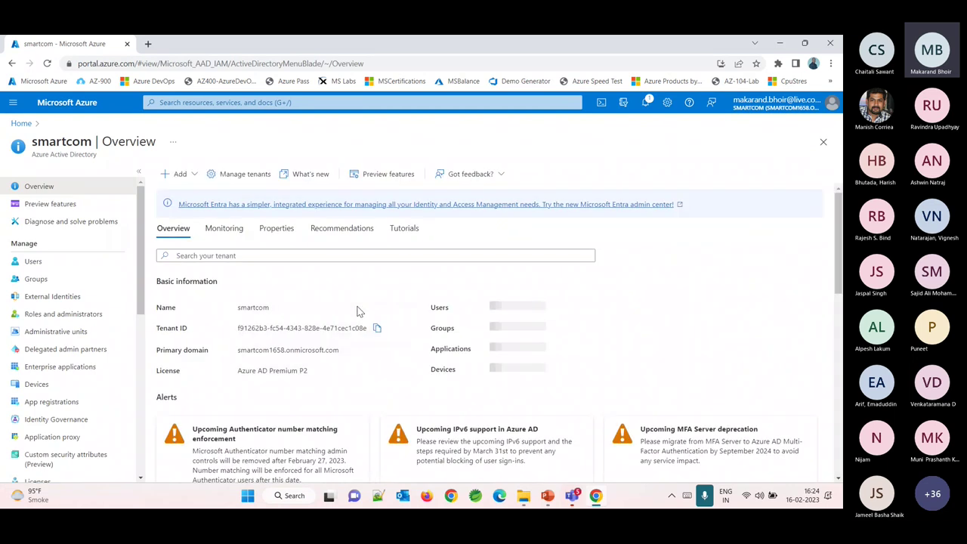
click(30, 262)
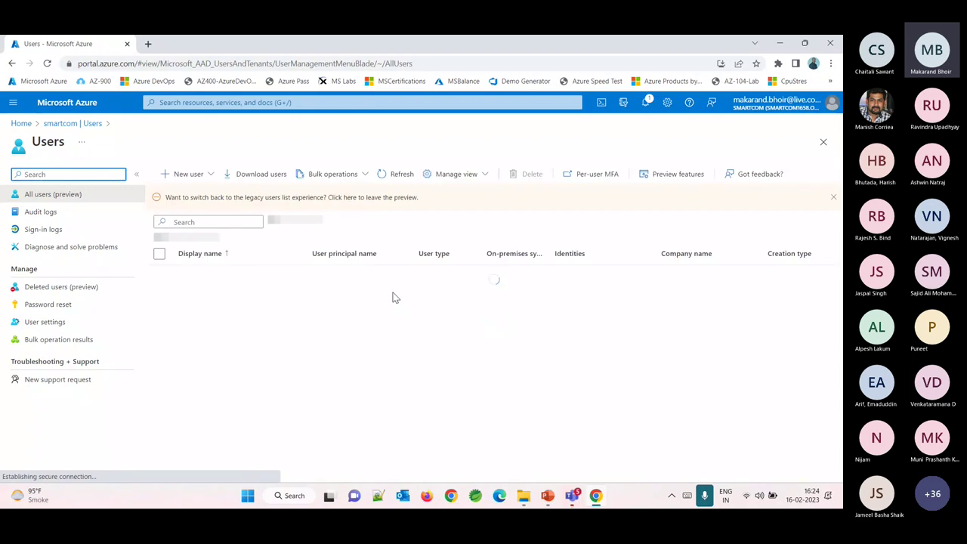
scroll(393, 297, down, 1)
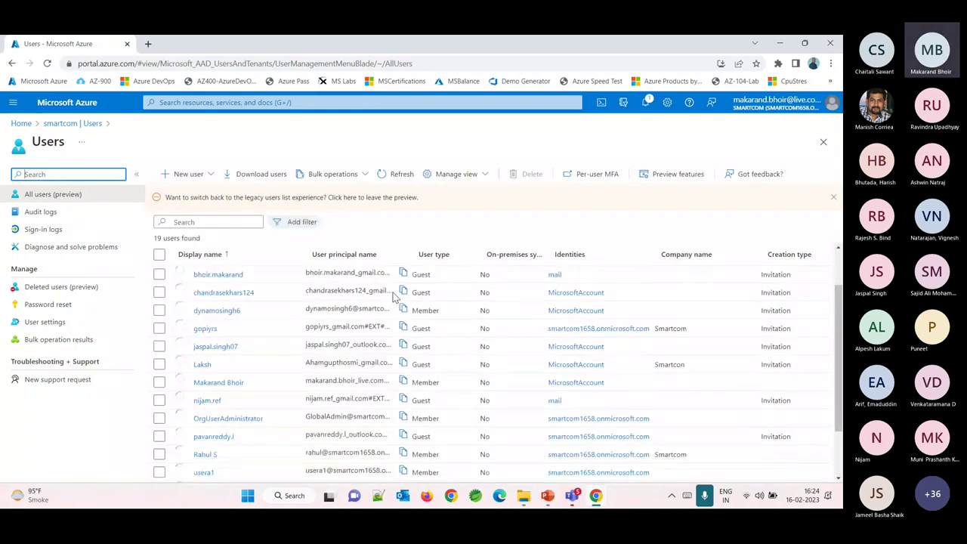
scroll(393, 297, down, 1)
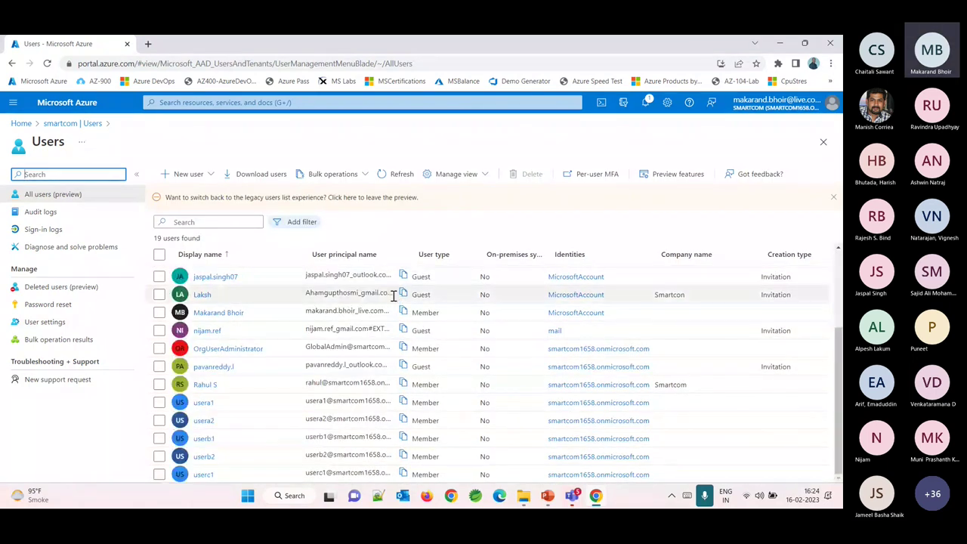
scroll(382, 333, up, 2)
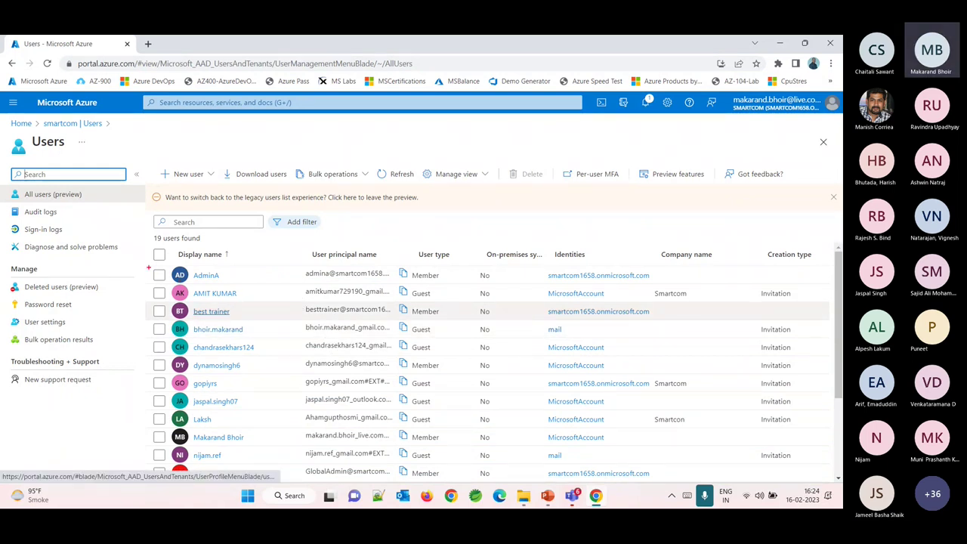
mouse_move(149, 267)
mouse_down()
mouse_move(278, 399)
mouse_move(303, 473)
mouse_up()
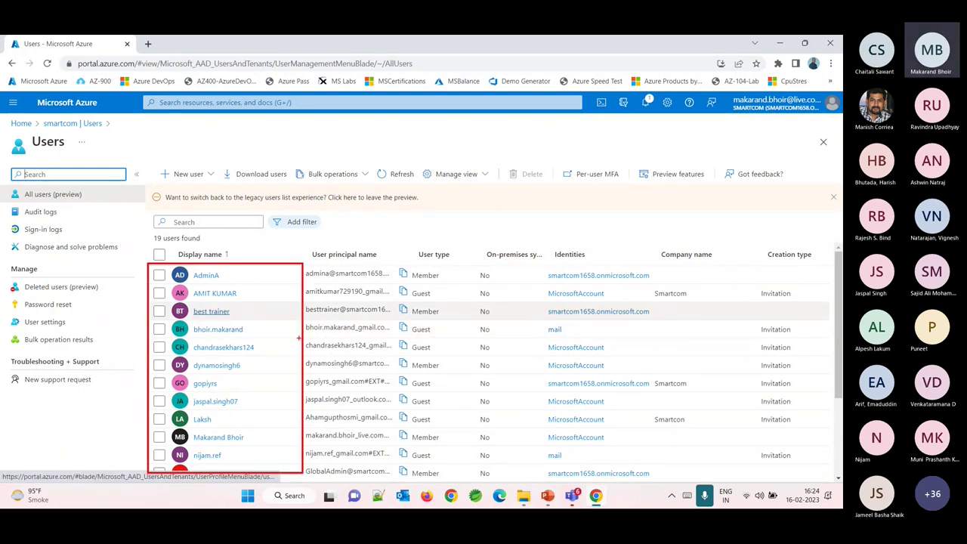
drag(275, 294, 381, 227)
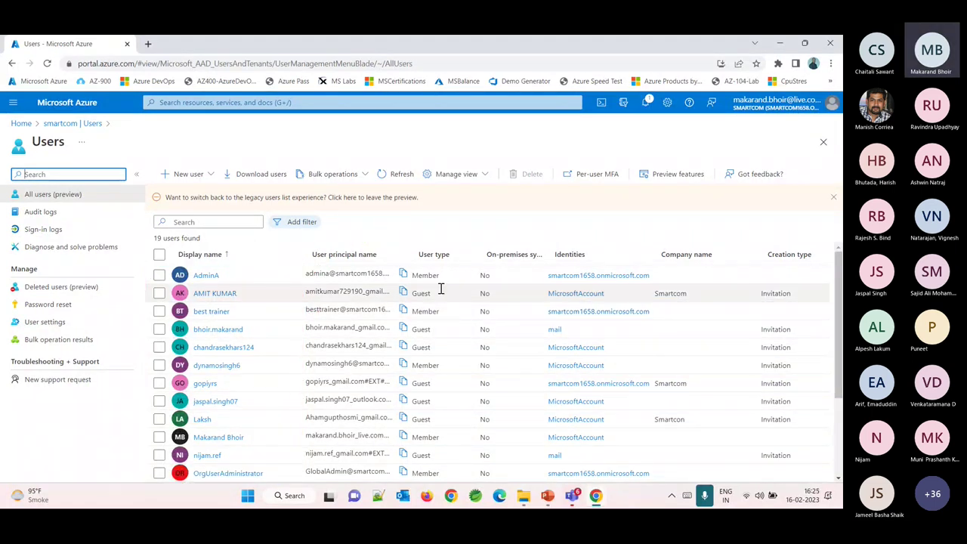
scroll(326, 377, down, 3)
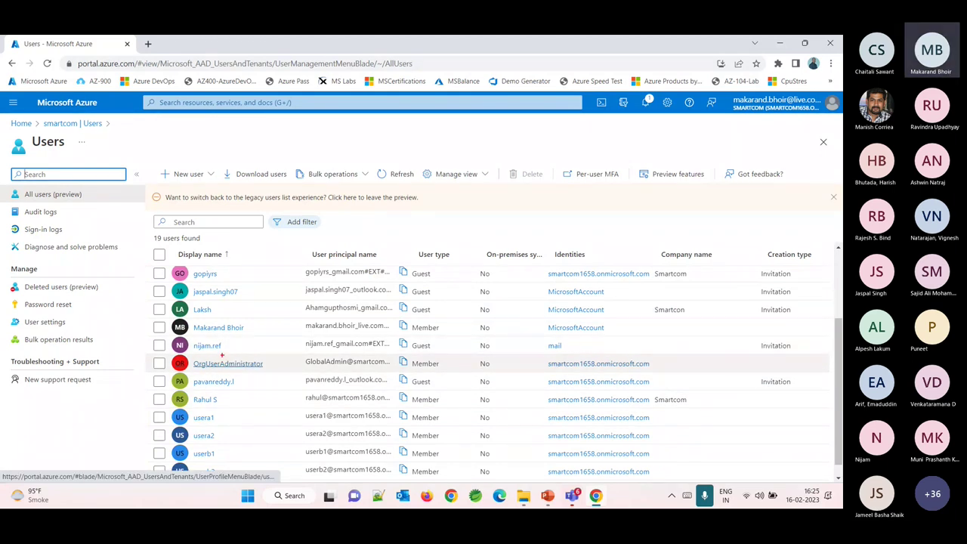
mouse_move(149, 316)
mouse_down()
mouse_move(519, 349)
mouse_move(827, 337)
mouse_up()
drag(253, 327, 296, 287)
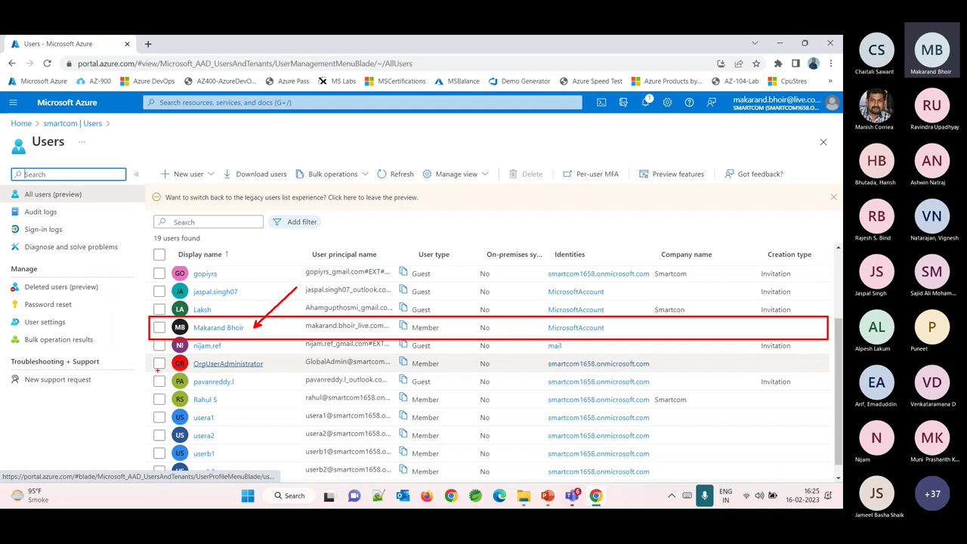
Clear the on-screen annotations and close the Users list, returning to the smartcom Overview.
drag(152, 374, 293, 395)
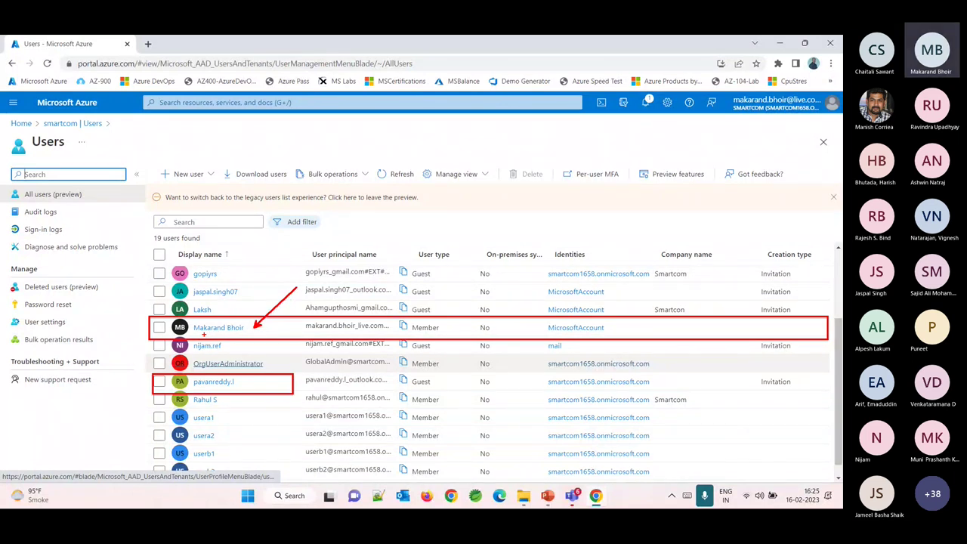
key(Escape)
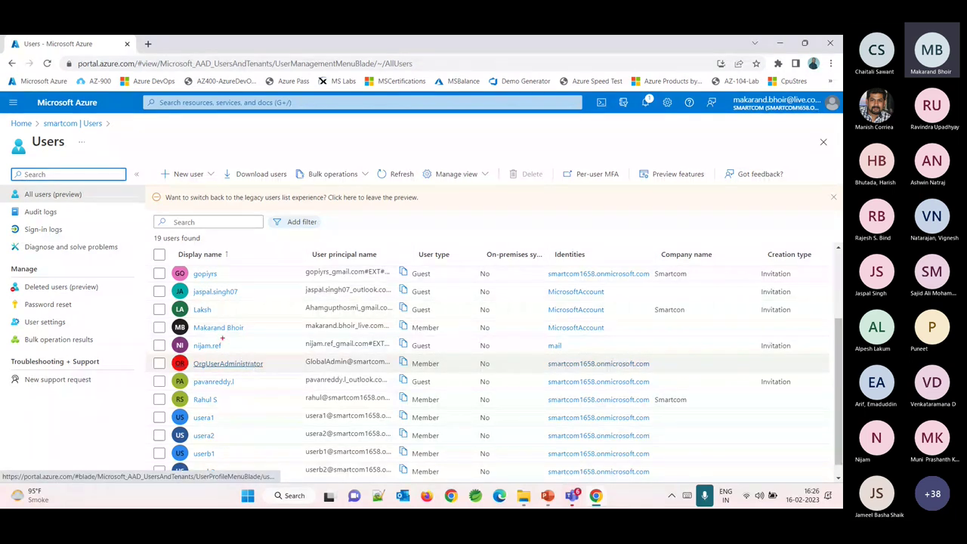
drag(112, 325, 164, 308)
mouse_move(172, 301)
mouse_down()
mouse_move(213, 319)
mouse_move(295, 319)
mouse_up()
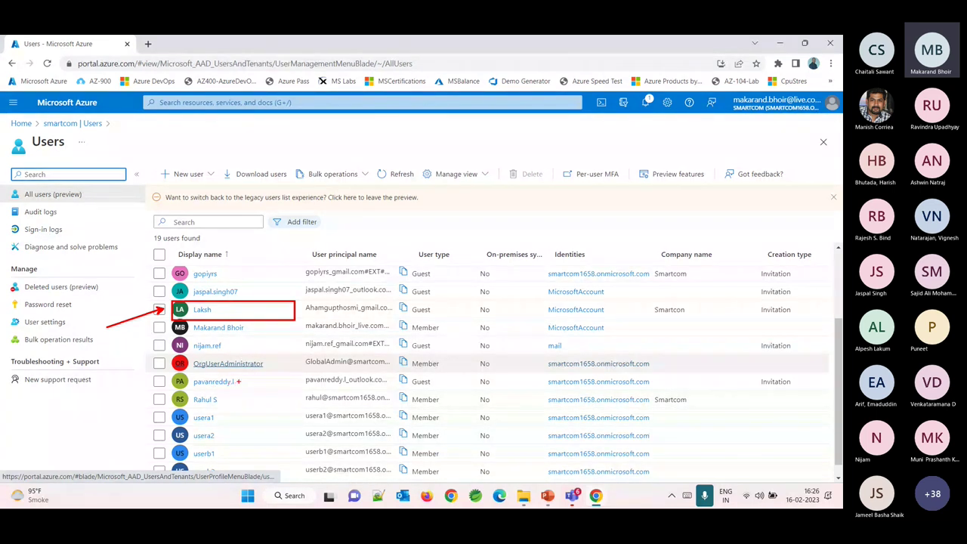
key(Escape)
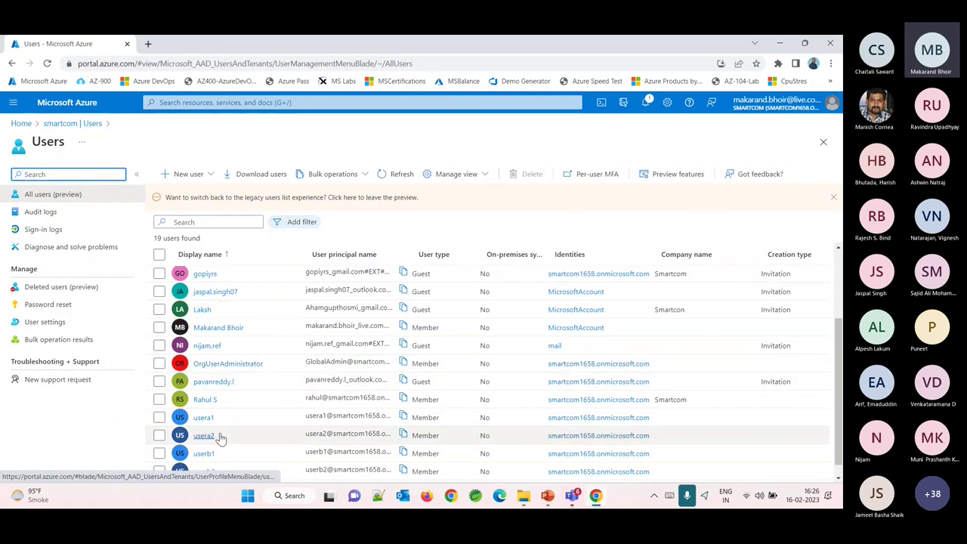
click(825, 145)
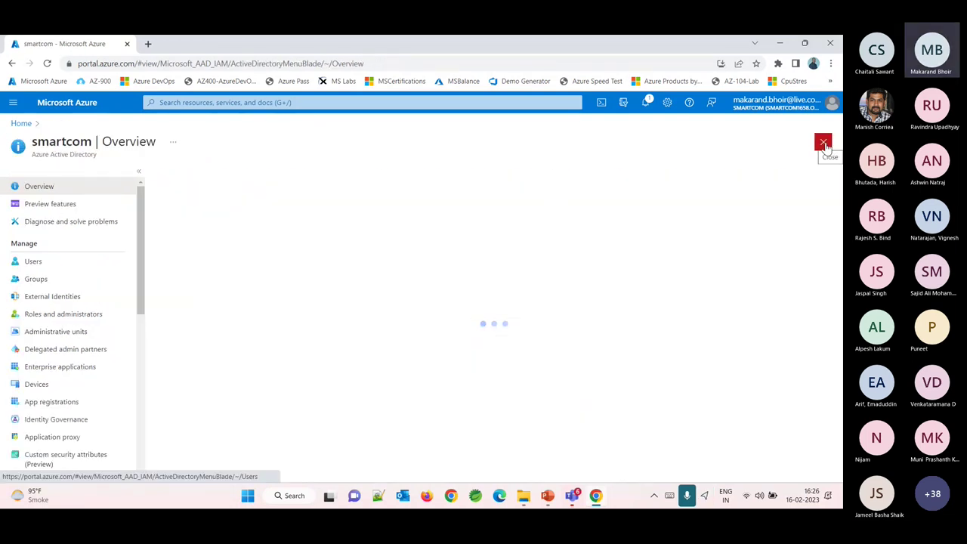
Go to Resource groups from recent services, listing az104, DefaultResourceGroup-EUS and NetworkWatcherRG.
click(291, 102)
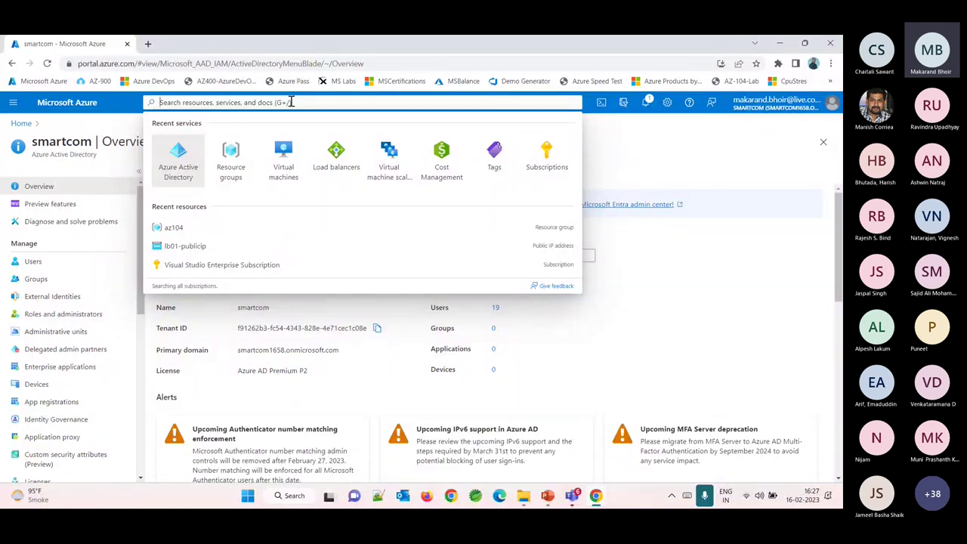
click(240, 162)
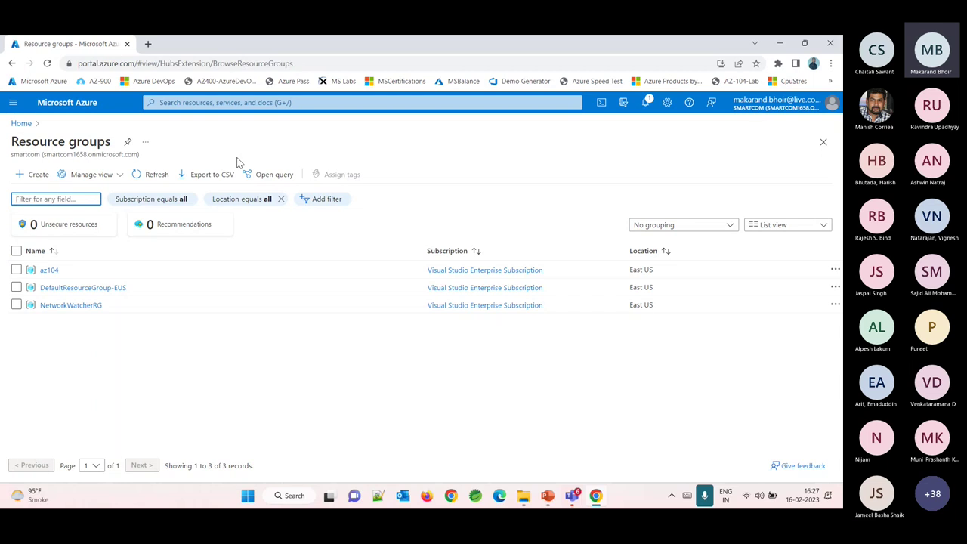
Start a new resource group and name it vm-rg.
click(40, 178)
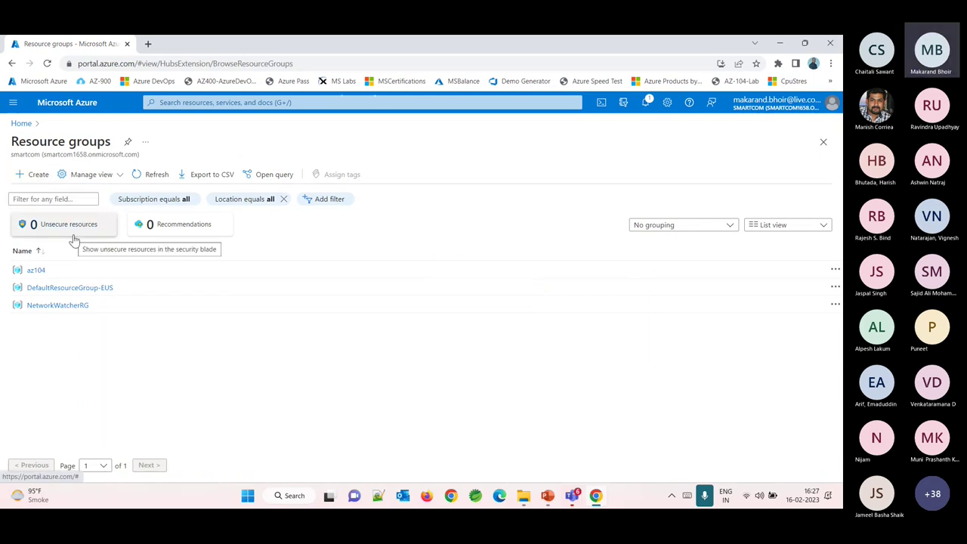
click(196, 284)
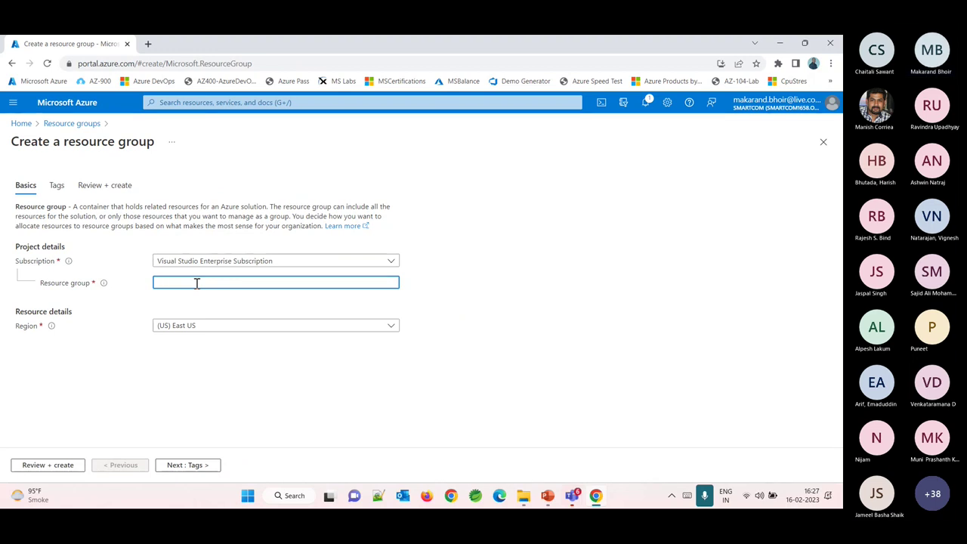
text(vmrs)
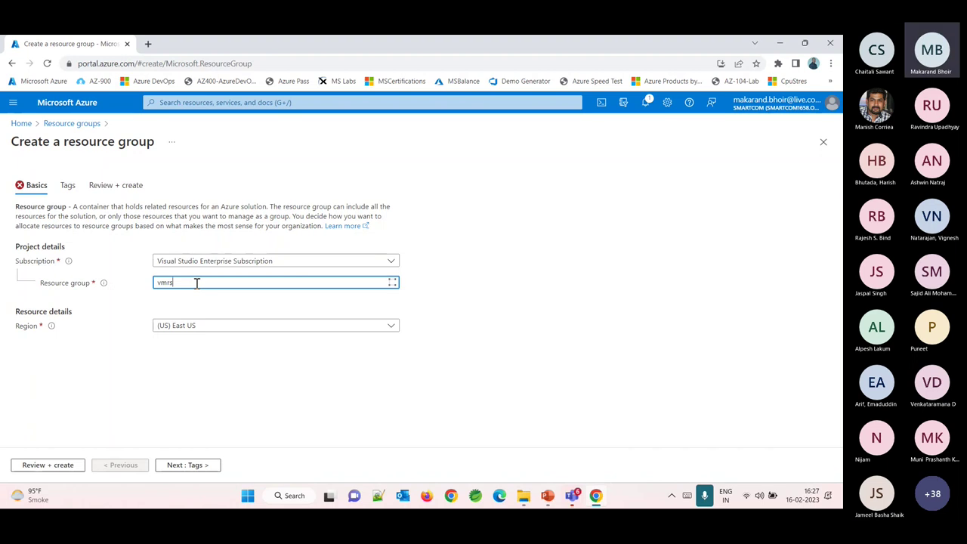
key(BackSpace)
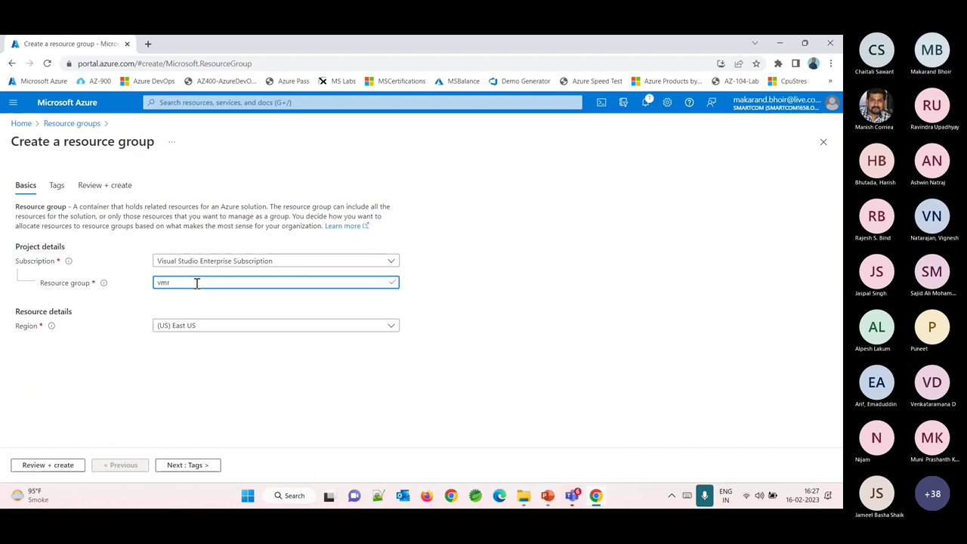
text(-rg)
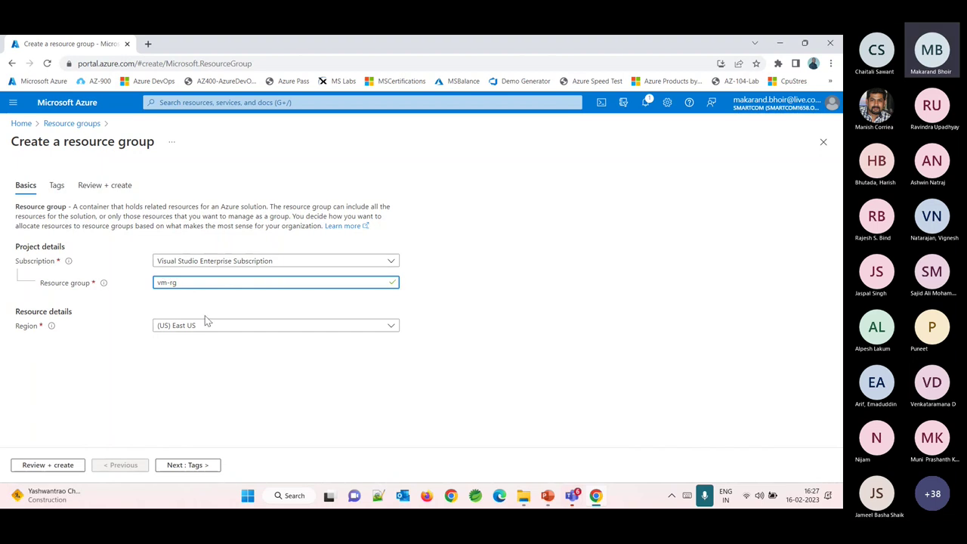
Add a 'user' tag with the owner's name as its value and run validation.
click(62, 191)
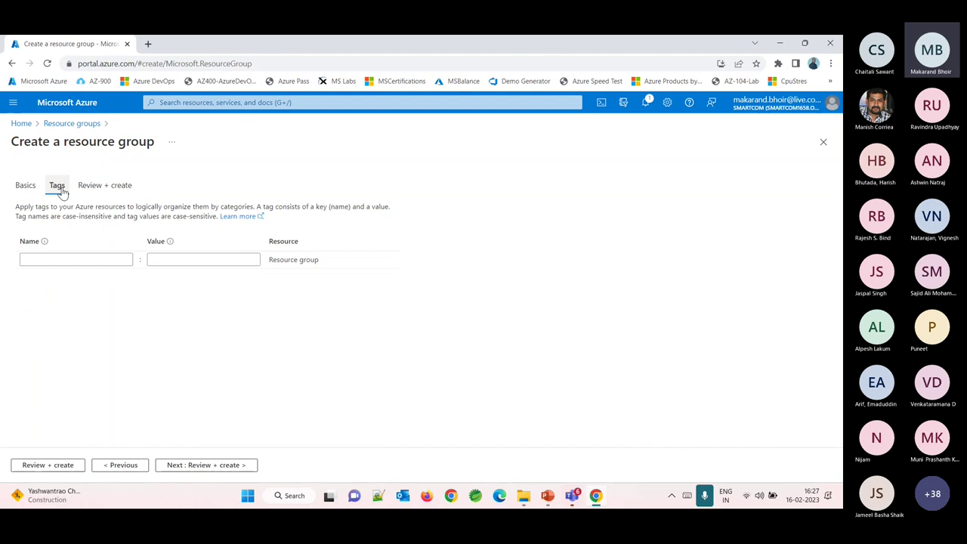
click(66, 259)
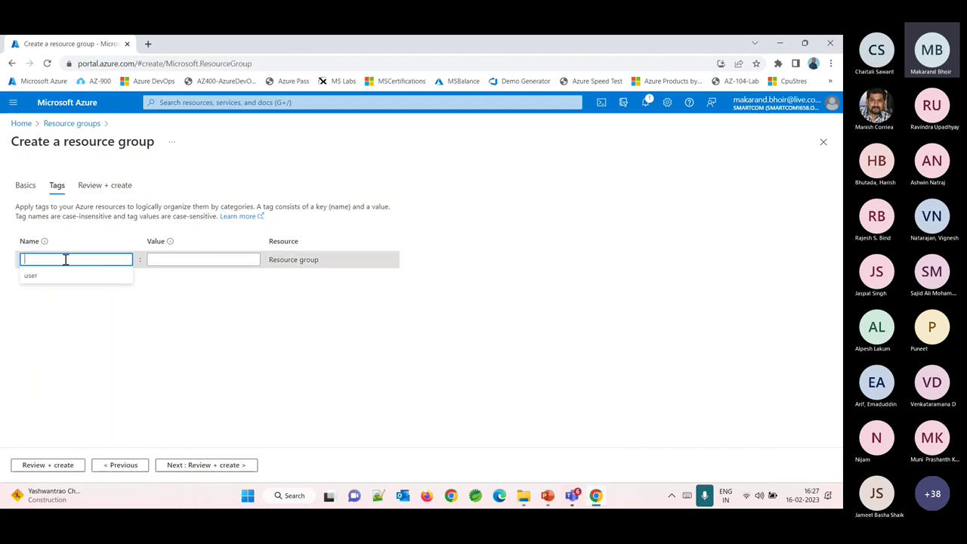
text(user)
key(Tab)
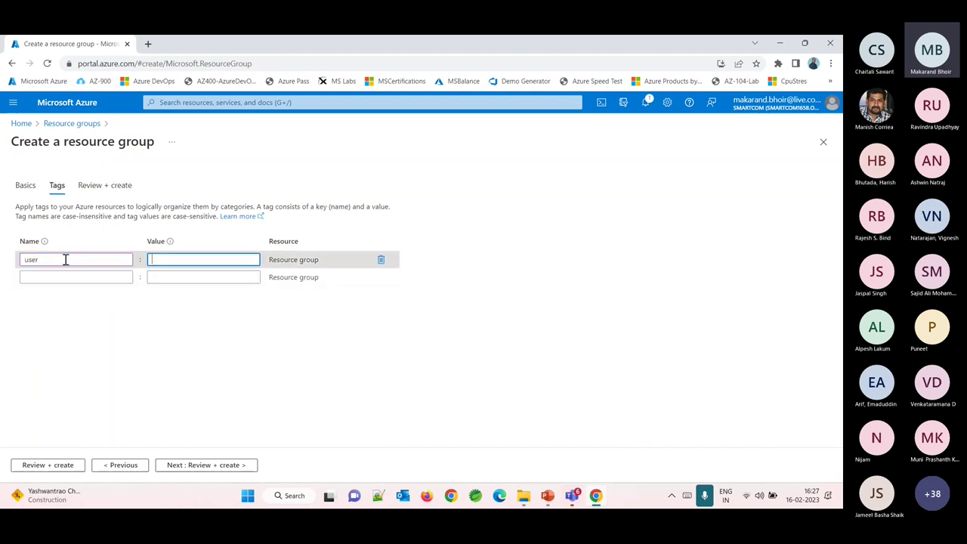
text(makarand)
click(207, 361)
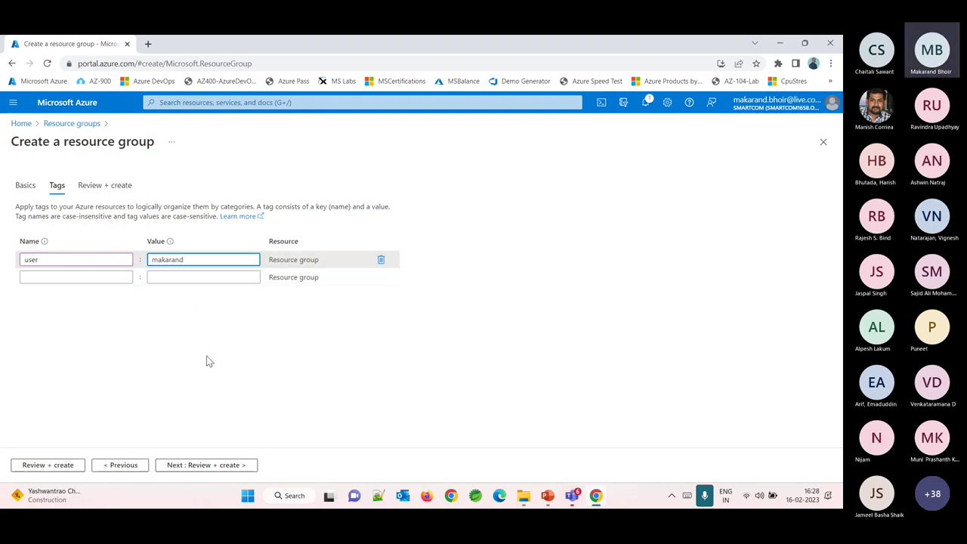
click(106, 187)
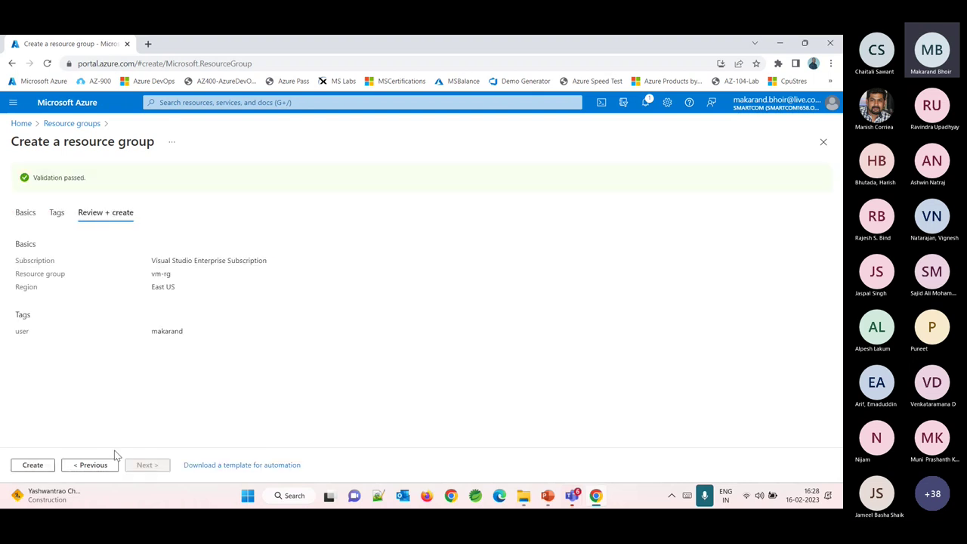
Create vm-rg and open its overview, highlighting its East US location.
click(33, 467)
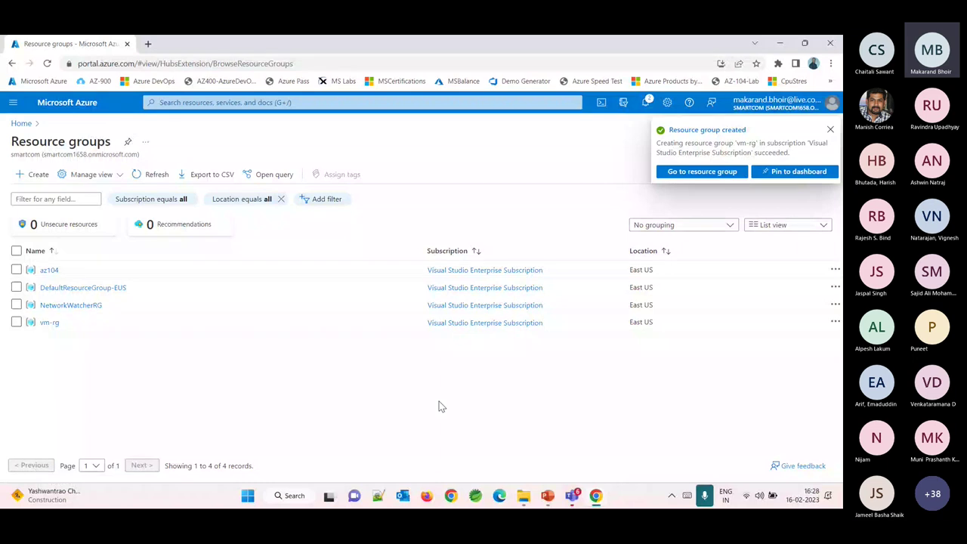
click(830, 129)
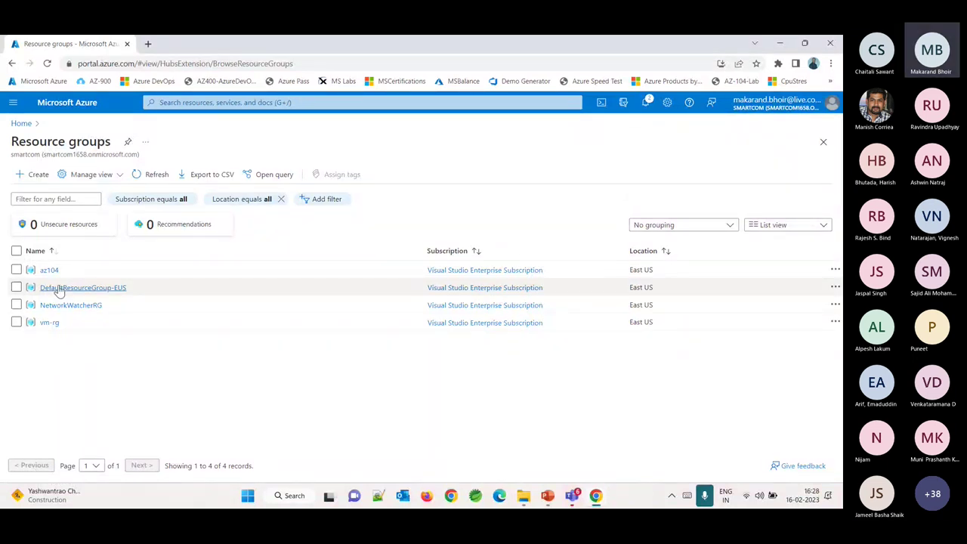
click(50, 323)
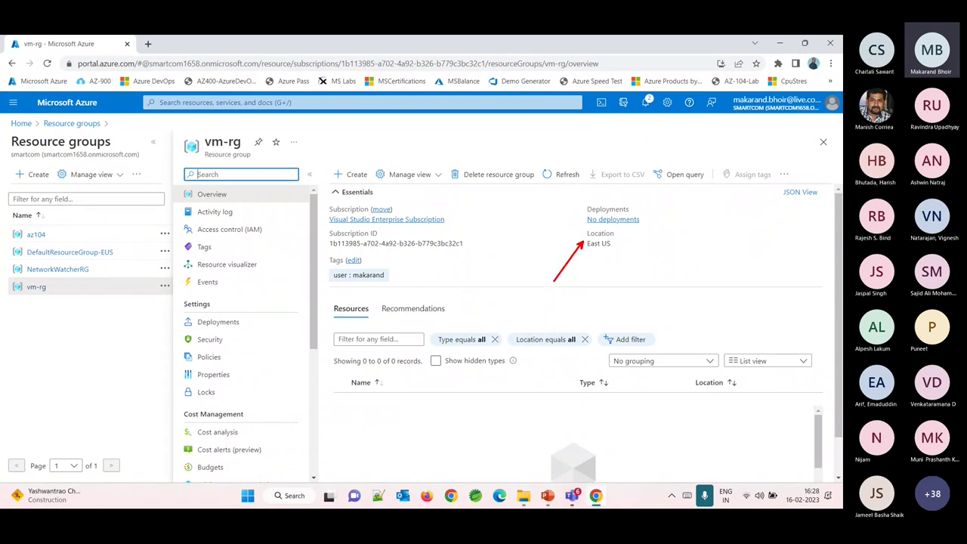
mouse_move(582, 228)
mouse_down()
mouse_move(610, 248)
mouse_move(654, 247)
mouse_up()
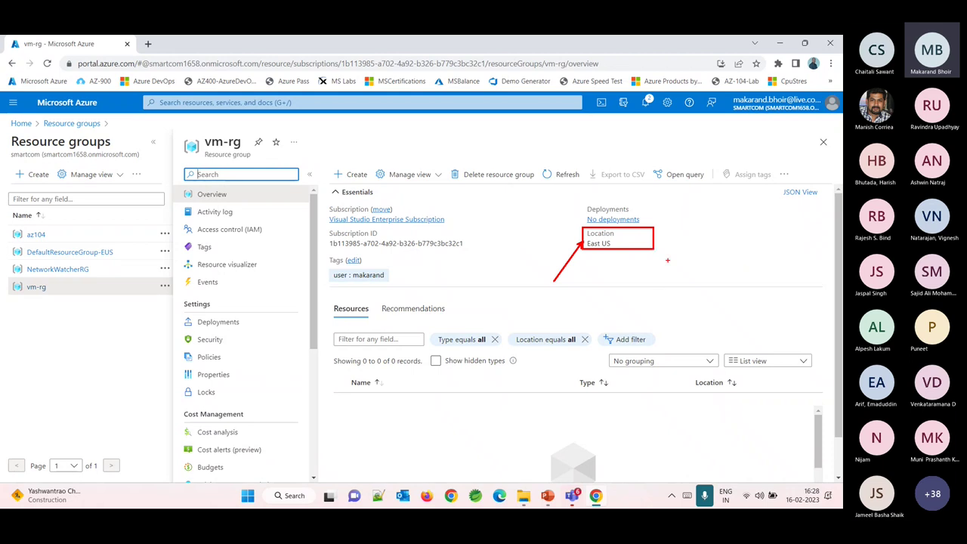
key(Escape)
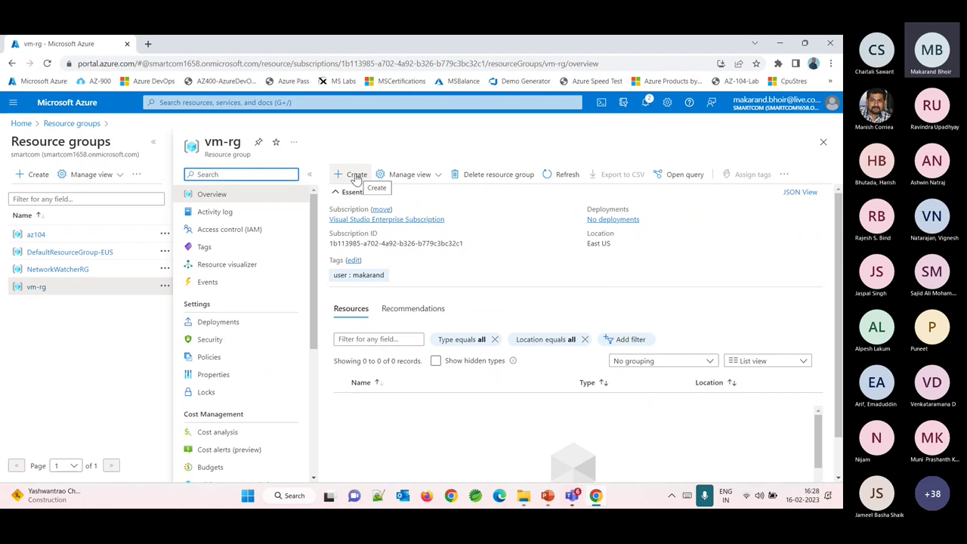
Start an Azure virtual machine from the Virtual machines list, reaching the Basics tab.
click(264, 100)
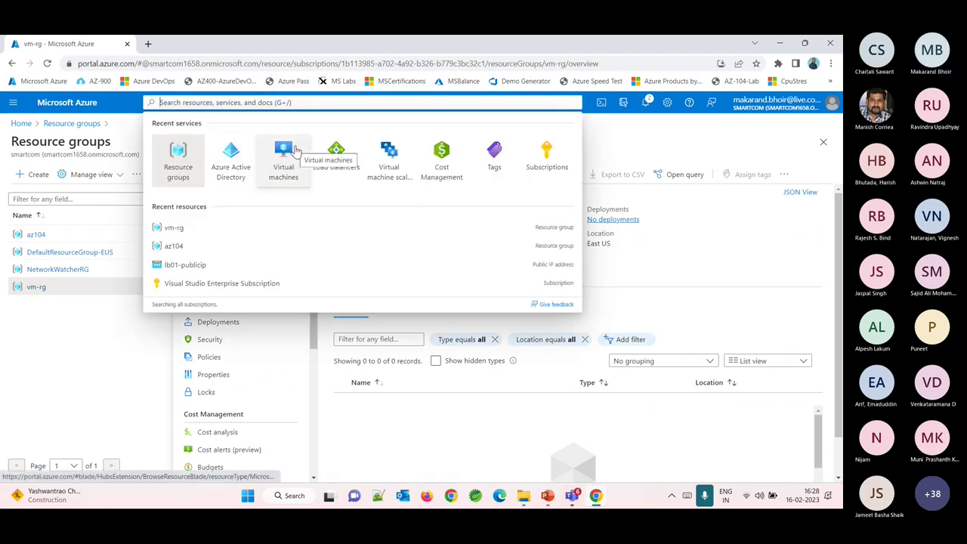
click(287, 151)
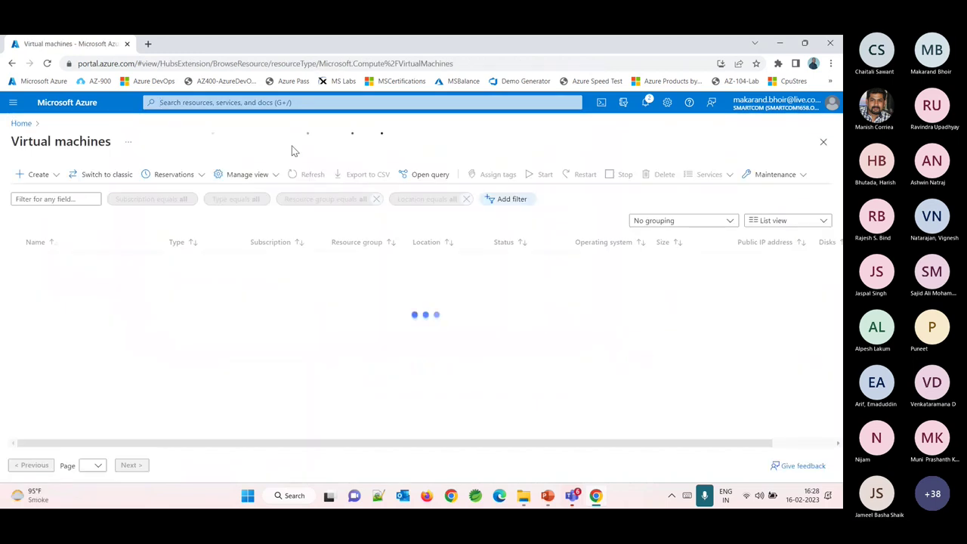
click(38, 175)
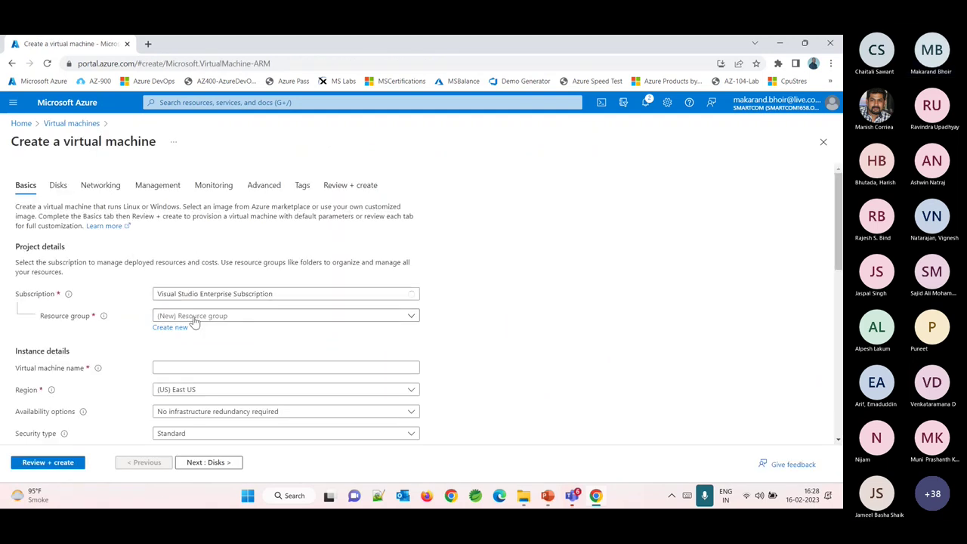
Select resource group vm-rg, name the VM vm02, and highlight the East US region.
click(194, 317)
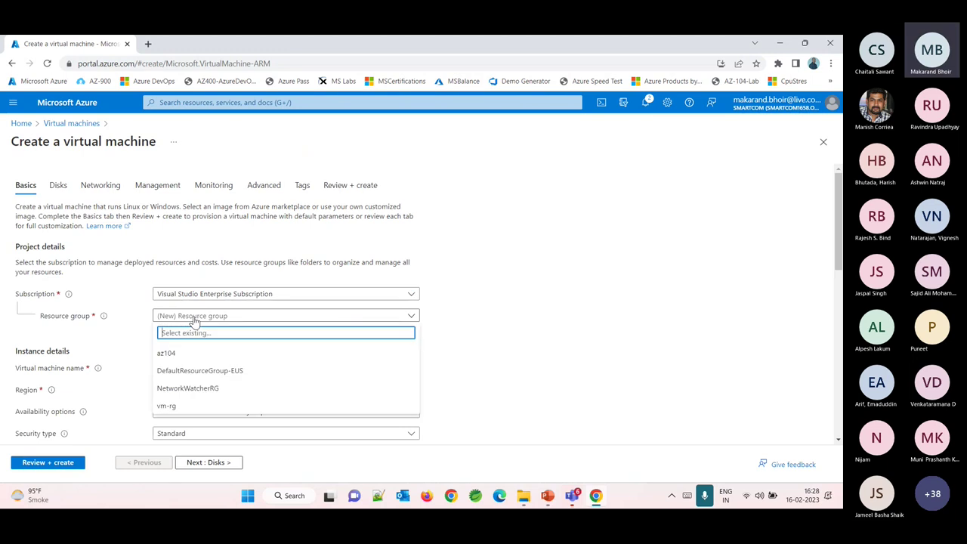
click(173, 401)
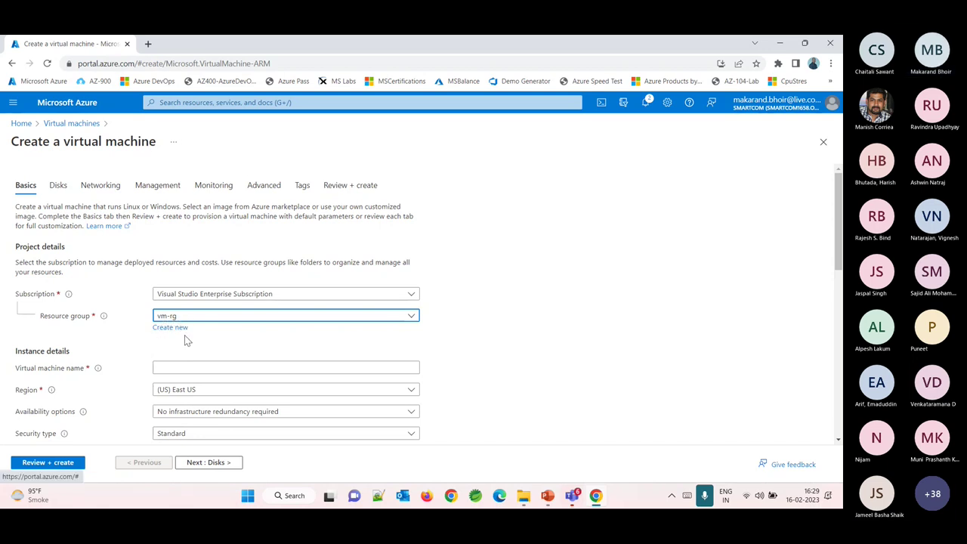
mouse_move(147, 303)
mouse_down()
mouse_move(178, 328)
mouse_move(218, 333)
mouse_up()
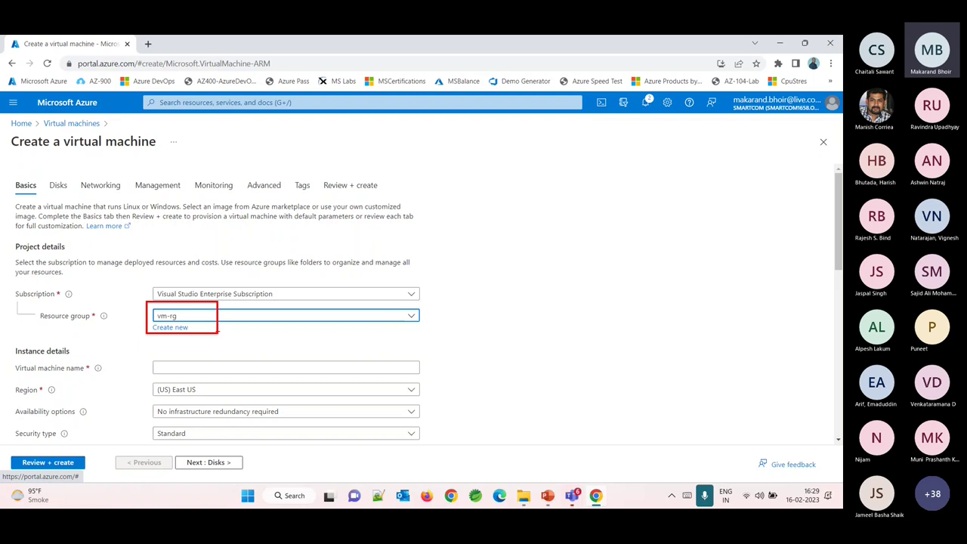
click(207, 366)
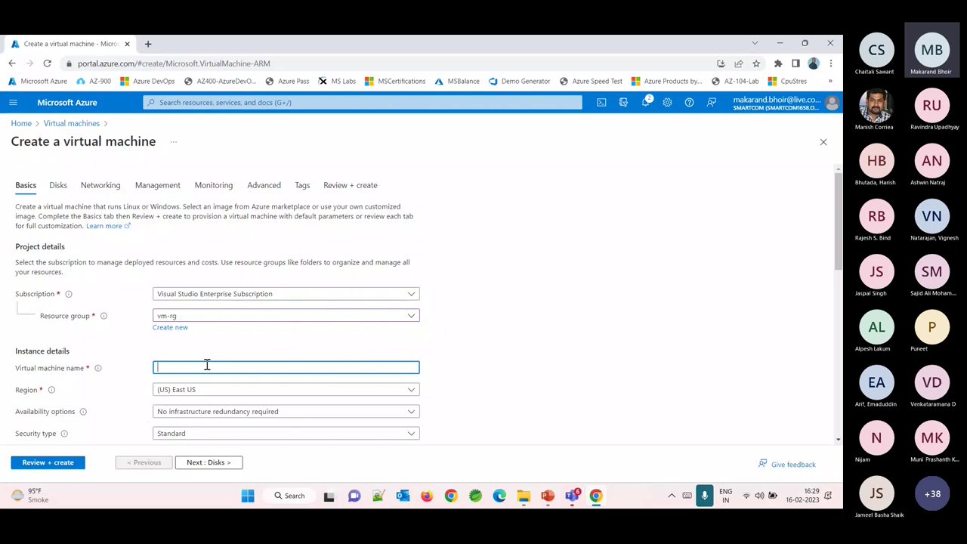
text(vm02)
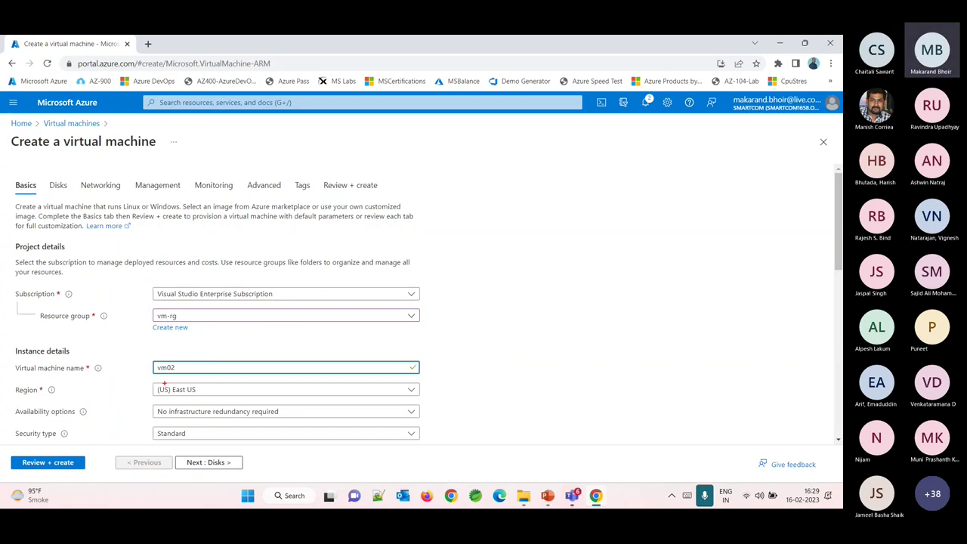
drag(151, 385, 319, 398)
drag(208, 390, 272, 363)
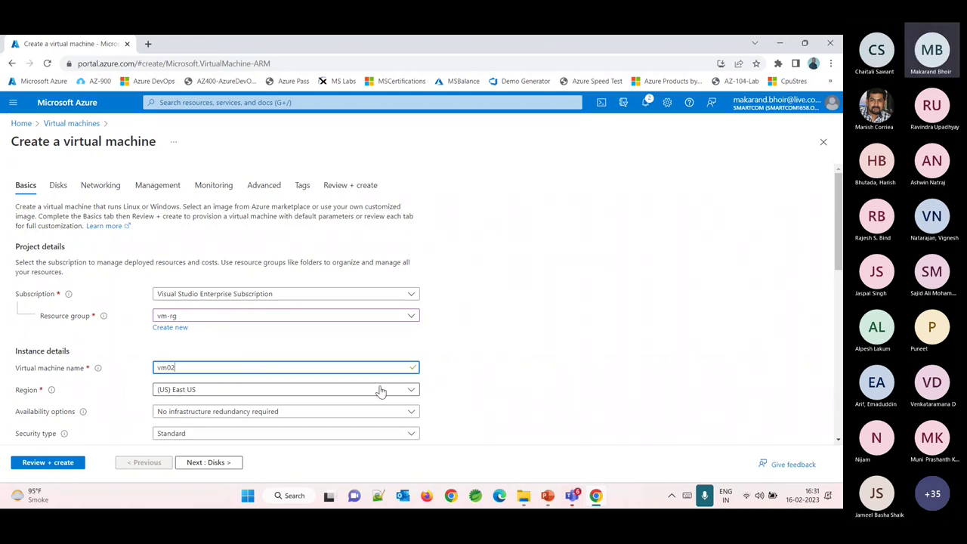
click(508, 397)
scroll(509, 396, down, 2)
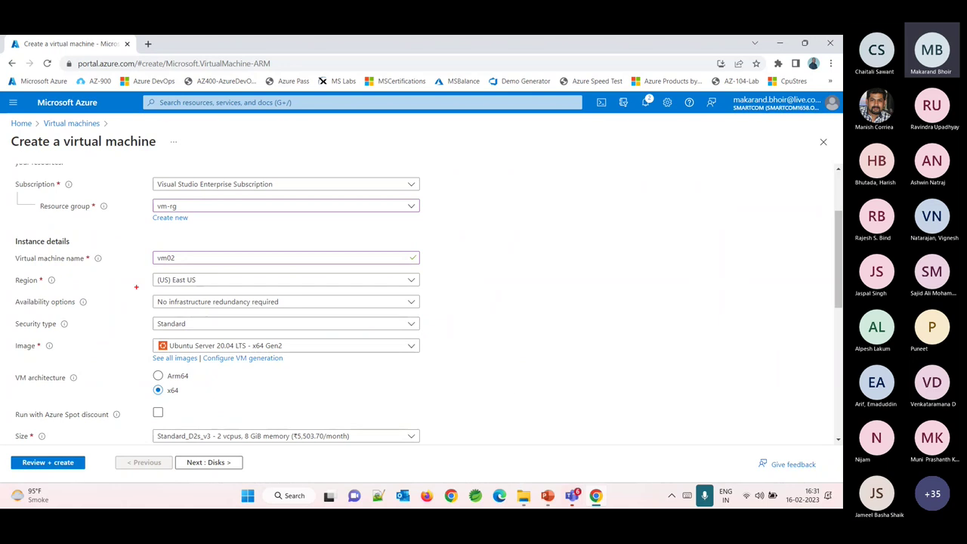
mouse_move(140, 291)
mouse_down()
mouse_move(161, 304)
mouse_move(293, 320)
mouse_move(444, 318)
mouse_up()
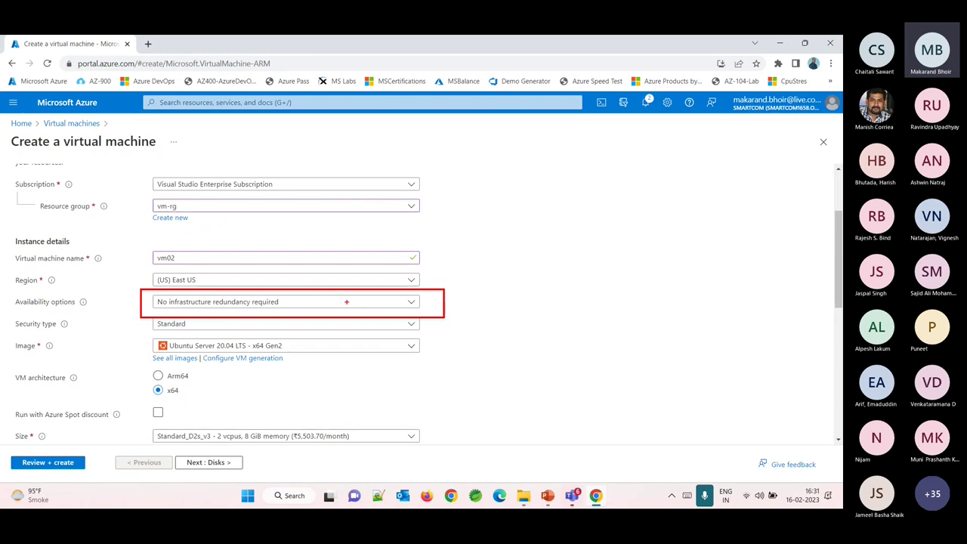
drag(347, 301, 411, 260)
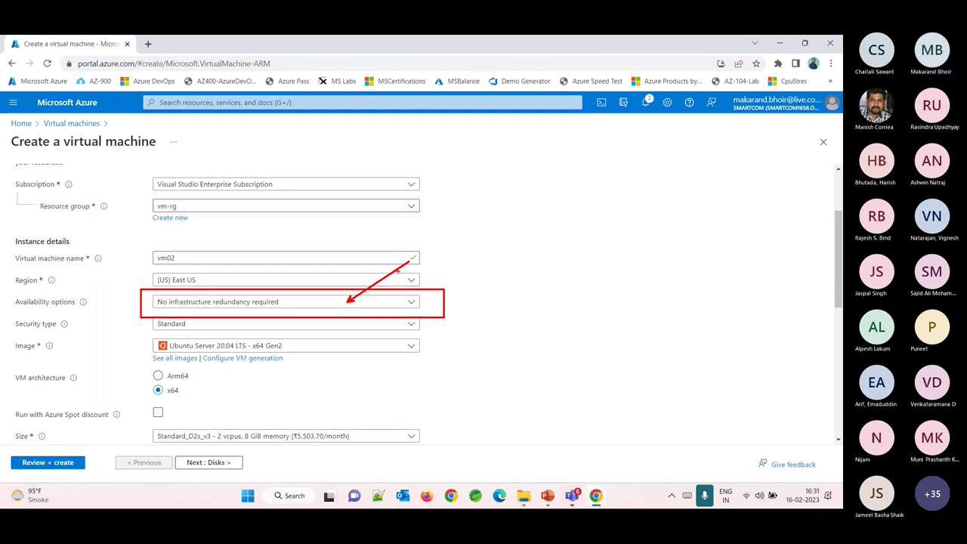
key(Escape)
click(297, 304)
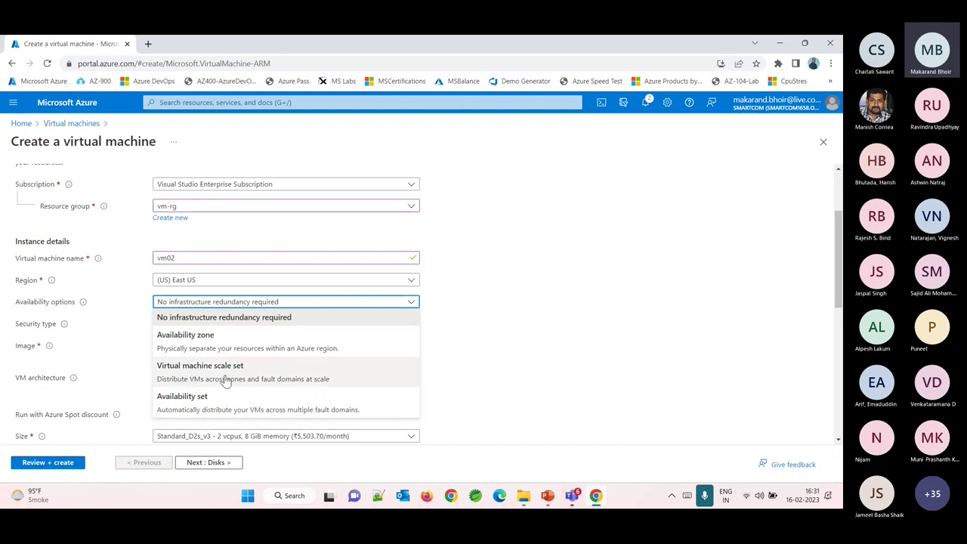
click(501, 355)
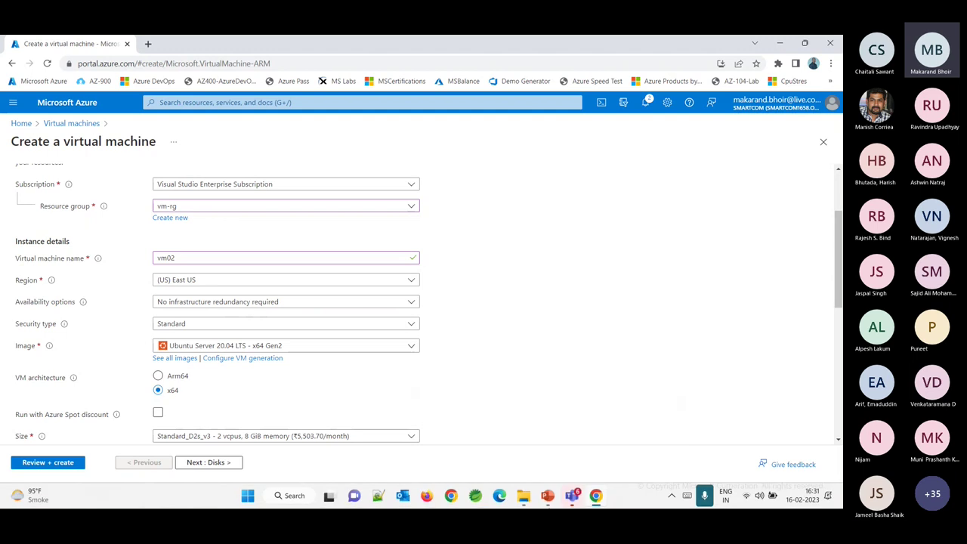
mouse_move(545, 500)
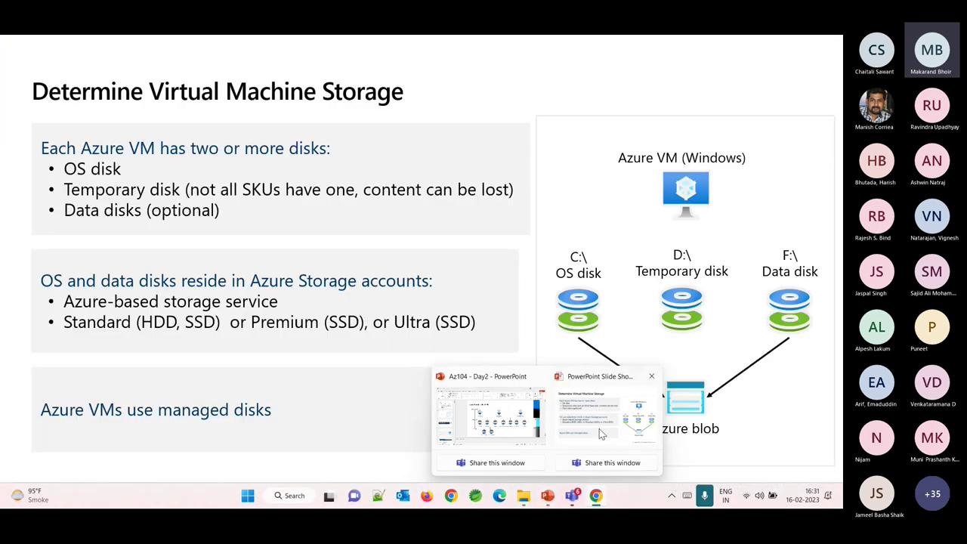
Return to the PowerPoint slide show and advance to the Connect to Virtual Machines slide.
click(601, 434)
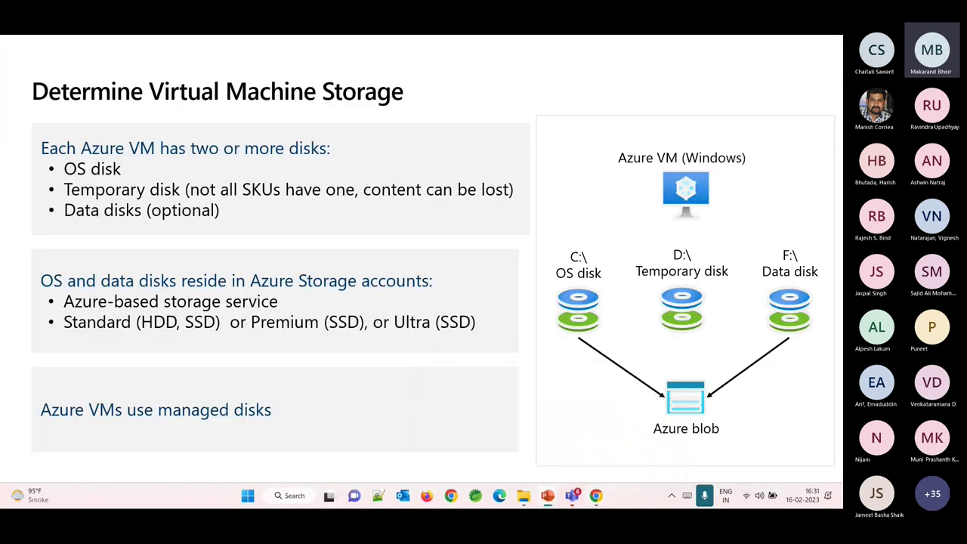
key(Right)
key(Right)
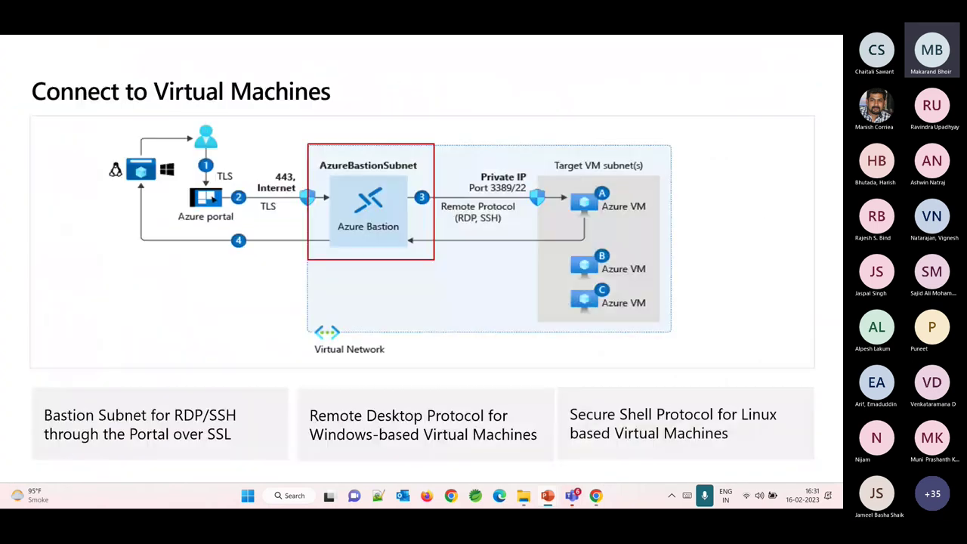
key(Right)
key(Right)
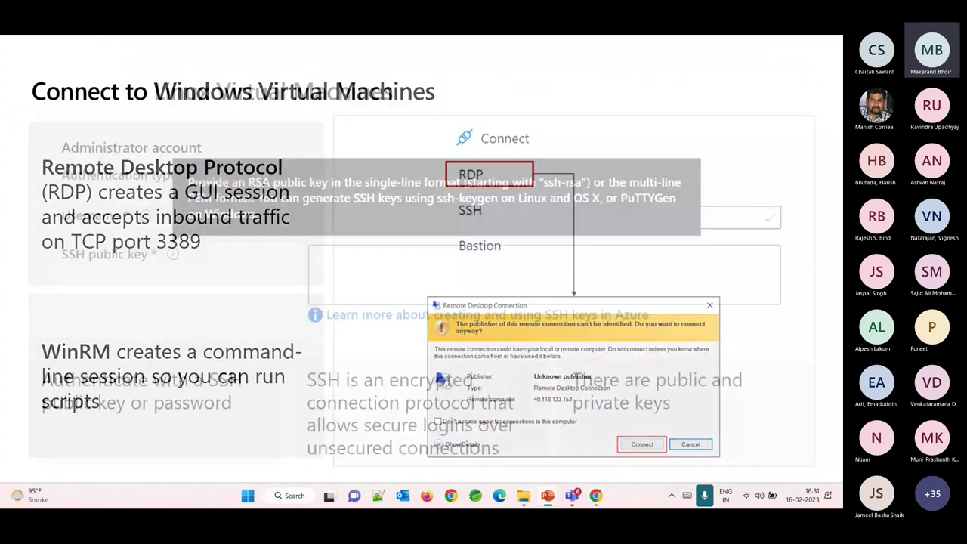
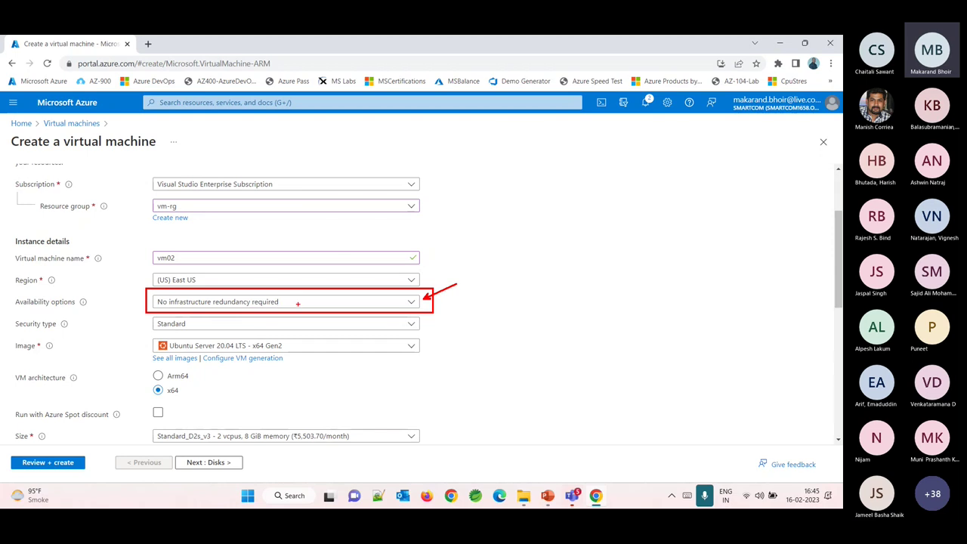
Change the VM image from Ubuntu to Windows Server 2022 Datacenter: Azure Edition - x64 Gen2.
key(Escape)
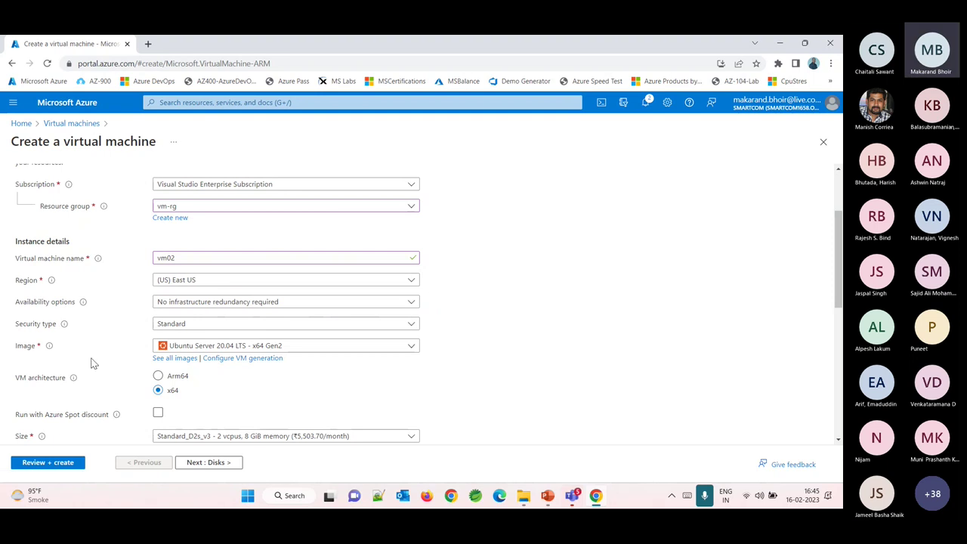
click(401, 353)
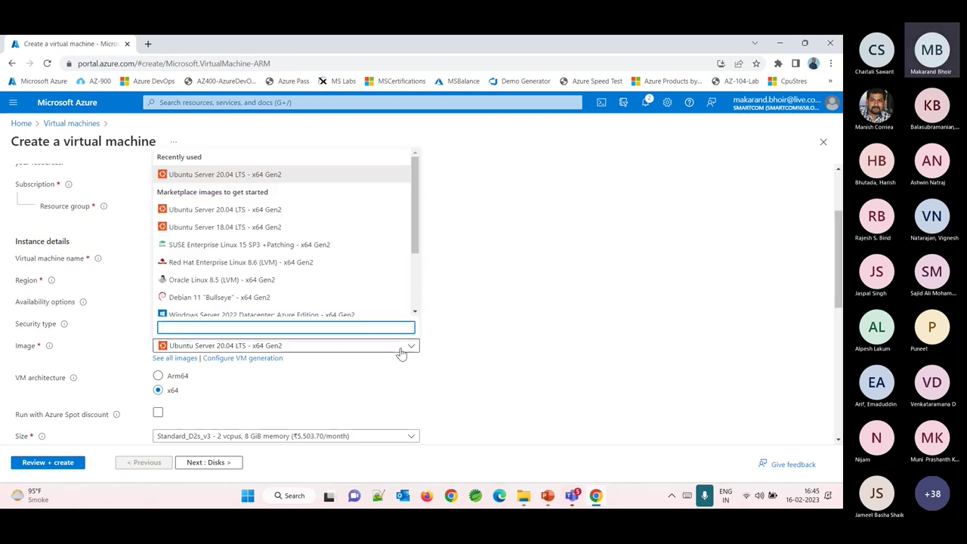
click(417, 230)
drag(416, 230, 418, 274)
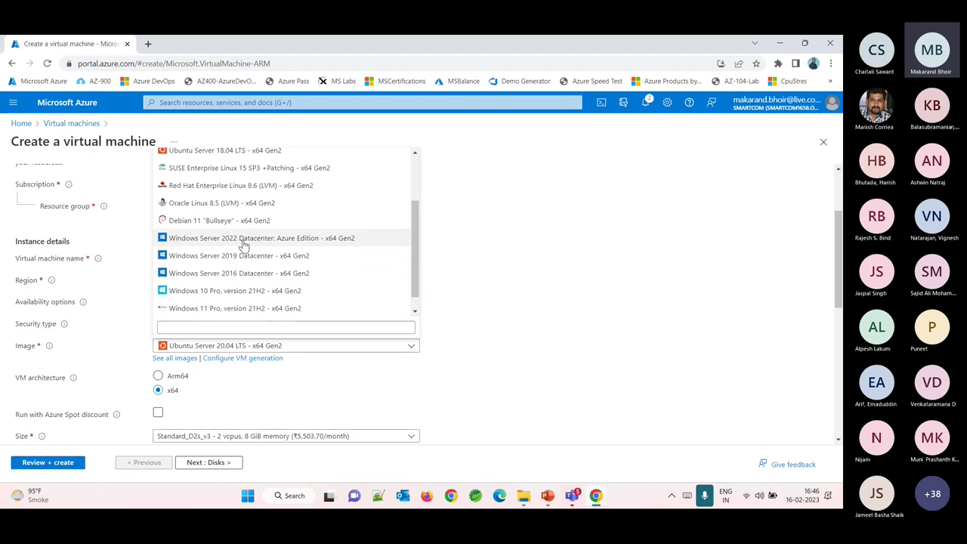
click(241, 241)
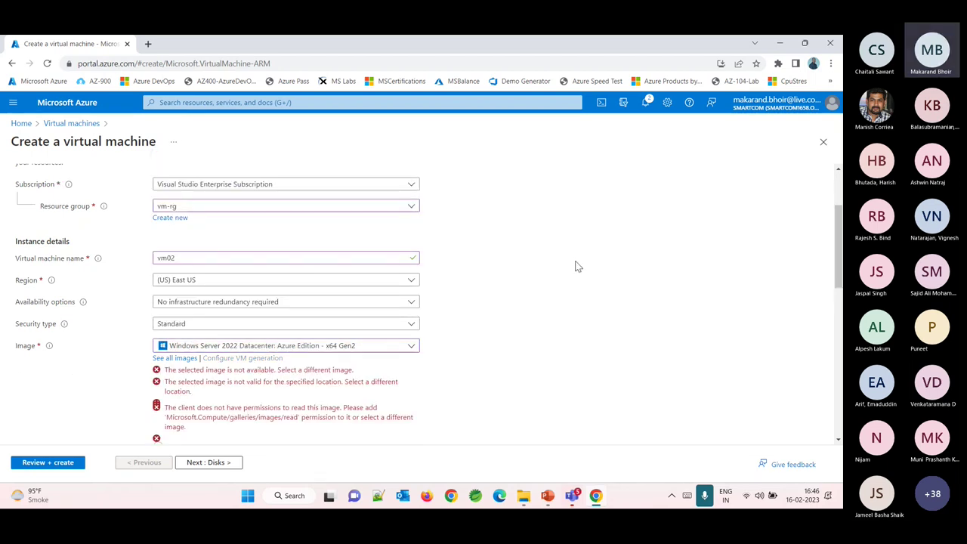
scroll(574, 265, down, 3)
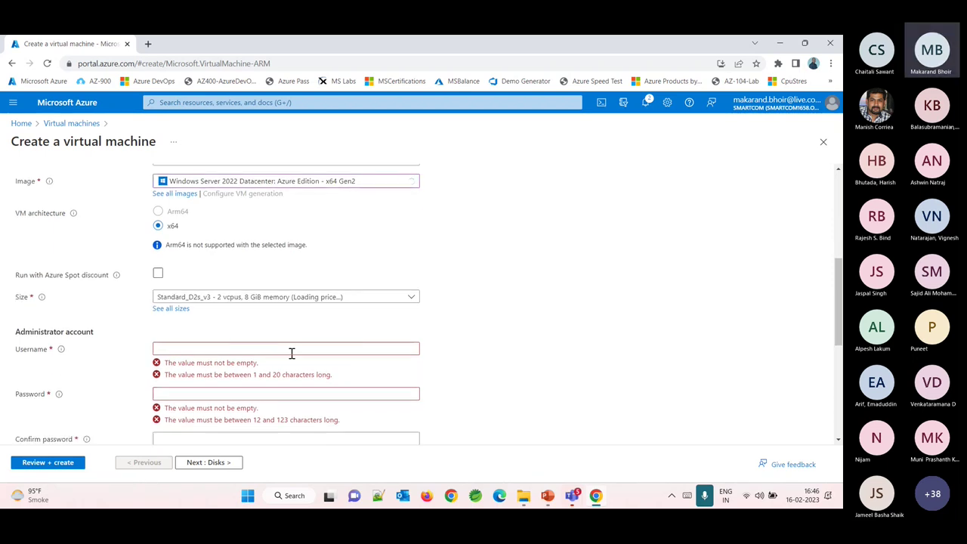
Enter the administrator username, then the password in both Password and Confirm password.
click(291, 349)
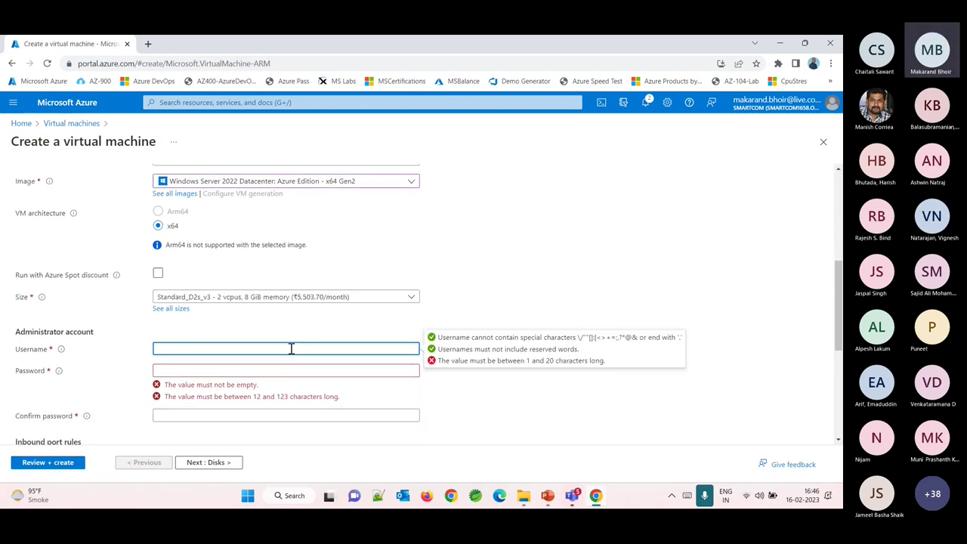
text(makarand)
key(Tab)
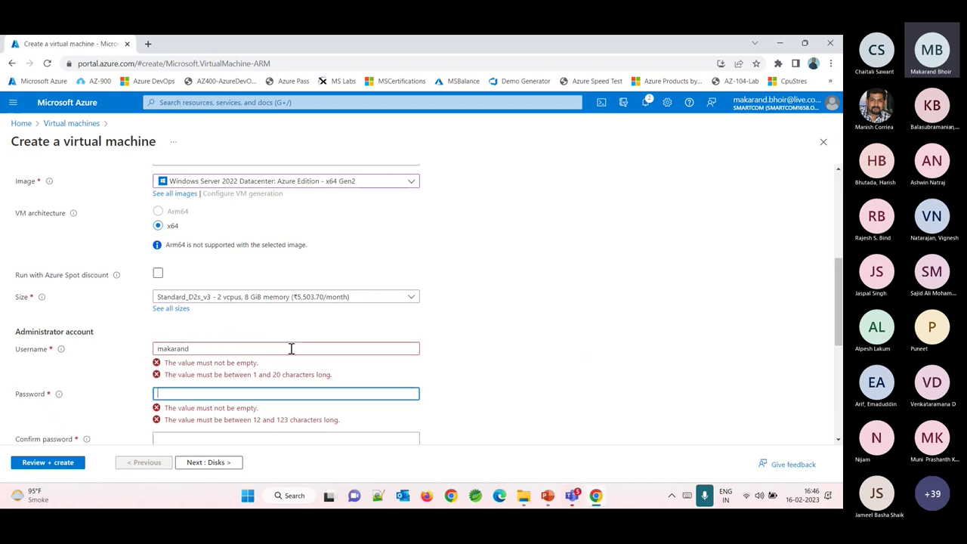
text(••••••)
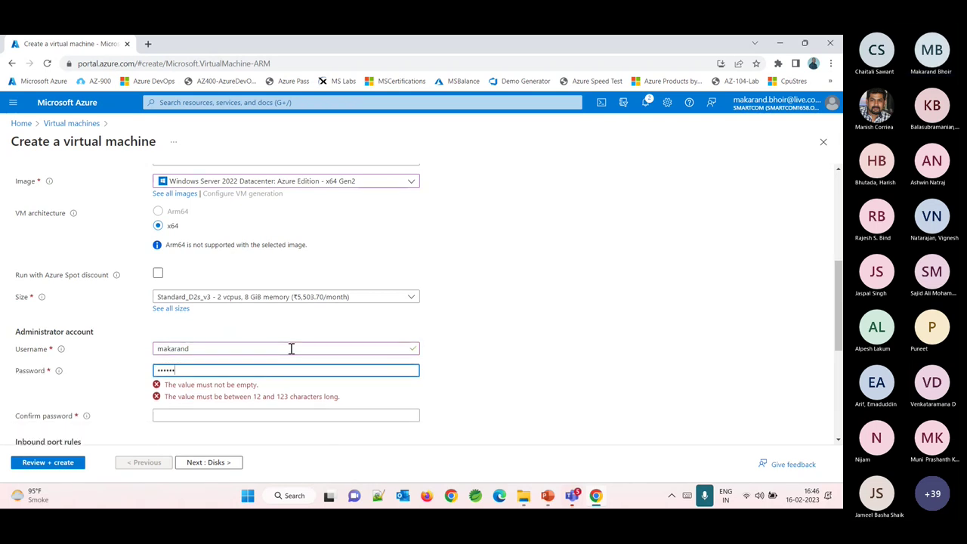
text(••••••)
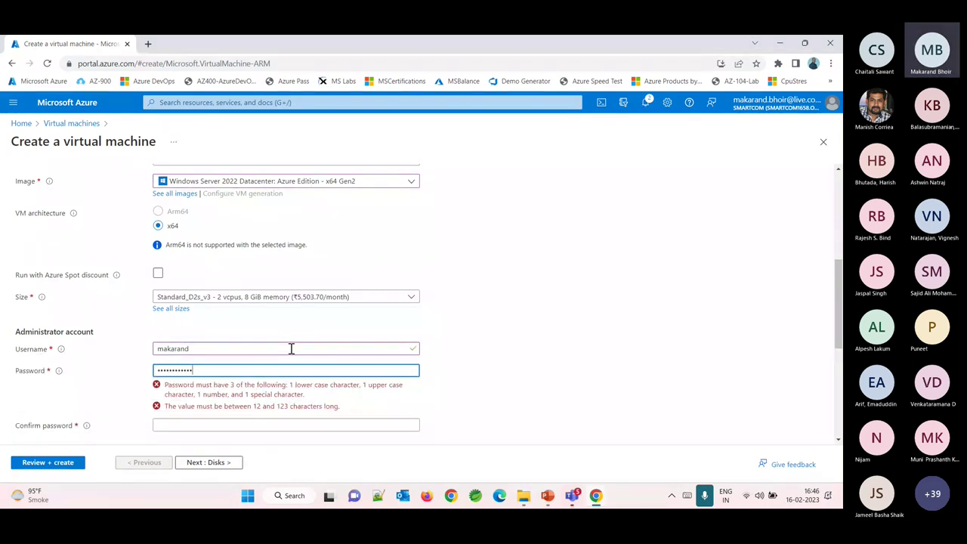
key(Tab)
text(••)
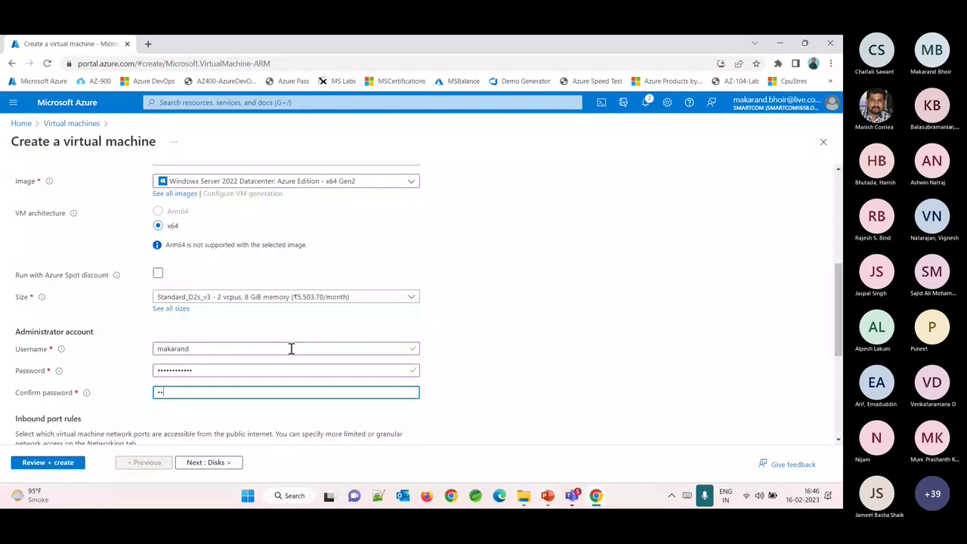
text(••••••)
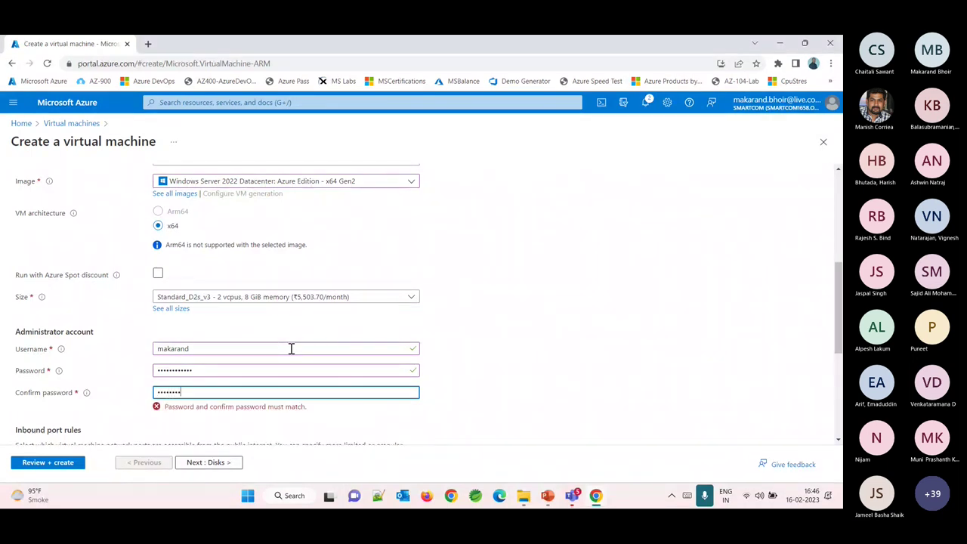
text(••••)
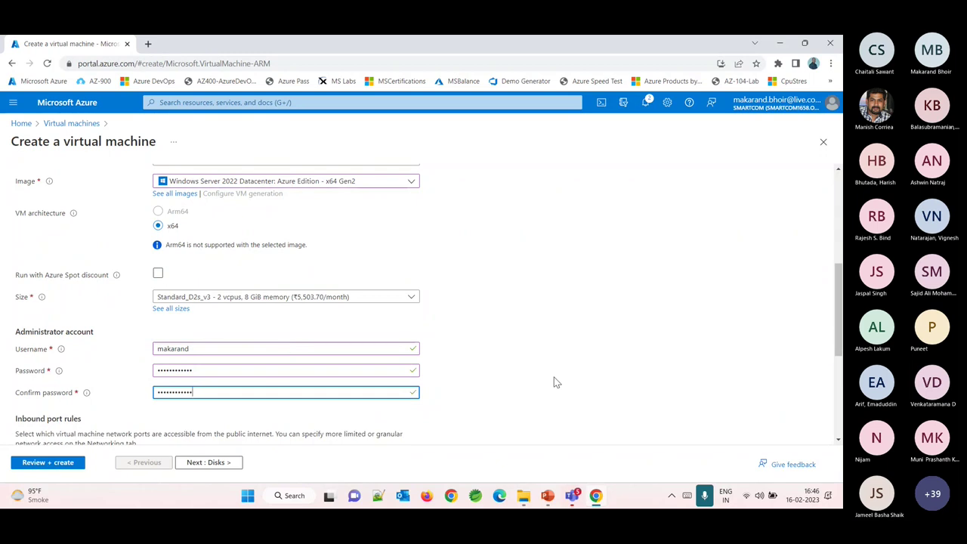
click(557, 380)
scroll(559, 379, down, 2)
scroll(560, 379, down, 1)
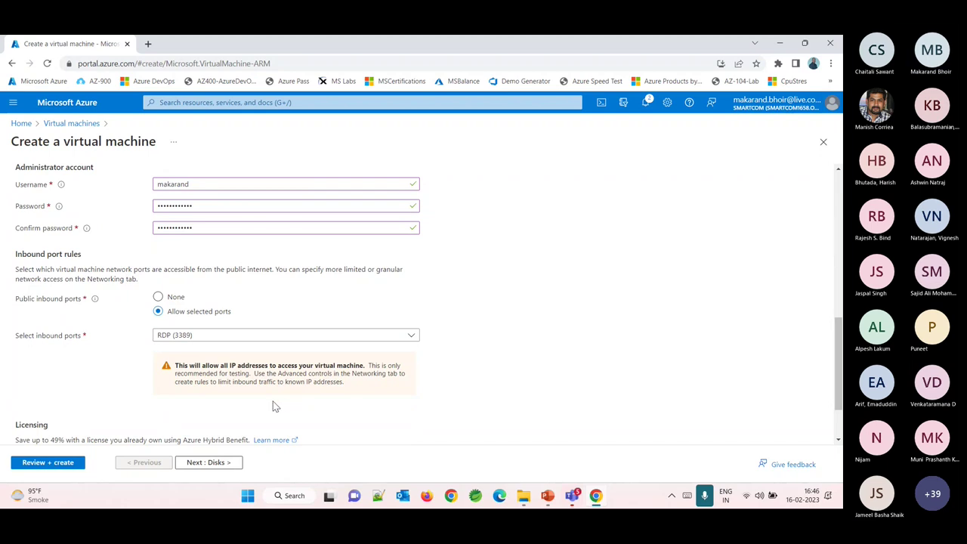
drag(8, 287, 493, 399)
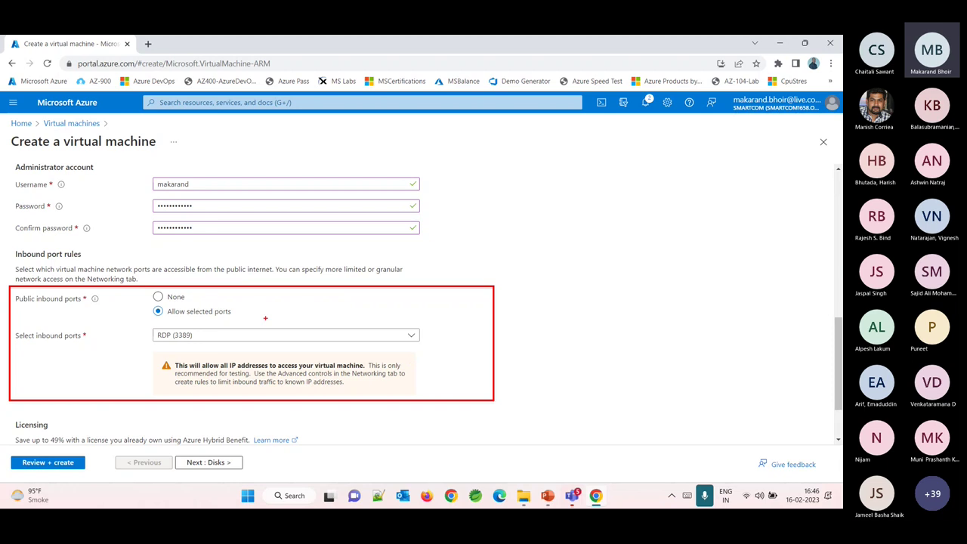
drag(265, 318, 406, 266)
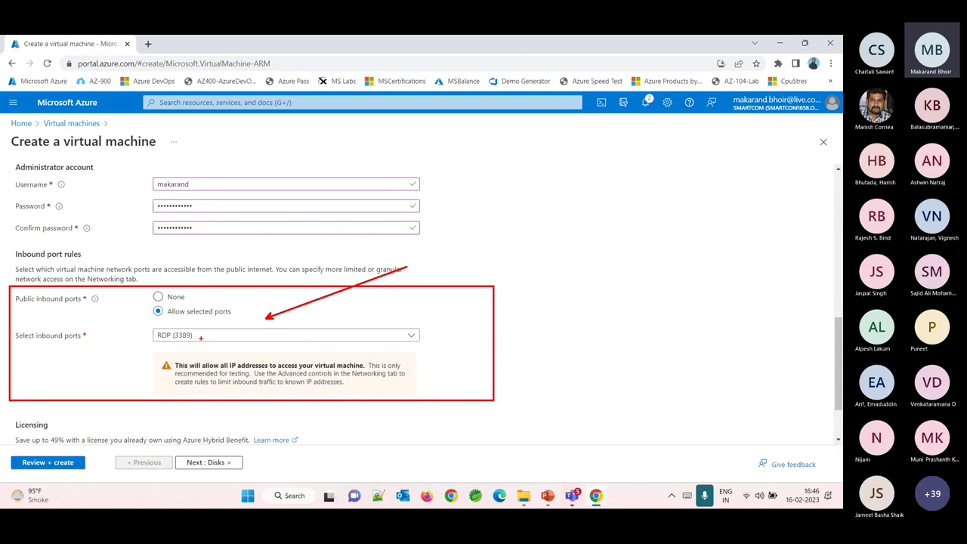
key(Escape)
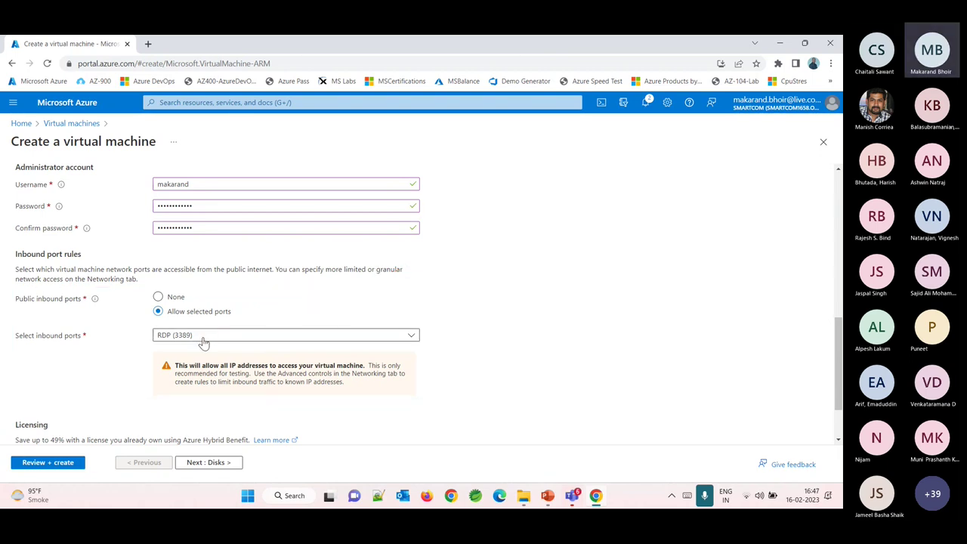
Allow inbound HTTP (80) alongside RDP (3389) in the inbound ports list.
click(203, 340)
click(185, 354)
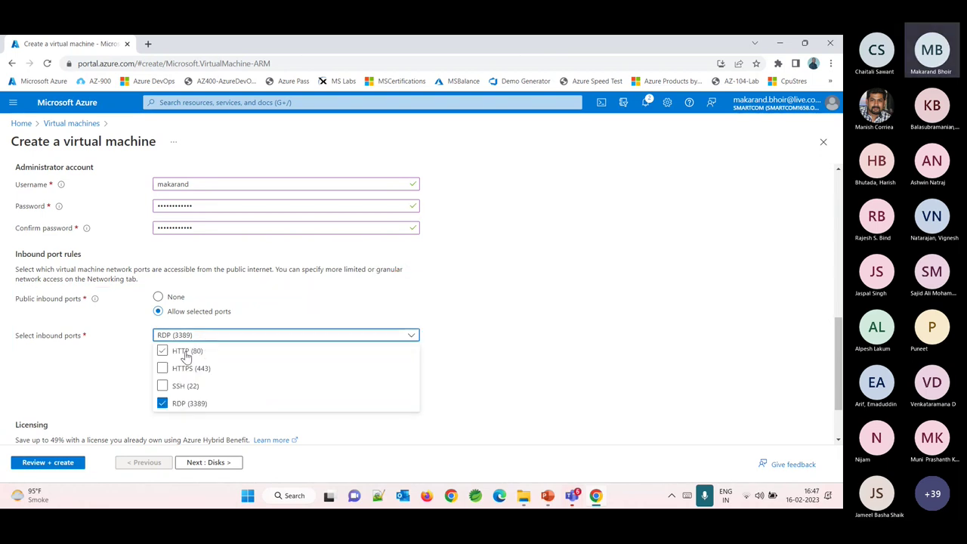
click(185, 354)
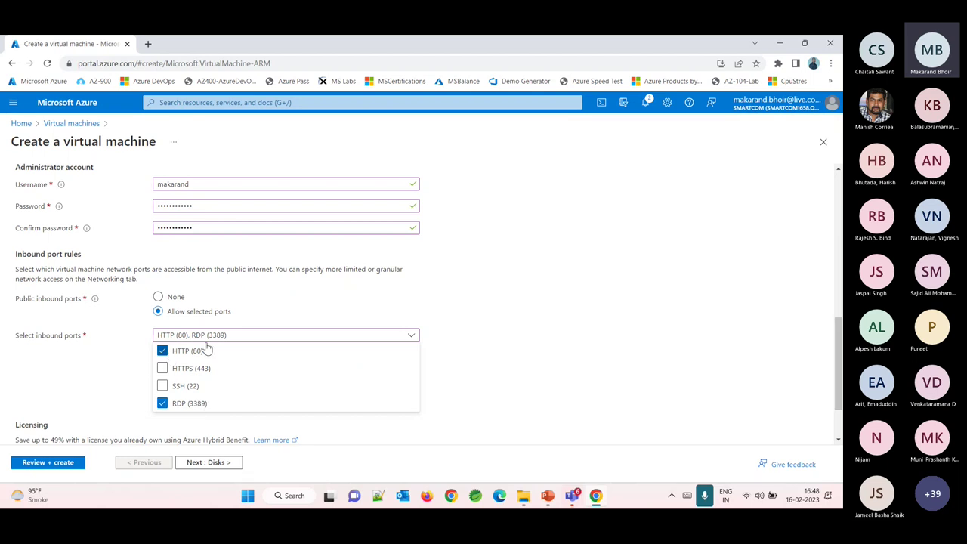
click(377, 299)
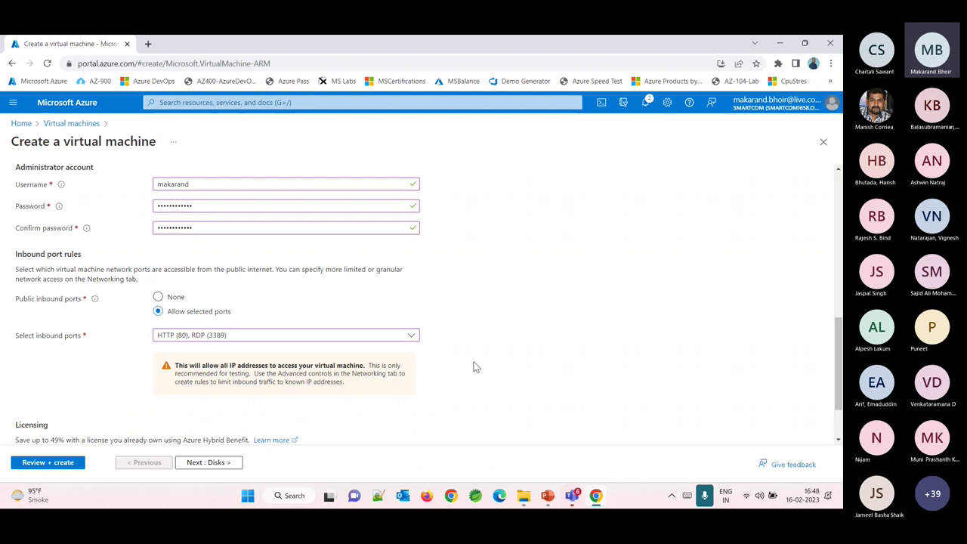
scroll(476, 388, up, 5)
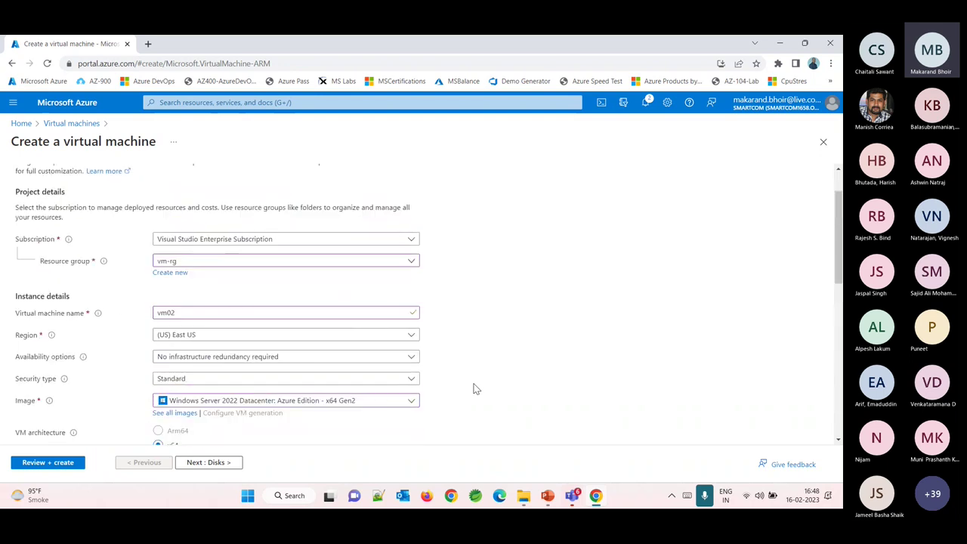
scroll(476, 388, up, 1)
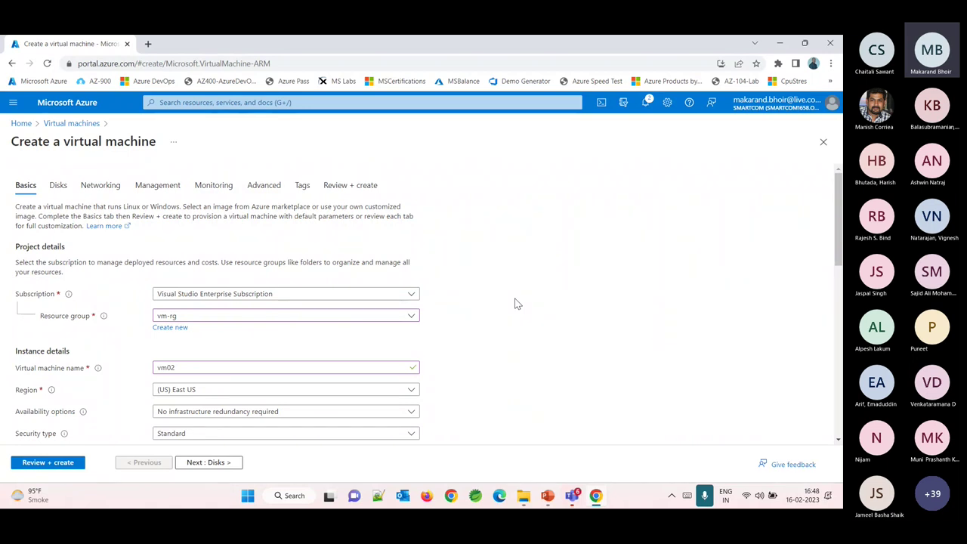
scroll(535, 317, down, 3)
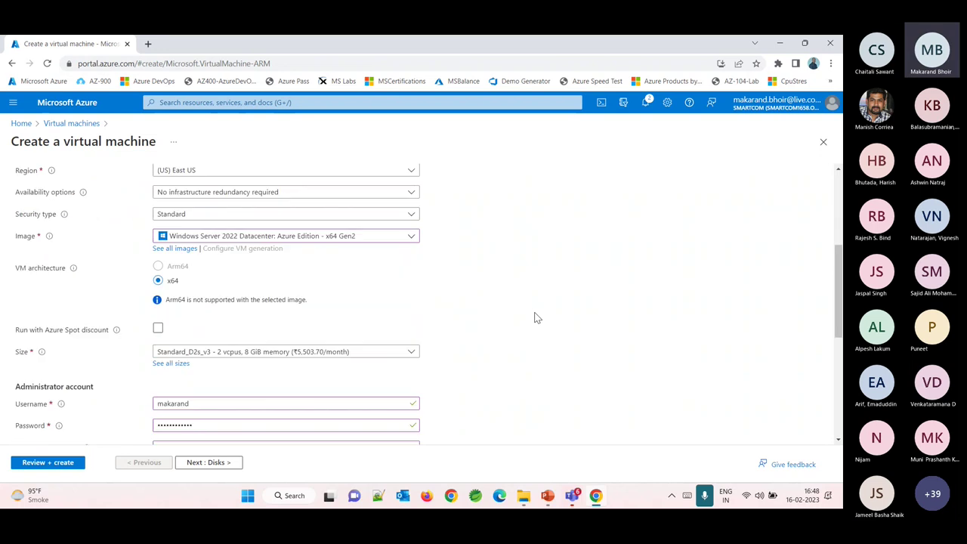
scroll(534, 317, down, 2)
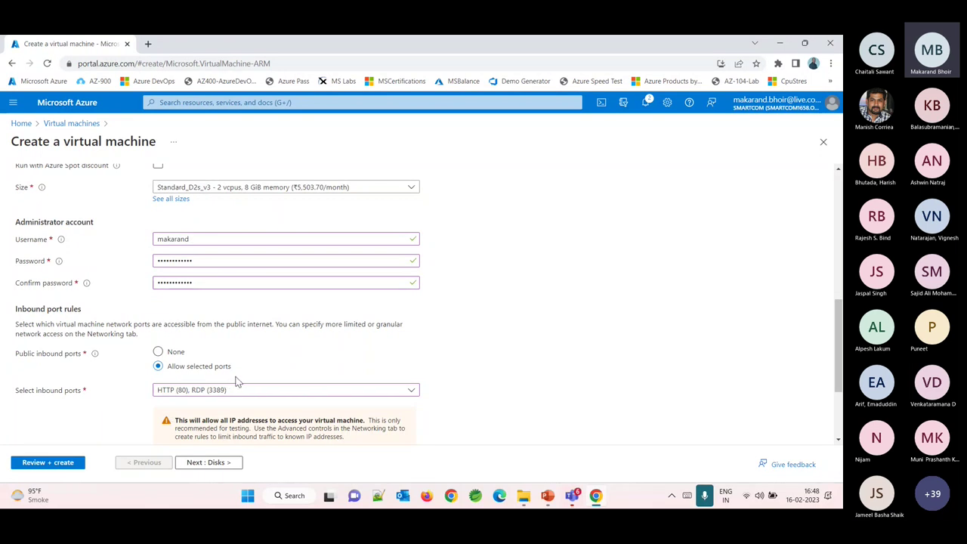
scroll(236, 383, up, 2)
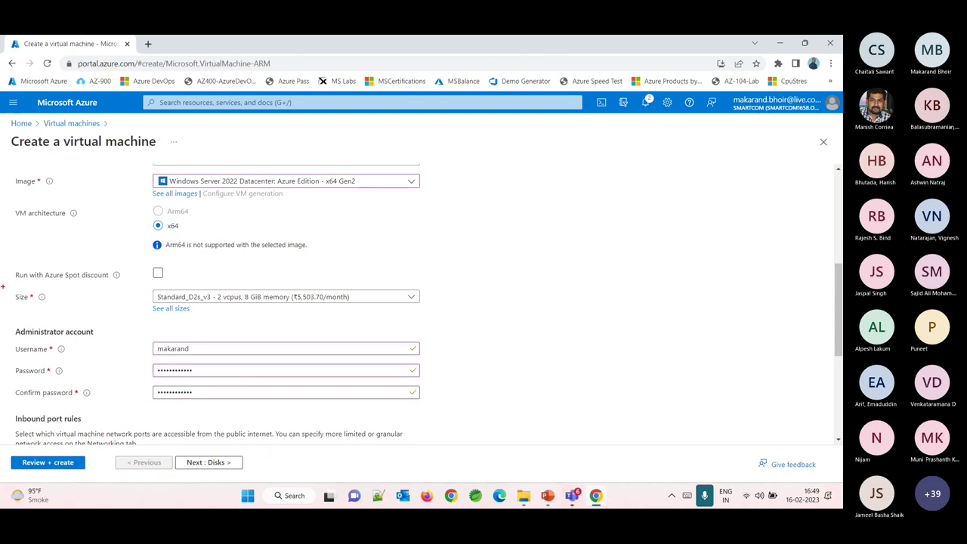
mouse_move(8, 263)
mouse_down()
mouse_move(370, 342)
mouse_move(496, 339)
mouse_up()
drag(397, 283, 474, 233)
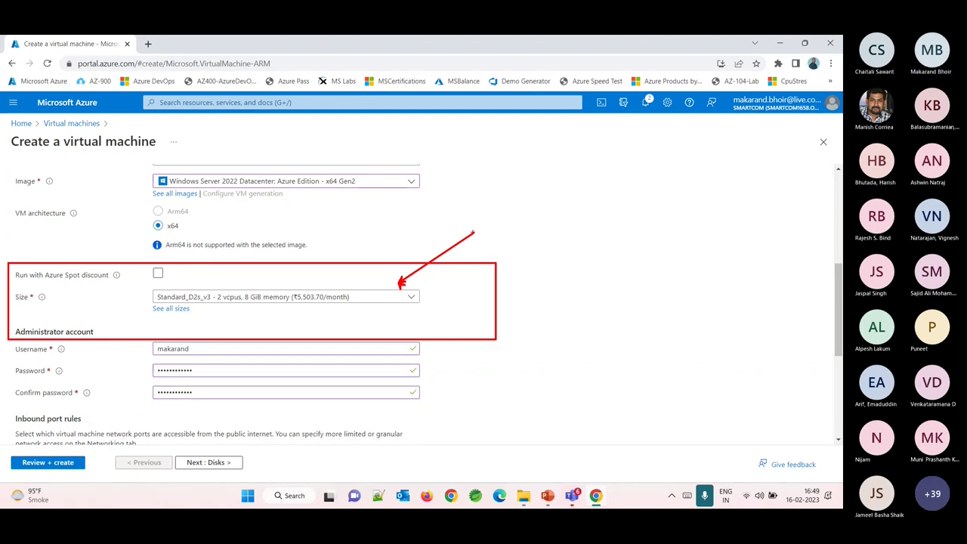
Browse the full VM size catalogue and keep Standard_D2s_v3 (2 vCPUs, 8 GiB memory).
key(Escape)
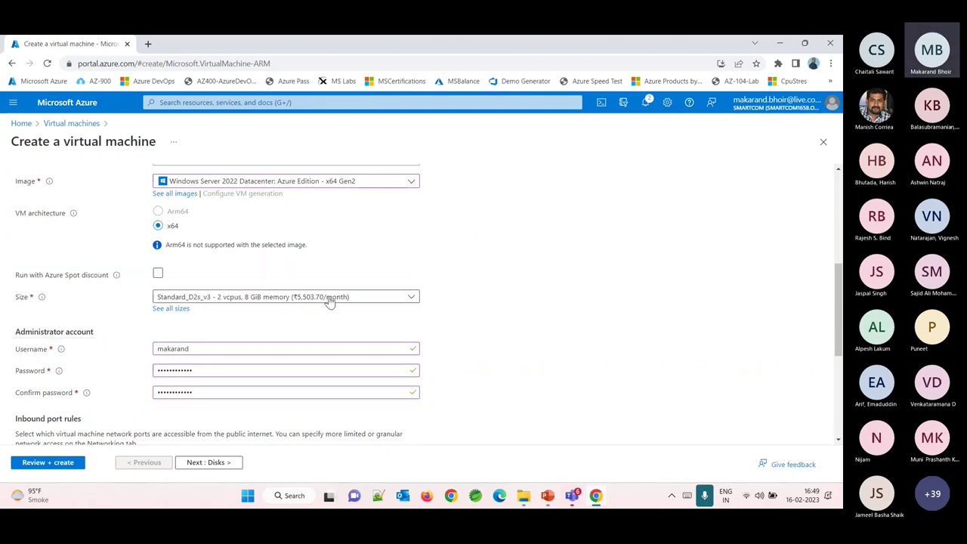
click(330, 299)
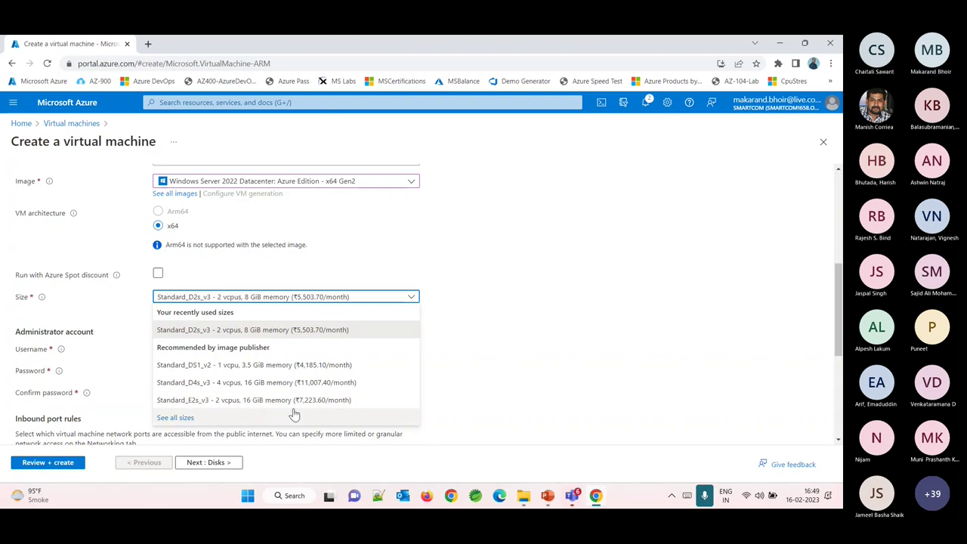
click(184, 417)
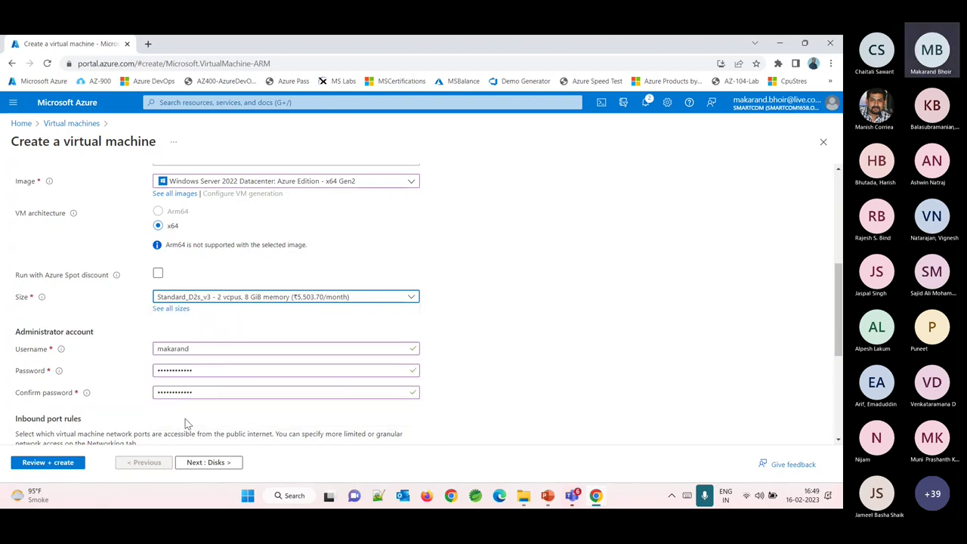
scroll(185, 302, down, 1)
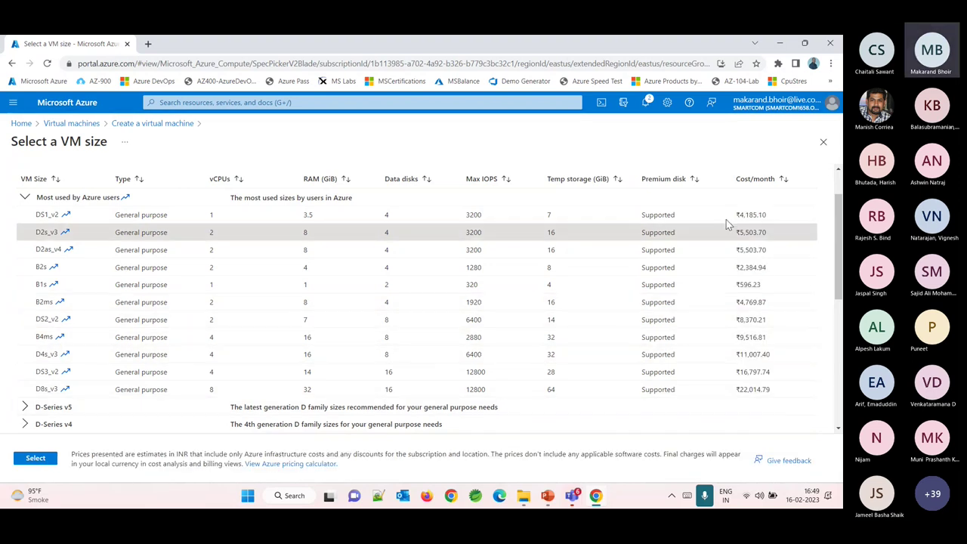
click(823, 145)
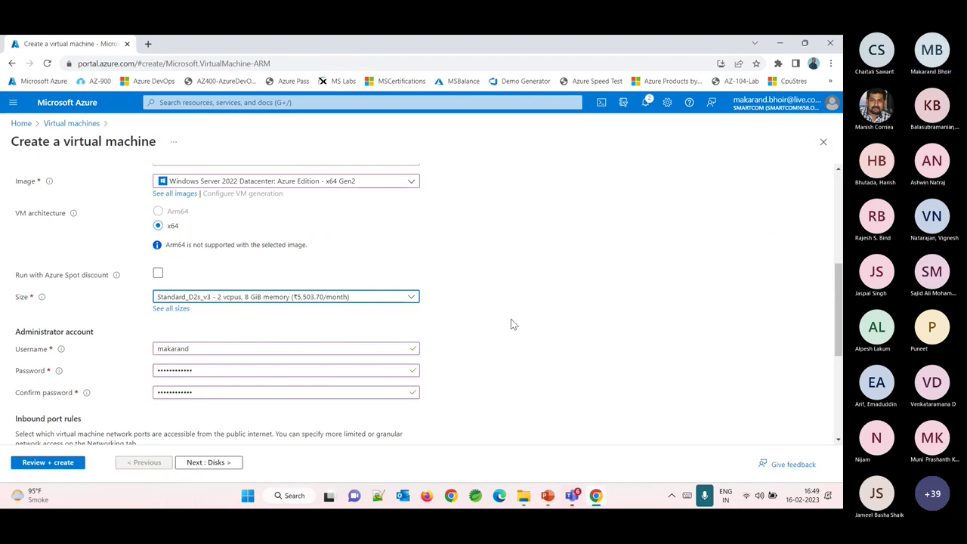
scroll(518, 321, down, 2)
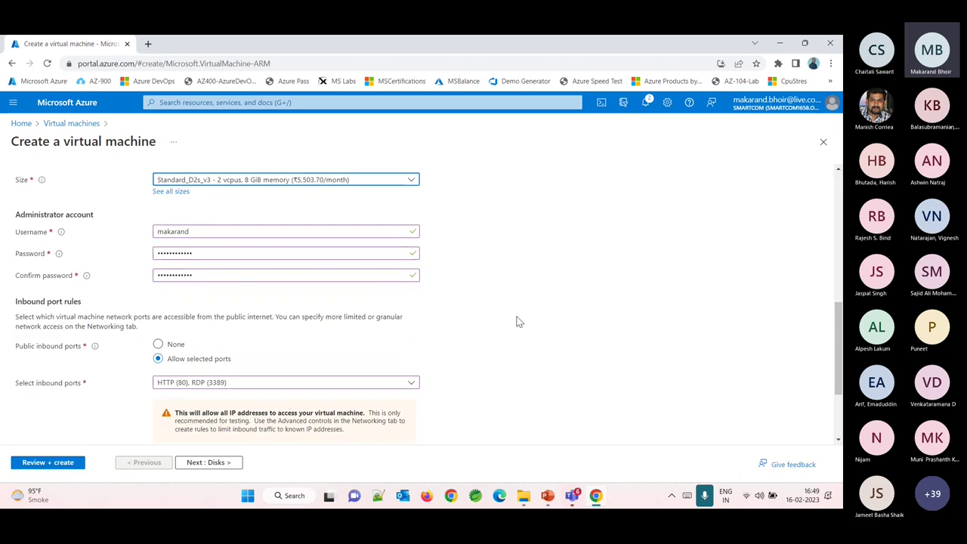
scroll(518, 322, down, 2)
scroll(519, 322, up, 10)
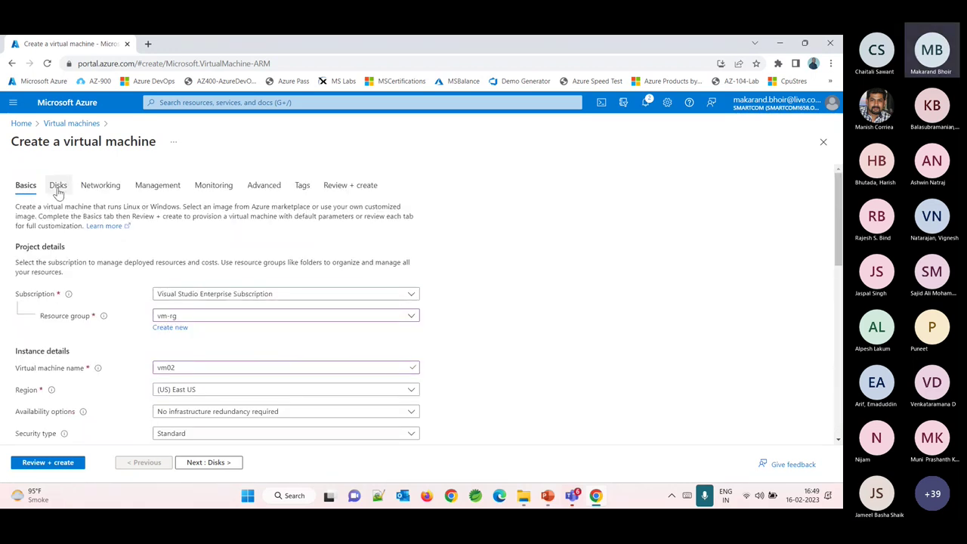
Switch to the Disks settings and show the OS disk type choices, currently Premium SSD.
click(57, 188)
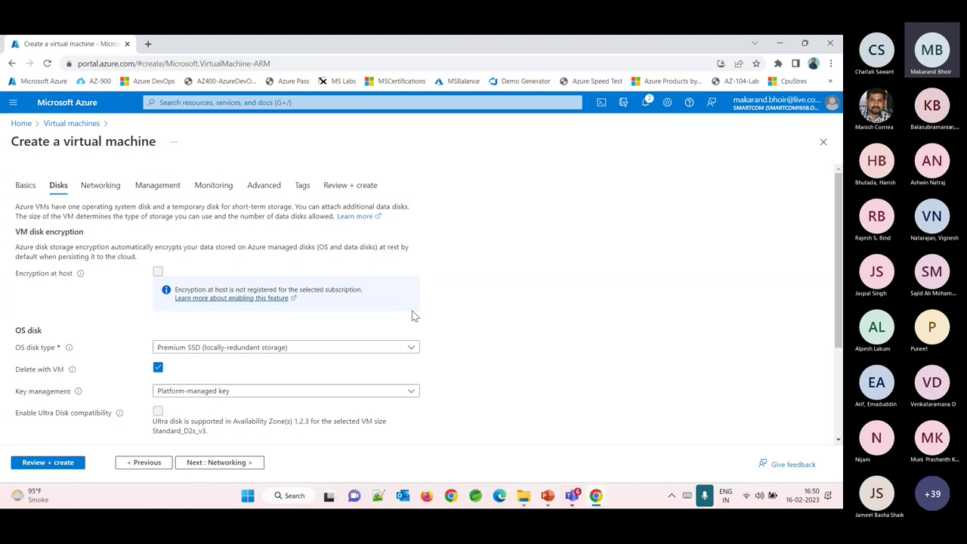
scroll(486, 313, down, 1)
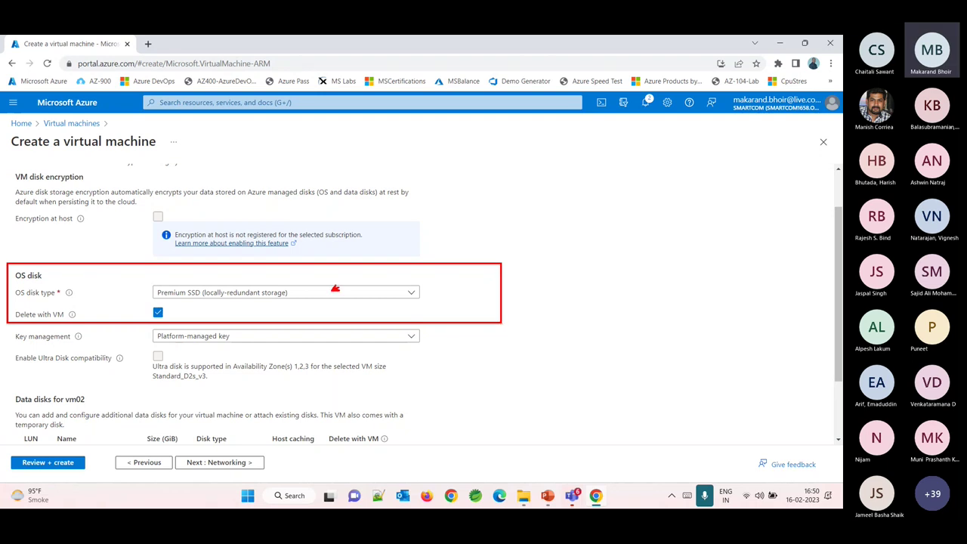
drag(331, 291, 431, 245)
click(320, 293)
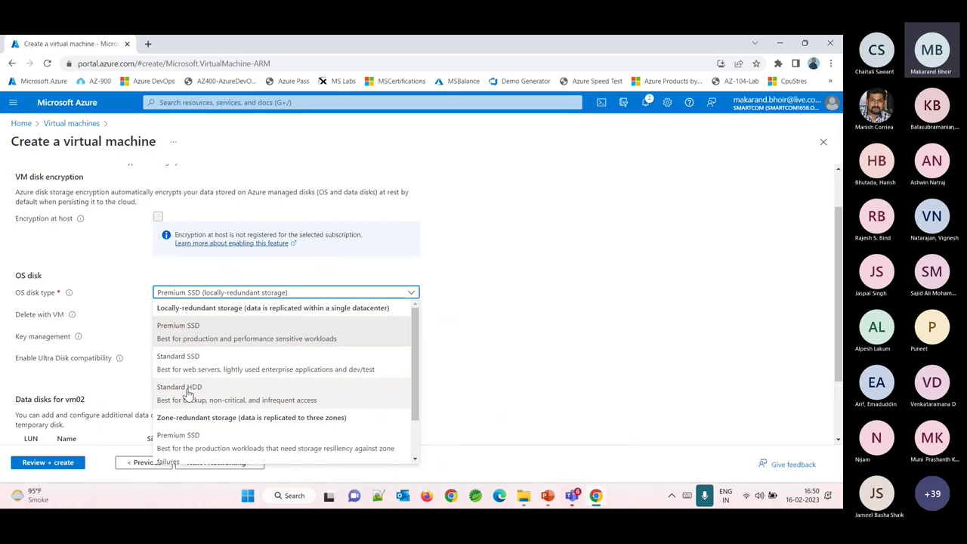
Set the OS disk type to Standard SSD (locally-redundant storage), marking the disk options in red.
mouse_move(149, 378)
mouse_down()
mouse_move(315, 411)
mouse_move(399, 409)
mouse_up()
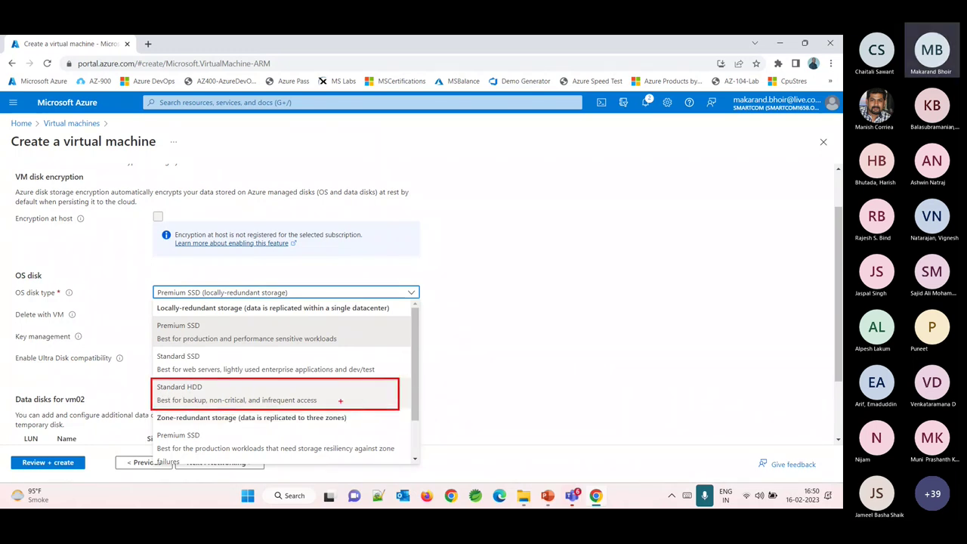
drag(322, 394, 393, 367)
click(204, 367)
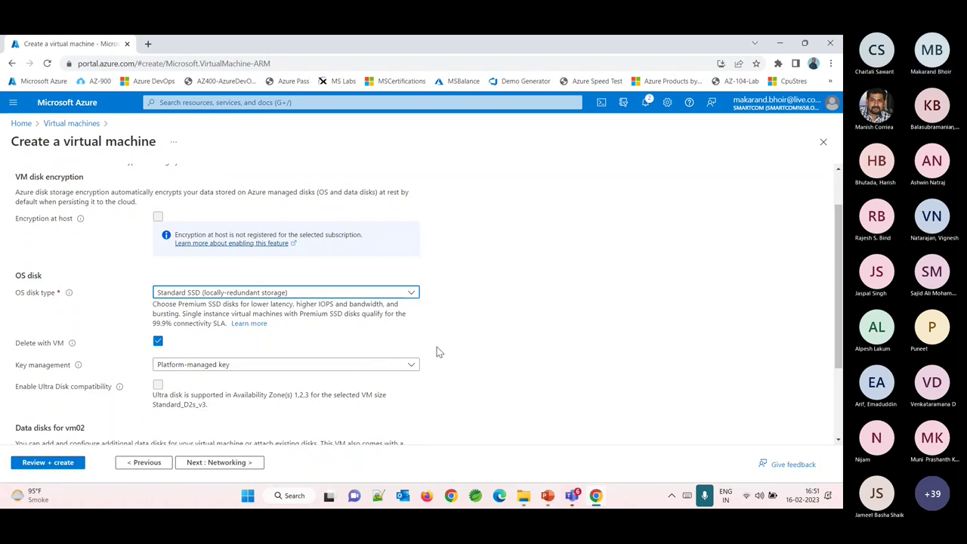
scroll(438, 351, down, 1)
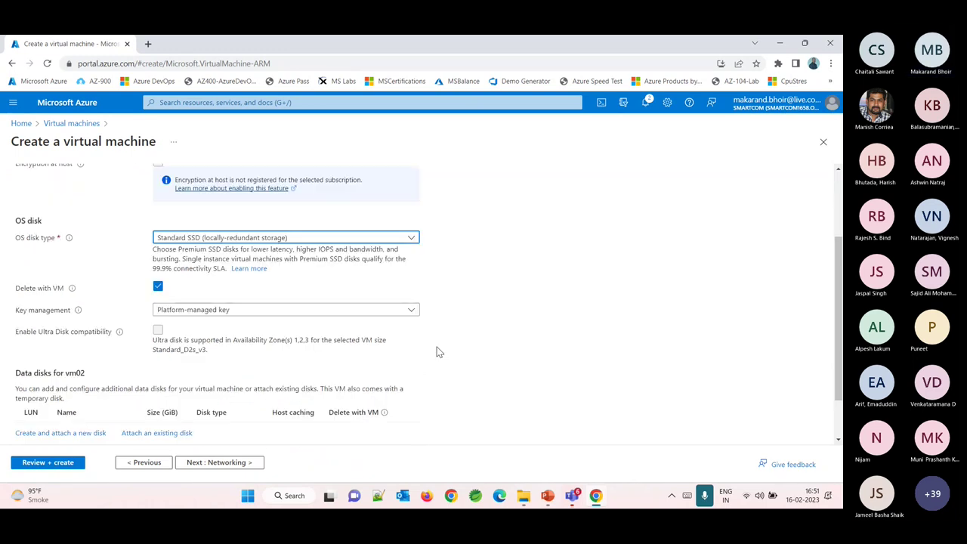
scroll(438, 351, down, 1)
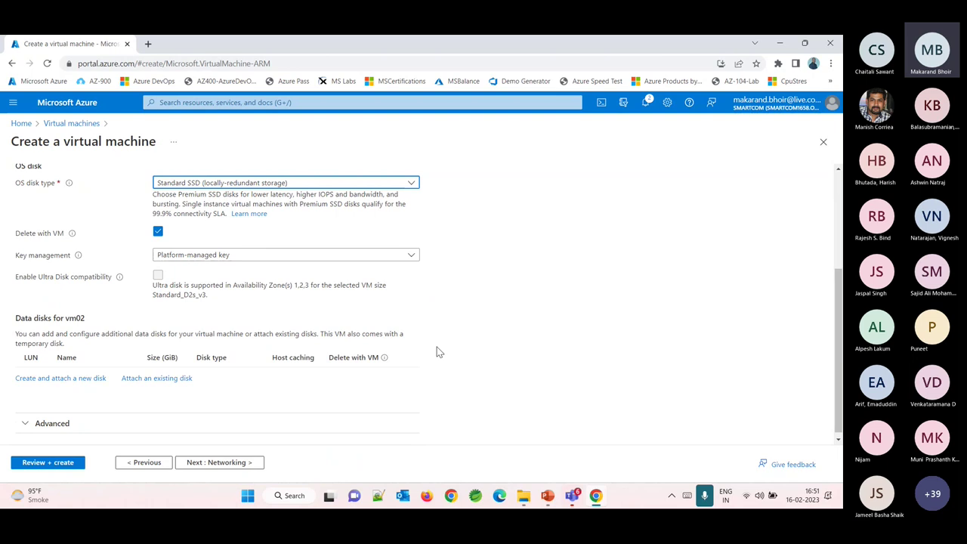
scroll(436, 351, up, 1)
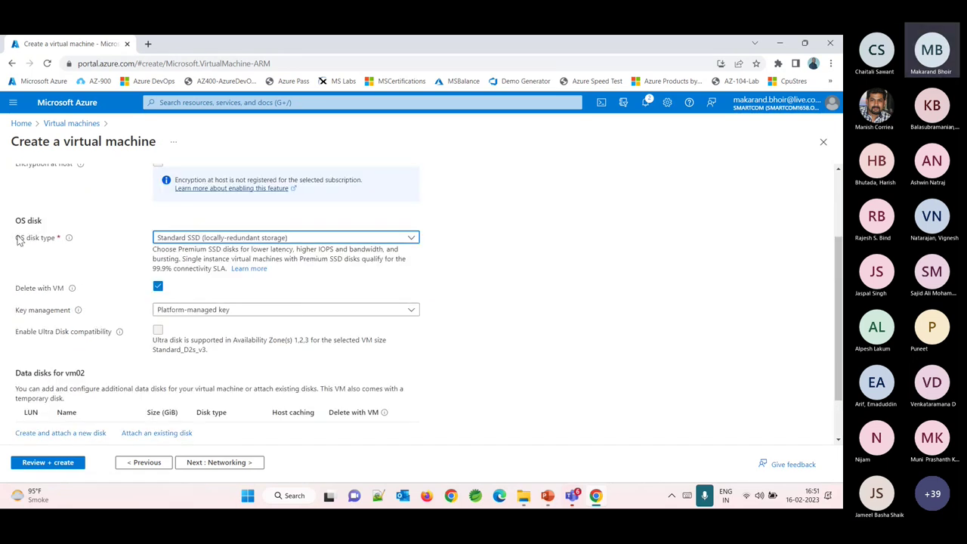
mouse_move(9, 210)
mouse_down()
mouse_move(19, 224)
mouse_move(194, 276)
mouse_move(475, 279)
mouse_up()
drag(451, 247, 514, 201)
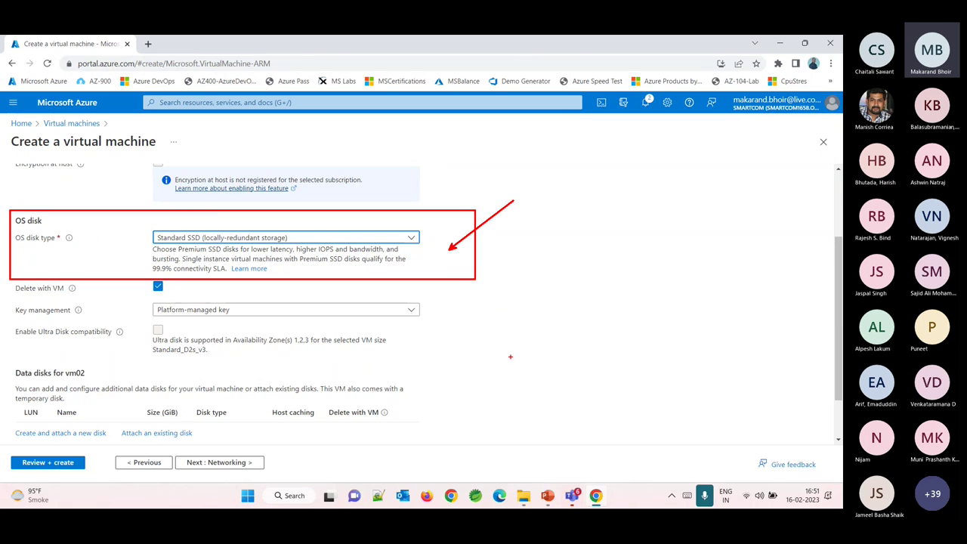
key(Escape)
scroll(500, 361, down, 1)
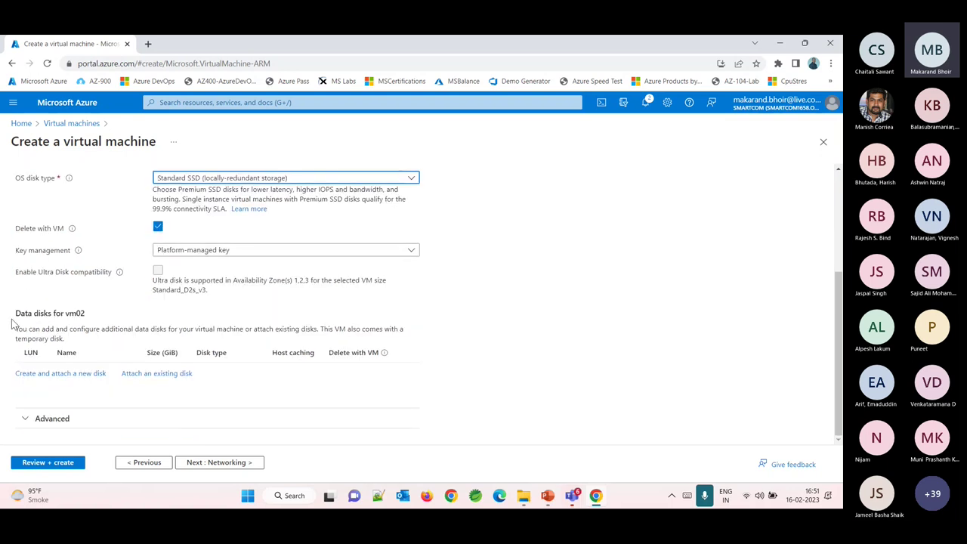
mouse_move(10, 303)
mouse_down()
mouse_move(17, 322)
mouse_move(307, 390)
mouse_move(477, 390)
mouse_up()
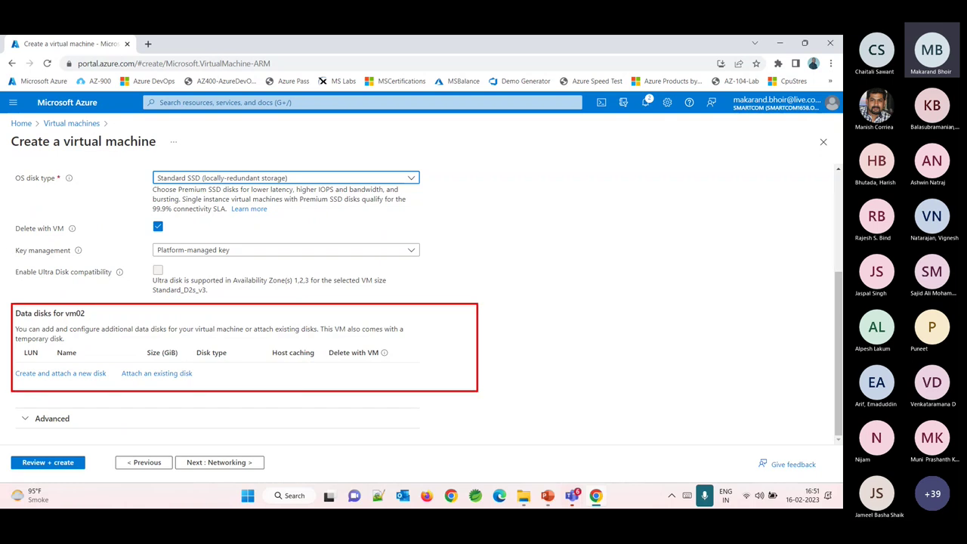
mouse_move(390, 339)
mouse_down()
mouse_move(428, 337)
mouse_move(520, 285)
mouse_up()
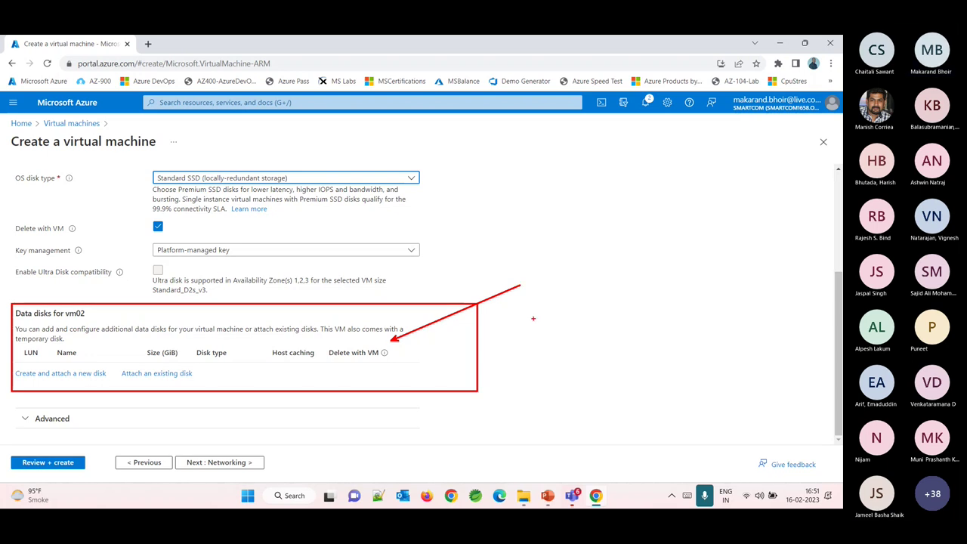
key(Escape)
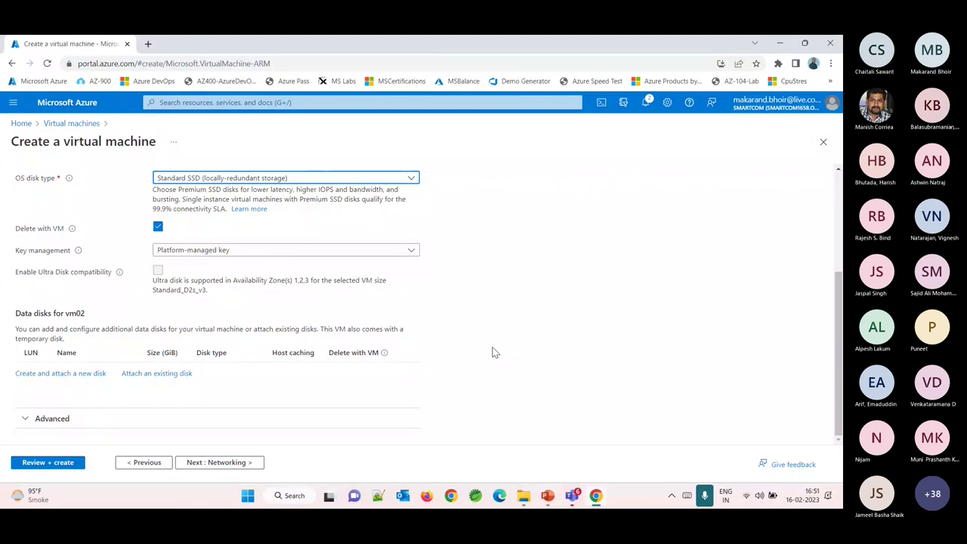
scroll(493, 352, up, 3)
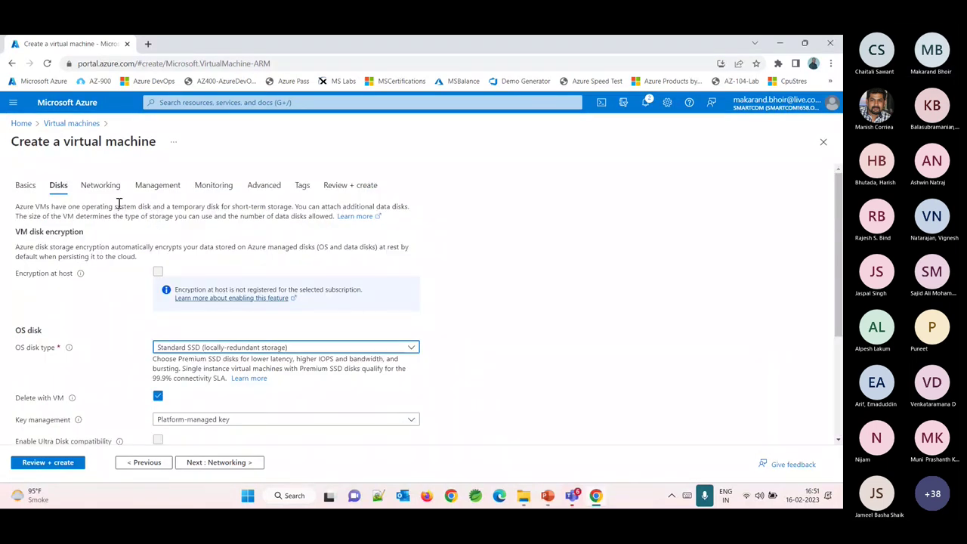
Switch to Networking and keep the new vm-rg-vnet virtual network, annotating it in red.
click(102, 186)
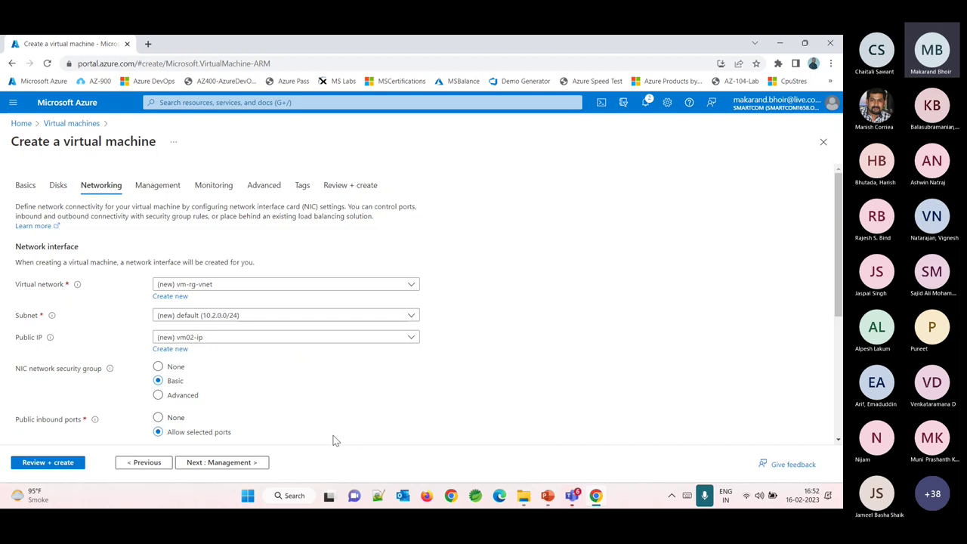
mouse_move(3, 265)
mouse_down()
mouse_move(30, 283)
mouse_move(291, 316)
mouse_move(455, 302)
mouse_up()
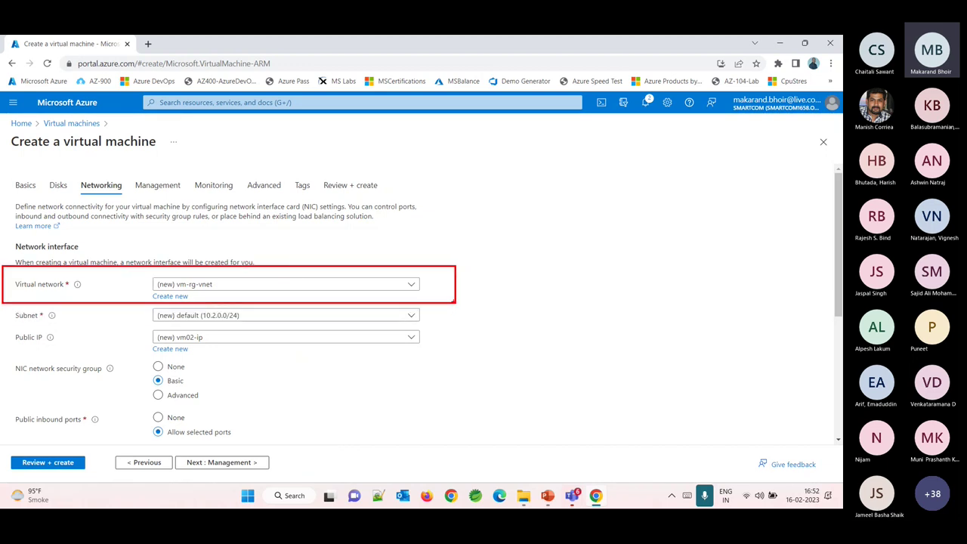
drag(389, 271, 443, 247)
click(253, 288)
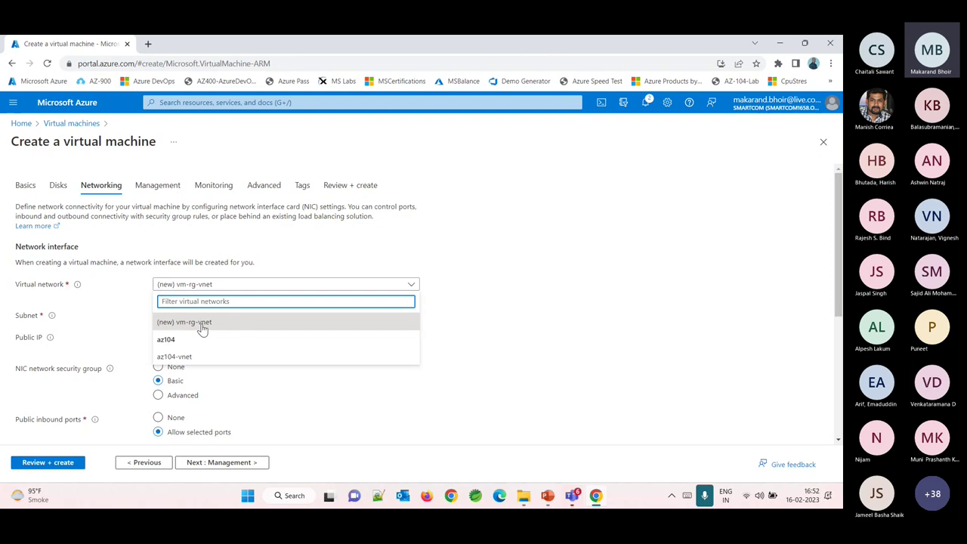
click(202, 330)
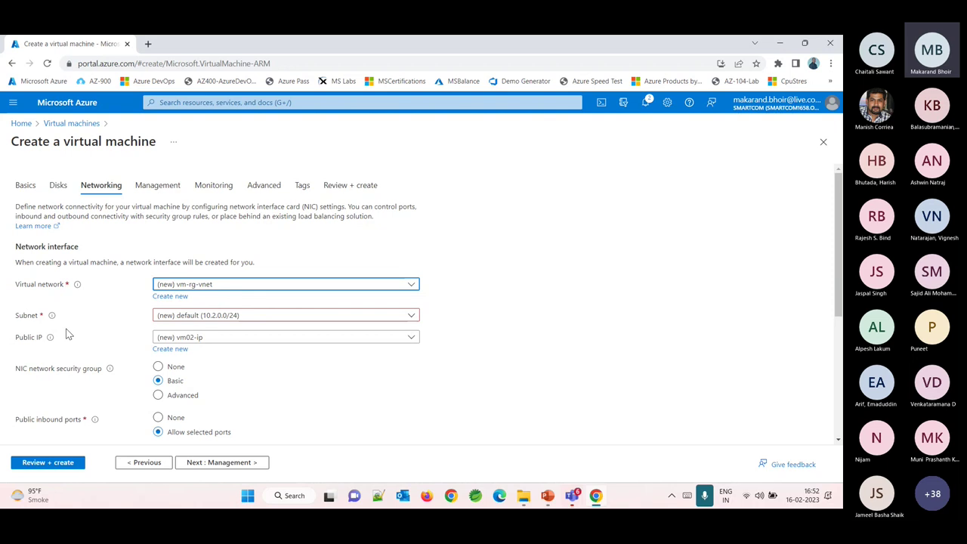
mouse_move(13, 304)
mouse_down()
mouse_move(271, 331)
mouse_move(437, 327)
mouse_up()
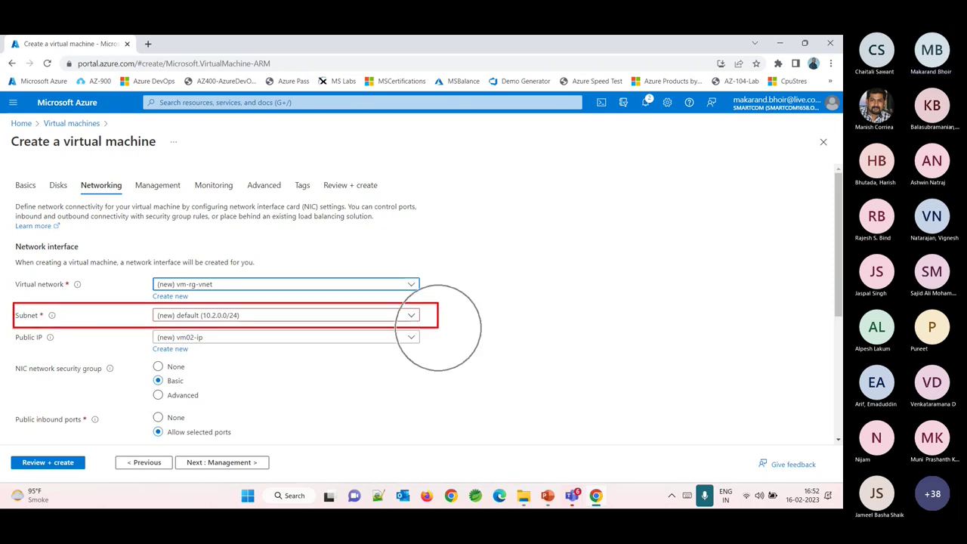
drag(460, 287, 432, 315)
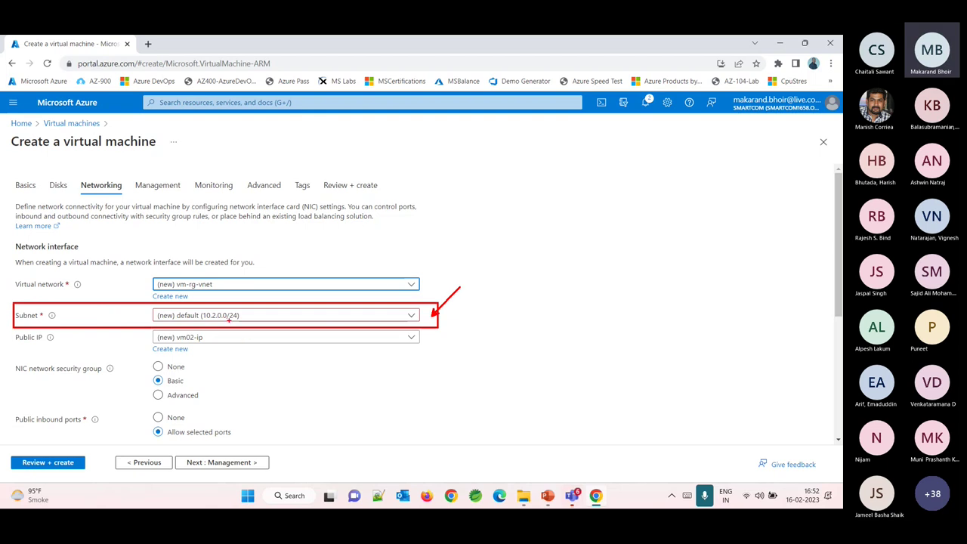
drag(283, 289, 245, 309)
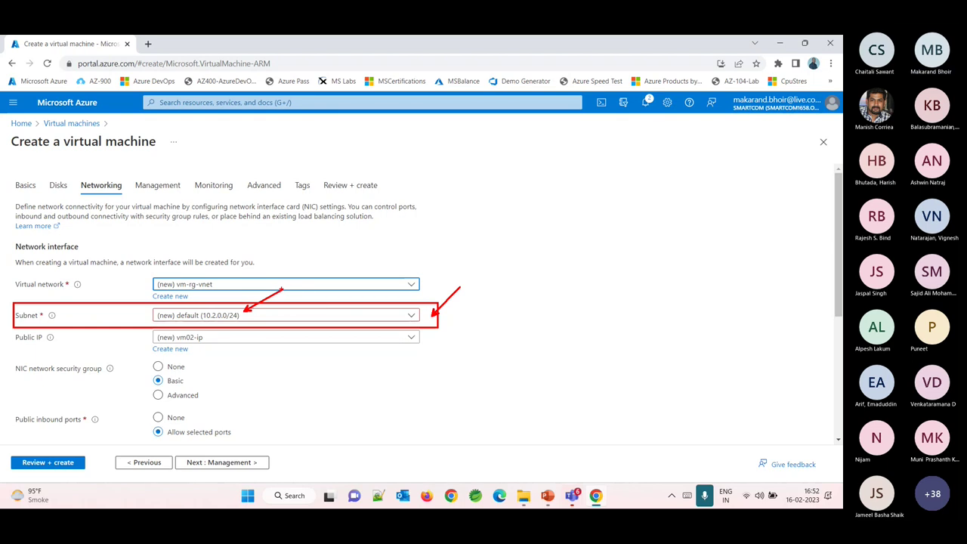
key(Escape)
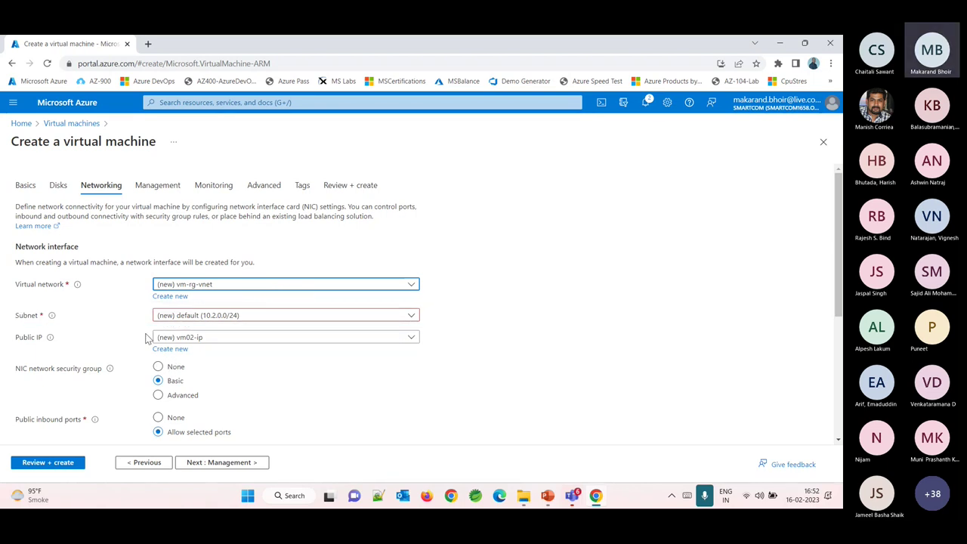
mouse_move(144, 325)
mouse_down()
mouse_move(242, 350)
mouse_move(448, 355)
mouse_up()
drag(389, 336, 436, 307)
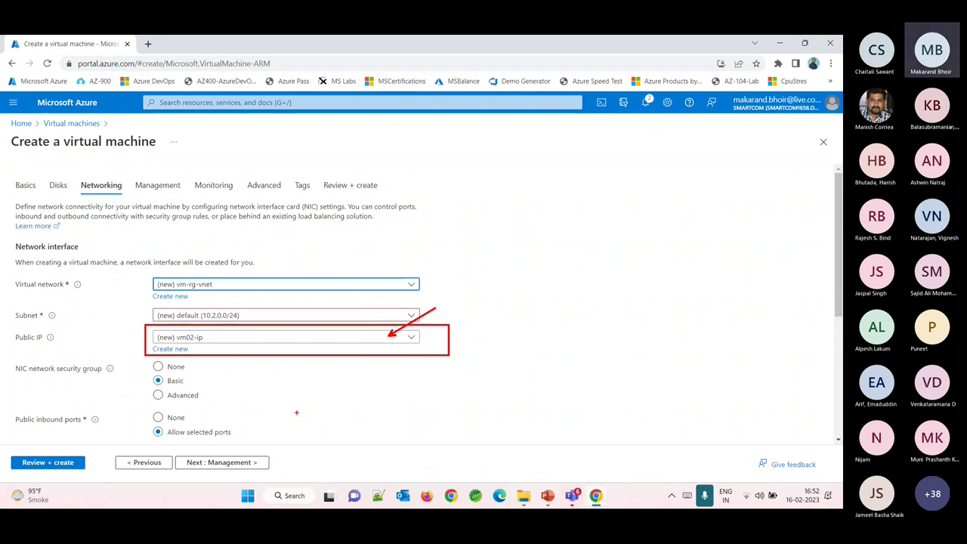
key(Escape)
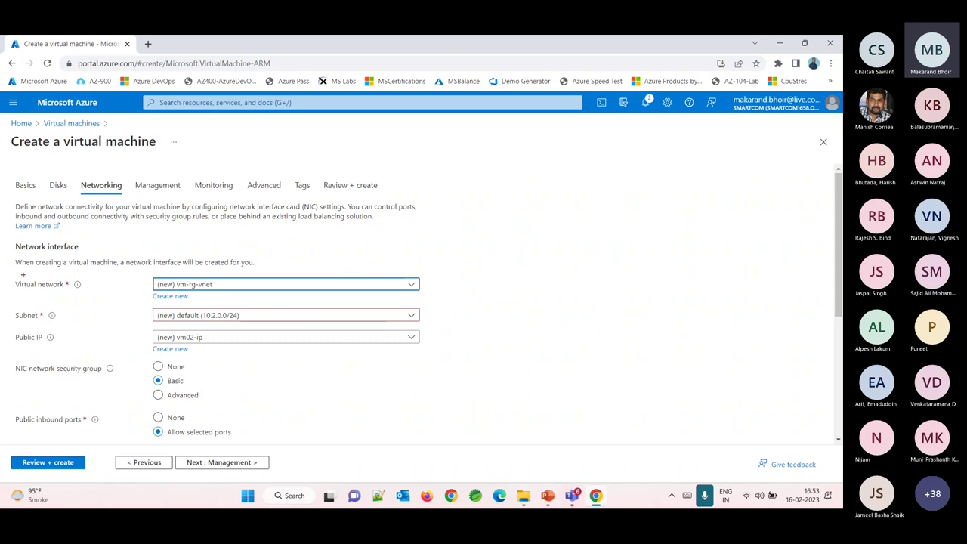
mouse_move(14, 269)
mouse_down()
mouse_move(67, 302)
mouse_move(464, 299)
mouse_up()
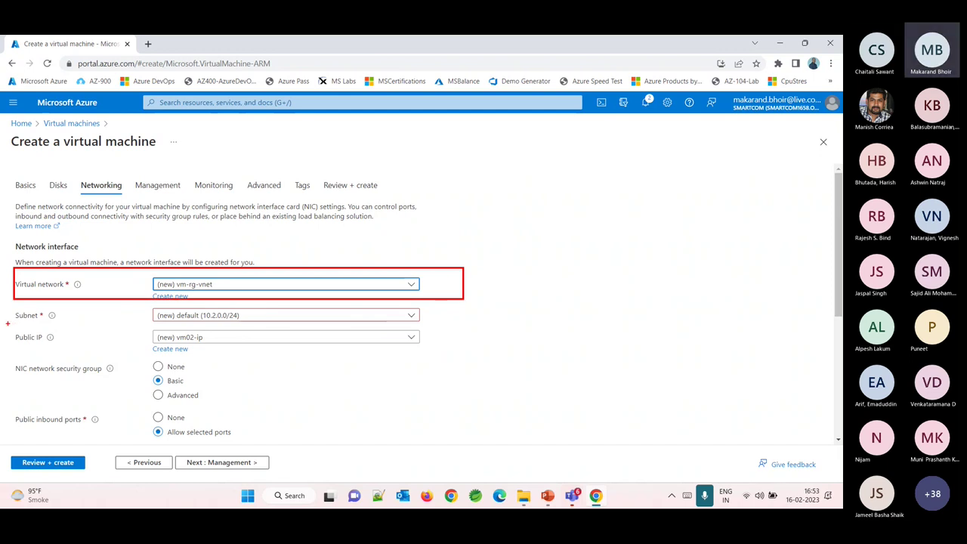
mouse_move(11, 321)
mouse_down()
mouse_move(55, 343)
mouse_move(286, 370)
mouse_move(469, 358)
mouse_move(459, 359)
mouse_up()
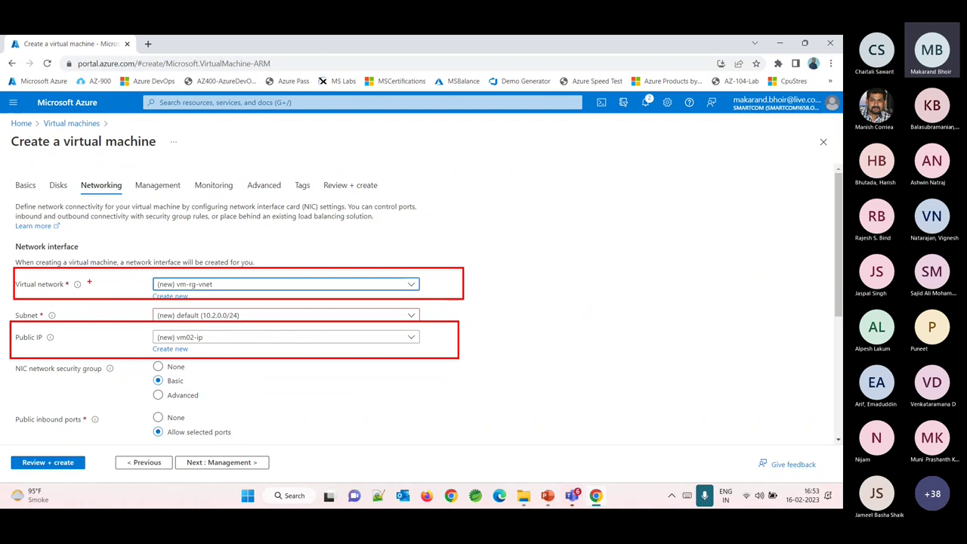
drag(195, 235, 90, 281)
drag(115, 402, 56, 346)
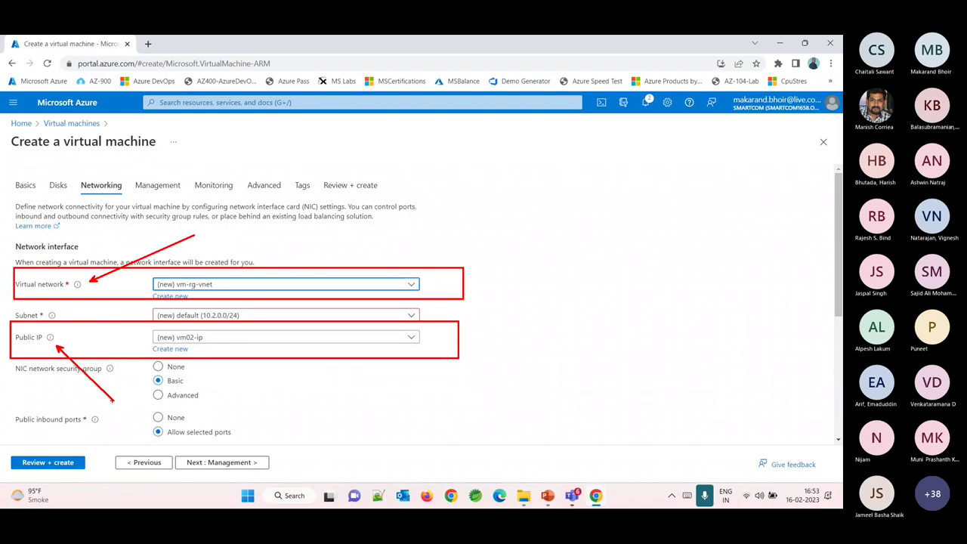
key(Escape)
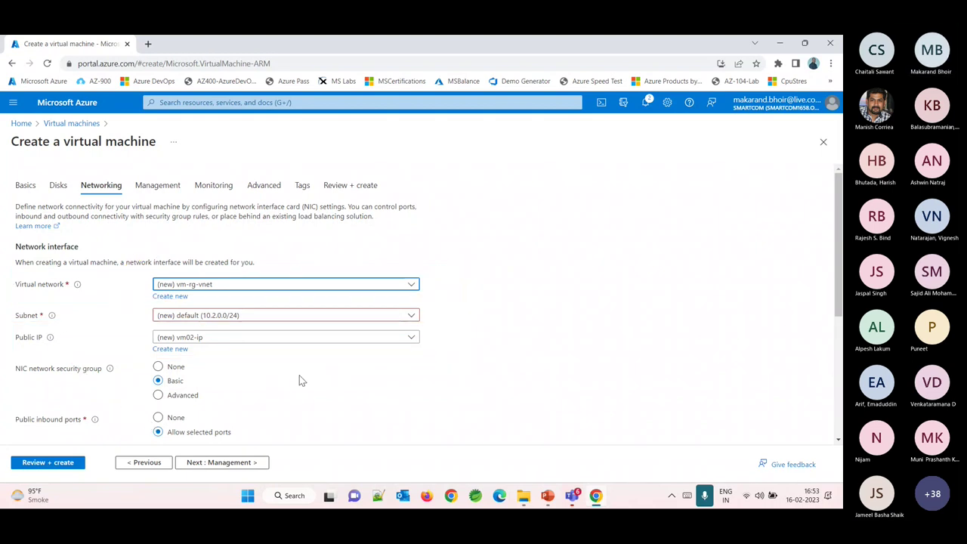
scroll(300, 380, down, 1)
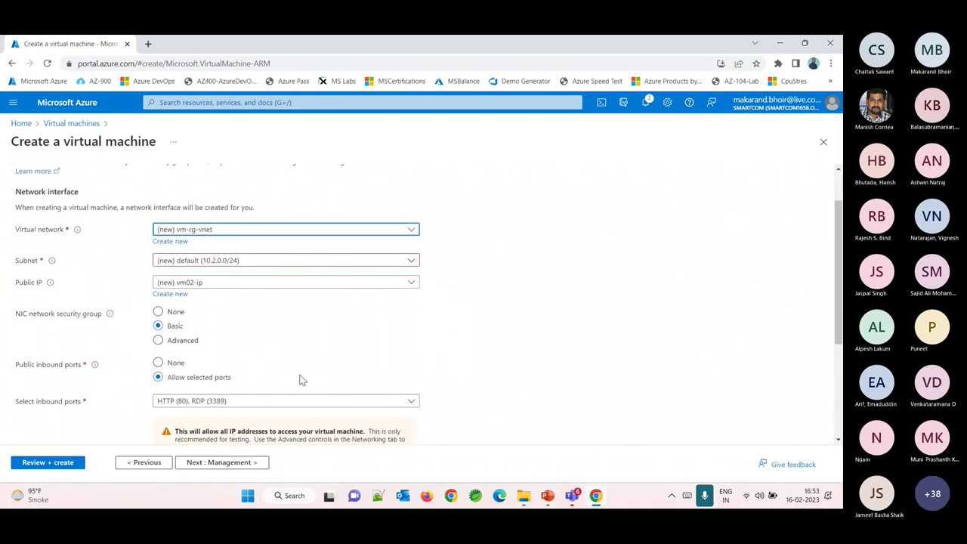
scroll(299, 379, up, 1)
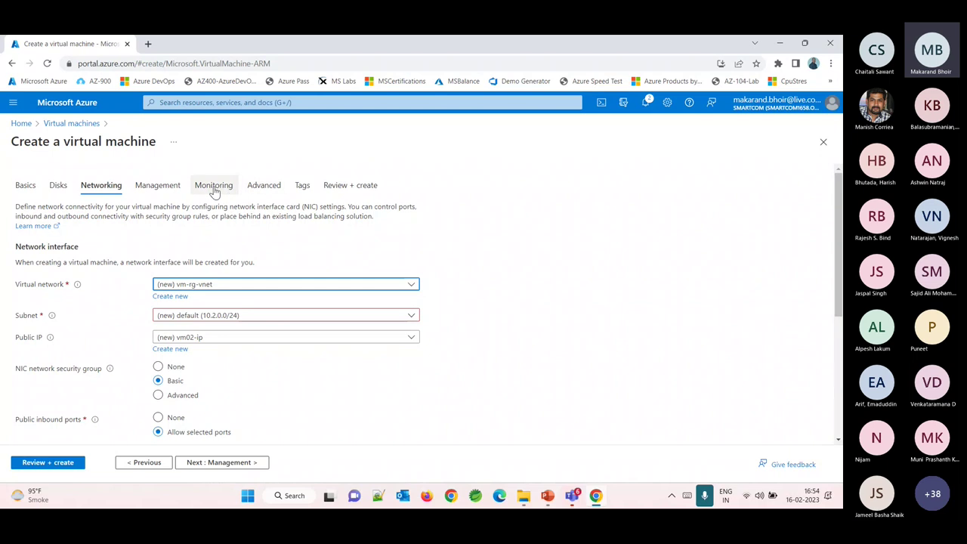
Add a tag named 'user' (renamed from 'owner') with the creator's name as its value.
click(301, 186)
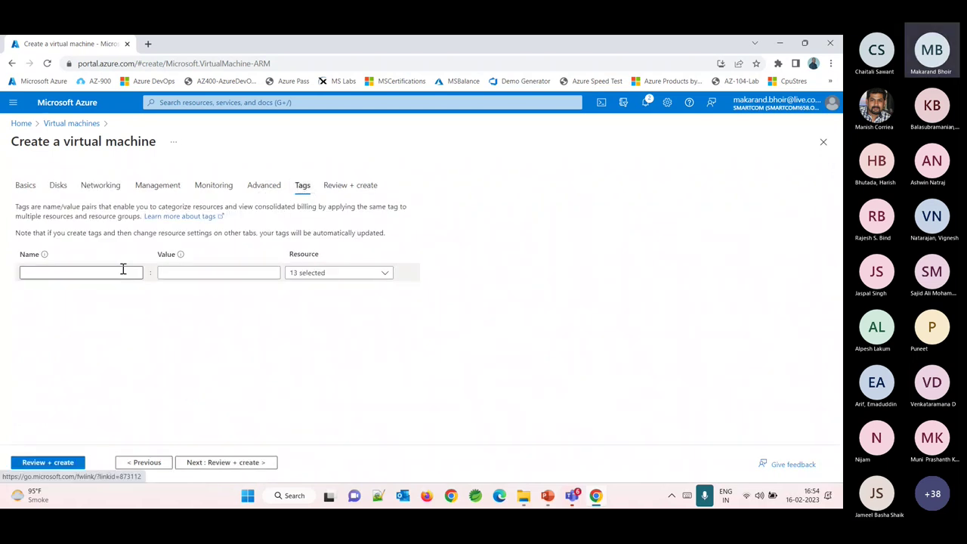
click(121, 272)
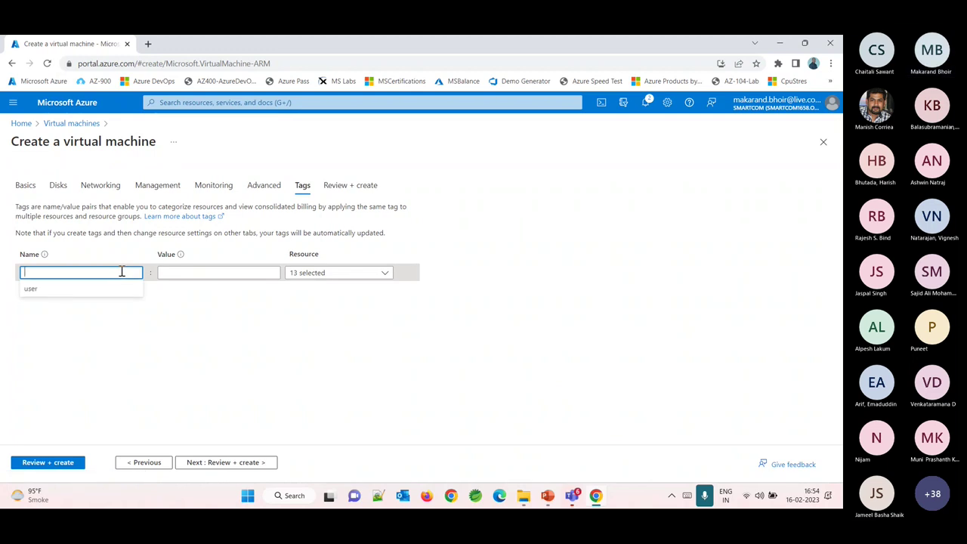
text(owner)
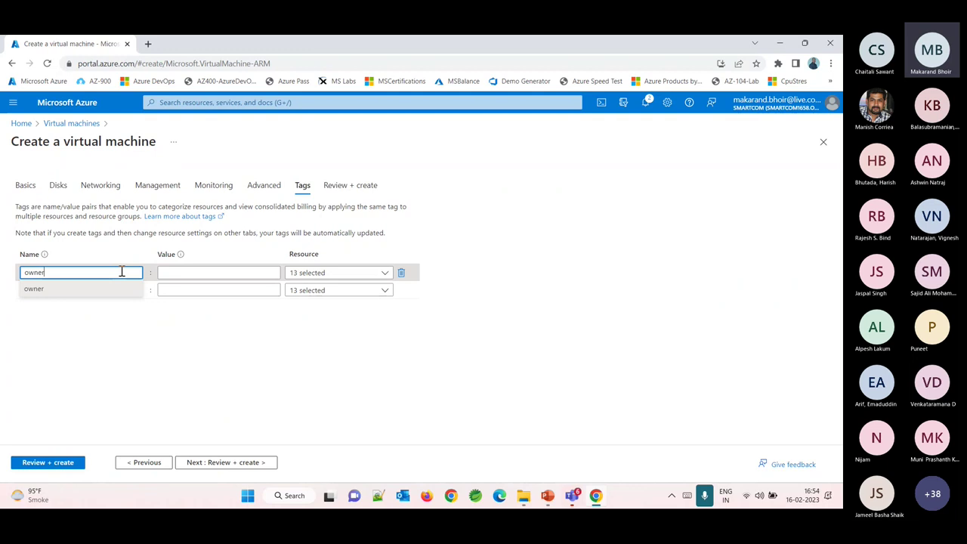
key(Tab)
text(makarand)
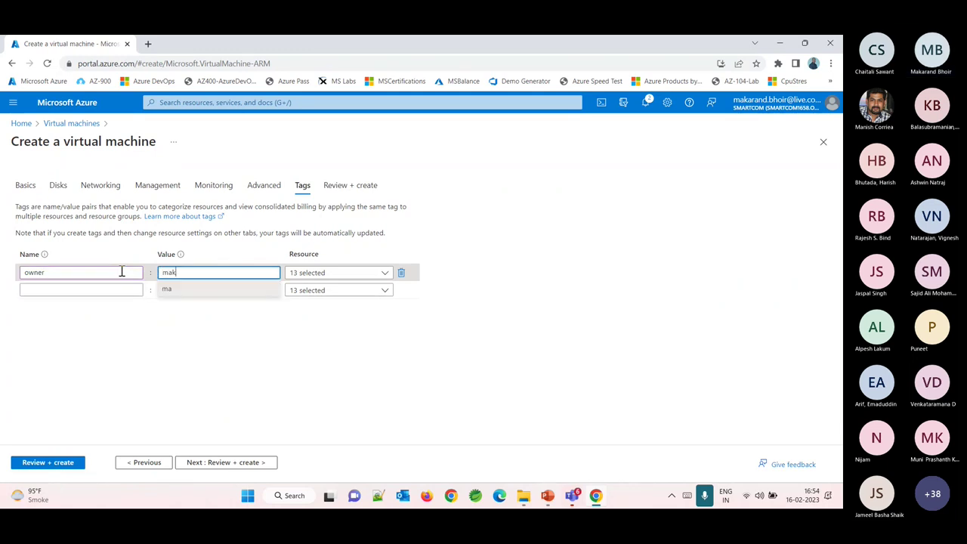
click(121, 271)
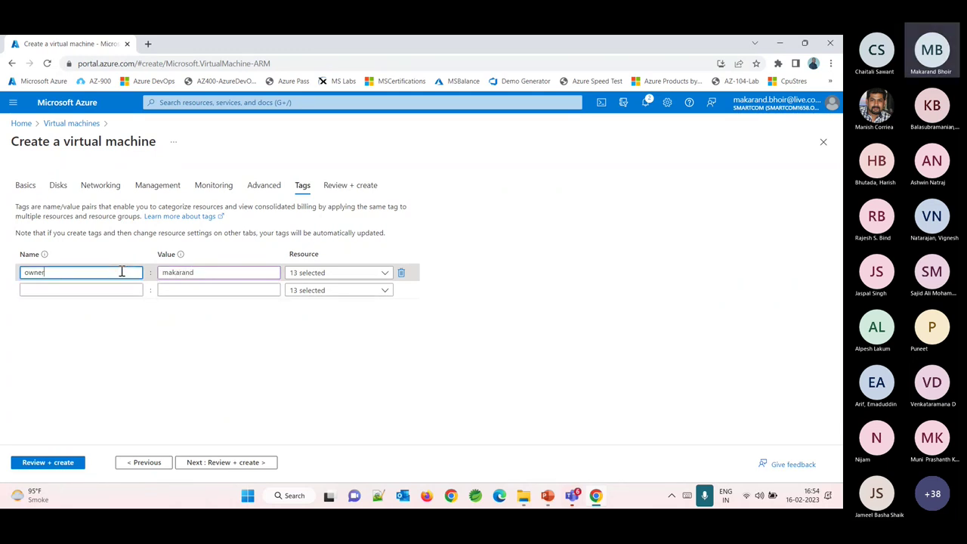
key(ctrl+a)
text(user)
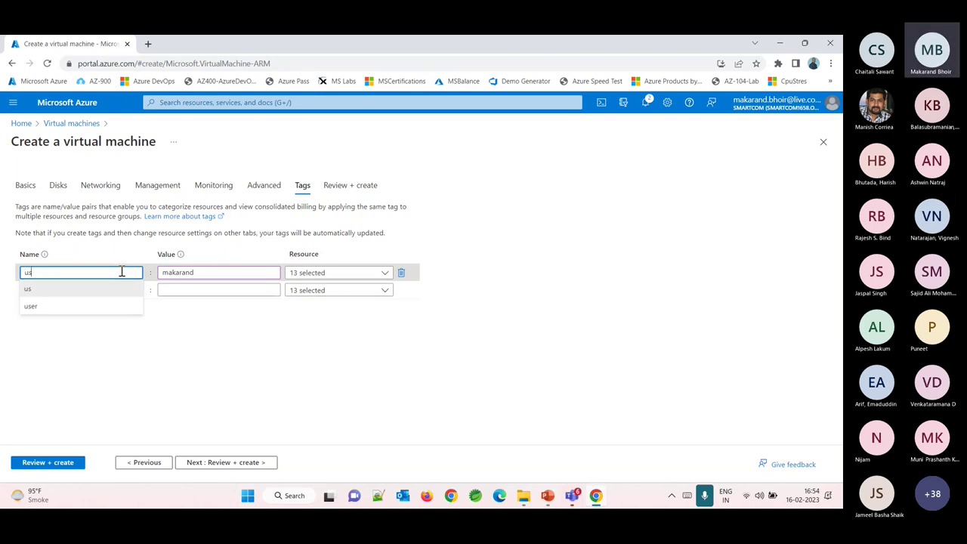
click(335, 355)
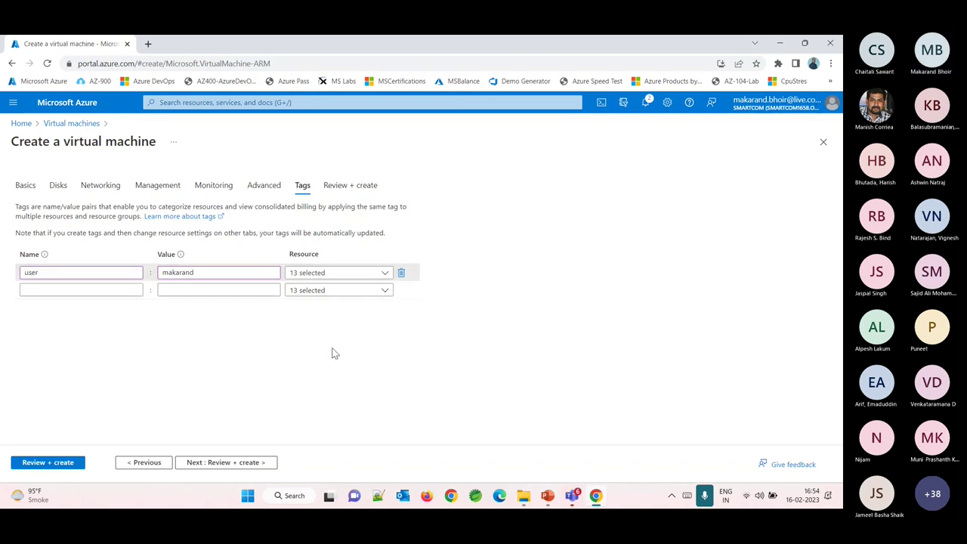
Review the validated vm02 summary and submit the VM creation to vm-rg.
click(351, 187)
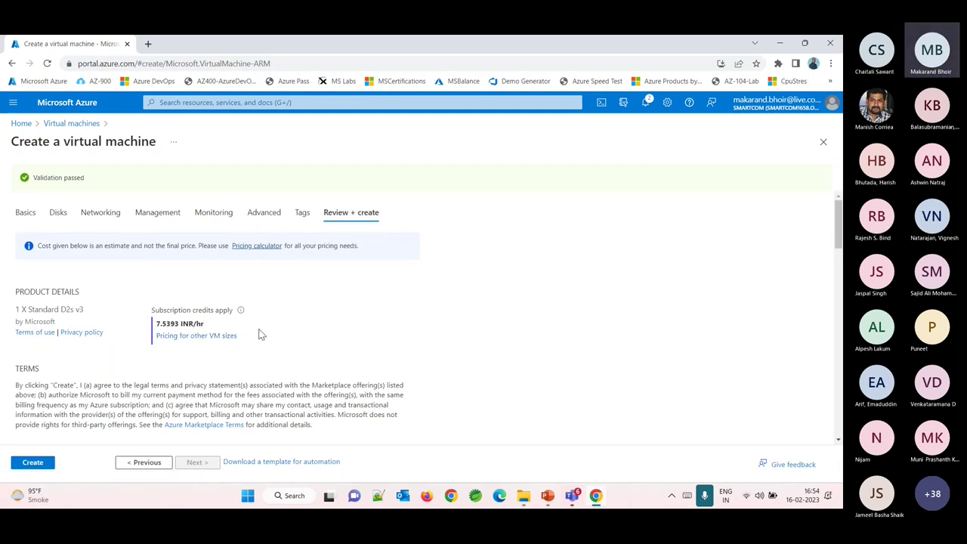
scroll(261, 335, down, 1)
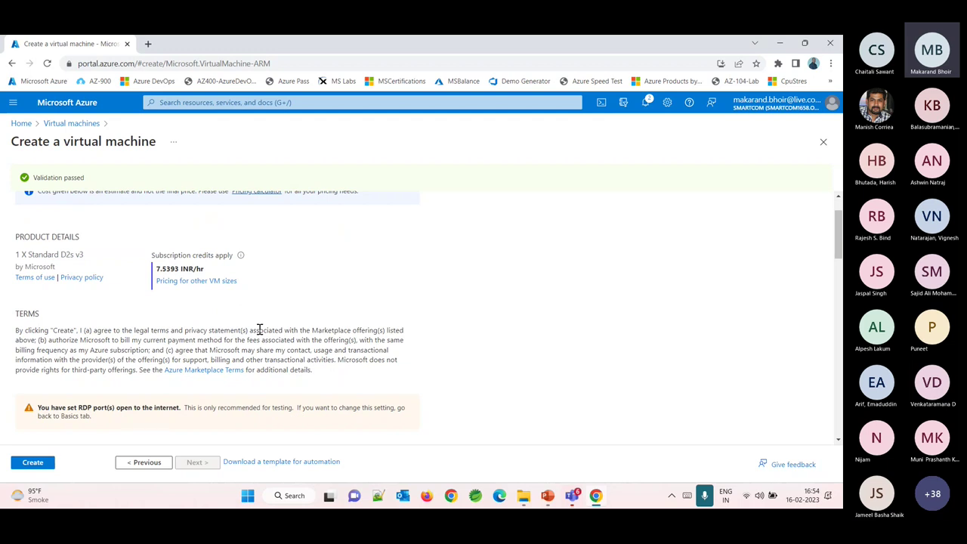
scroll(259, 330, up, 1)
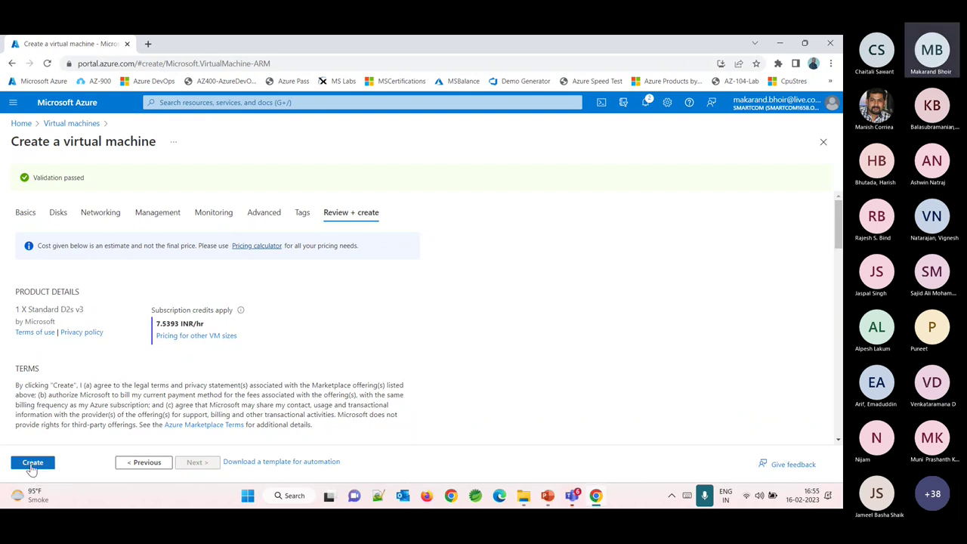
click(32, 465)
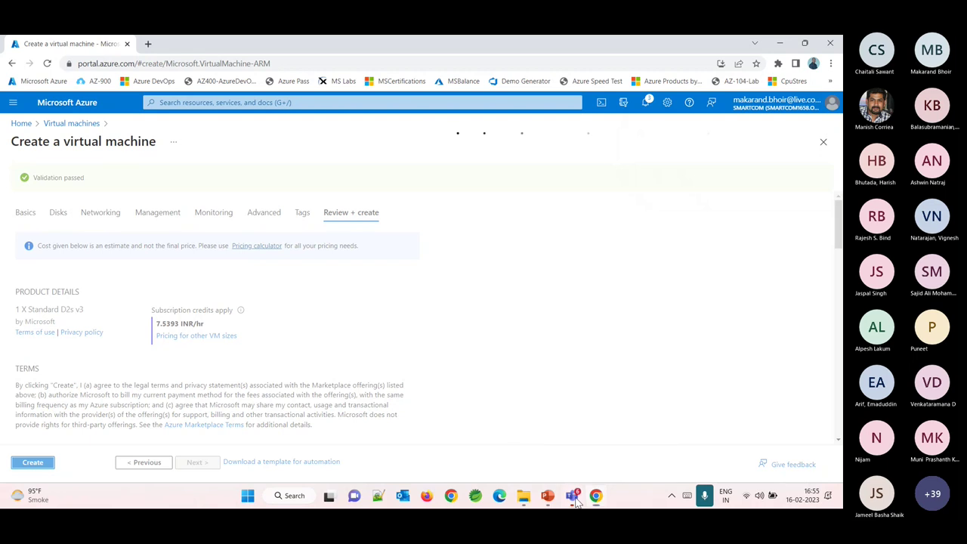
Bring the Teams meeting window forward and highlight 'arm64' in an attendee's chat question.
mouse_move(574, 500)
click(579, 413)
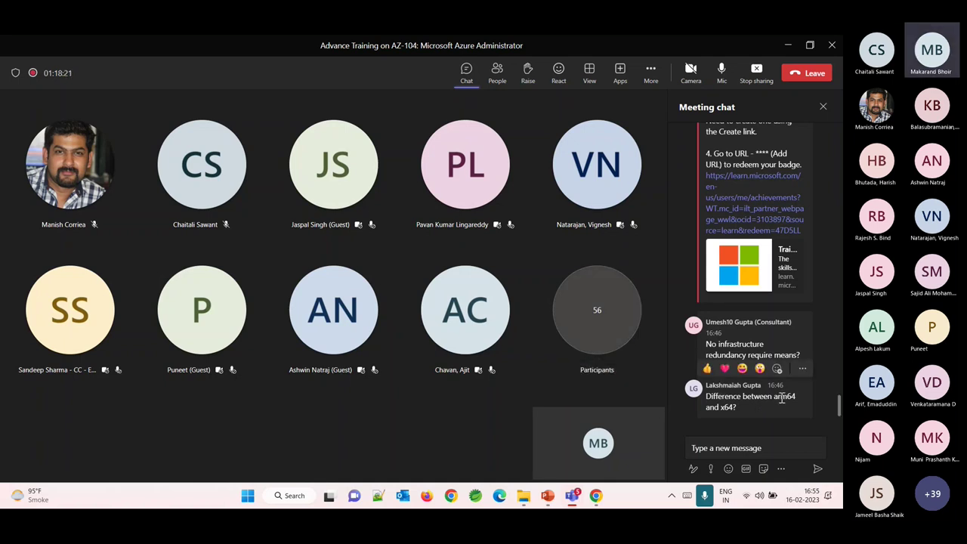
drag(773, 398, 804, 400)
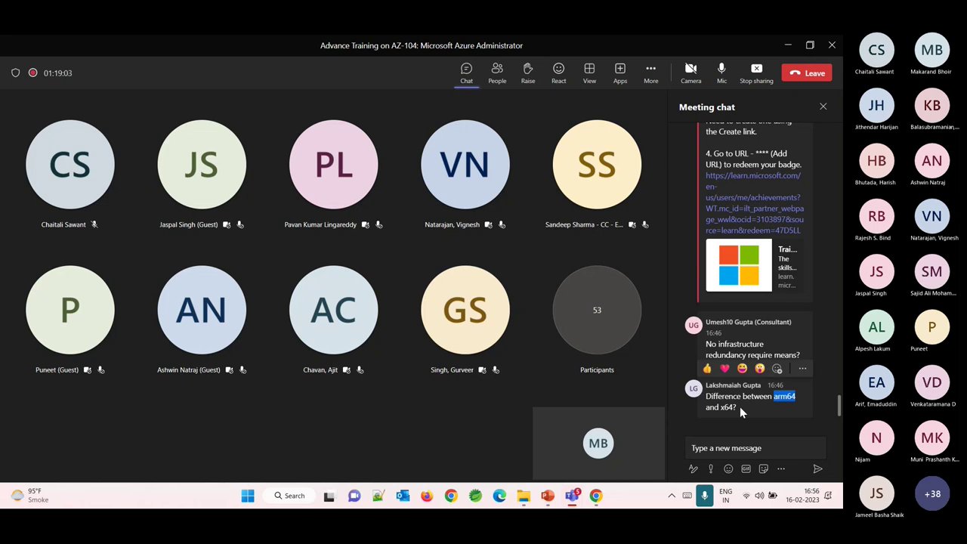
click(762, 412)
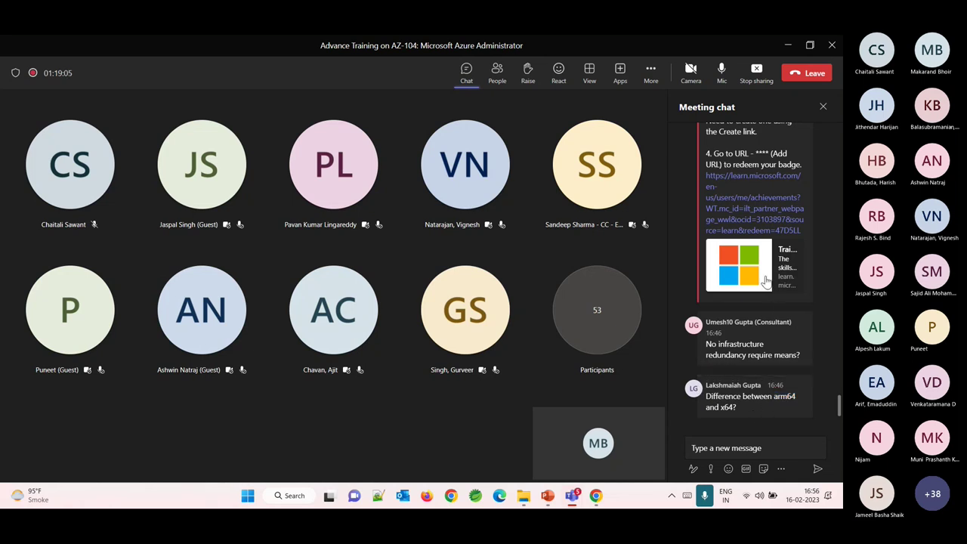
Minimize and restore Teams, then highlight the question about infrastructure redundancy.
click(789, 48)
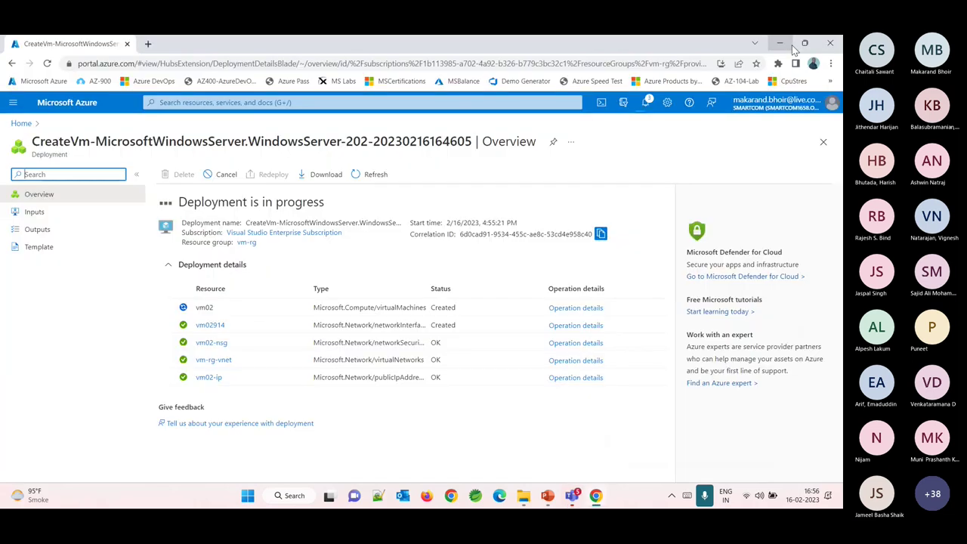
key(alt+Tab)
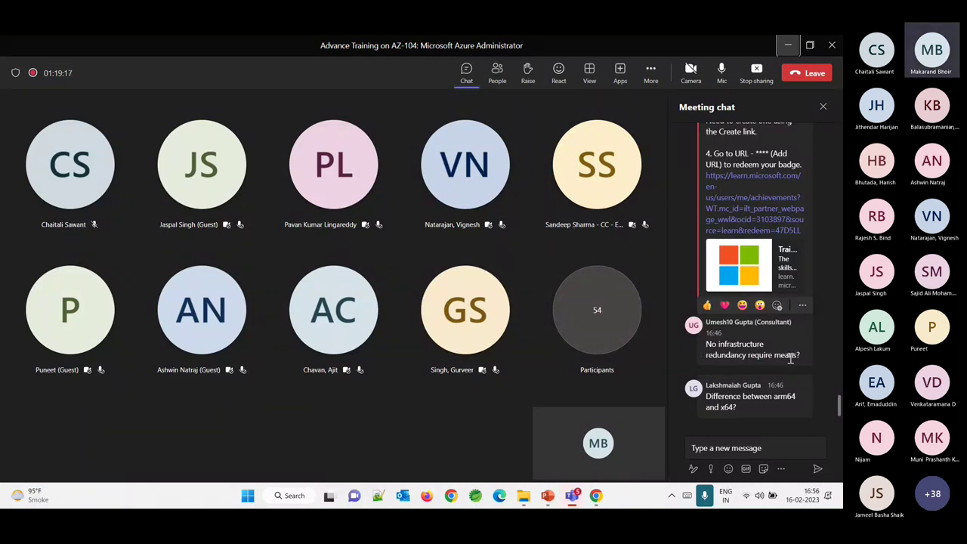
drag(801, 355, 694, 353)
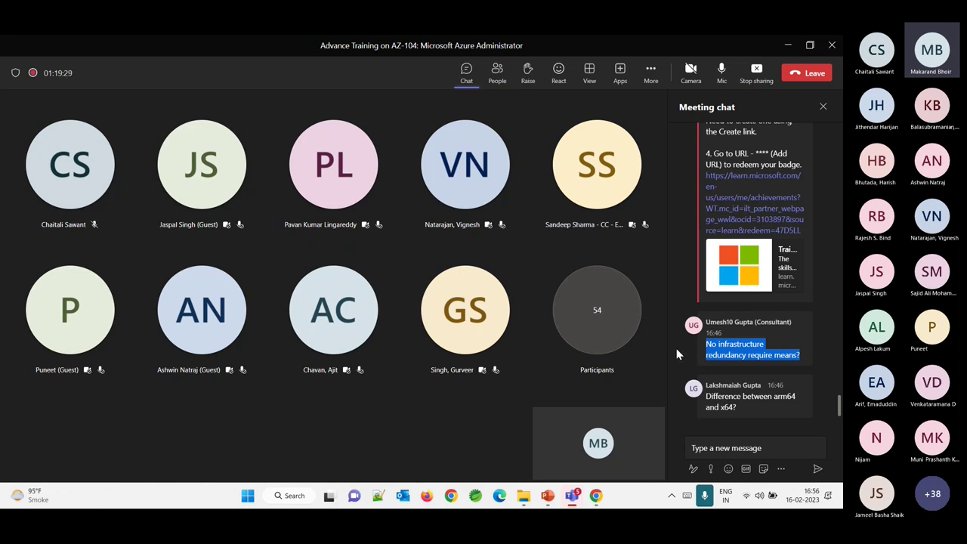
Show the meeting participants, then minimize the Teams meeting to reveal the completed vm-rg deployment.
click(499, 75)
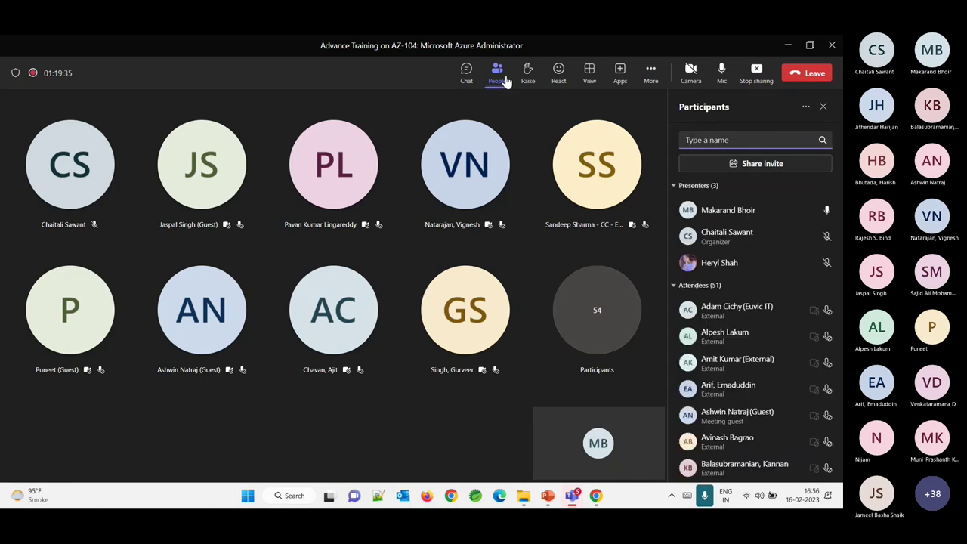
click(791, 45)
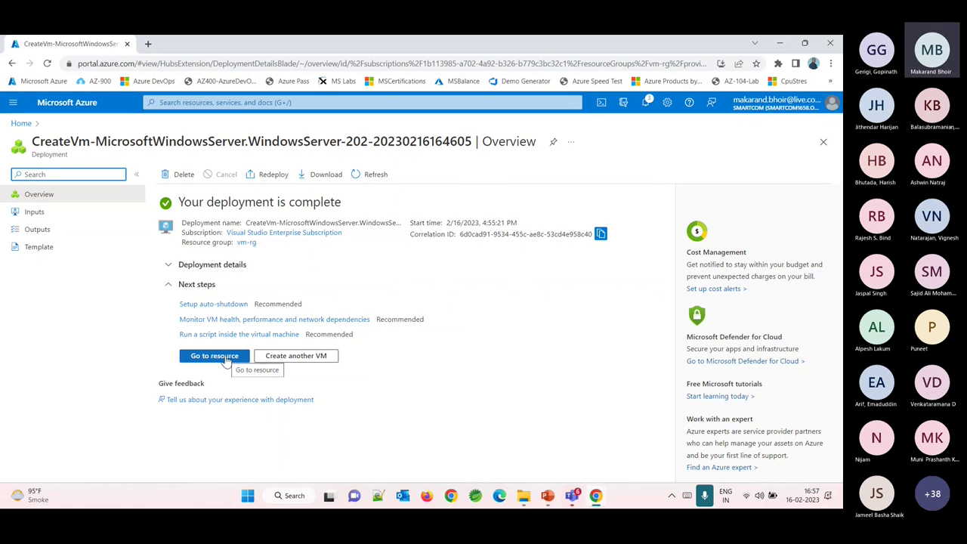
Open the vm02 resource page and annotate its Connect, Start and Restart actions.
click(226, 359)
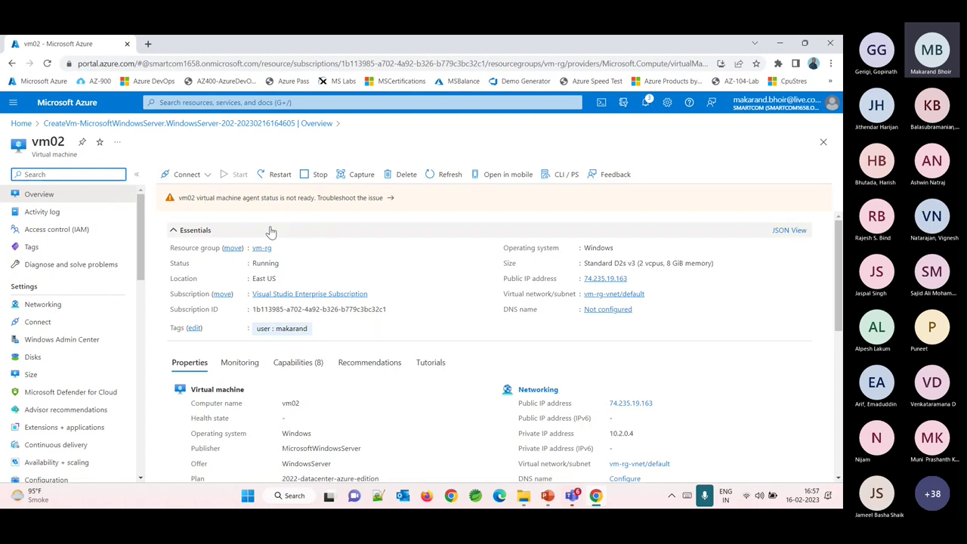
mouse_move(155, 151)
mouse_down()
mouse_move(469, 207)
mouse_move(709, 204)
mouse_up()
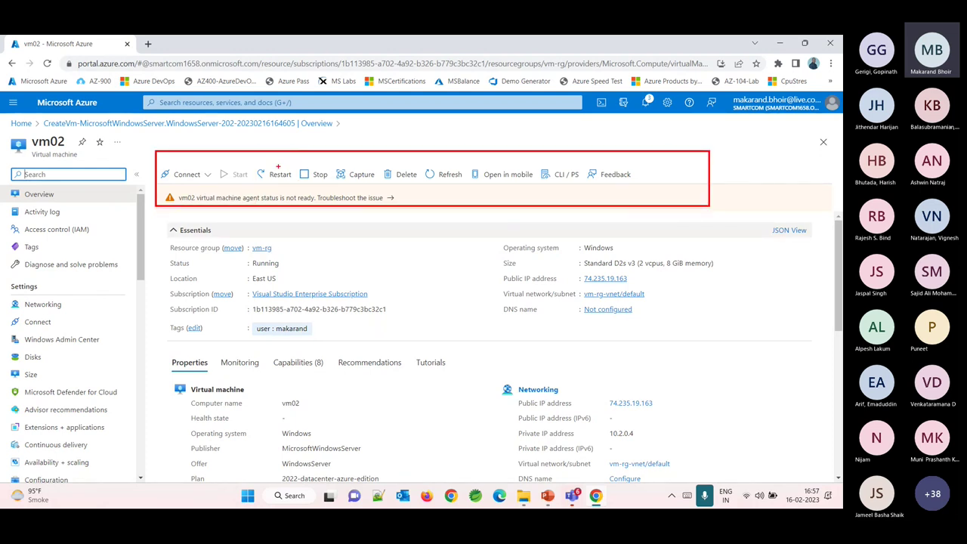
drag(197, 170, 250, 127)
drag(237, 170, 306, 132)
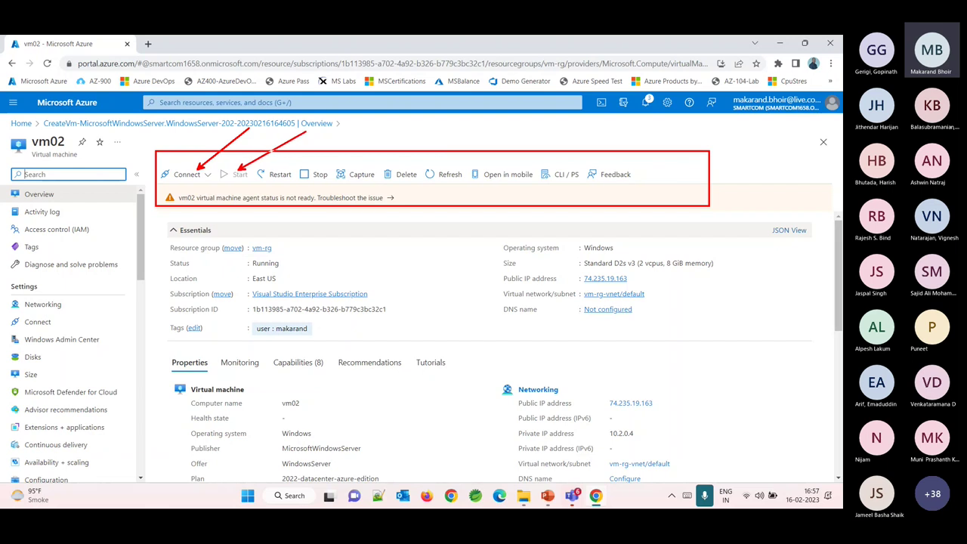
mouse_move(281, 173)
mouse_down()
mouse_move(325, 140)
mouse_move(350, 141)
mouse_up()
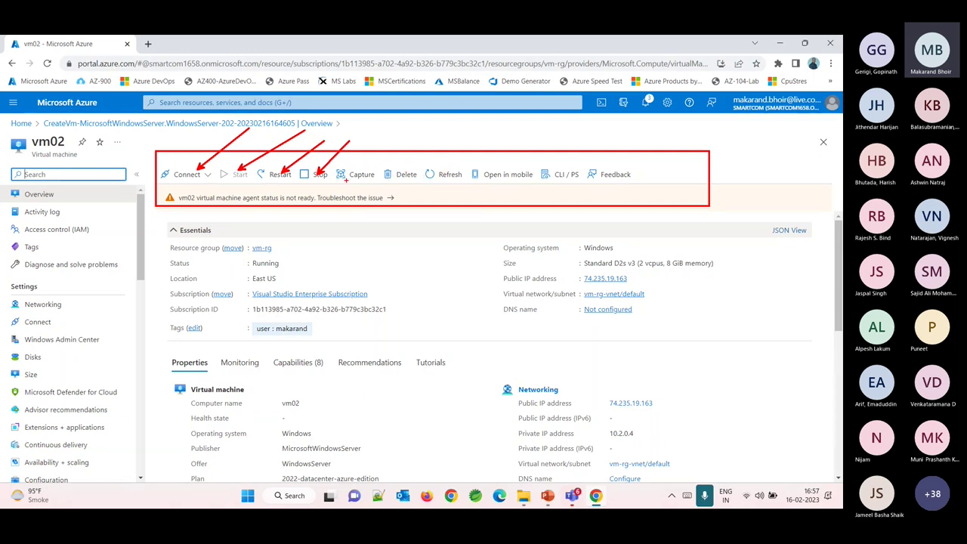
key(Escape)
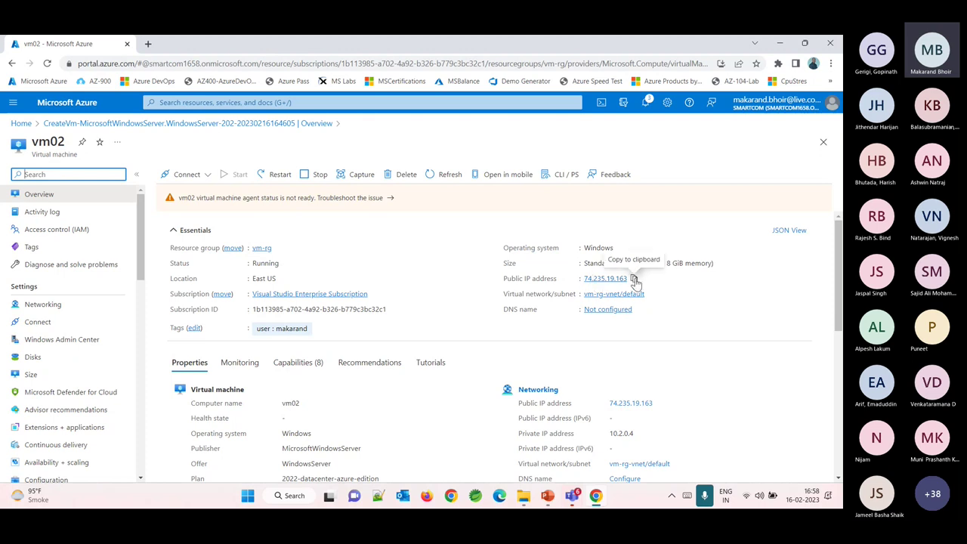
Copy vm02's public IP address 74.235.19.163 to the clipboard.
click(634, 279)
click(633, 278)
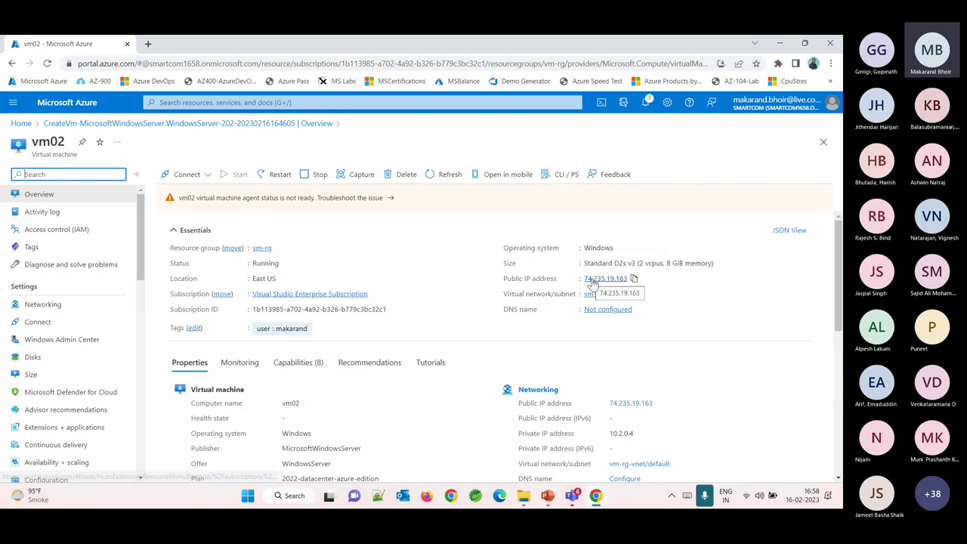
click(633, 279)
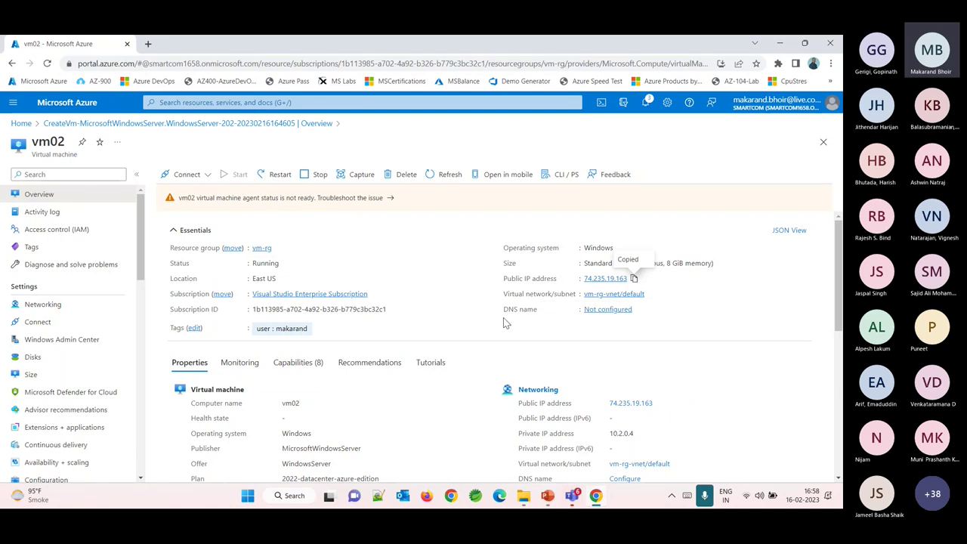
Open vm02's Connect menu and highlight the RDP, SSH and Bastion options, marking RDP.
click(188, 173)
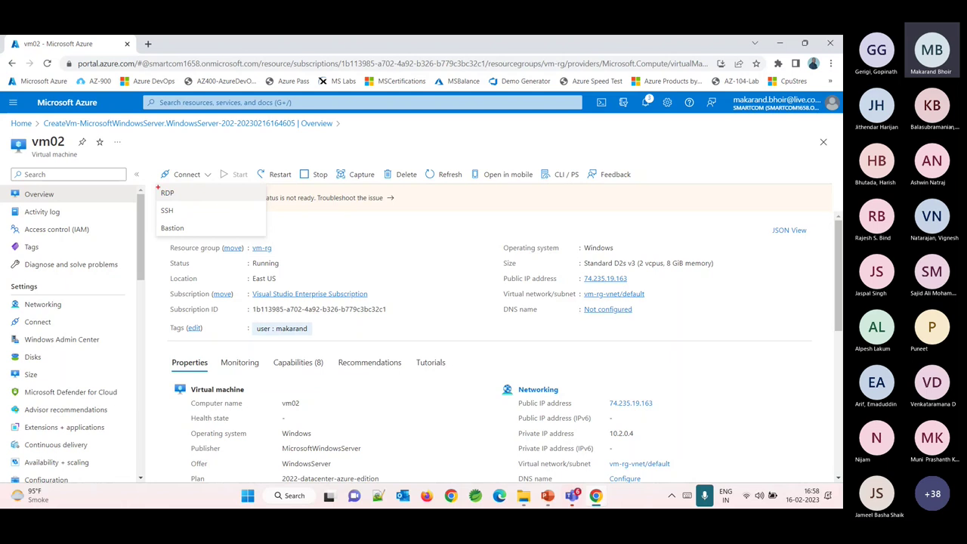
mouse_move(156, 185)
mouse_down()
mouse_move(180, 208)
mouse_move(267, 236)
mouse_up()
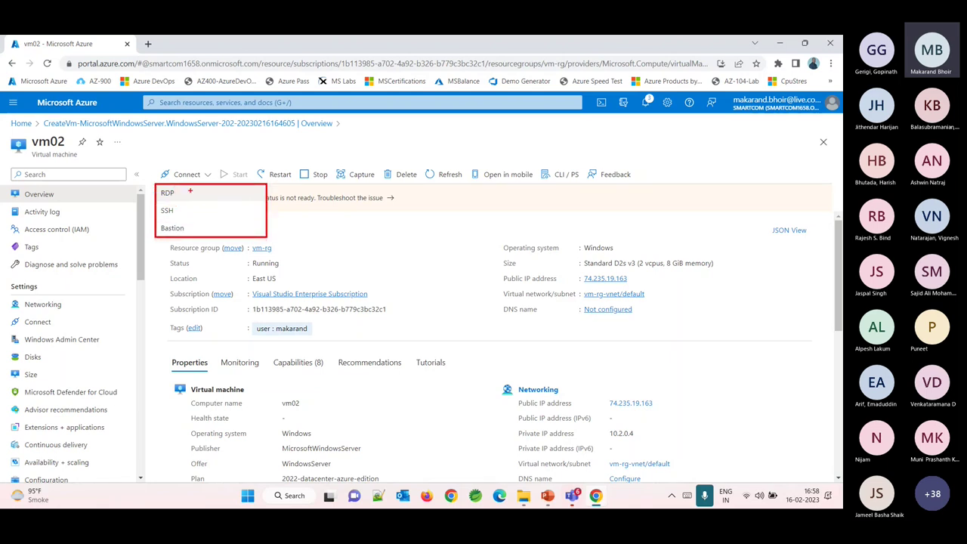
drag(179, 192, 225, 170)
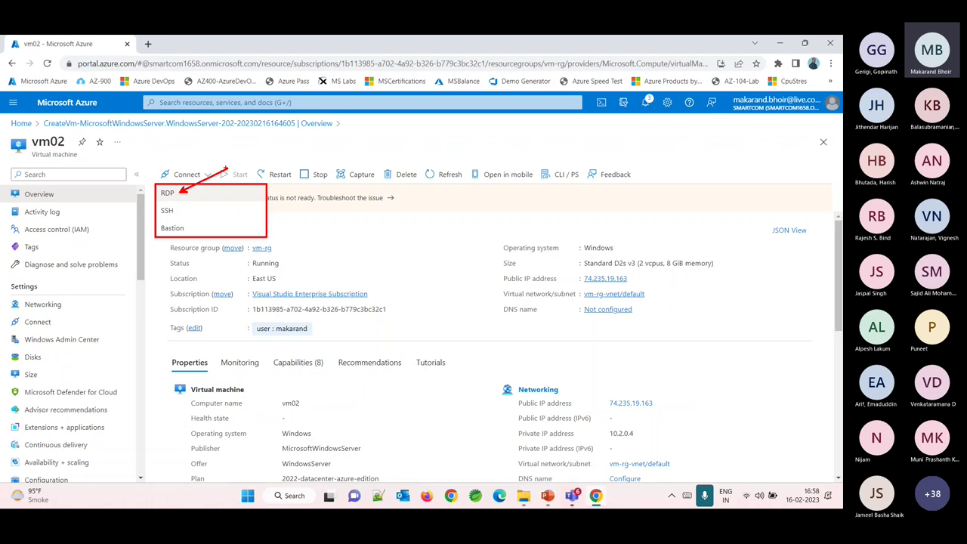
key(Escape)
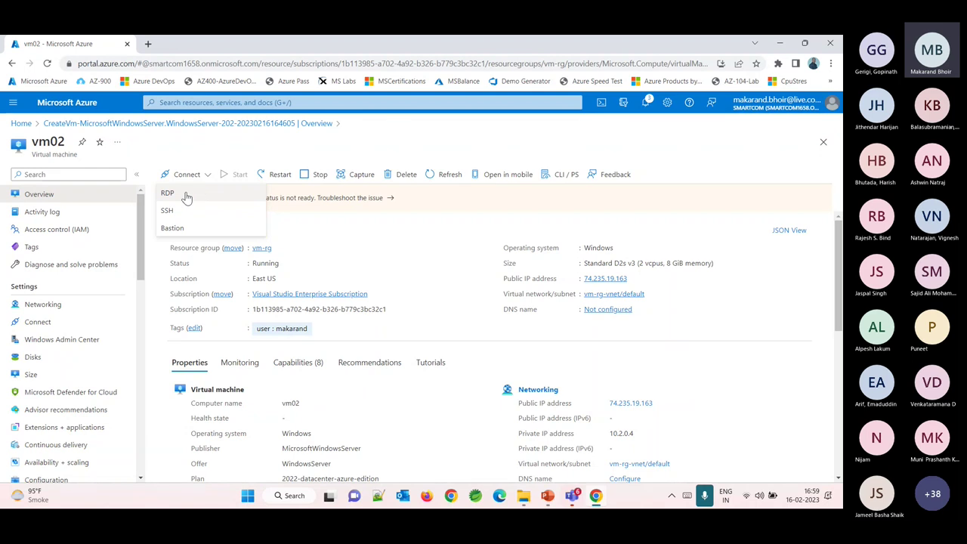
Download vm02.rdp from the RDP connection page and open it from Chrome's downloads.
click(186, 197)
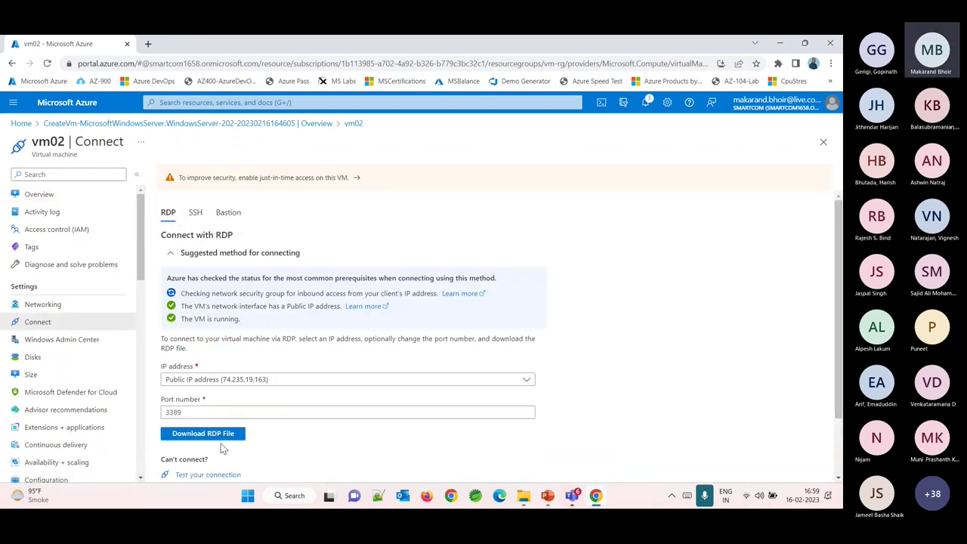
click(209, 437)
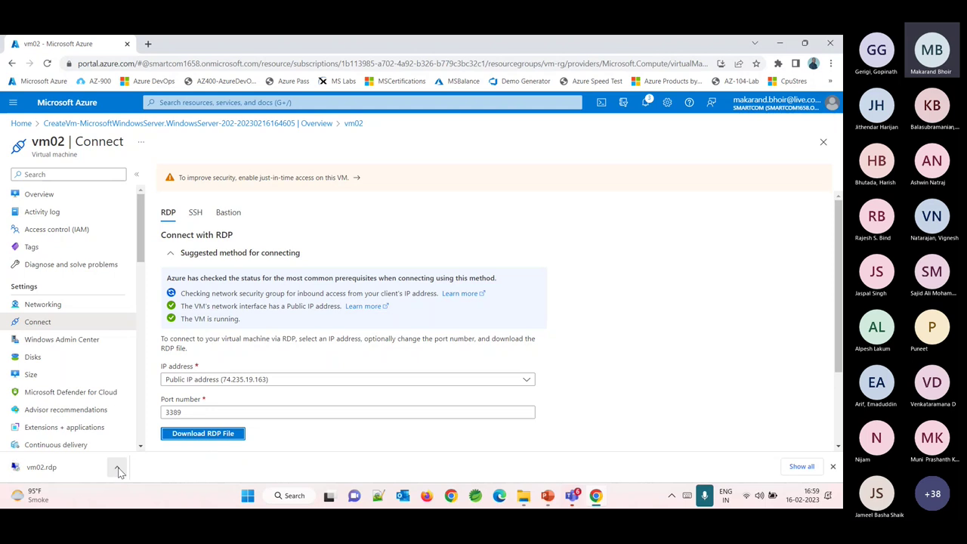
click(118, 470)
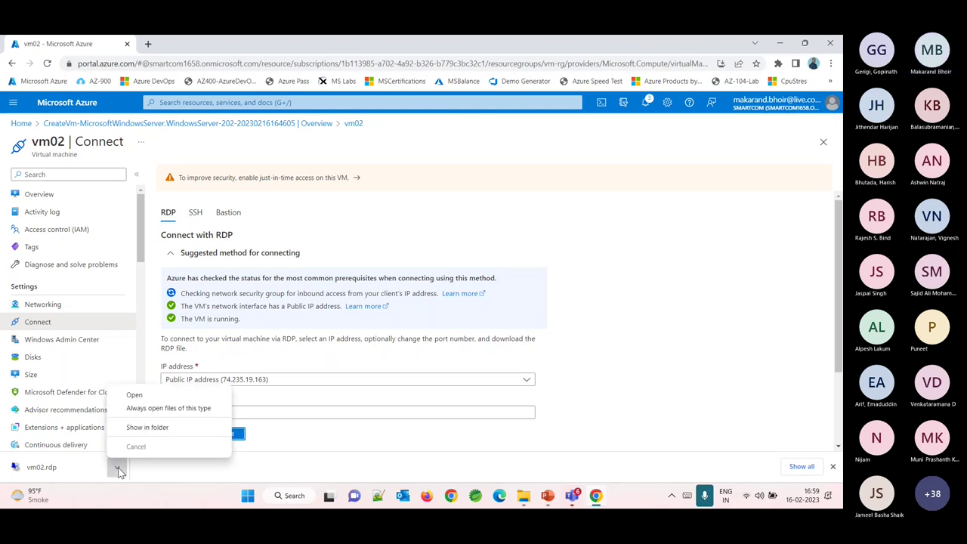
click(136, 395)
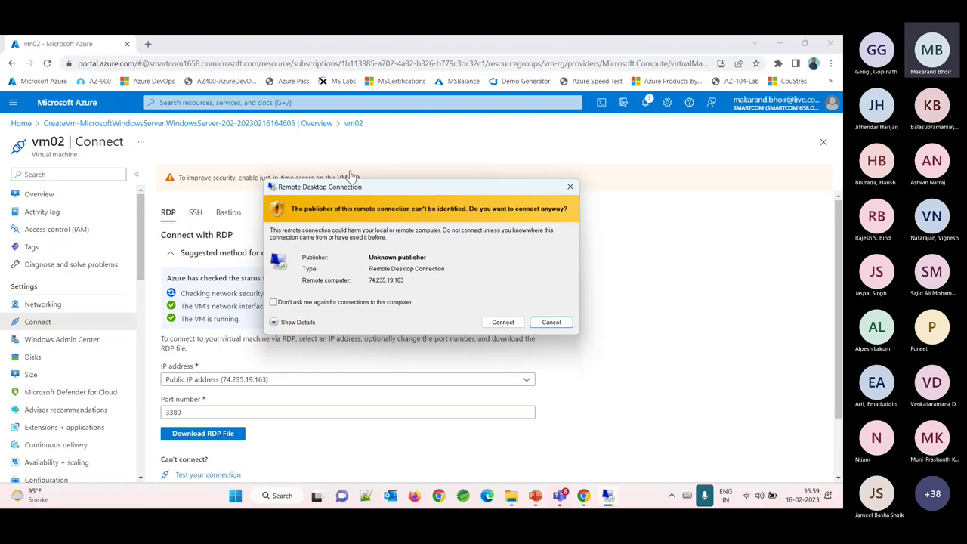
Connect to 74.235.19.163 with a different account's user name and password, accepting the certificate.
click(503, 323)
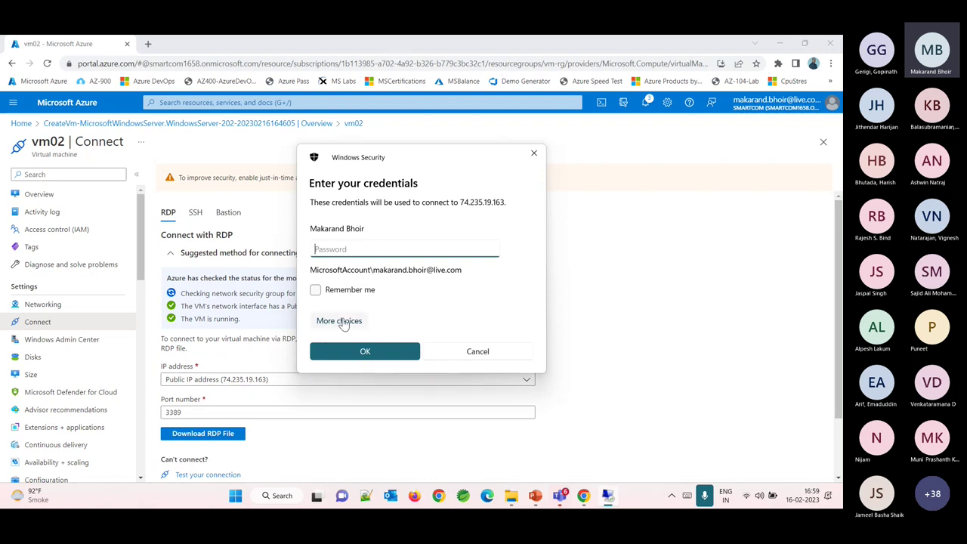
click(342, 321)
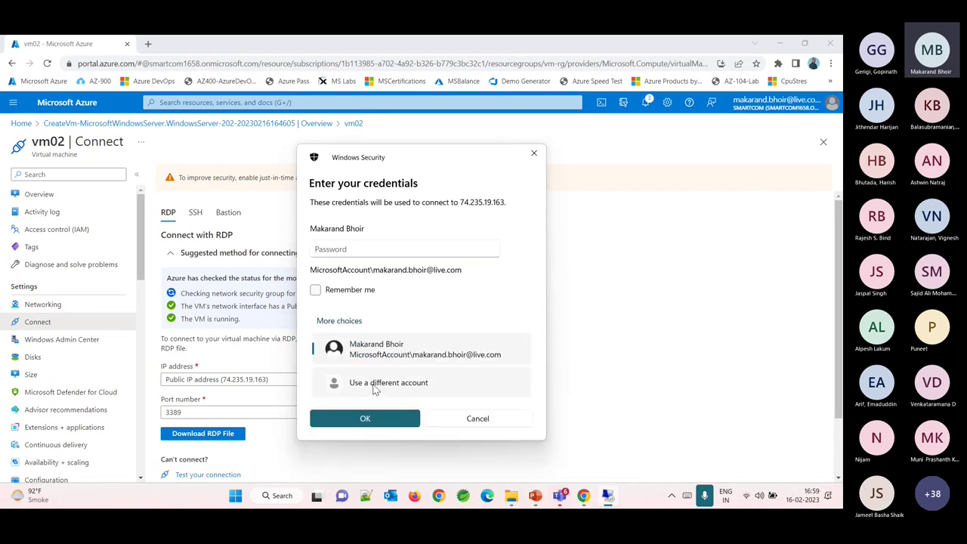
click(374, 387)
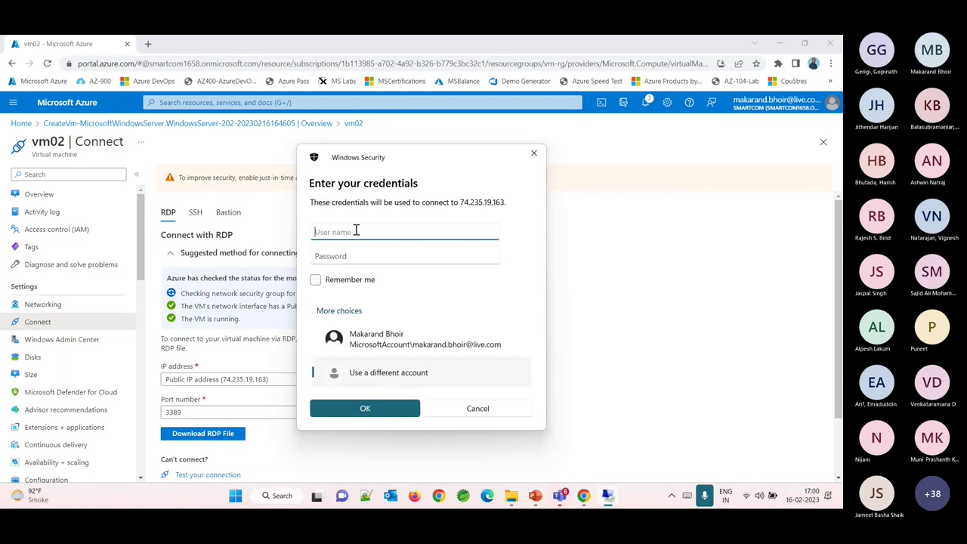
text(makarand)
key(Tab)
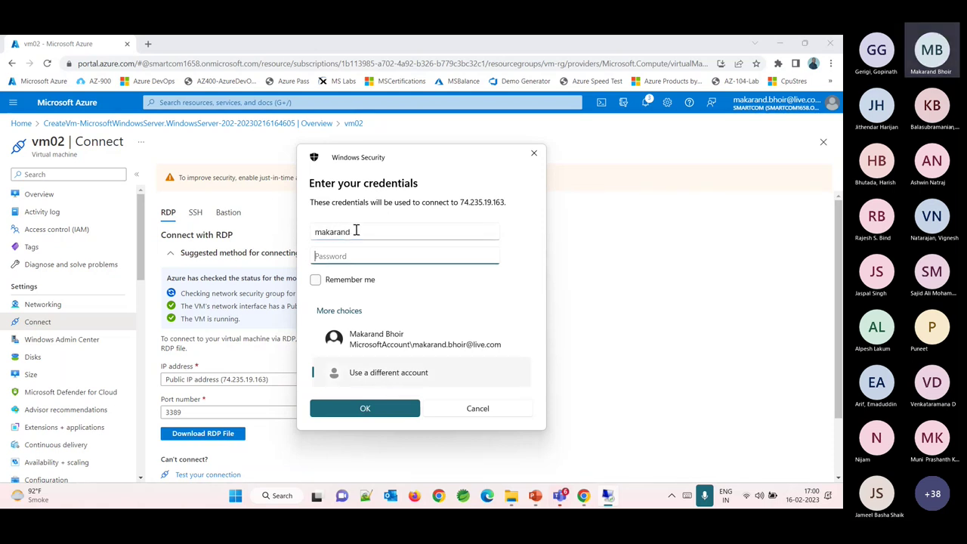
text(••••••••••••)
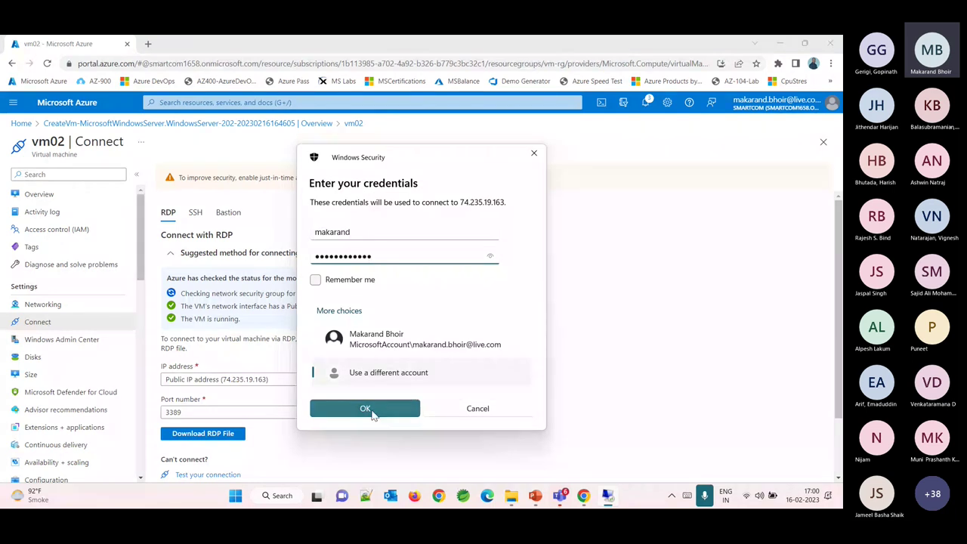
click(371, 409)
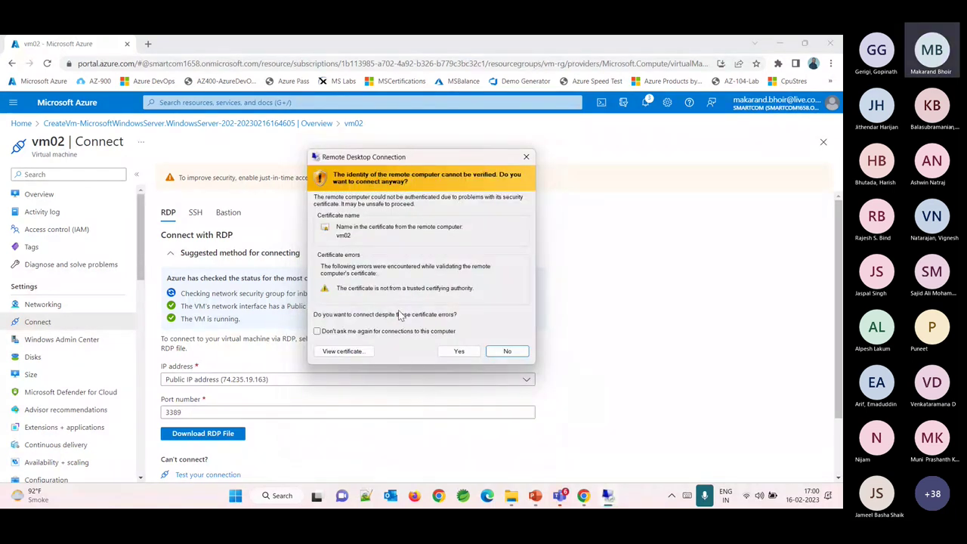
click(459, 351)
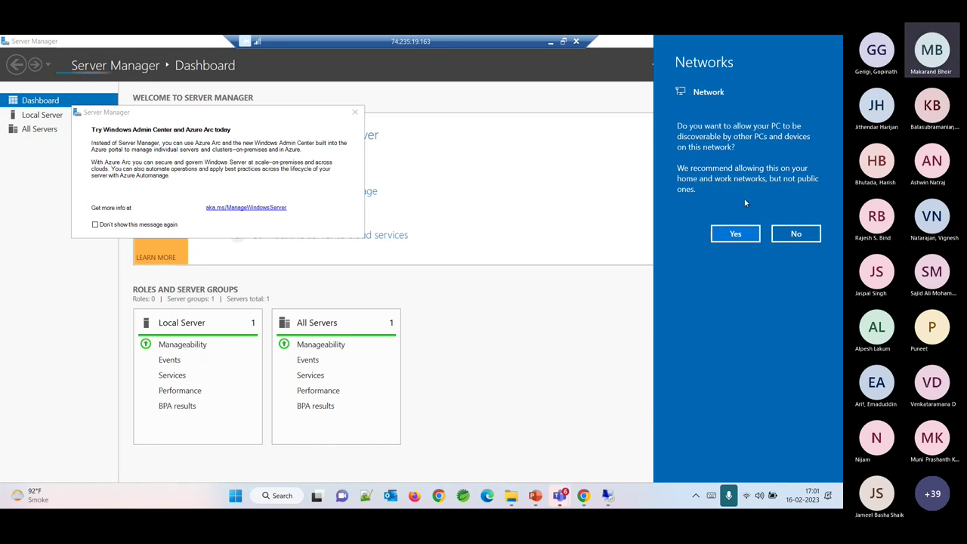
Allow network discovery, close the Admin Center popup and Server Manager, and open File Explorer.
click(736, 235)
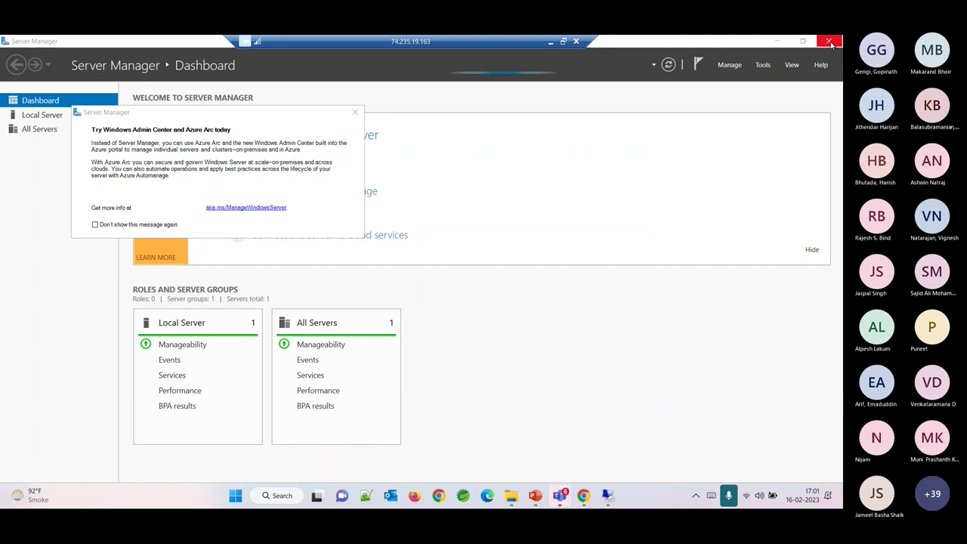
click(355, 112)
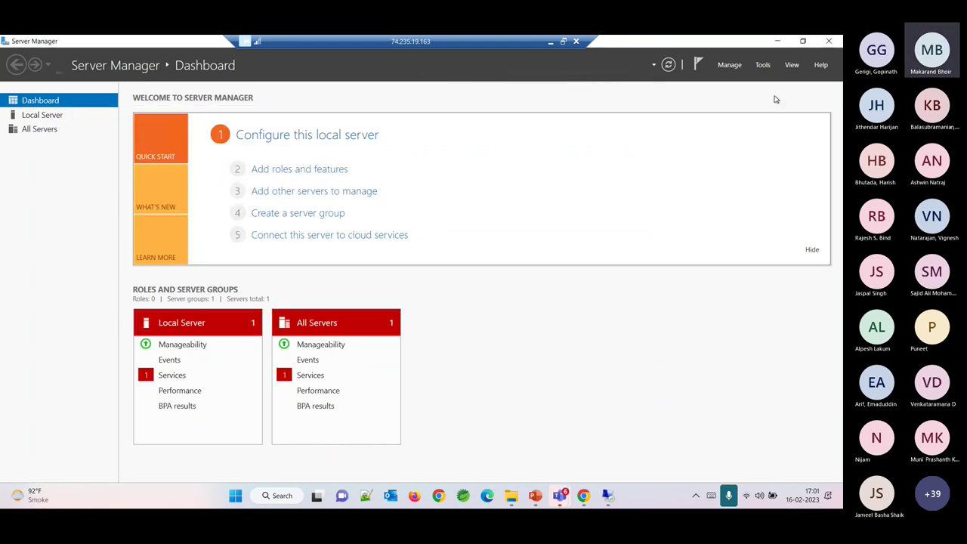
click(829, 42)
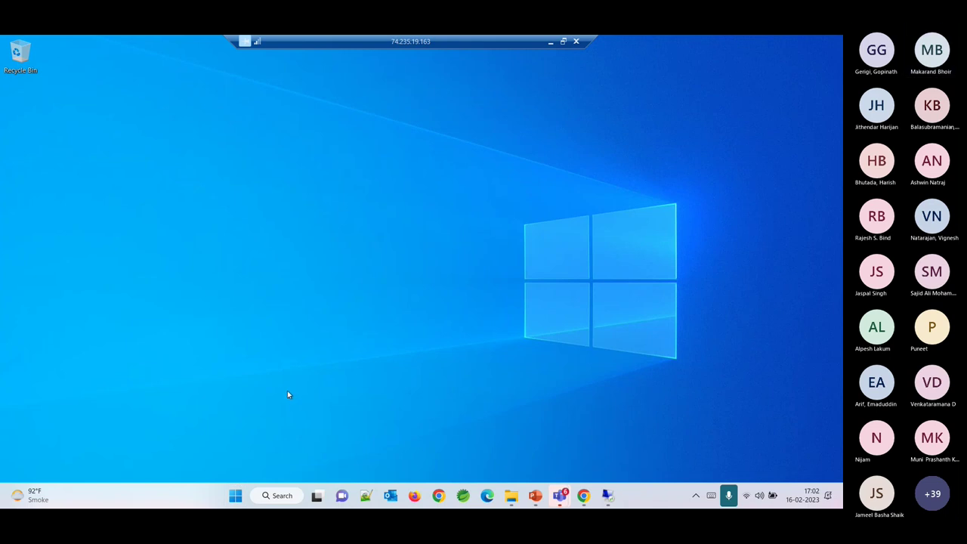
key(super)
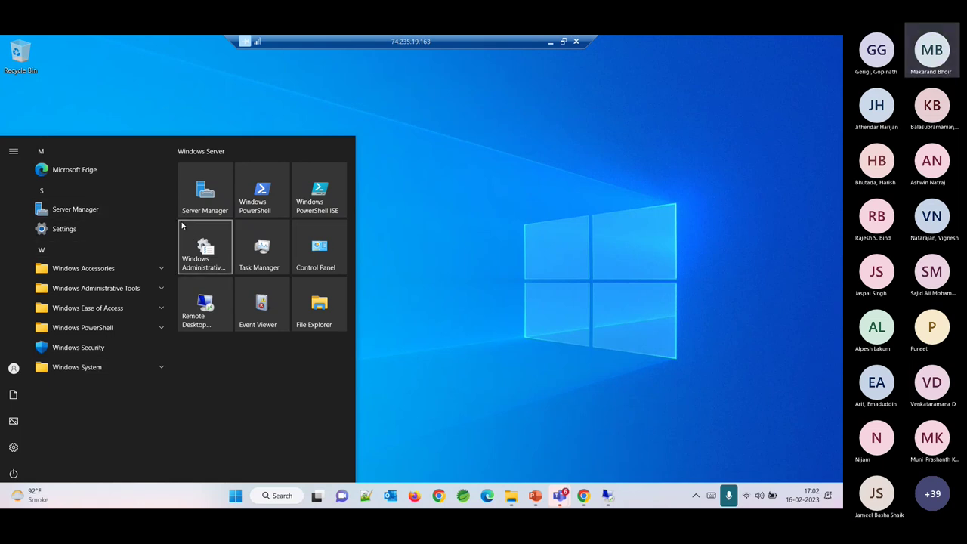
click(537, 157)
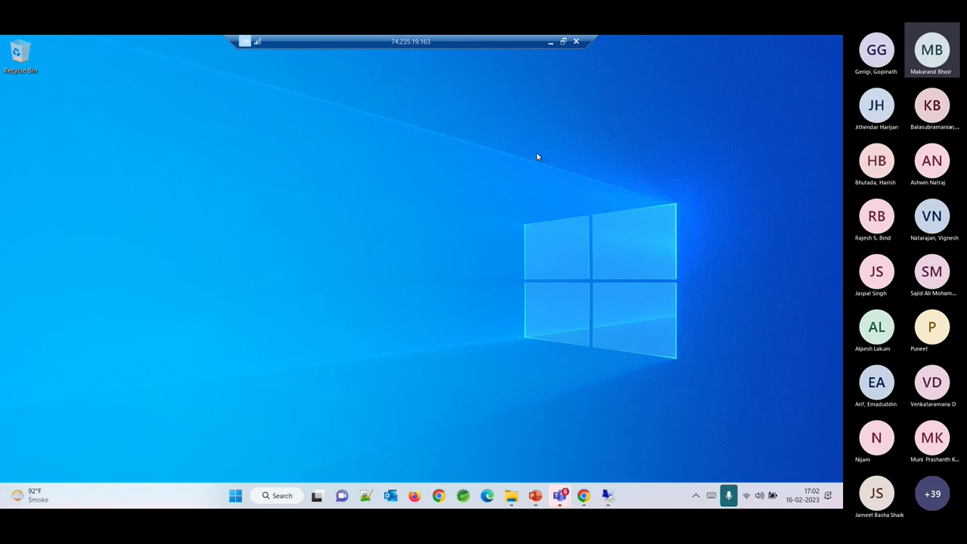
key(super+e)
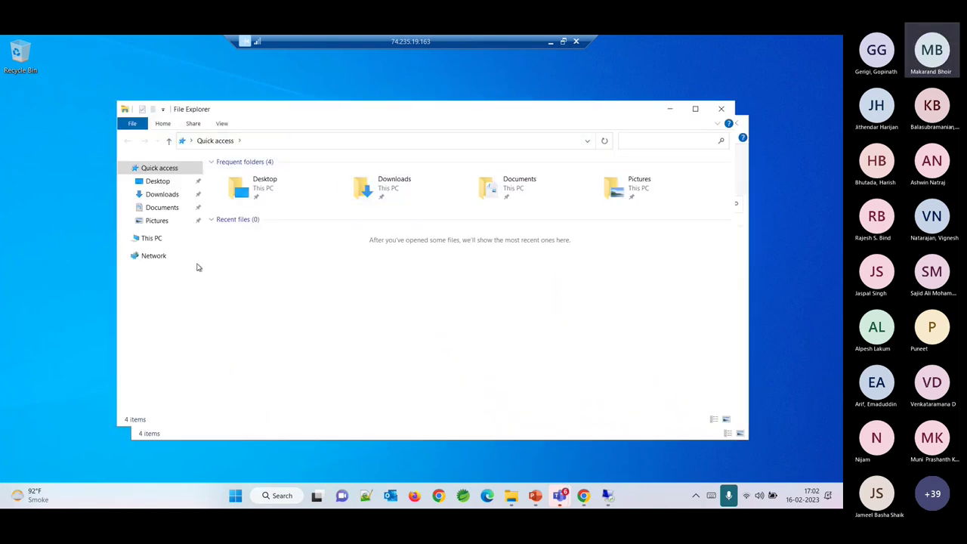
Review the VM's drives under This PC, including Temporary Storage (D:), then close both Explorer windows.
click(152, 241)
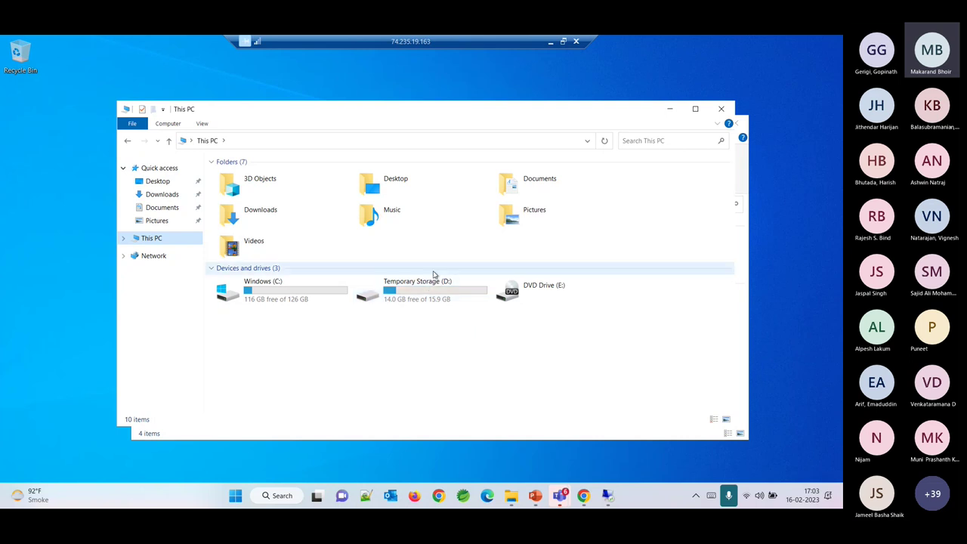
click(439, 279)
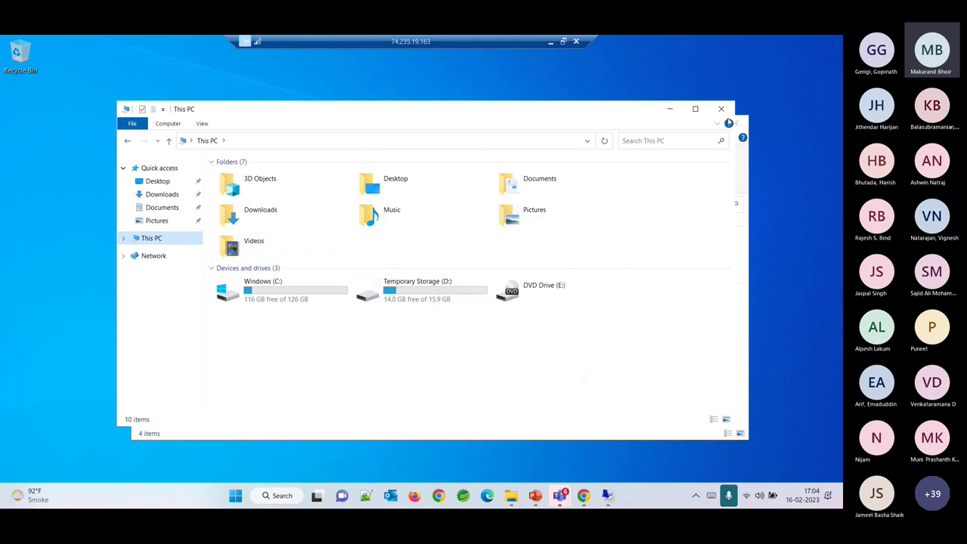
click(721, 109)
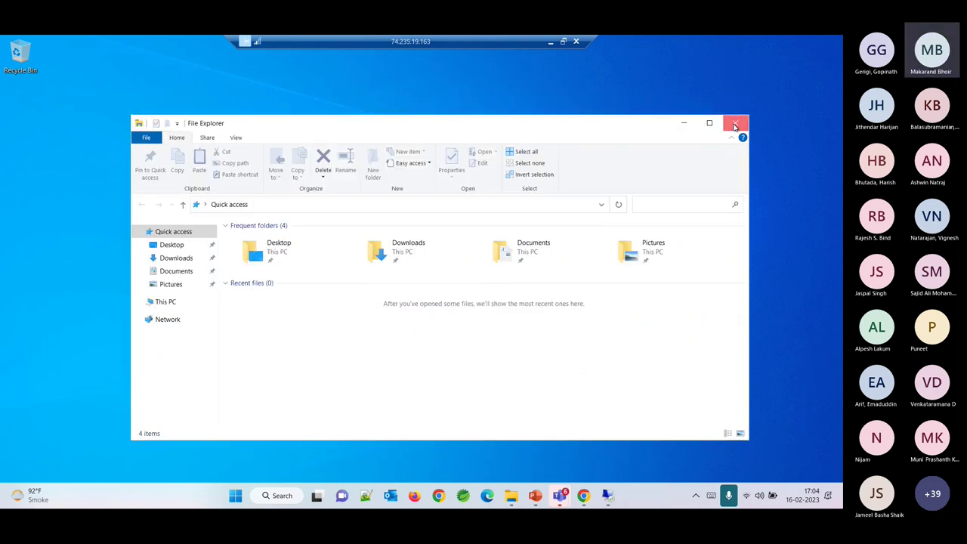
click(734, 124)
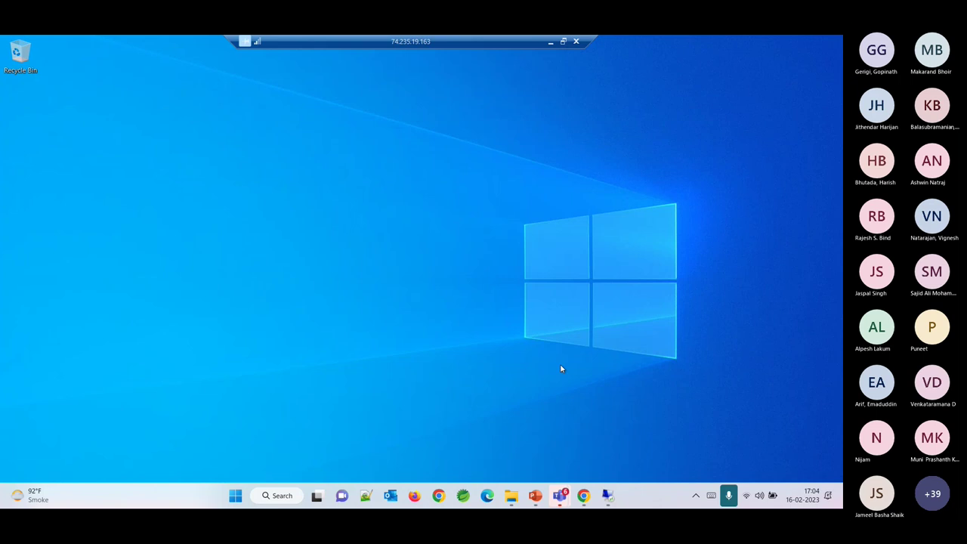
Launch Server Manager from Start, dismiss the Azure Arc notice, and minimize the remote session.
key(super)
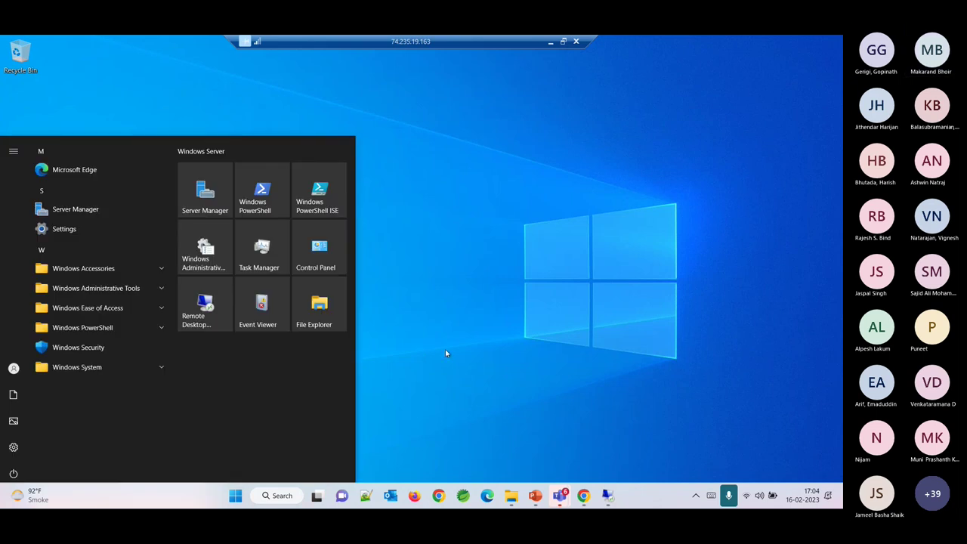
key(super)
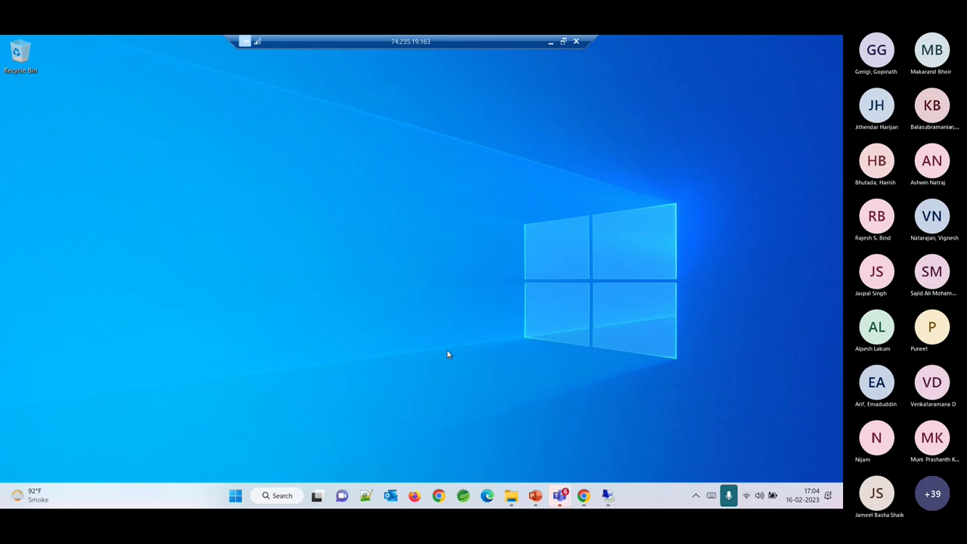
key(super)
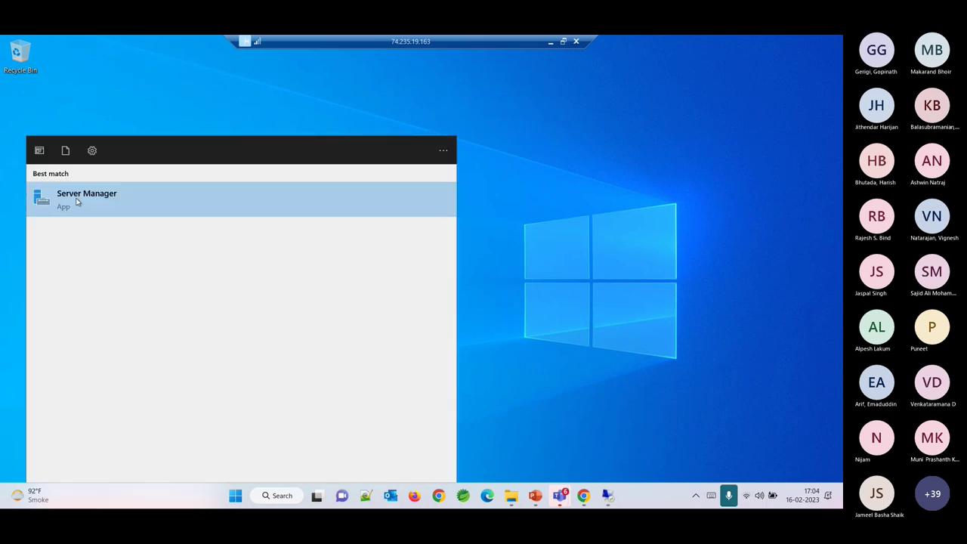
click(65, 197)
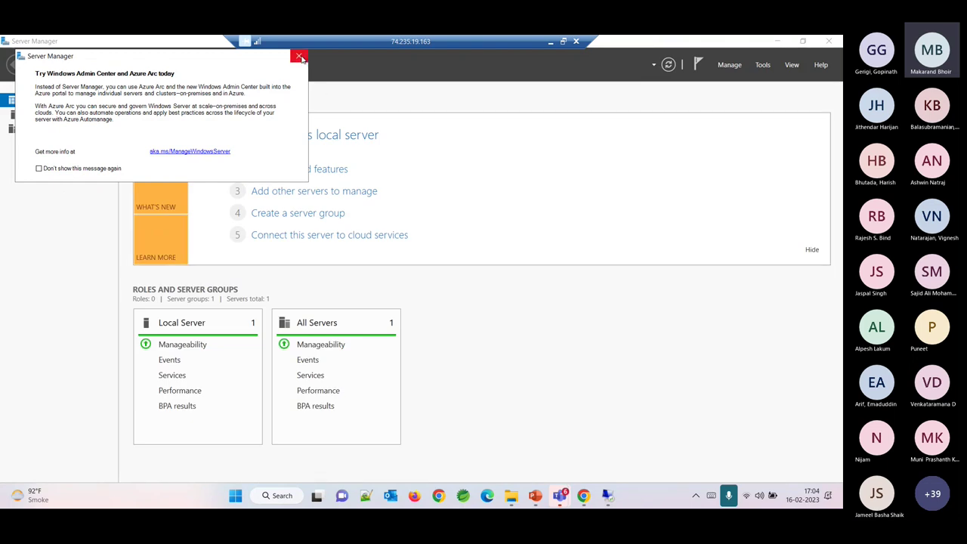
click(298, 55)
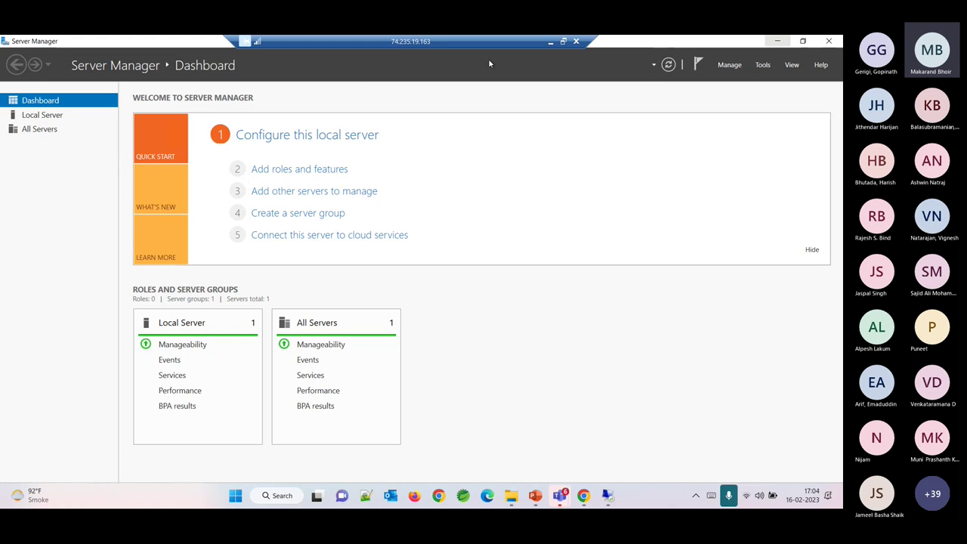
click(551, 43)
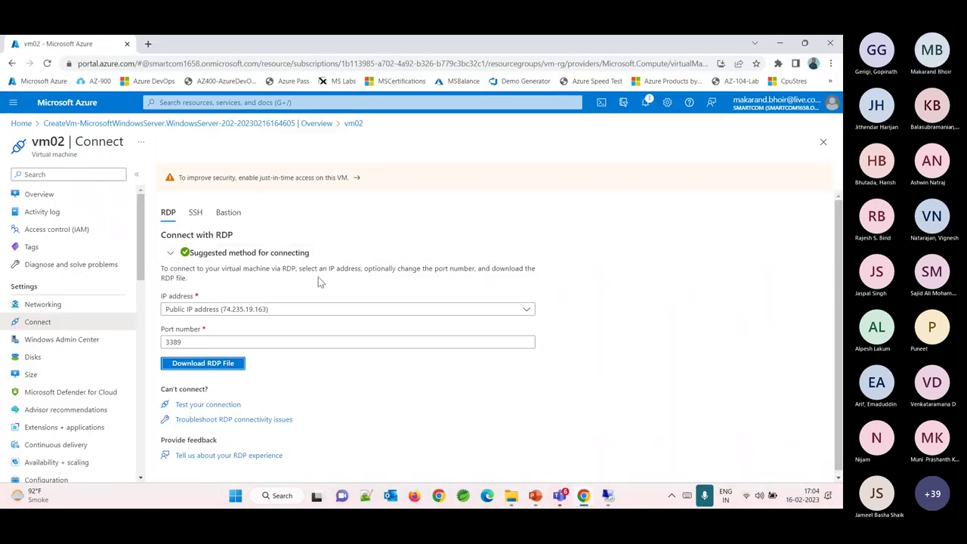
Copy vm02's public IP from its Overview and browse to 74.235.19.163 in a new Chrome window.
click(38, 194)
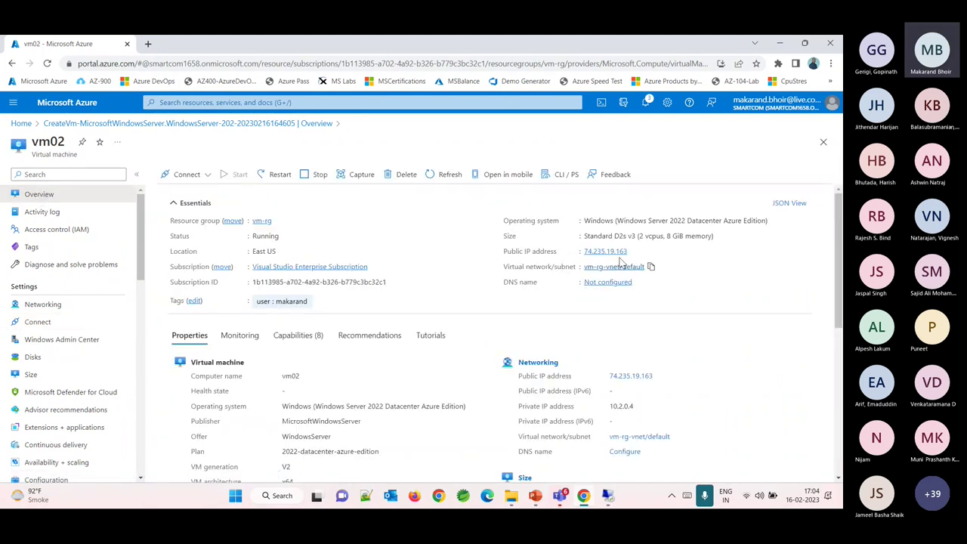
click(634, 252)
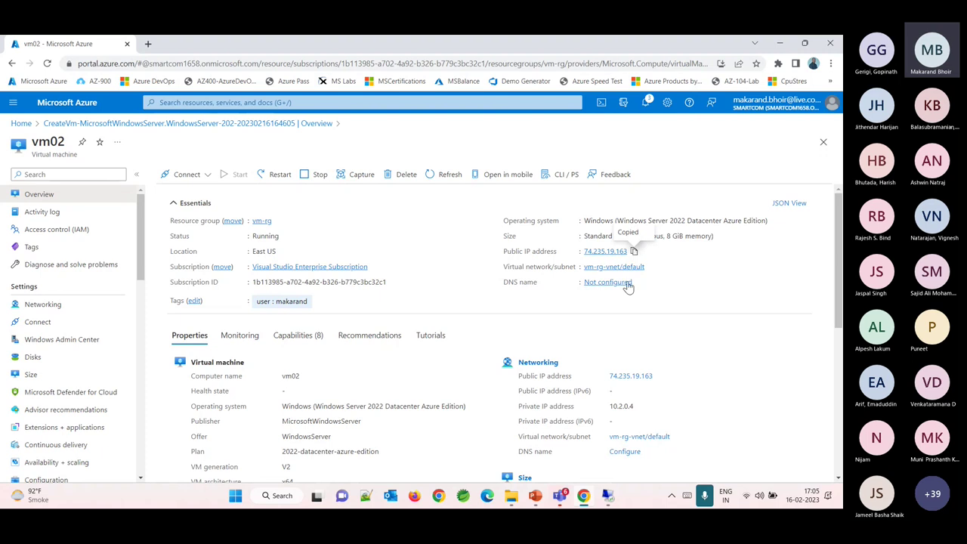
click(438, 497)
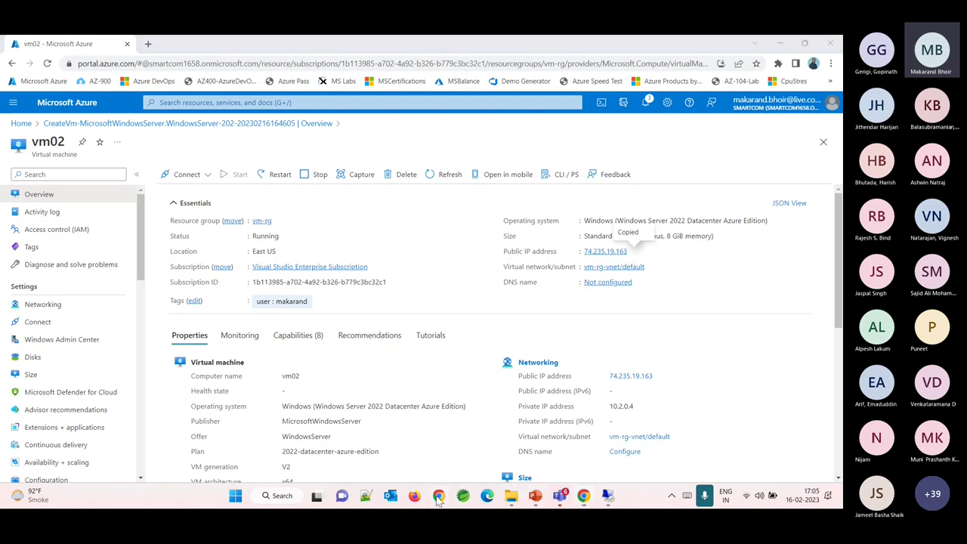
key(ctrl+v)
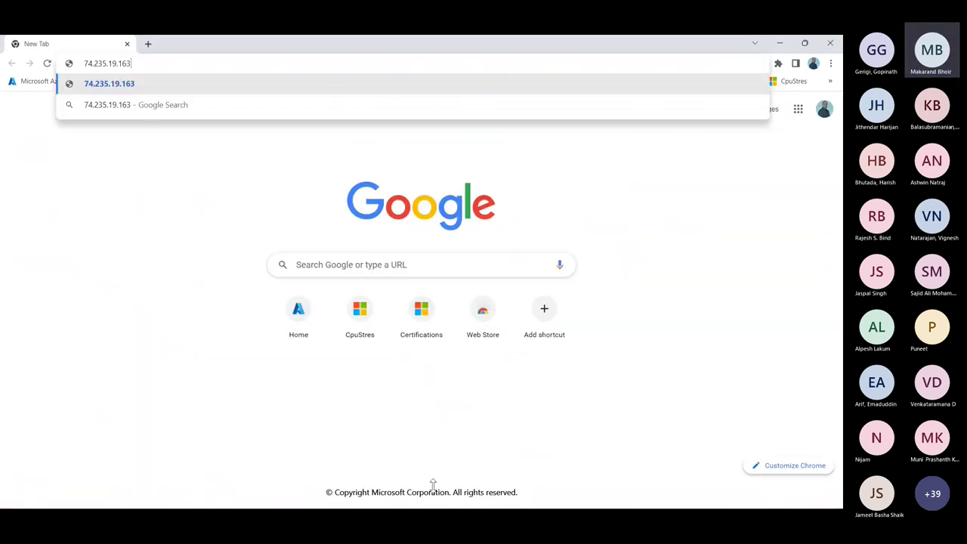
key(Return)
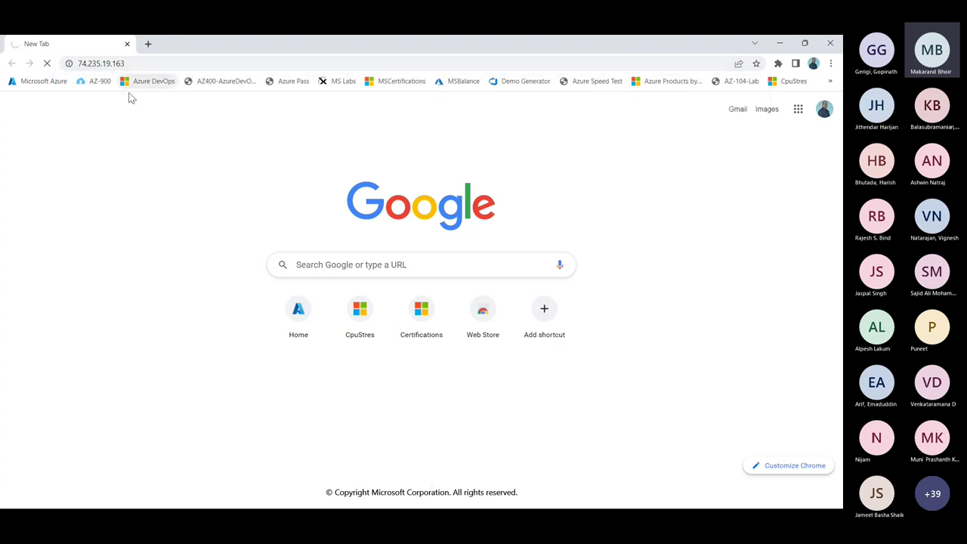
mouse_move(71, 50)
mouse_down()
mouse_move(93, 72)
mouse_move(145, 79)
mouse_move(174, 53)
mouse_up()
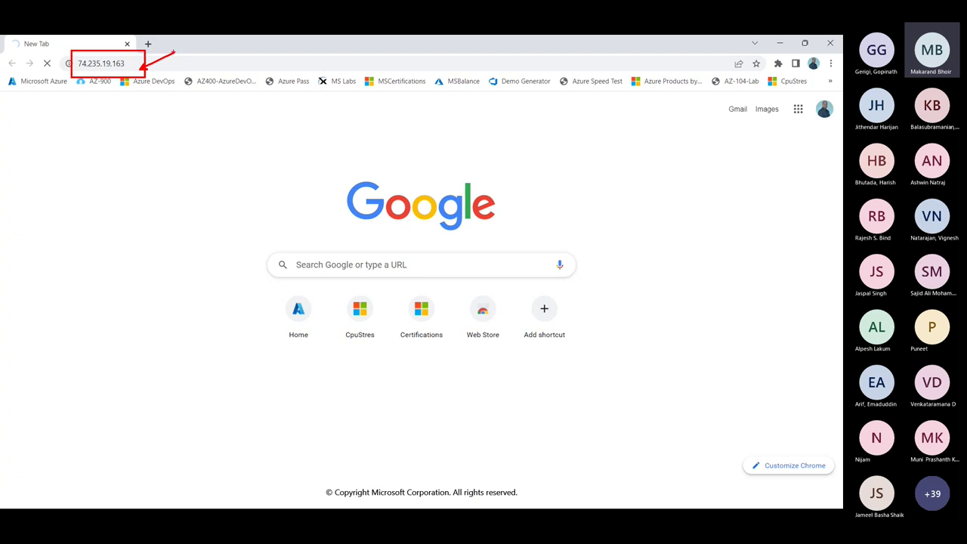
key(Escape)
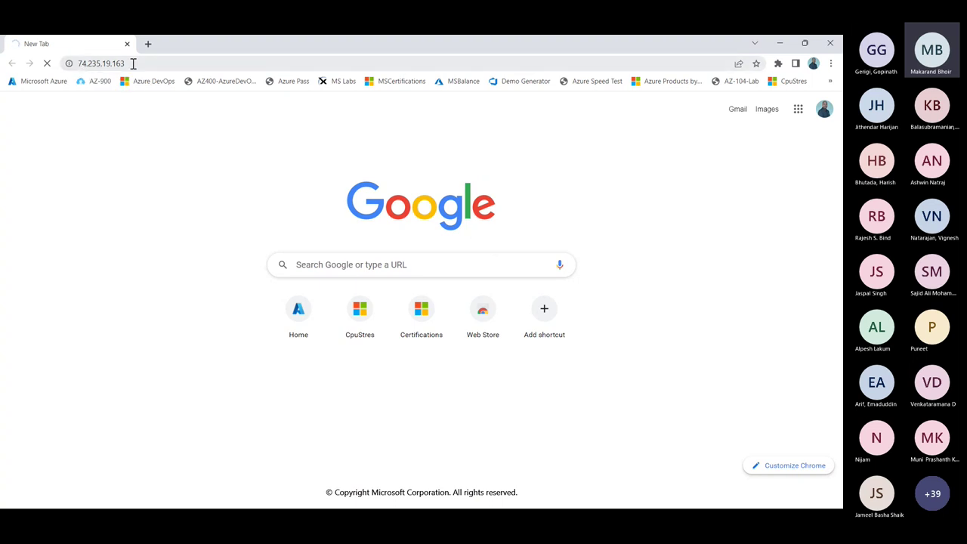
Retry the address as 74.235.19.163:80, which still cannot be reached.
double_click(618, 47)
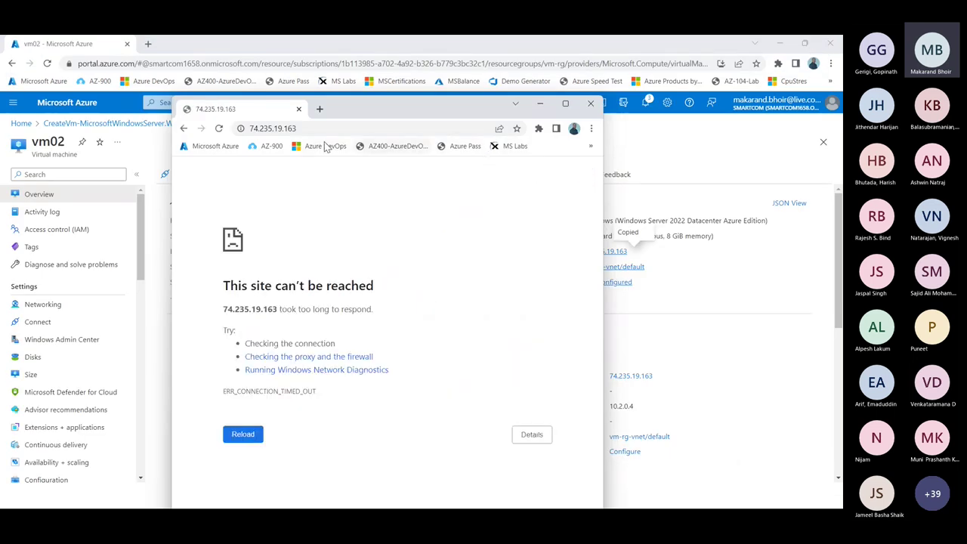
click(306, 128)
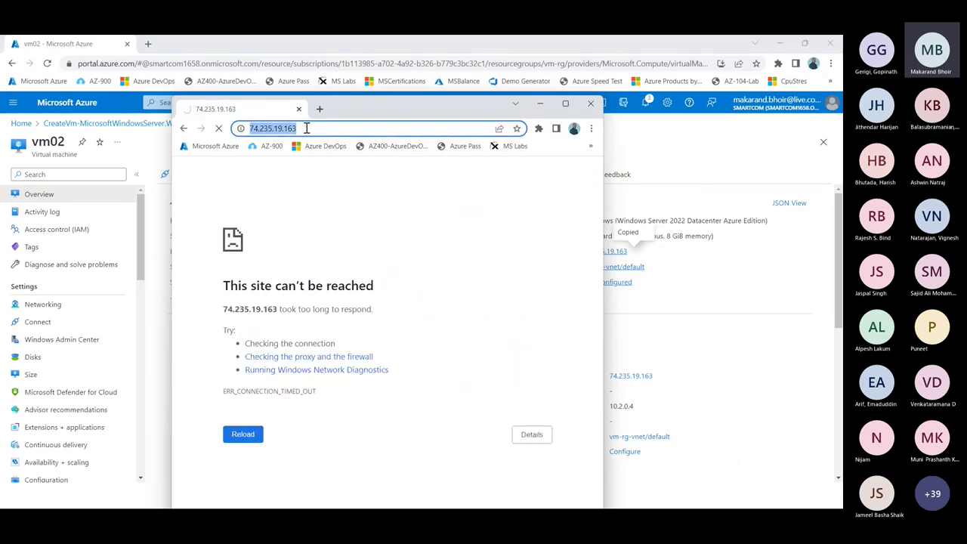
click(306, 128)
text(:80)
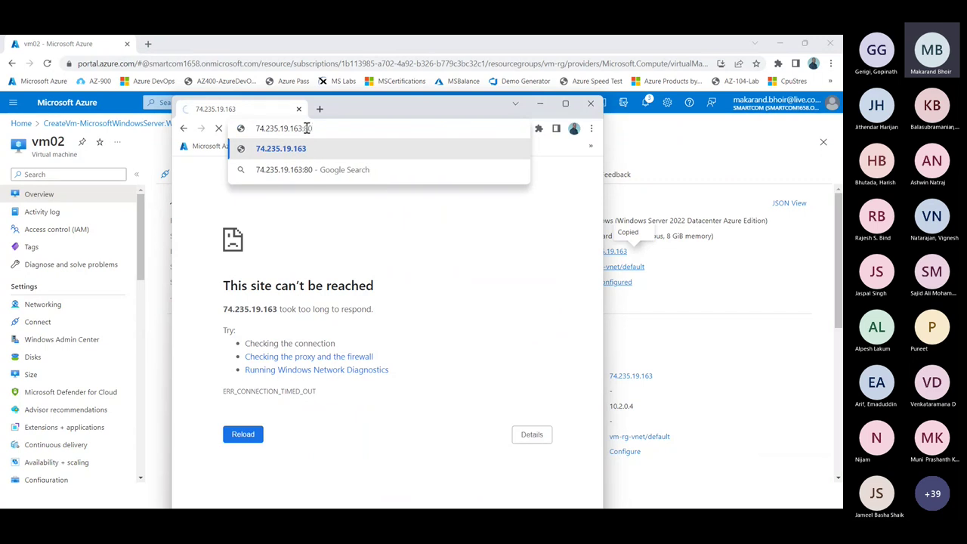
key(Return)
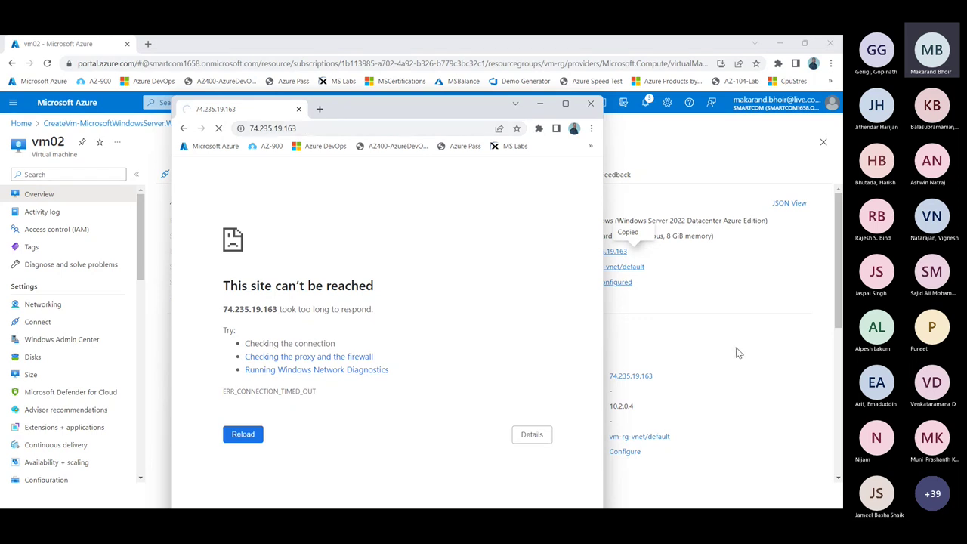
Minimize the error page and the Azure portal to show the local desktop.
click(744, 327)
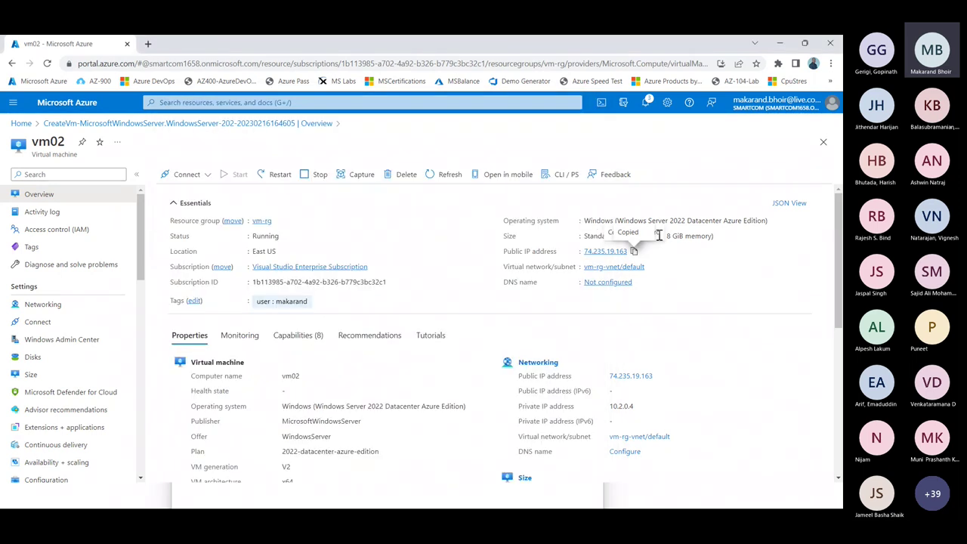
key(alt+Tab)
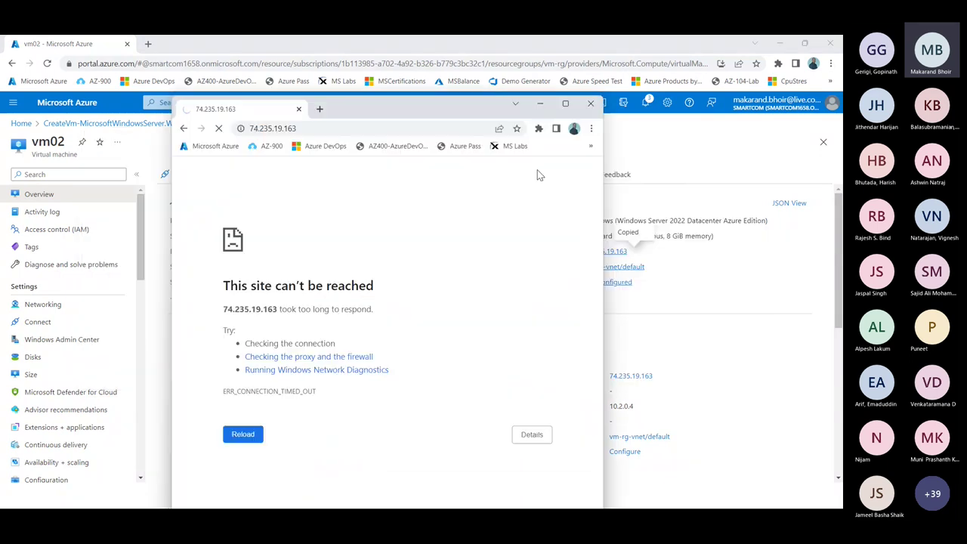
click(541, 103)
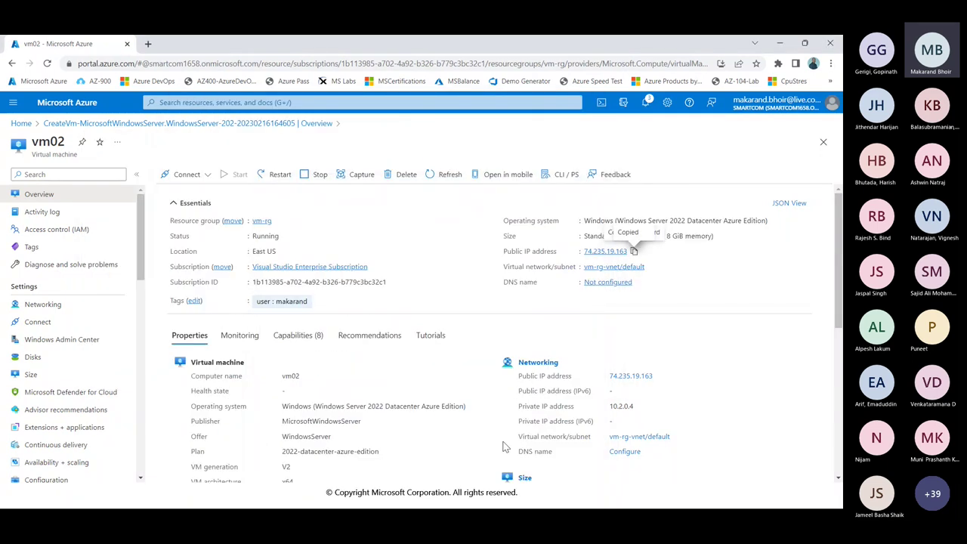
key(super+d)
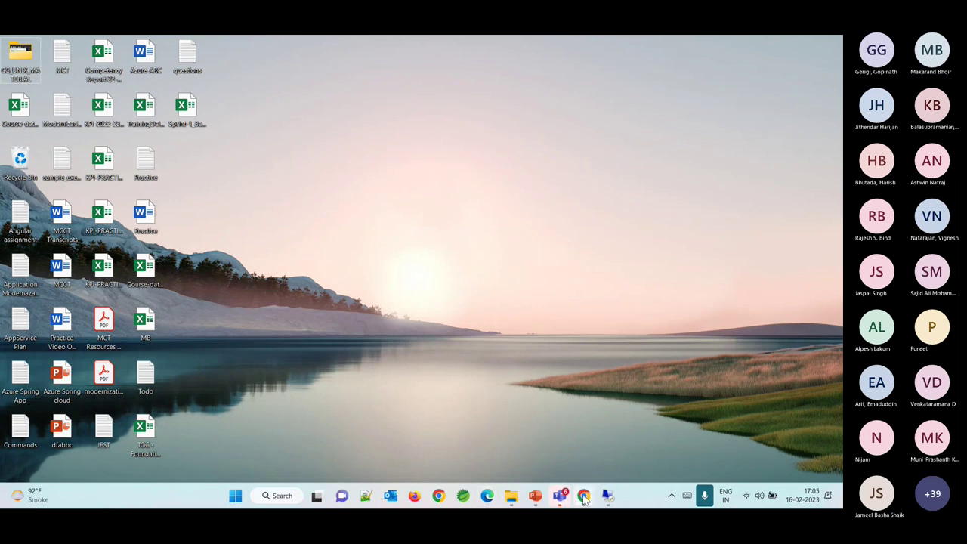
In the remote Server Manager, start Add Roles and Features and advance to Server Roles.
click(607, 496)
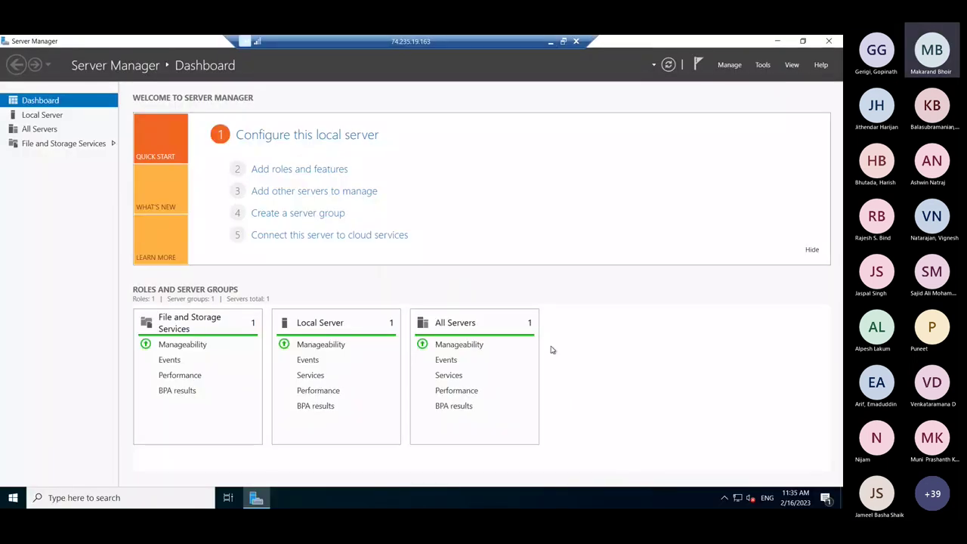
click(276, 170)
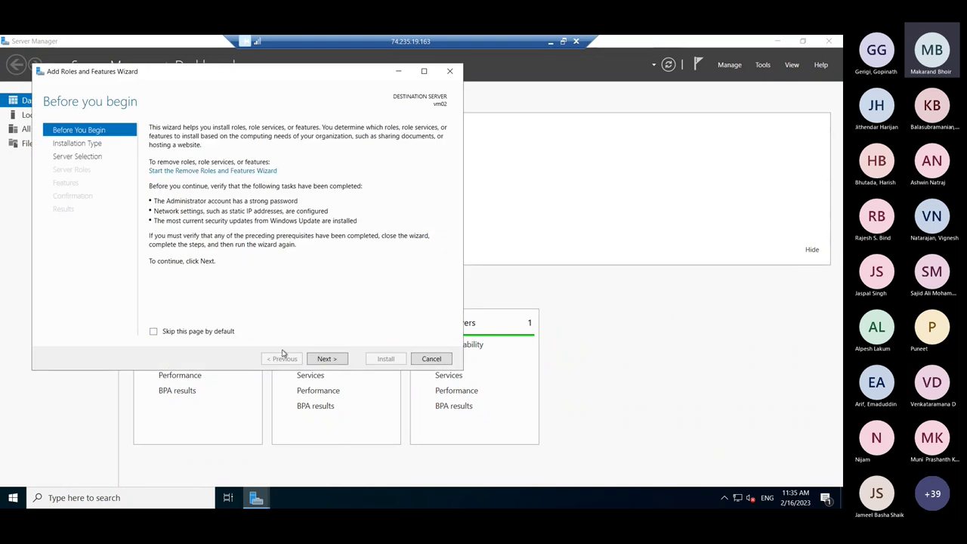
click(326, 359)
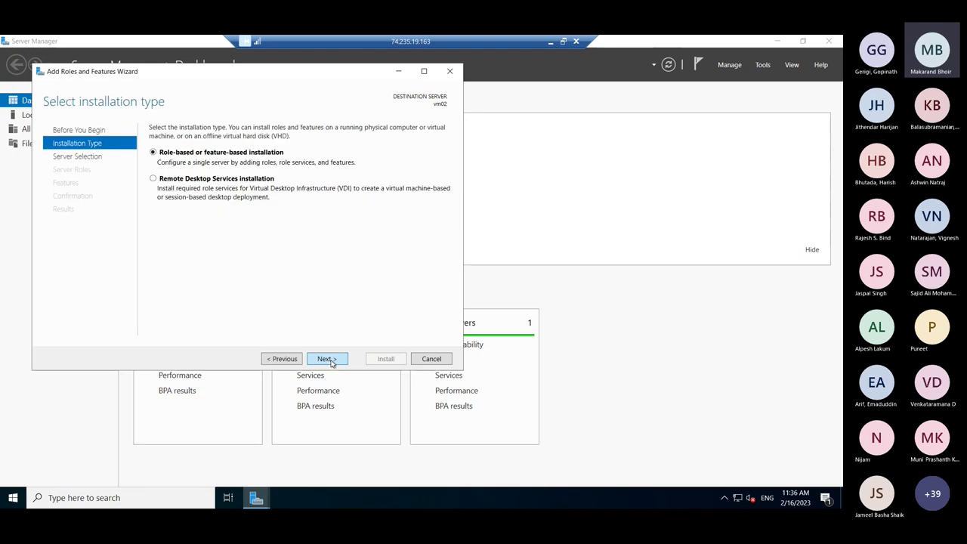
click(326, 359)
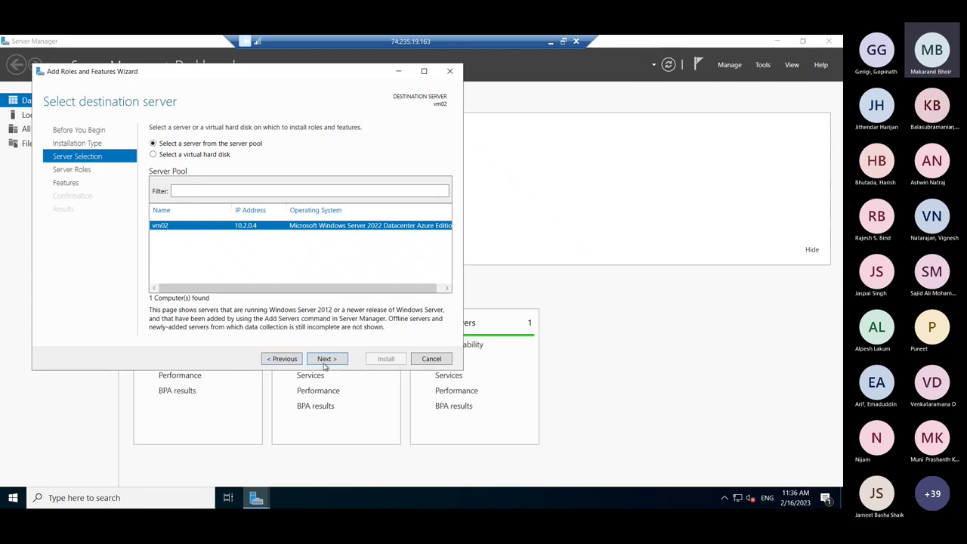
click(324, 366)
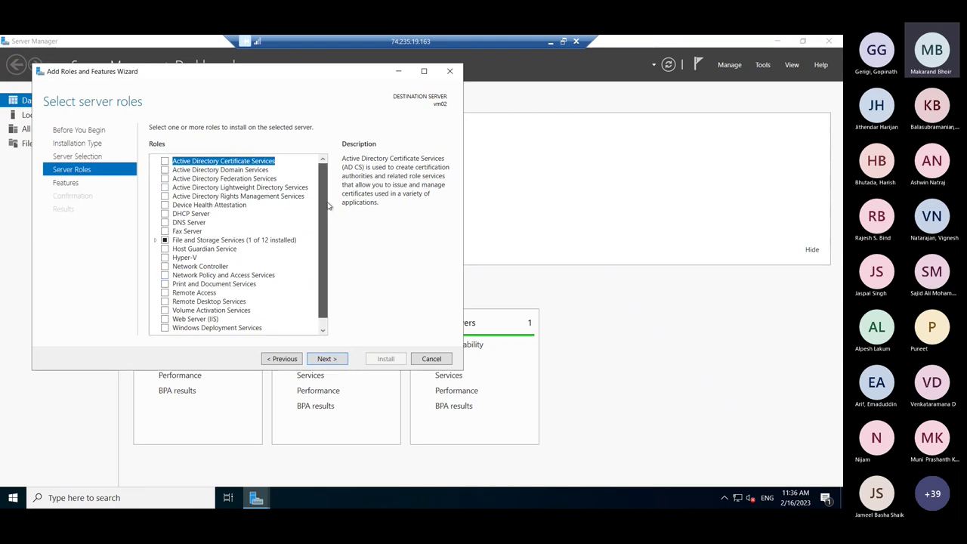
Select Web Server (IIS) with its management tools and advance through to the confirmation page.
drag(322, 237, 330, 244)
click(164, 311)
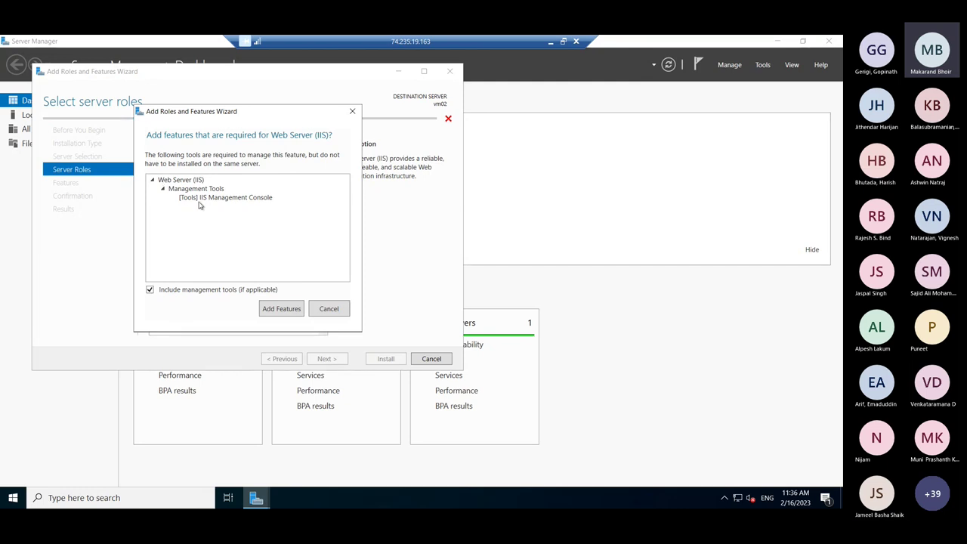
click(281, 309)
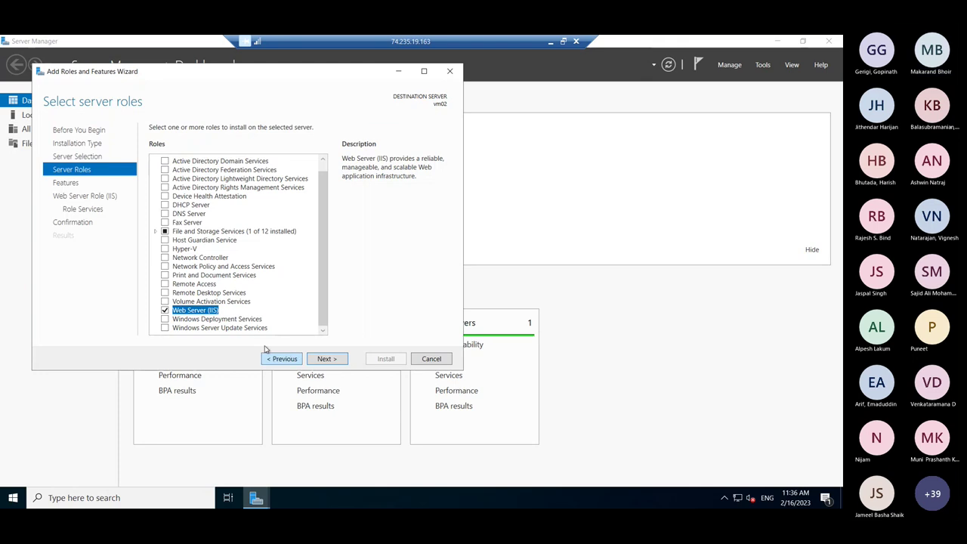
click(325, 359)
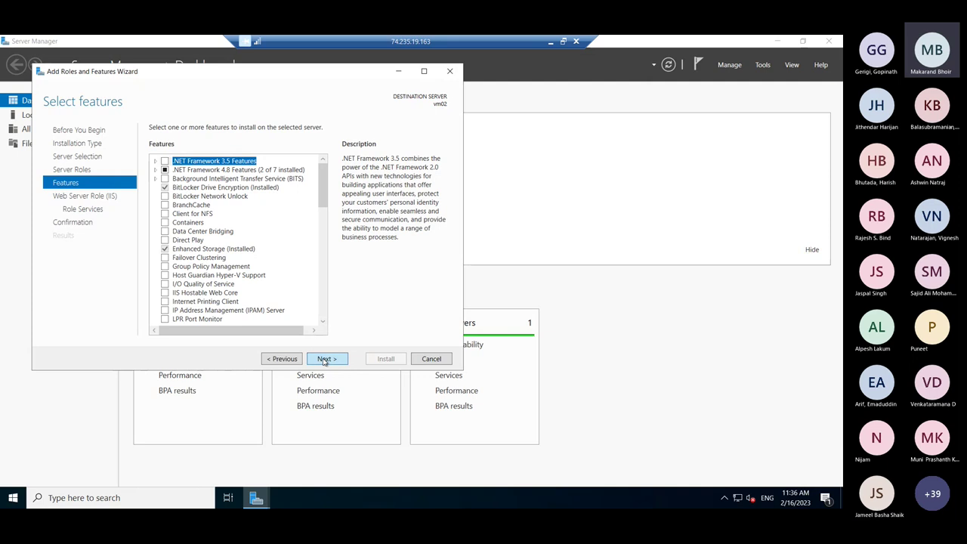
click(325, 361)
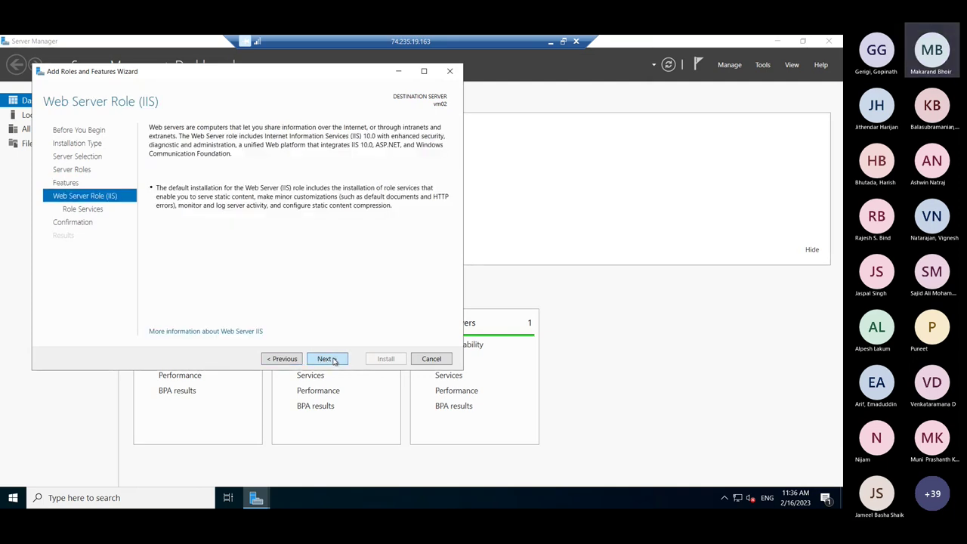
click(333, 361)
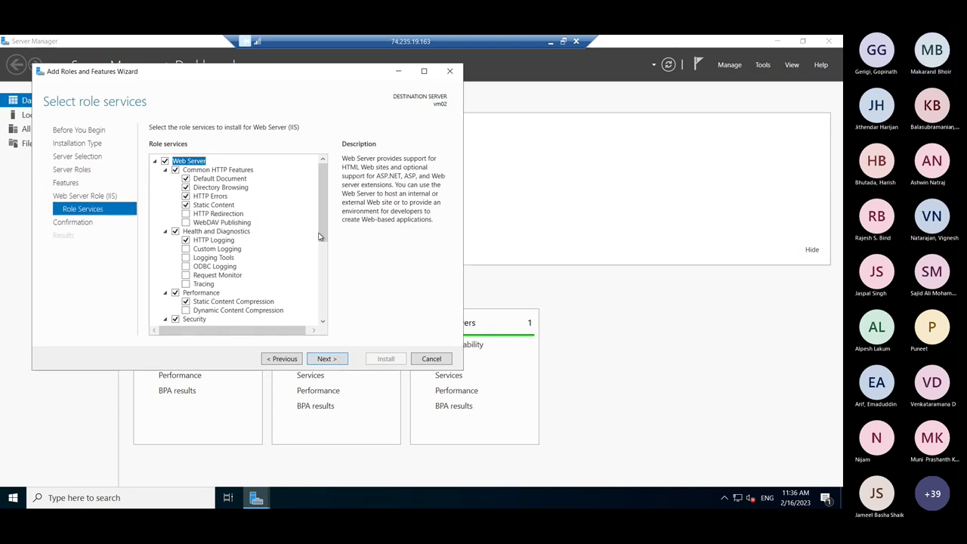
drag(321, 206, 322, 291)
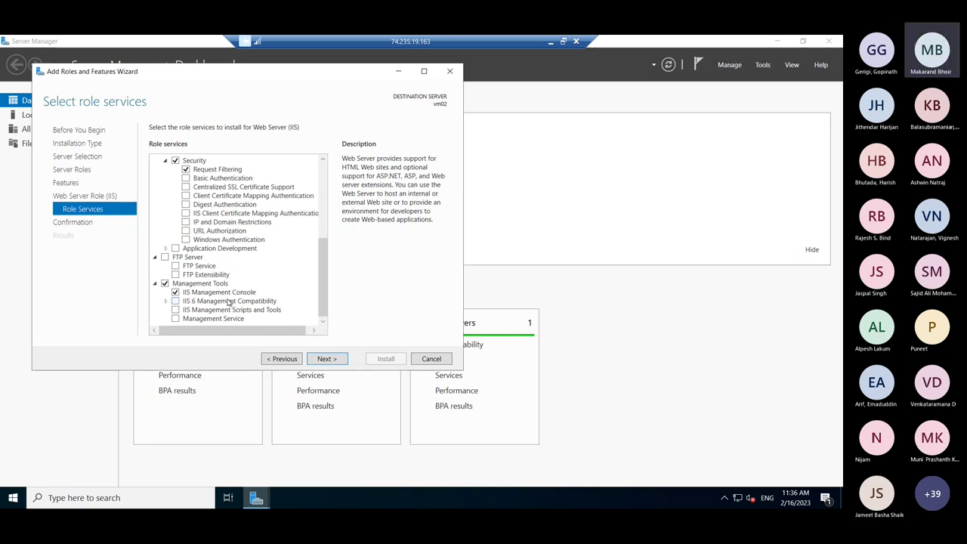
click(326, 358)
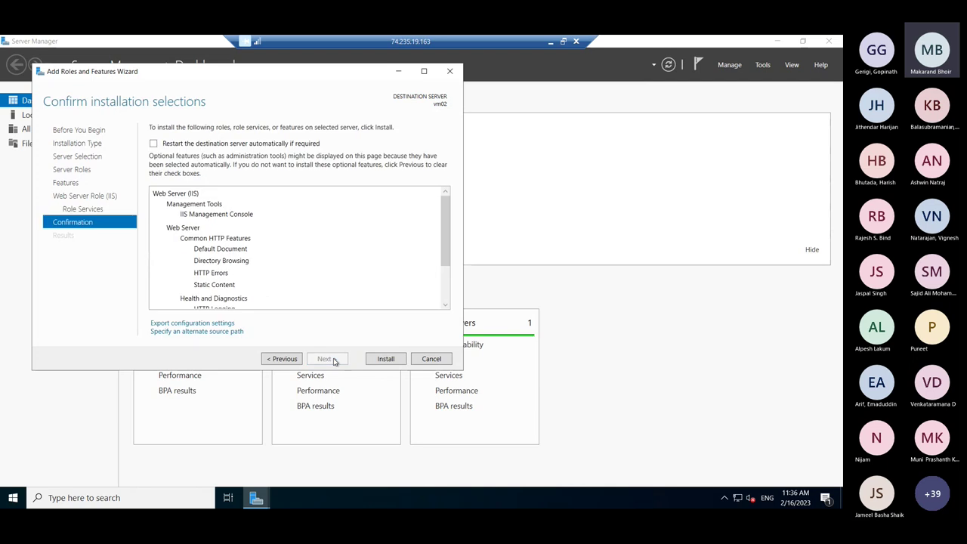
Start installing the Web Server (IIS) role on vm02 from the confirmation page.
click(386, 359)
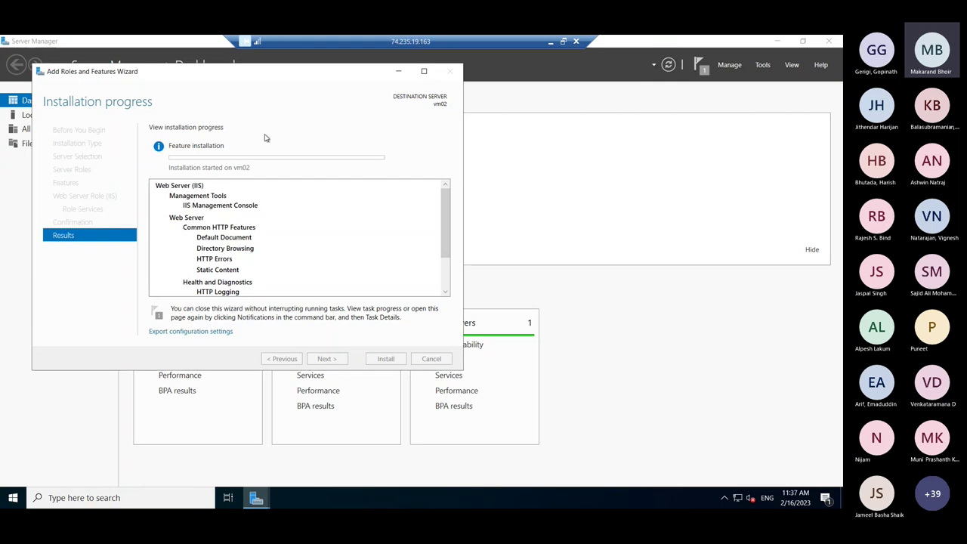
Return to the local desktop and bring up Chrome on 74.235.19.163, which still times out.
click(556, 45)
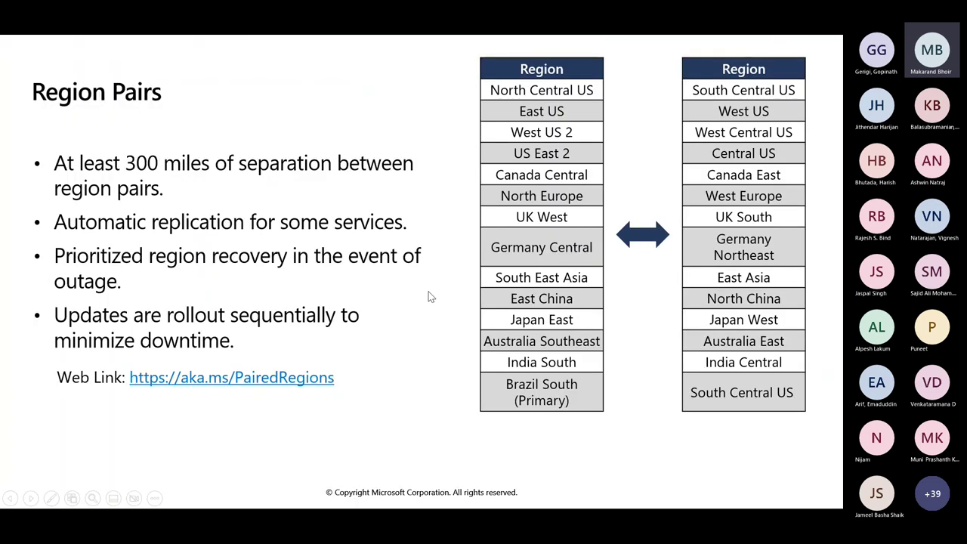
key(super+d)
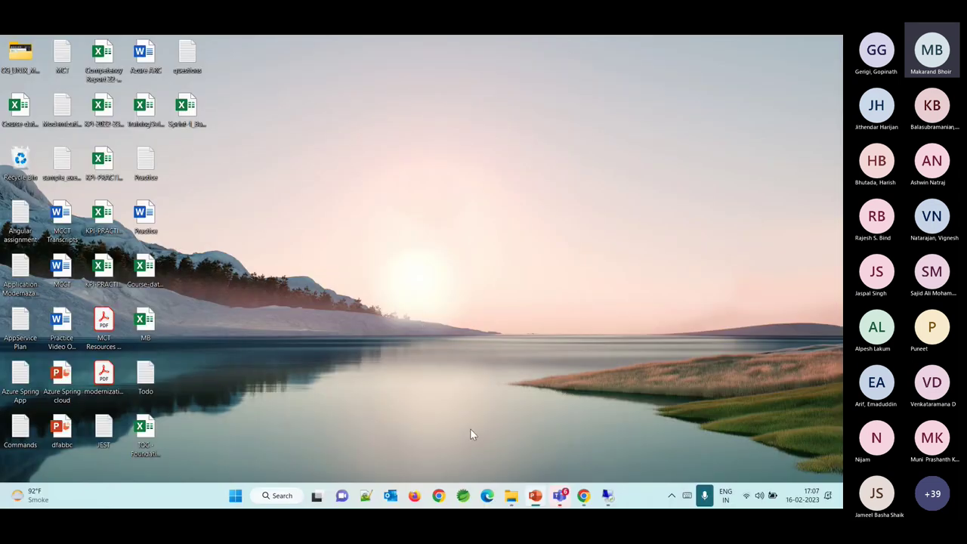
mouse_move(583, 496)
click(647, 415)
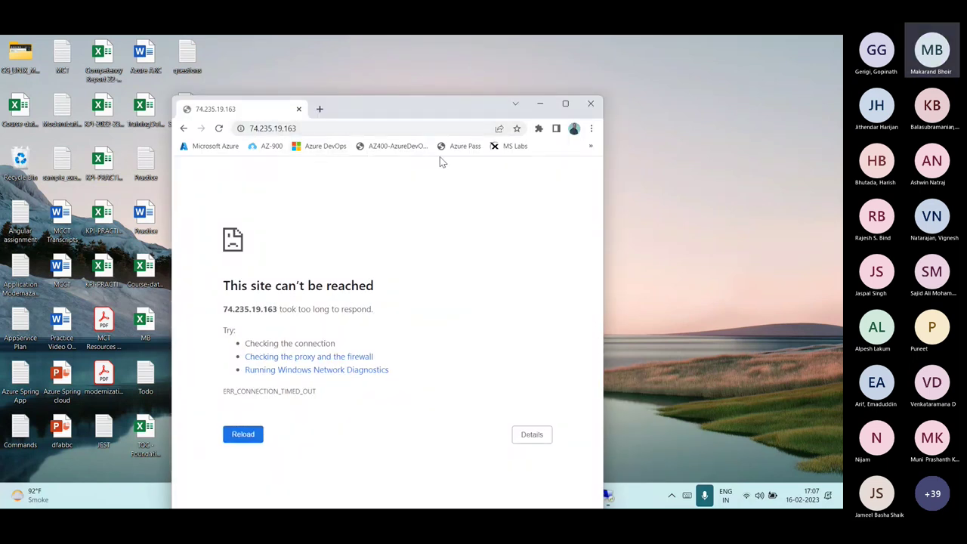
drag(446, 107, 534, 53)
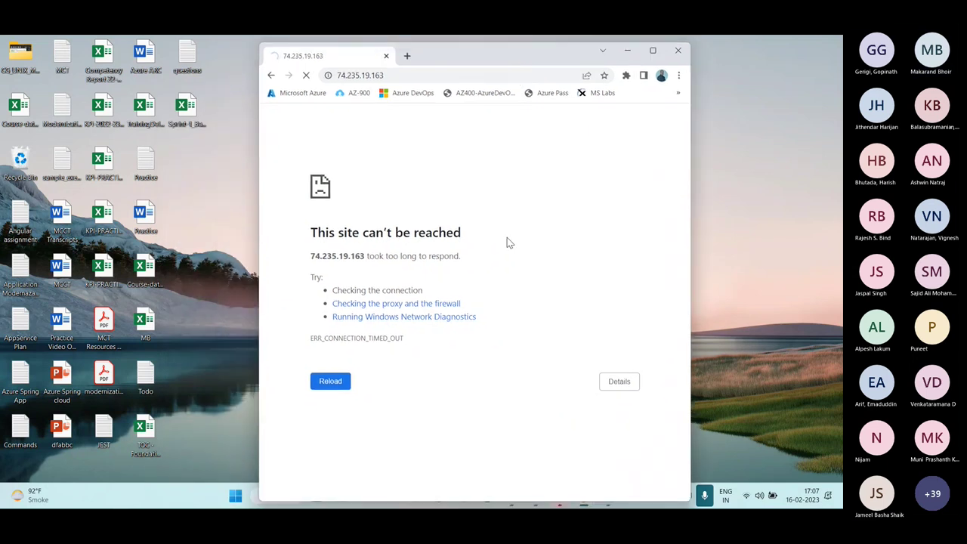
key(alt+Tab)
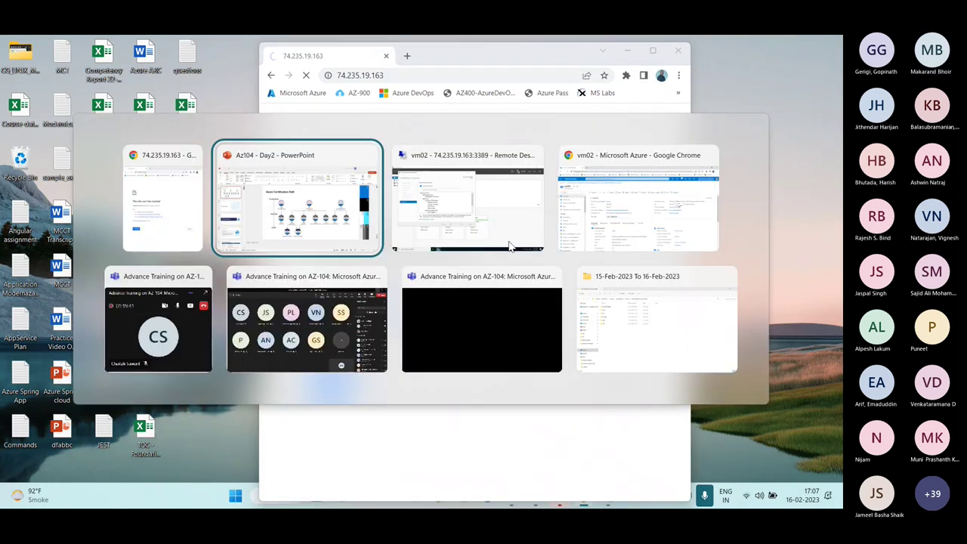
Switch back to the vm02 session and wait until the IIS installation reports success.
key(alt+Tab)
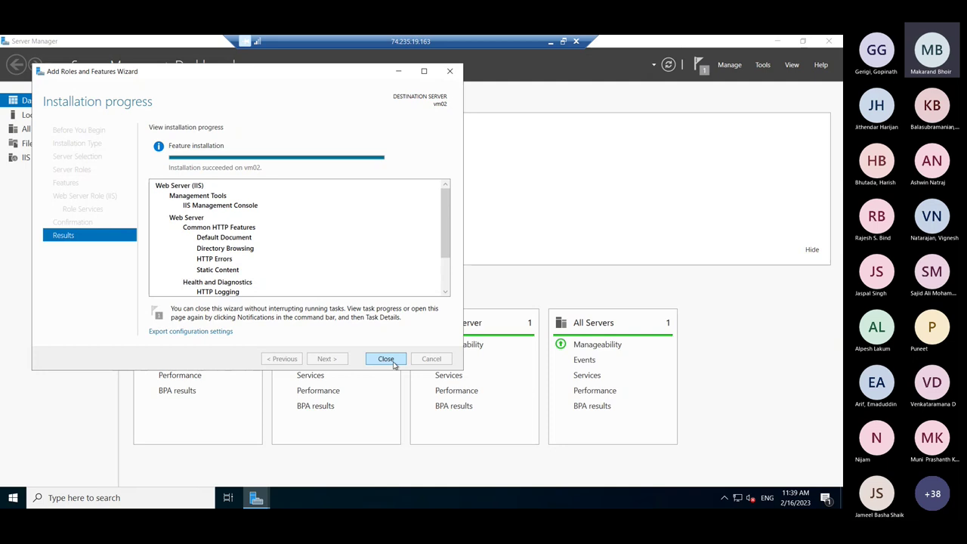
Close the wizard and Server Manager, minimize the RDP session, and reload 74.235.19.163 in Chrome.
click(386, 359)
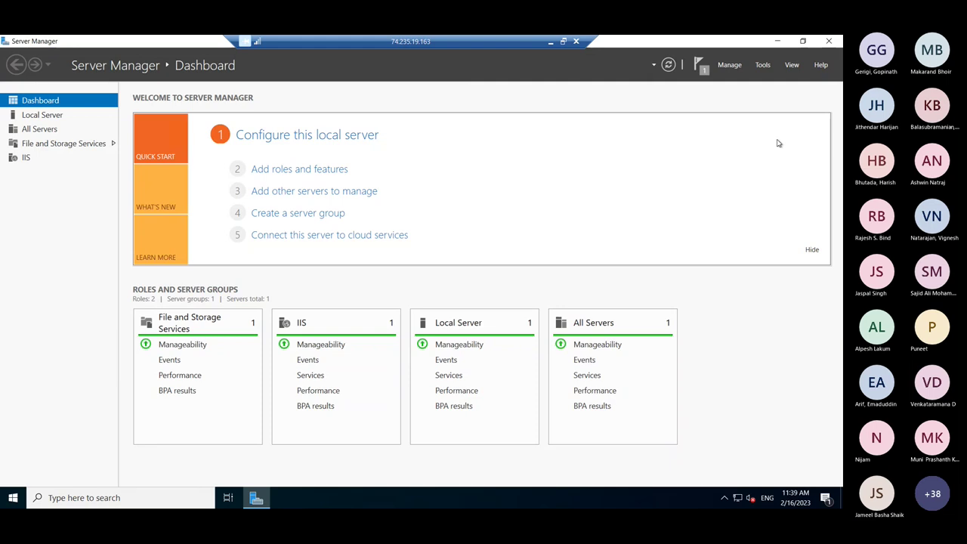
click(830, 42)
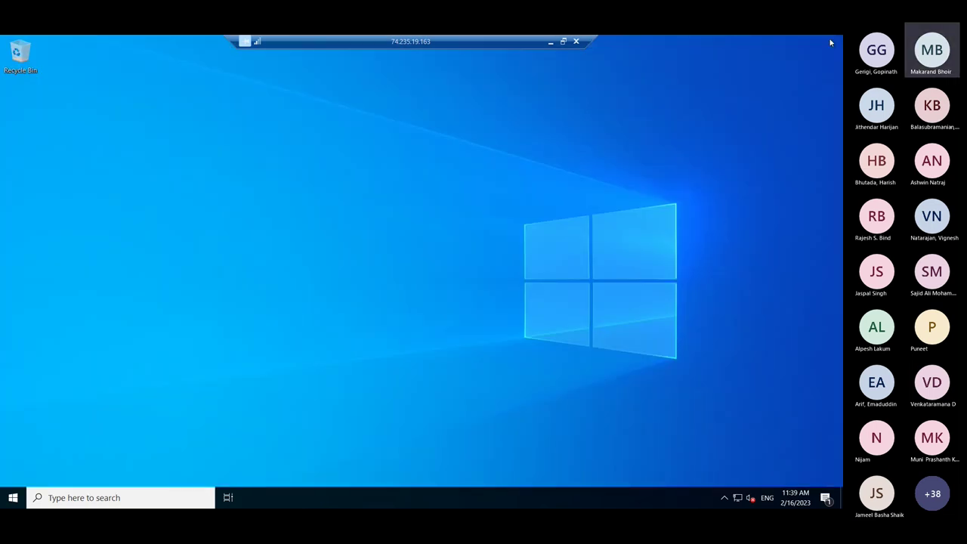
click(550, 43)
click(306, 77)
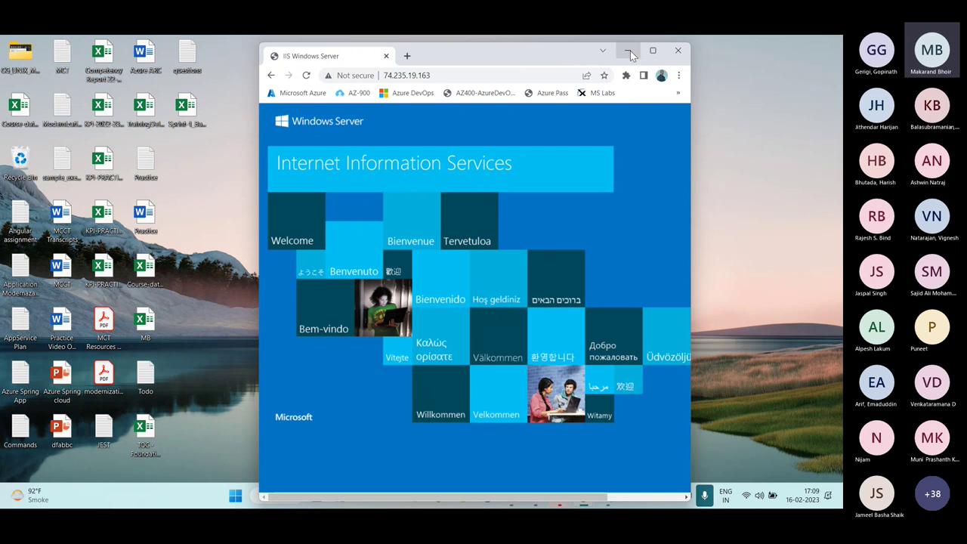
Minimize Chrome after confirming the IIS welcome page loads at 74.235.19.163.
click(630, 50)
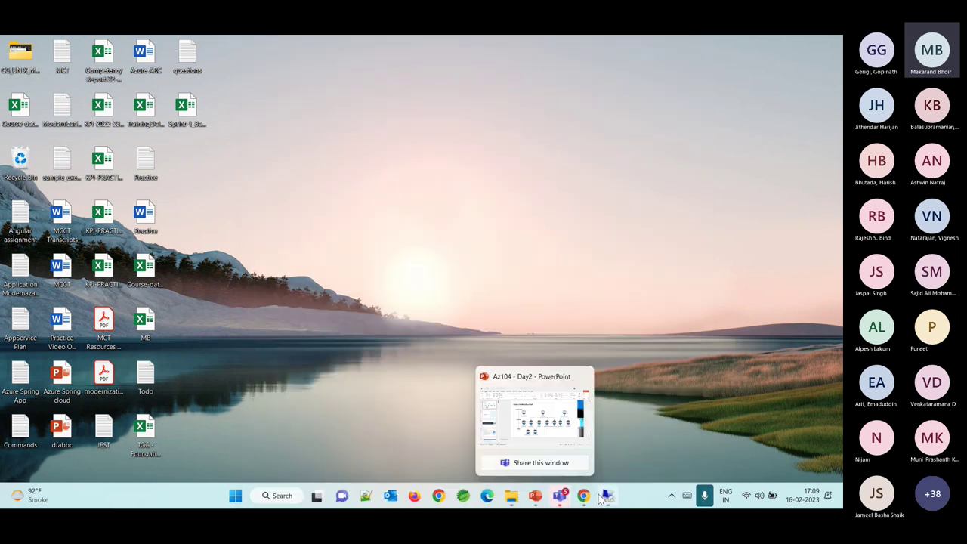
Bring the vm02 remote session forward and shrink it into a small window.
mouse_move(609, 497)
click(617, 408)
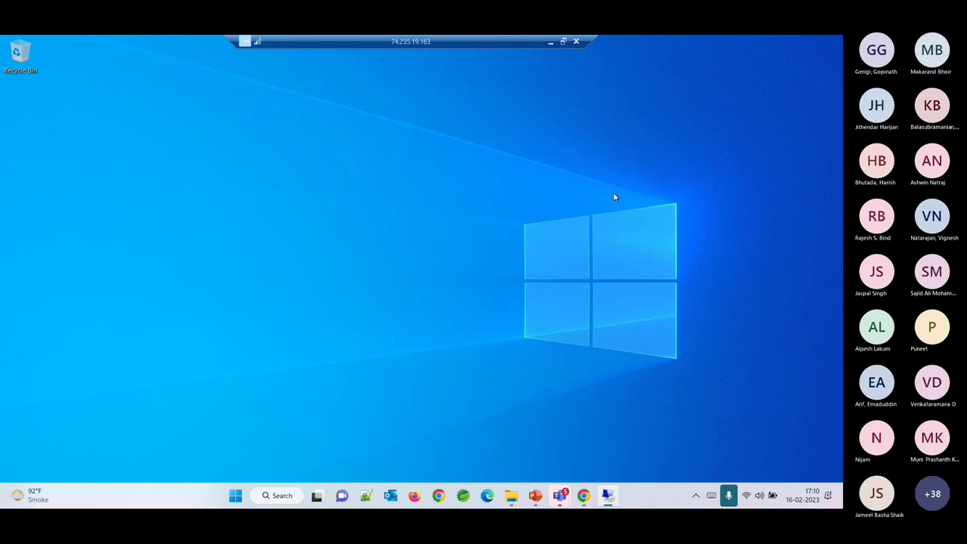
click(563, 42)
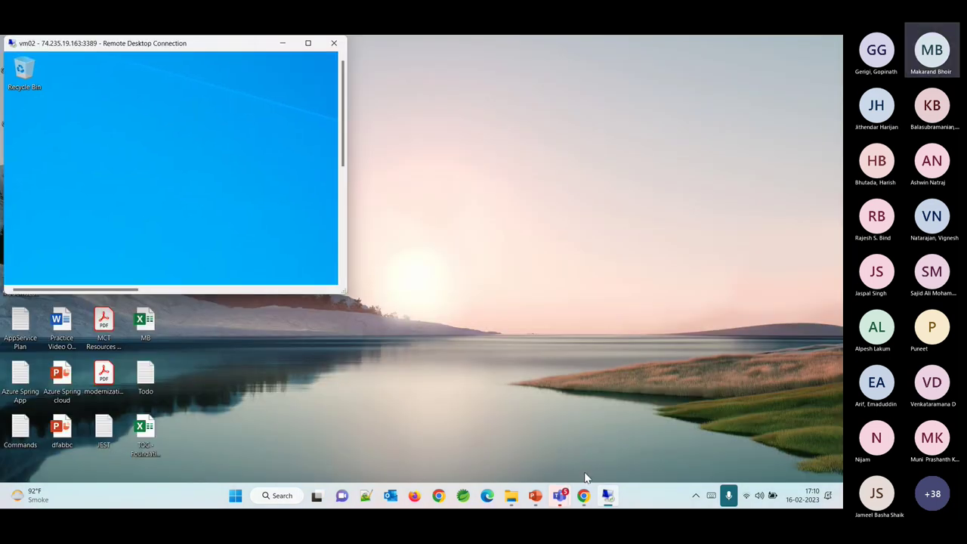
Glance at the vm02 overview in the Azure portal, then bring the Az104 - Day2 deck forward.
mouse_move(586, 499)
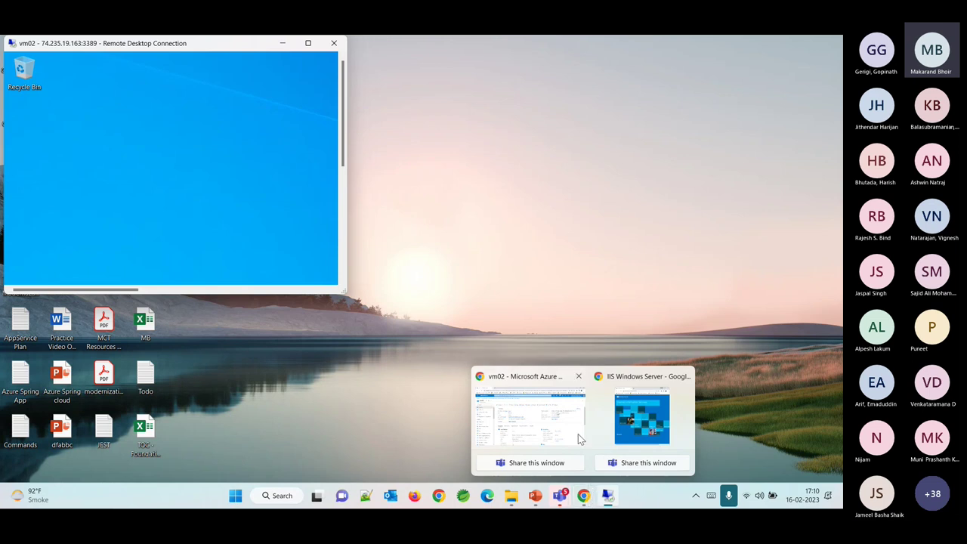
mouse_move(575, 431)
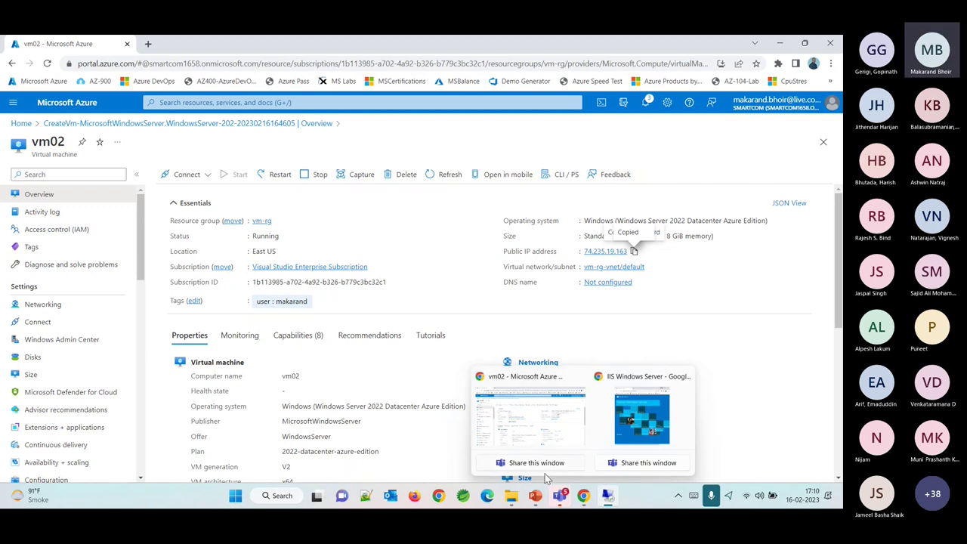
mouse_move(536, 504)
click(548, 436)
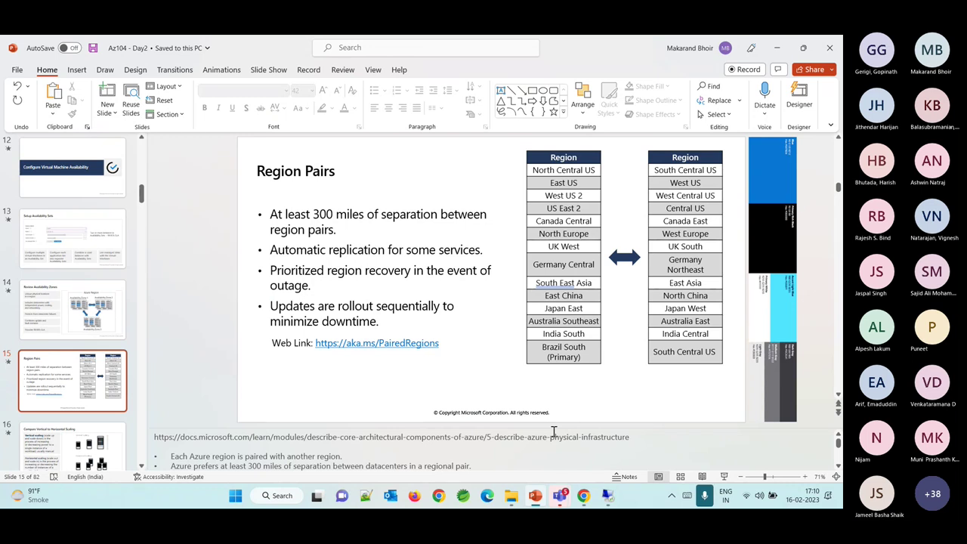
Start the slide show and advance four slides to Determine Virtual Machine Sizing.
key(F5)
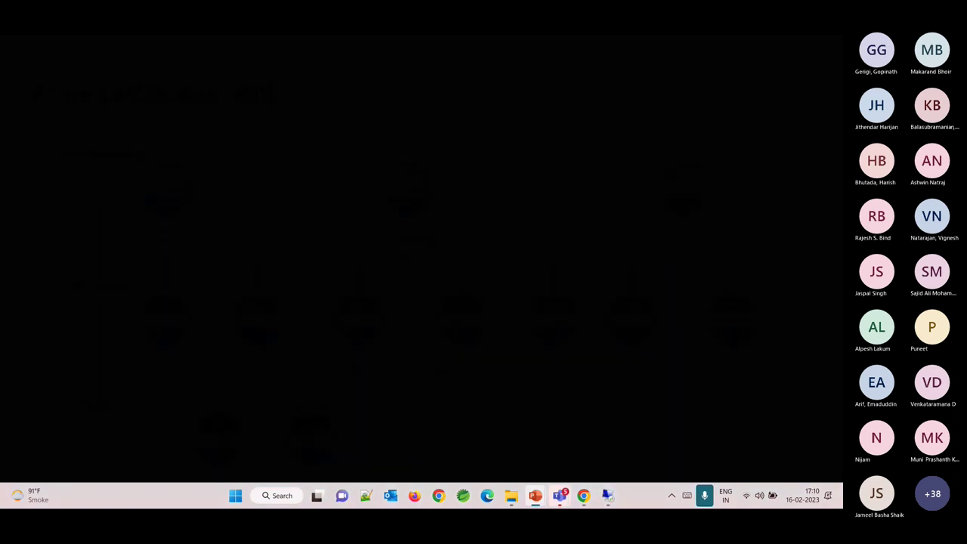
key(Right)
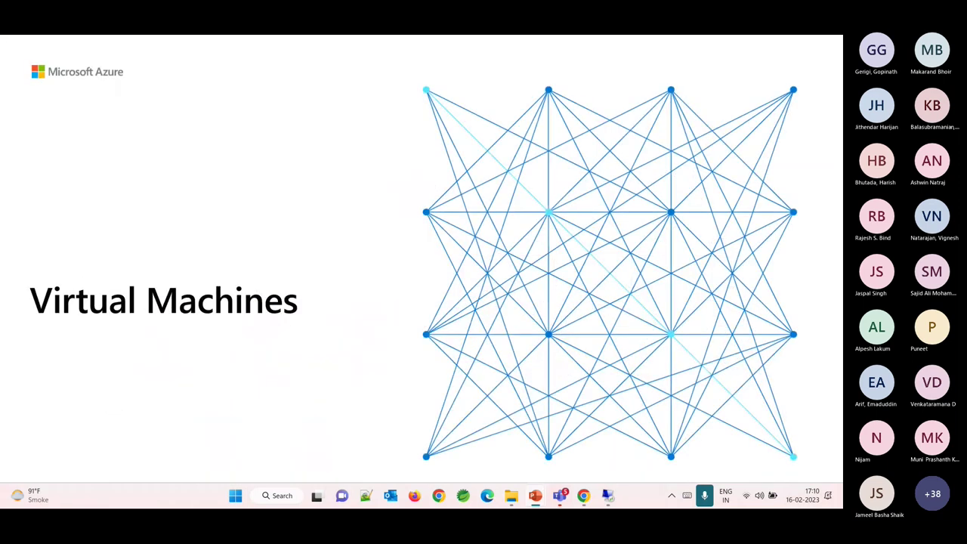
key(Right)
key(Right)
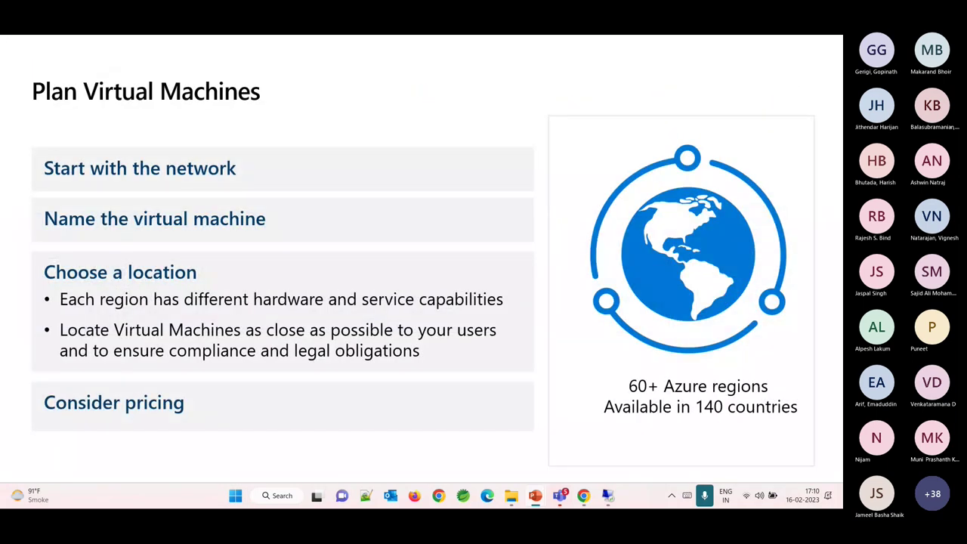
key(Right)
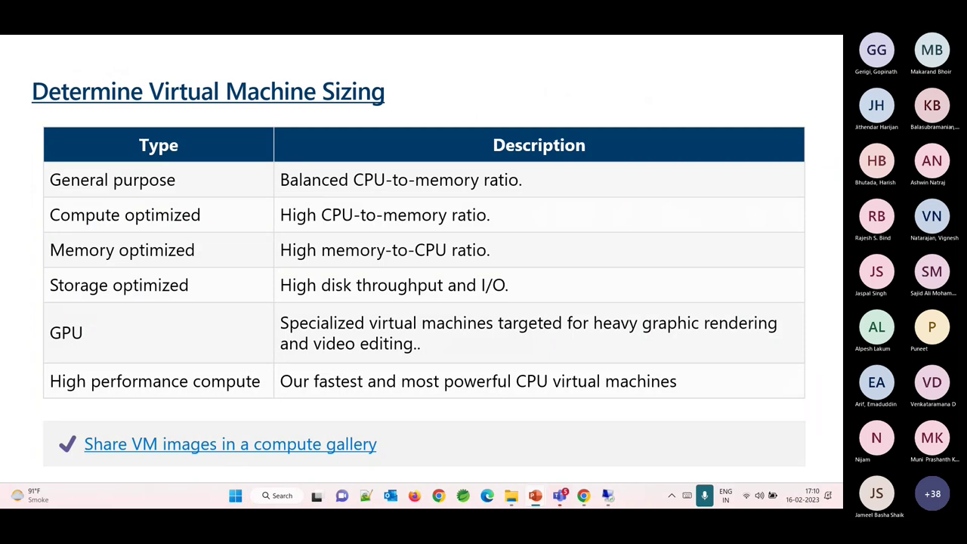
key(Right)
key(Right)
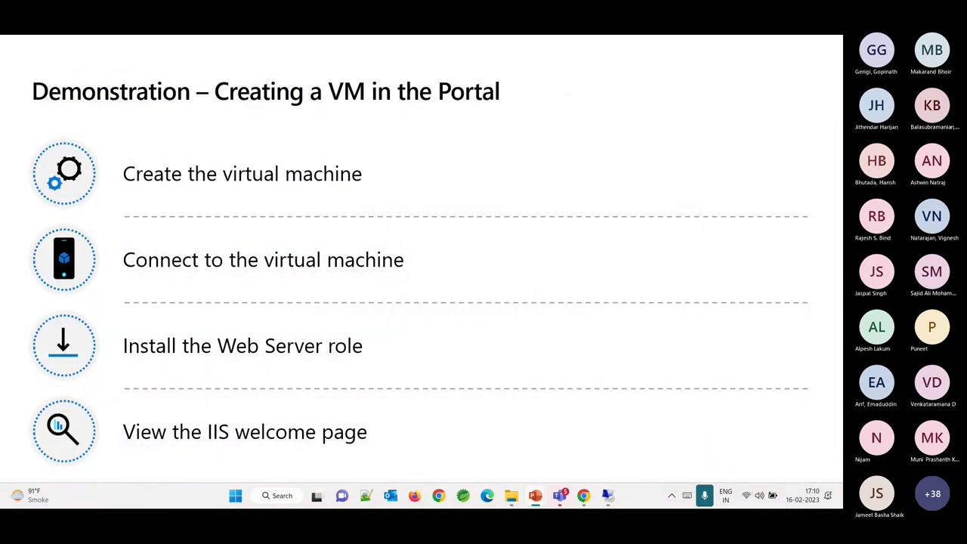
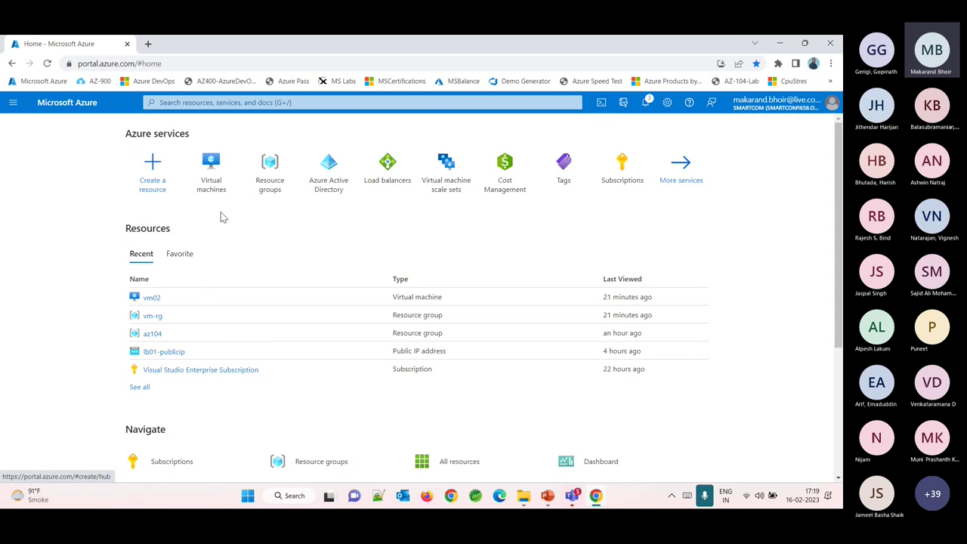
Search the portal for VMSS and open the empty Virtual machine scale sets list.
click(318, 101)
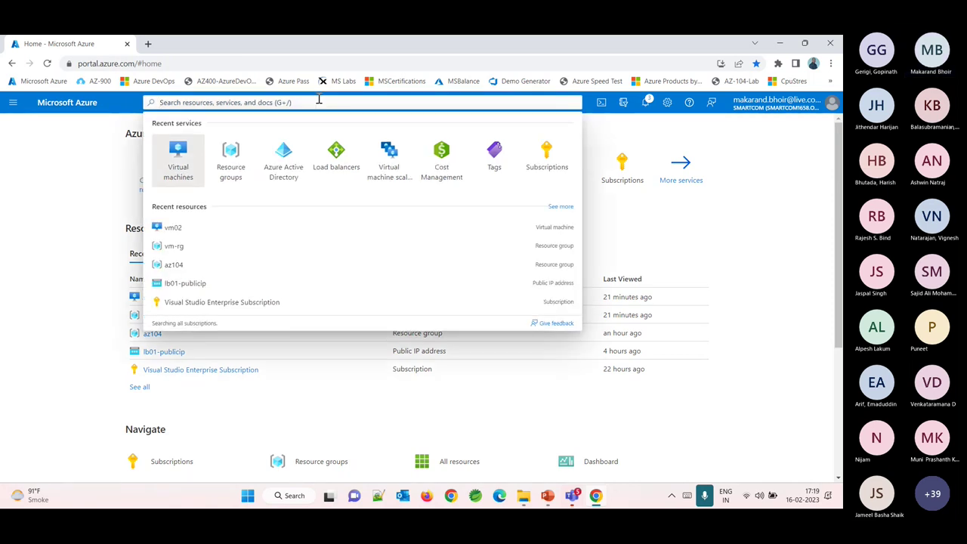
text(VM)
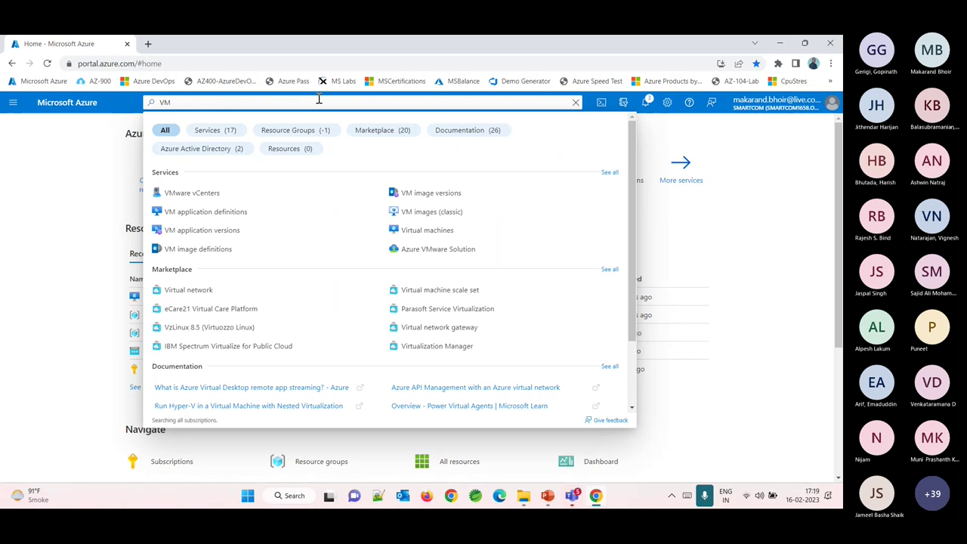
text(SS)
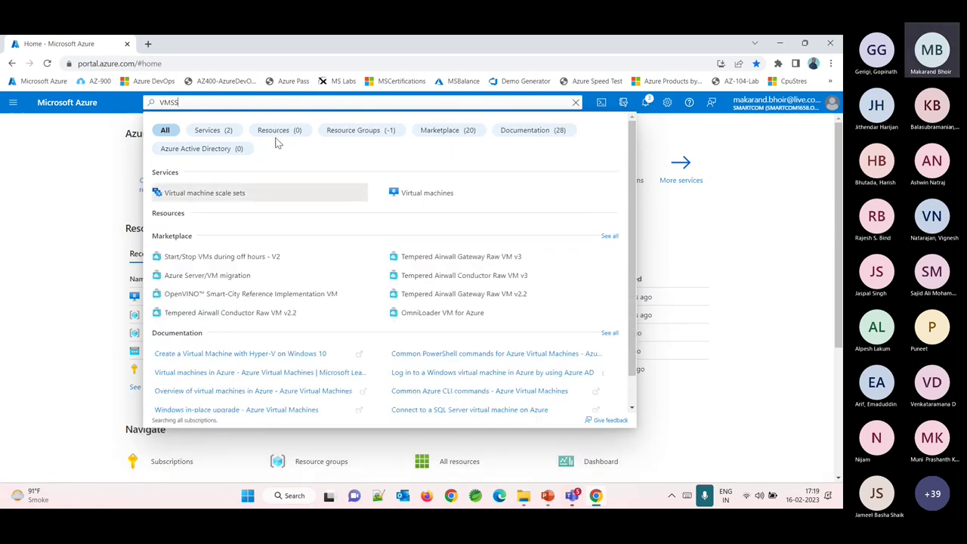
click(204, 194)
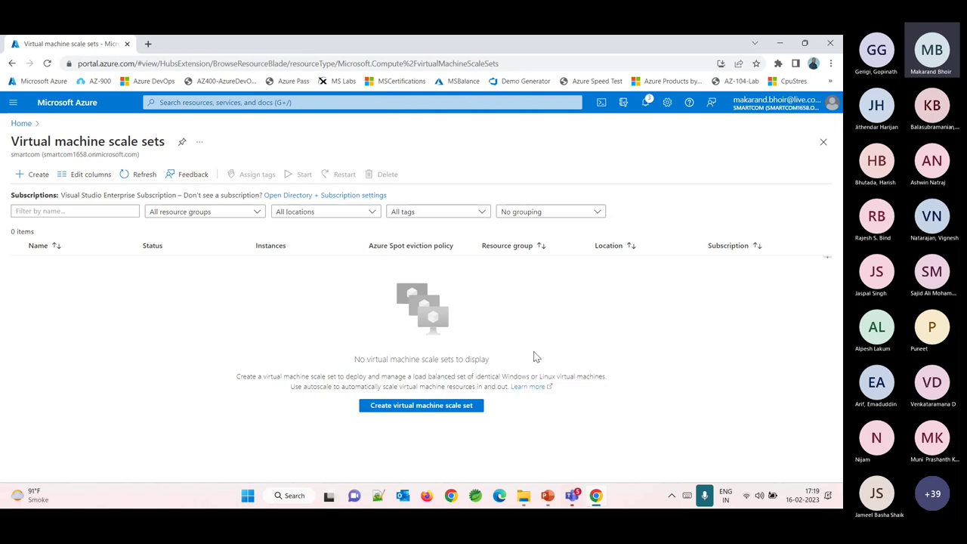
Start a new scale set named vmss-01 in resource group vm-rg.
click(37, 174)
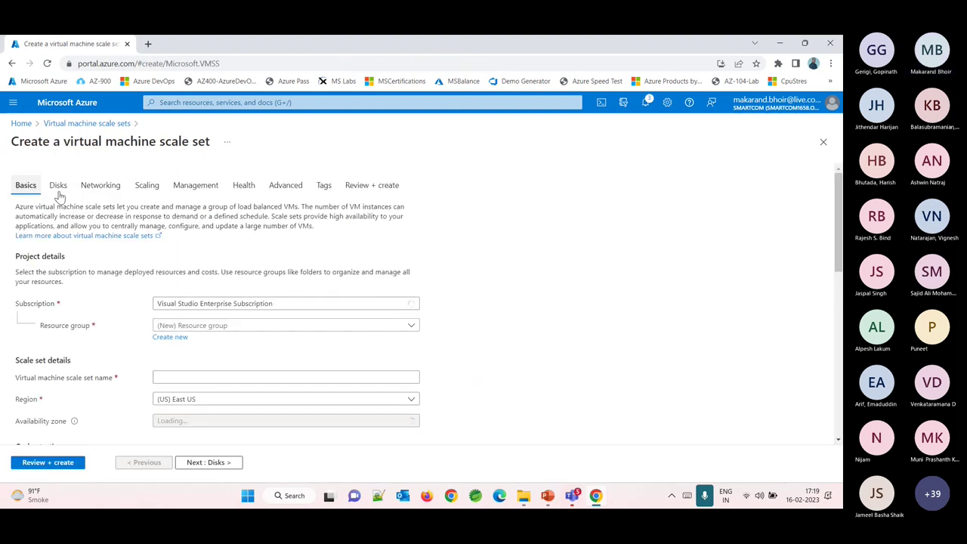
click(307, 330)
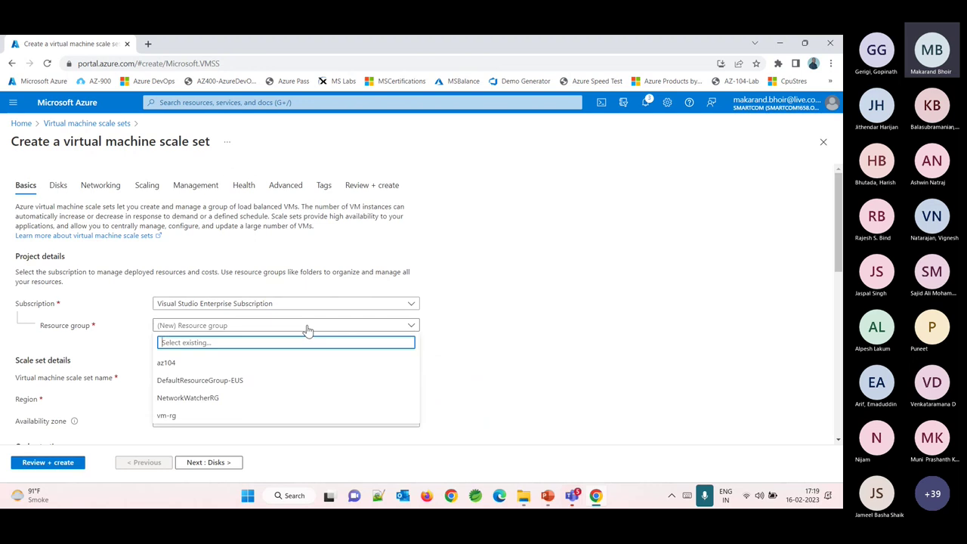
click(179, 417)
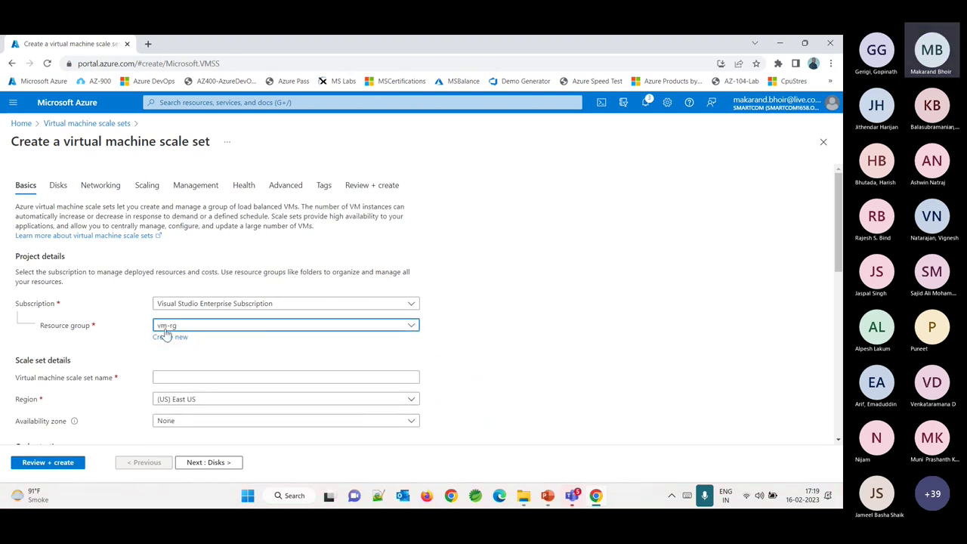
click(175, 376)
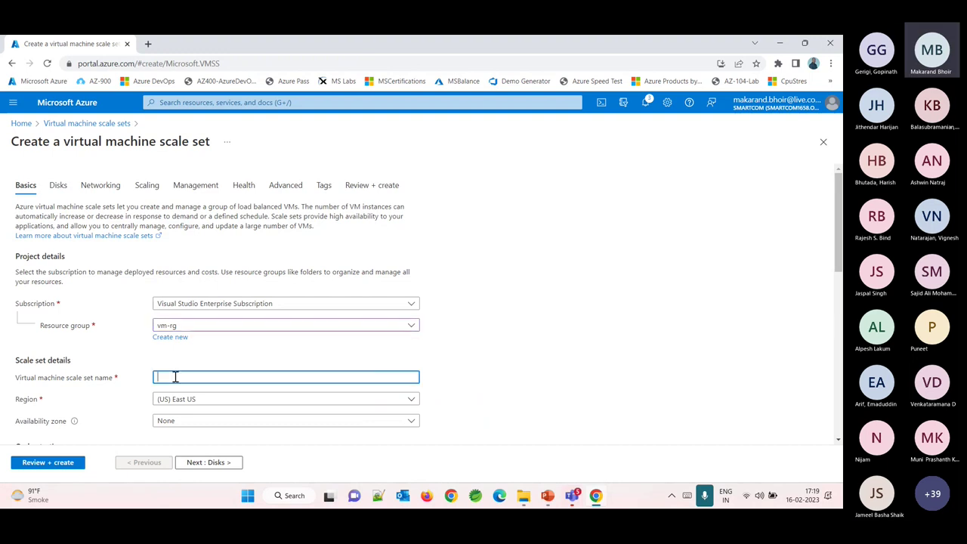
text(vmss)
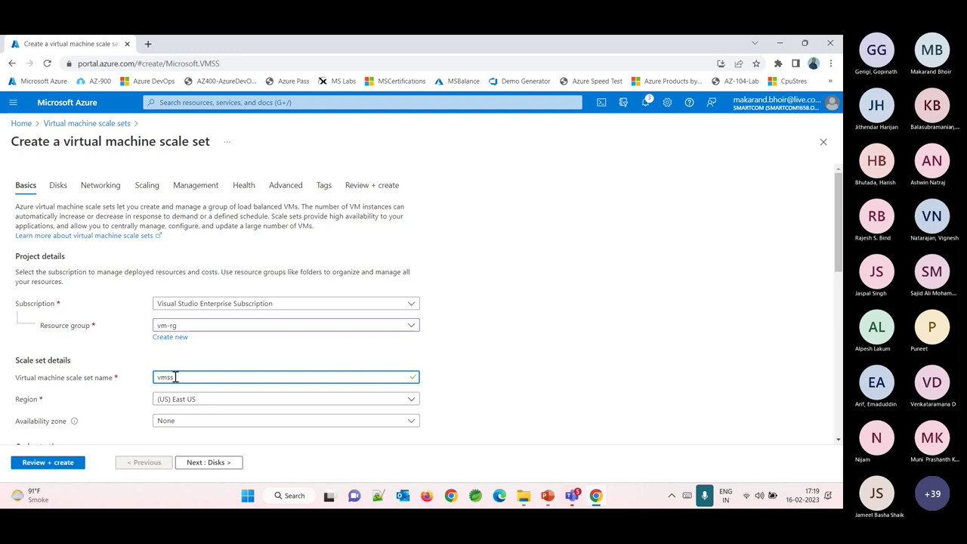
text(-01)
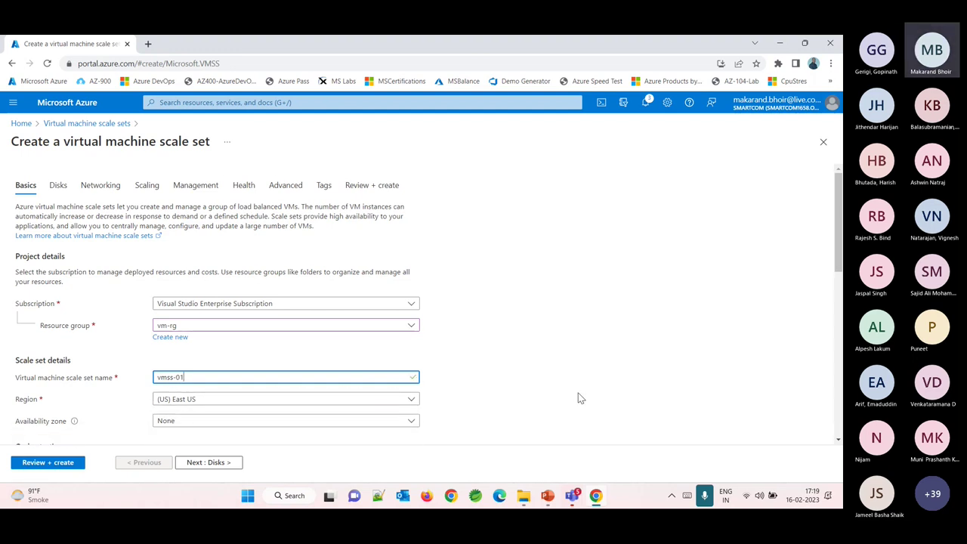
Review Instance details, toggling the Azure Spot discount on and back off.
scroll(579, 397, down, 2)
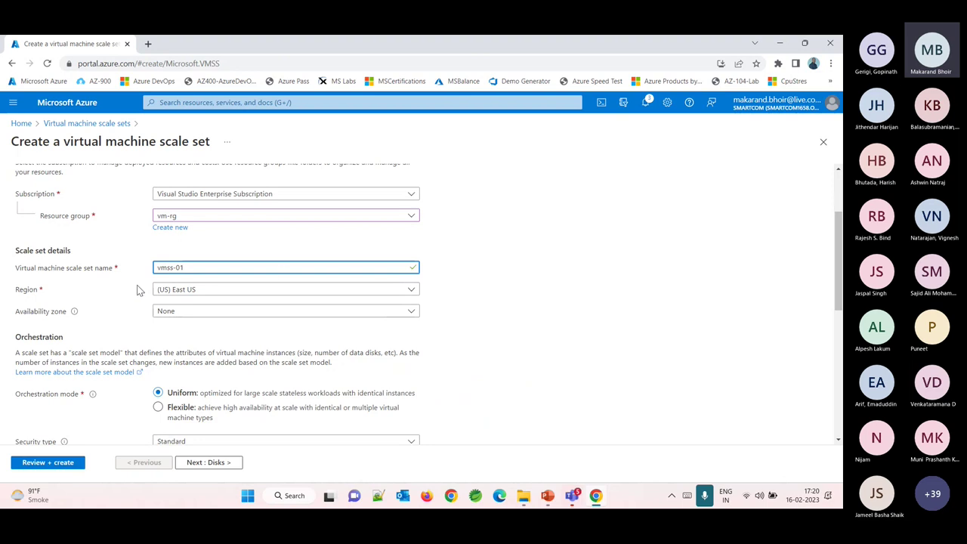
scroll(478, 309, down, 1)
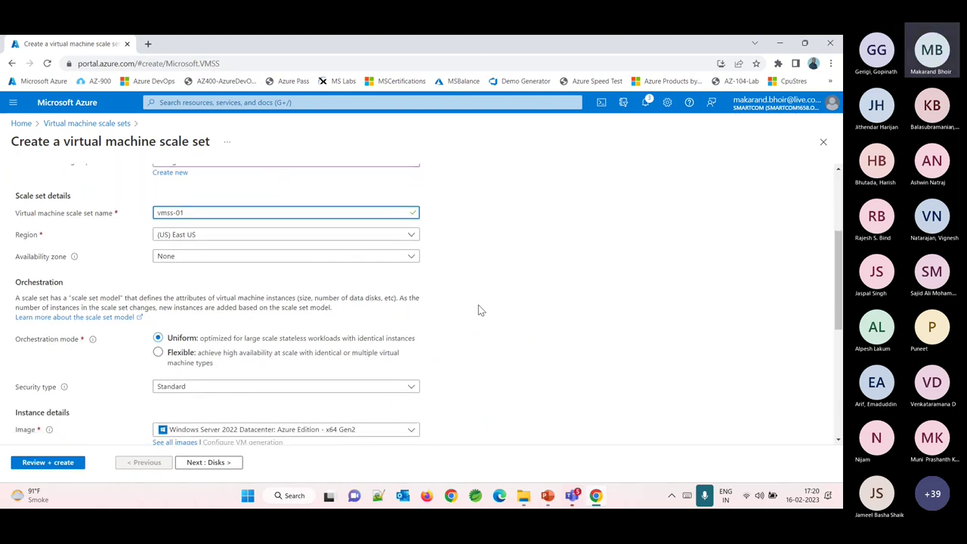
scroll(478, 310, down, 2)
scroll(478, 308, down, 2)
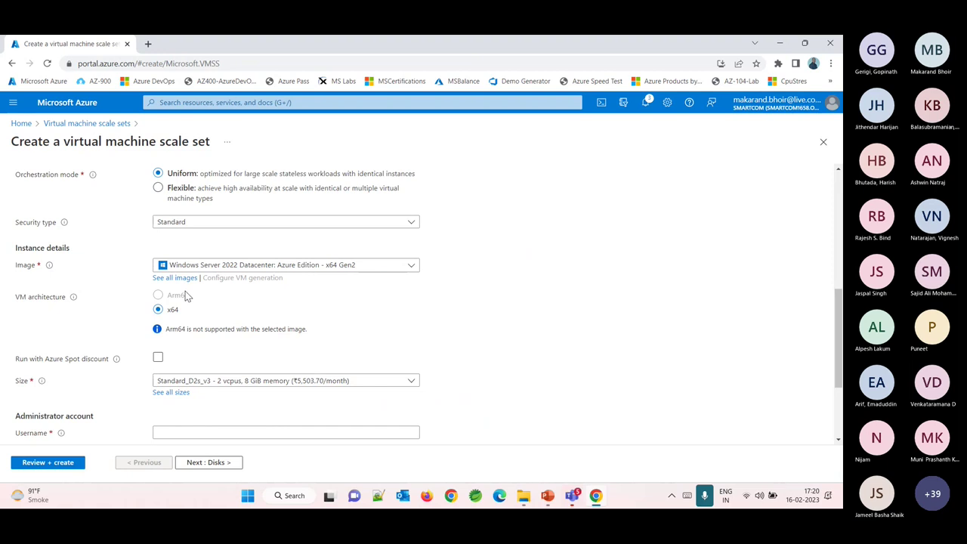
click(332, 360)
click(332, 360)
scroll(331, 359, down, 1)
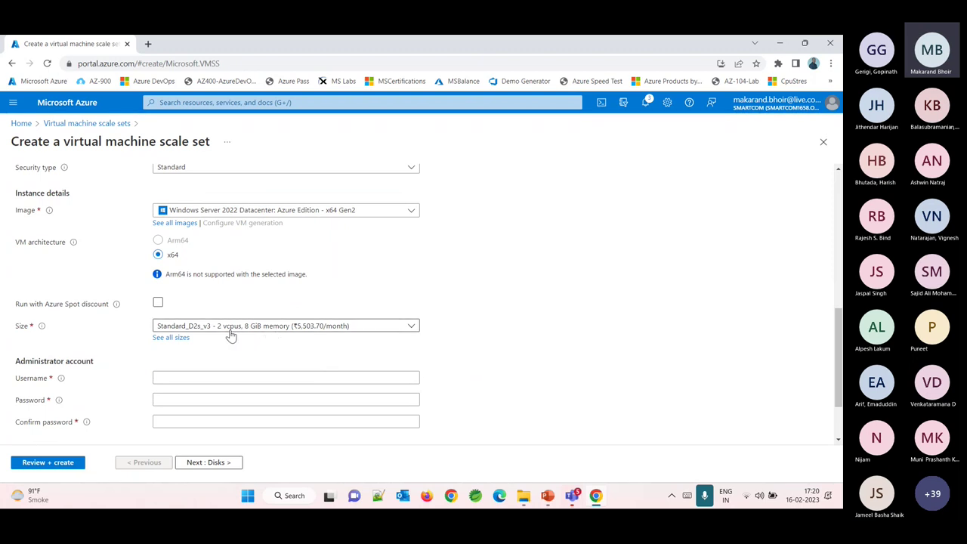
click(293, 212)
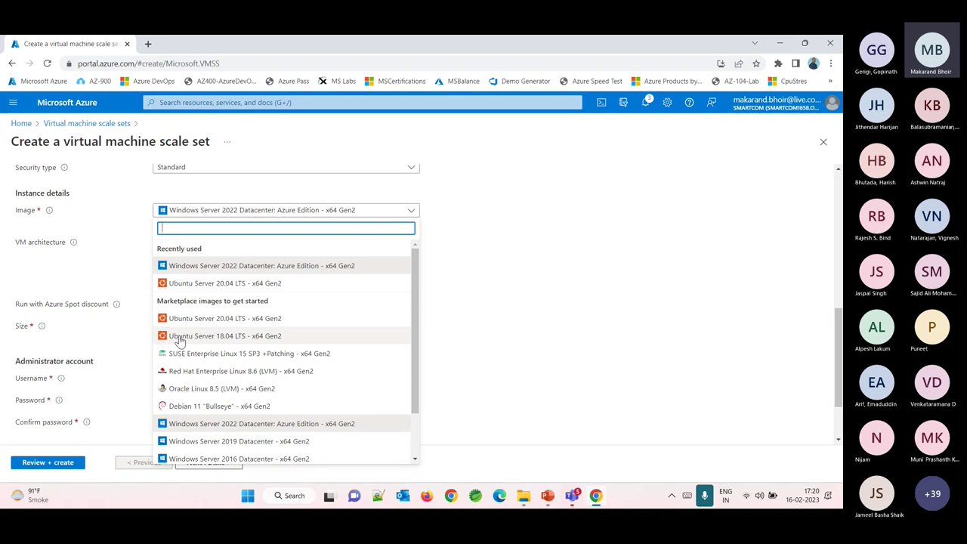
Select the Ubuntu Server 18.04 LTS - x64 Gen2 image for the scale set.
click(221, 341)
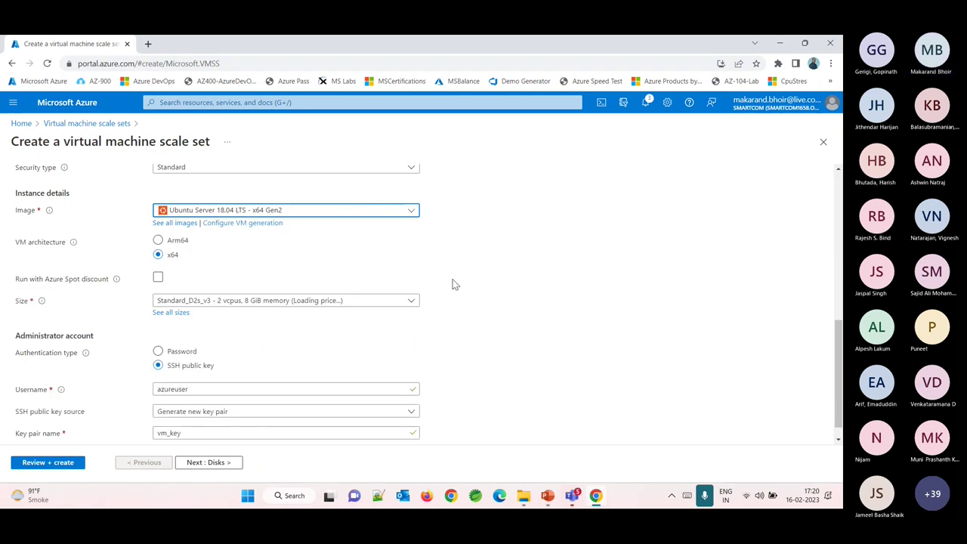
scroll(456, 282, down, 1)
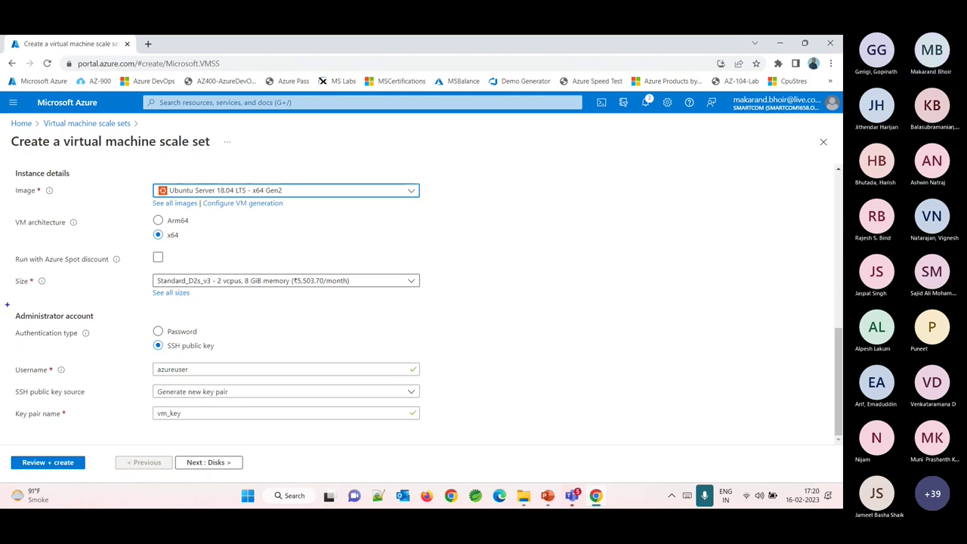
mouse_move(6, 304)
mouse_down()
mouse_move(231, 350)
mouse_move(453, 359)
mouse_up()
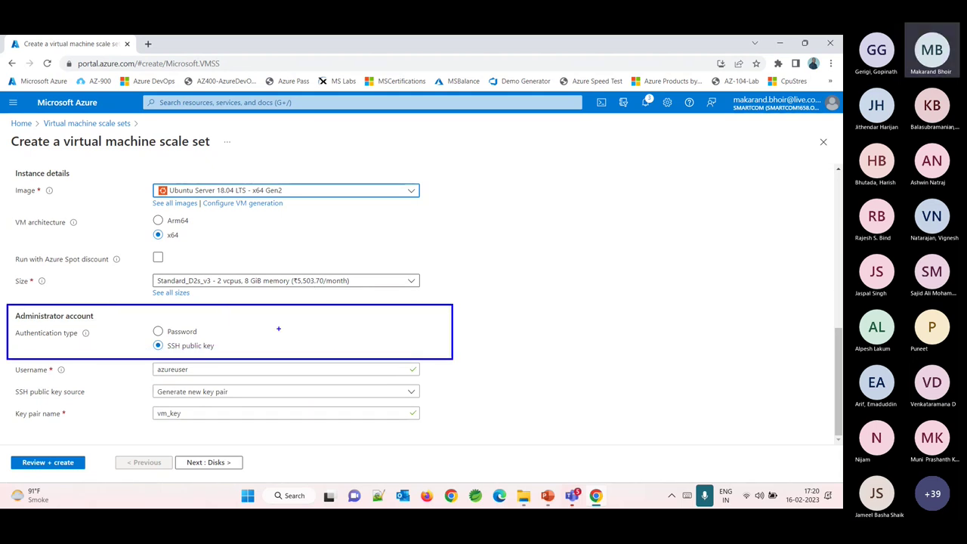
drag(276, 328, 375, 278)
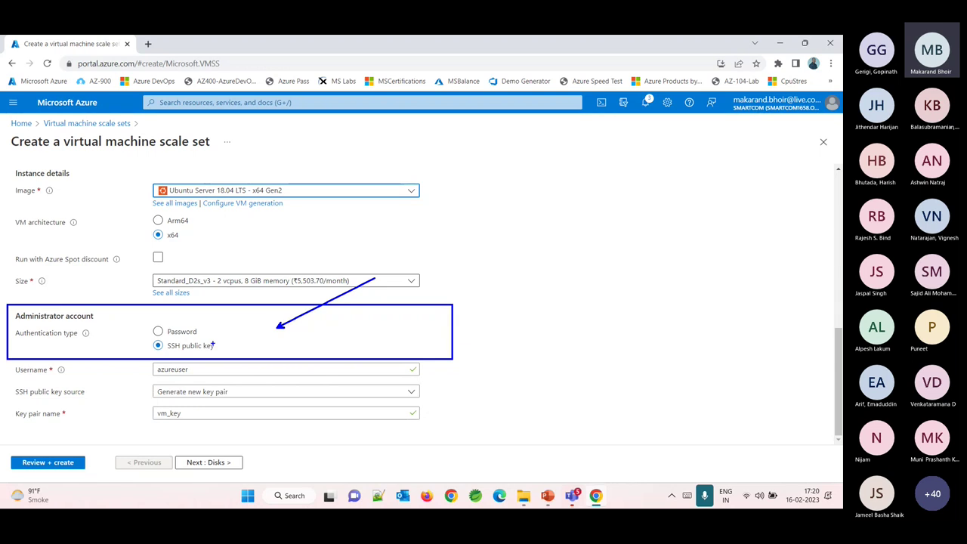
Switch the administrator account's authentication type to Password.
key(Escape)
click(181, 332)
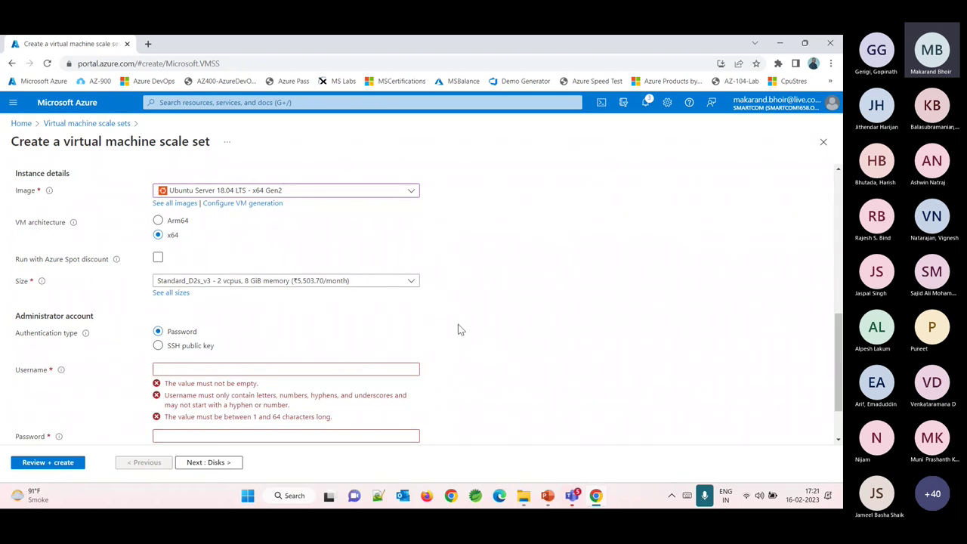
scroll(505, 308, down, 1)
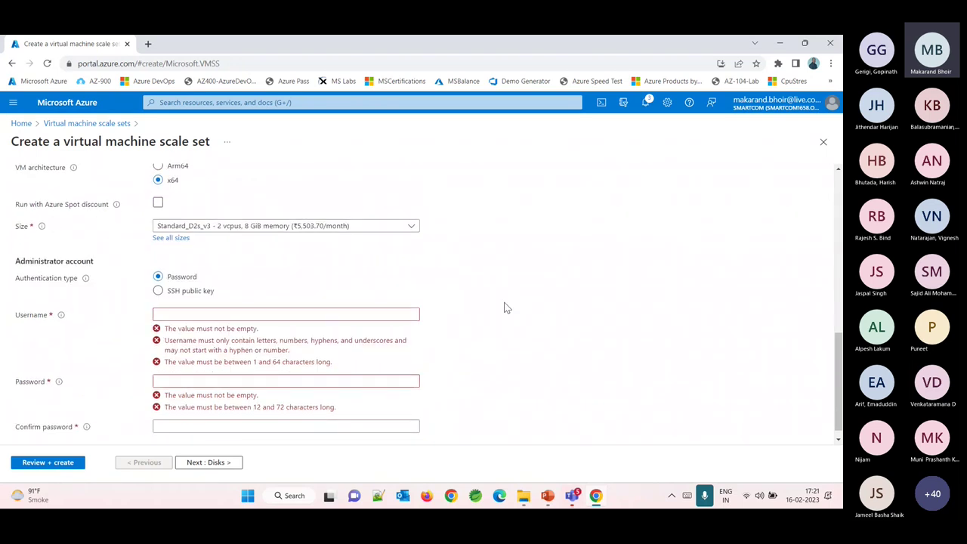
Enter the administrator username, a password and its matching confirmation.
click(281, 315)
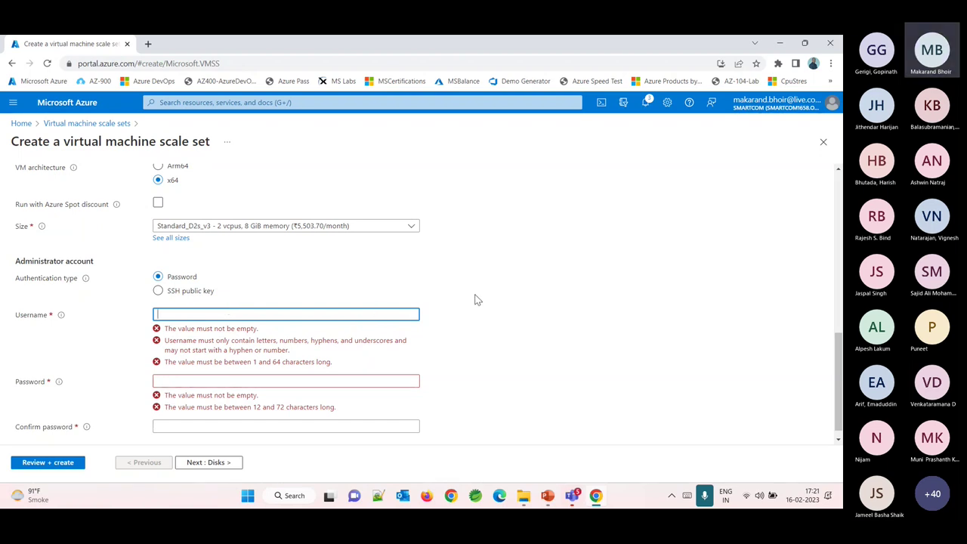
scroll(476, 300, down, 1)
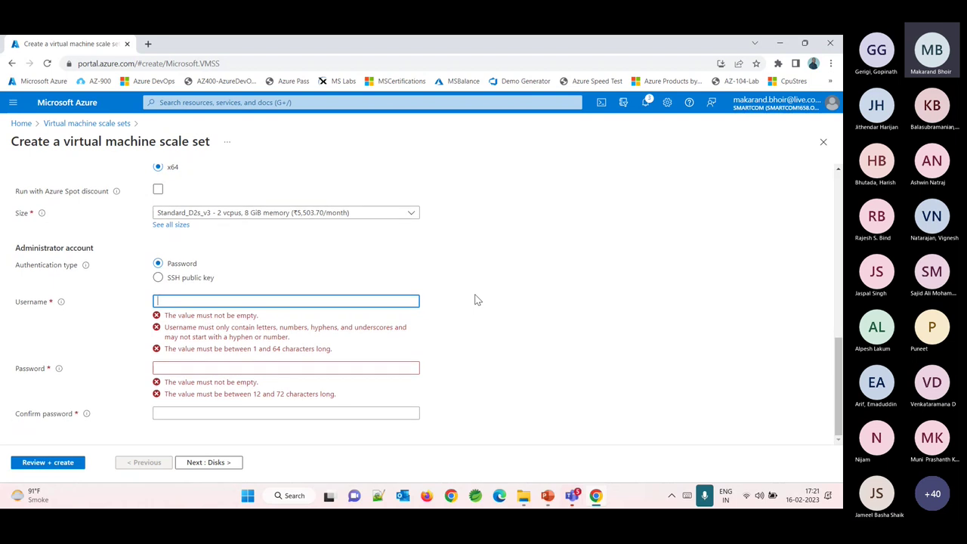
text(makarand)
key(Tab)
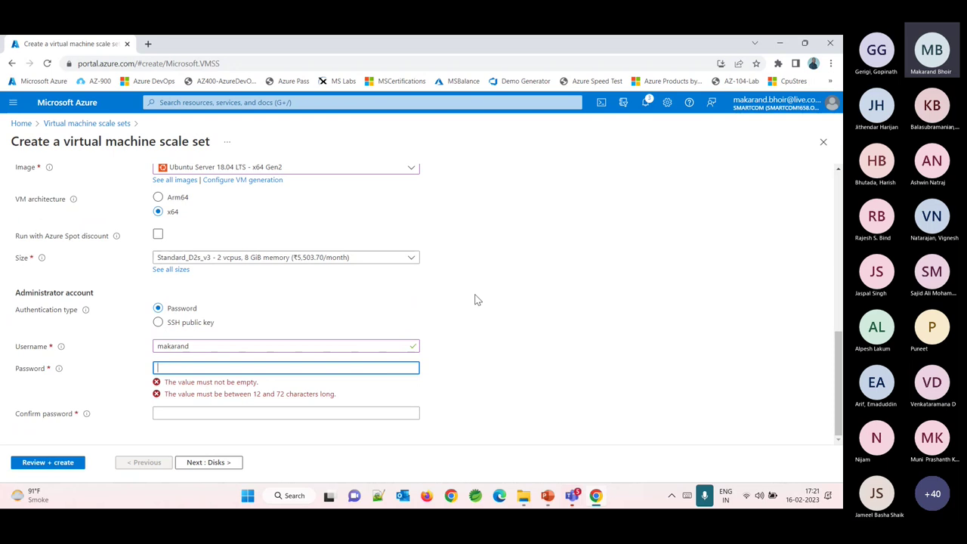
text(•••••••)
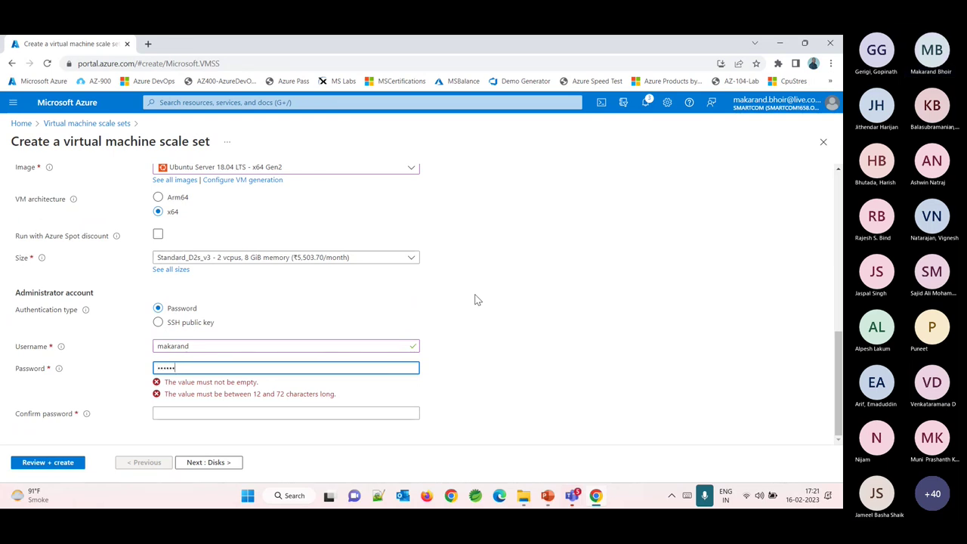
text(•••••)
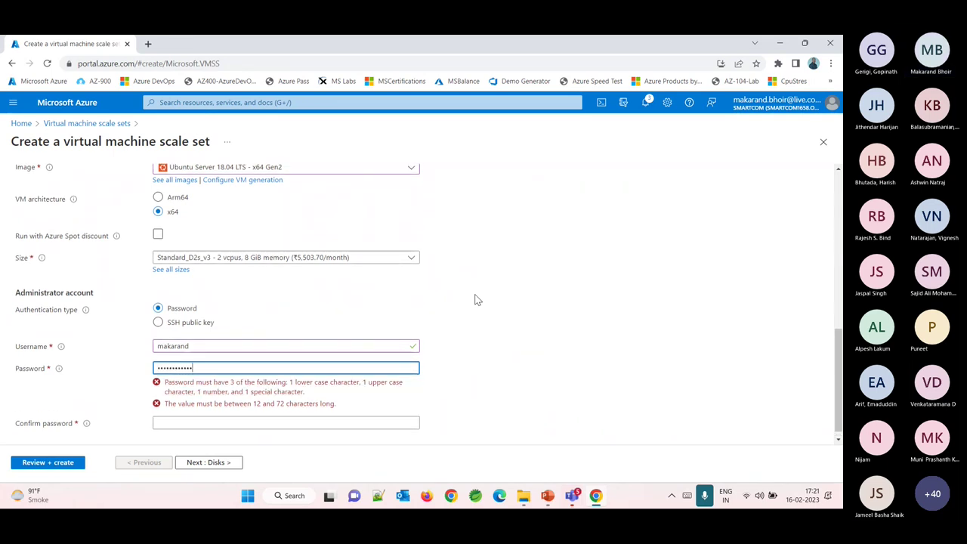
key(Tab)
text(••••••••)
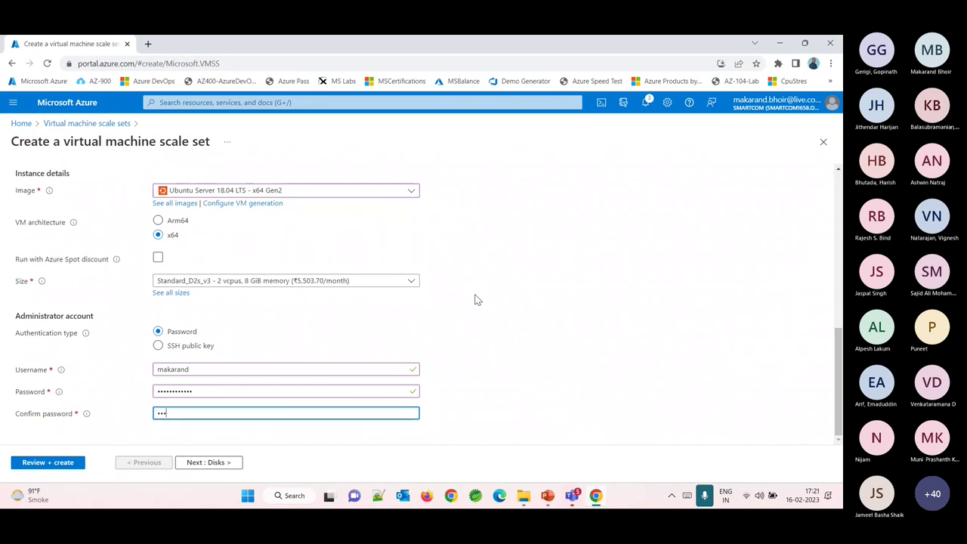
text(••••)
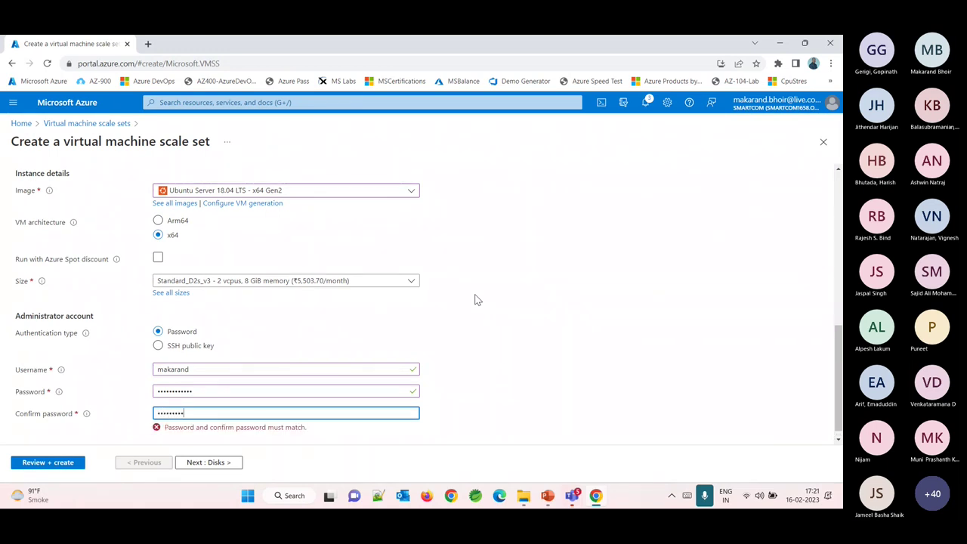
click(674, 293)
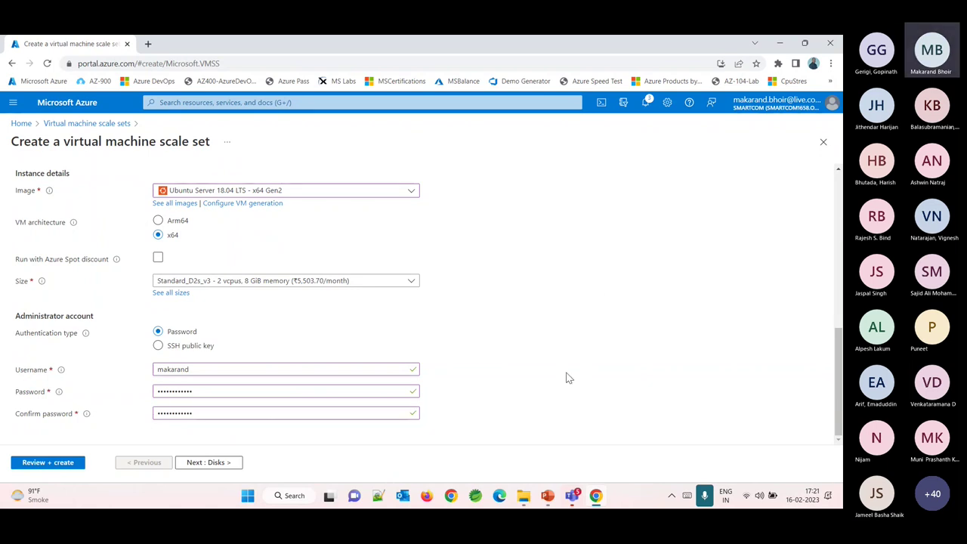
scroll(566, 378, up, 10)
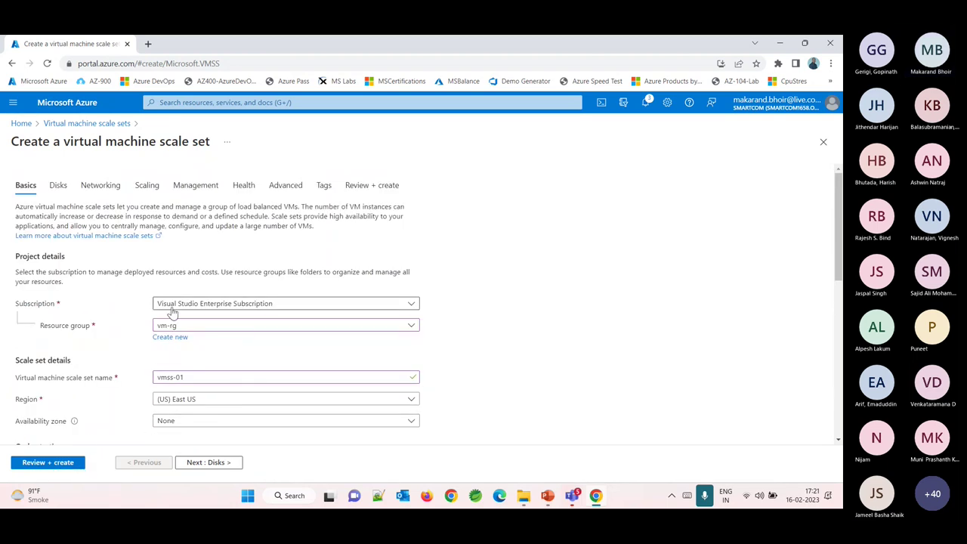
Move through the Disks tab to the scale set's Networking tab.
click(58, 186)
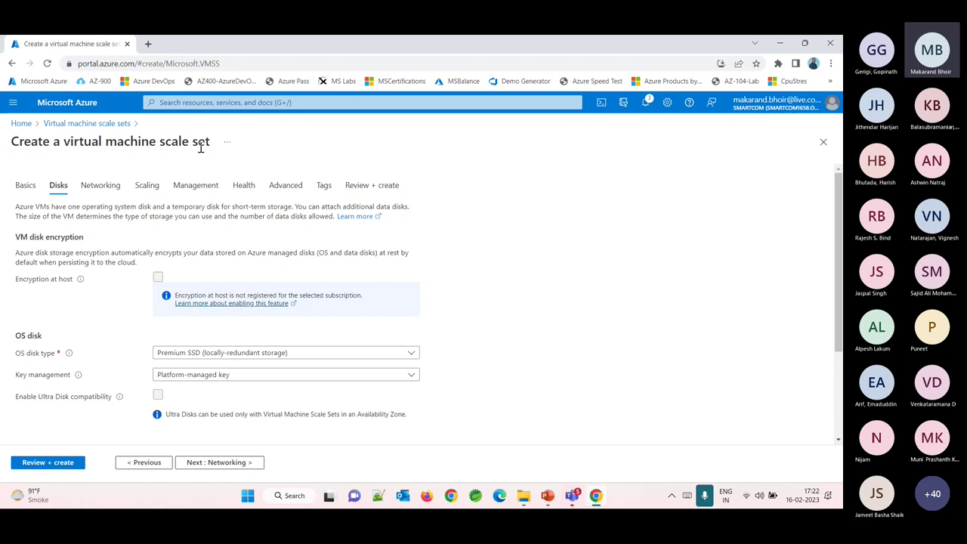
click(99, 189)
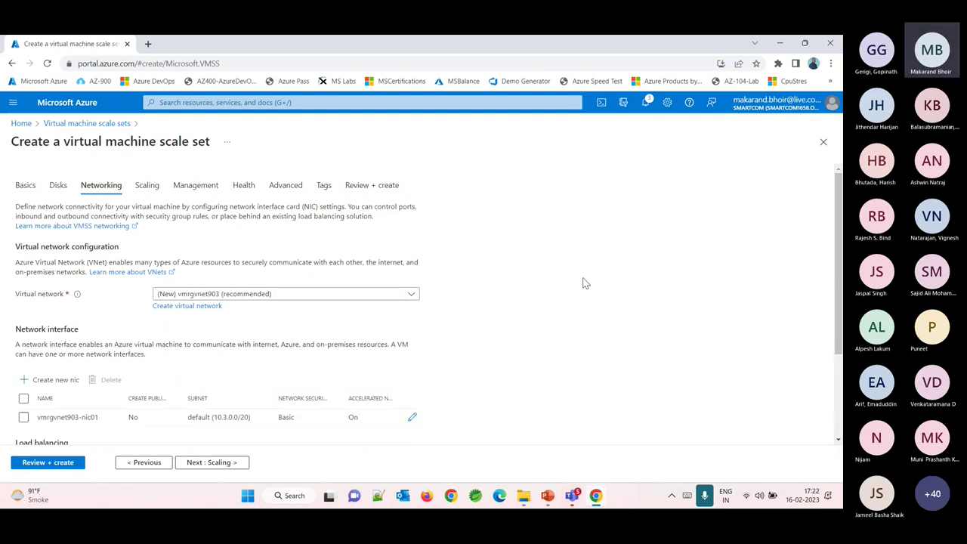
Set the scale set's load balancing option to Azure load balancer.
scroll(583, 283, down, 3)
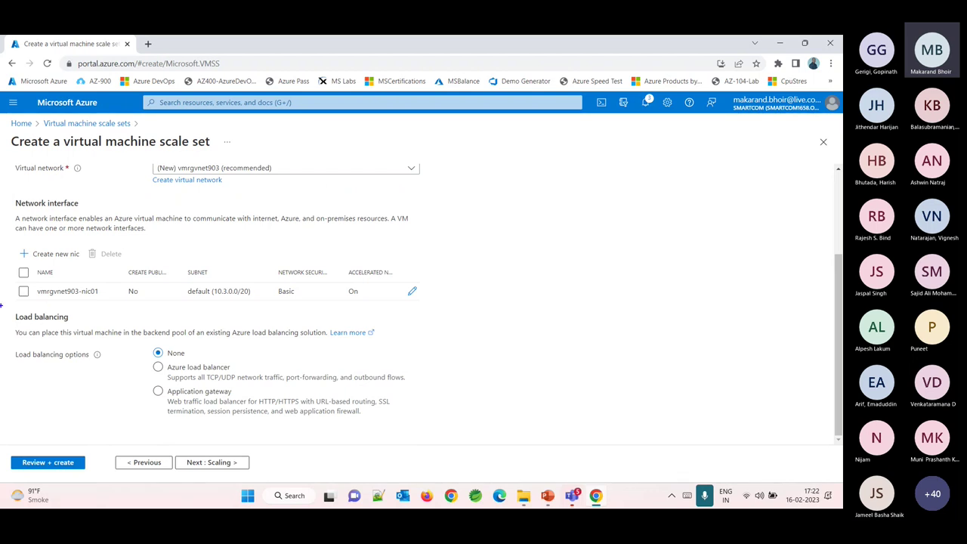
mouse_move(3, 304)
mouse_down()
mouse_move(198, 380)
mouse_move(424, 408)
mouse_move(436, 423)
mouse_up()
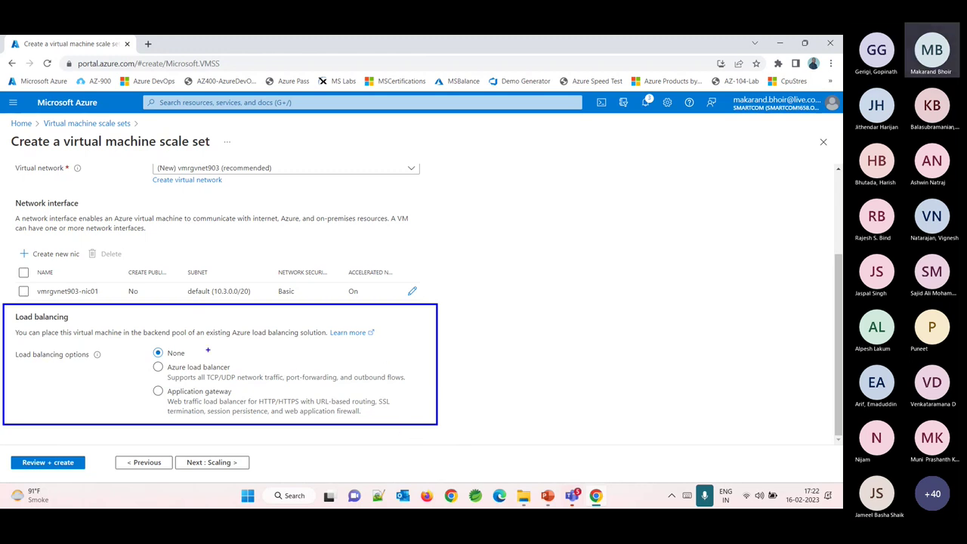
drag(70, 317, 182, 275)
key(Escape)
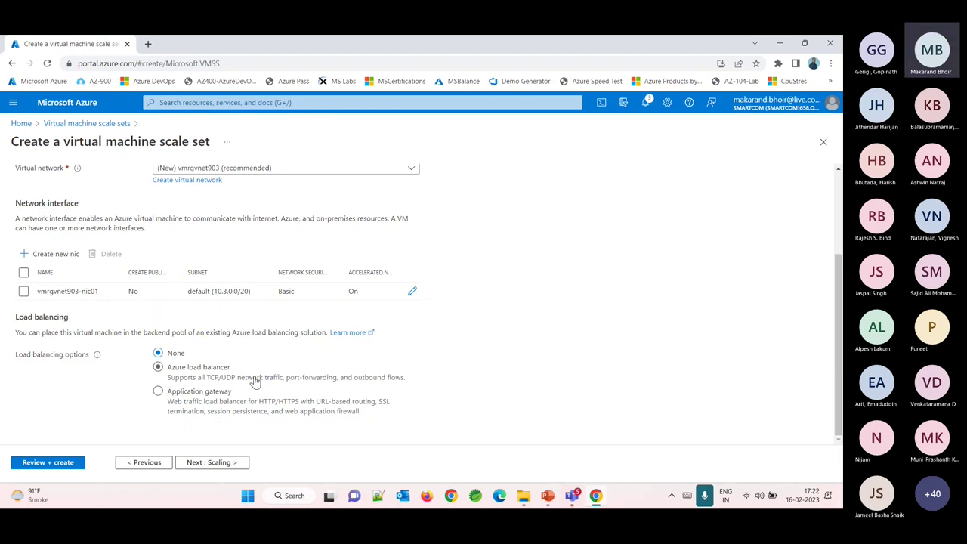
click(179, 373)
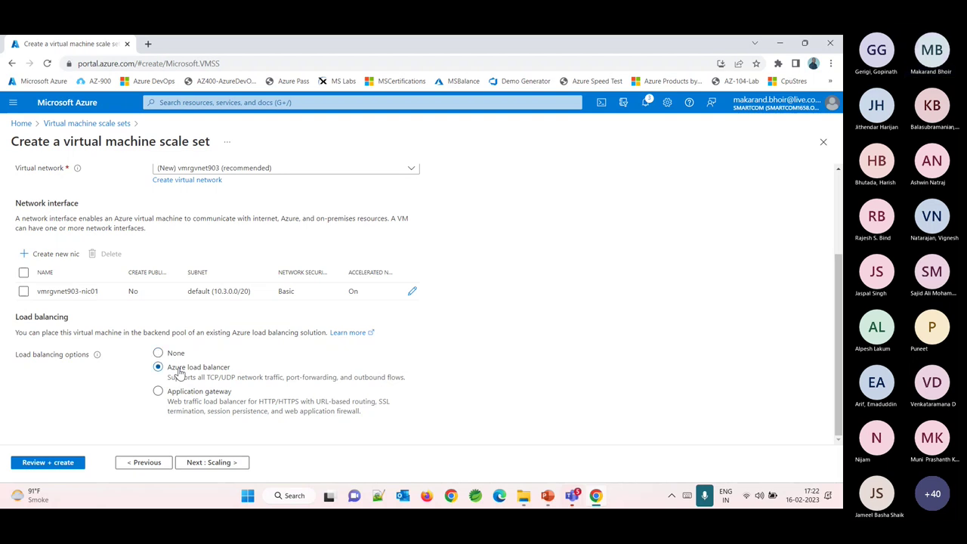
scroll(562, 371, down, 1)
scroll(561, 371, down, 1)
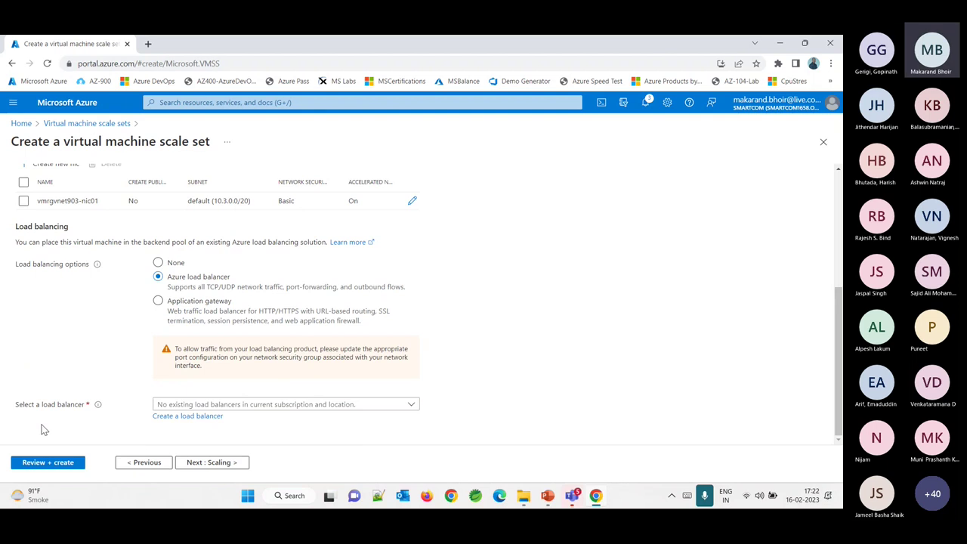
Start a new public TCP load balancer named lb-01 and review its rules.
click(186, 416)
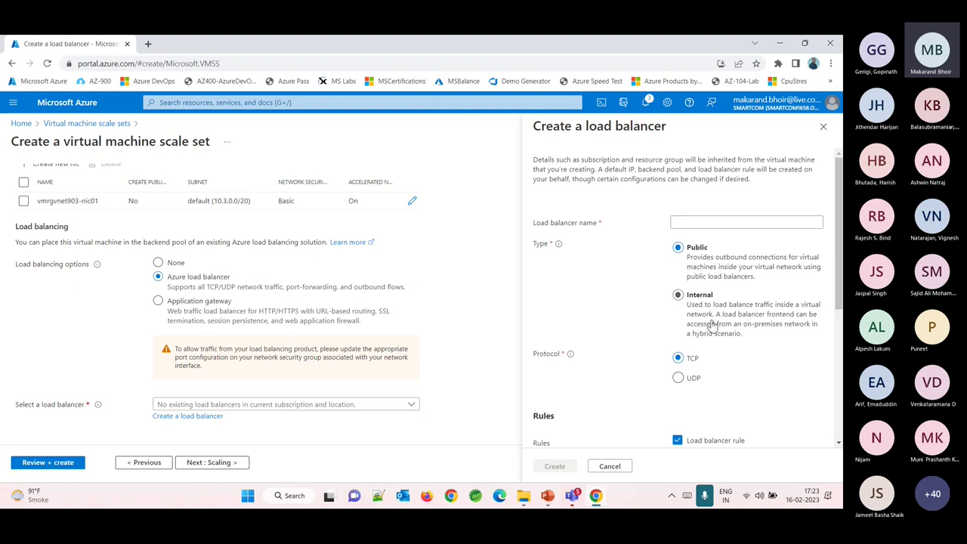
click(713, 223)
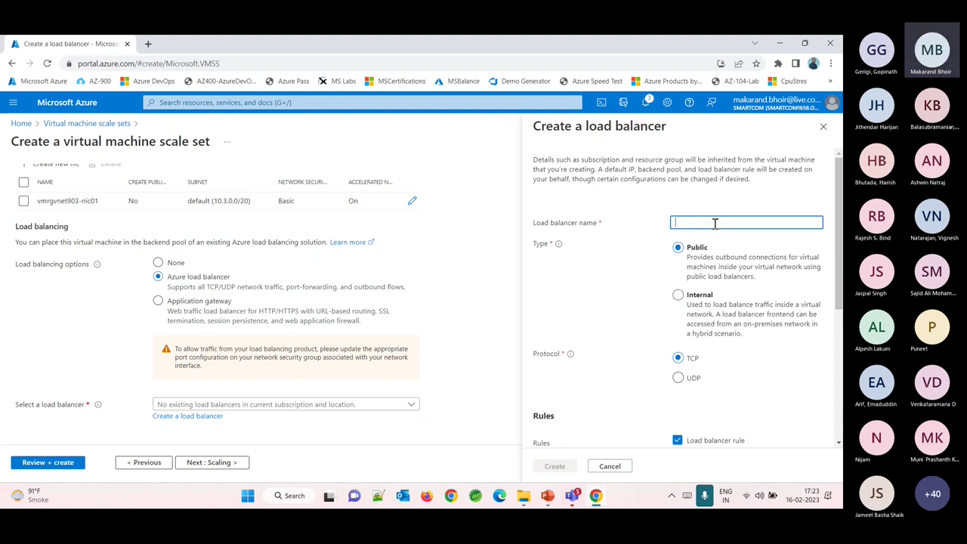
text(lb)
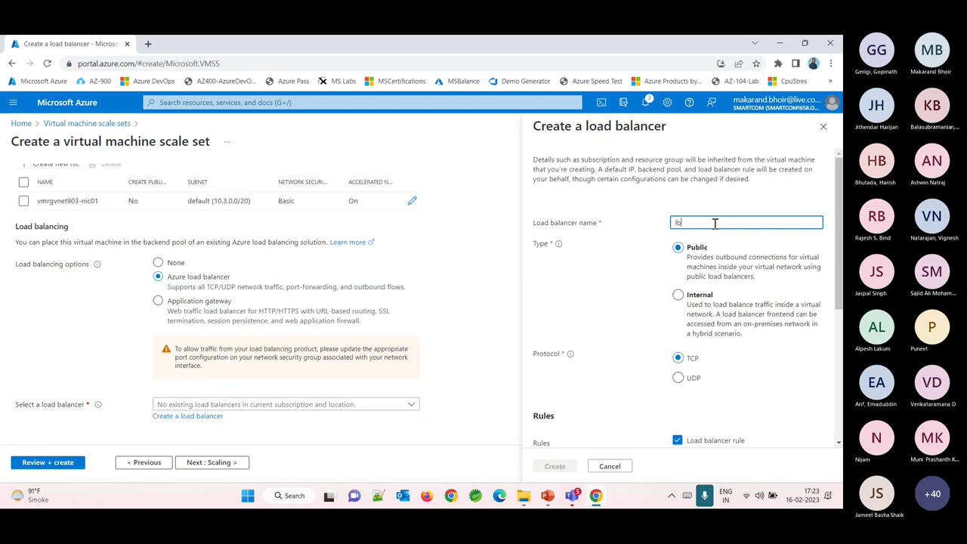
text(-01)
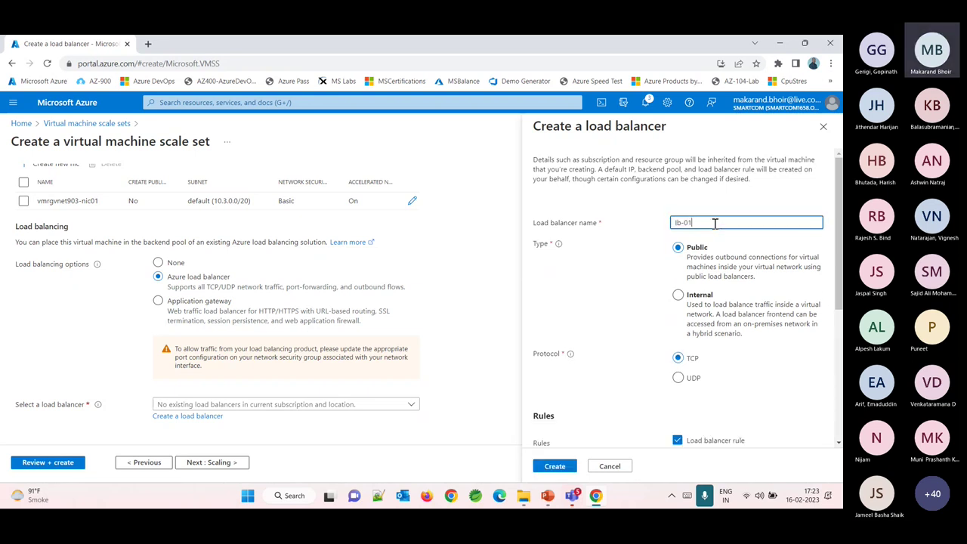
scroll(635, 358, down, 3)
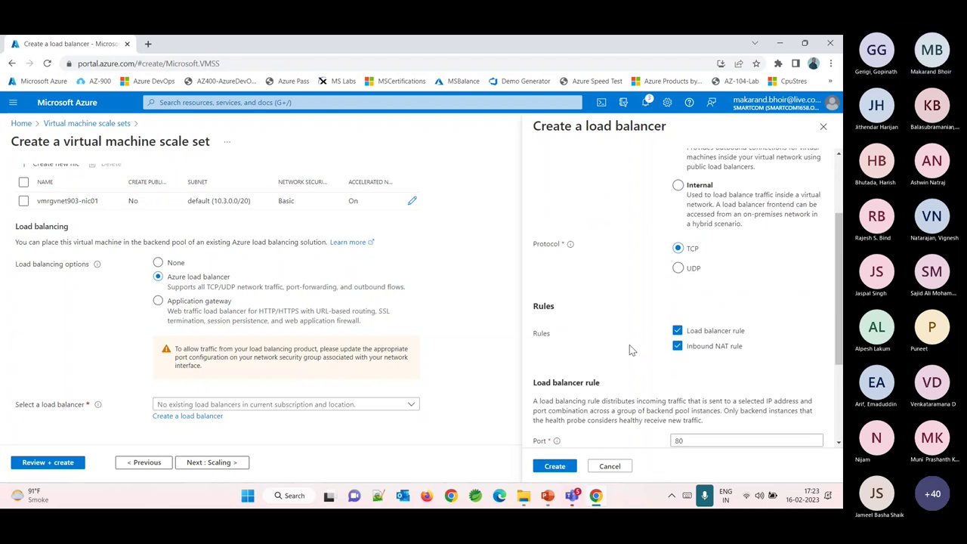
scroll(631, 344, down, 2)
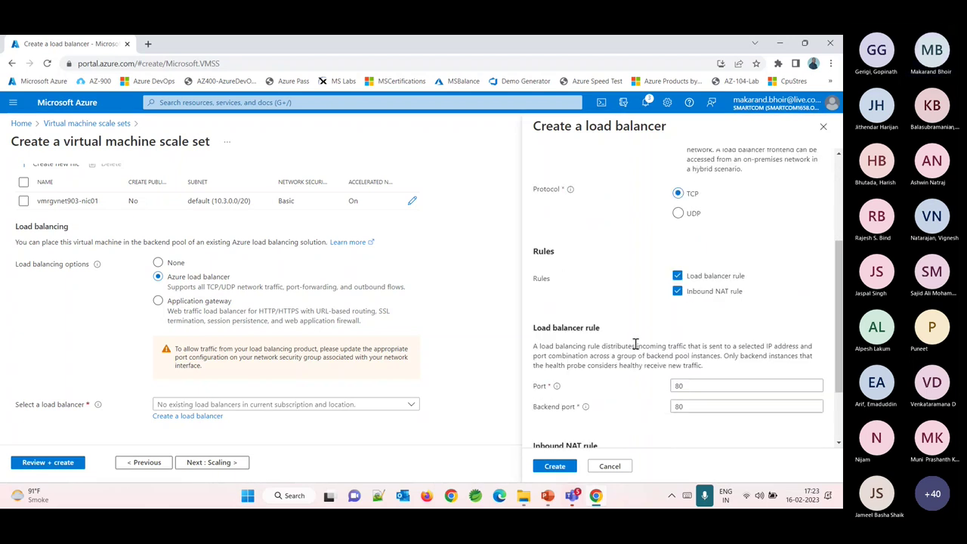
drag(840, 277, 838, 334)
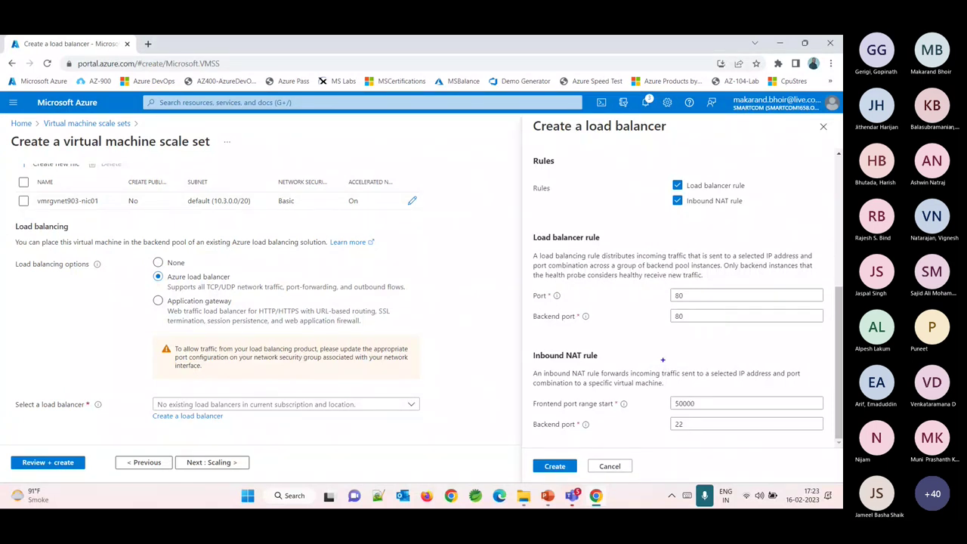
mouse_move(525, 275)
mouse_down()
mouse_move(755, 343)
mouse_move(837, 344)
mouse_up()
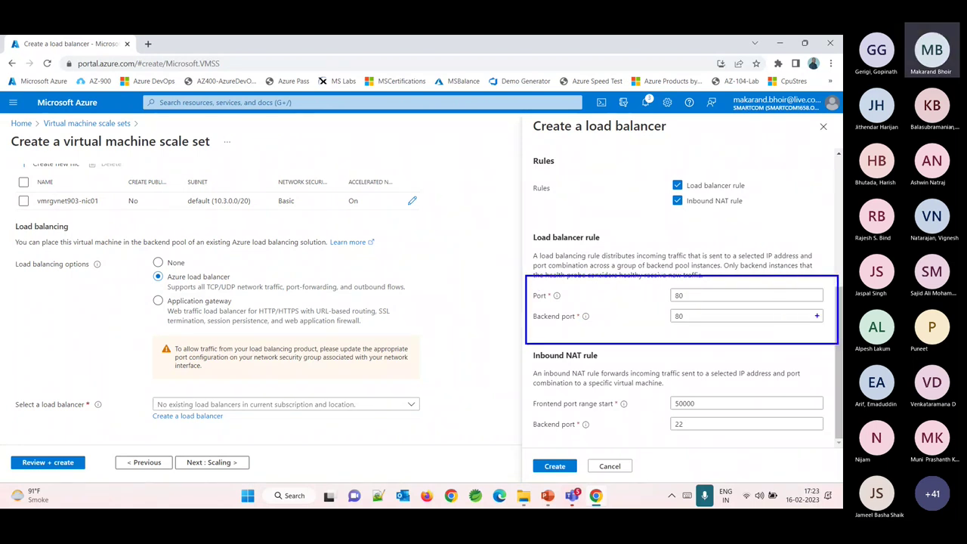
drag(803, 286, 838, 253)
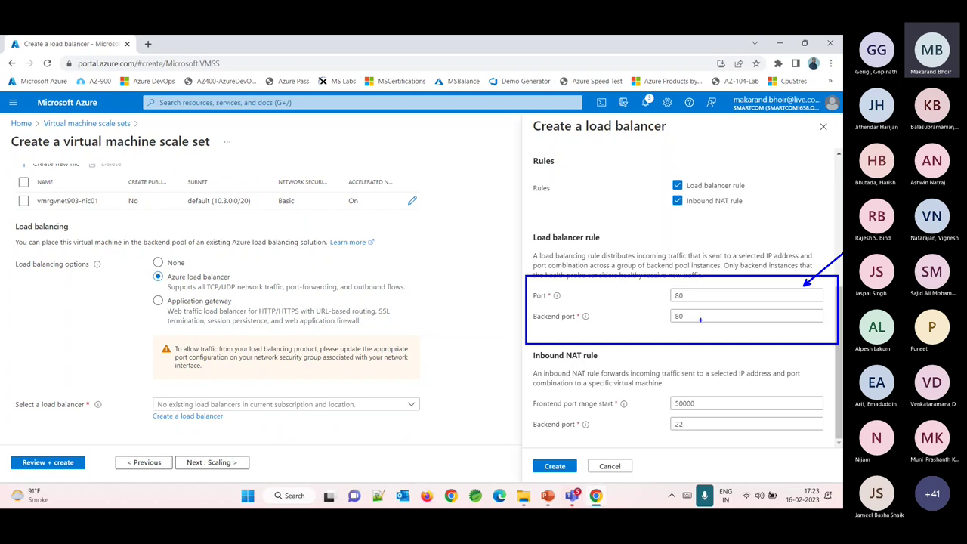
key(Escape)
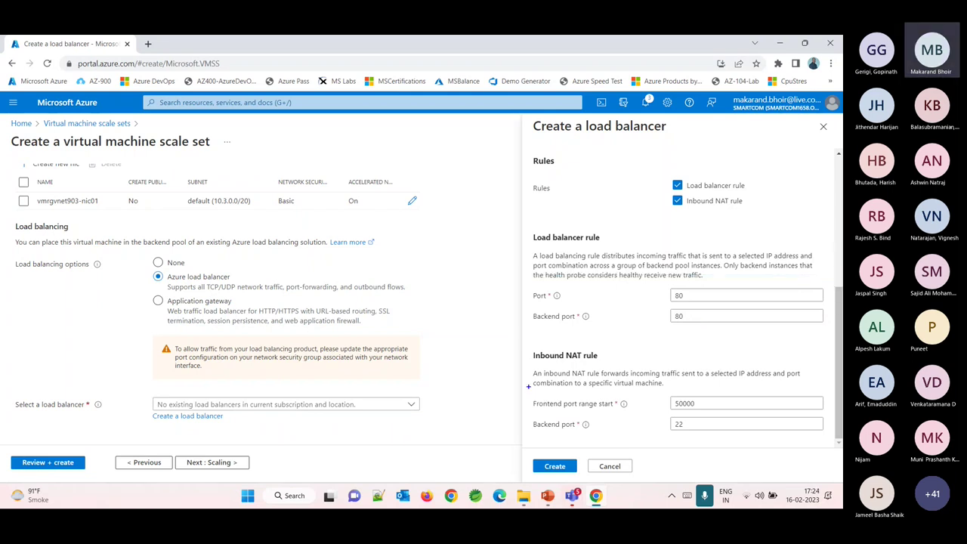
mouse_move(527, 386)
mouse_down()
mouse_move(697, 427)
mouse_move(834, 444)
mouse_up()
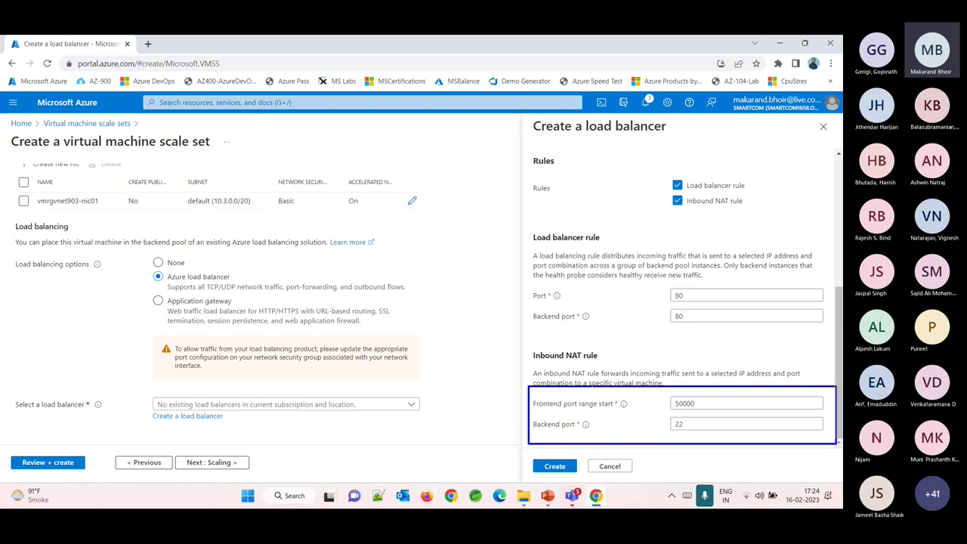
drag(807, 390, 834, 358)
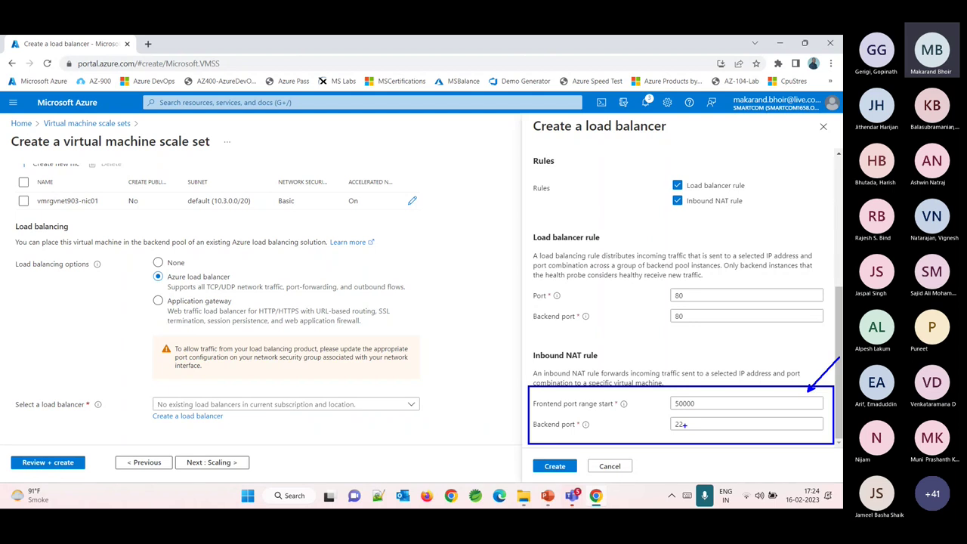
drag(709, 446, 686, 427)
key(Escape)
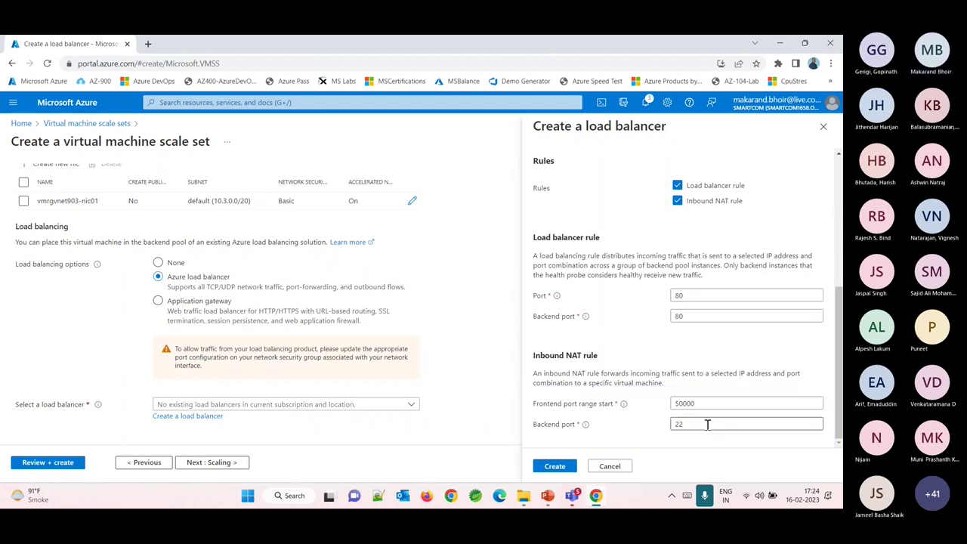
click(705, 403)
double_click(706, 403)
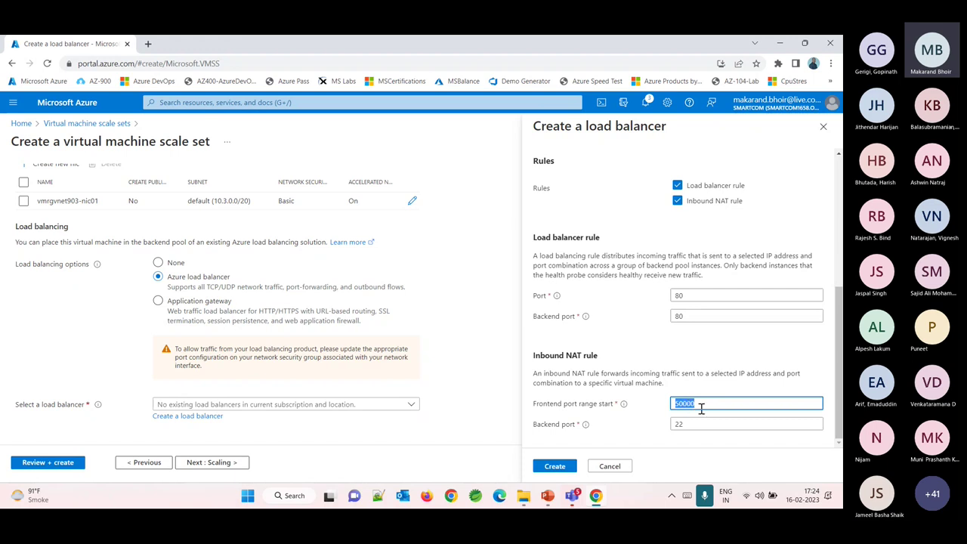
drag(689, 424, 651, 428)
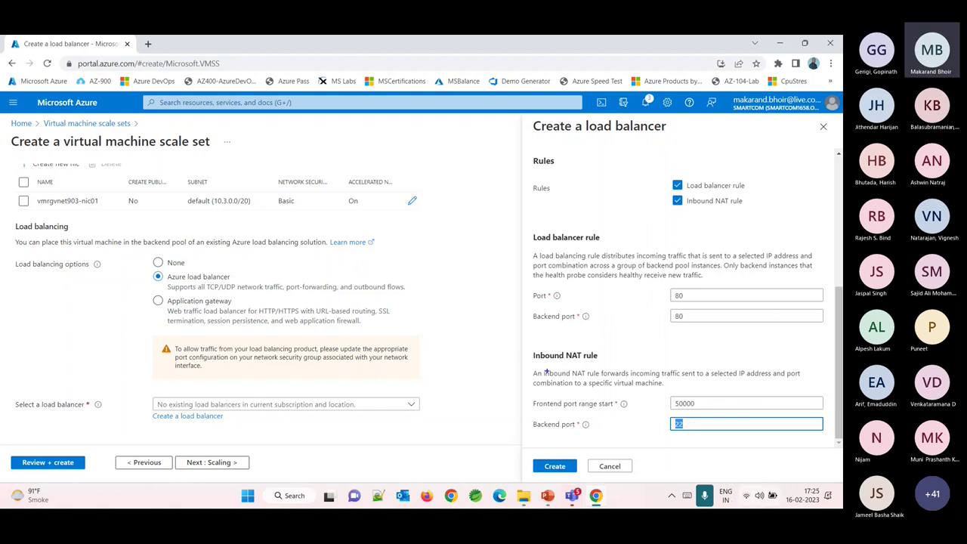
mouse_move(519, 335)
mouse_down()
mouse_move(773, 453)
mouse_move(831, 459)
mouse_move(836, 447)
mouse_up()
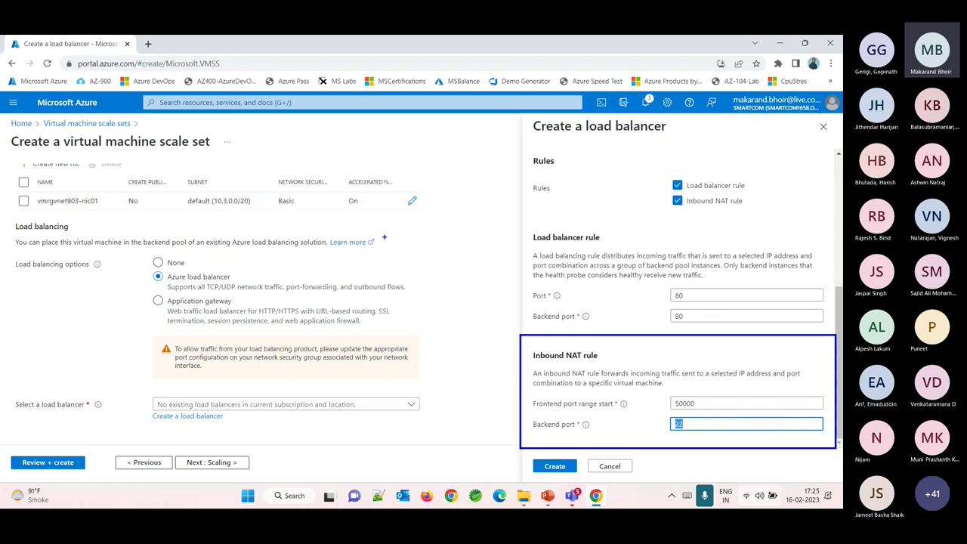
drag(383, 237, 495, 372)
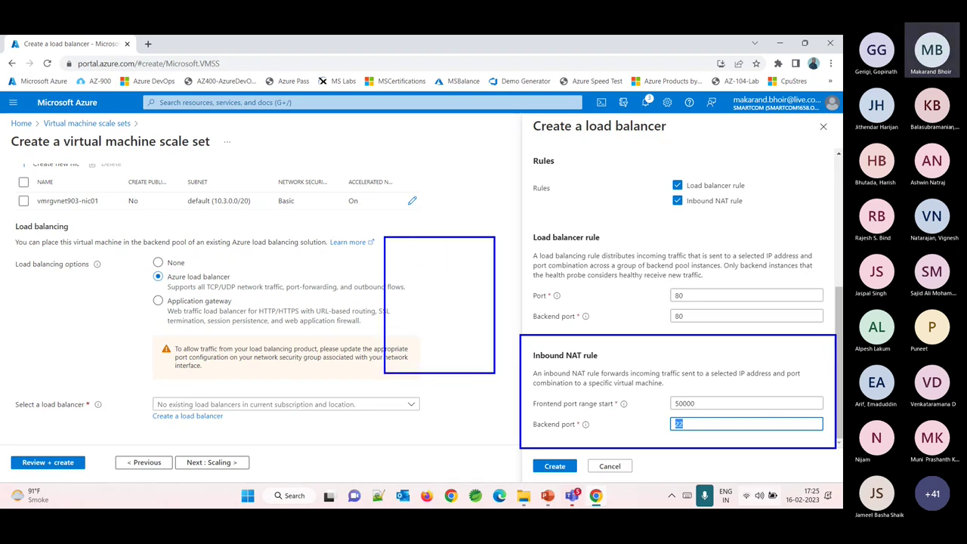
key(ctrl+z)
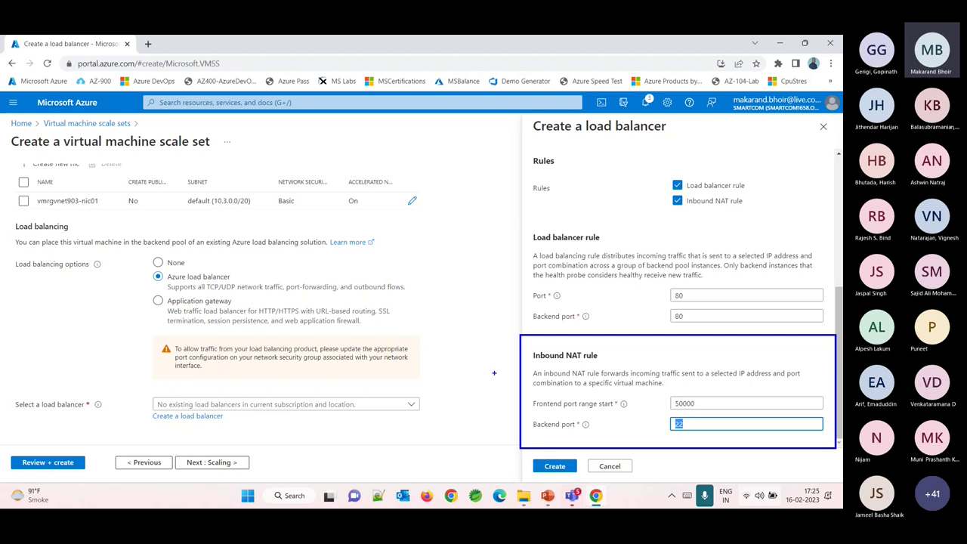
mouse_move(351, 215)
mouse_down()
mouse_move(475, 367)
mouse_move(496, 366)
mouse_up()
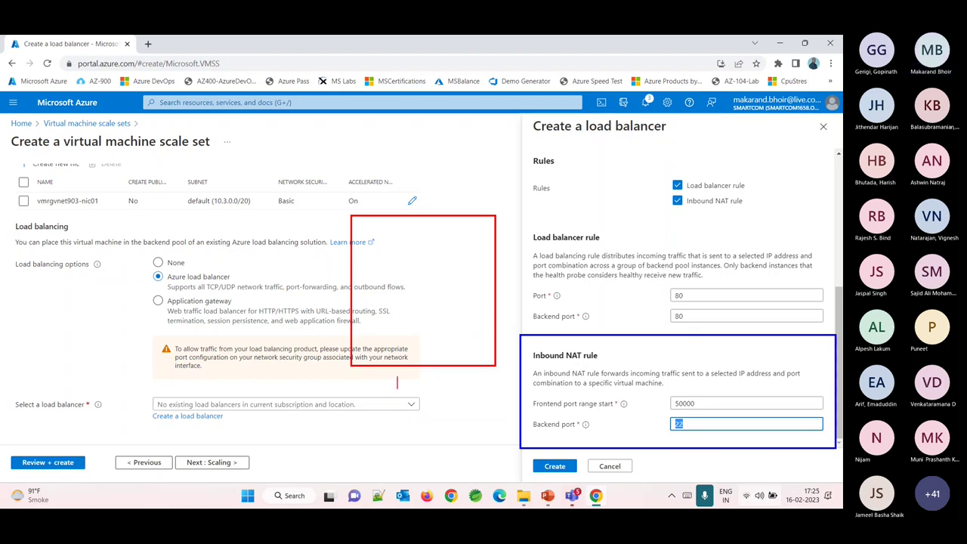
text(VMSS)
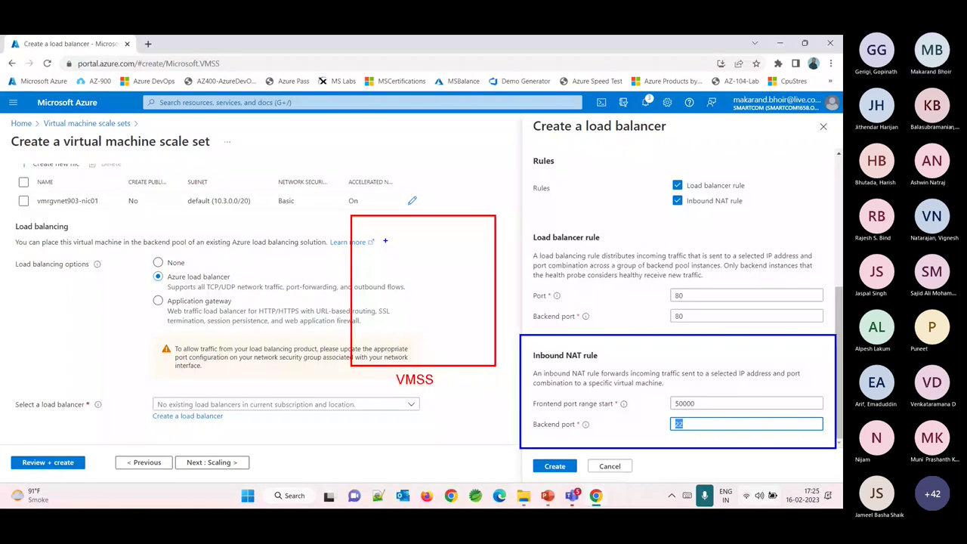
drag(375, 230, 434, 285)
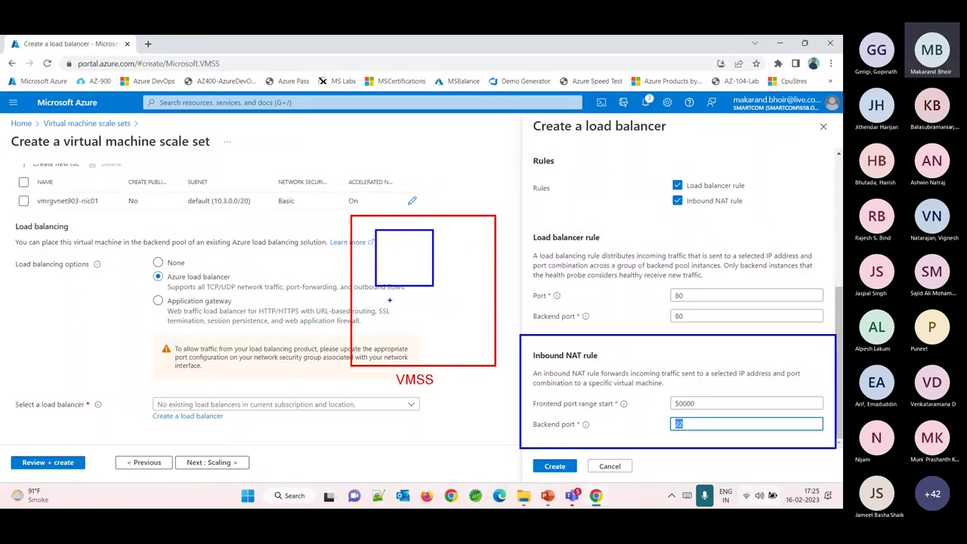
key(t)
text(VM01)
mouse_move(258, 215)
mouse_down()
mouse_move(279, 236)
mouse_move(300, 360)
mouse_up()
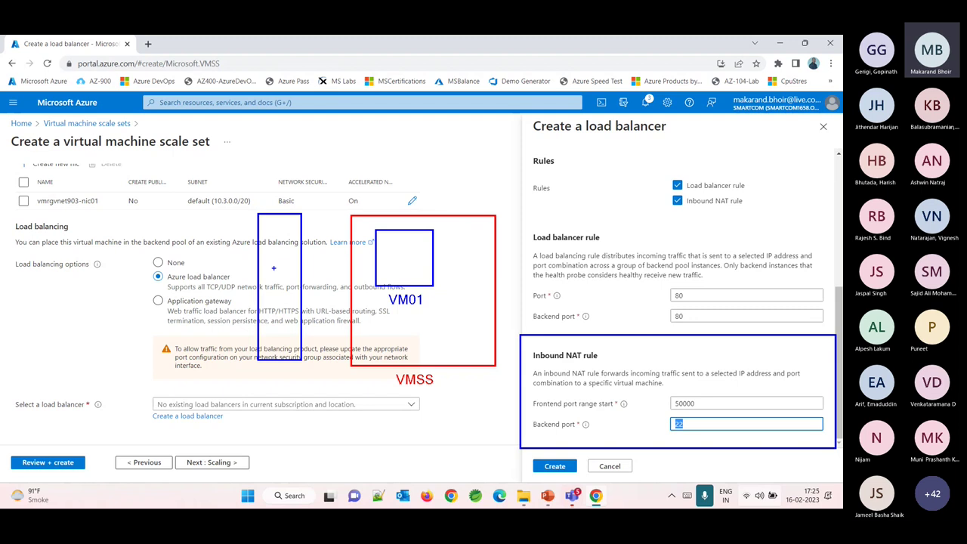
key(r)
key(t)
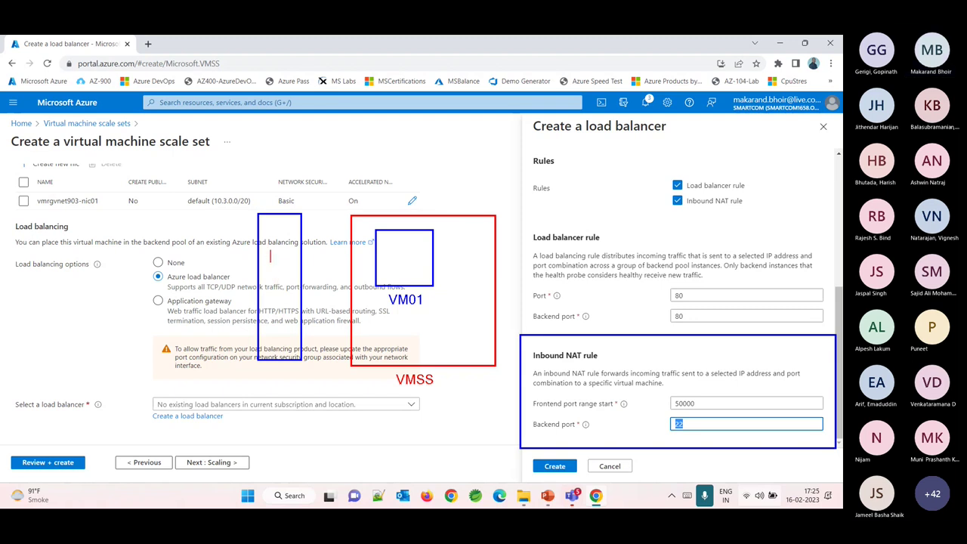
text(L)
key(Return)
text(B)
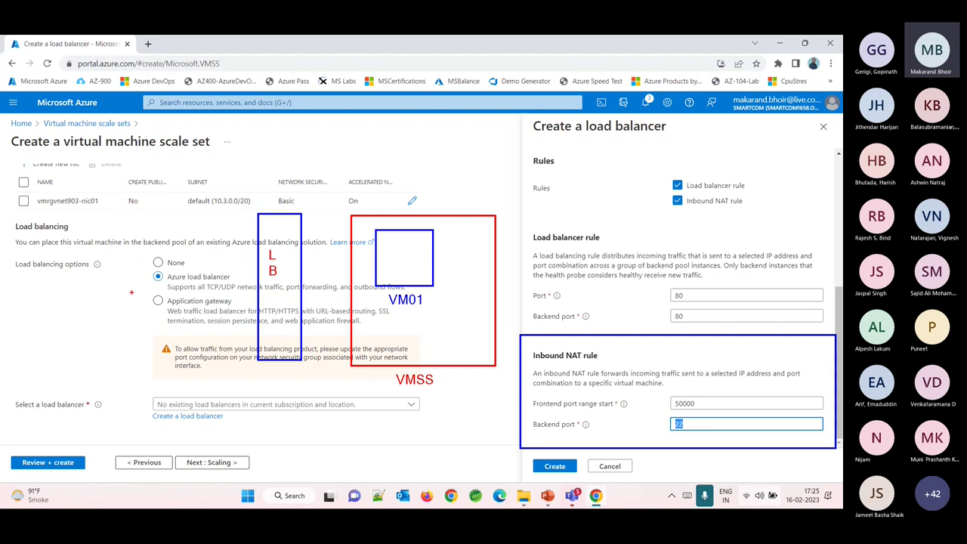
drag(44, 277, 136, 364)
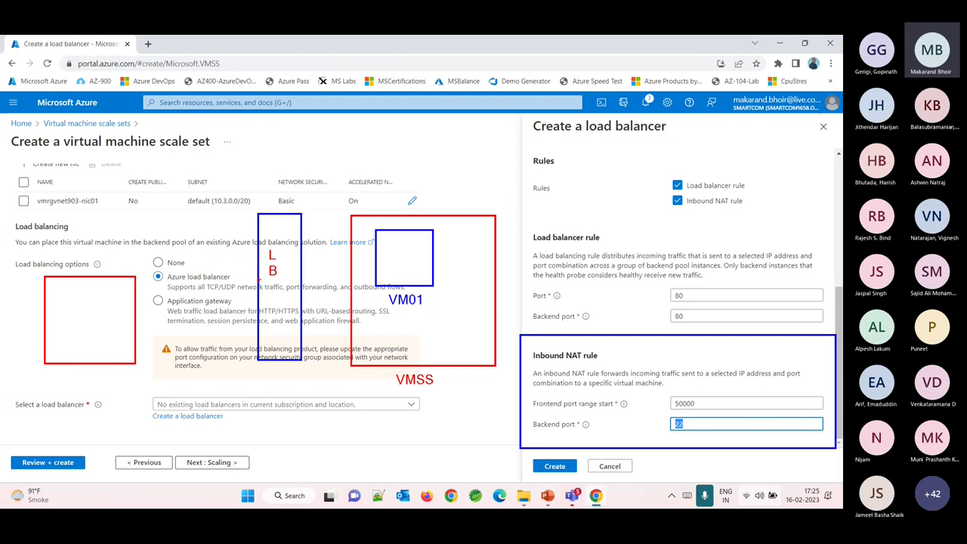
drag(258, 281, 137, 306)
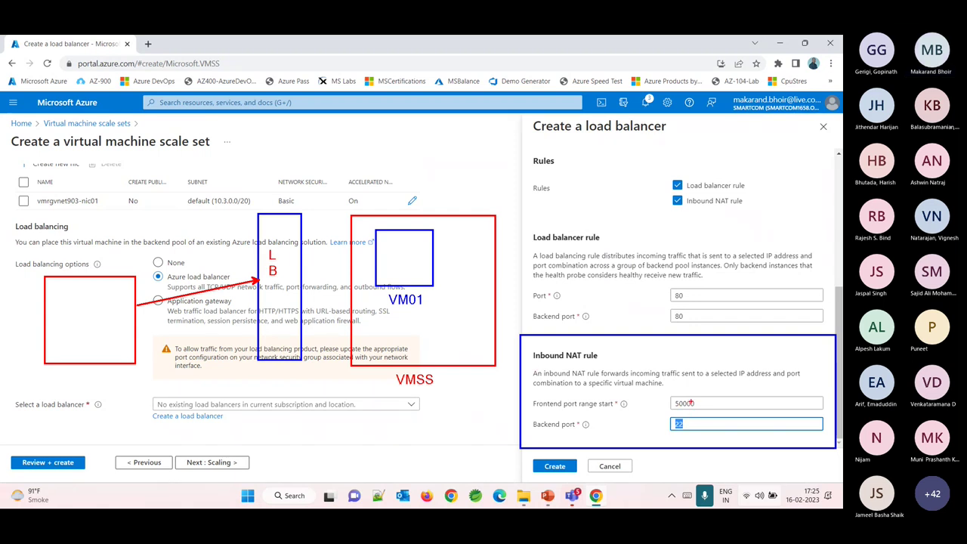
drag(693, 400, 708, 386)
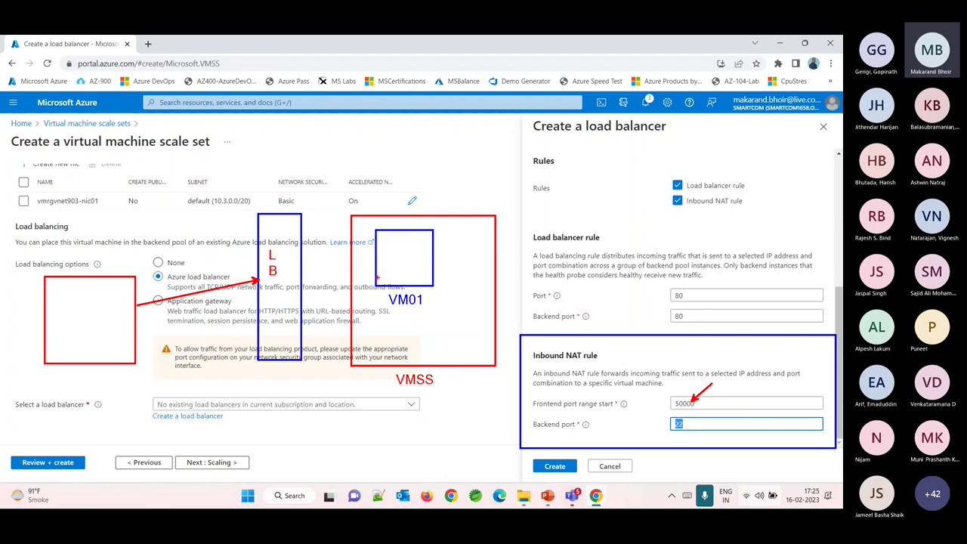
drag(296, 256, 377, 278)
drag(710, 448, 689, 426)
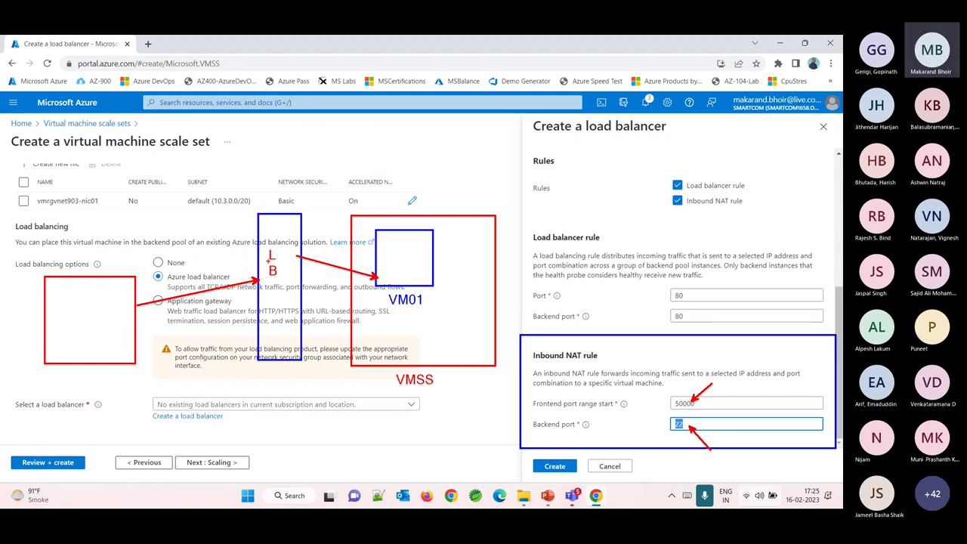
drag(268, 258, 276, 261)
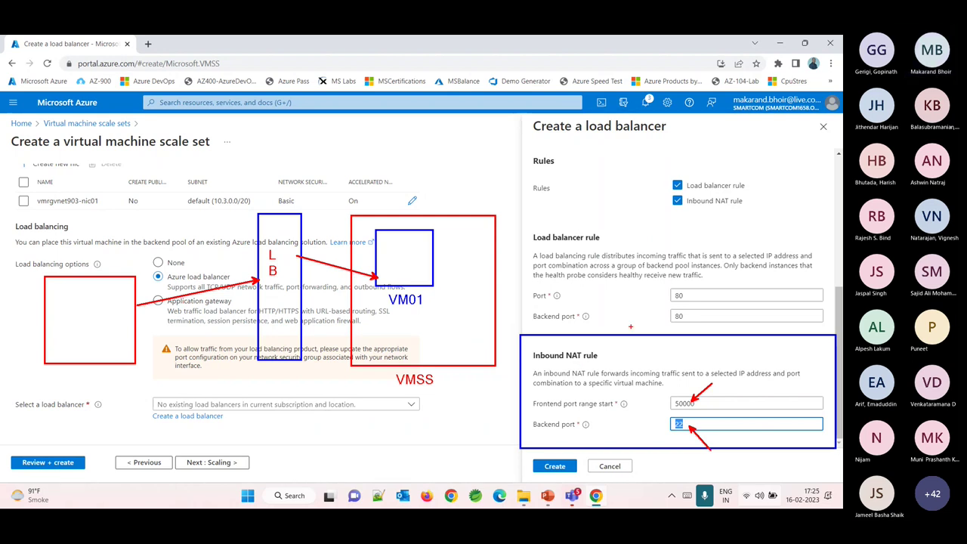
key(Escape)
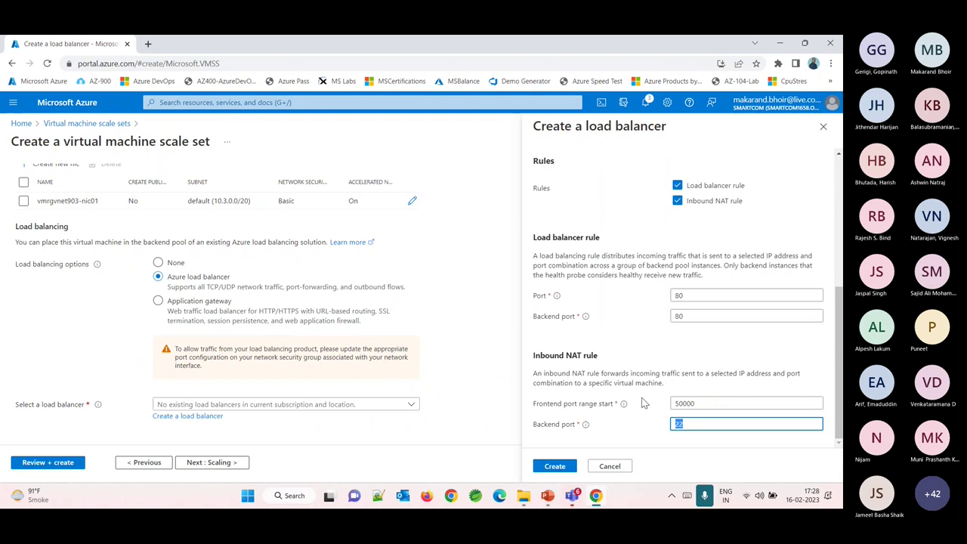
Check the backend port 22 and create load balancer lb-01.
click(686, 424)
drag(685, 424, 656, 431)
click(563, 466)
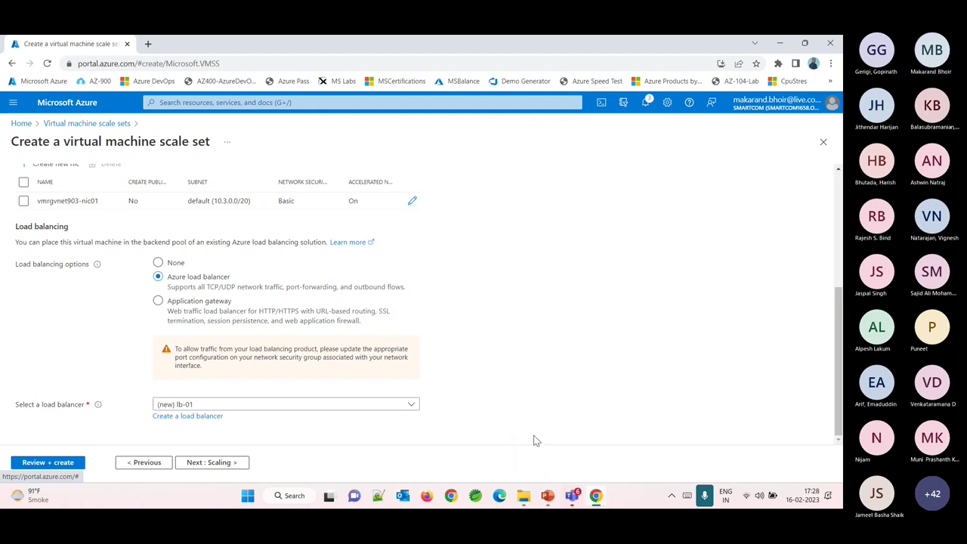
Return to the Basics tab and scroll through its settings.
scroll(534, 439, up, 1)
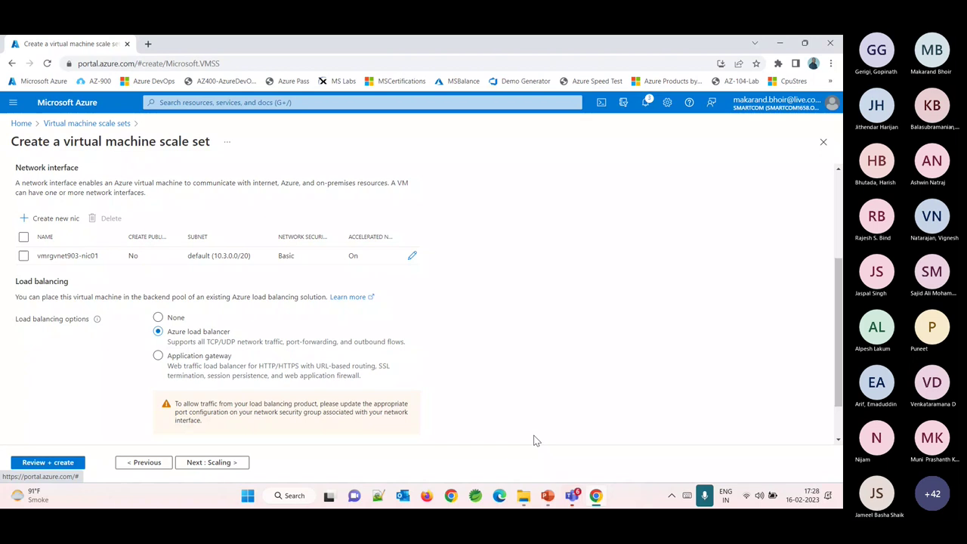
scroll(534, 439, down, 1)
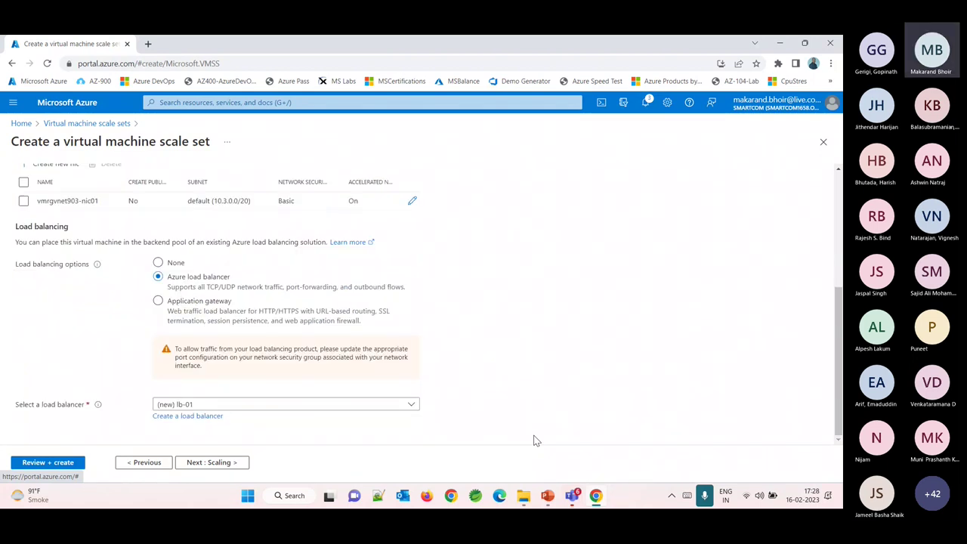
scroll(535, 440, up, 4)
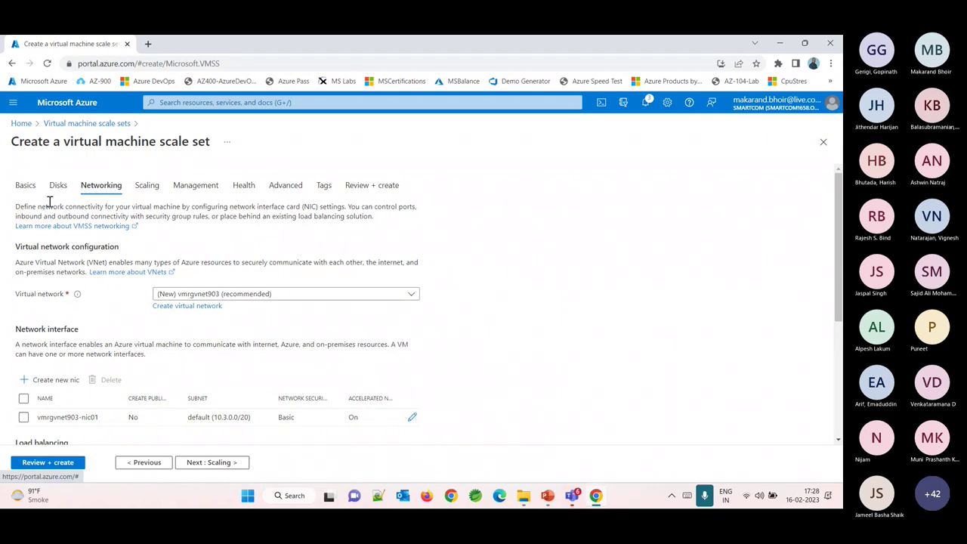
click(25, 186)
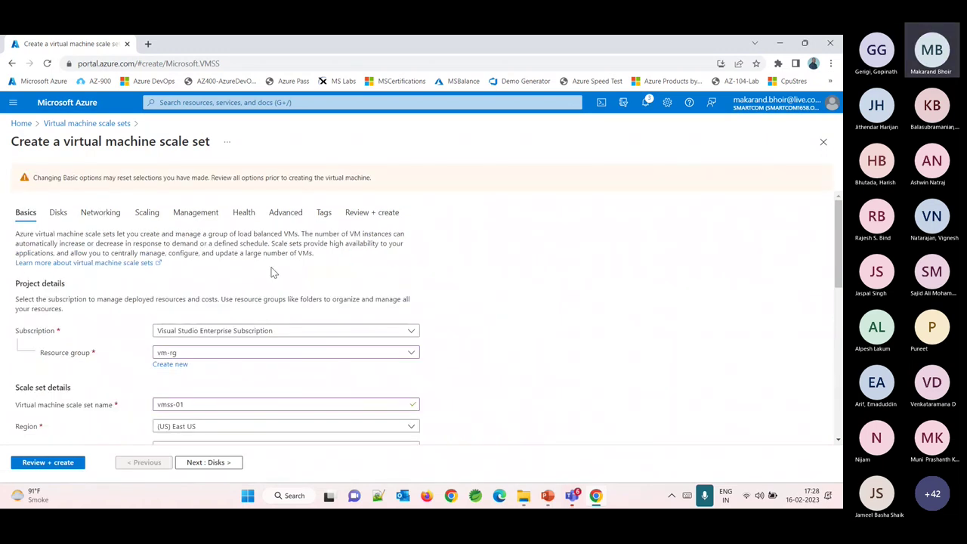
scroll(323, 281, down, 6)
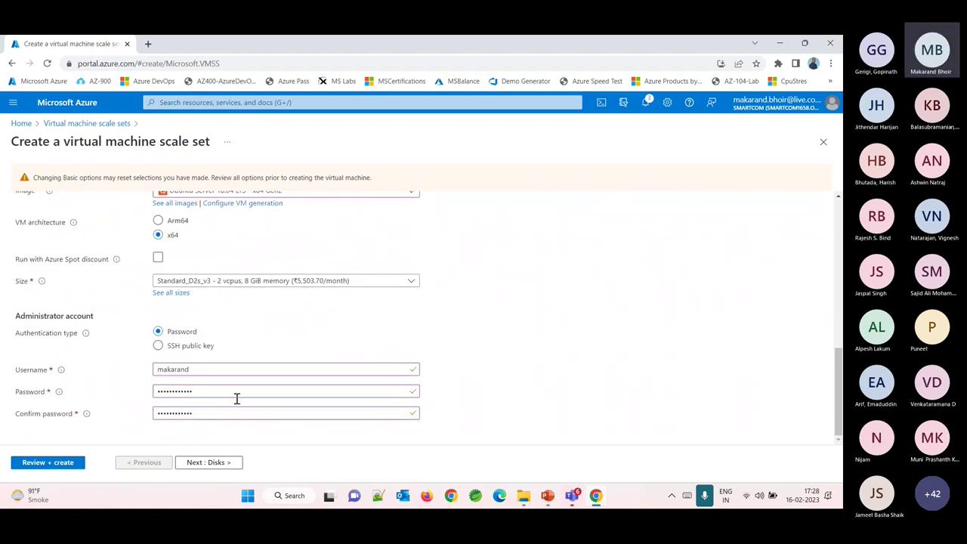
scroll(159, 397, up, 3)
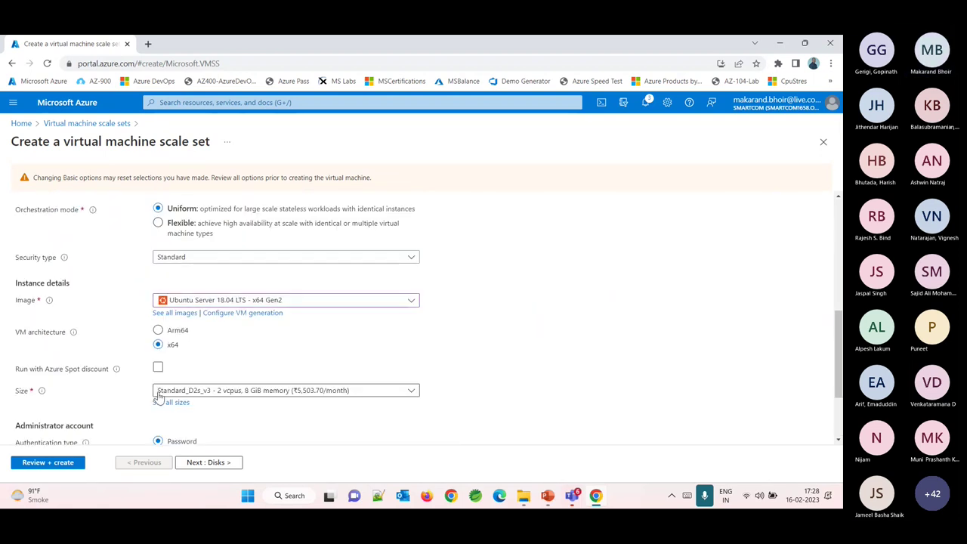
scroll(159, 396, up, 3)
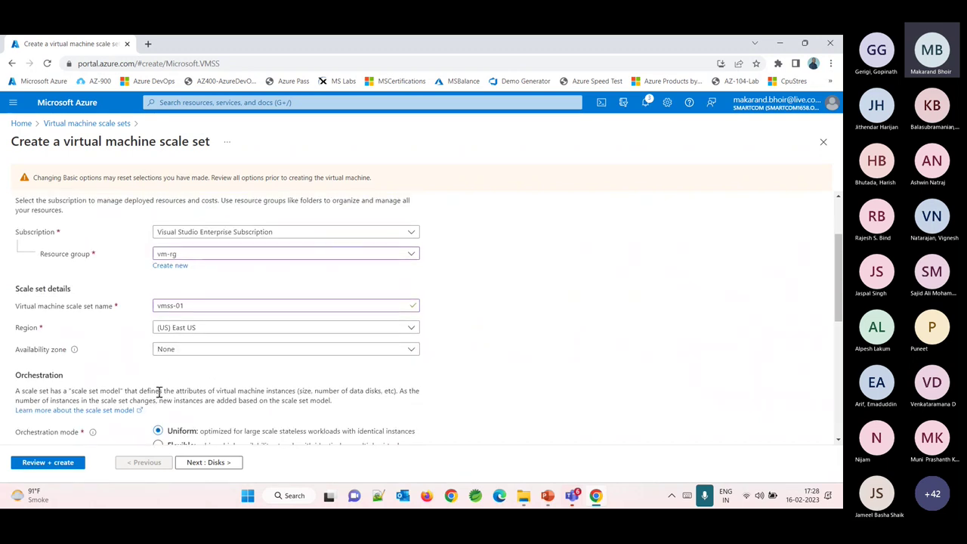
scroll(159, 392, up, 2)
scroll(159, 393, down, 4)
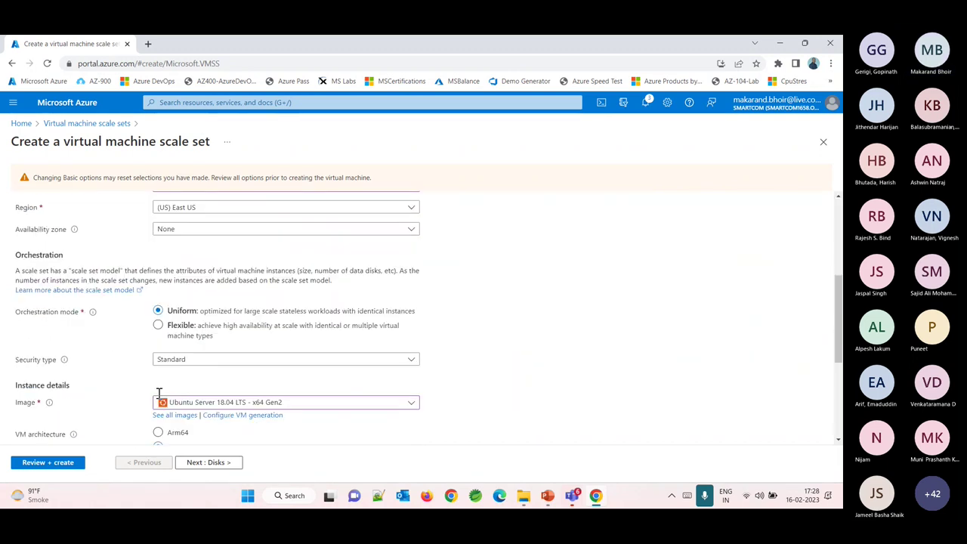
scroll(159, 392, down, 5)
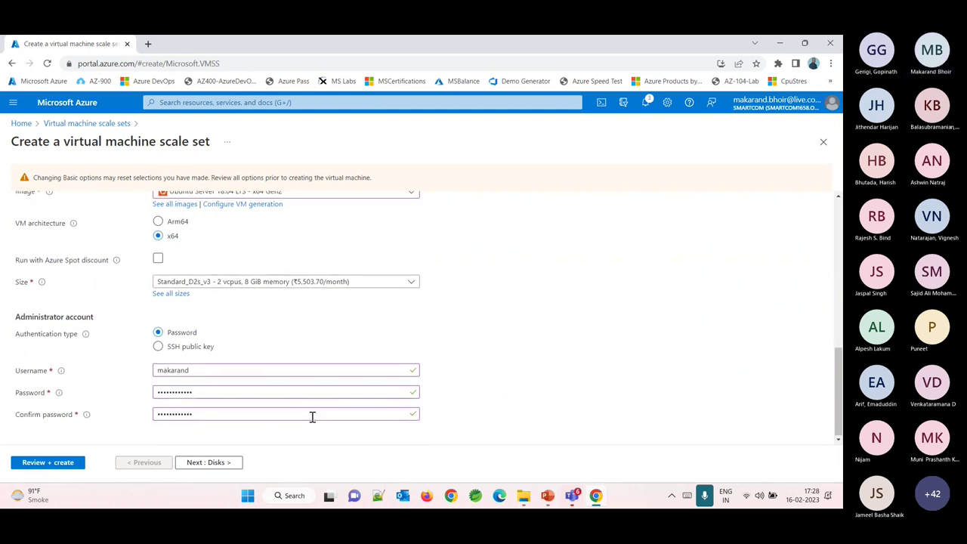
scroll(312, 416, up, 10)
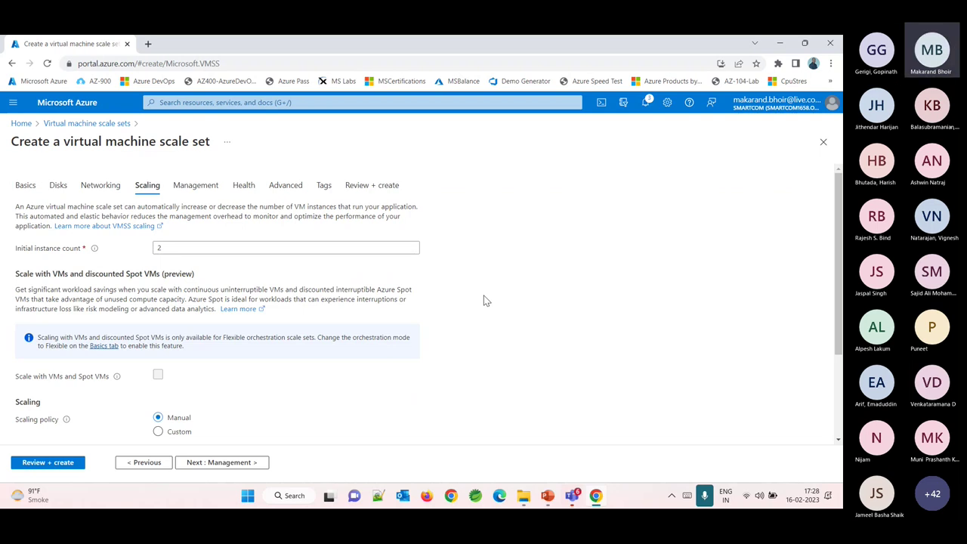
Replace the initial instance count of 2 with 1.
scroll(484, 297, down, 2)
scroll(484, 297, up, 2)
double_click(202, 249)
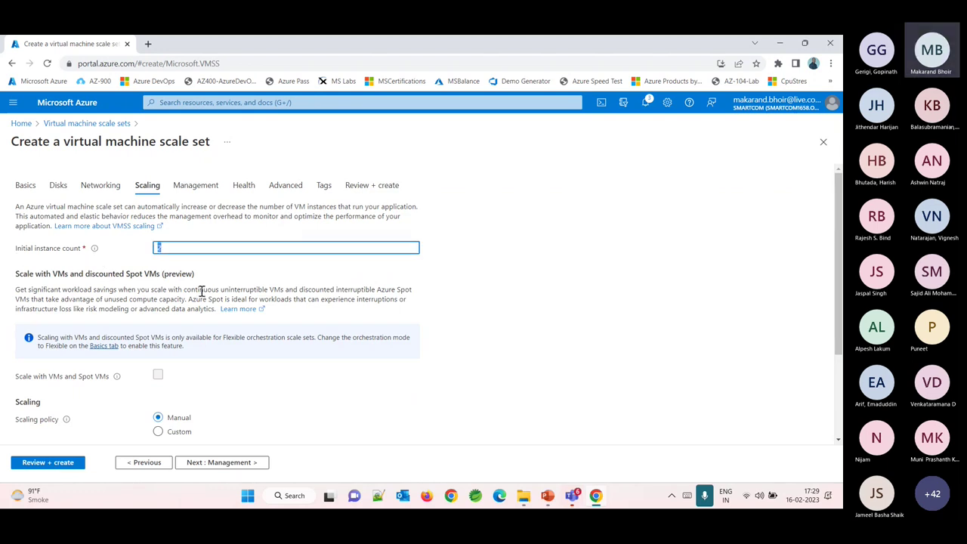
text(1)
scroll(393, 268, down, 1)
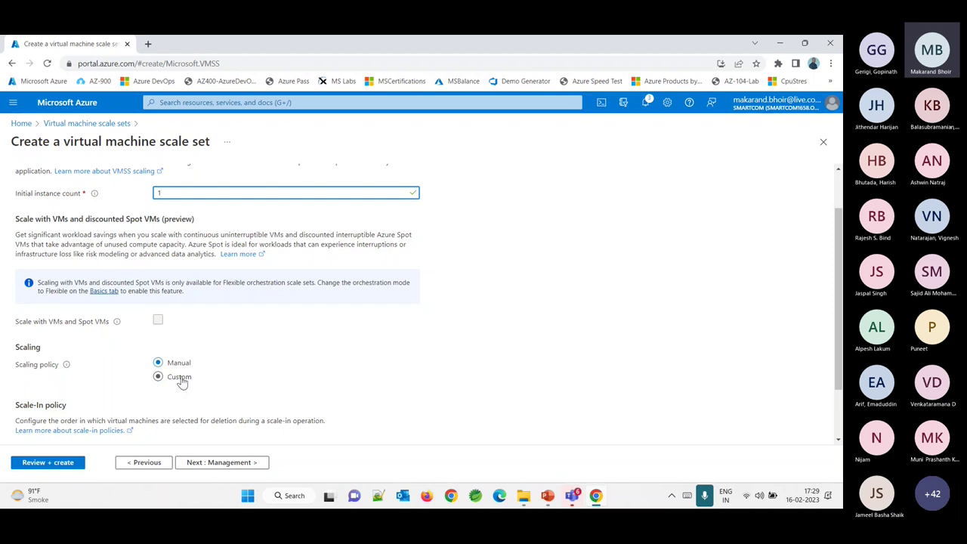
scroll(265, 339, down, 1)
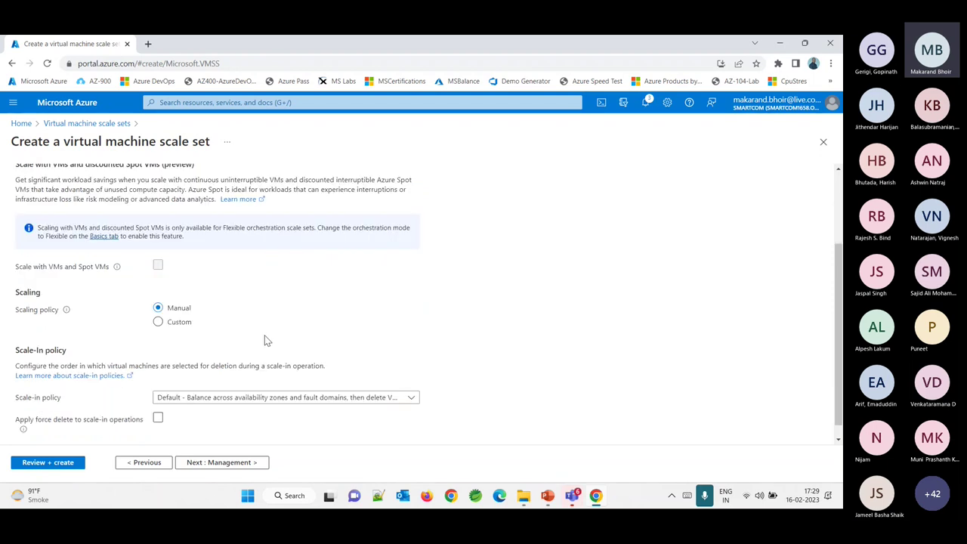
click(161, 311)
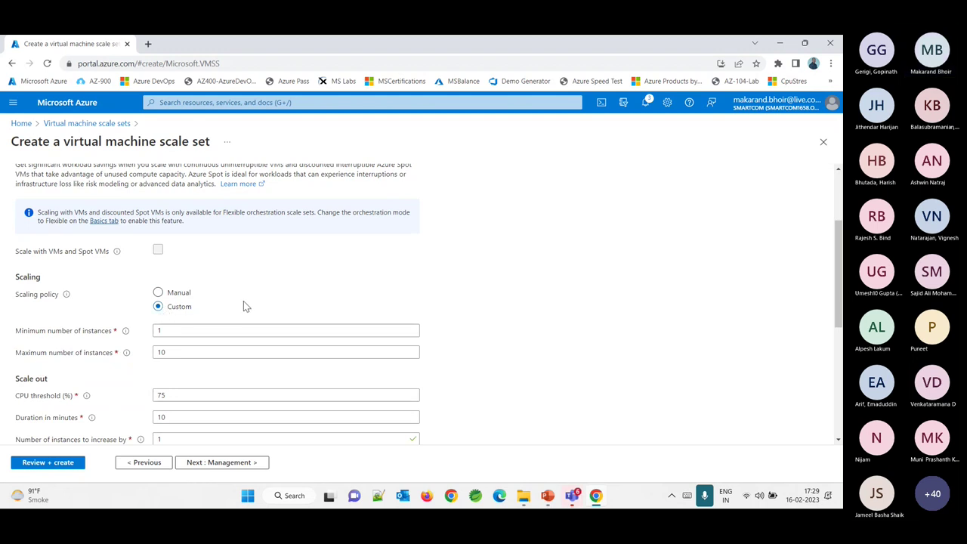
scroll(244, 306, down, 1)
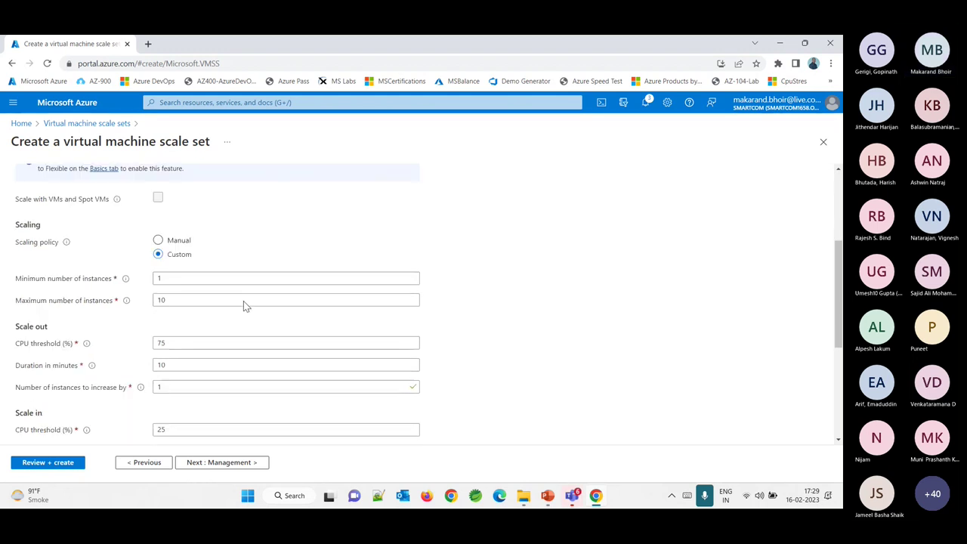
double_click(178, 276)
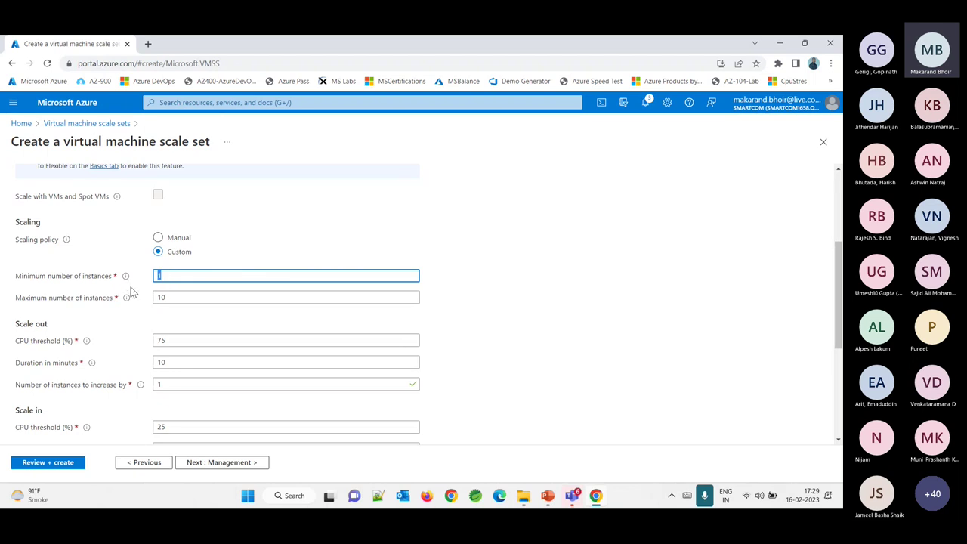
double_click(194, 297)
text(3)
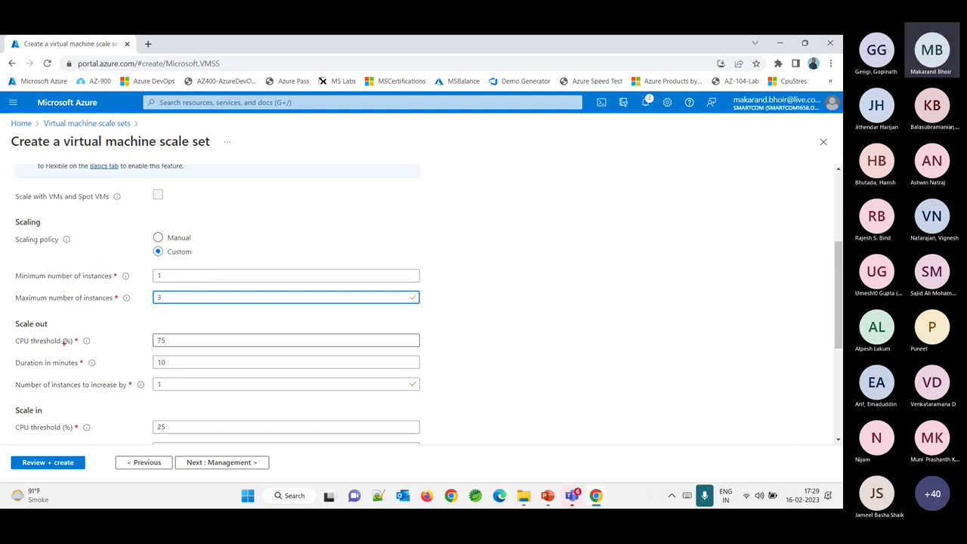
mouse_move(5, 309)
mouse_down()
mouse_move(26, 325)
mouse_move(254, 393)
mouse_move(456, 401)
mouse_move(437, 401)
mouse_up()
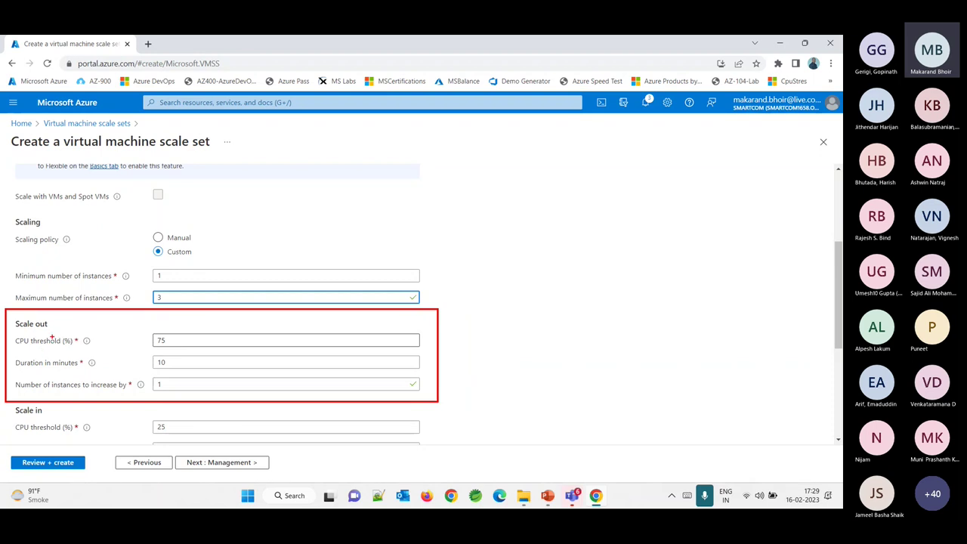
drag(51, 337, 99, 296)
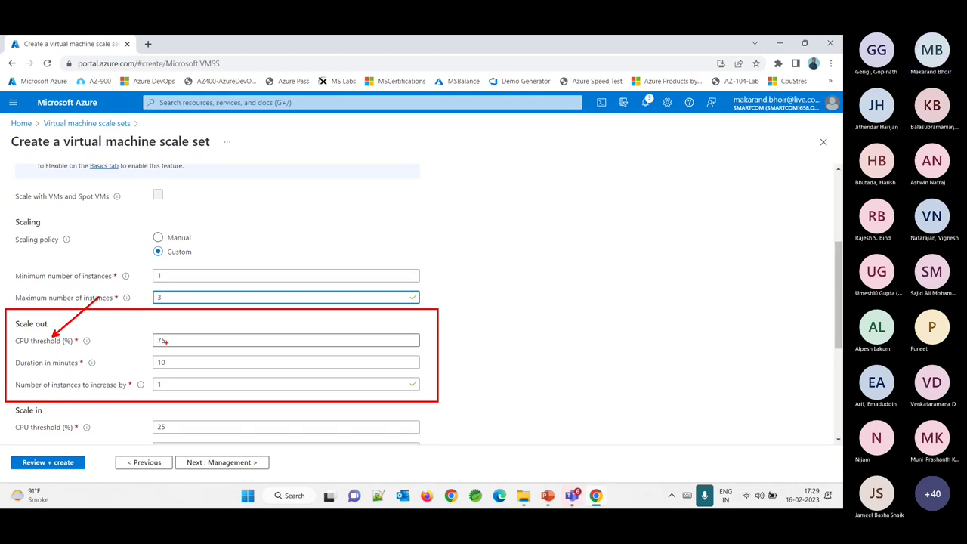
drag(167, 339, 189, 327)
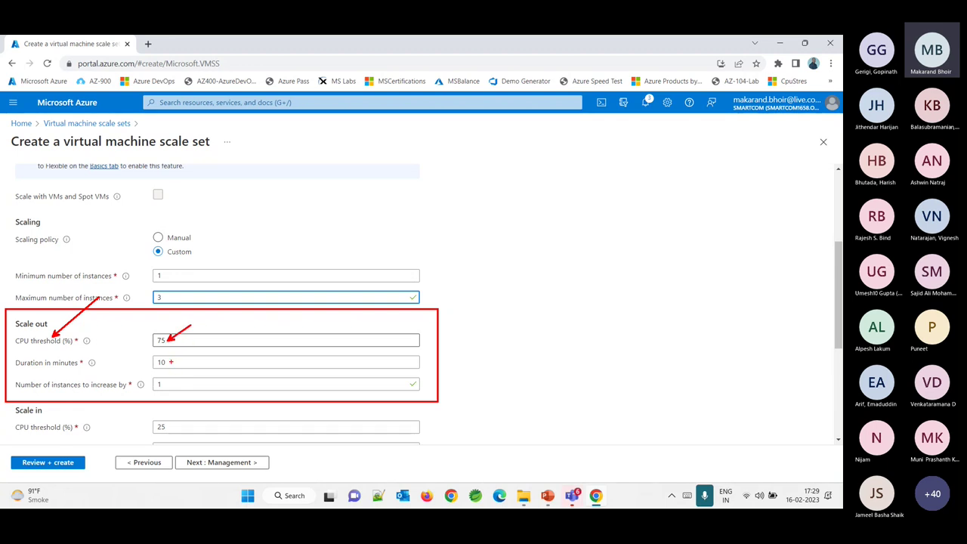
drag(169, 363, 194, 349)
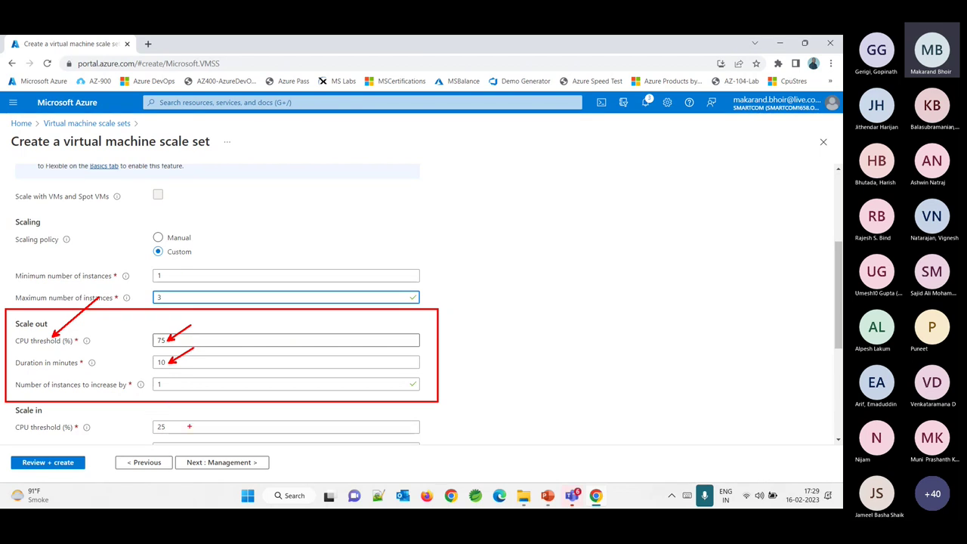
drag(166, 384, 184, 371)
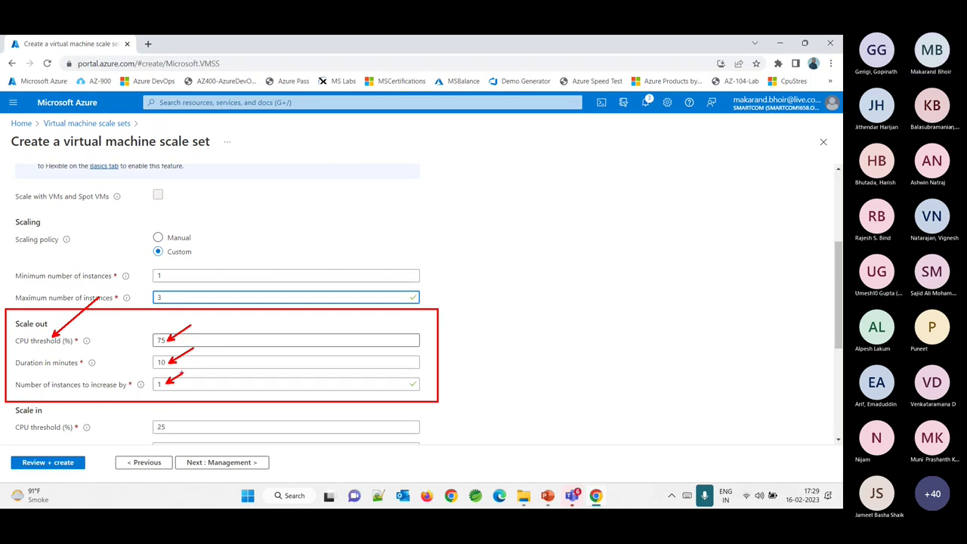
drag(181, 360, 117, 365)
Try a scale-out duration of 2 to trigger the 5–60 minute validation error, then enter 5 minutes.
text(5)
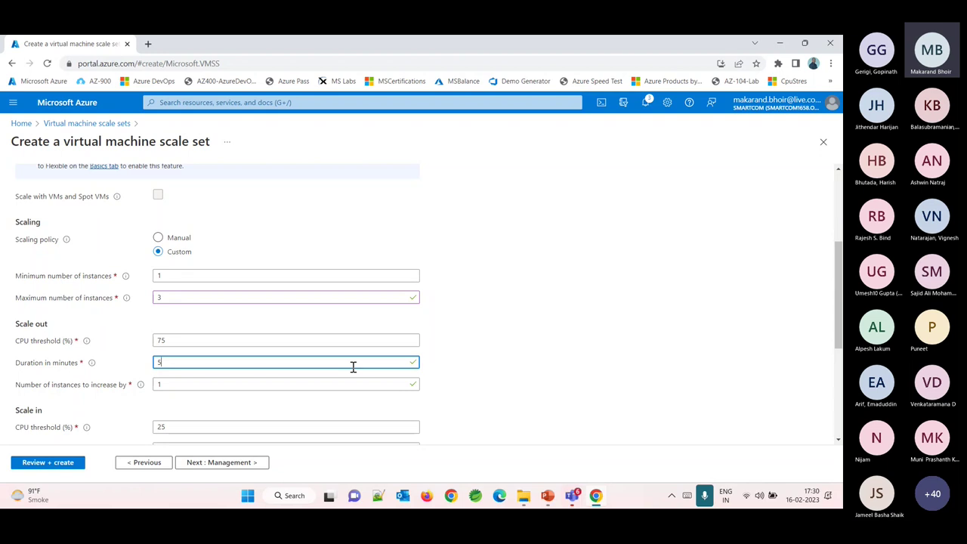
key(BackSpace)
text(2)
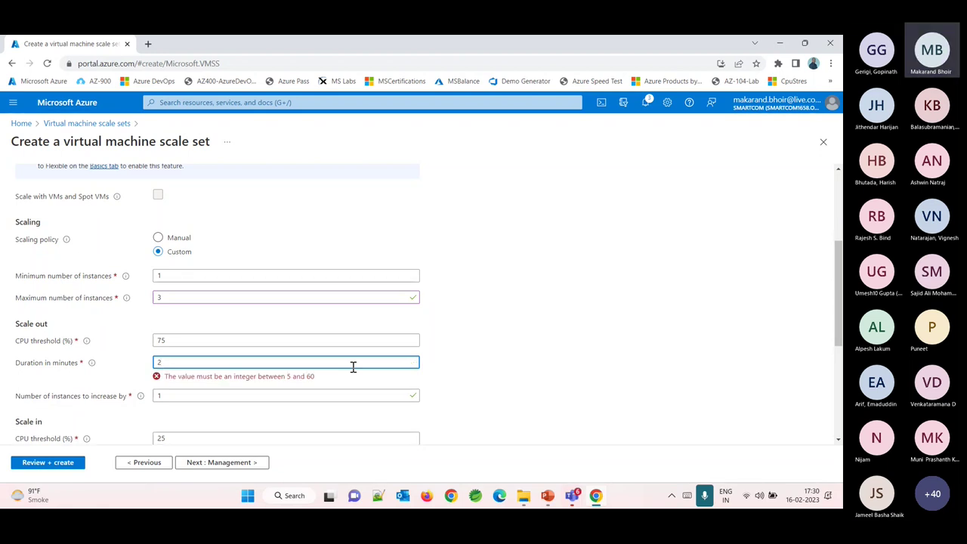
key(BackSpace)
text(5)
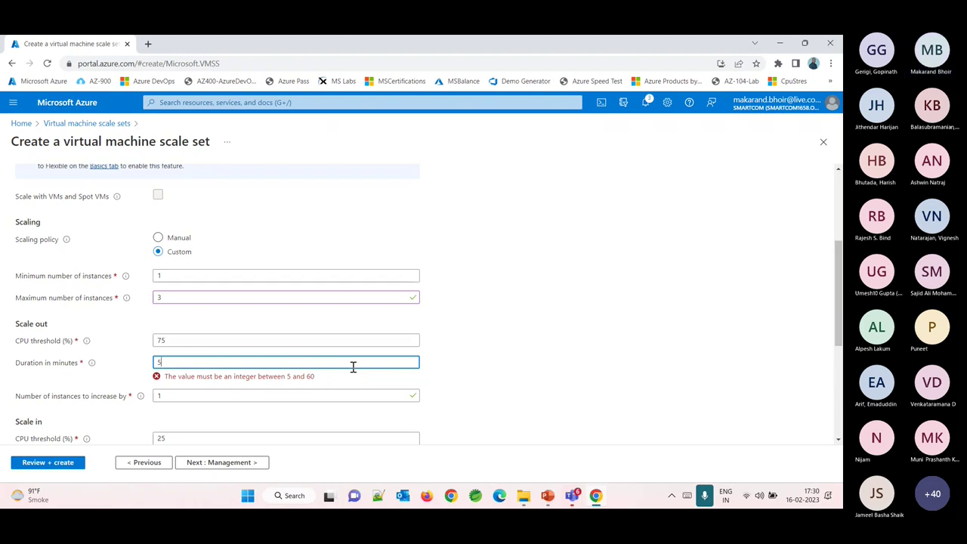
click(494, 381)
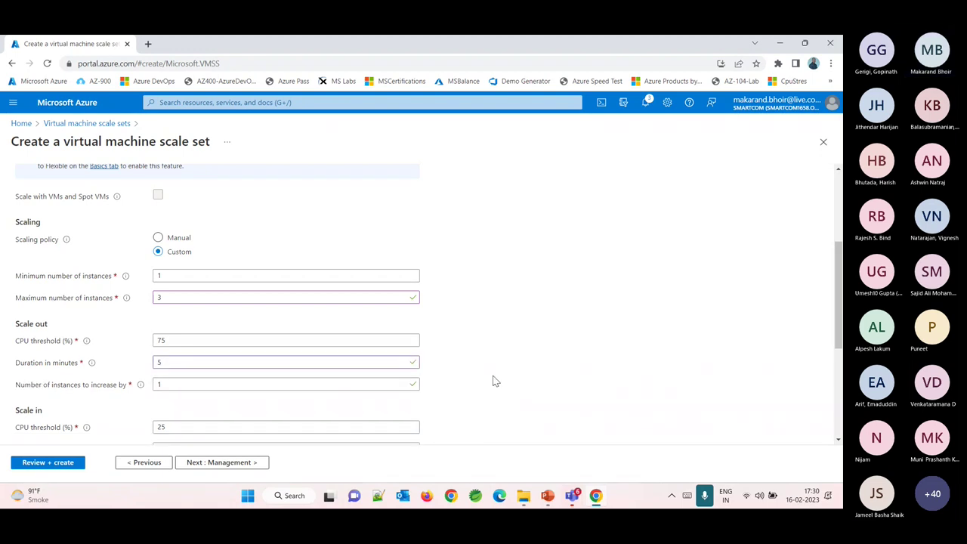
scroll(492, 381, down, 1)
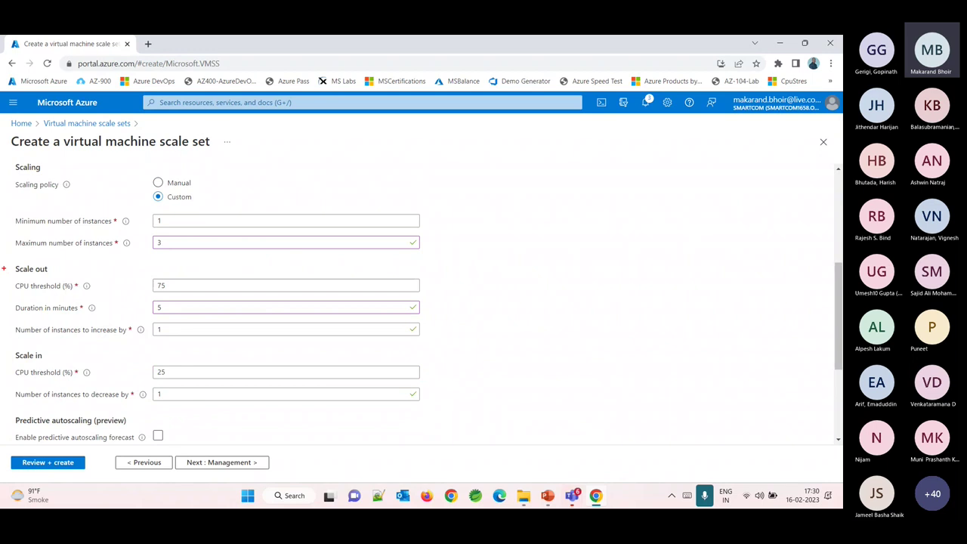
mouse_move(6, 259)
mouse_down()
mouse_move(295, 347)
mouse_move(459, 347)
mouse_up()
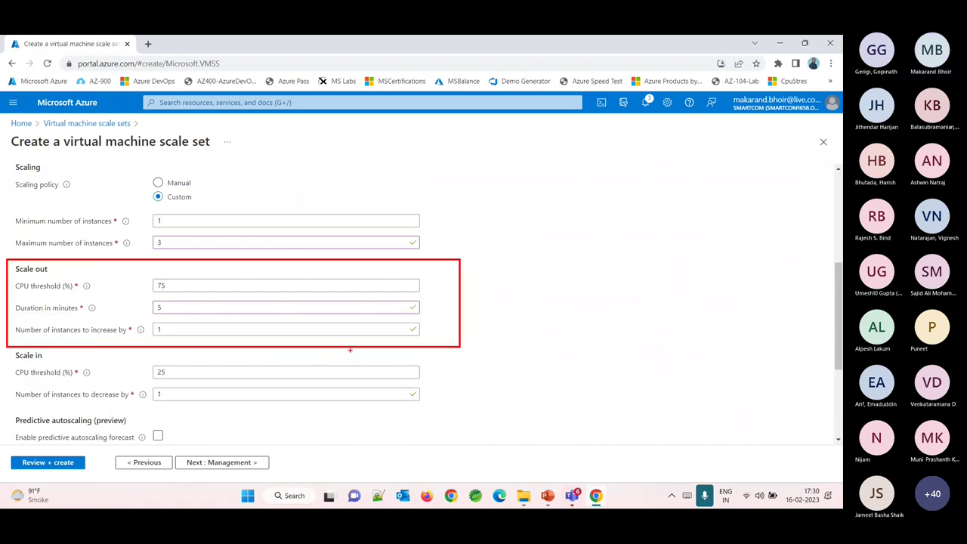
mouse_move(12, 351)
mouse_down()
mouse_move(243, 400)
mouse_move(475, 423)
mouse_up()
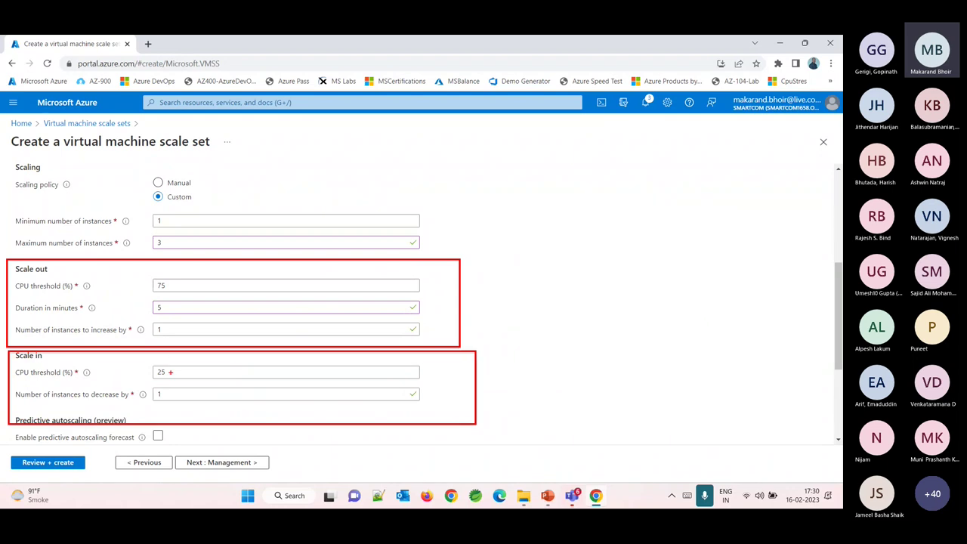
drag(175, 373, 198, 355)
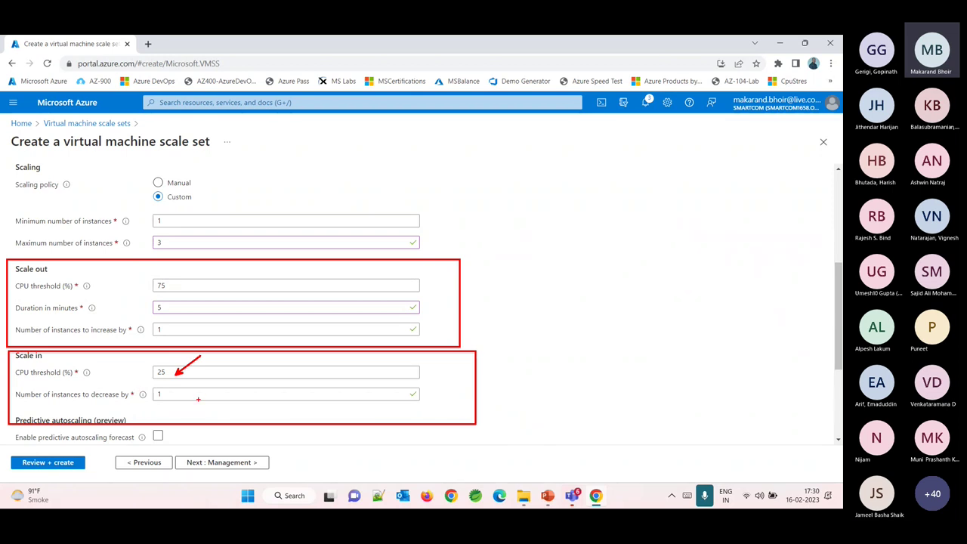
key(Escape)
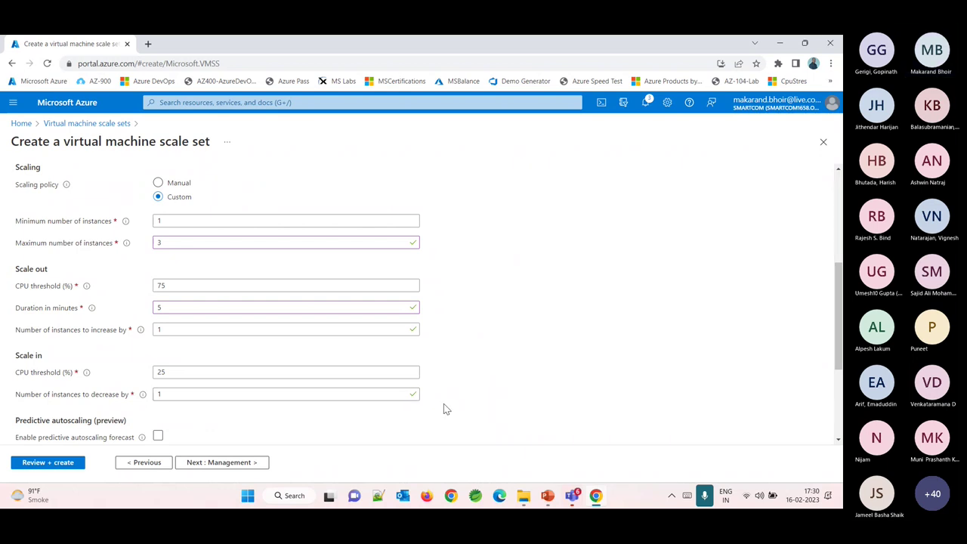
scroll(515, 393, down, 1)
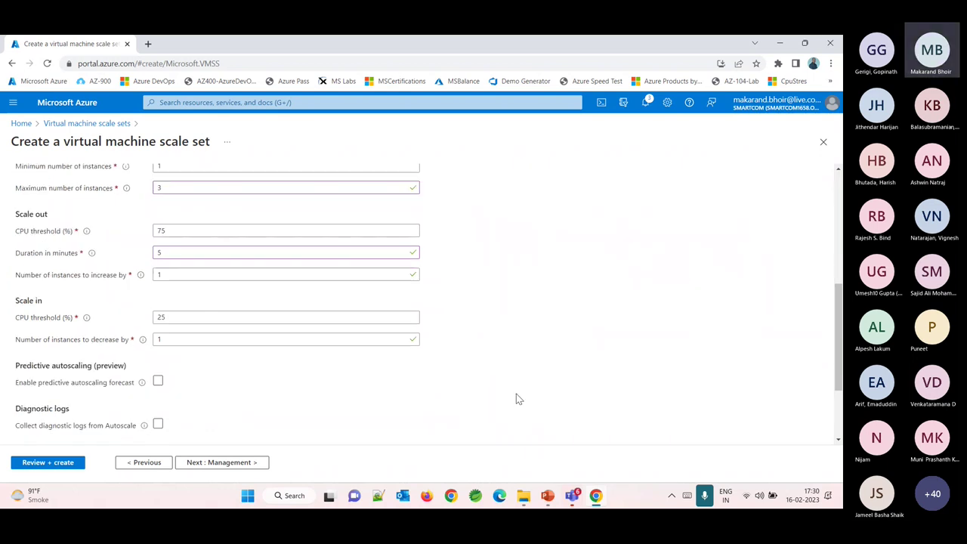
scroll(516, 393, down, 2)
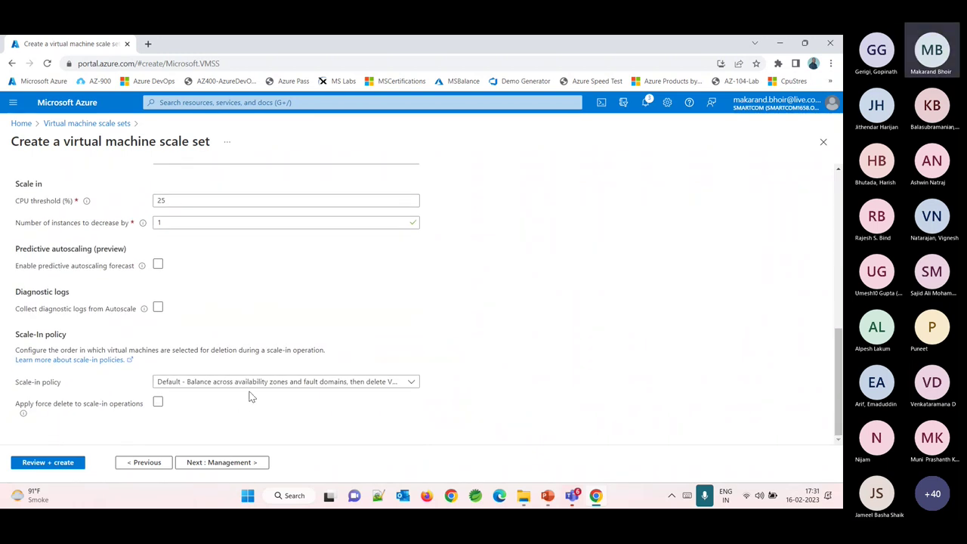
scroll(252, 395, up, 8)
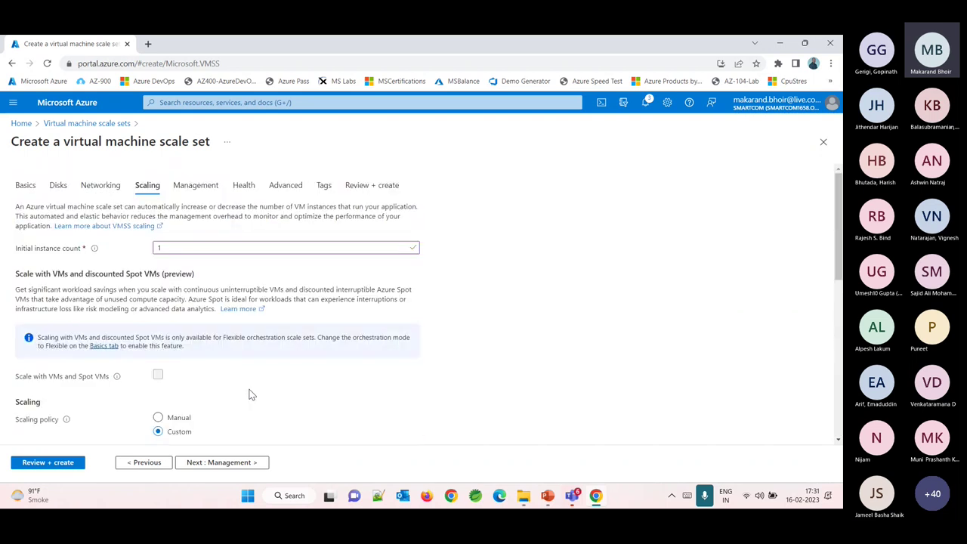
Add a tag named 'user' with the owner's name as value, then run Review + create validation.
click(324, 188)
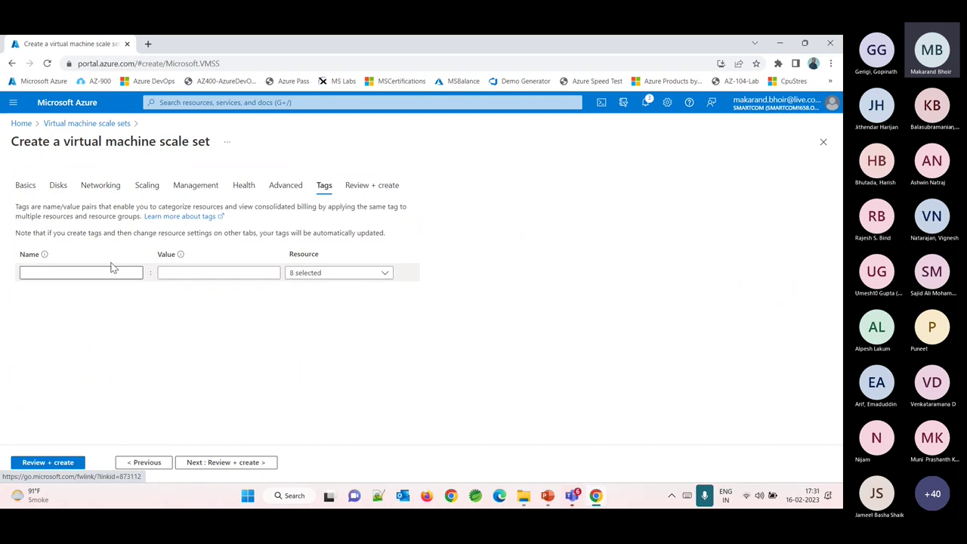
click(103, 270)
text(user)
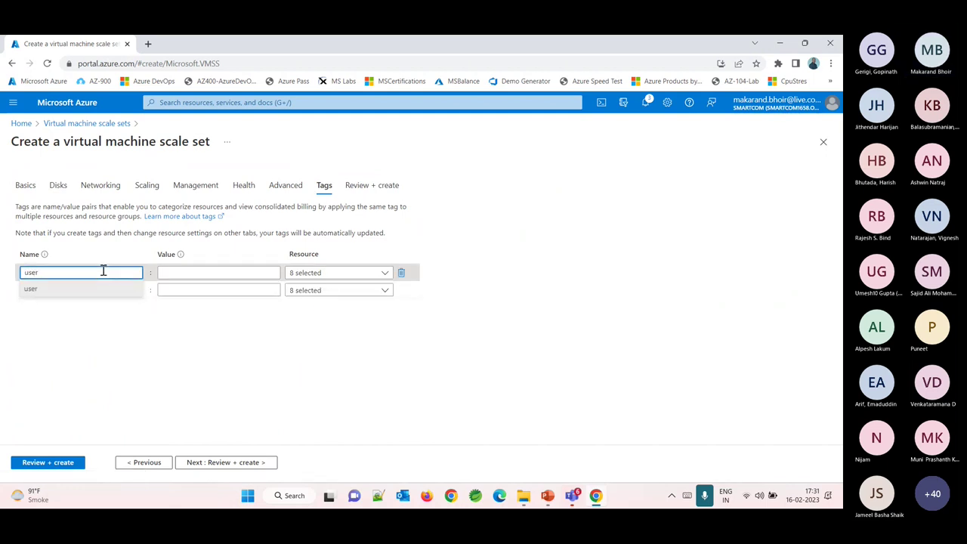
key(Tab)
text(makarand)
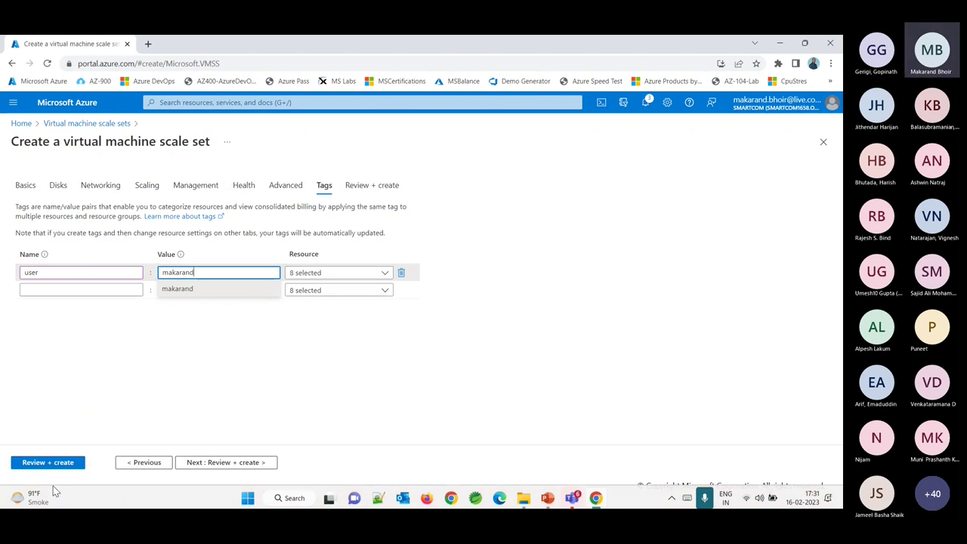
click(67, 464)
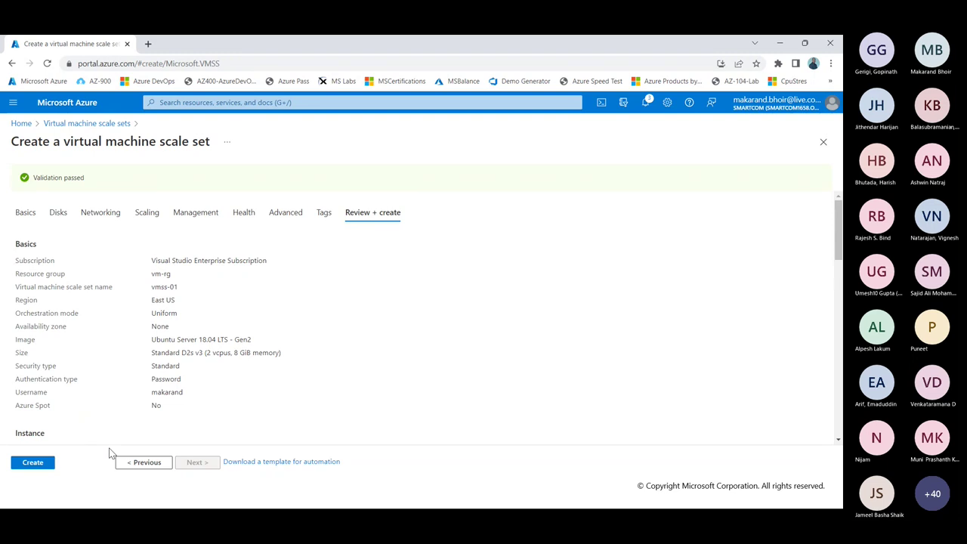
Create the vmss-01 scale set and wait for its deployment to show as in progress.
click(32, 465)
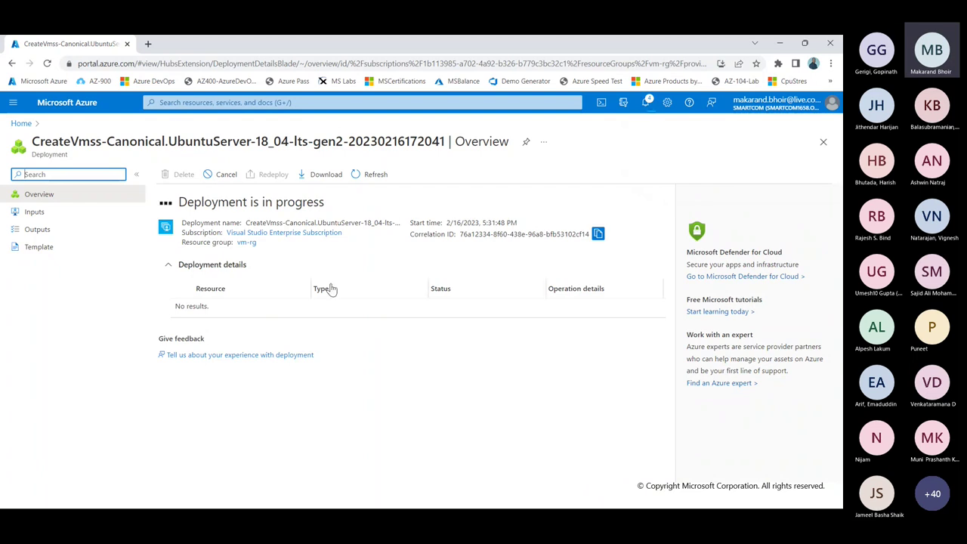
key(alt+Tab)
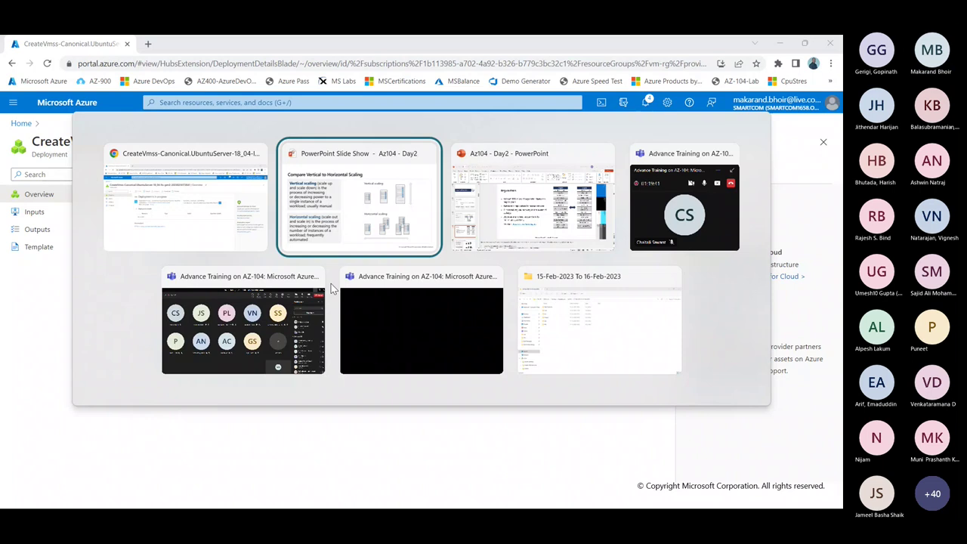
Step through the slide show to the Configure Virtual Machine Extensions section slide.
key(Right)
key(Right)
key(Right)
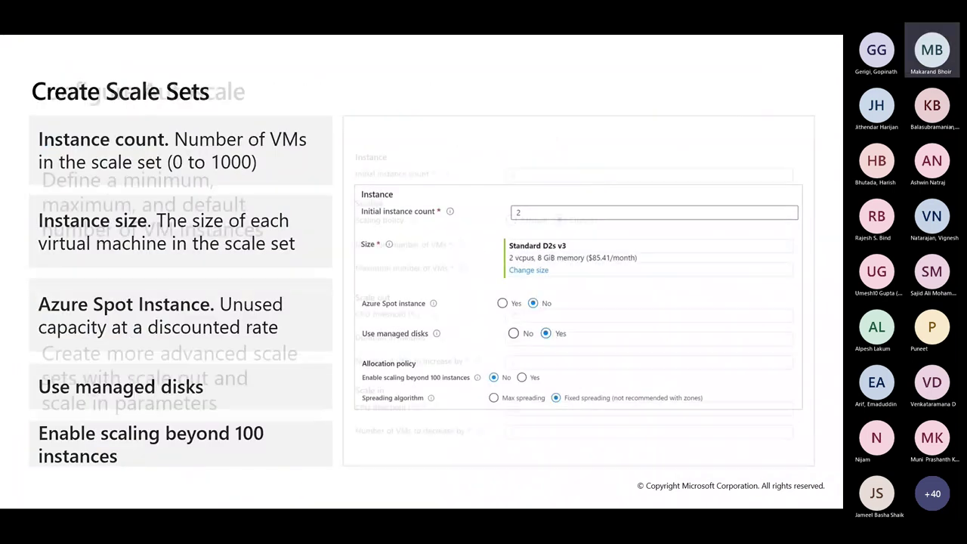
key(Right)
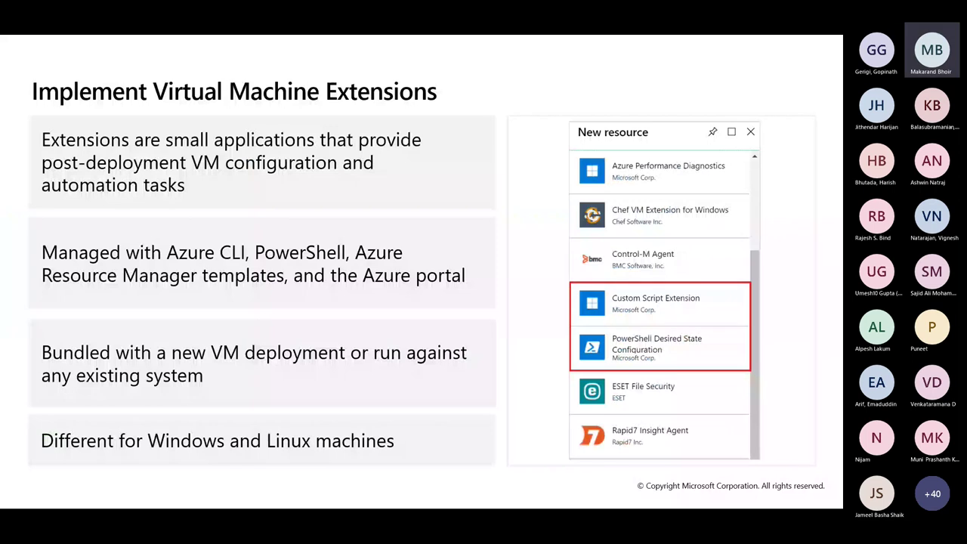
key(Left)
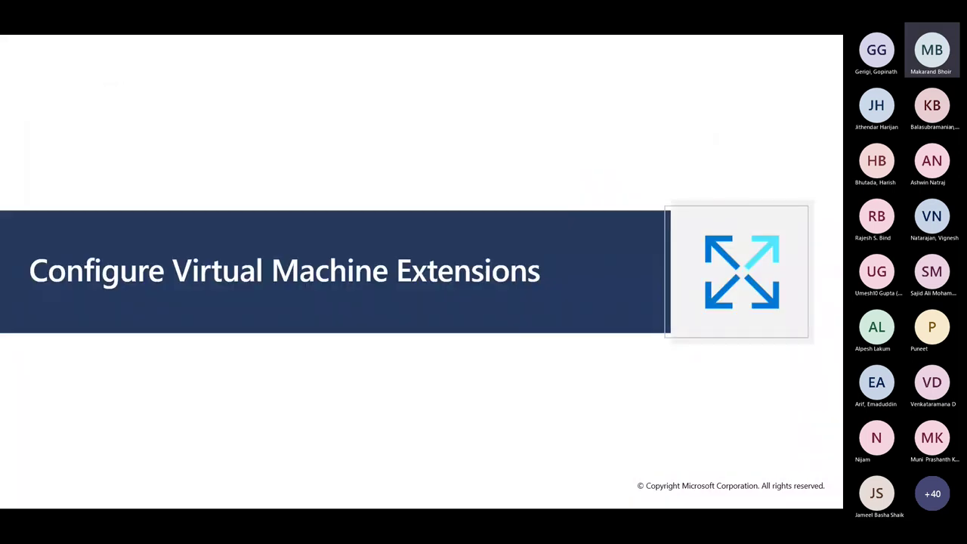
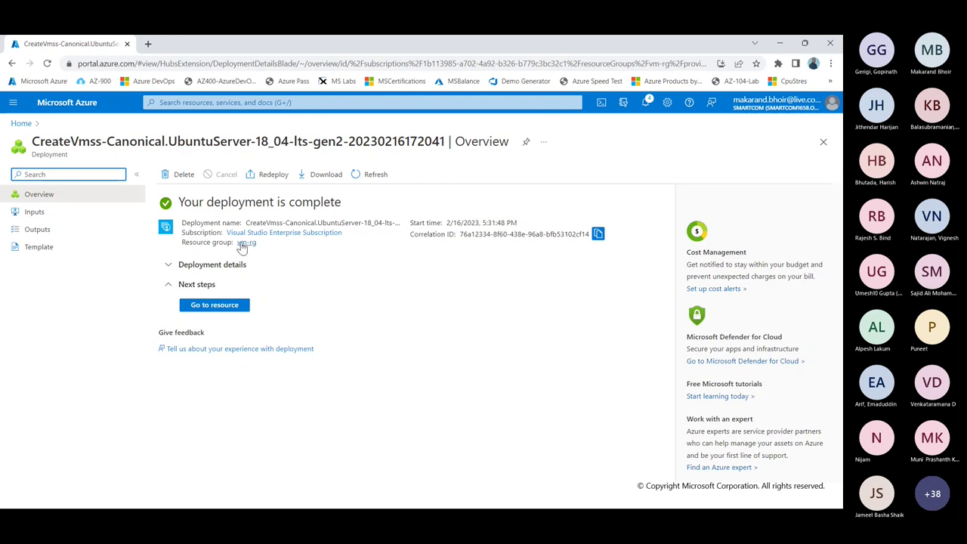
Go to the vmss-01 scale set resource and duplicate its page into a second browser tab.
click(216, 306)
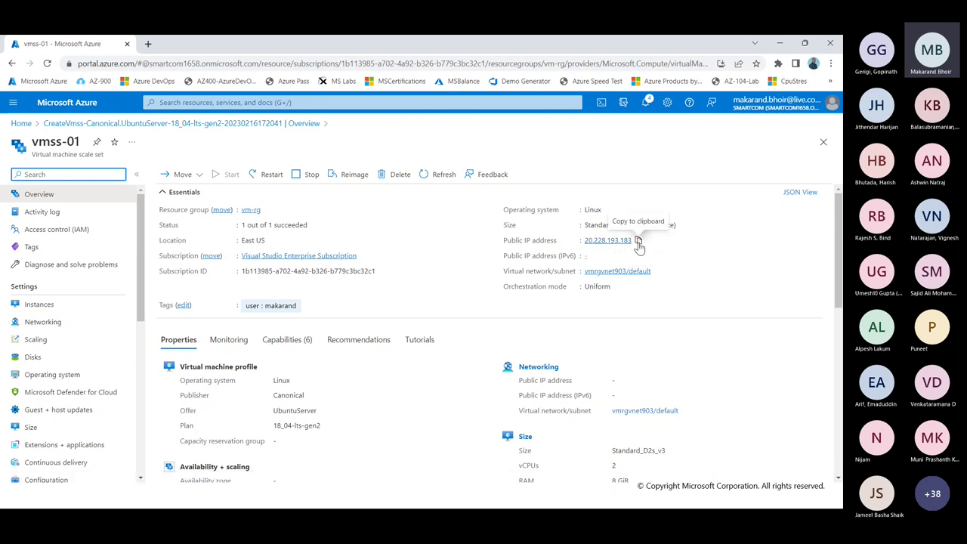
right_click(105, 48)
click(151, 127)
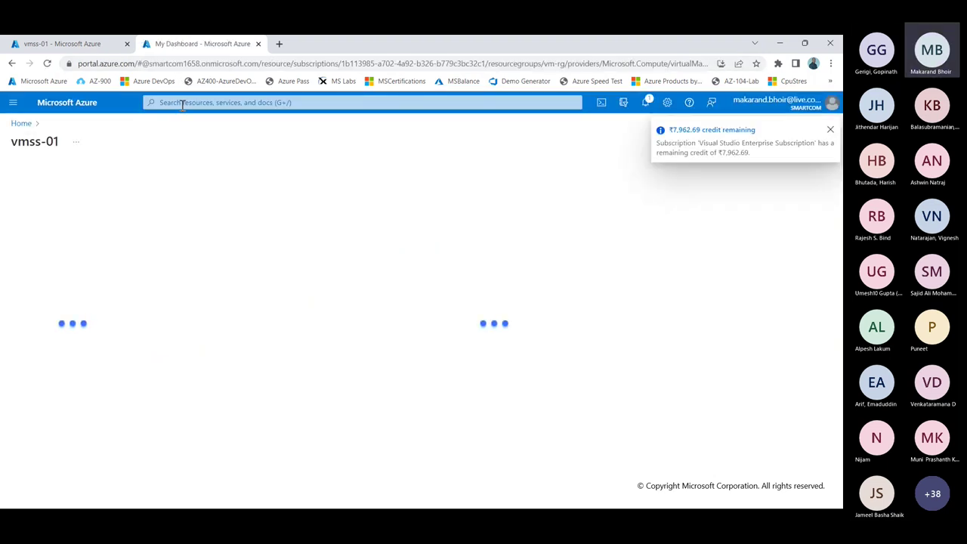
Search the portal for 'load', open Load balancers, and select lb-01.
click(181, 102)
text(lo)
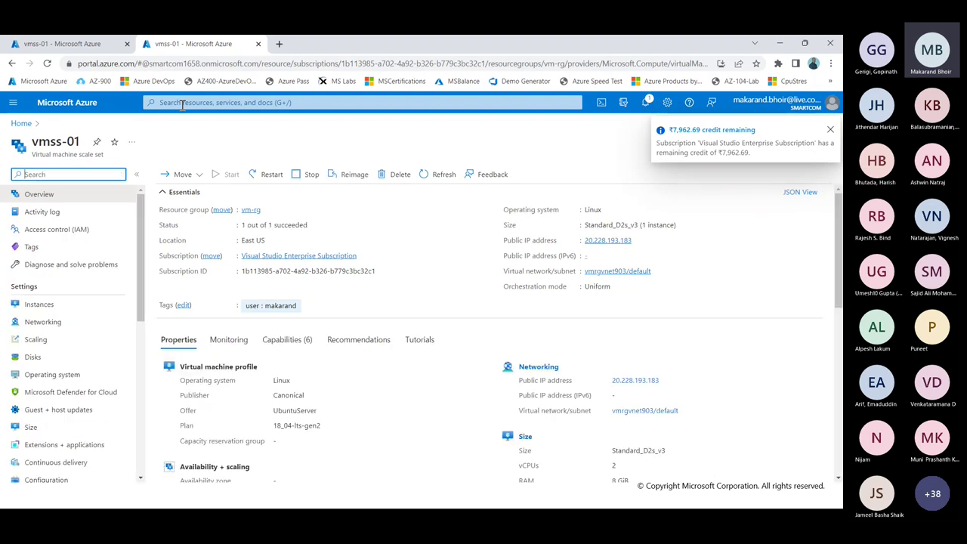
click(182, 102)
text(load)
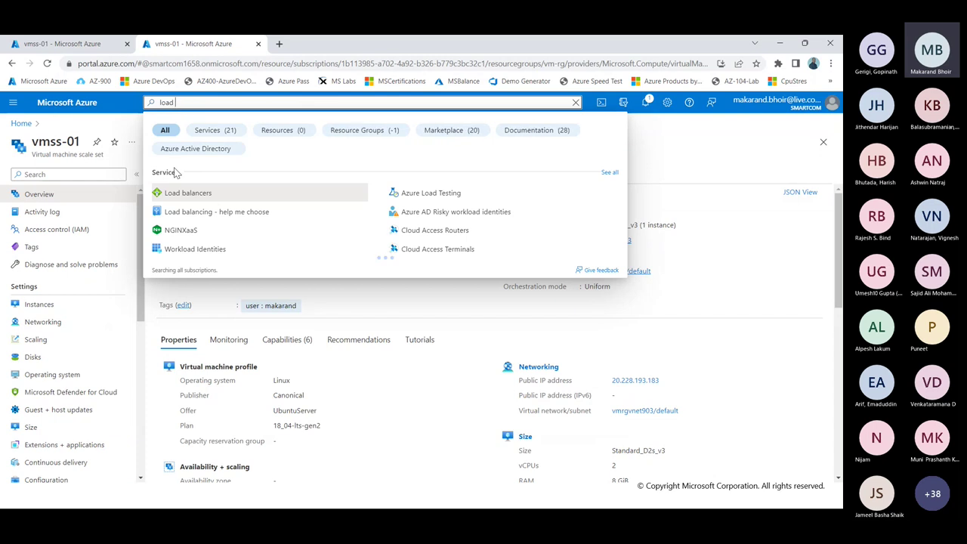
click(186, 193)
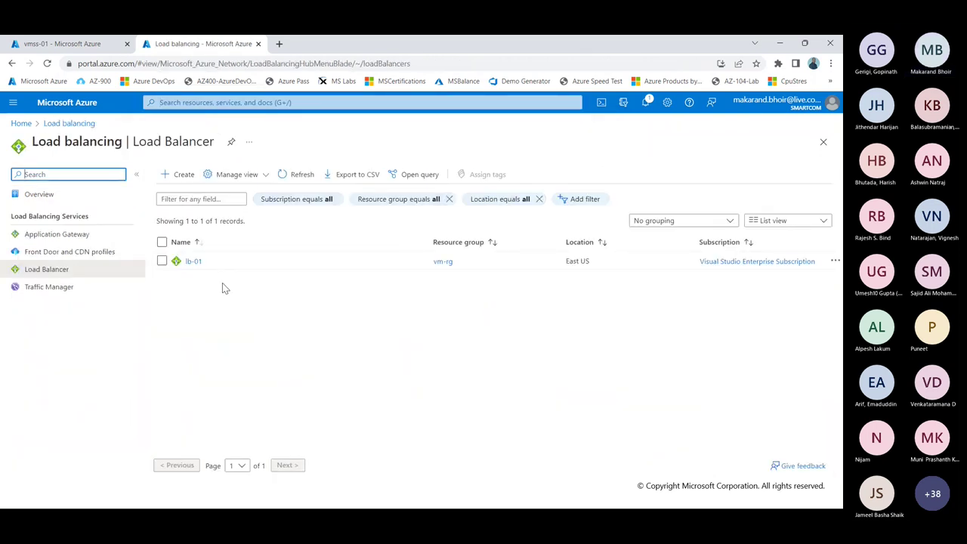
mouse_move(195, 268)
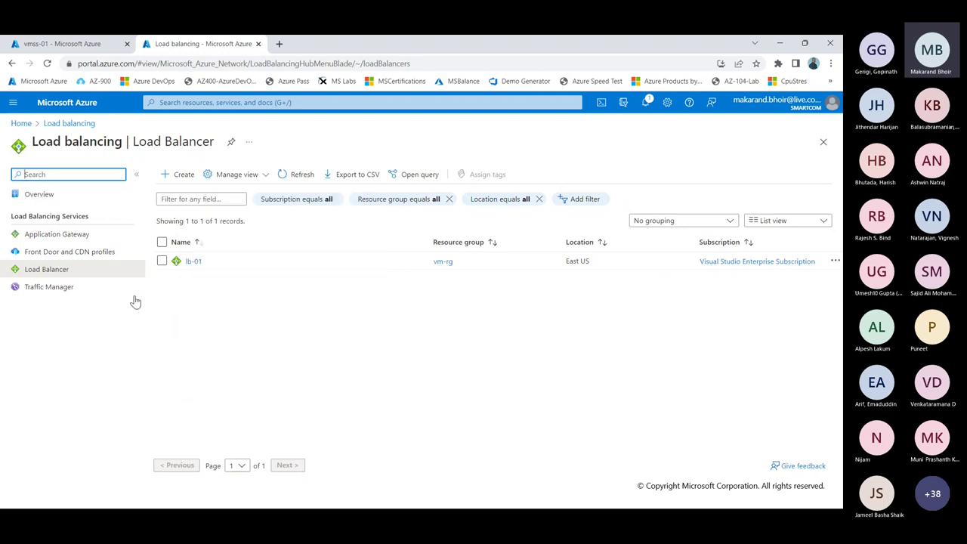
click(197, 263)
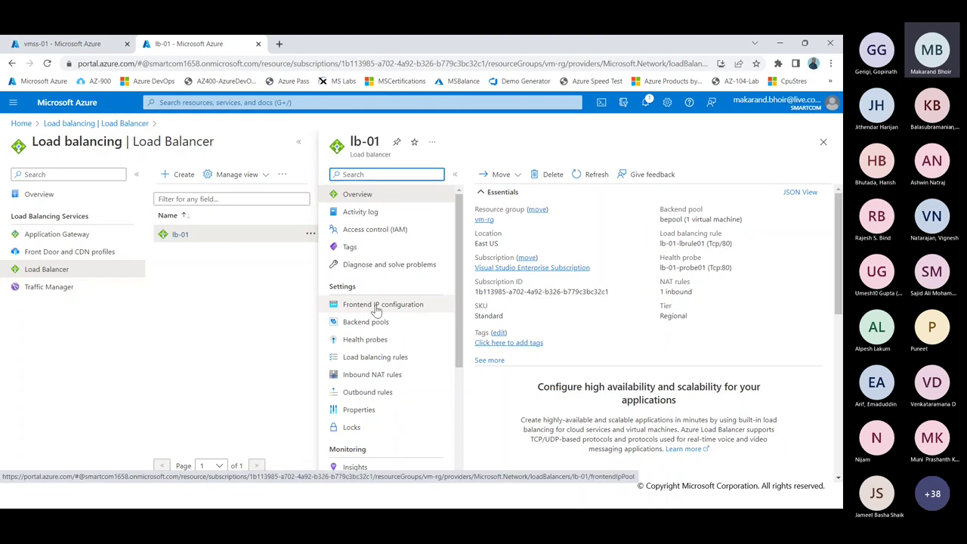
Highlight lb-01's frontend IP 20.228.193.183 and match it to vmss-01's public IP.
click(397, 309)
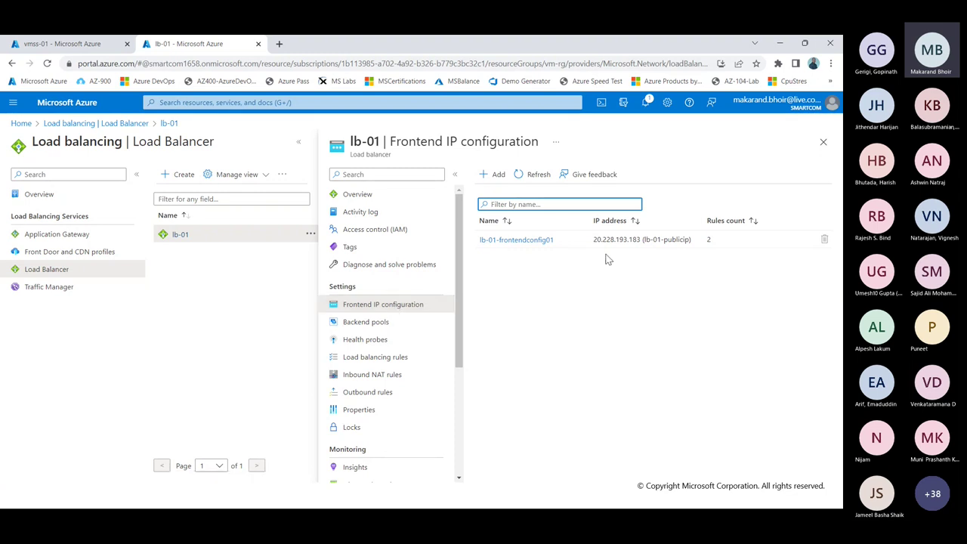
drag(596, 242, 642, 240)
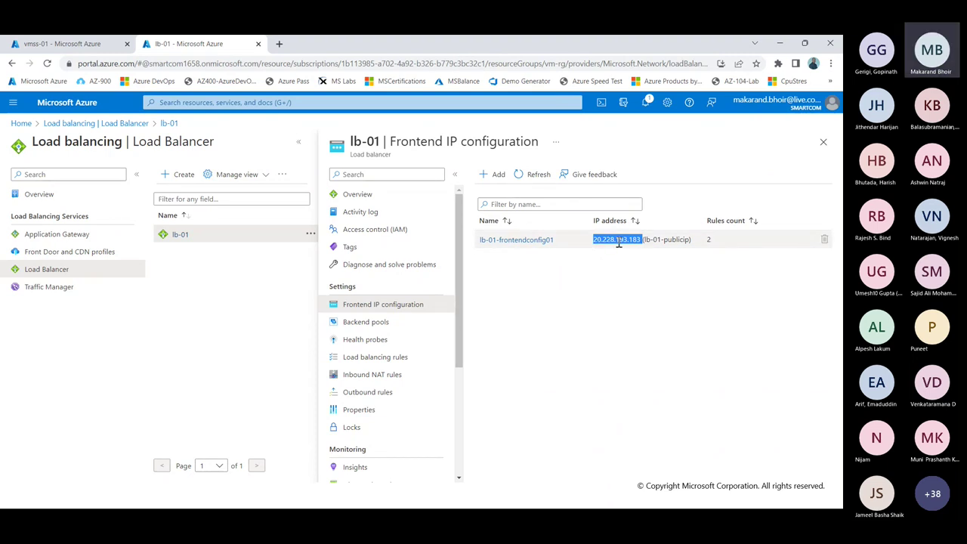
click(49, 47)
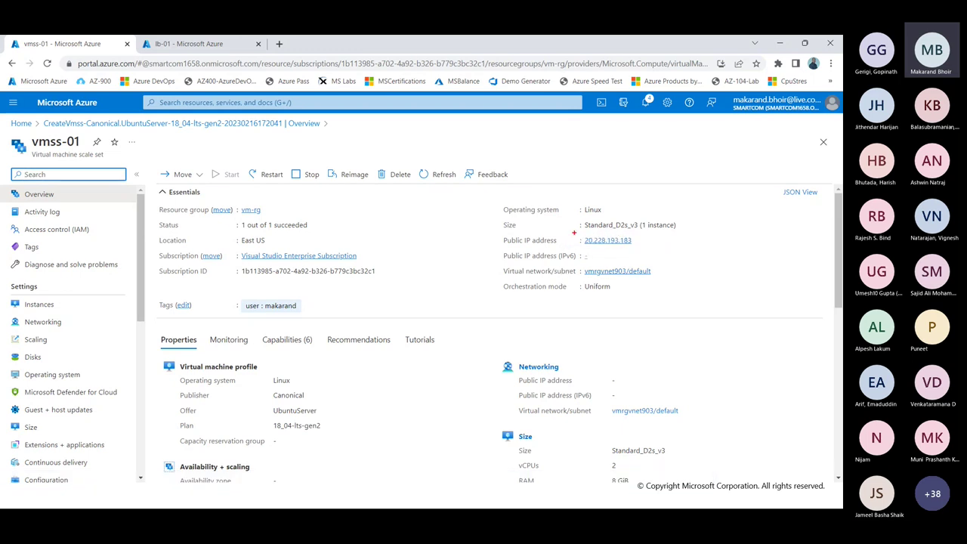
mouse_move(574, 232)
mouse_down()
mouse_move(654, 249)
mouse_move(671, 214)
mouse_up()
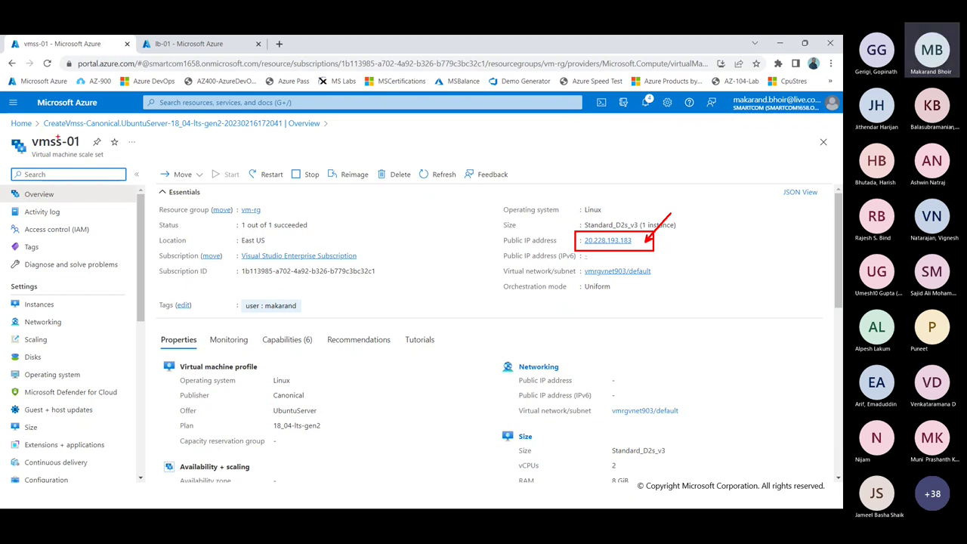
drag(58, 137, 103, 96)
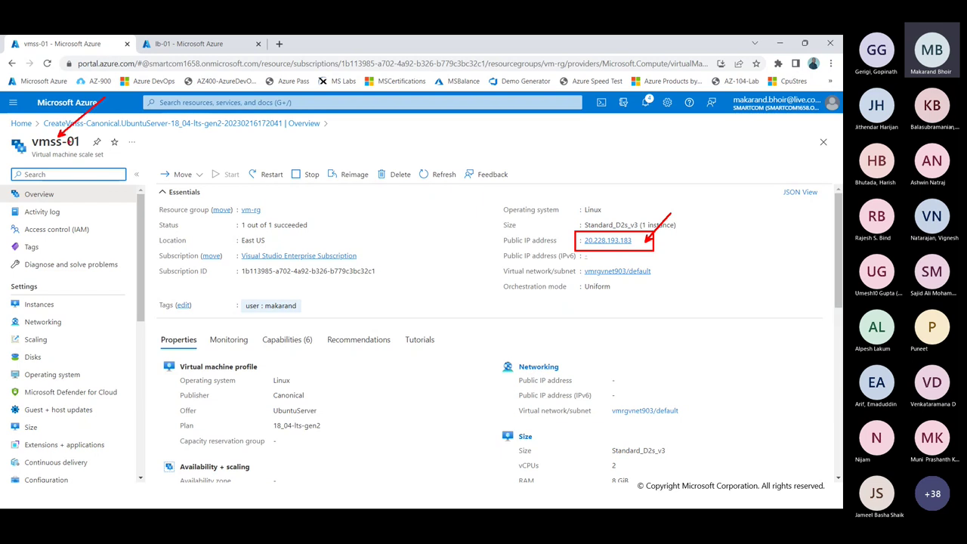
key(Escape)
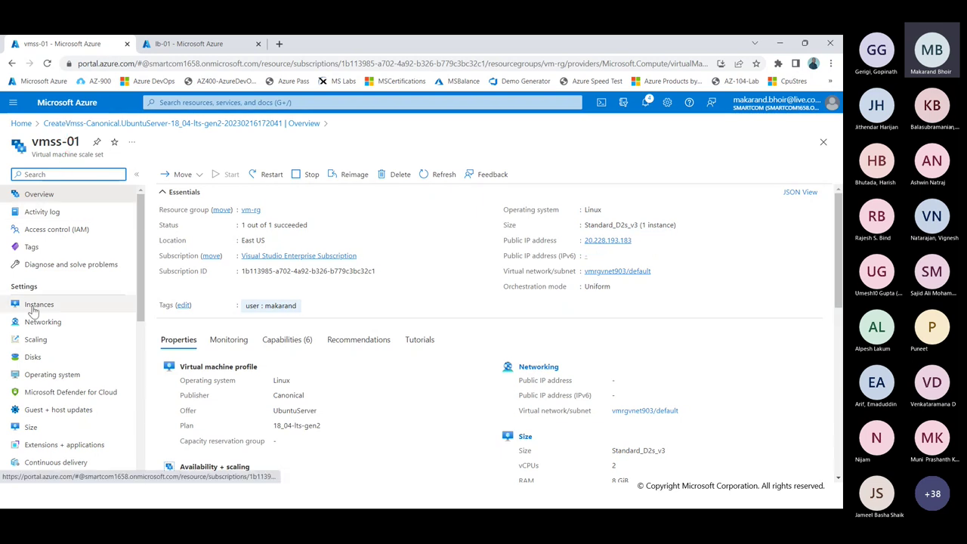
List vmss-01's instances and highlight the vmss-01_0 instance row.
click(35, 311)
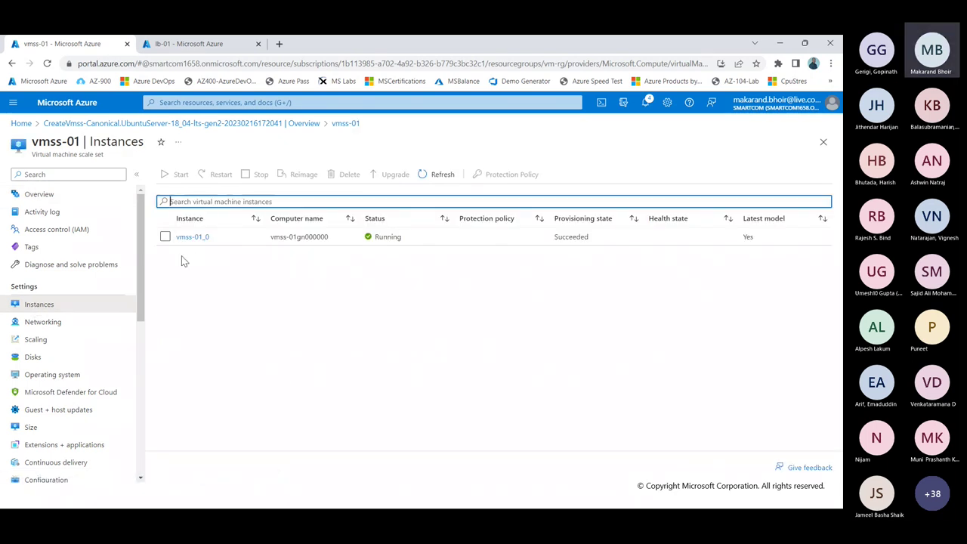
mouse_move(152, 223)
mouse_down()
mouse_move(491, 248)
mouse_move(833, 247)
mouse_up()
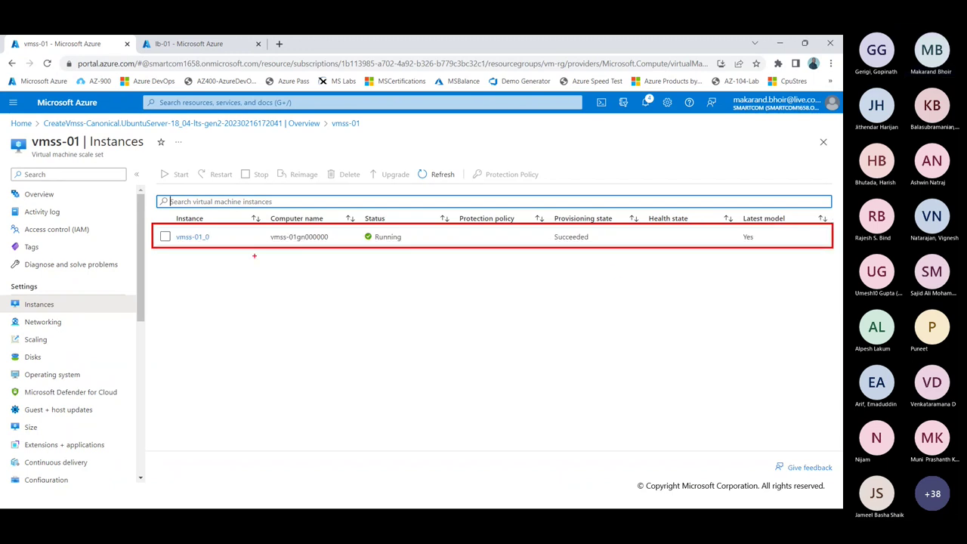
drag(246, 201, 202, 233)
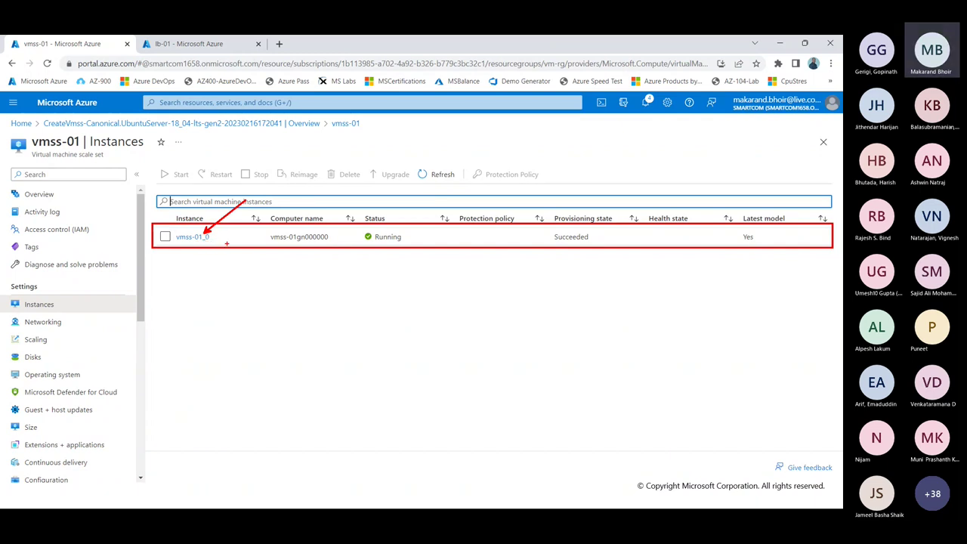
key(Escape)
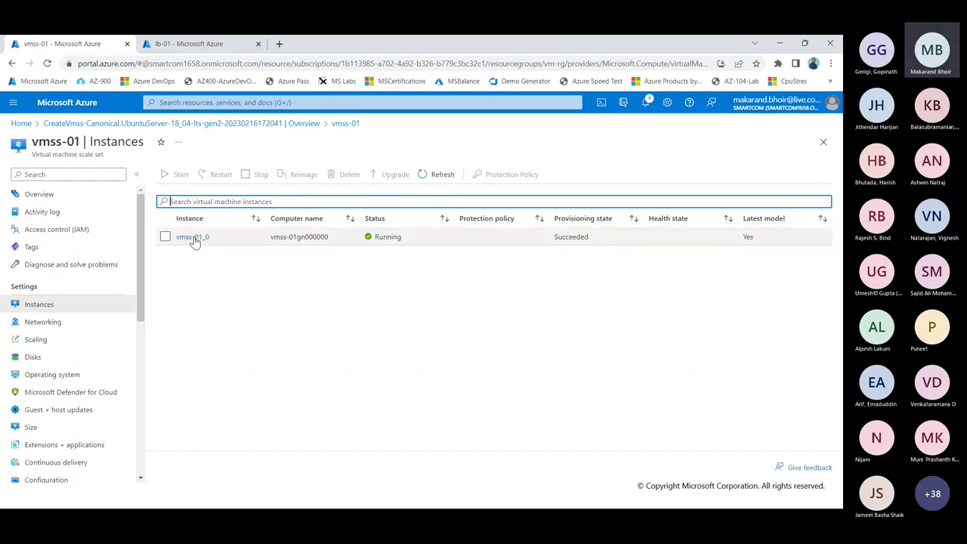
Open vmss-01_0 and mark its empty public IP and private IP 10.3.0.4.
click(194, 237)
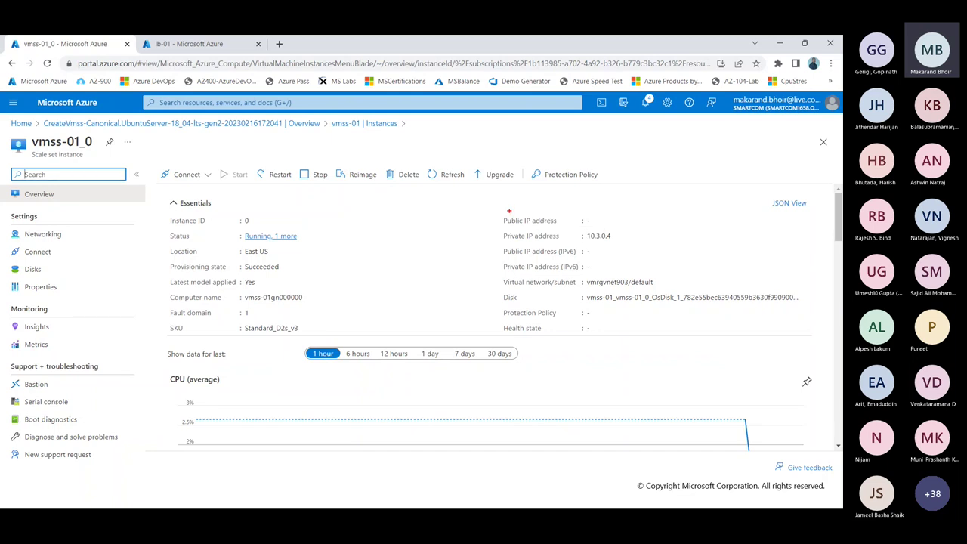
mouse_move(494, 207)
mouse_down()
mouse_move(591, 230)
mouse_move(638, 228)
mouse_up()
drag(616, 217, 660, 178)
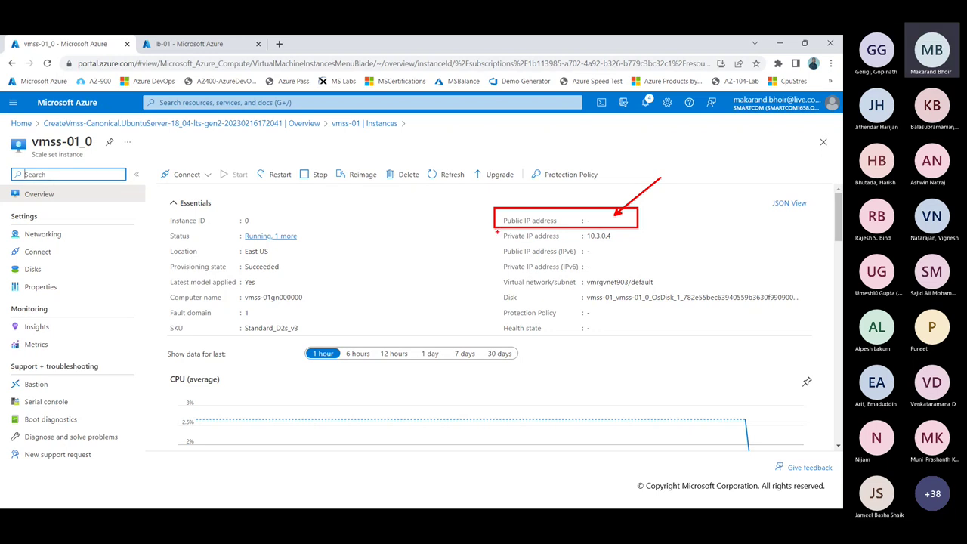
mouse_move(497, 232)
mouse_down()
mouse_move(646, 248)
mouse_move(675, 203)
mouse_up()
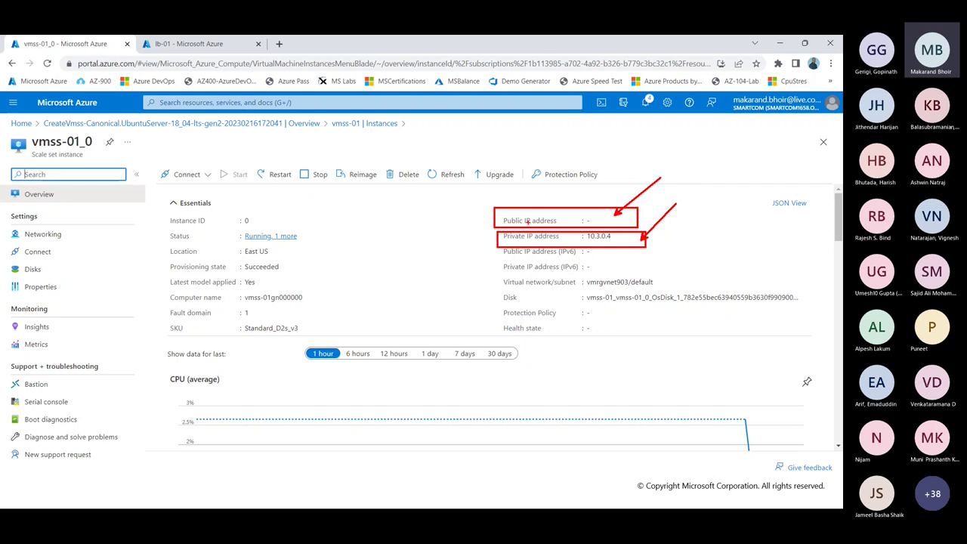
key(Escape)
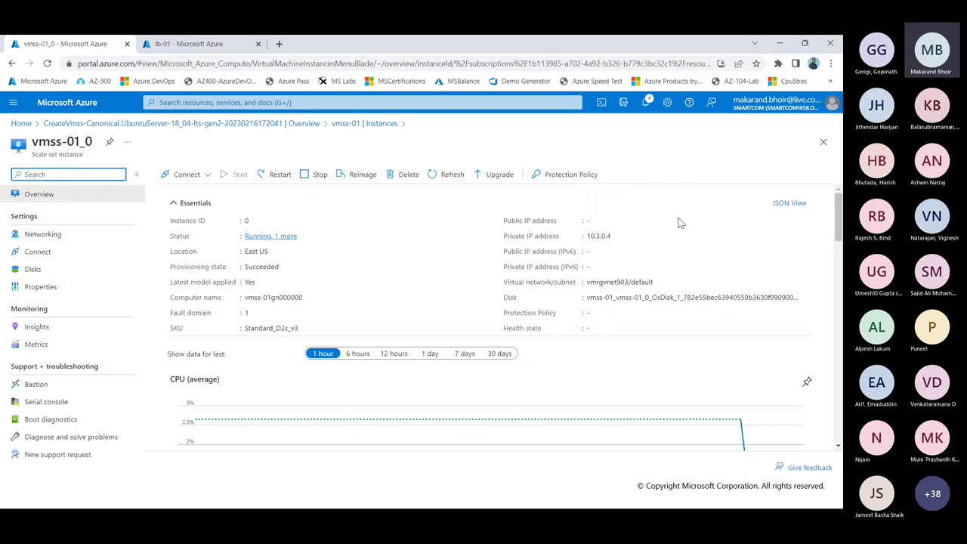
scroll(678, 222, down, 2)
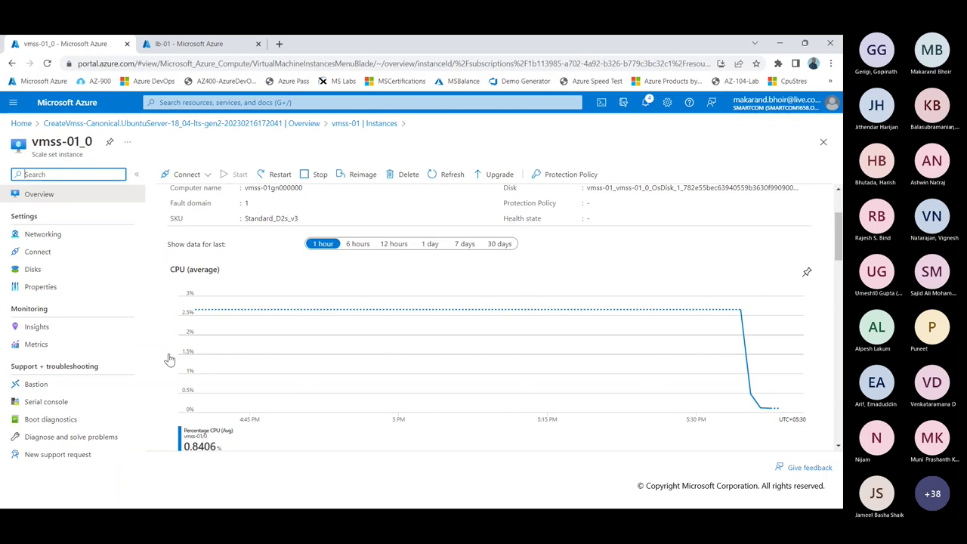
scroll(397, 355, up, 3)
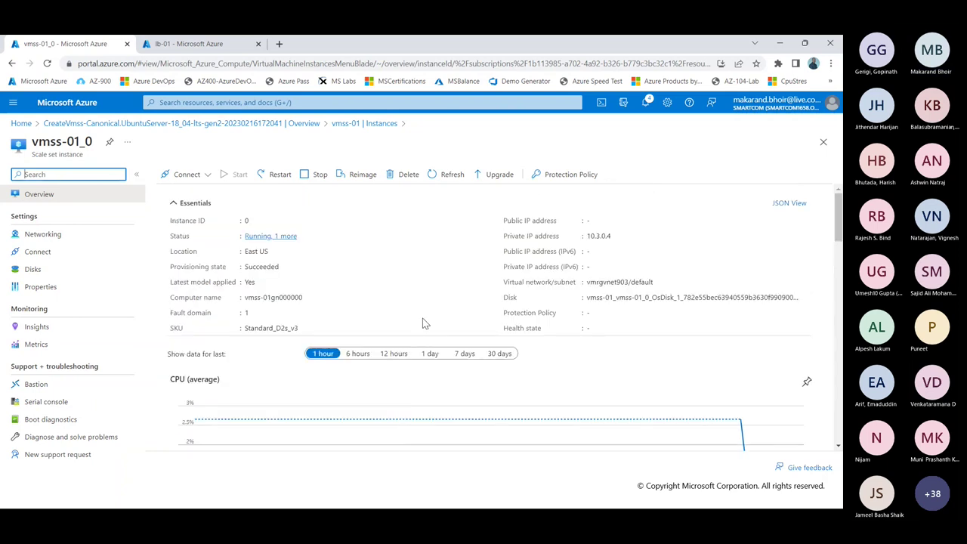
scroll(518, 335, down, 3)
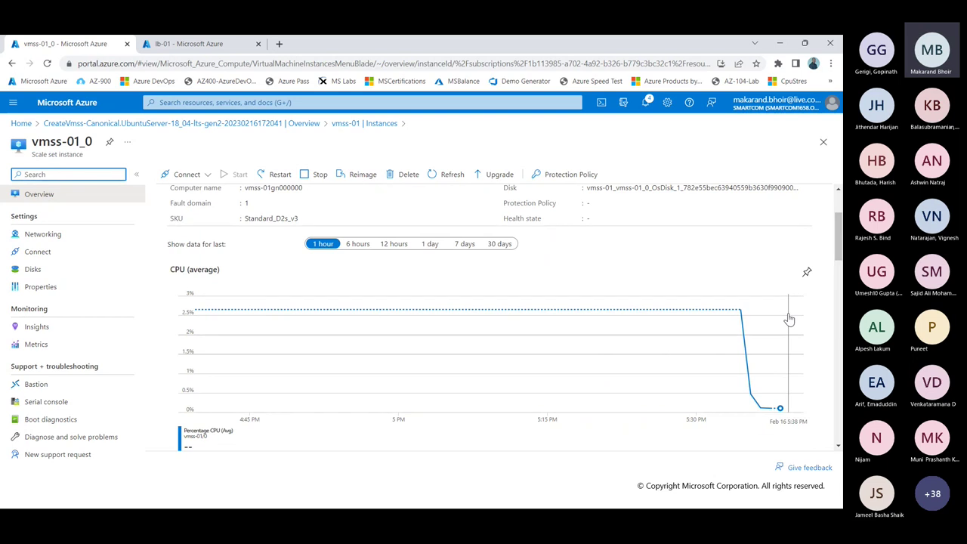
scroll(569, 395, up, 3)
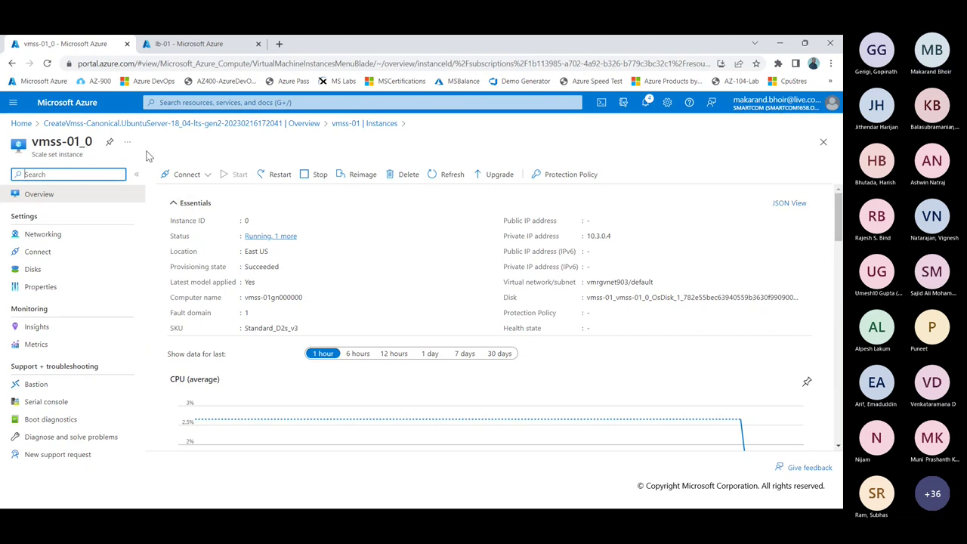
Navigate back through the deployment to vmss-01 and copy its public IP 20.228.193.183.
click(361, 124)
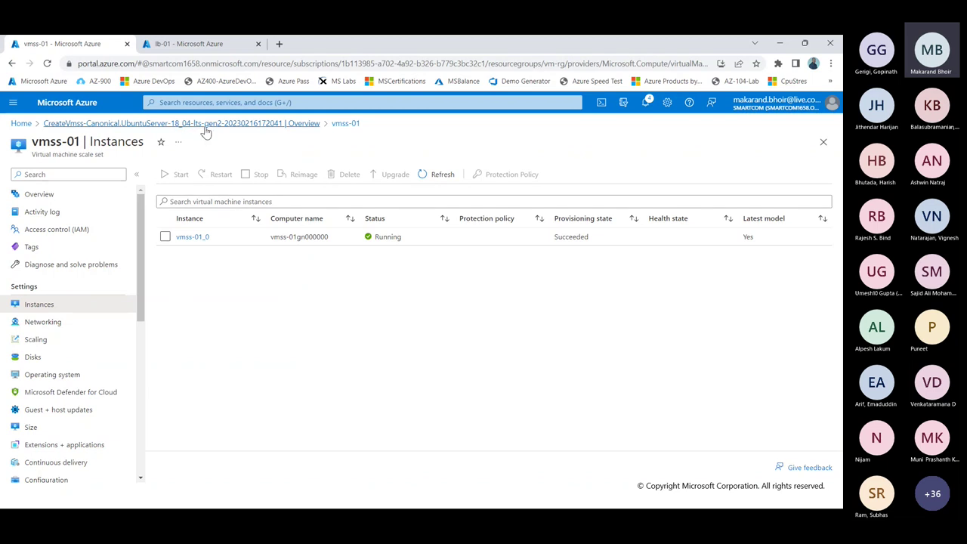
click(138, 125)
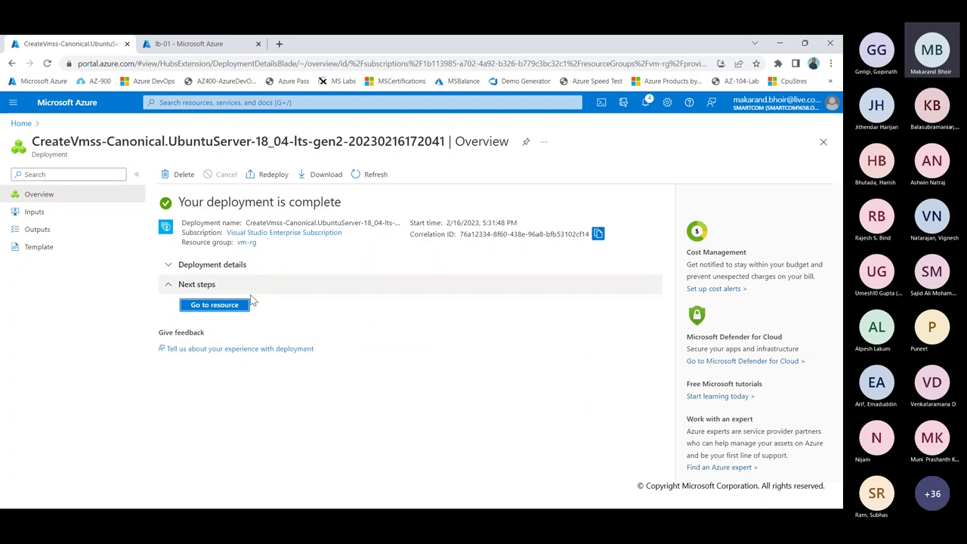
click(231, 306)
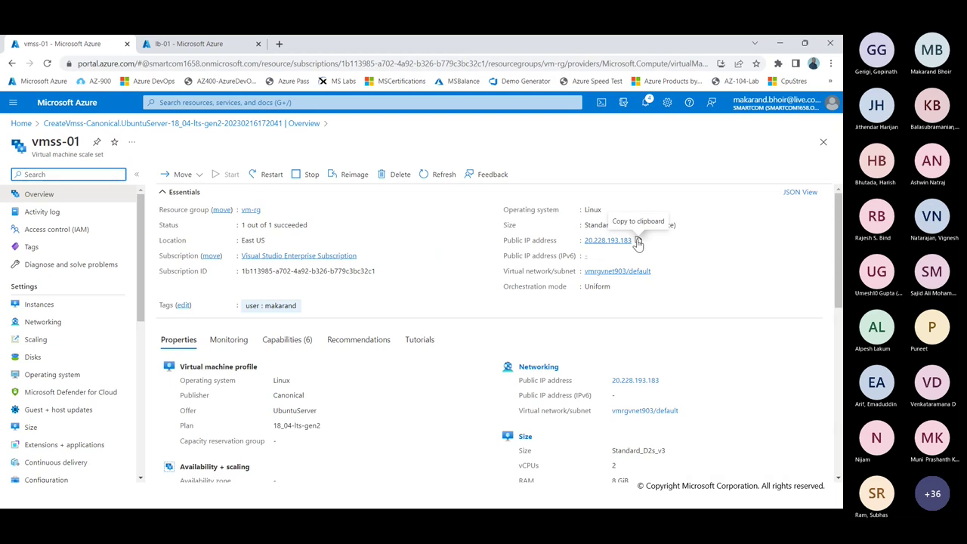
click(638, 240)
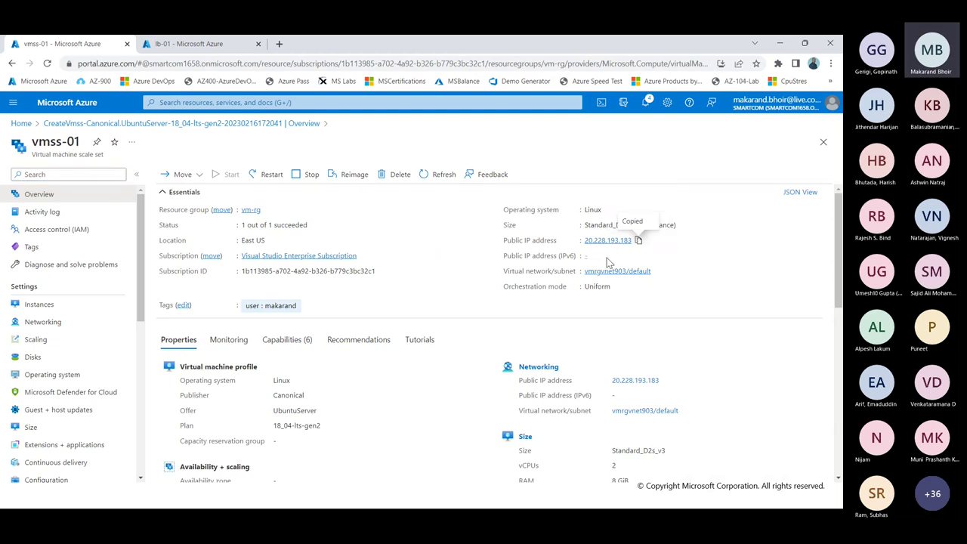
key(super)
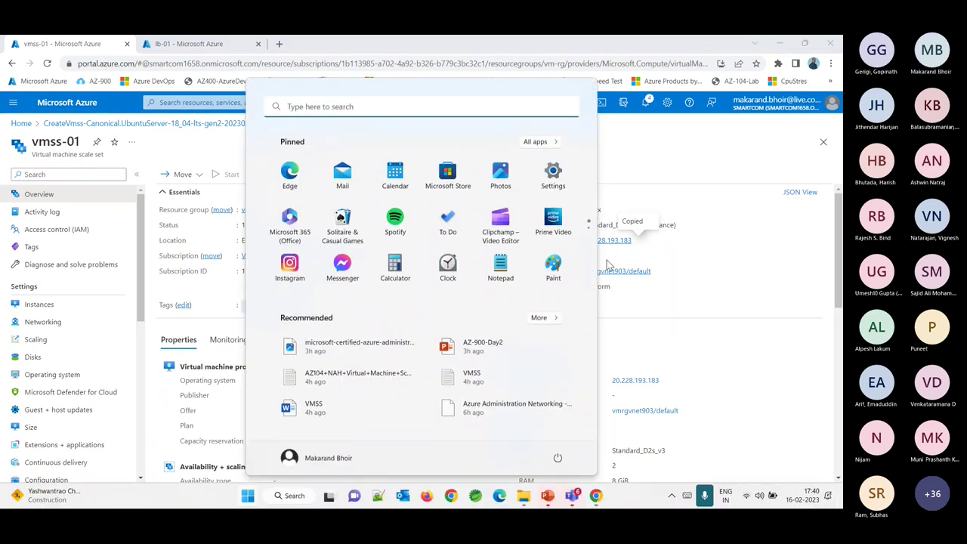
Launch PuTTY with host 20.228.193.183 on SSH port 22, then return to the lb-01 tab.
text(pu)
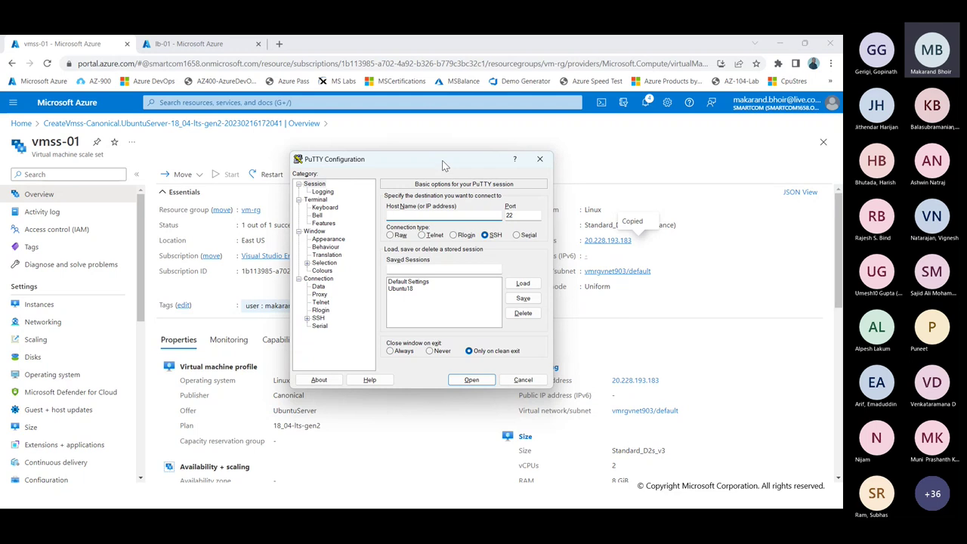
drag(442, 160, 253, 166)
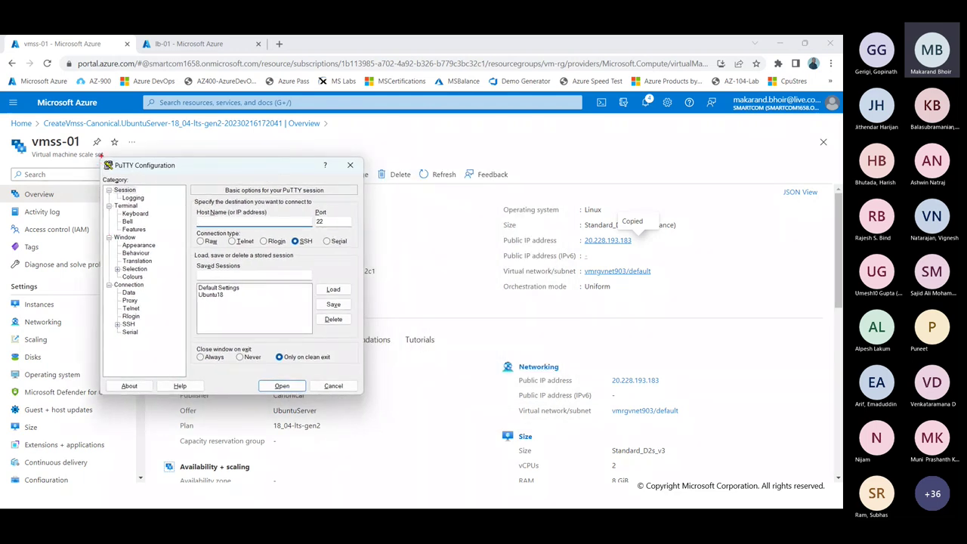
mouse_move(101, 156)
mouse_down()
mouse_move(332, 394)
mouse_move(363, 392)
mouse_up()
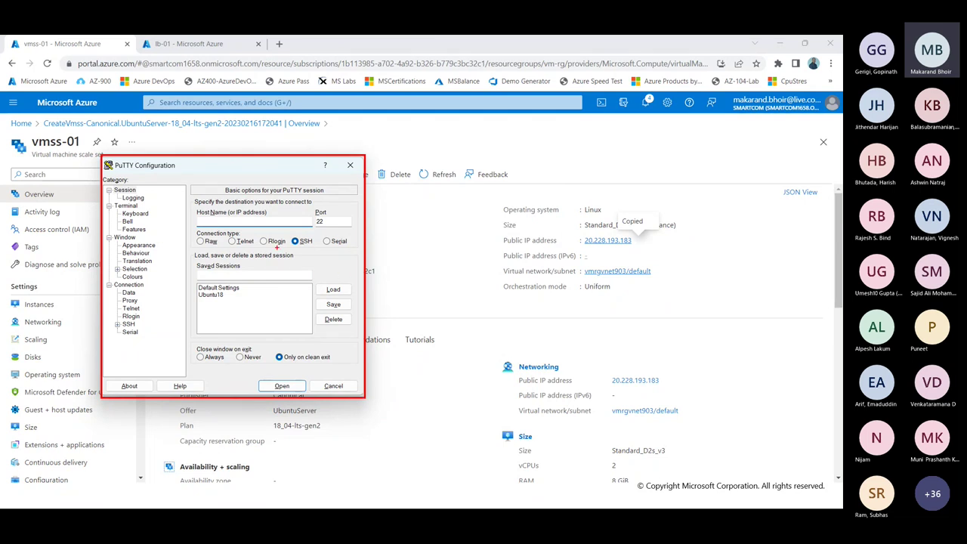
key(Escape)
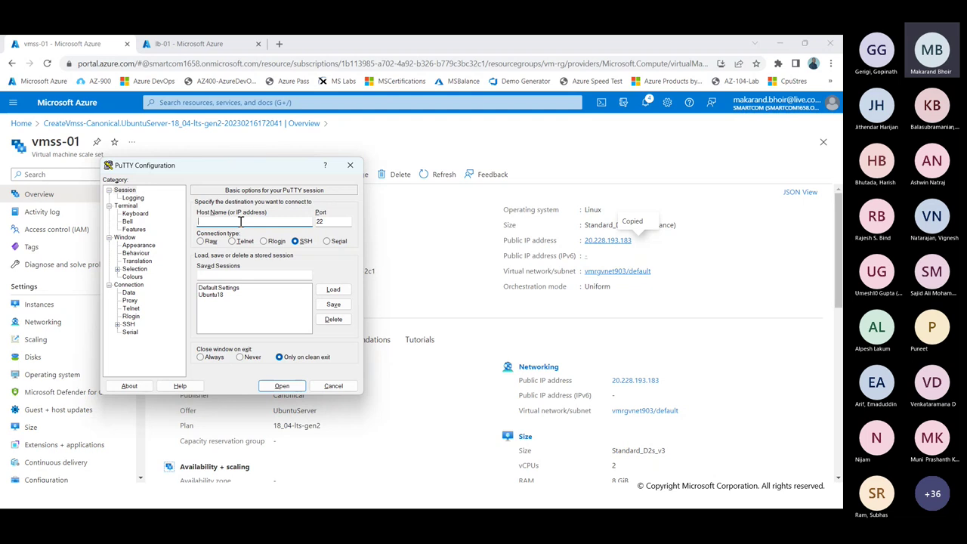
key(ctrl+v)
click(191, 44)
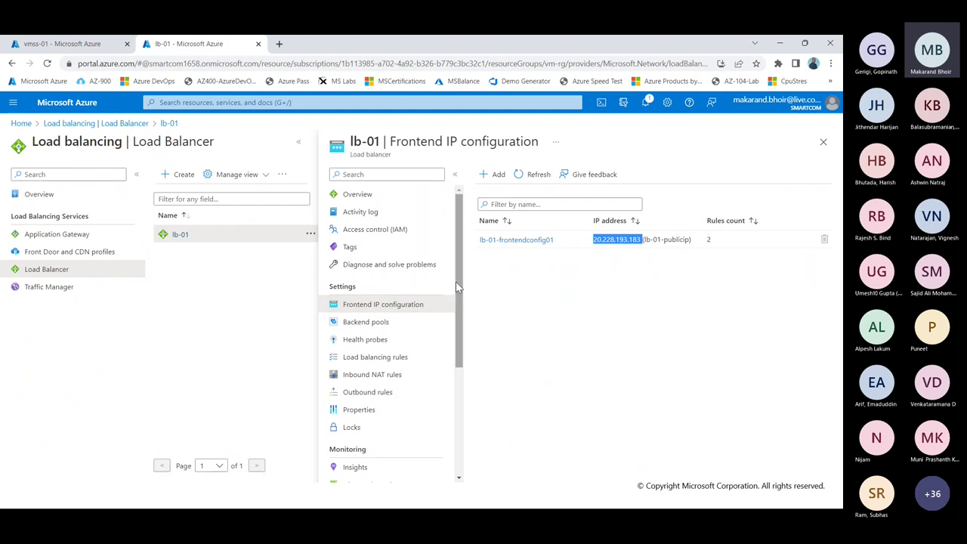
drag(455, 286, 459, 319)
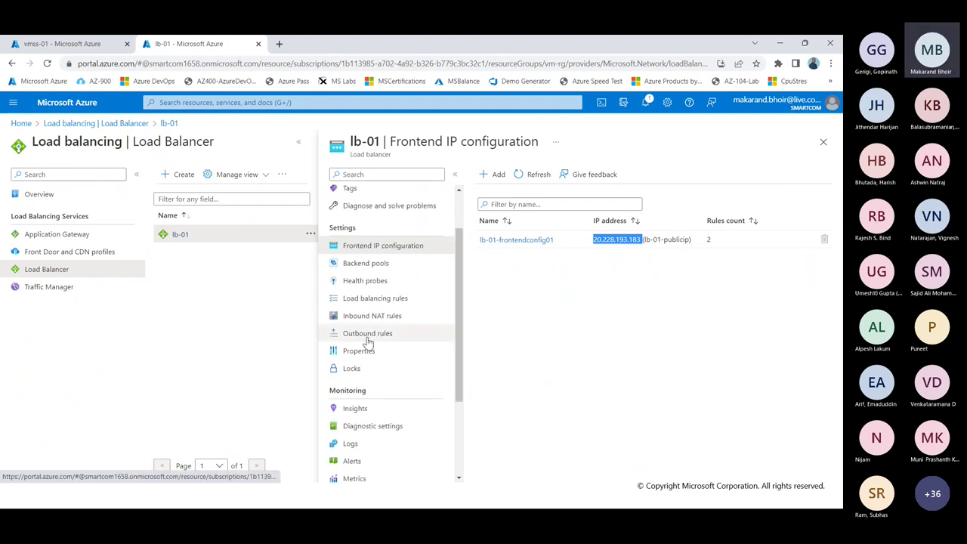
Open lb-01's Inbound NAT rules and highlight frontend port 50000, target bepool, backend port 22.
mouse_move(323, 306)
mouse_down()
mouse_move(422, 330)
mouse_move(422, 310)
mouse_move(444, 293)
mouse_up()
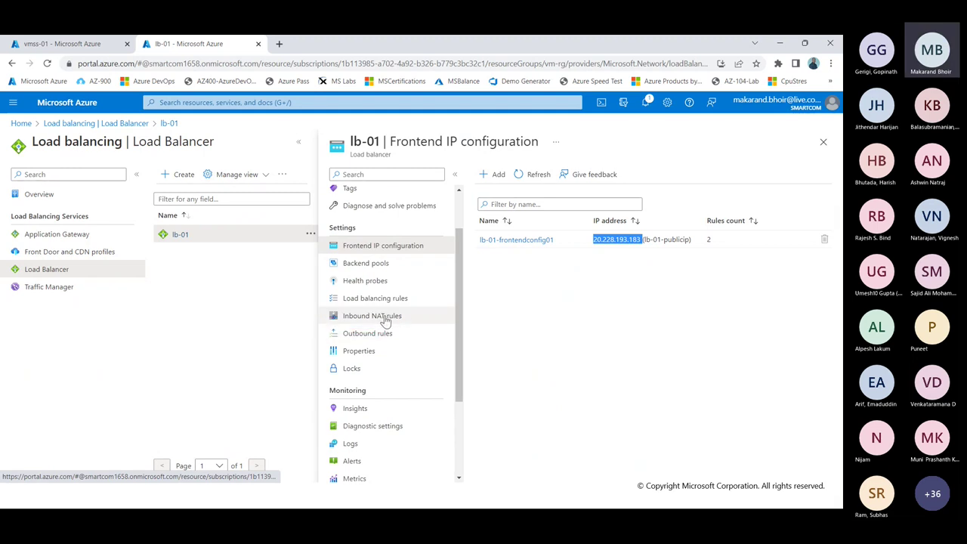
click(392, 317)
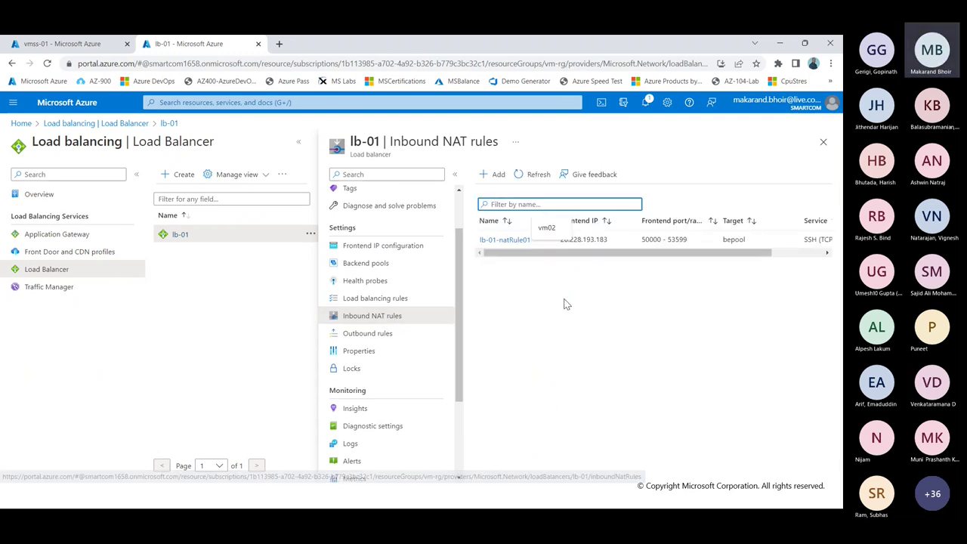
drag(649, 254, 690, 253)
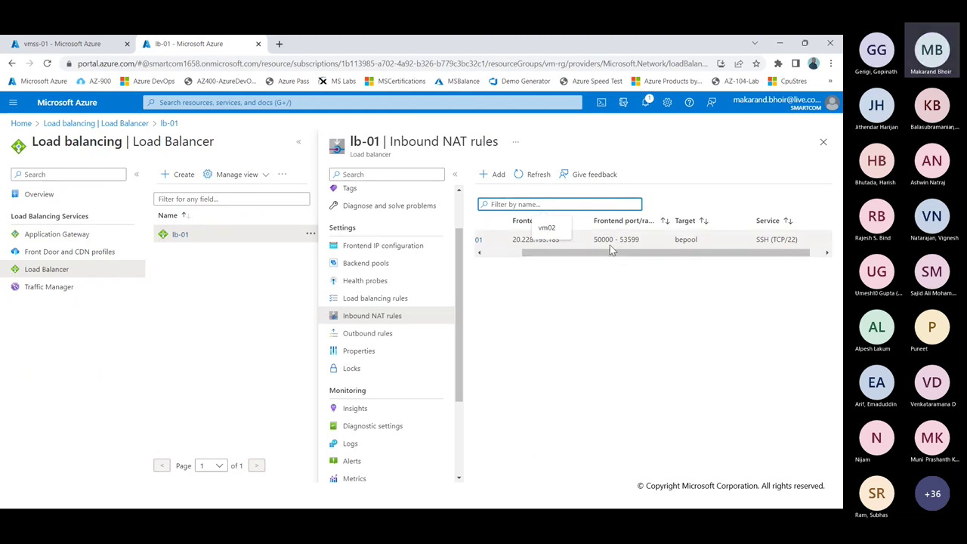
double_click(599, 240)
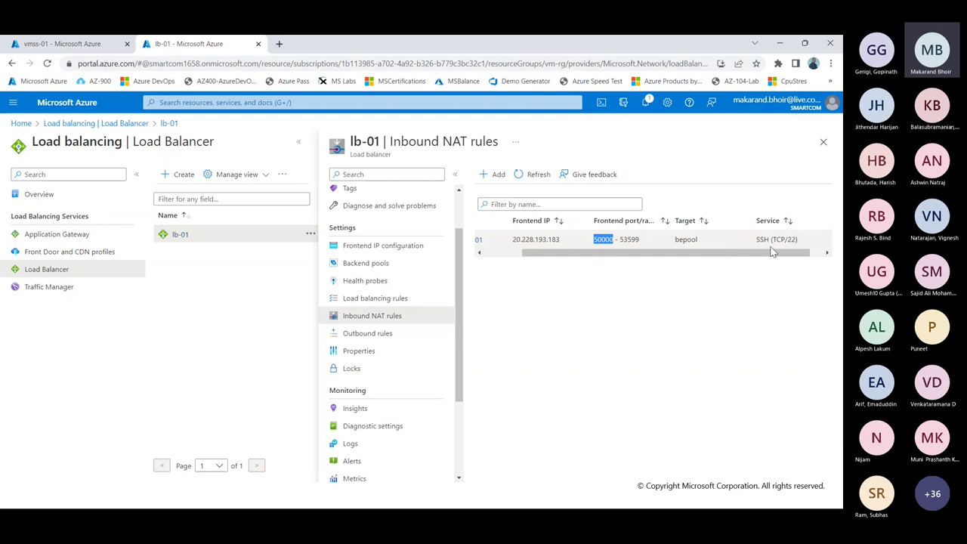
drag(759, 257, 790, 254)
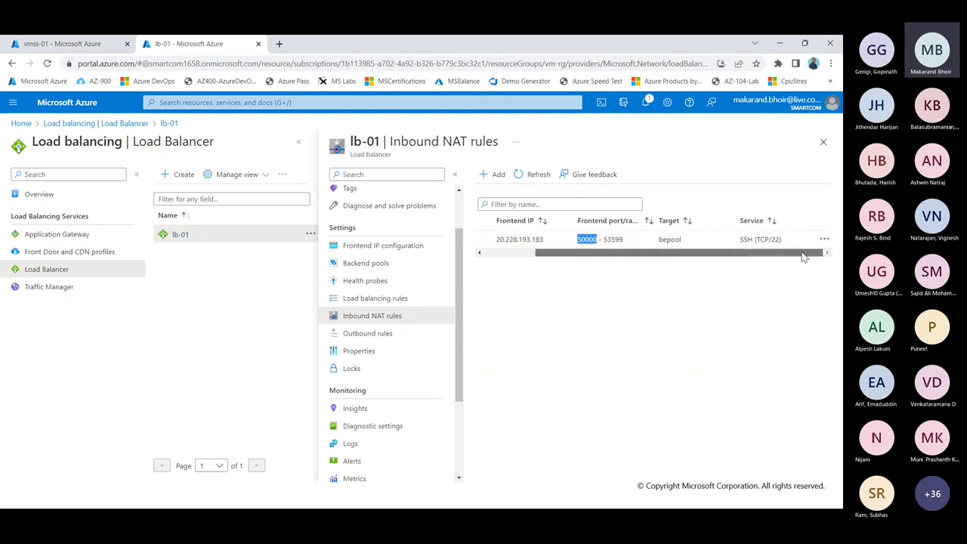
double_click(775, 239)
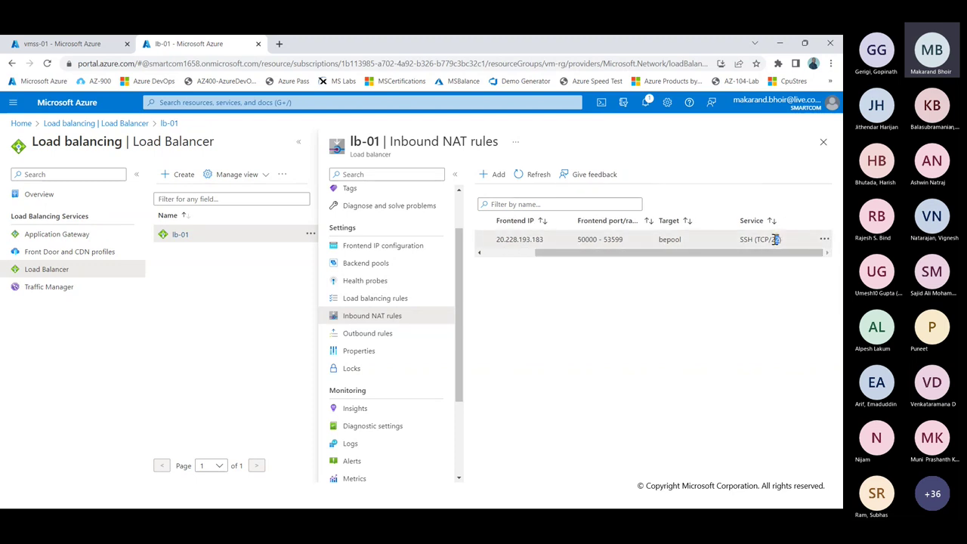
double_click(669, 239)
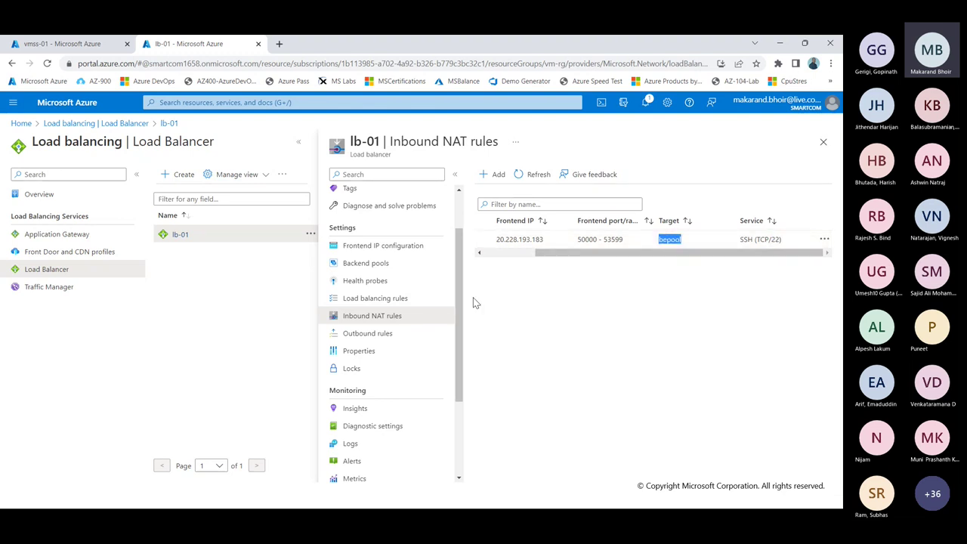
drag(461, 274, 467, 231)
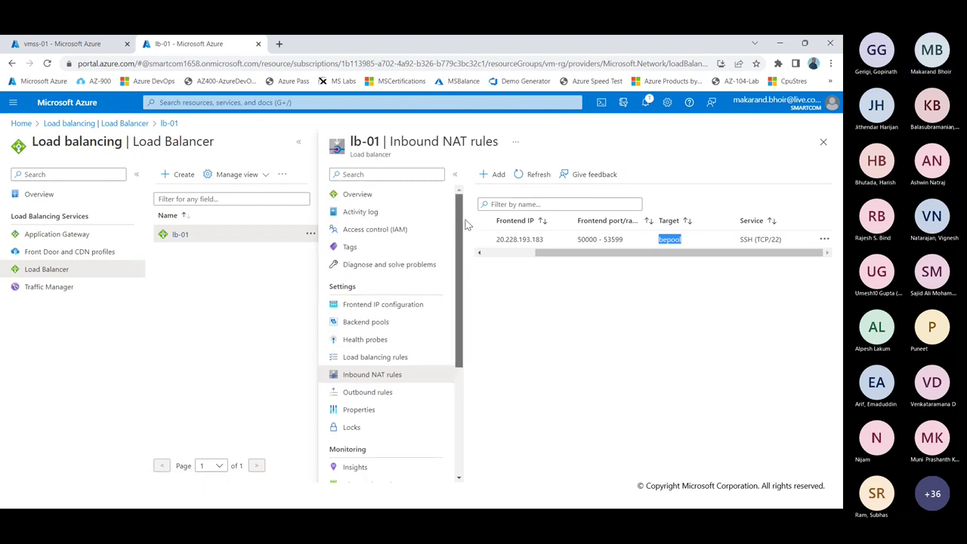
click(379, 329)
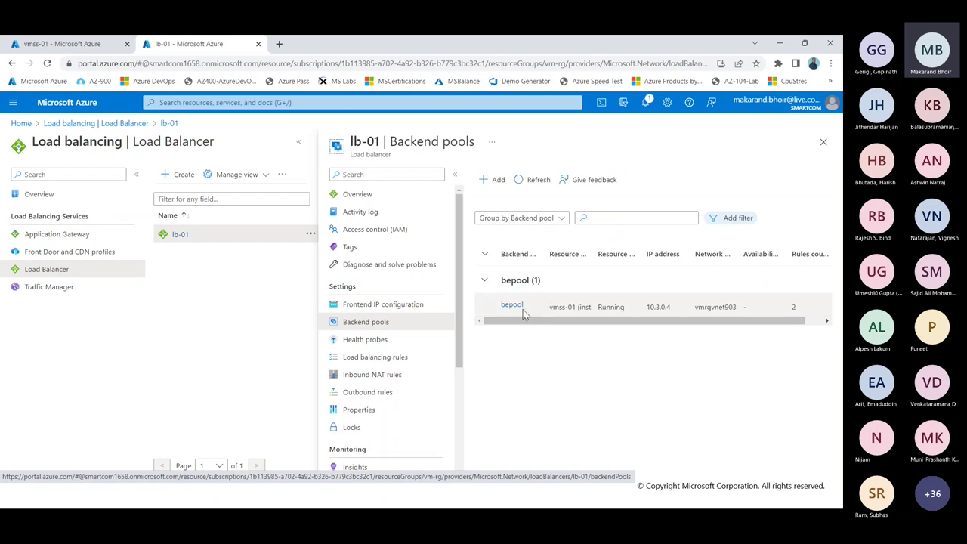
click(378, 375)
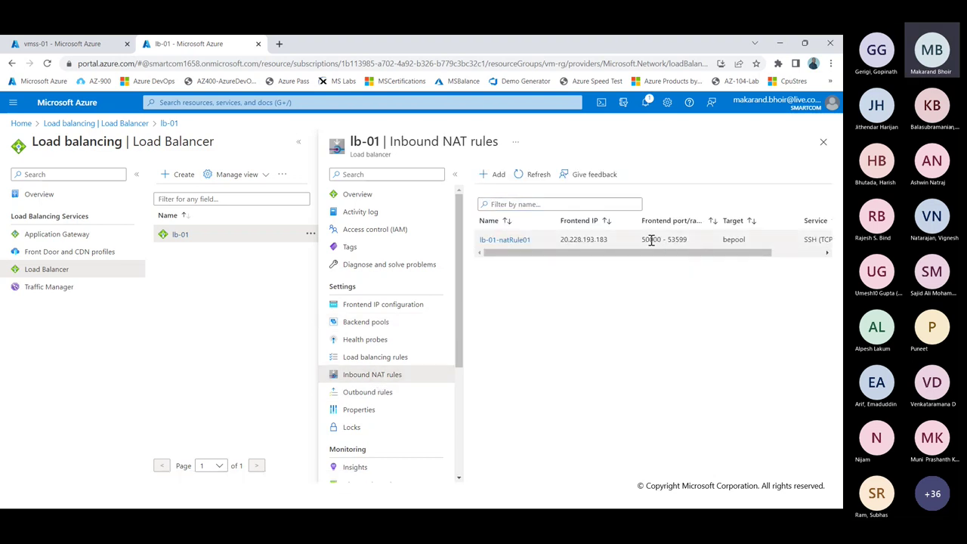
double_click(651, 239)
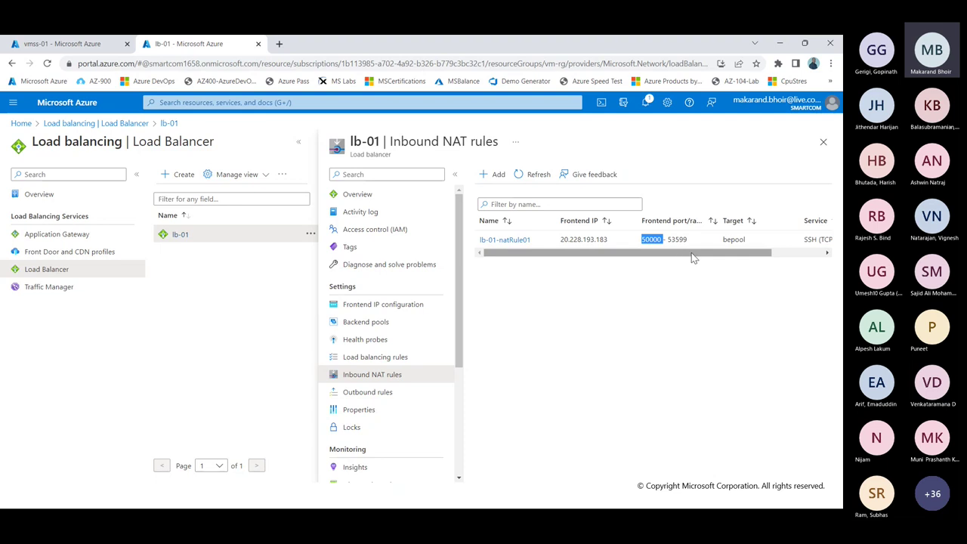
drag(693, 257, 780, 239)
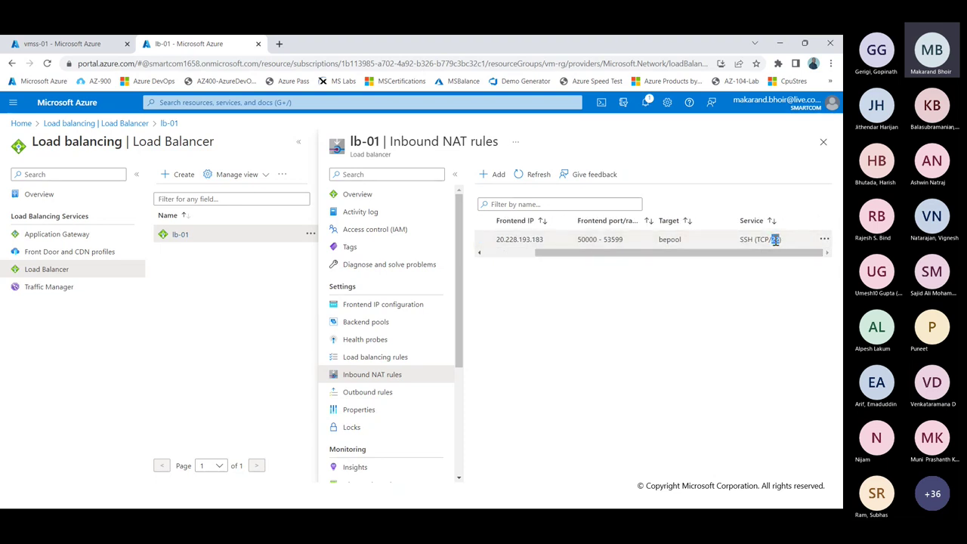
Close the NAT rules blade and review vmss-01's overview: 1 instance, Standard_D2s_v3, IP 20.228.193.183.
click(823, 143)
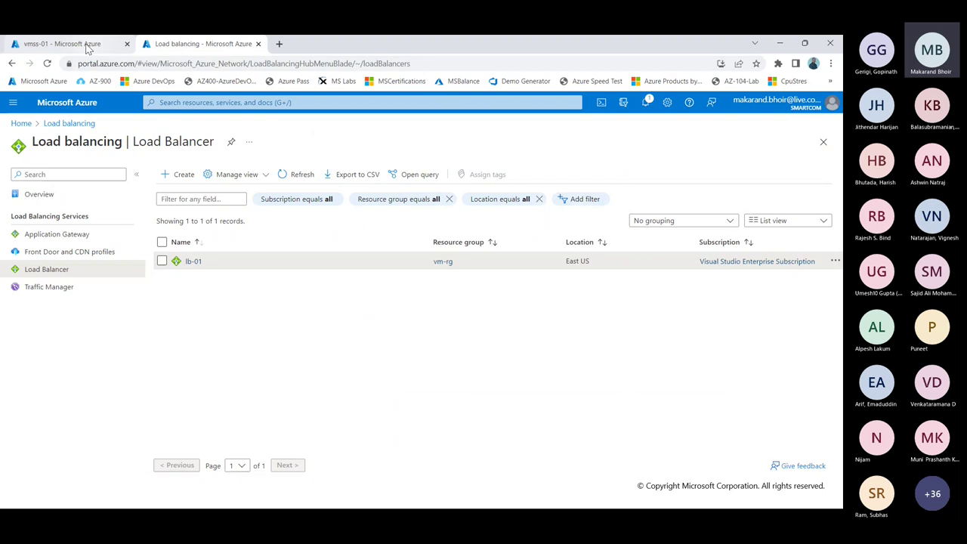
click(88, 48)
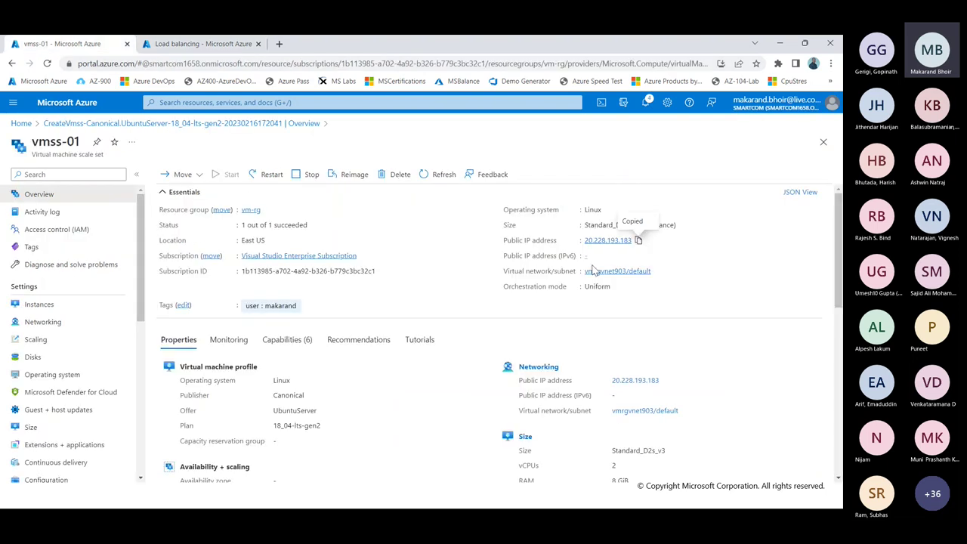
scroll(596, 268, down, 3)
scroll(593, 272, down, 4)
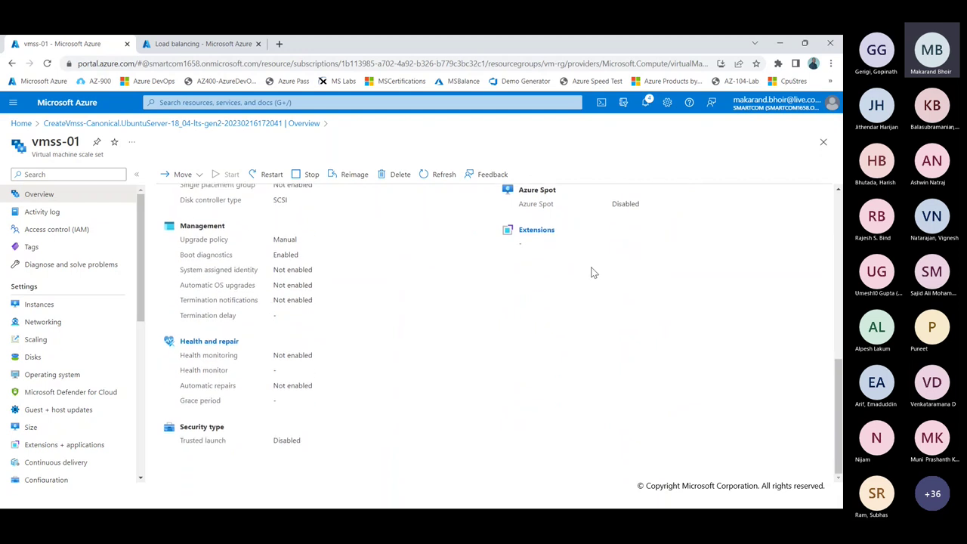
scroll(593, 272, up, 8)
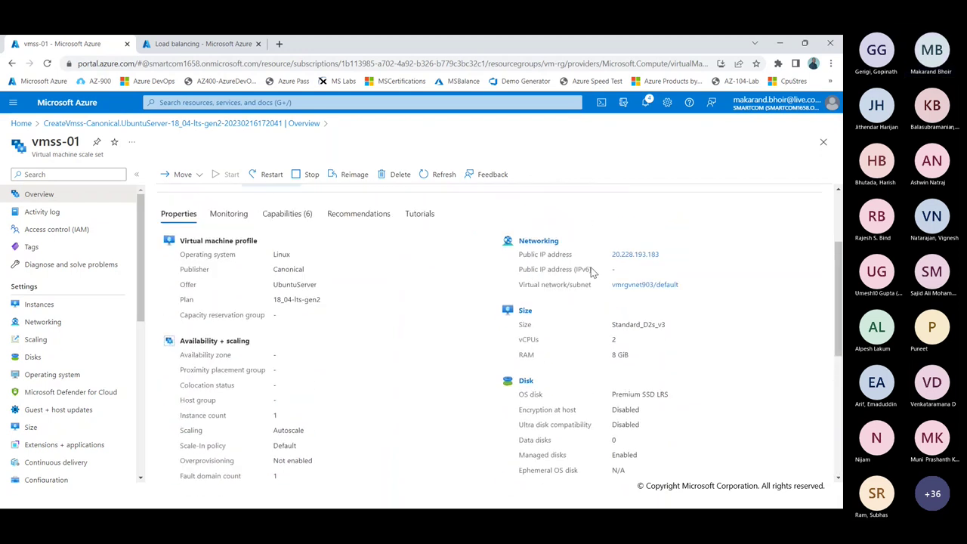
scroll(591, 271, down, 3)
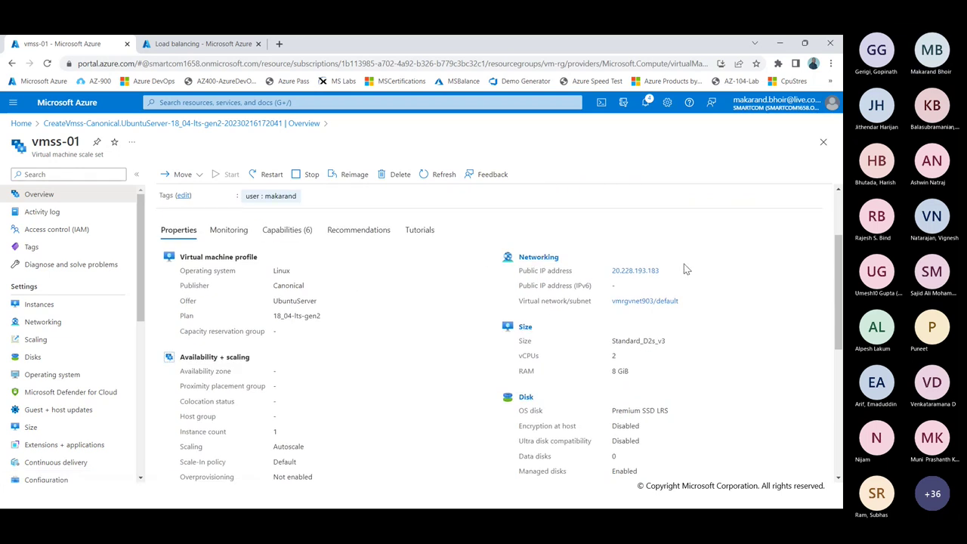
scroll(685, 270, down, 1)
scroll(685, 270, down, 4)
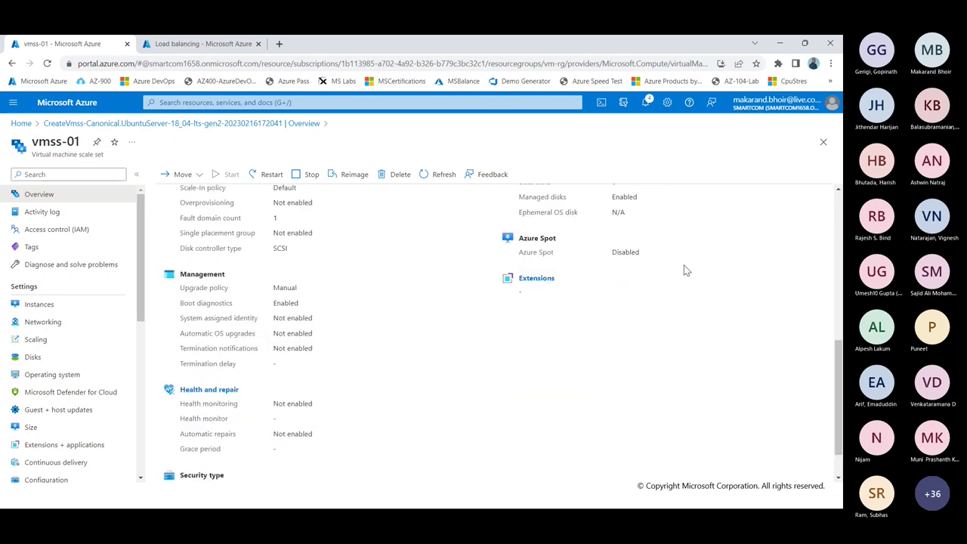
scroll(685, 269, down, 1)
scroll(685, 270, up, 12)
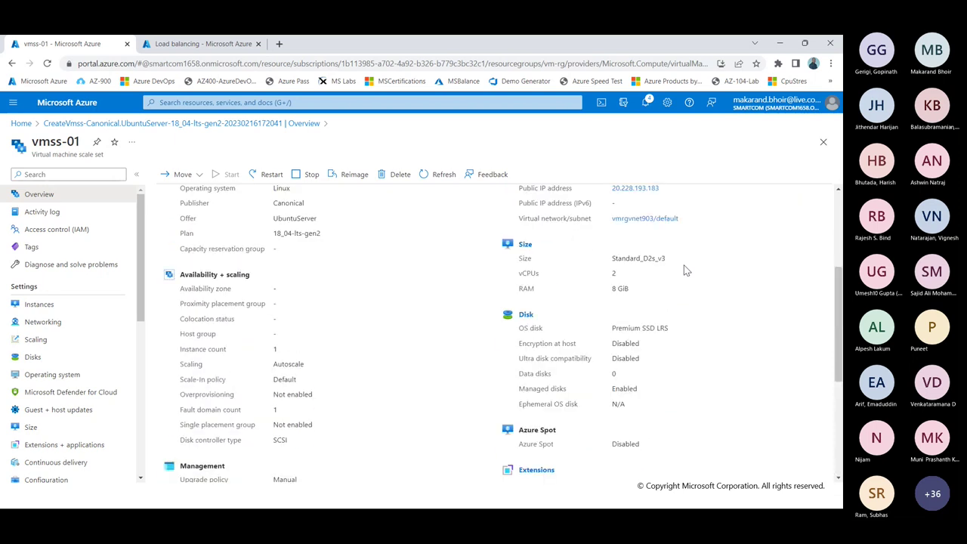
Start a new inbound port rule from vmss-01's Networking settings for basicNsgvmrgvnet903-nic01.
click(45, 321)
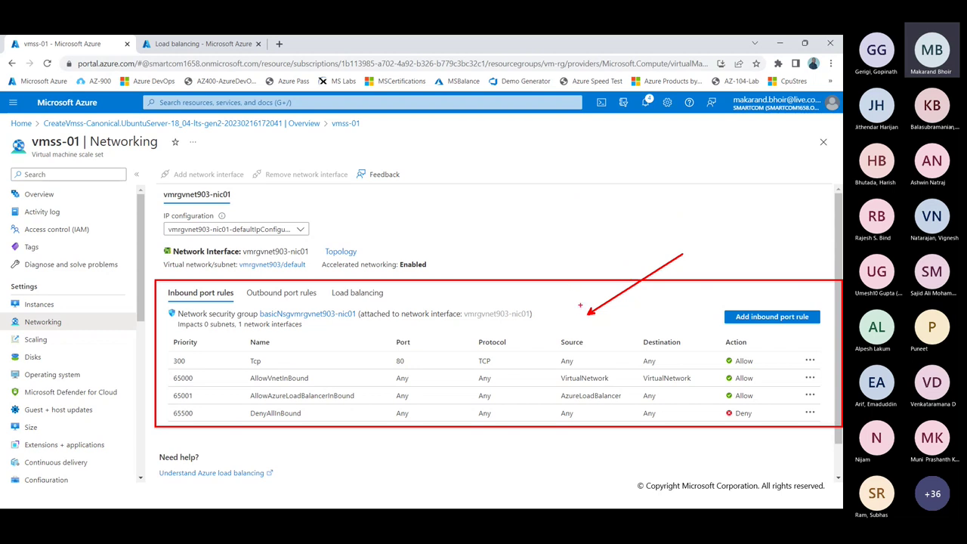
key(Escape)
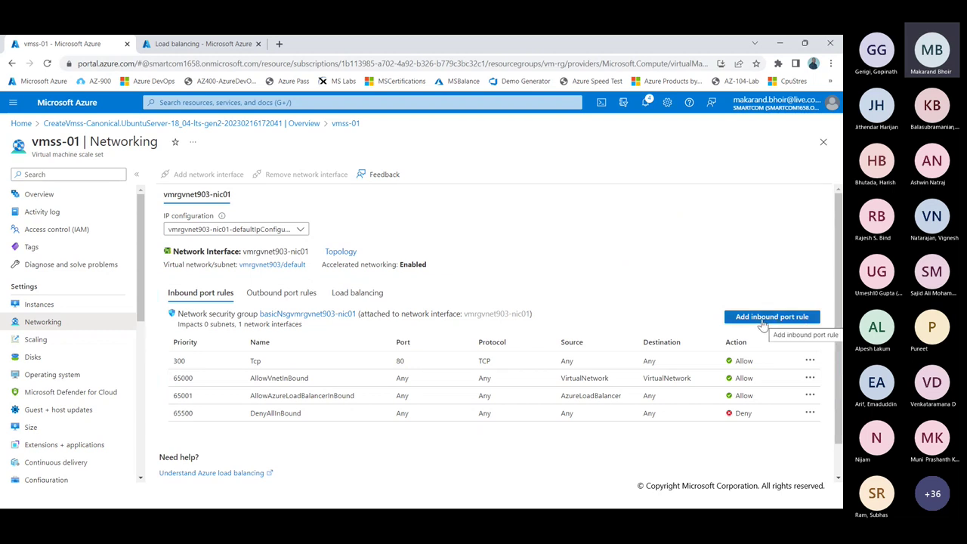
click(763, 324)
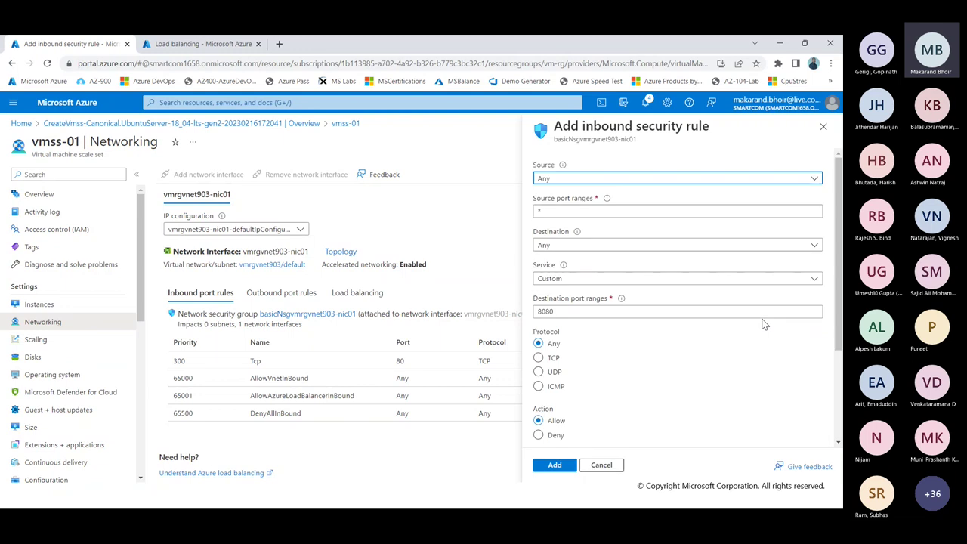
Set the rule's service to SSH and add it as AllowAnySSHInbound.
click(565, 280)
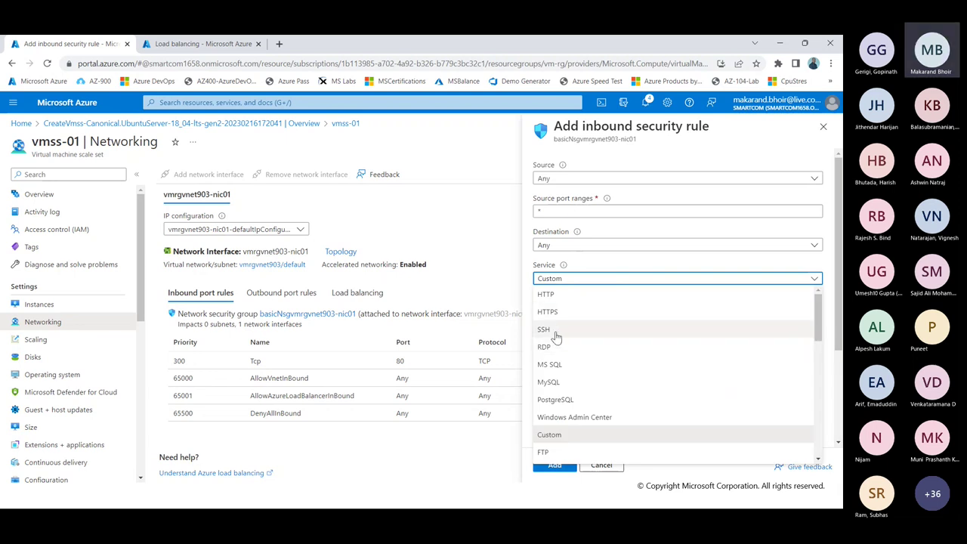
click(554, 331)
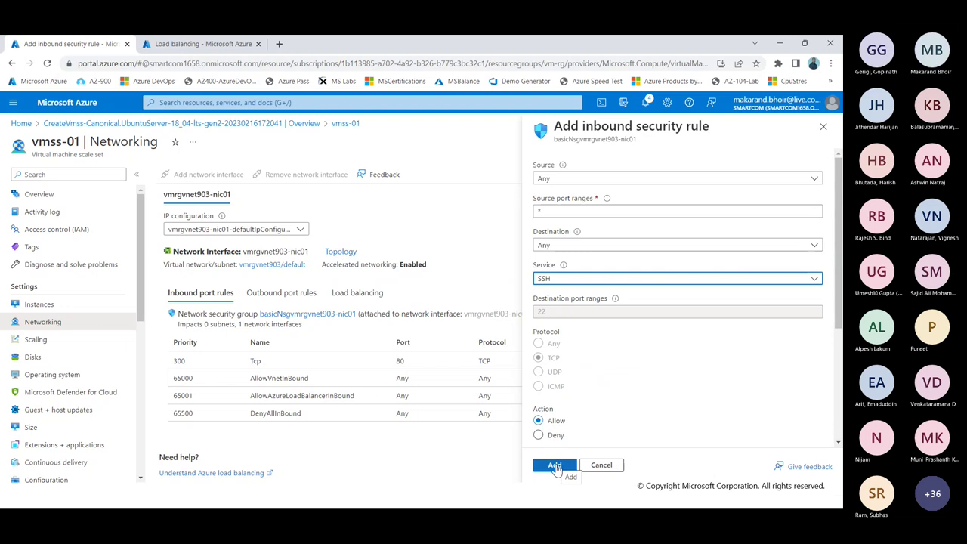
click(556, 467)
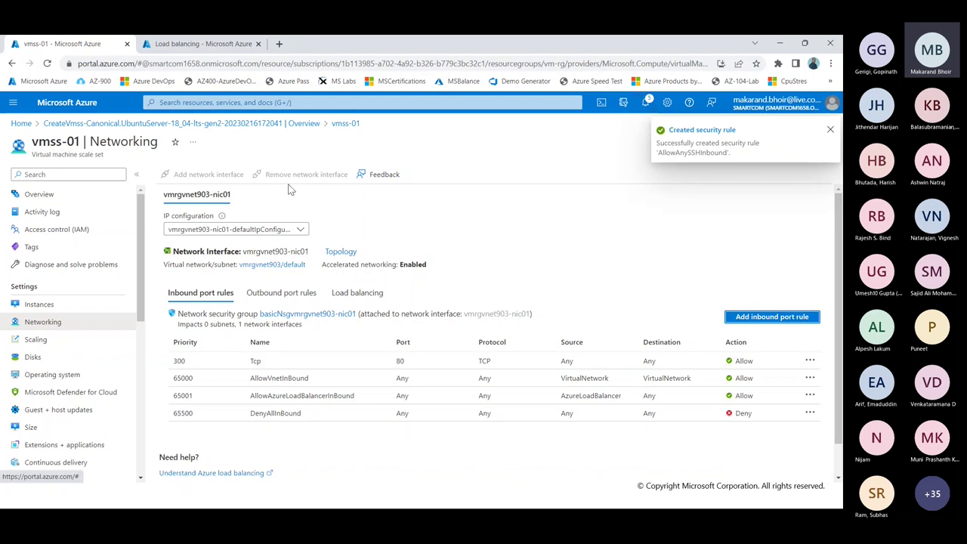
Reload the Networking page, dismiss the credit notice, and highlight the new port 22 SSH rule.
click(48, 64)
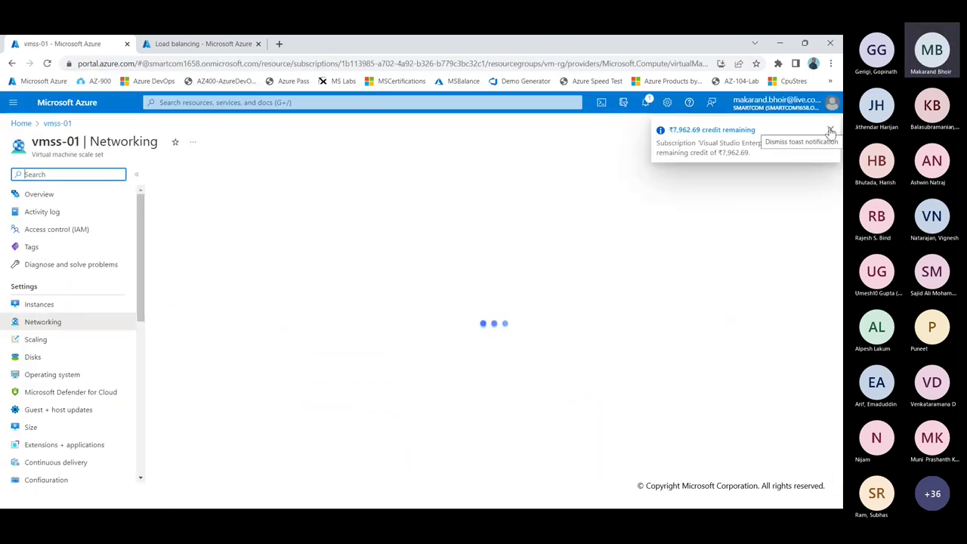
click(830, 130)
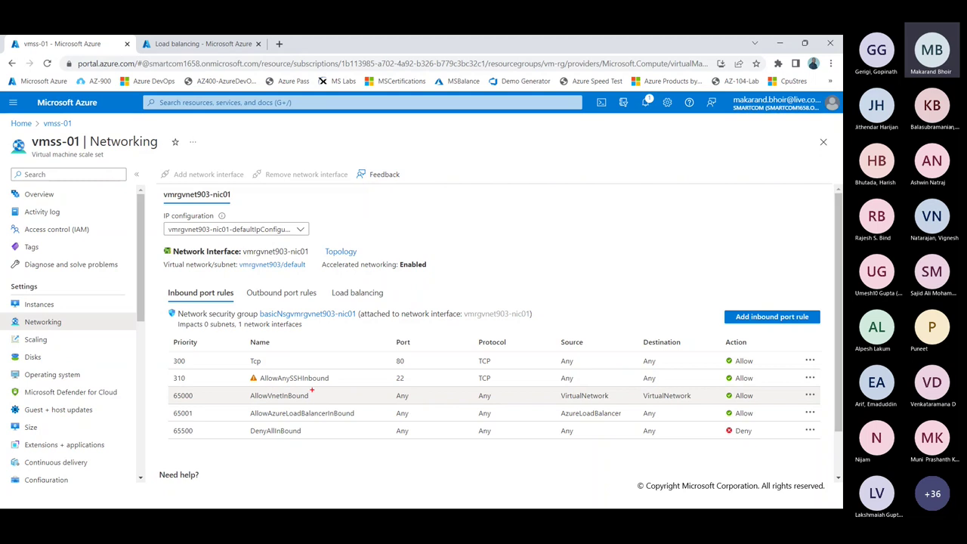
drag(168, 366, 827, 390)
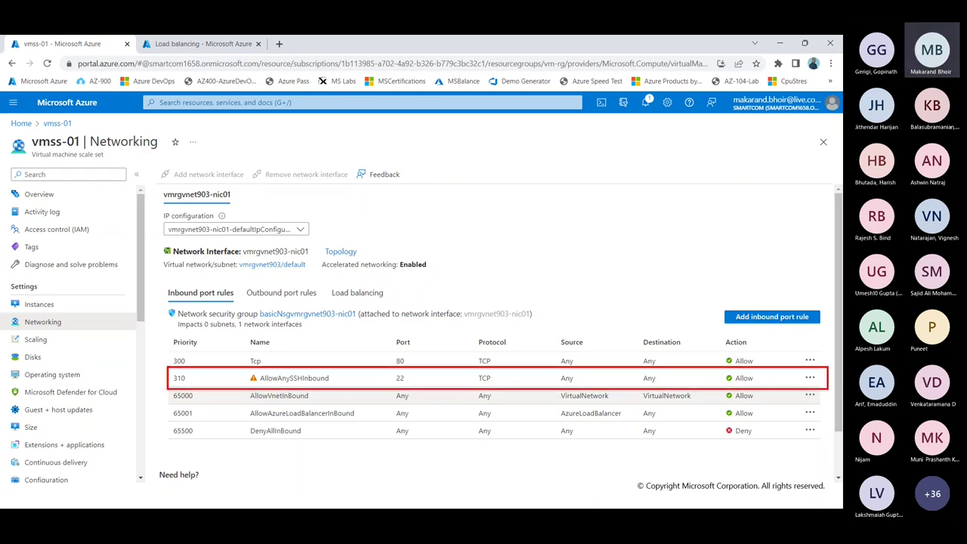
drag(472, 339, 406, 378)
Box the network interface line, then clear all on-screen annotations.
drag(280, 221, 235, 250)
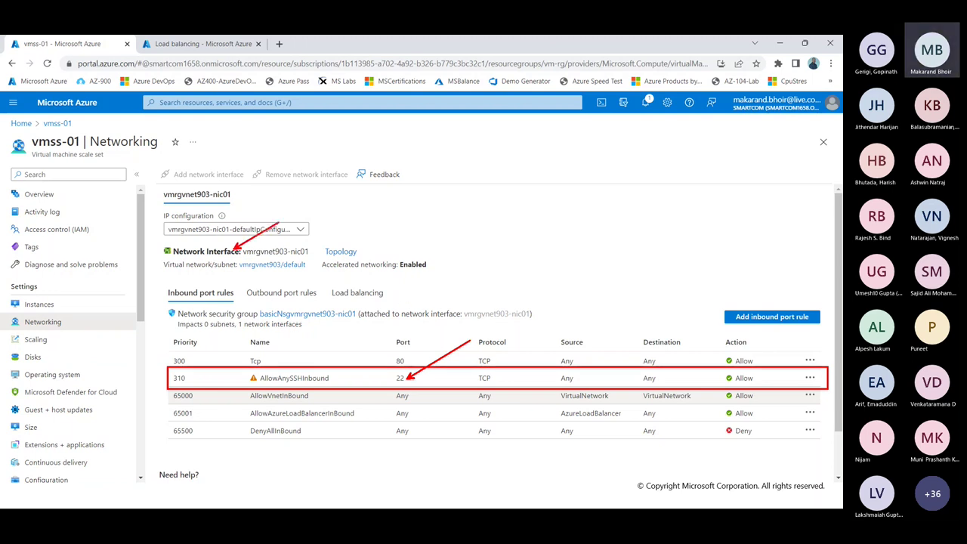
key(ctrl+z)
mouse_move(162, 242)
mouse_down()
mouse_move(249, 257)
mouse_move(383, 258)
mouse_up()
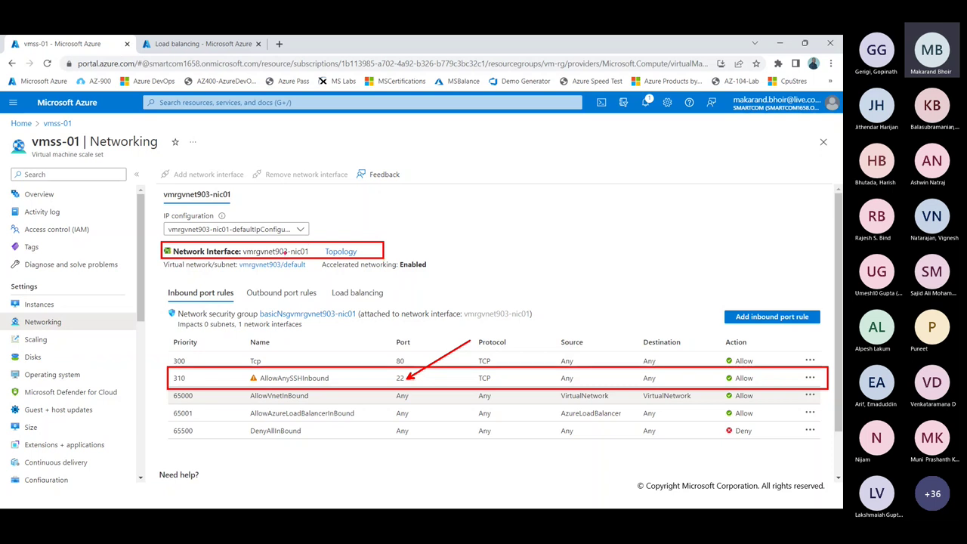
key(Escape)
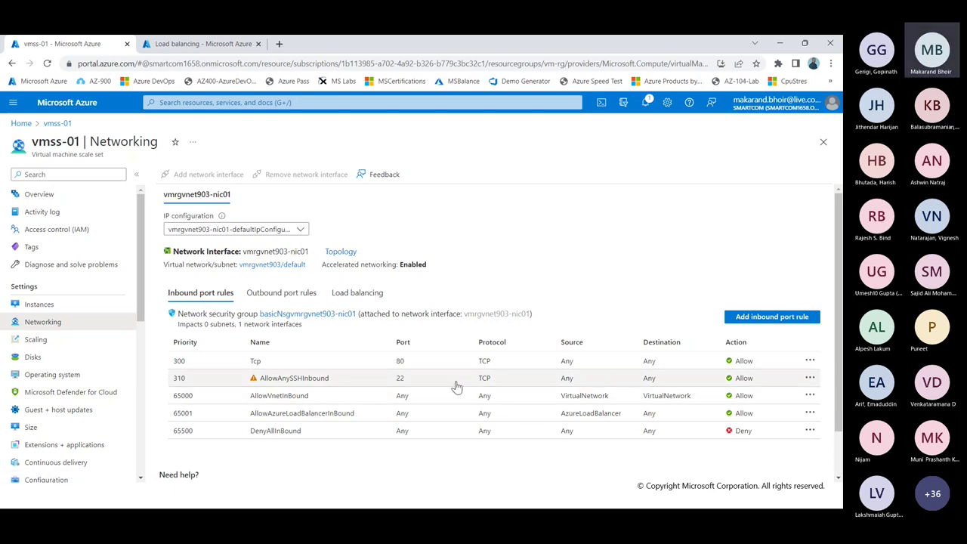
Attempt the PuTTY SSH session to 20.228.193.183 on port 22 and acknowledge the timeout error.
key(alt+Tab)
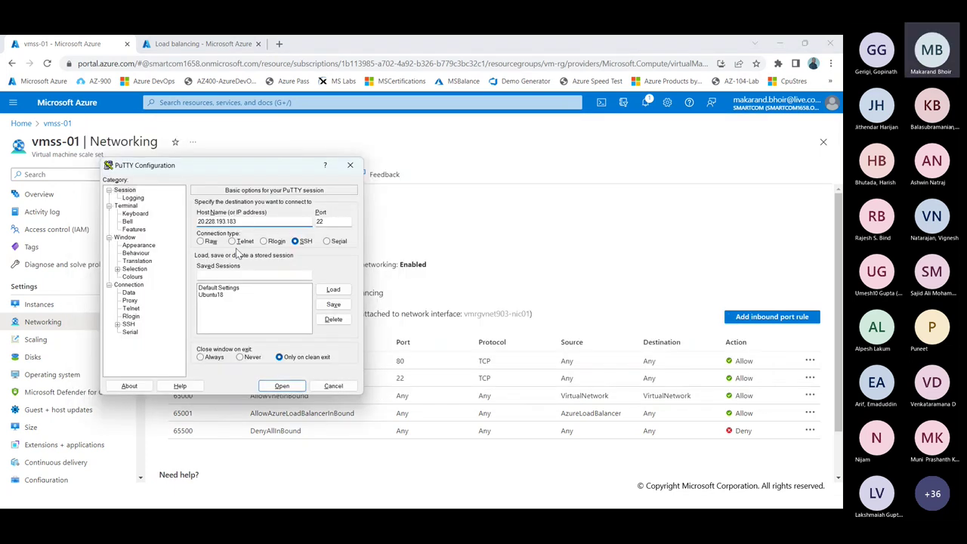
click(289, 390)
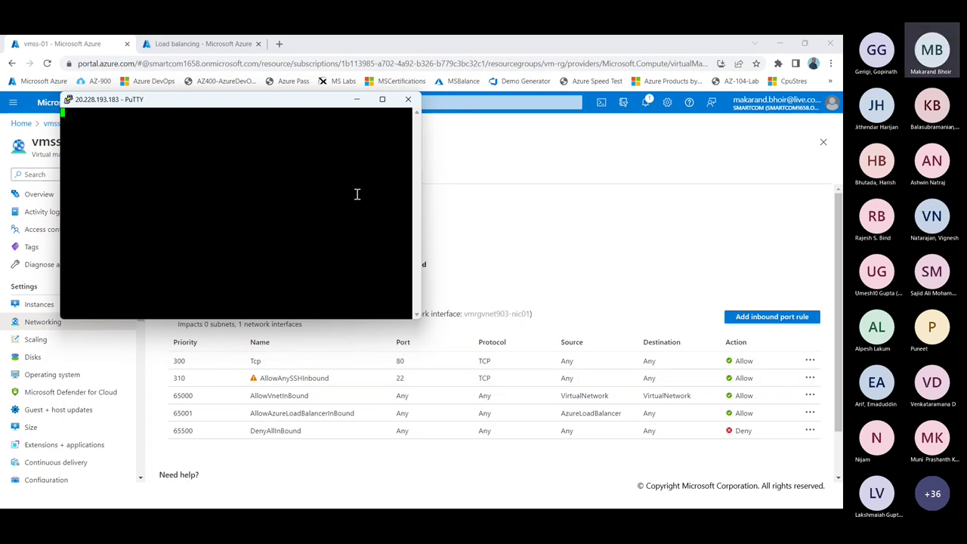
key(alt+Tab)
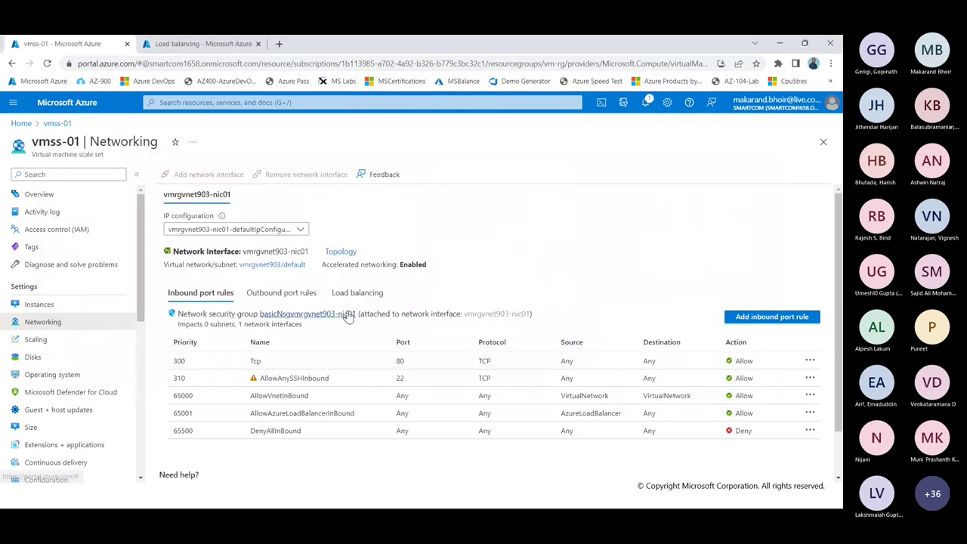
key(alt+Tab)
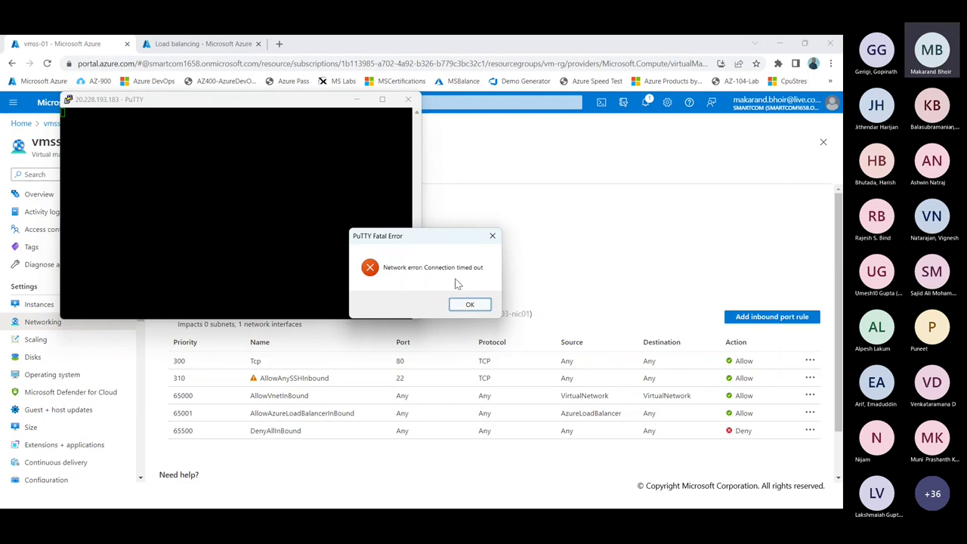
click(469, 305)
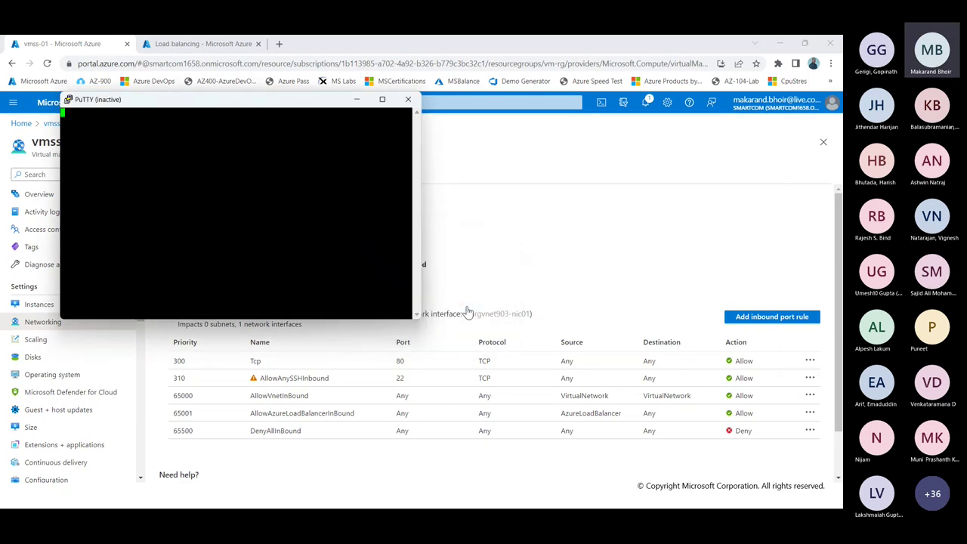
Close the inactive PuTTY window and search Windows for 'putty'.
click(408, 98)
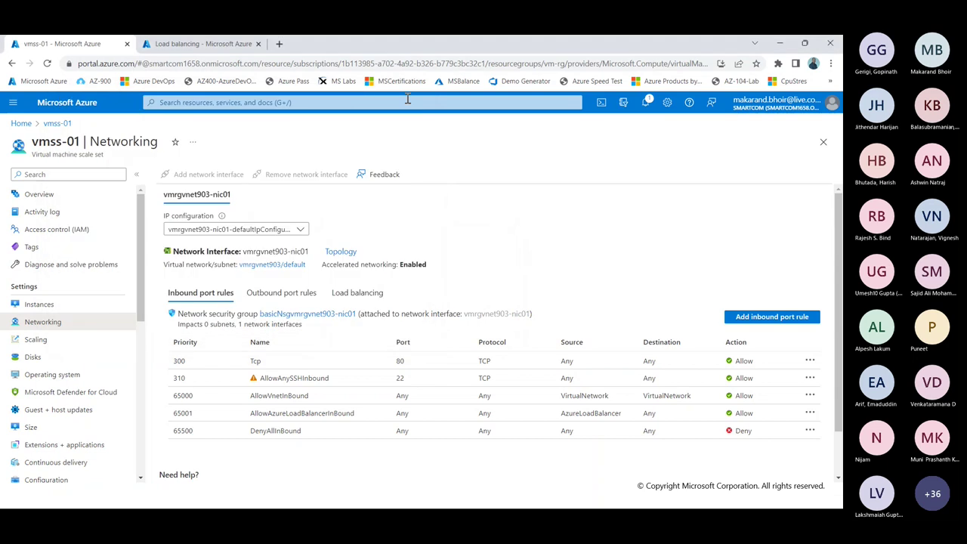
key(alt+Tab)
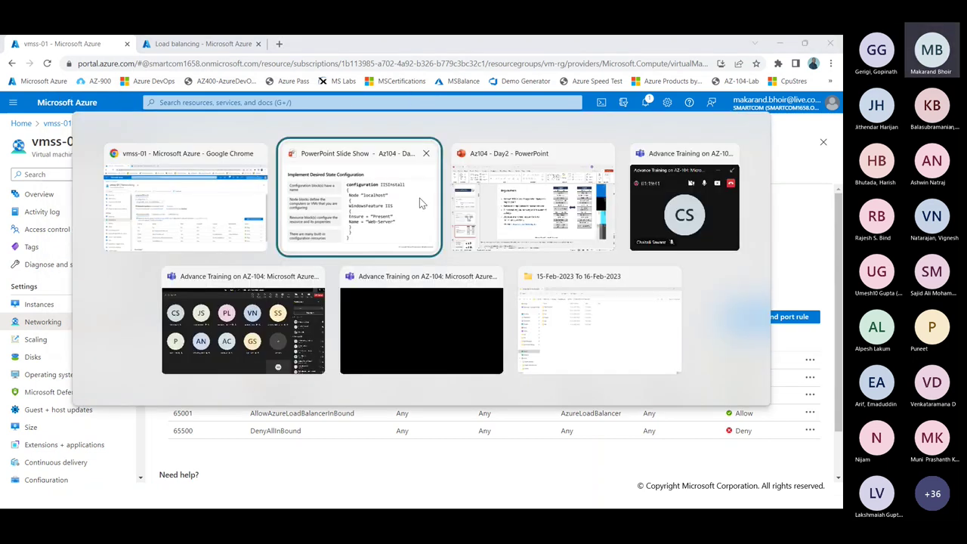
key(alt+Tab)
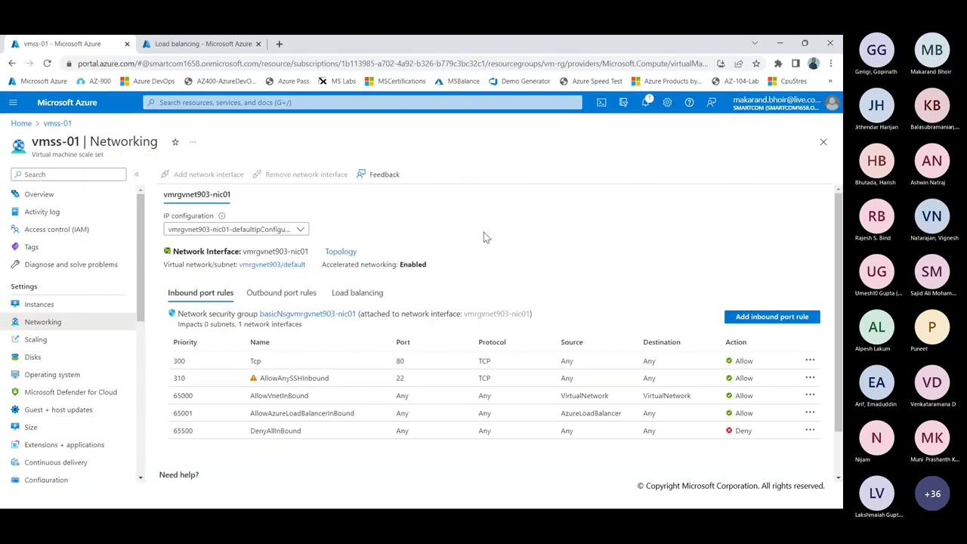
key(super)
text(putty)
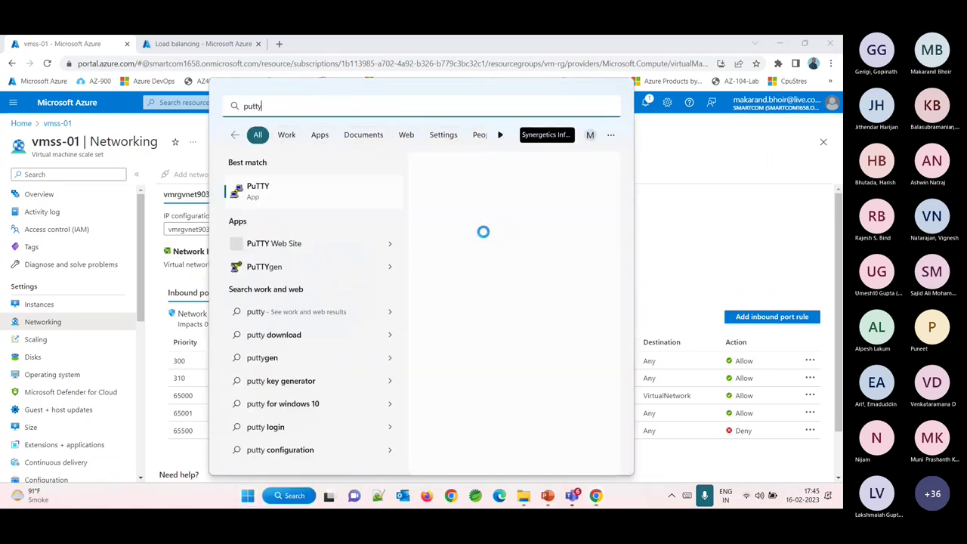
Launch PuTTY and open an SSH connection to the pasted IP 20.228.193.183 on port 50000.
key(Return)
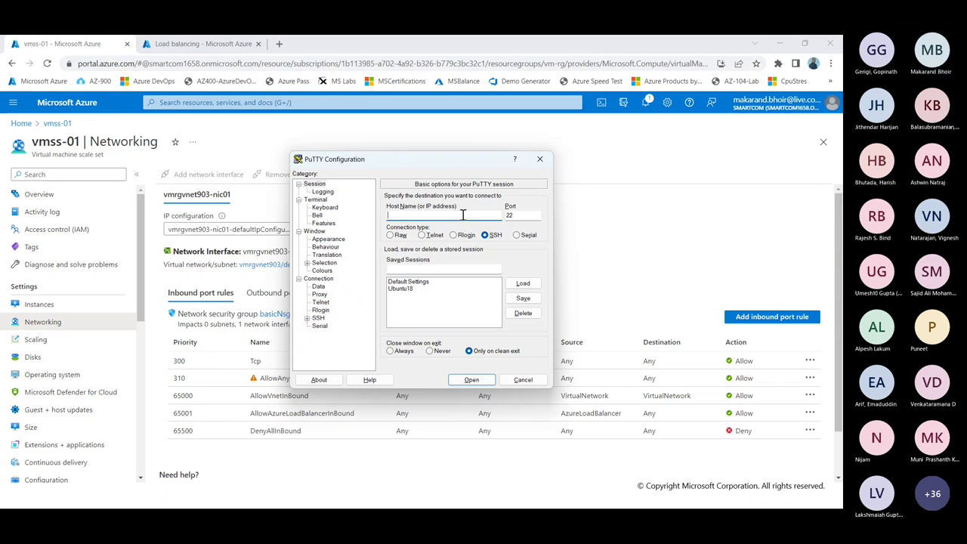
text(20.228.193.183)
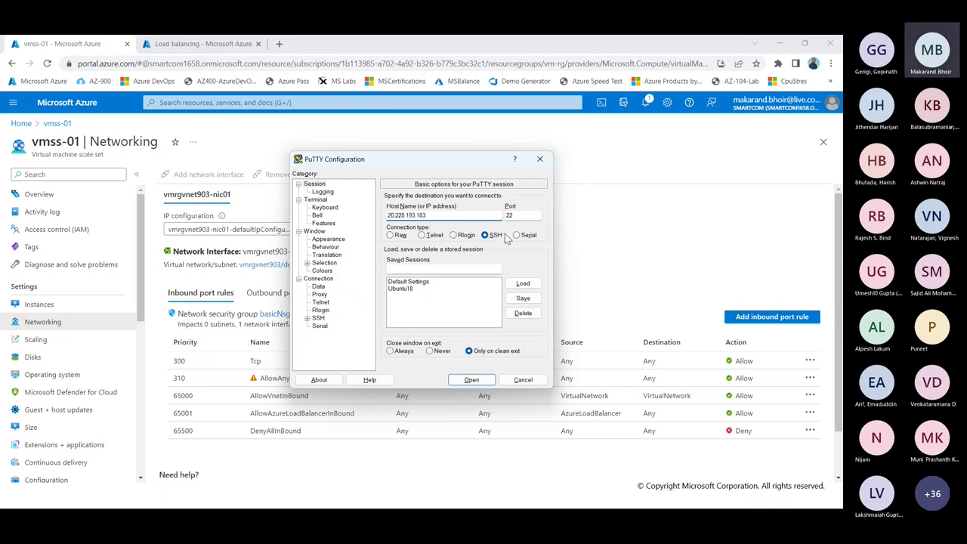
click(534, 216)
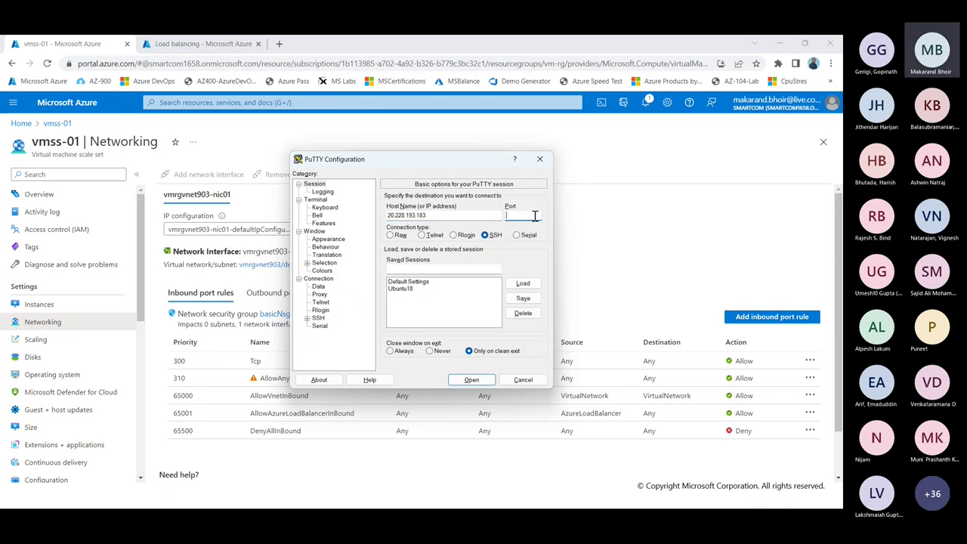
text(500)
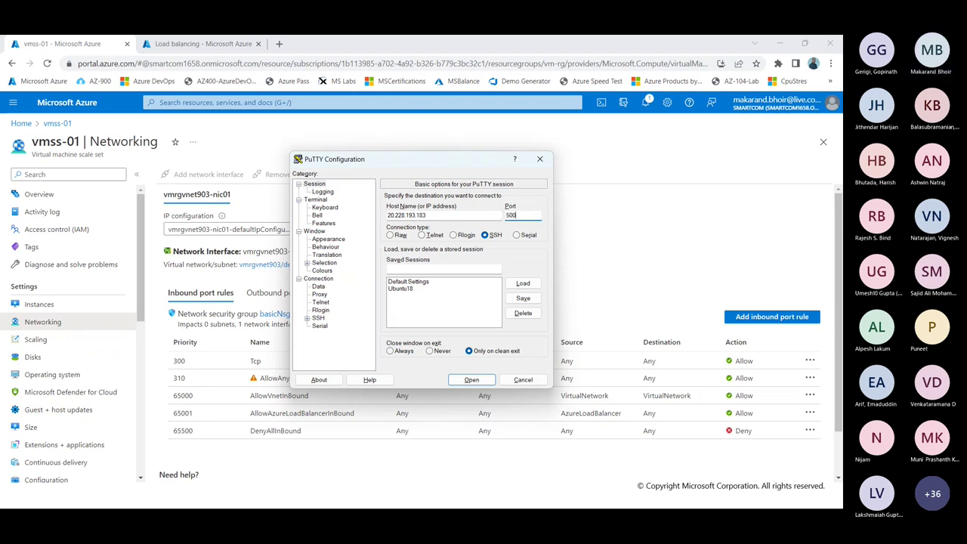
text(00)
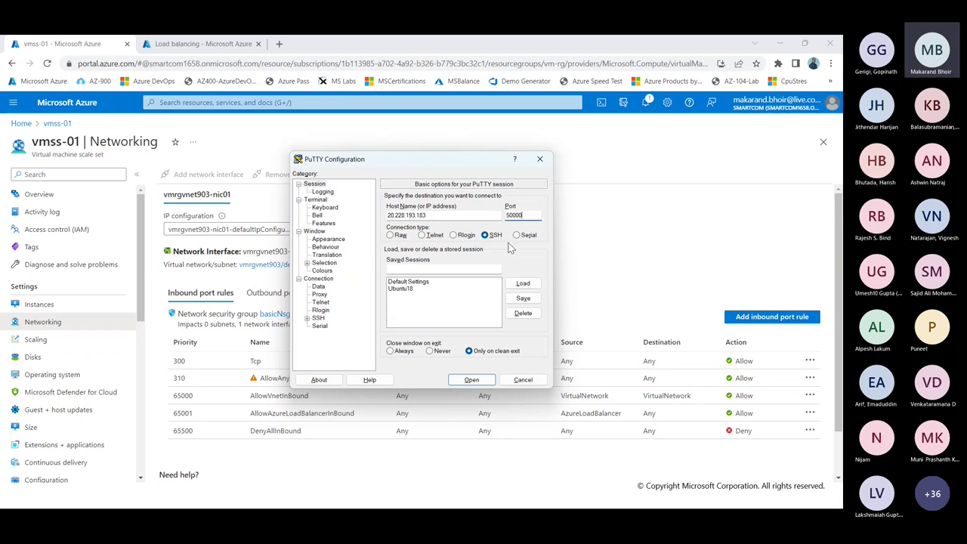
double_click(514, 218)
click(471, 379)
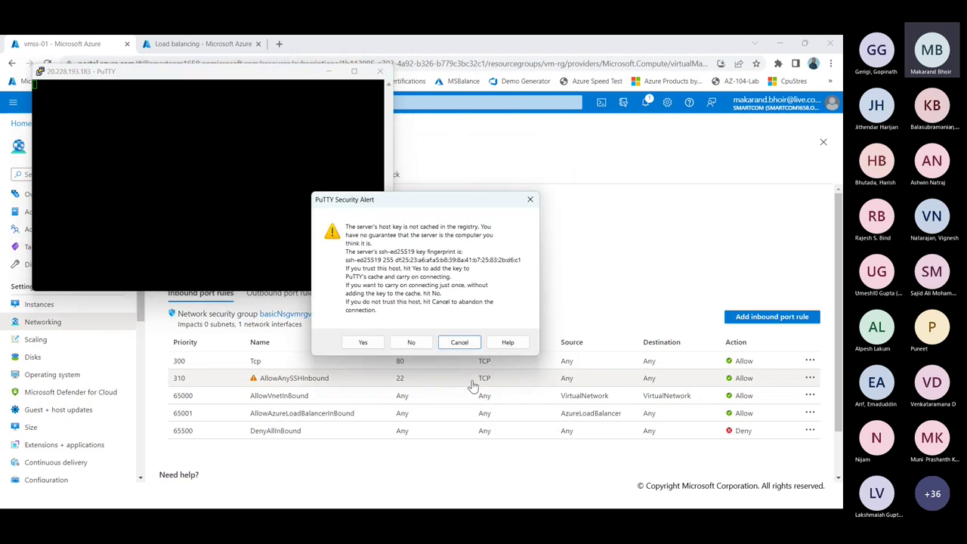
Accept the host key, log in with the username and password, and maximize the terminal.
click(362, 344)
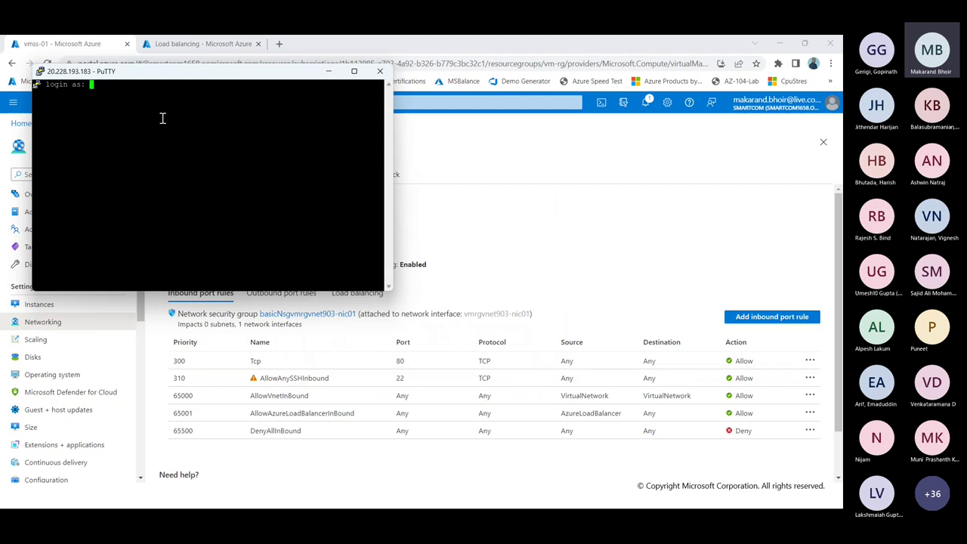
text(makarand)
key(Return)
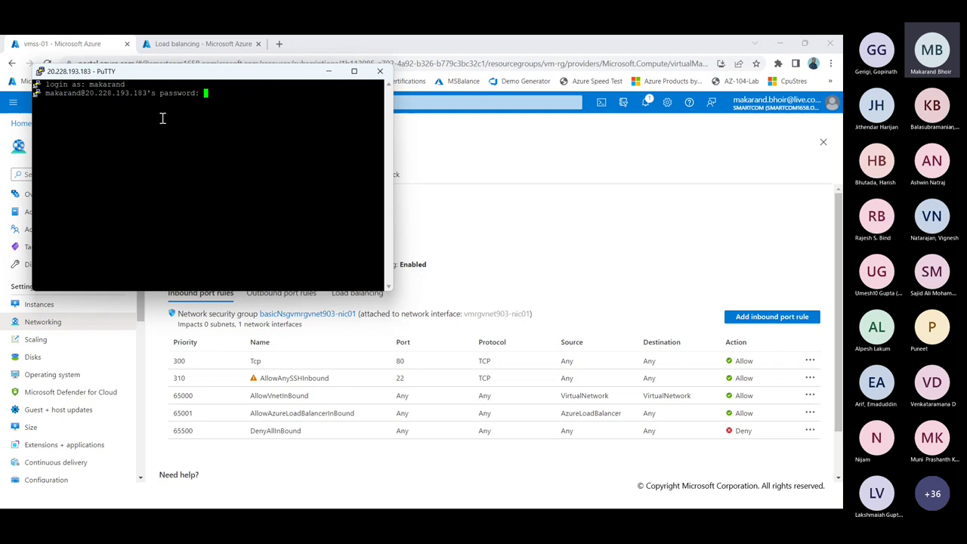
key(Return)
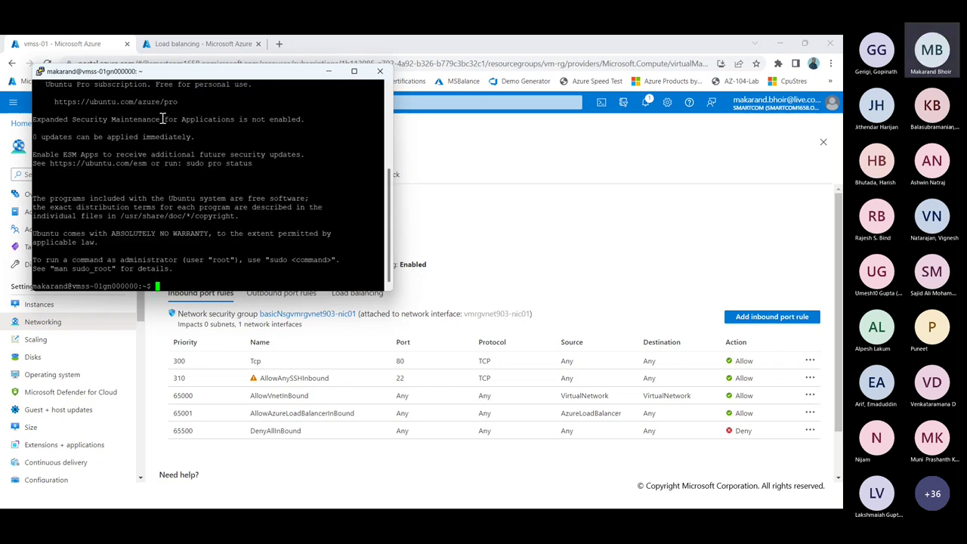
click(354, 73)
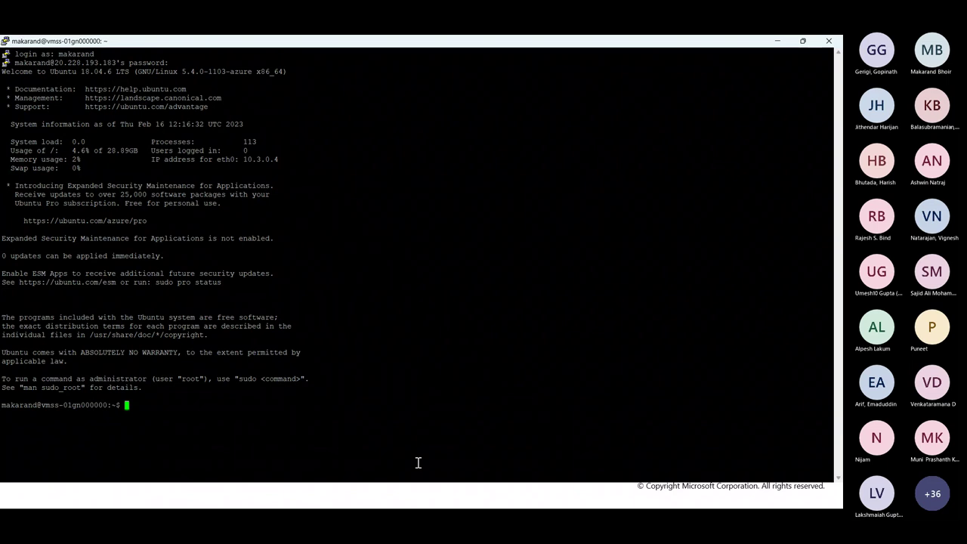
Clear the terminal, then run pwd and ls in the home directory.
text(clear)
key(Return)
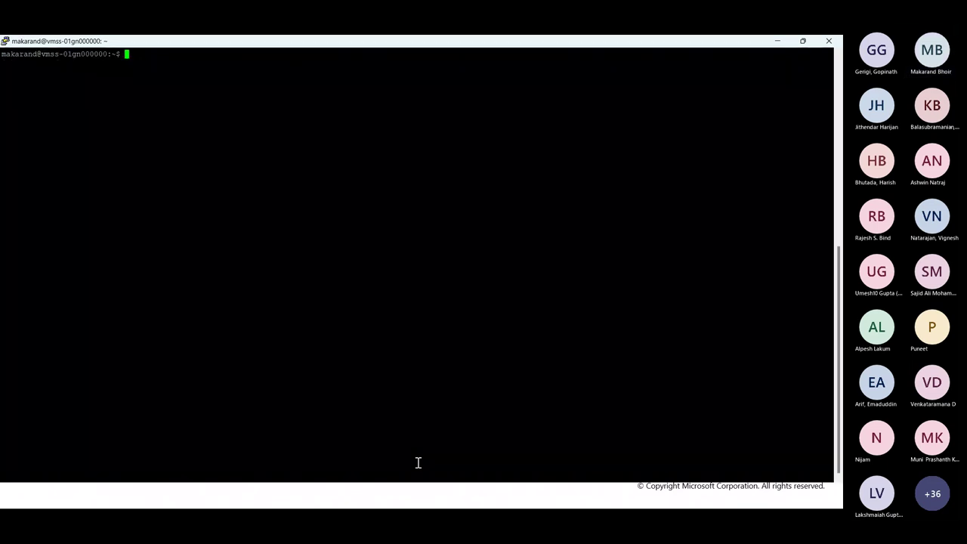
text(pwd)
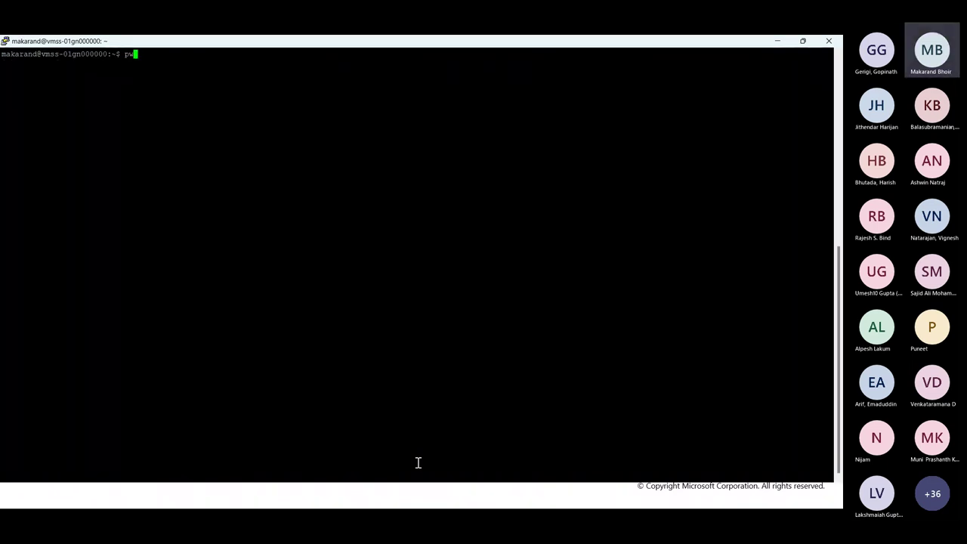
key(Return)
key(Return)
key(Return)
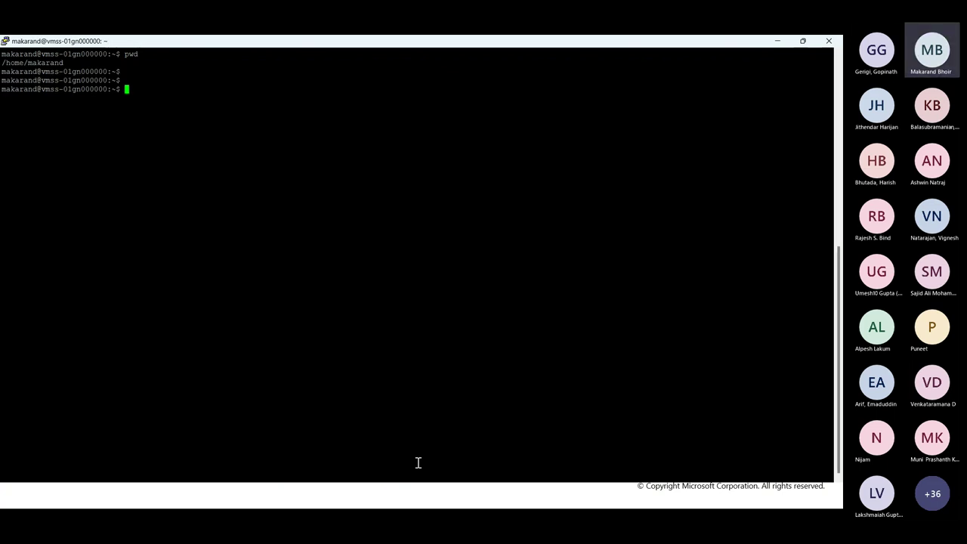
text(ls)
key(Return)
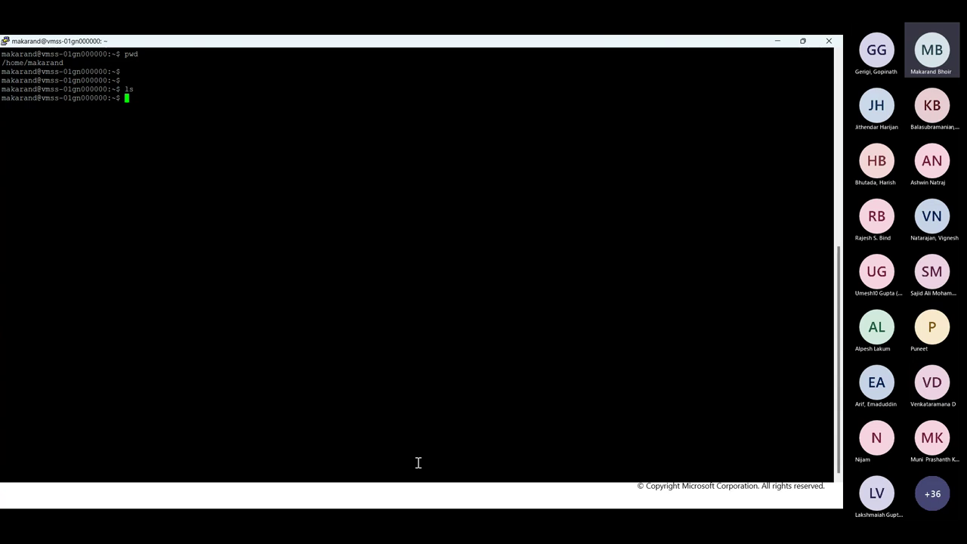
key(Return)
key(Return)
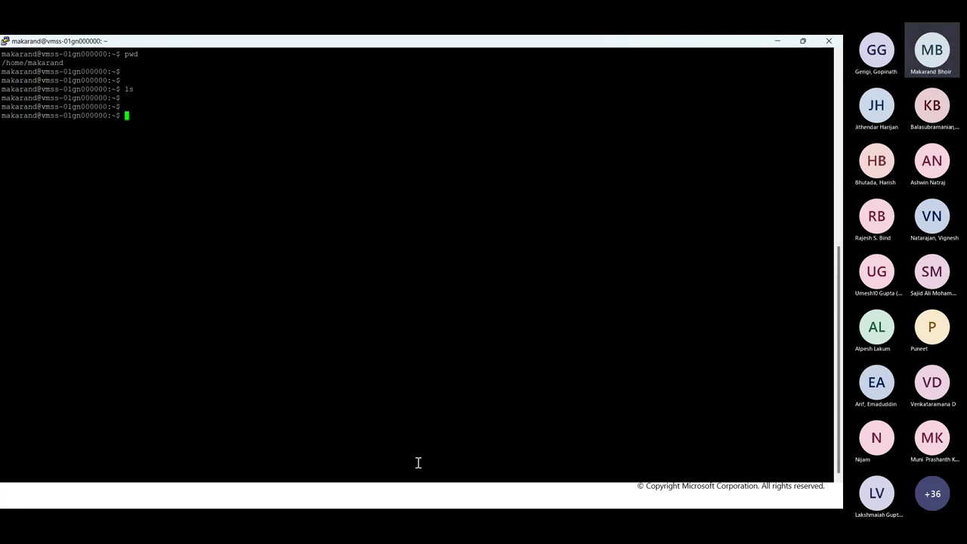
List hidden files with ls -a, then cd / and run ls -l on the root directory.
text(ls -a)
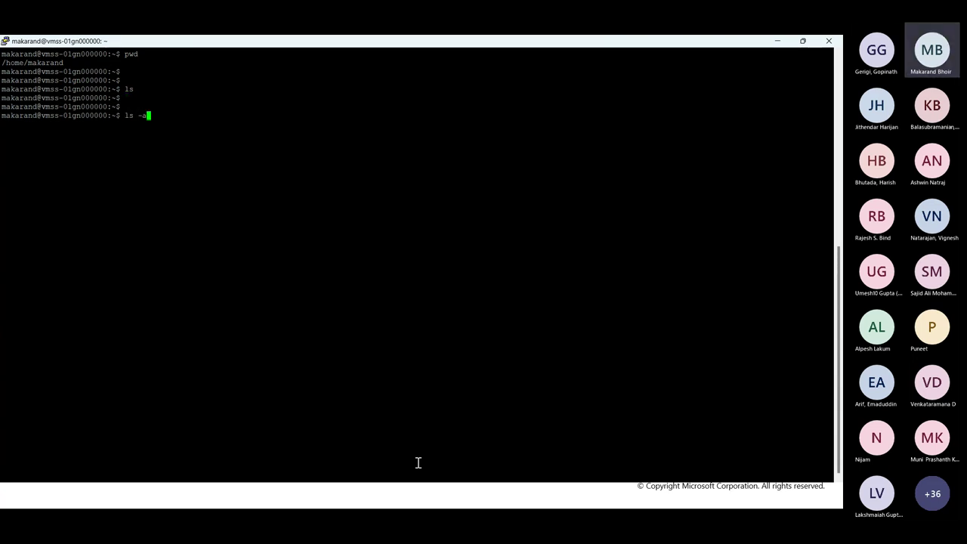
key(Return)
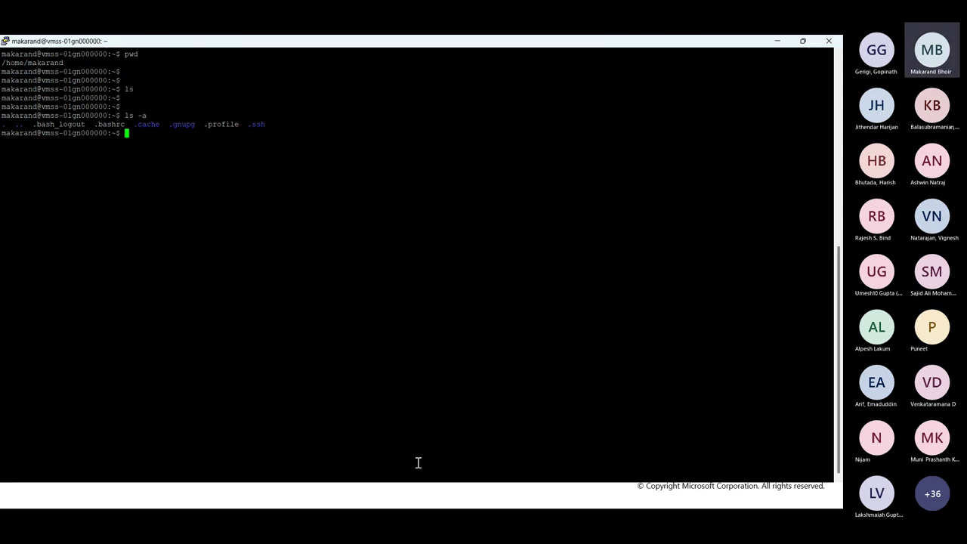
key(Return)
key(Return)
text(cd /)
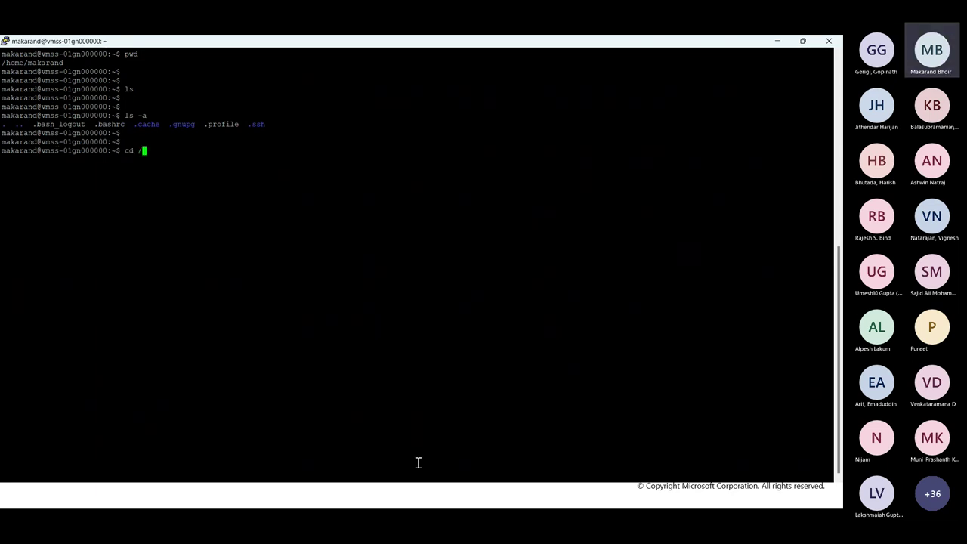
key(Return)
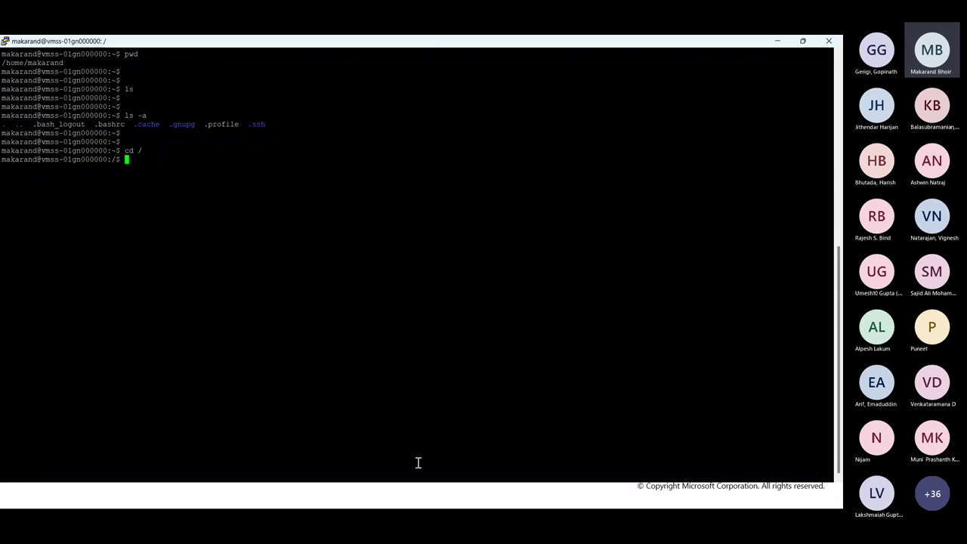
key(Return)
key(Return)
text(ls )
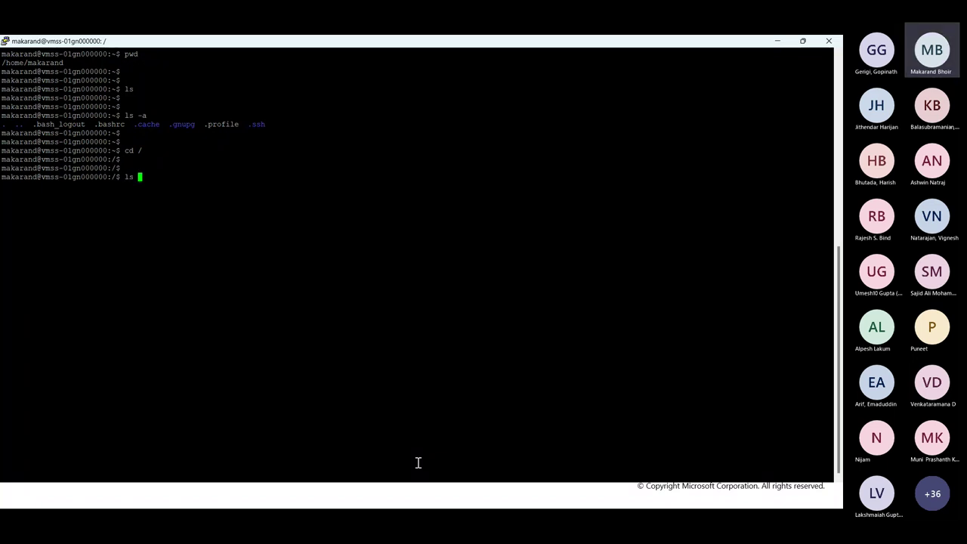
text(-l)
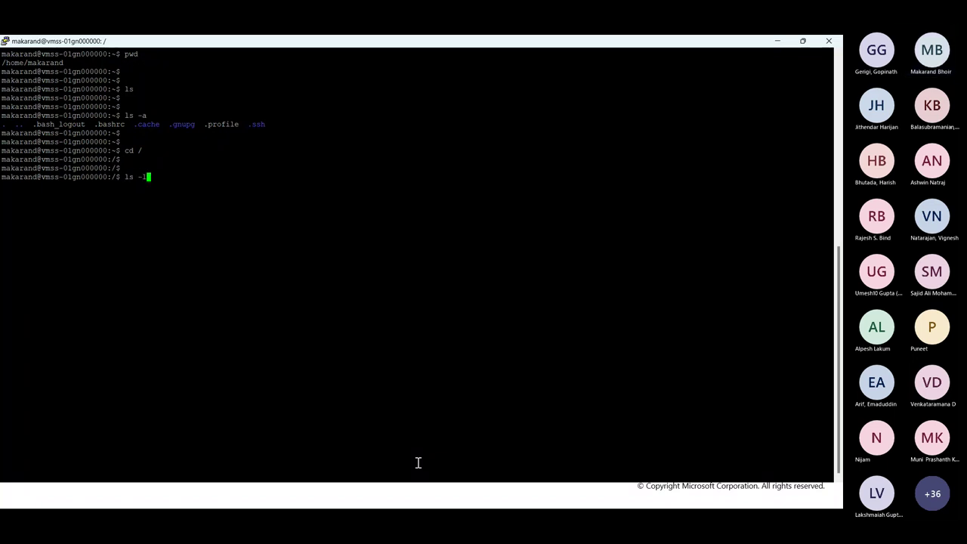
key(Return)
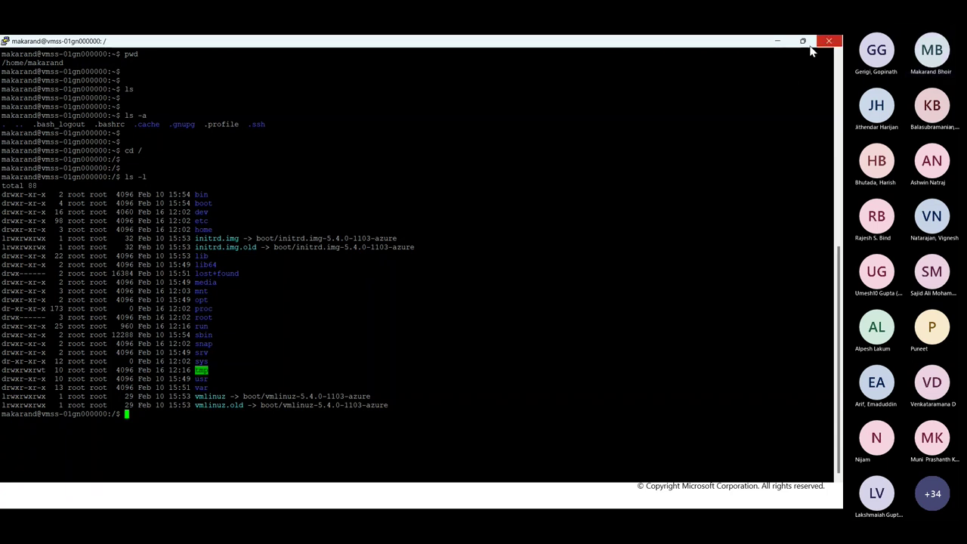
Minimize PuTTY, go to the Azure portal Home page, and switch back to the SSH terminal.
click(776, 42)
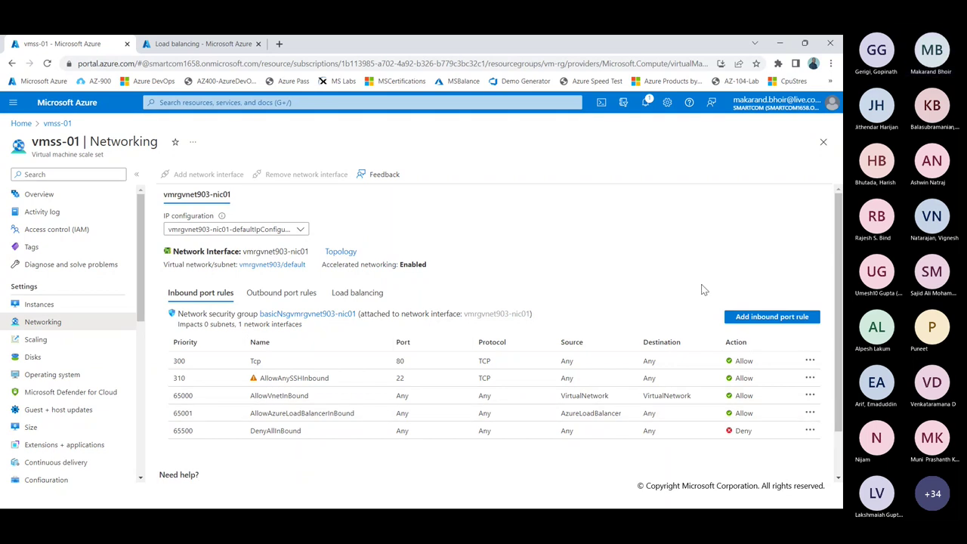
click(47, 106)
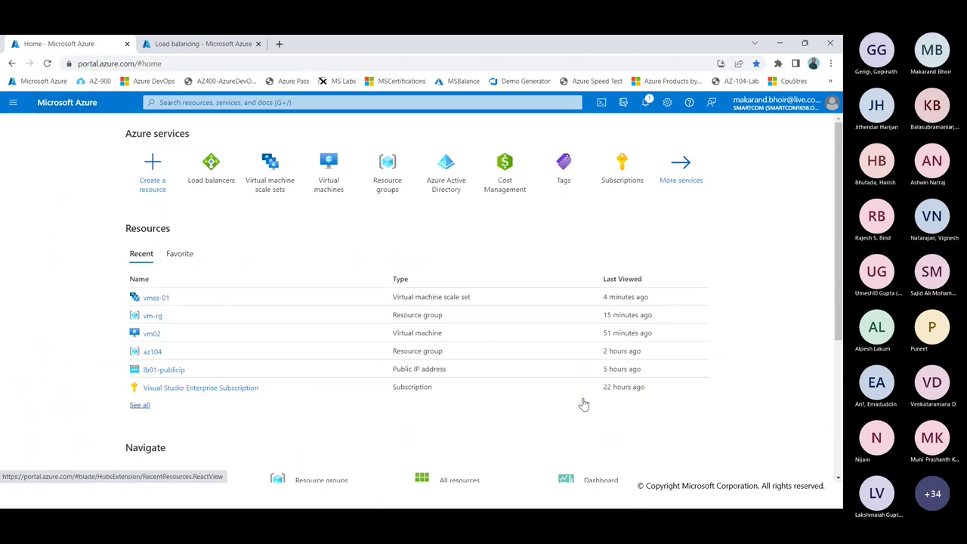
key(alt+Tab)
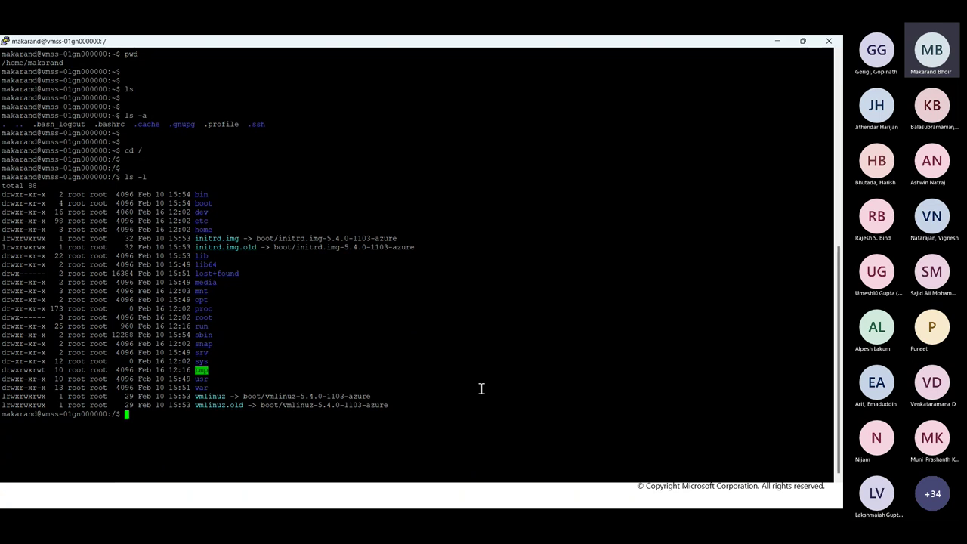
Run clear in the PuTTY terminal, then switch to the Azure portal in Chrome.
key(Return)
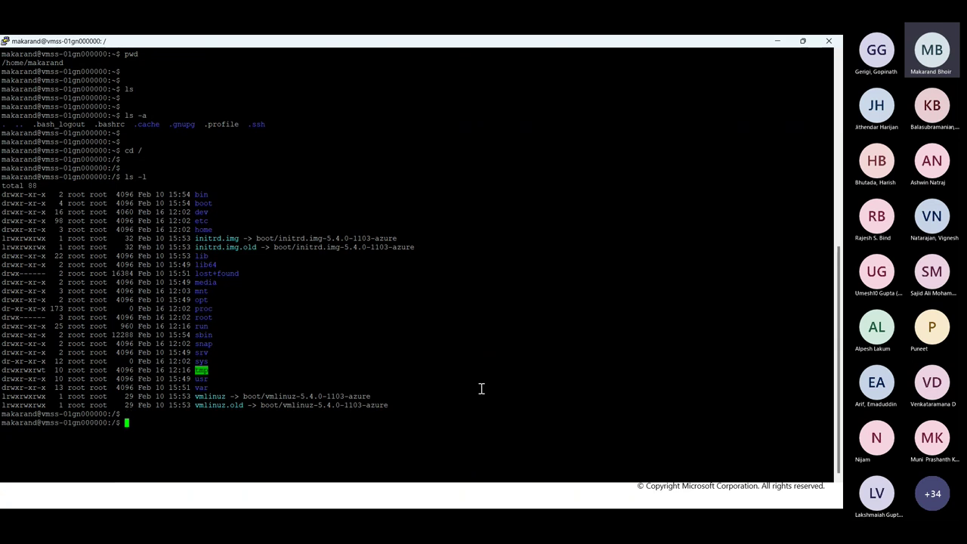
text(cle)
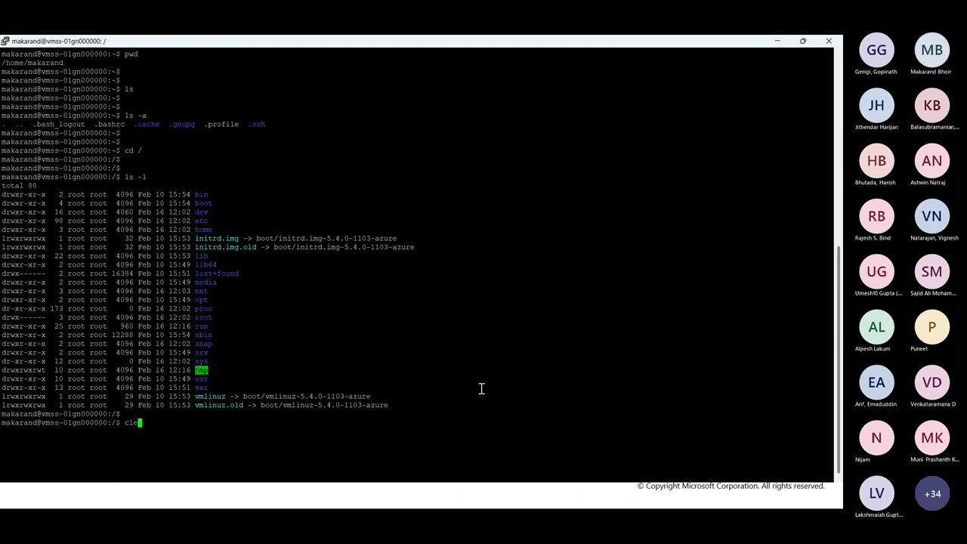
text(ar)
key(Return)
key(Return)
key(Return)
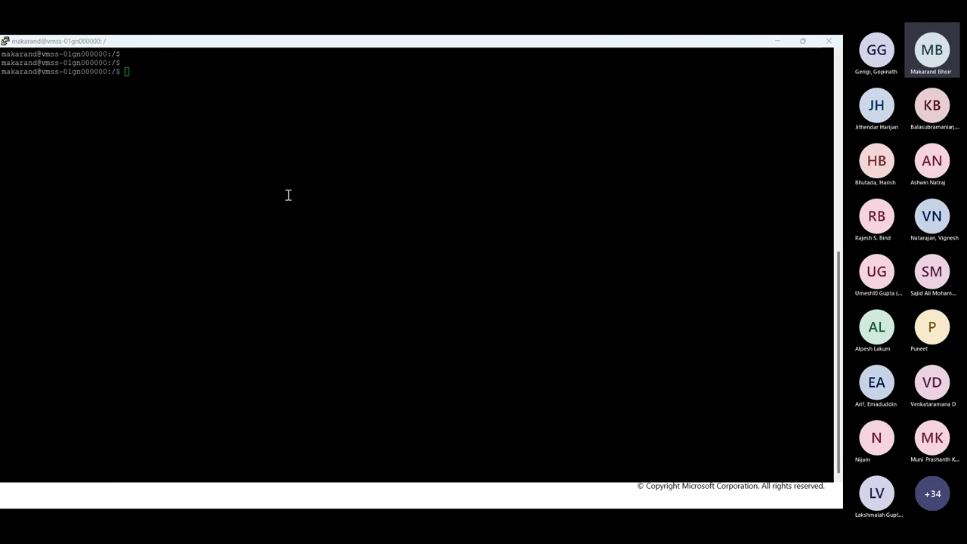
key(alt+Tab)
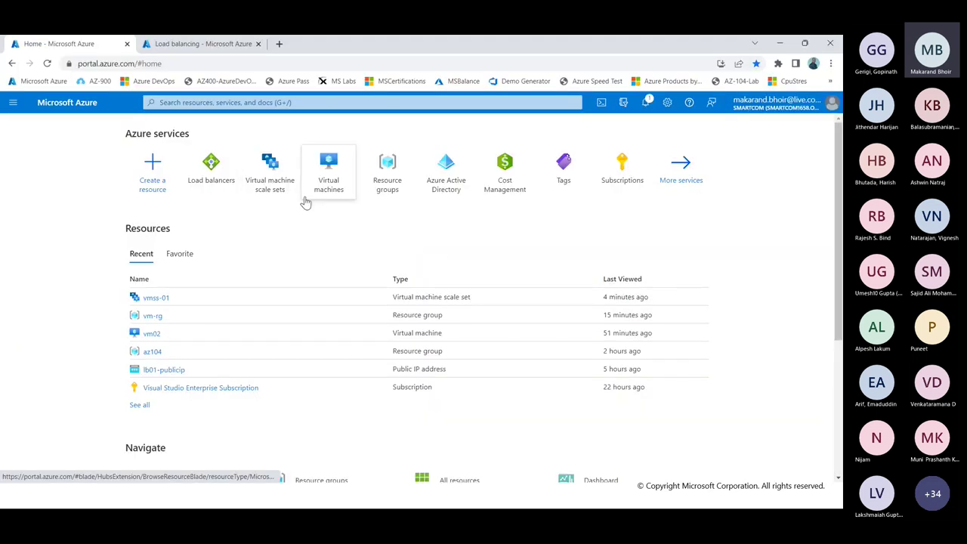
Open Virtual machine scale sets, select vmss-01, then cycle windows toward File Explorer.
click(271, 178)
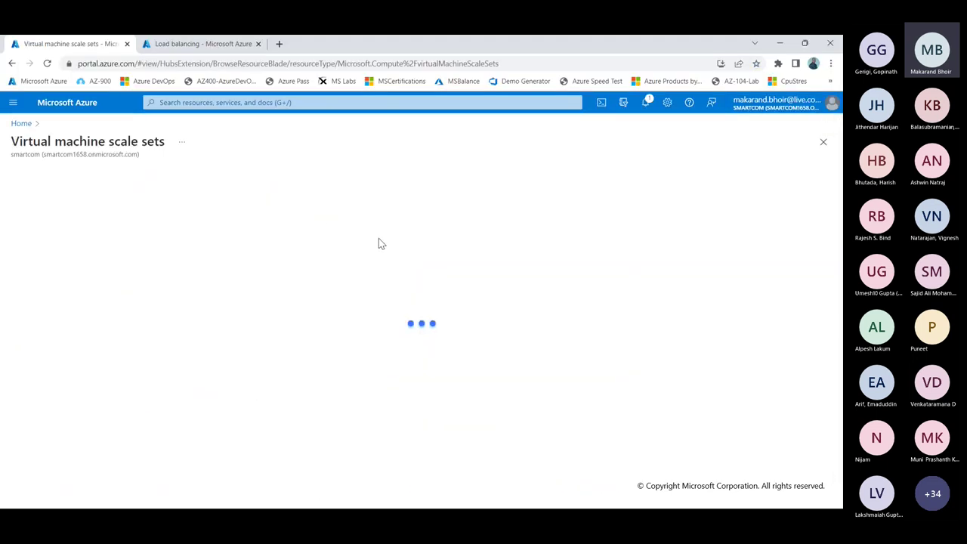
click(55, 265)
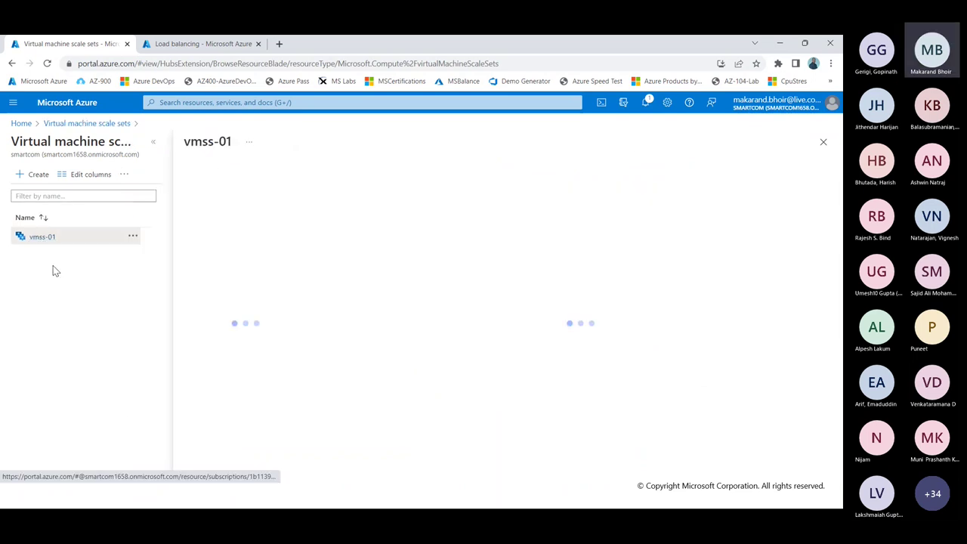
key(alt+Tab)
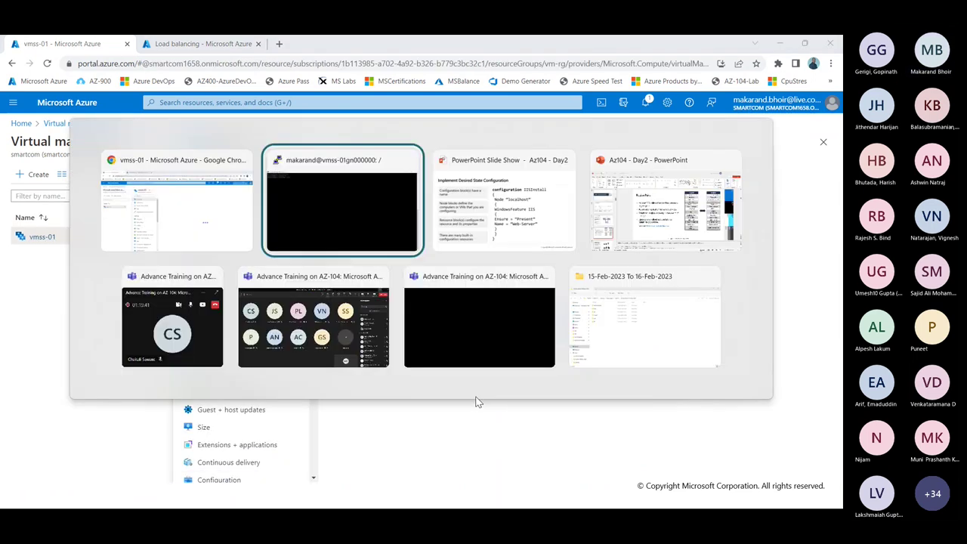
key(alt+Tab)
key(alt+Tab)
key(alt+Tab)
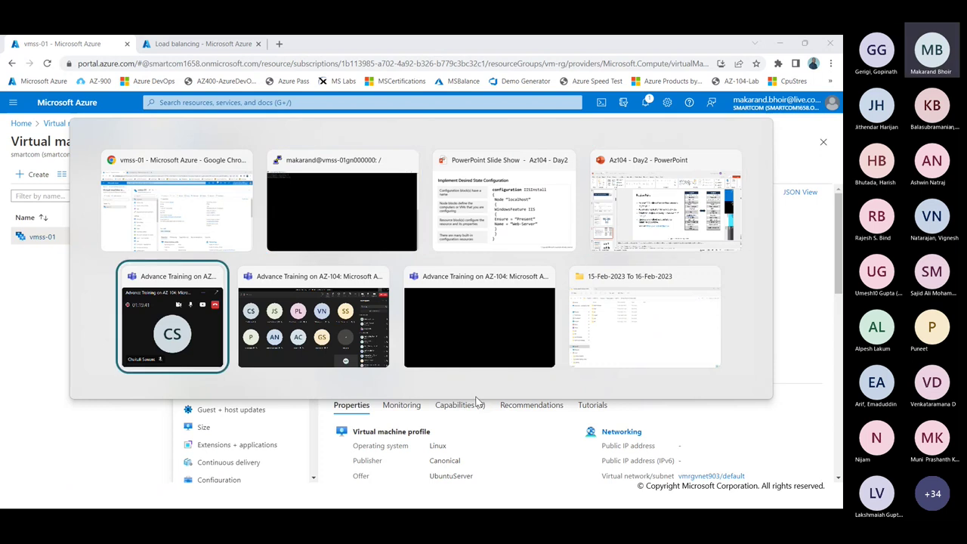
key(alt+Tab)
Open Files > VMSS notes, select the 'sudo apt-get update' line, and return to PuTTY.
key(Escape)
key(alt+Tab)
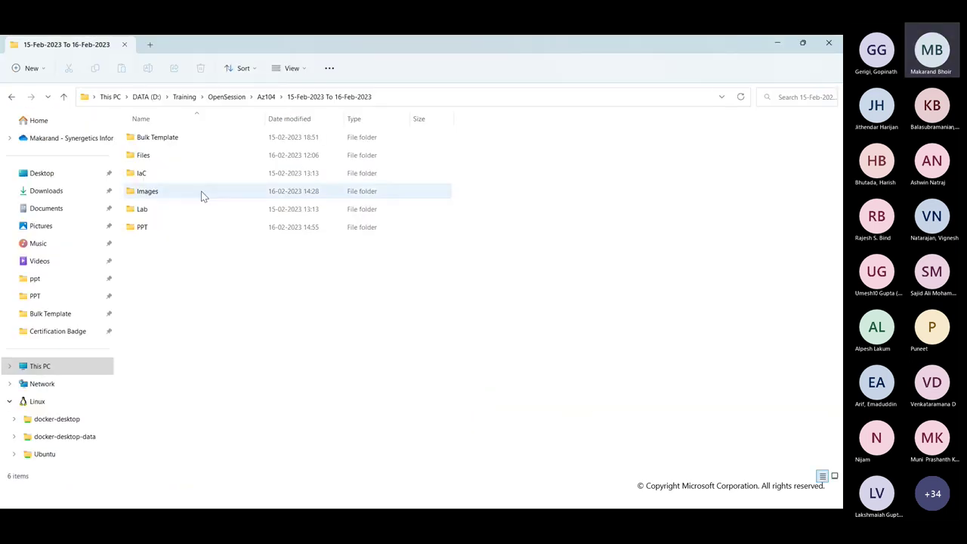
click(150, 157)
double_click(149, 156)
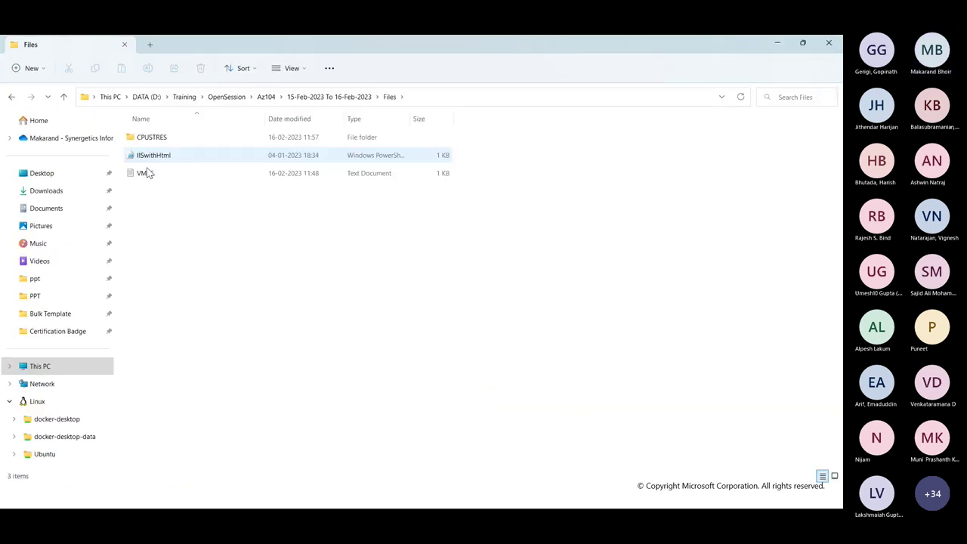
double_click(148, 177)
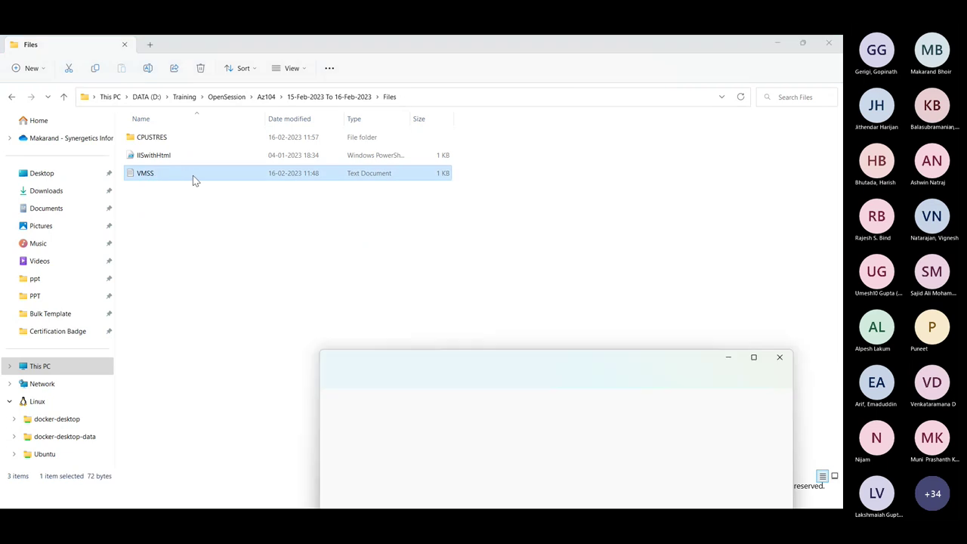
drag(453, 406, 301, 401)
key(ctrl+c)
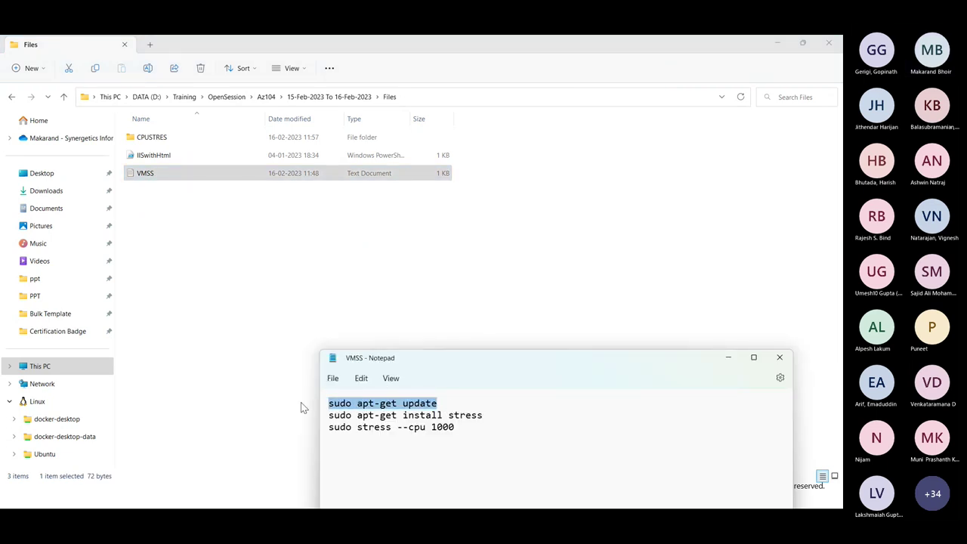
key(alt+Tab)
key(alt+Tab)
key(alt+Tab)
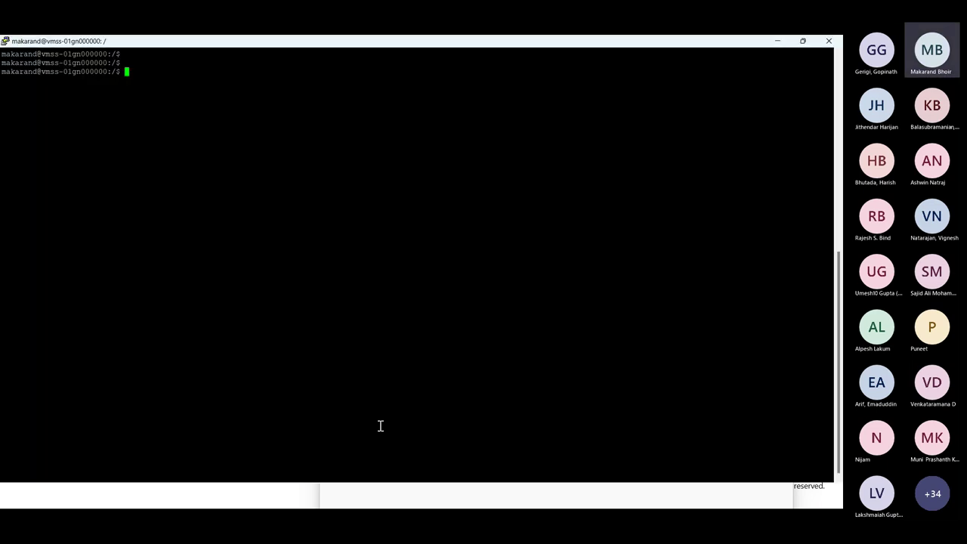
Resize the PuTTY window, paste the copied update command and run it.
double_click(440, 41)
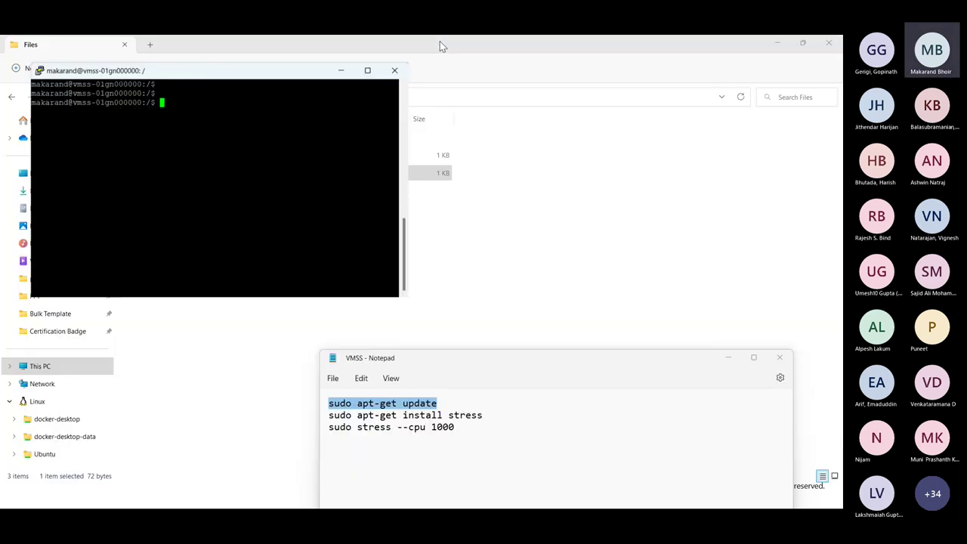
right_click(207, 148)
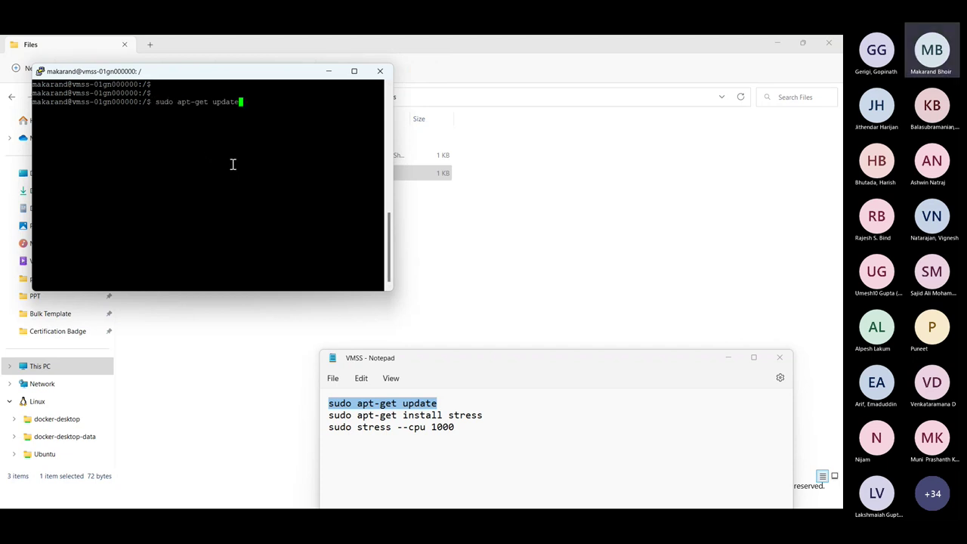
key(Return)
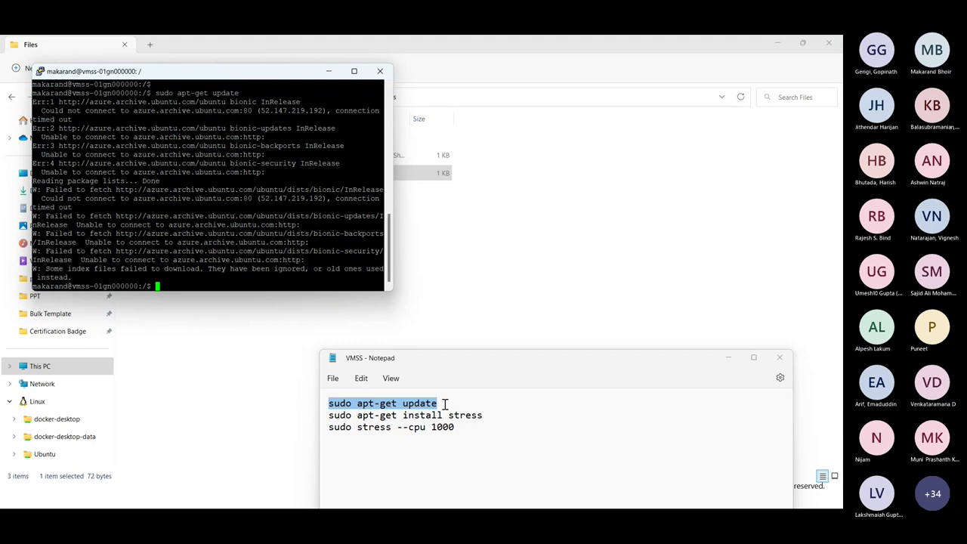
Run 'apt-get update' without sudo from the notes; it fails with permission errors.
drag(443, 404, 357, 408)
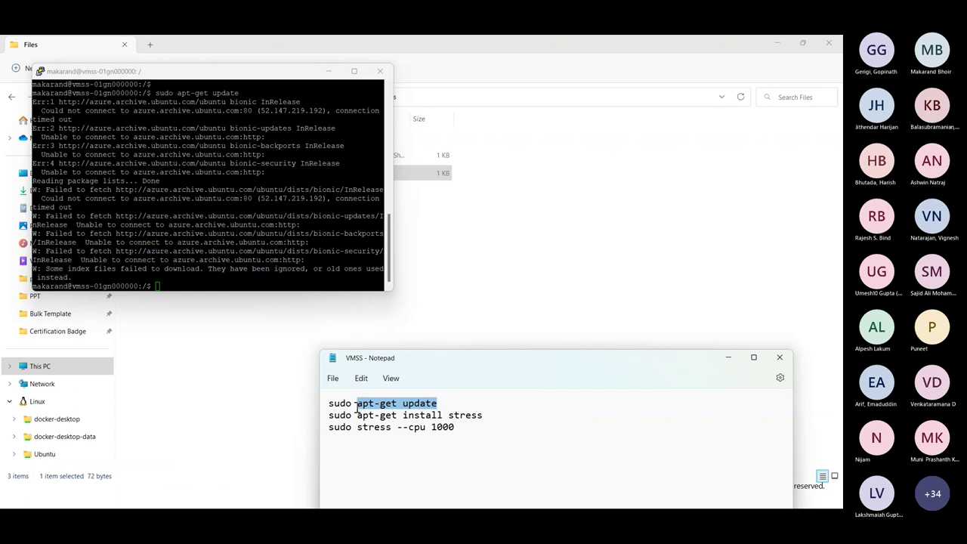
key(ctrl+c)
right_click(243, 238)
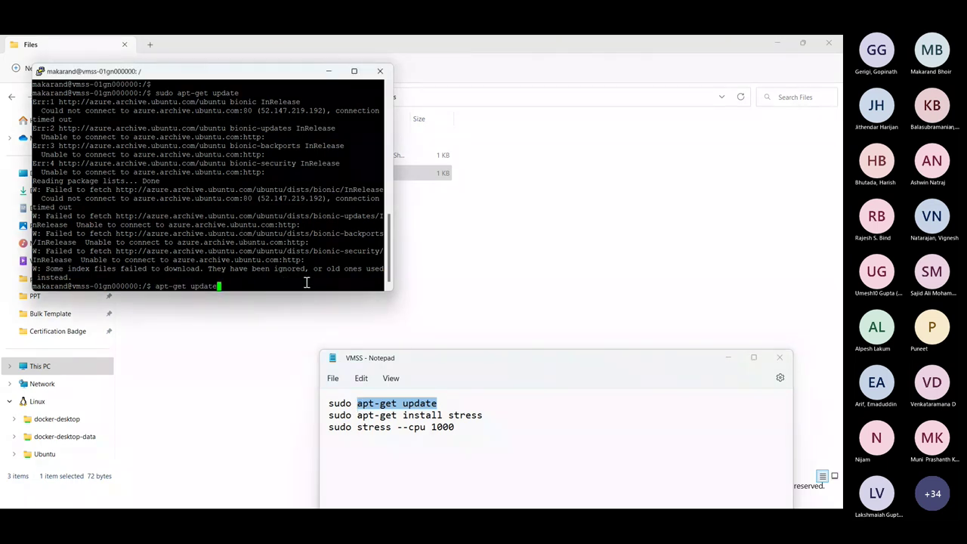
key(Return)
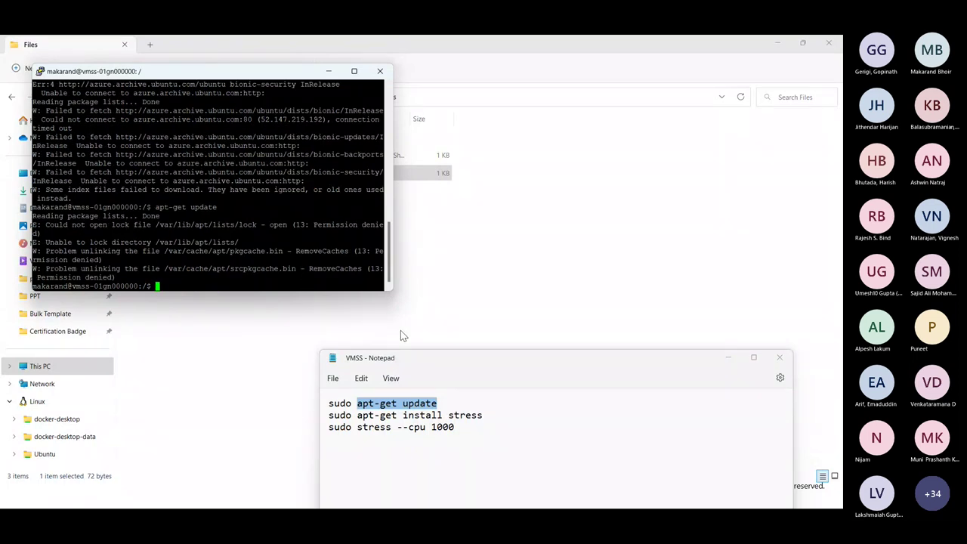
Run 'sudo' alone to view its usage, then clear the terminal.
text(sudo)
key(Return)
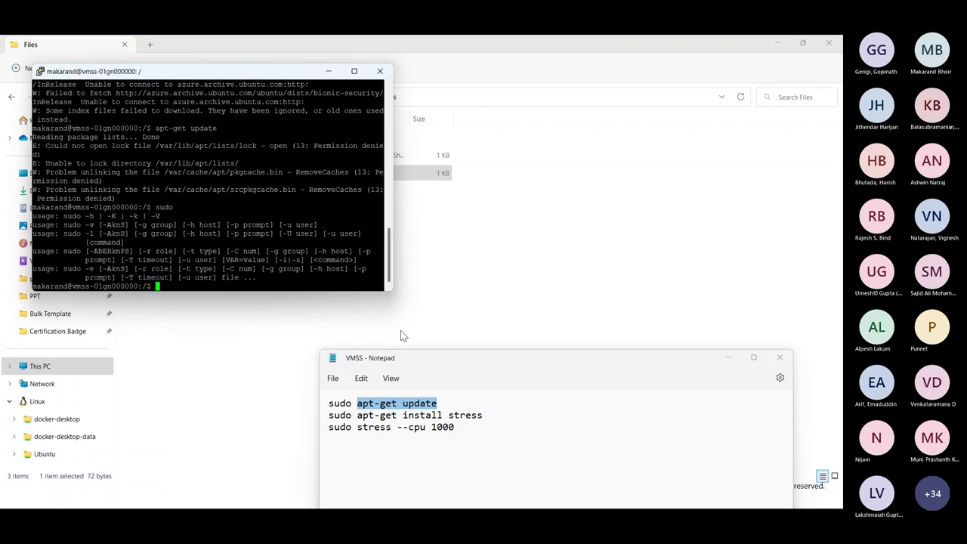
text(clear)
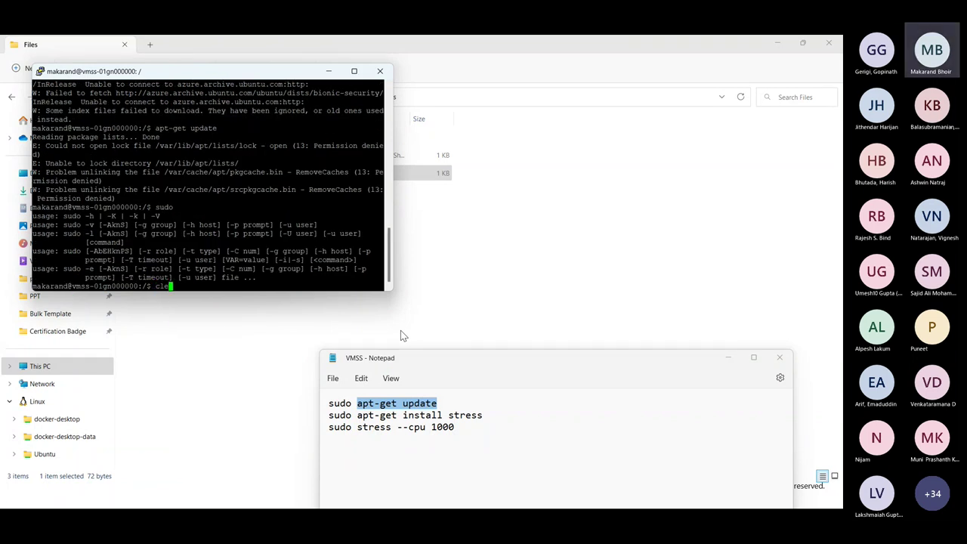
key(Return)
Copy 'sudo apt-get update' from the notes and run it in PuTTY; it times out.
click(451, 403)
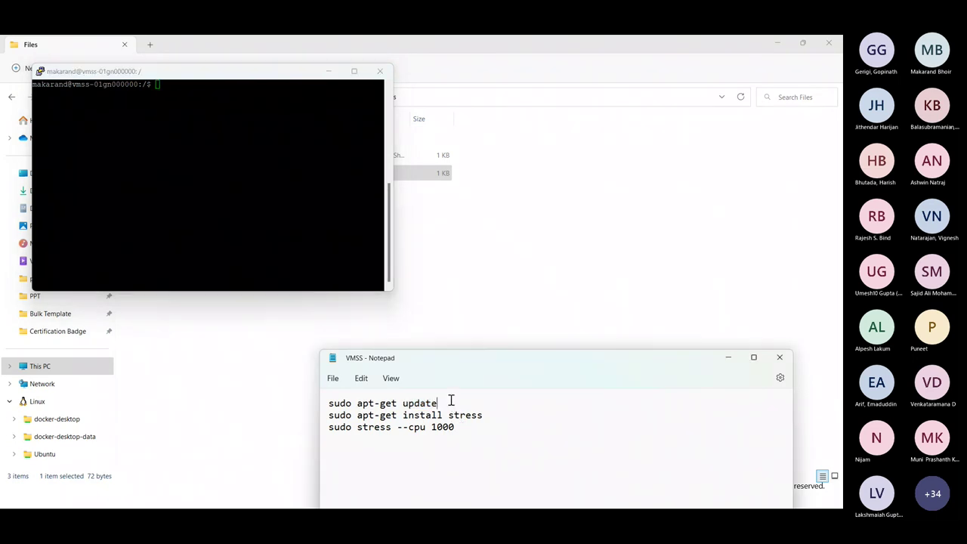
drag(451, 402, 319, 406)
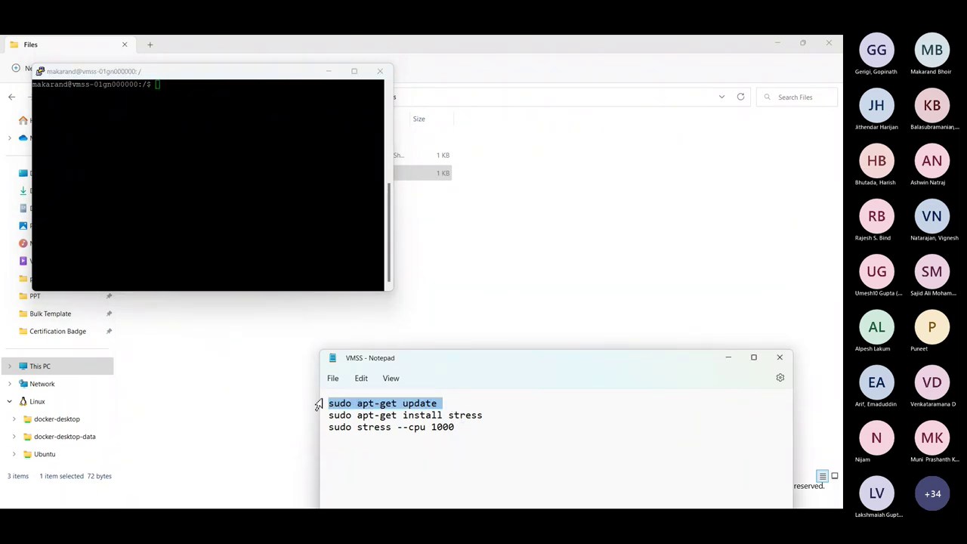
click(239, 154)
right_click(239, 153)
key(Return)
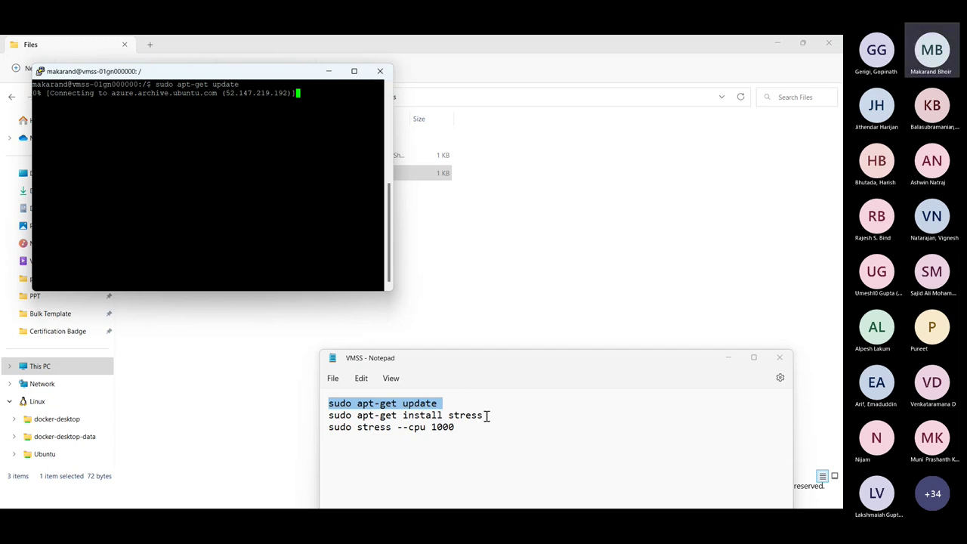
Select the 'sudo apt-get install stress' and 'sudo stress --cpu 1000' lines in the notes.
drag(487, 415, 316, 417)
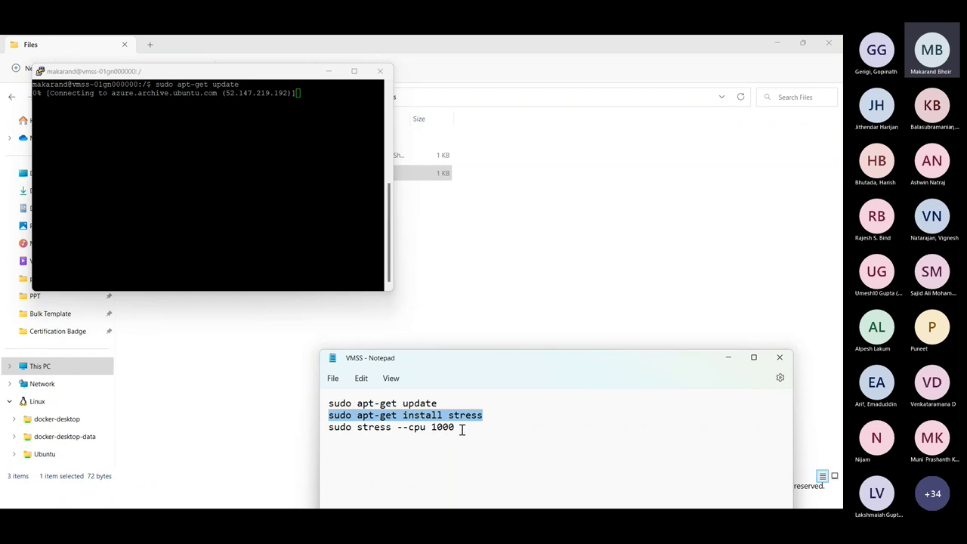
drag(455, 428, 324, 432)
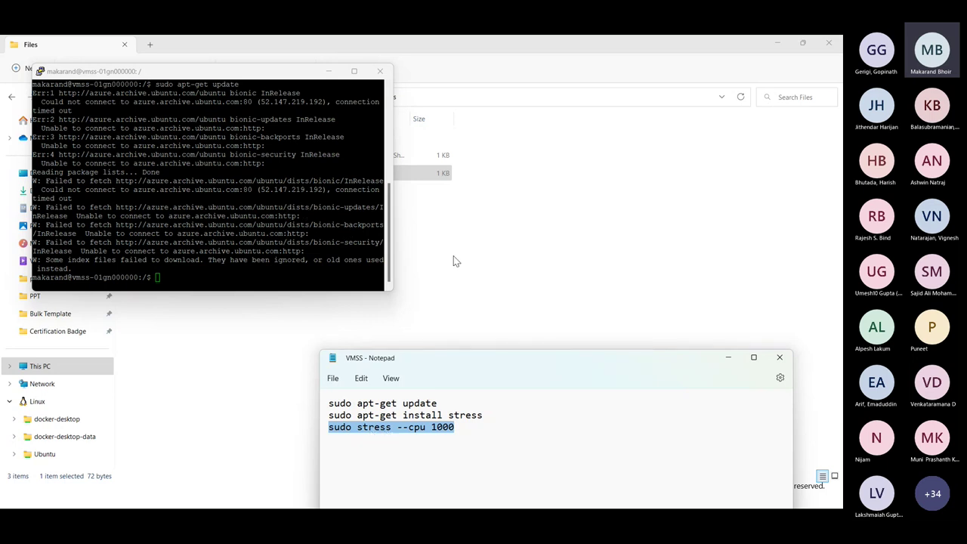
click(518, 267)
Show the vmss-01 Instances list, highlight the running vmss-01_0 instance, and open a new tab.
key(alt+Tab)
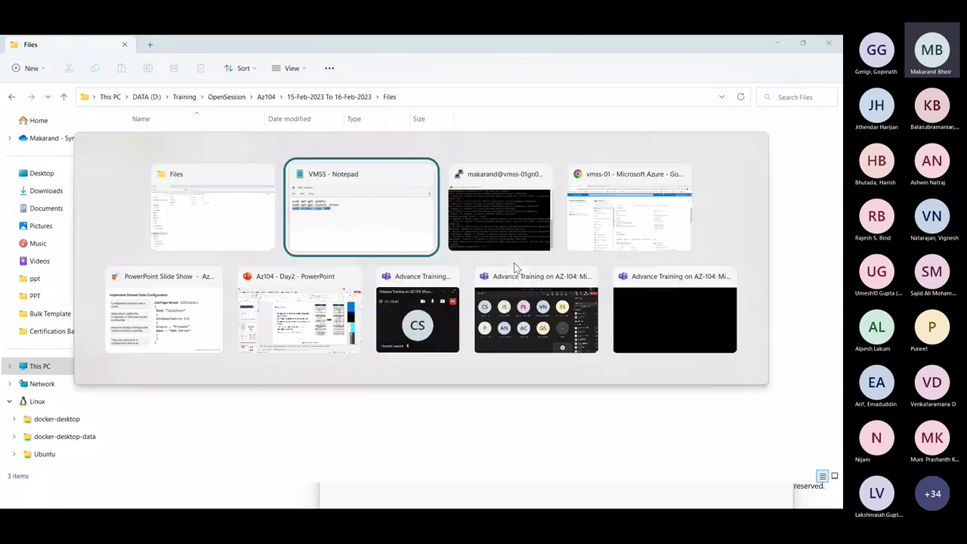
key(alt+Tab)
key(alt+Tab)
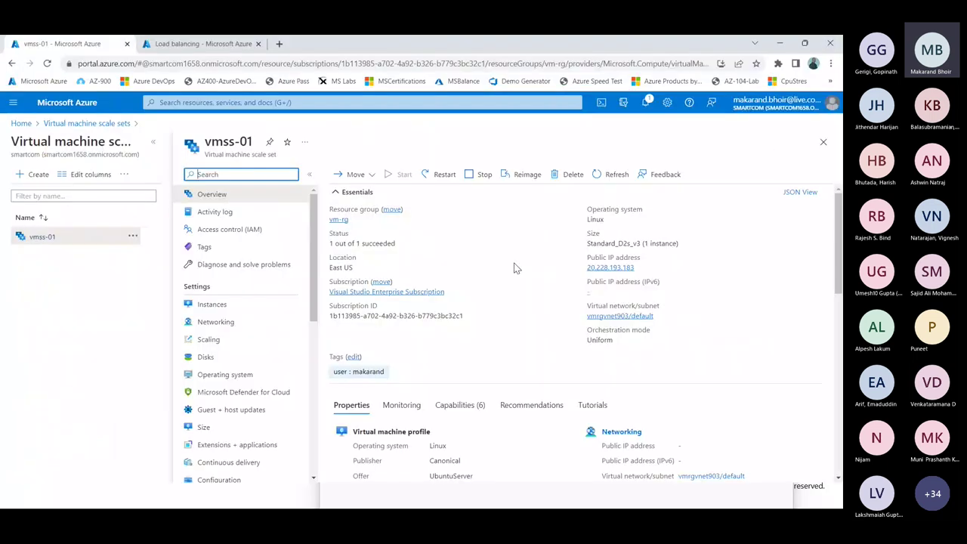
click(212, 305)
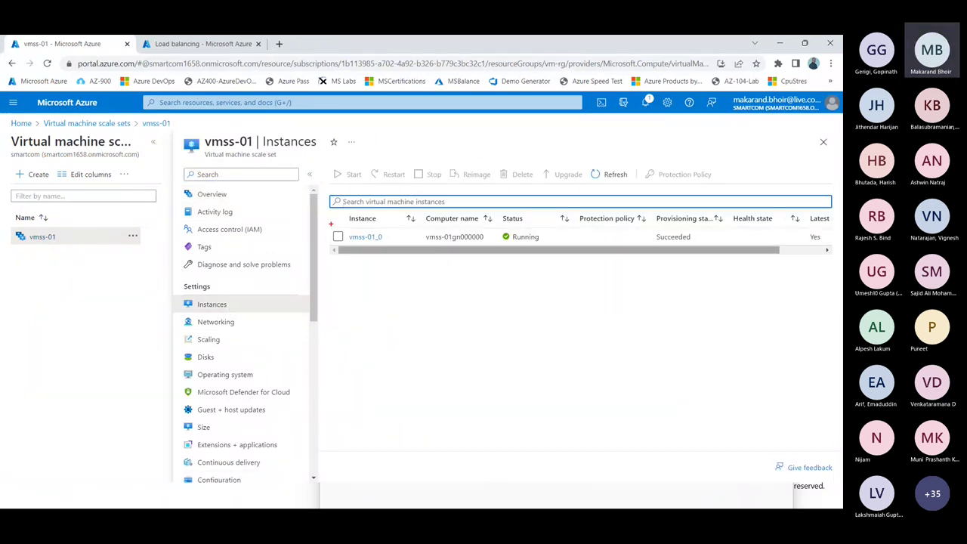
mouse_move(331, 224)
mouse_down()
mouse_move(398, 254)
mouse_move(426, 280)
mouse_up()
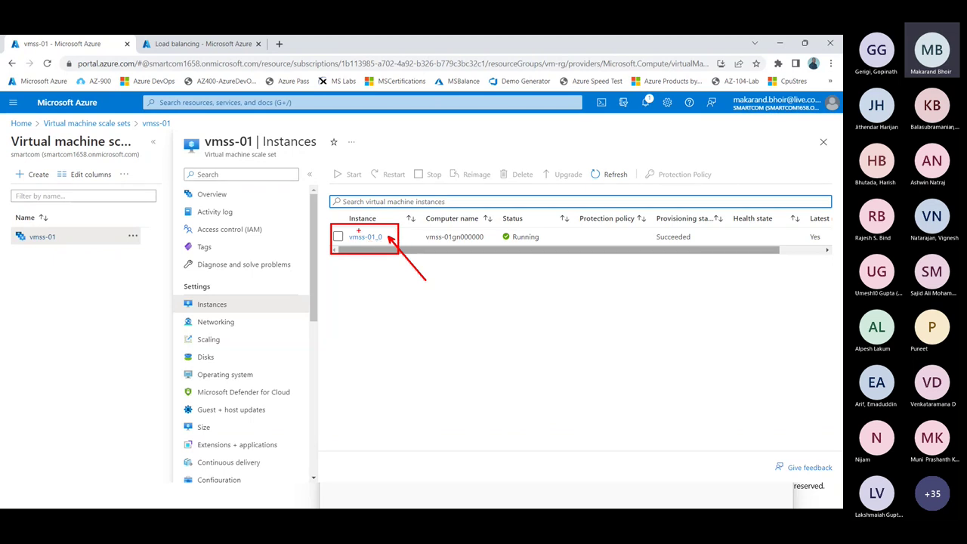
key(Escape)
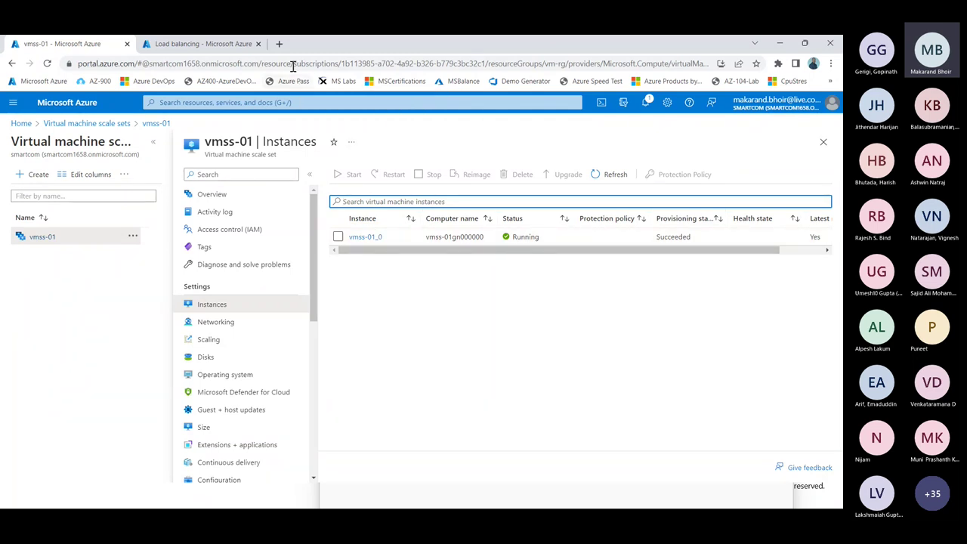
click(278, 43)
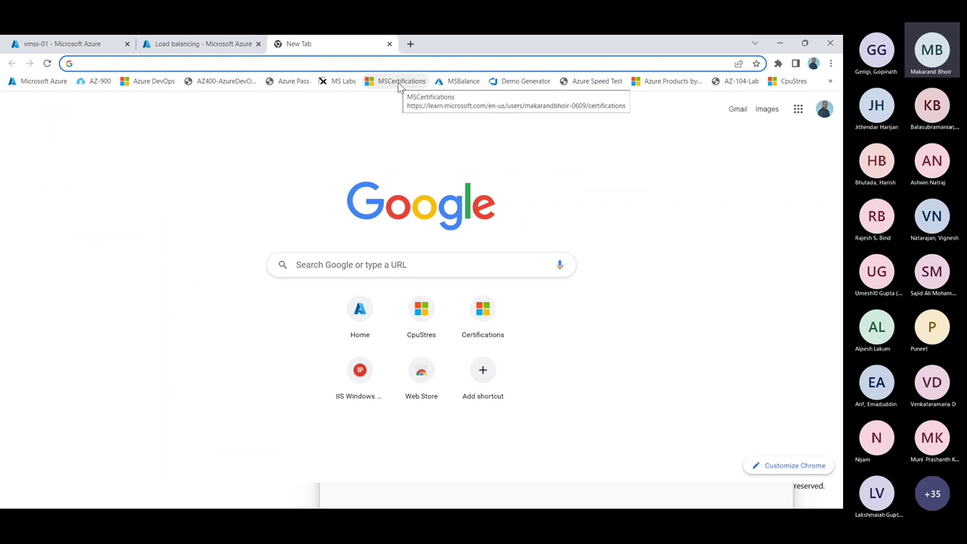
Open the CpuStres v2.0 bookmark page, review it, then close that tab.
click(790, 82)
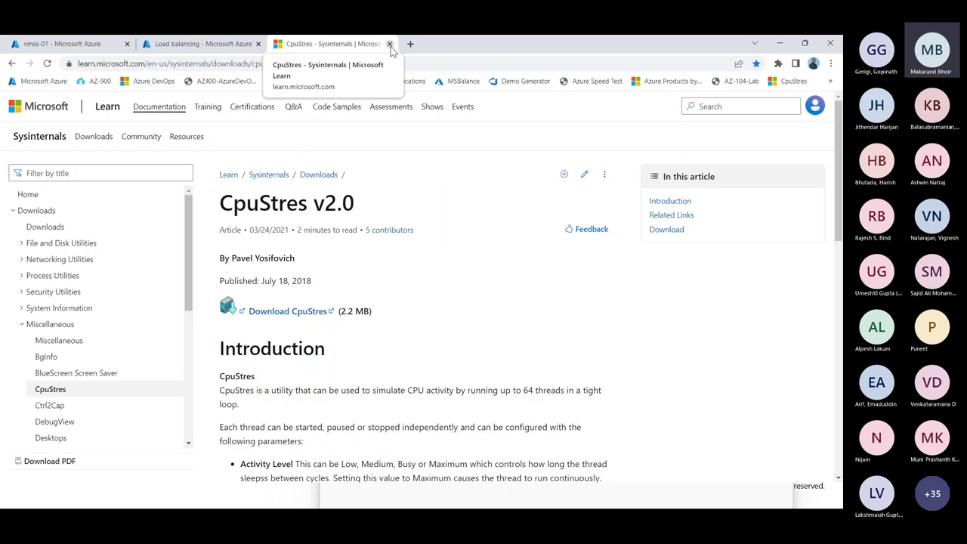
click(389, 44)
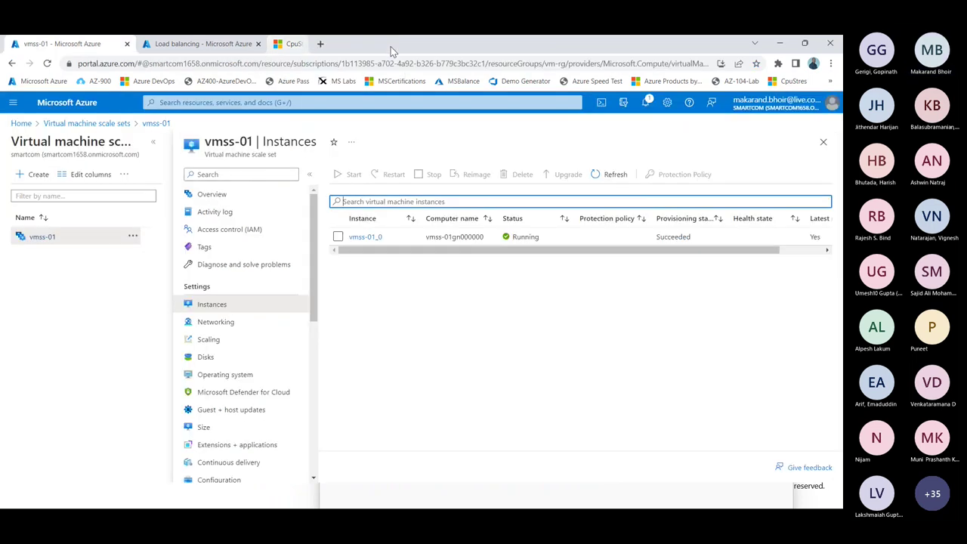
Minimize Chrome and close the Notepad command notes.
click(783, 44)
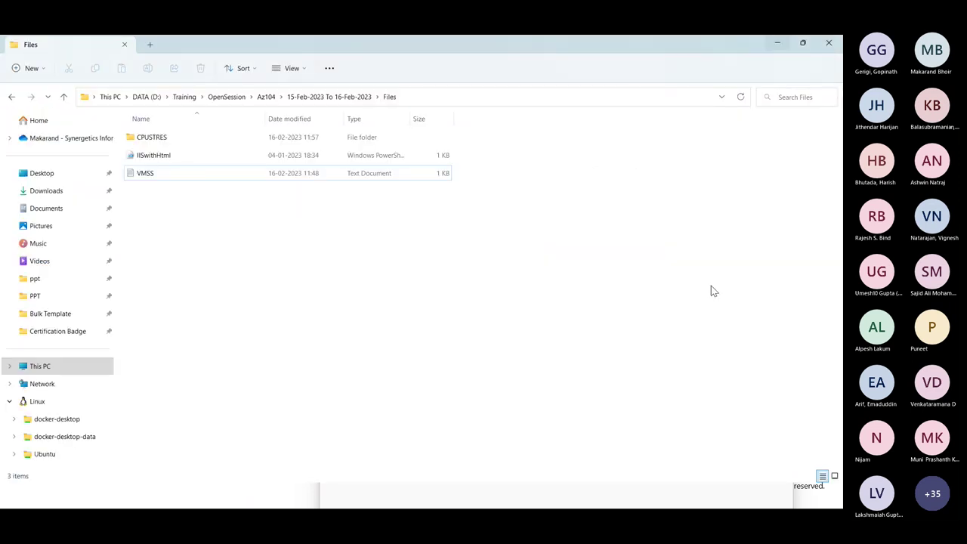
key(alt+Tab)
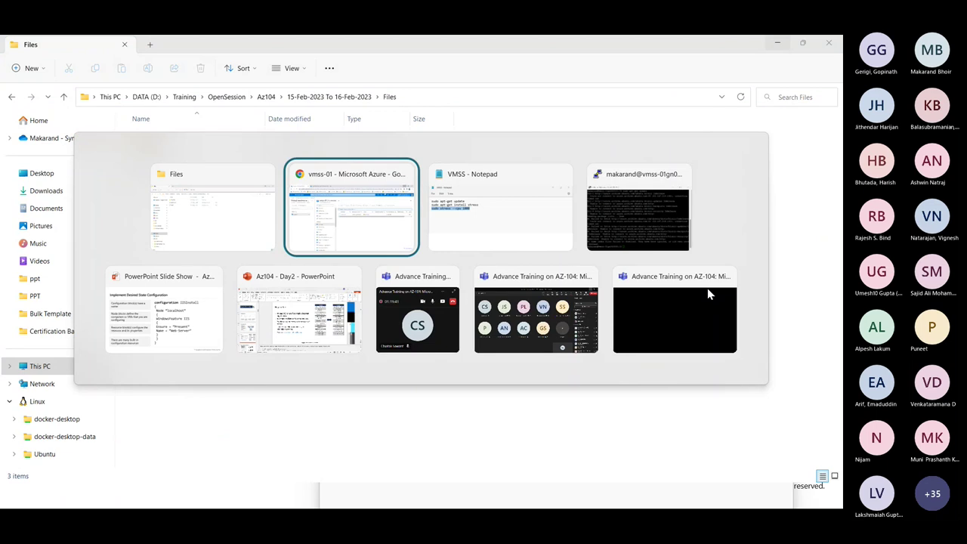
key(alt+Tab)
key(alt+Tab)
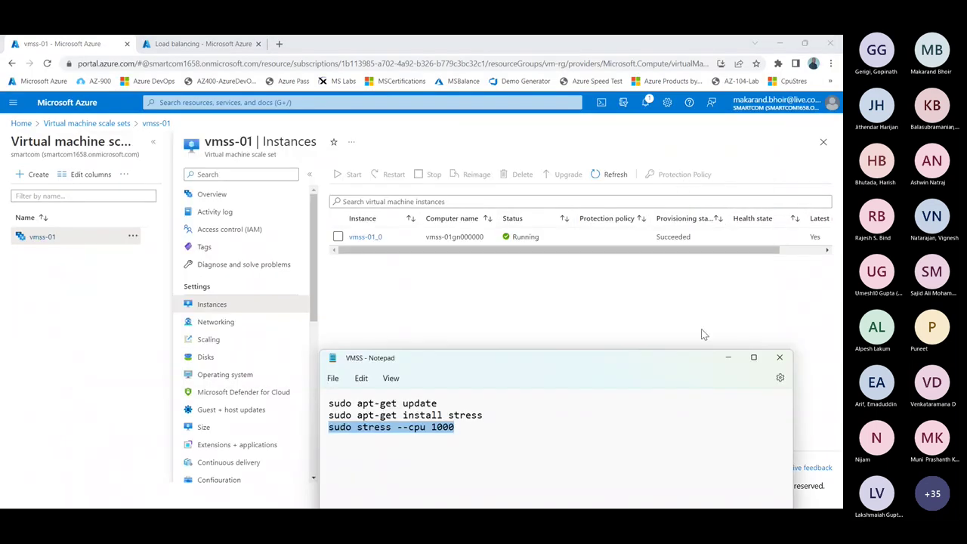
click(779, 357)
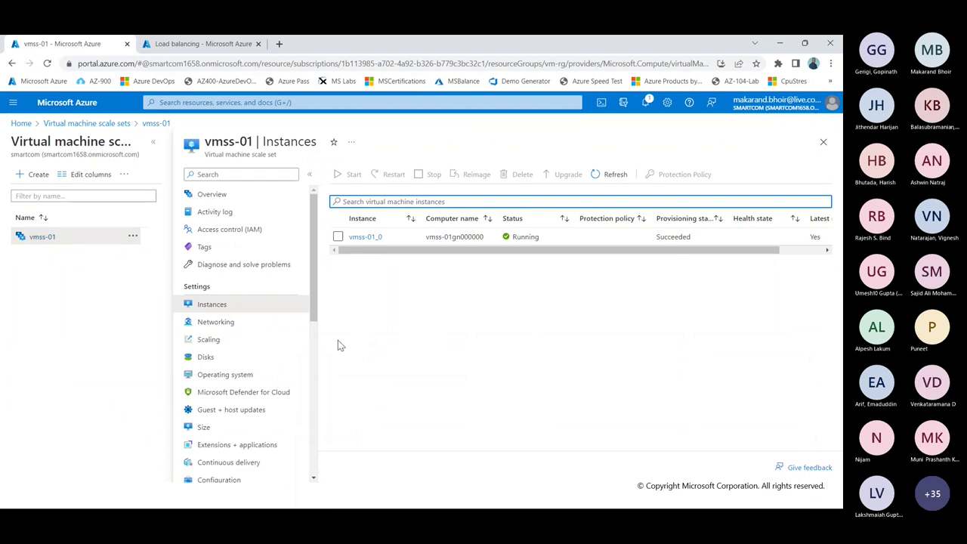
Return to the Virtual machine scale sets list, then show the Desired State Configuration slide.
key(alt+Tab)
key(alt+Tab)
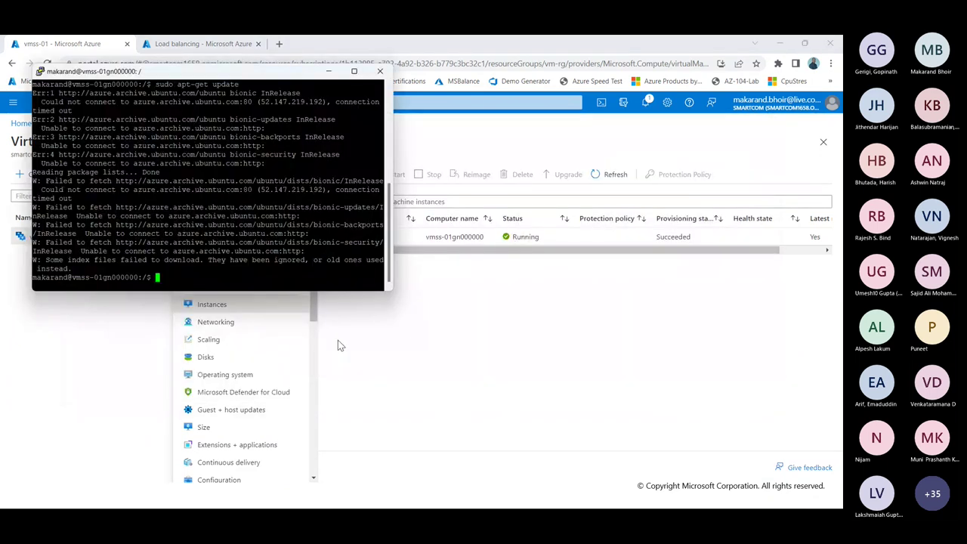
click(338, 345)
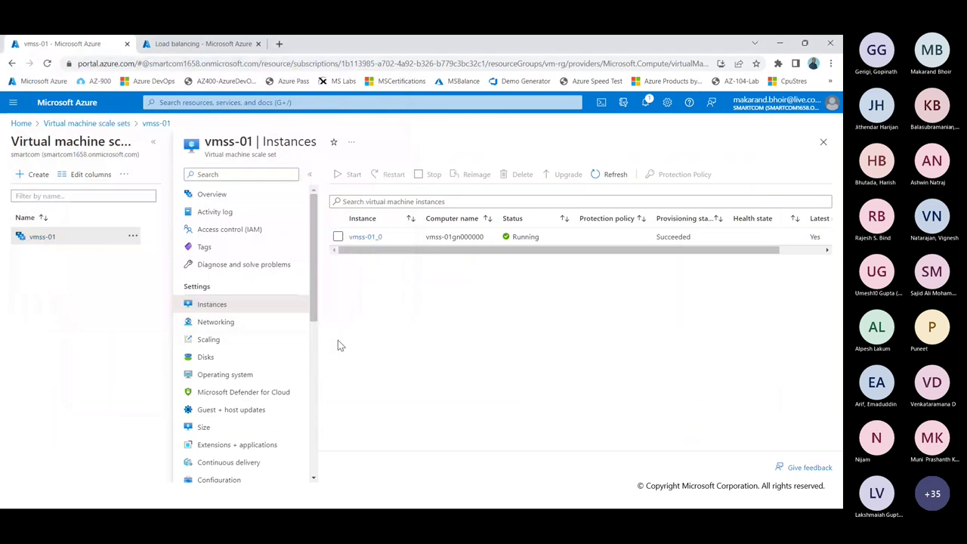
key(alt+Tab)
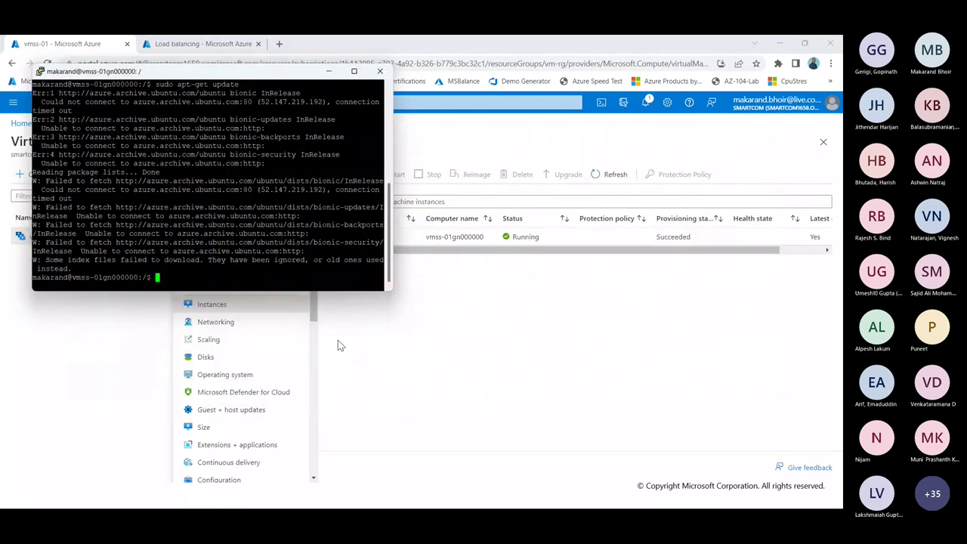
click(339, 342)
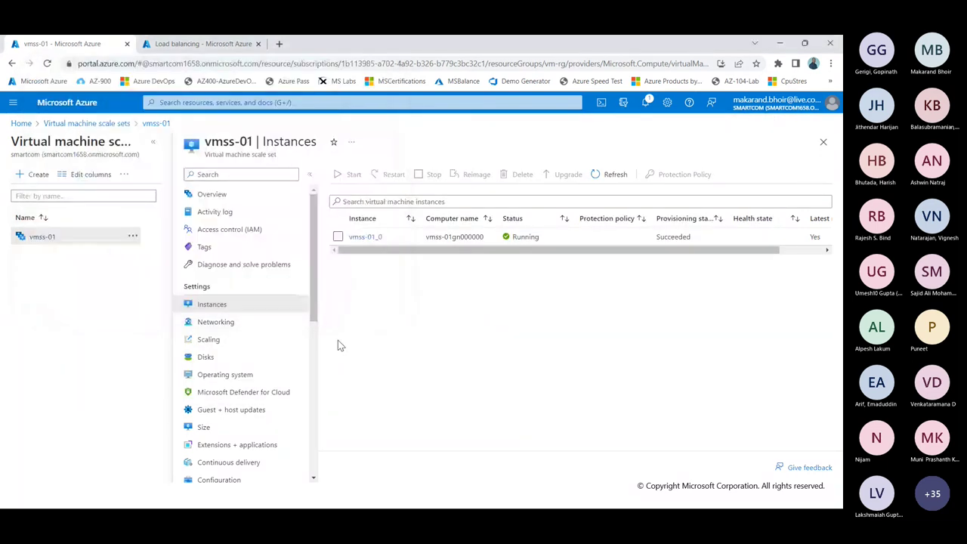
click(78, 125)
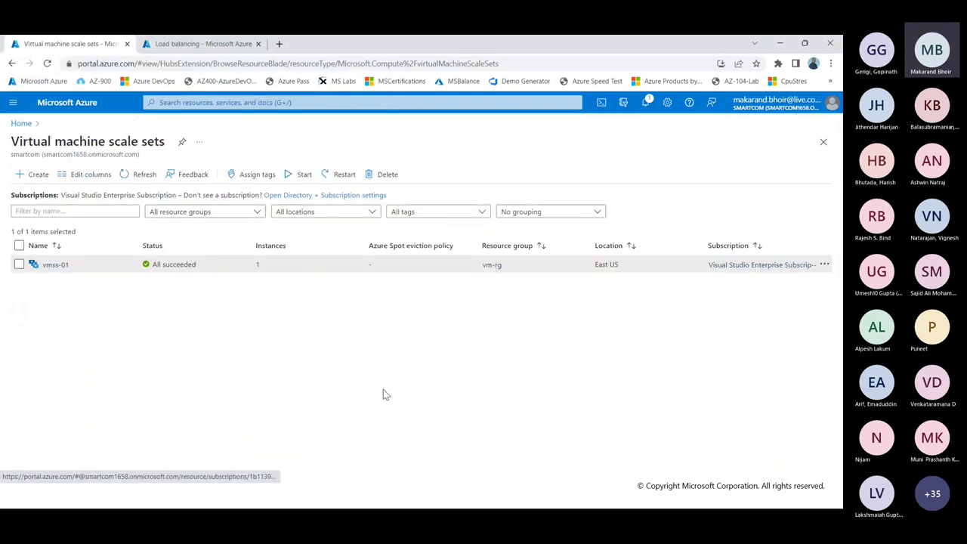
key(alt+Tab)
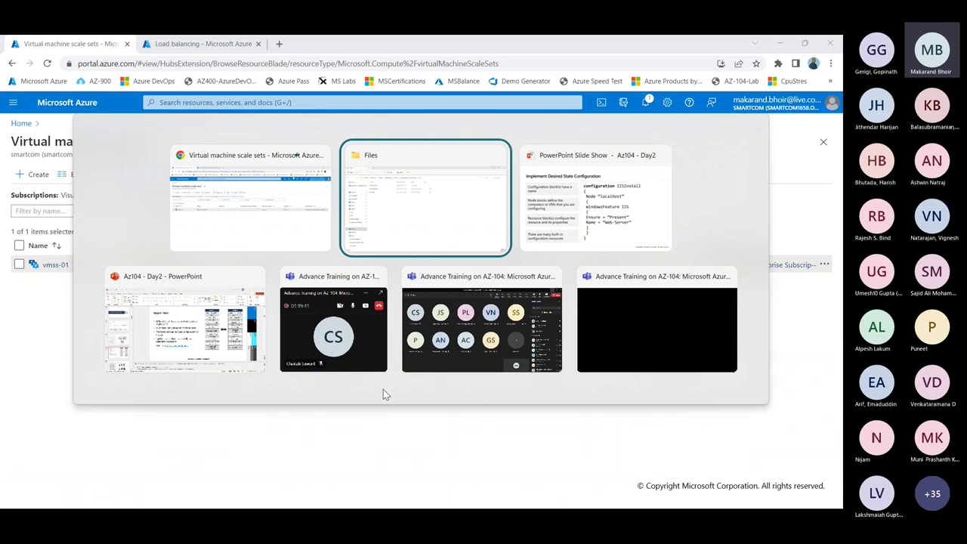
key(alt+Tab)
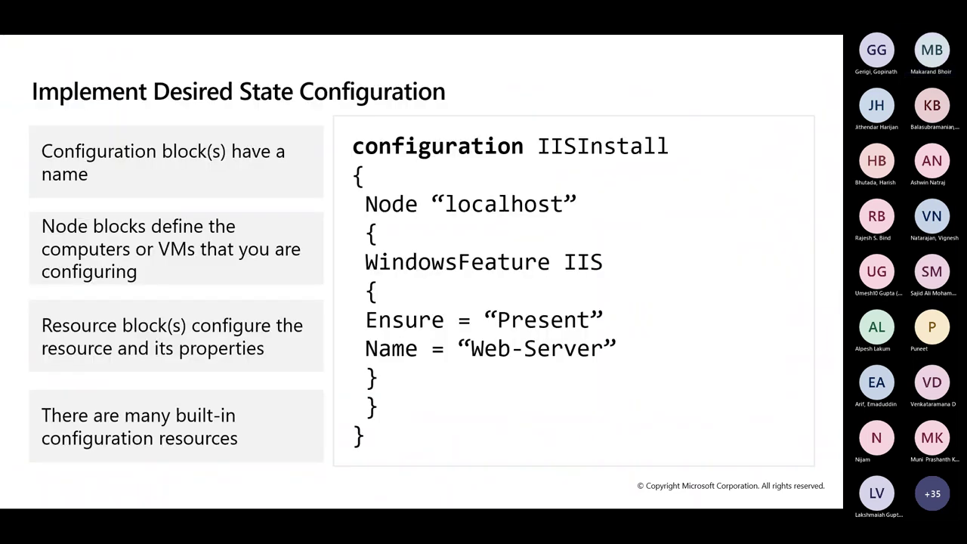
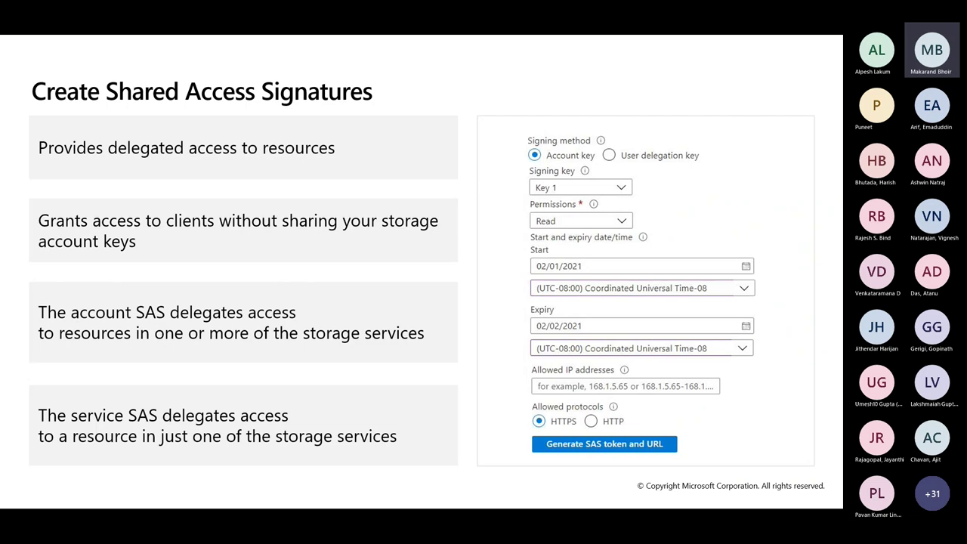
Exit the slideshow and return to the Azure portal's Virtual machine scale sets page.
key(Escape)
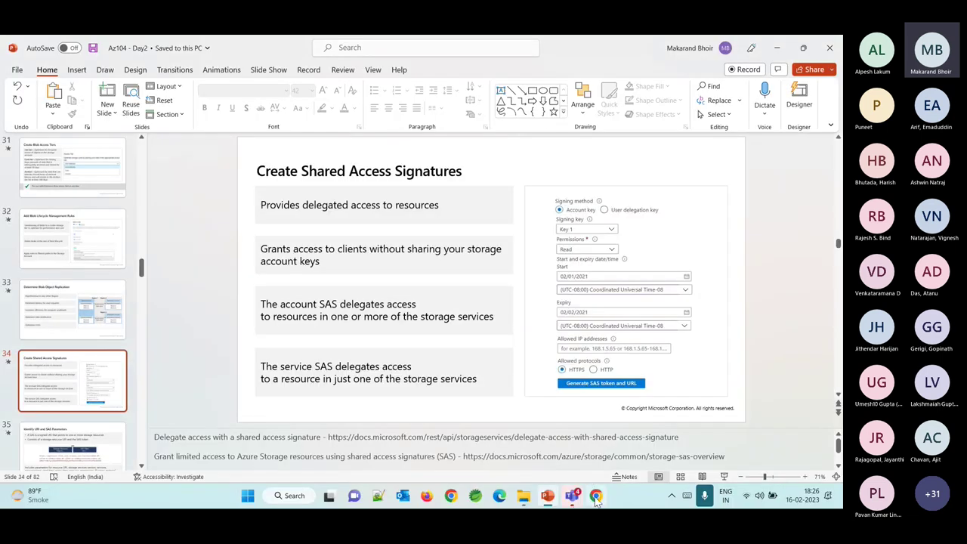
click(596, 497)
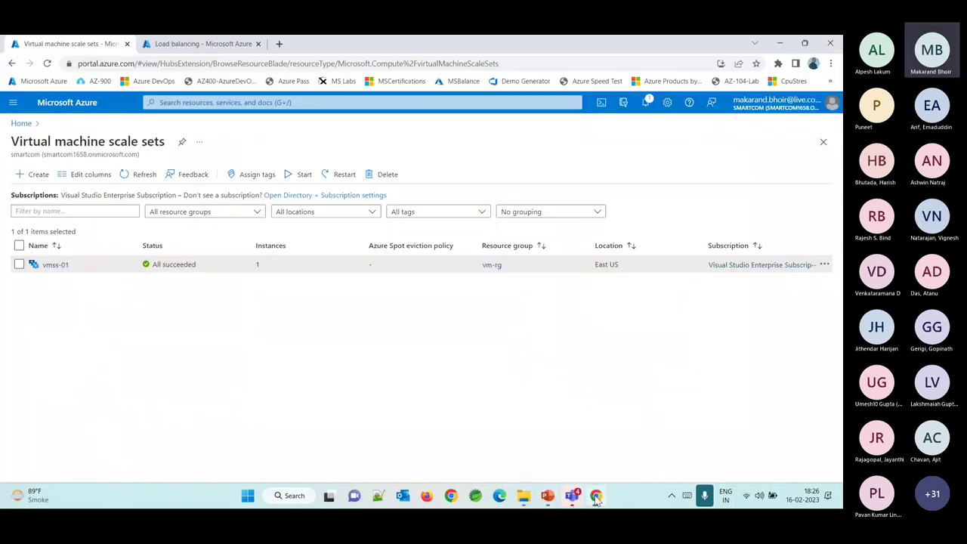
From the Azure home page, search 'storage' and open the Storage accounts list.
click(21, 123)
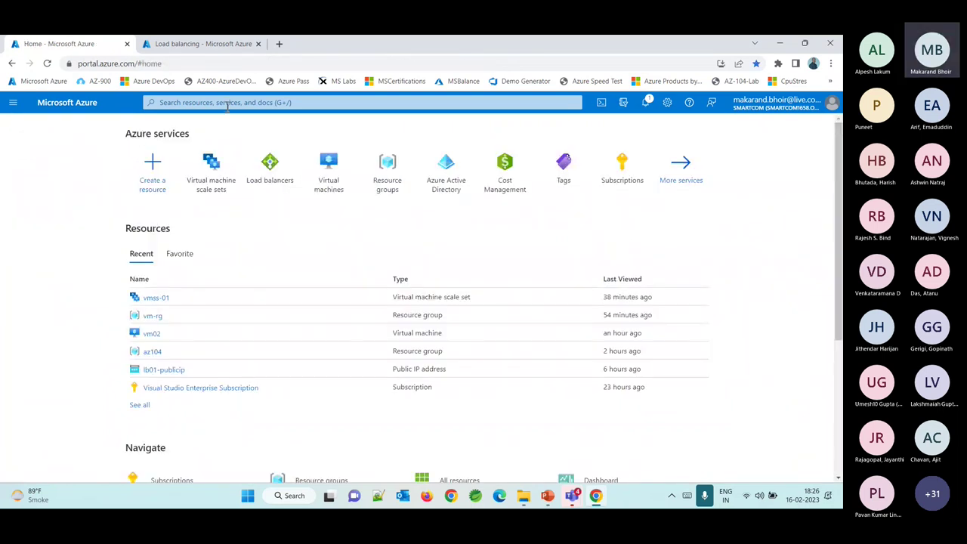
click(291, 102)
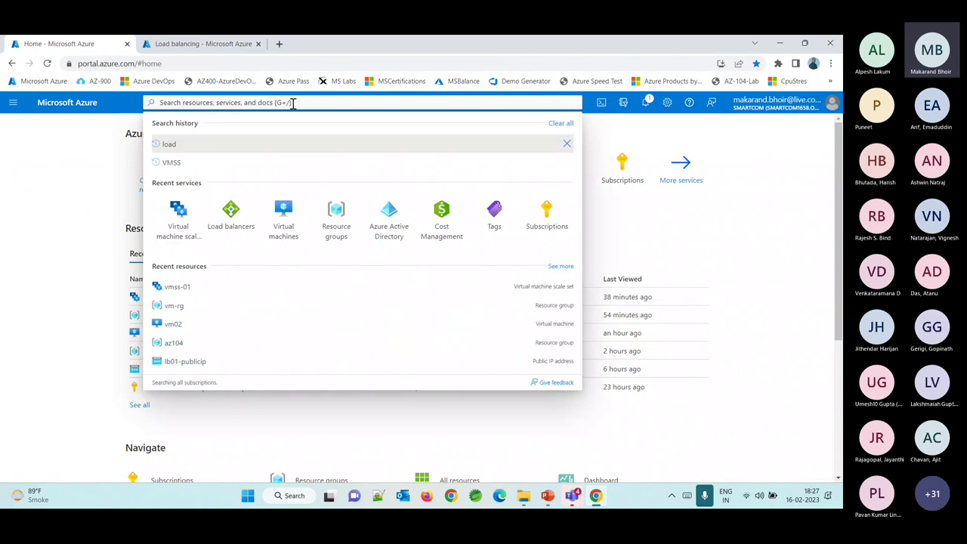
text(storage)
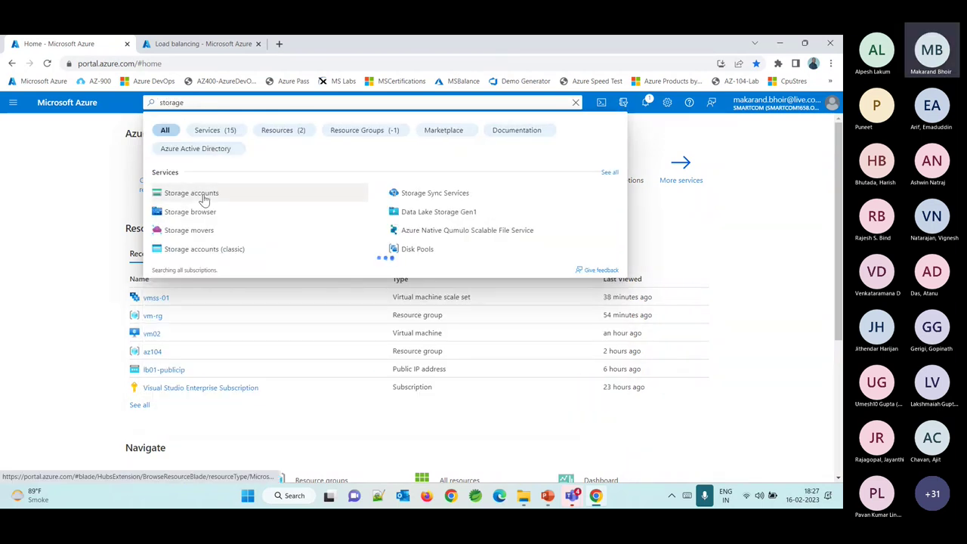
click(192, 193)
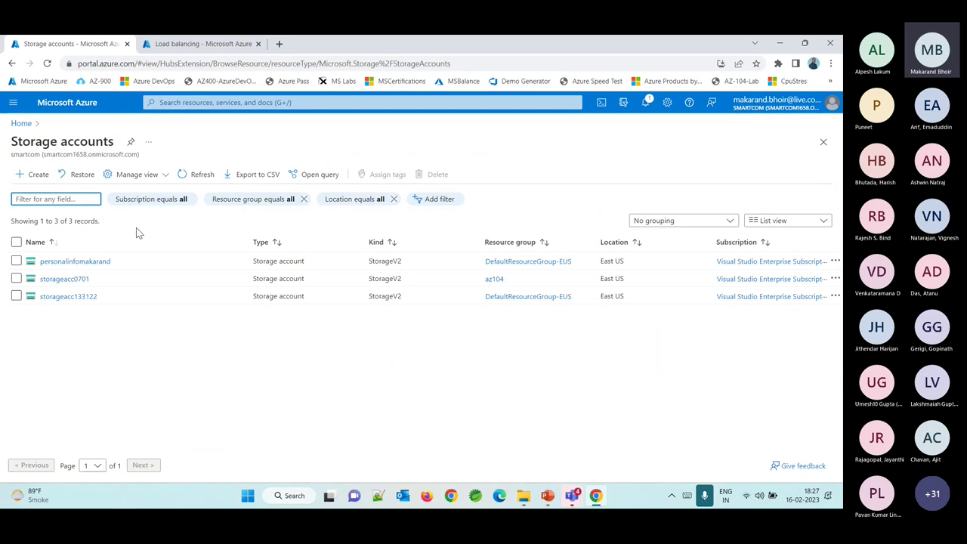
click(38, 178)
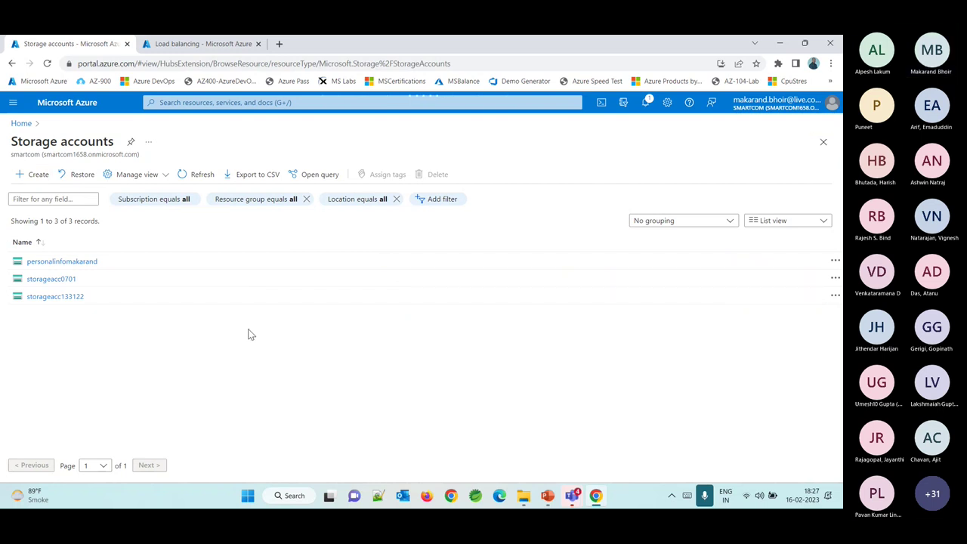
click(68, 263)
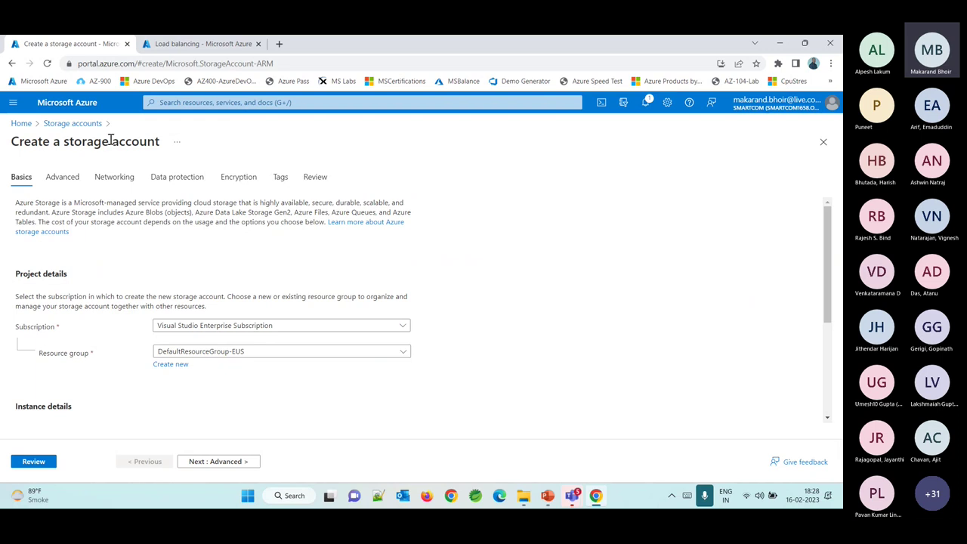
click(72, 124)
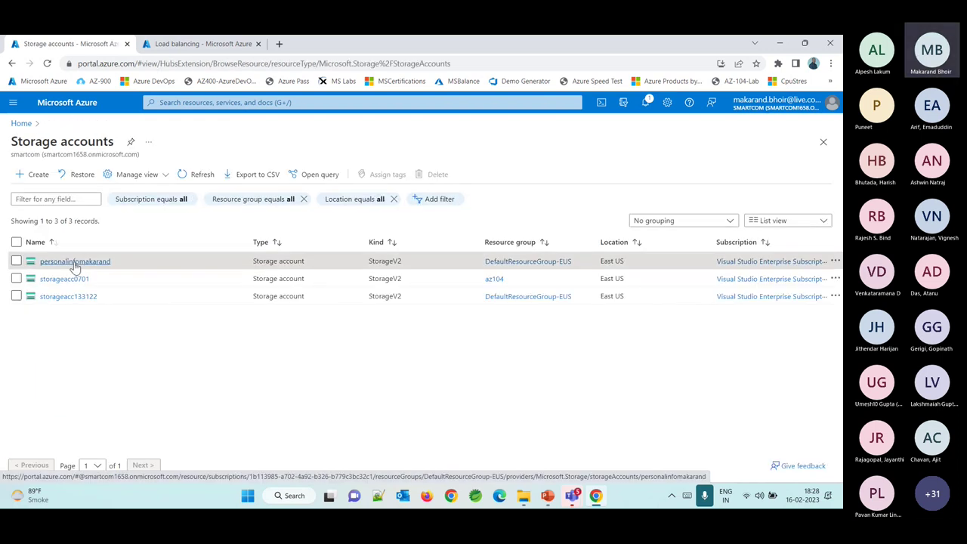
Open the personalinfomakarand storage account and highlight its four Data storage services.
click(76, 262)
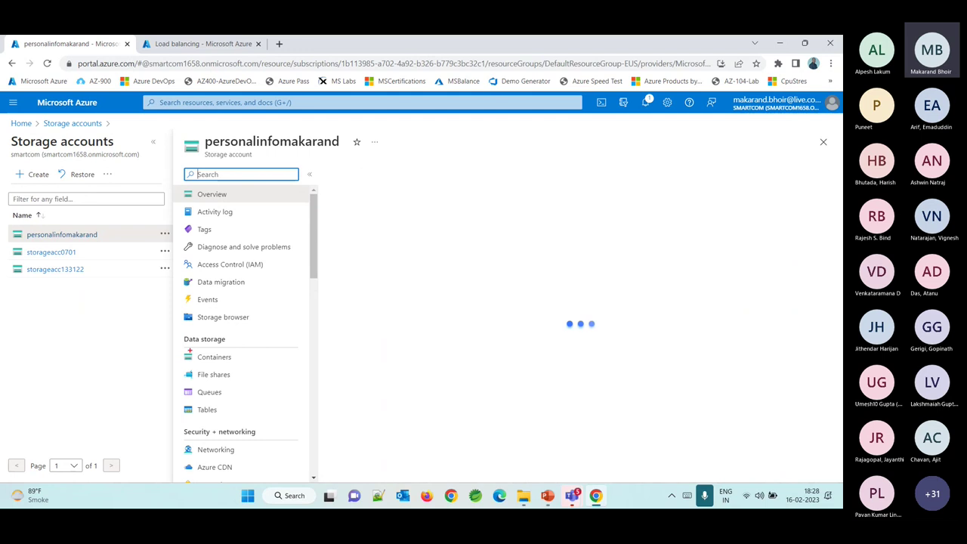
drag(174, 344, 288, 426)
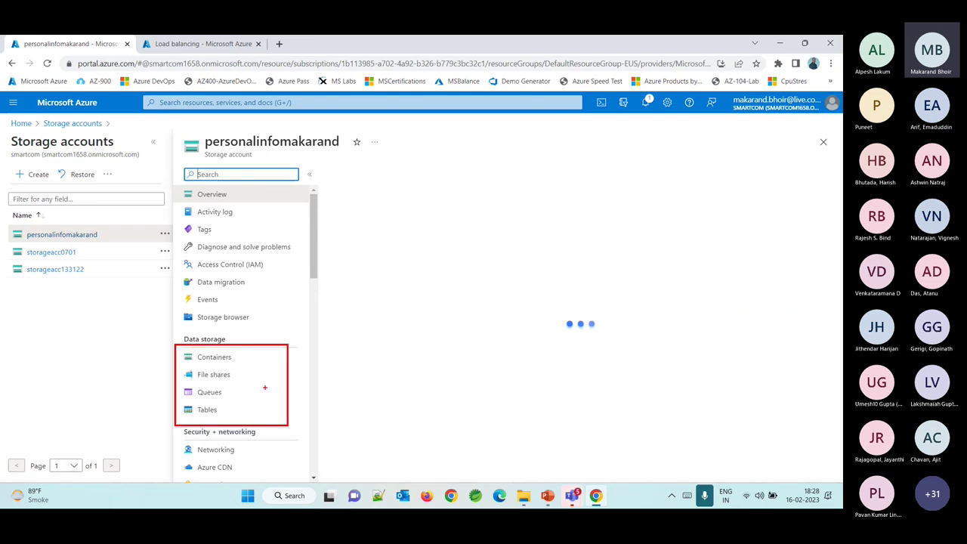
drag(261, 378, 326, 344)
key(Escape)
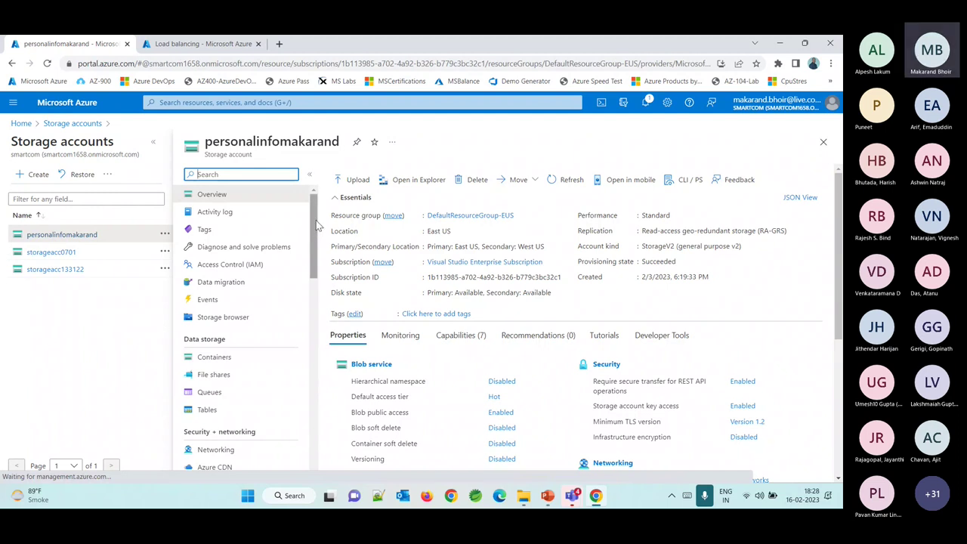
Highlight the Access keys entry in the account menu and point an arrow at it.
drag(315, 225, 350, 257)
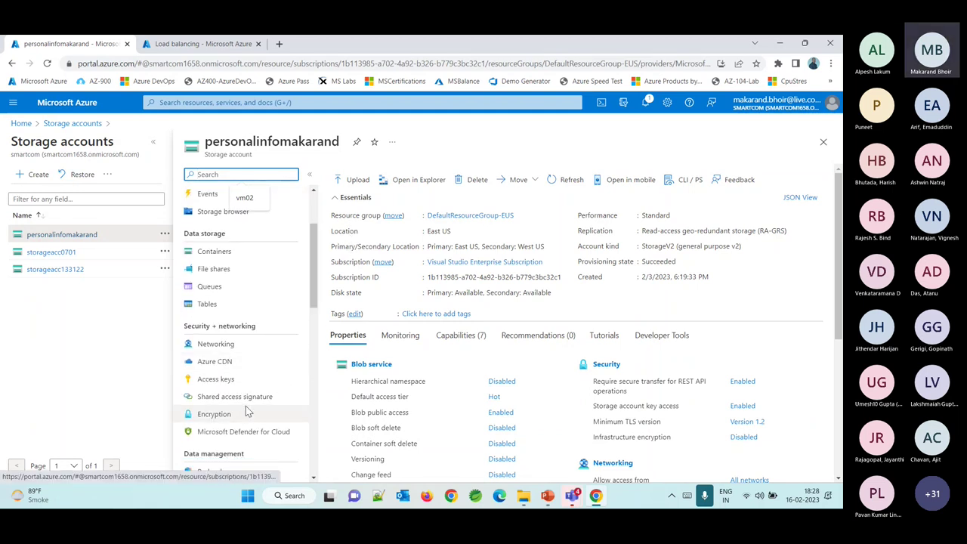
drag(181, 370, 261, 392)
drag(279, 359, 254, 376)
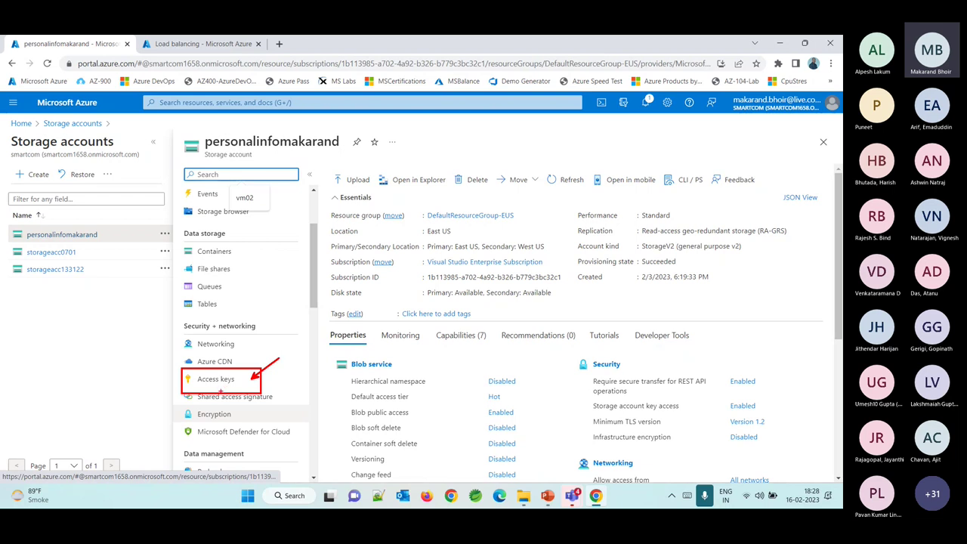
Show the Access keys page, highlight its title and the Data storage services, then switch to the slides.
click(221, 386)
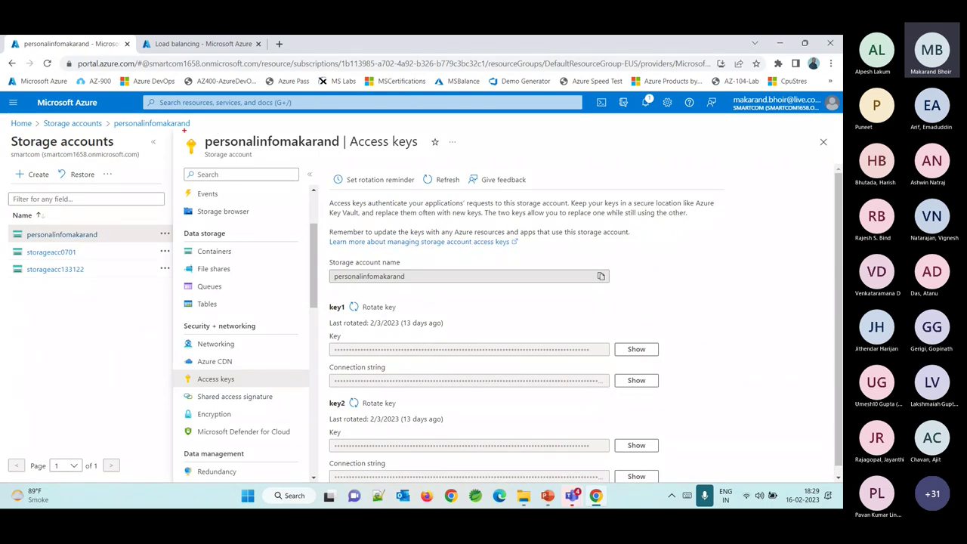
mouse_move(183, 130)
mouse_down()
mouse_move(267, 162)
mouse_move(444, 172)
mouse_move(472, 167)
mouse_move(466, 140)
mouse_move(506, 127)
mouse_up()
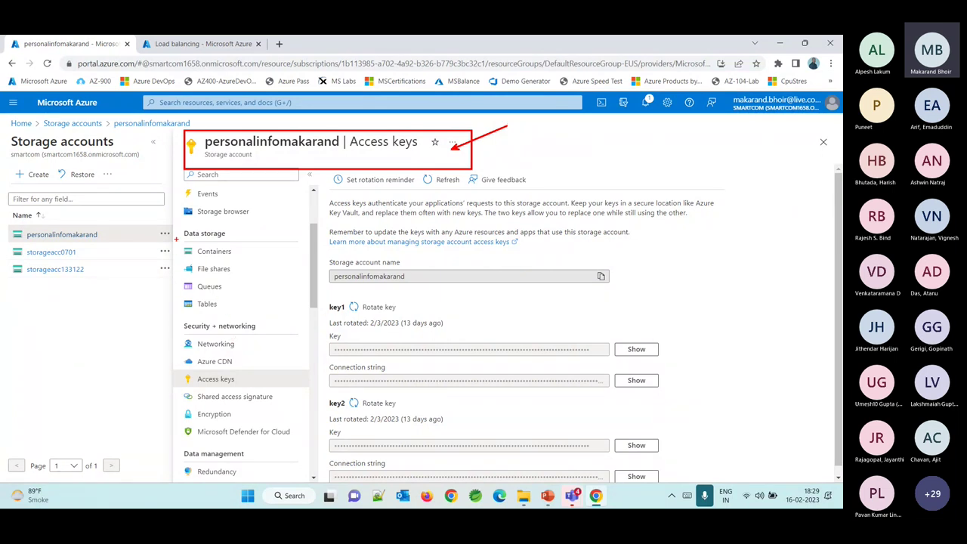
drag(175, 239, 283, 316)
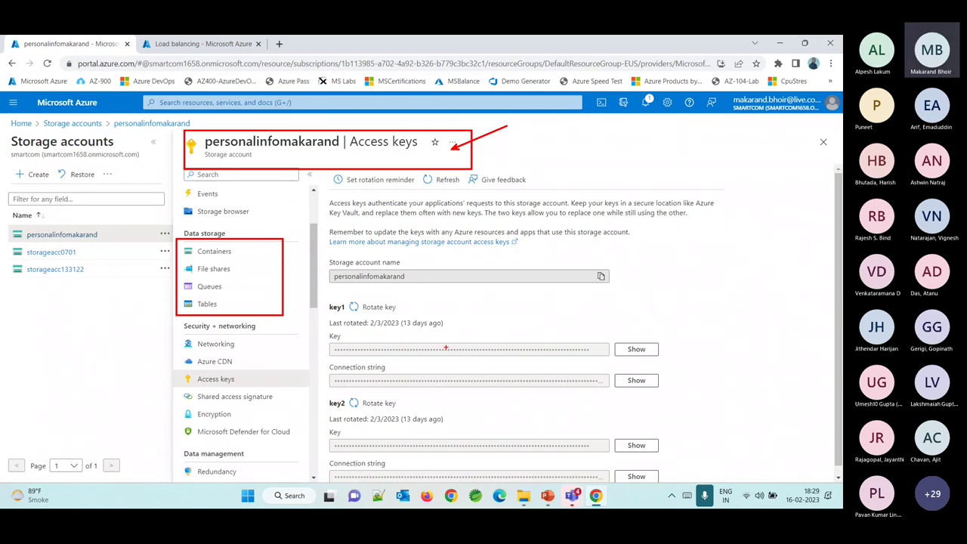
key(Escape)
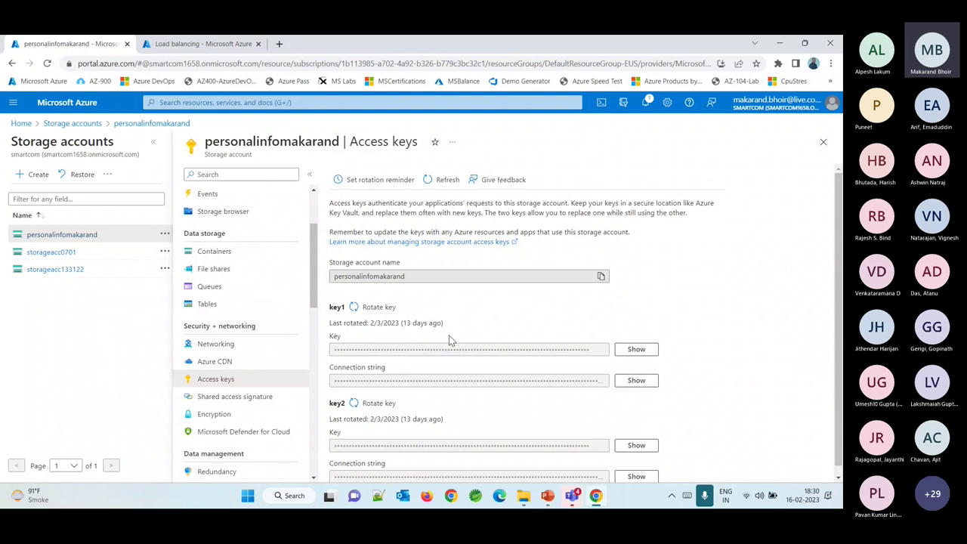
key(alt+Tab)
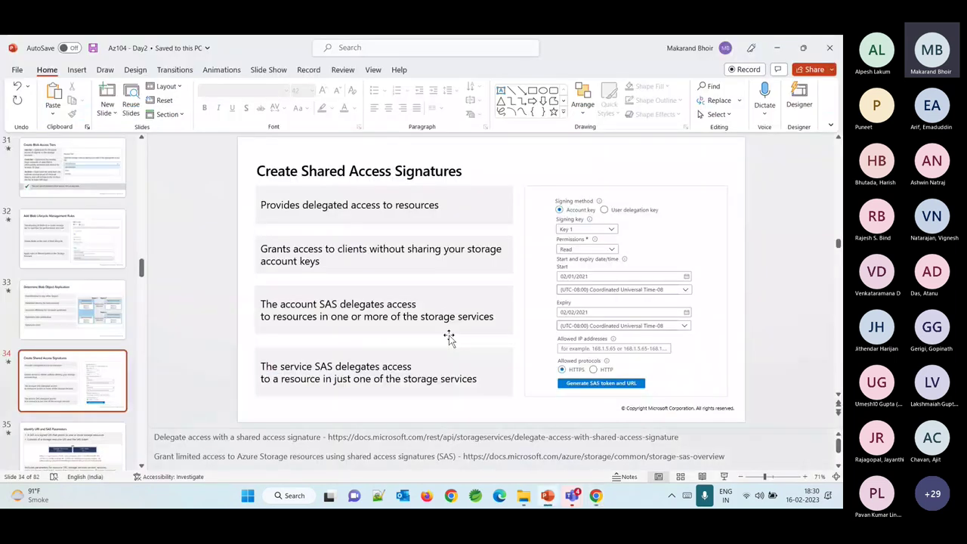
Switch from PowerPoint back to the storage account's Access keys page in Chrome.
key(alt+Tab)
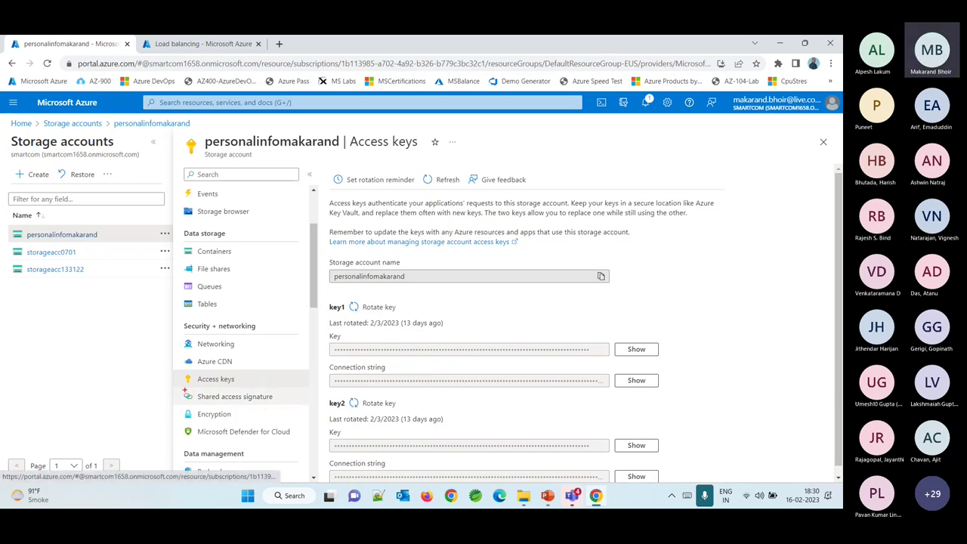
Highlight and open Shared access signature under Security + networking.
mouse_move(183, 389)
mouse_down()
mouse_move(284, 409)
mouse_move(303, 389)
mouse_up()
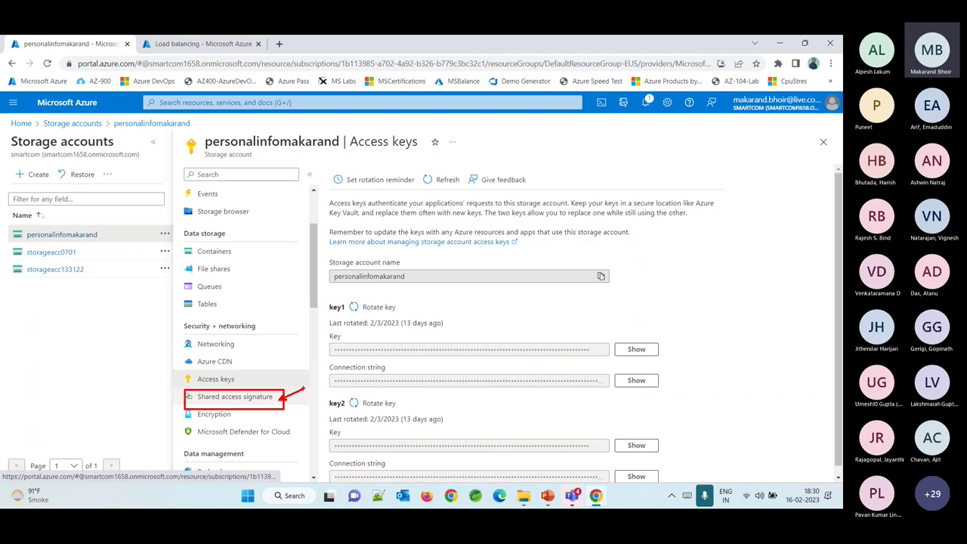
key(Escape)
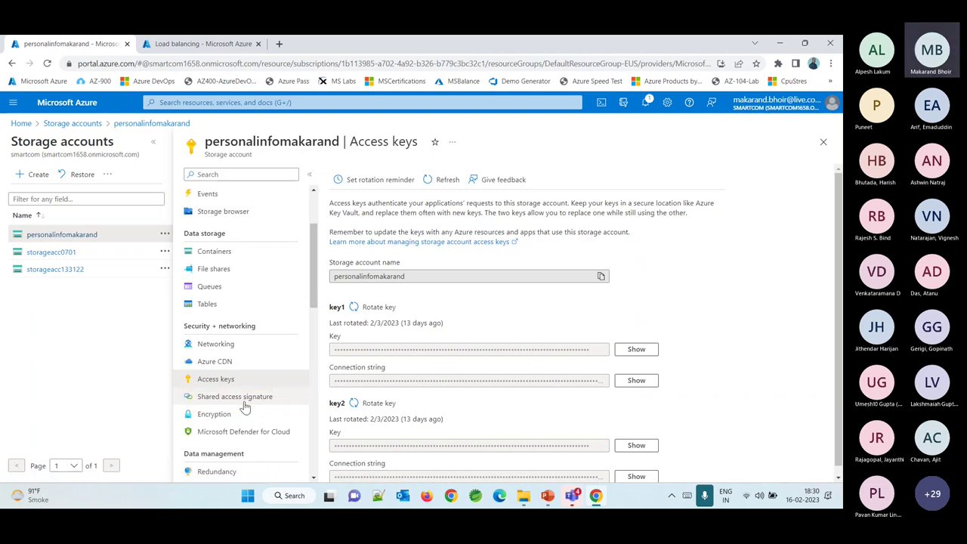
click(237, 397)
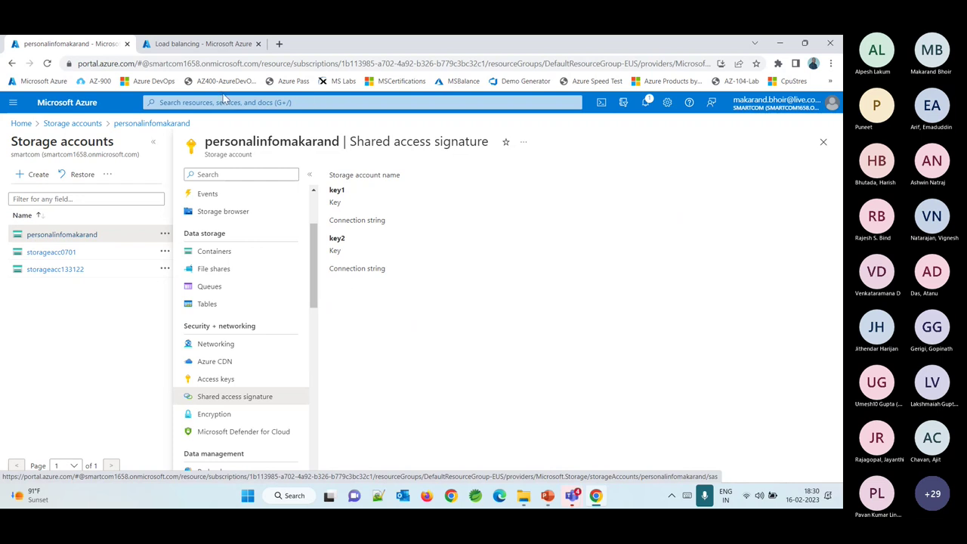
Reload the SAS form and highlight where the SAS and connection string get generated.
click(48, 63)
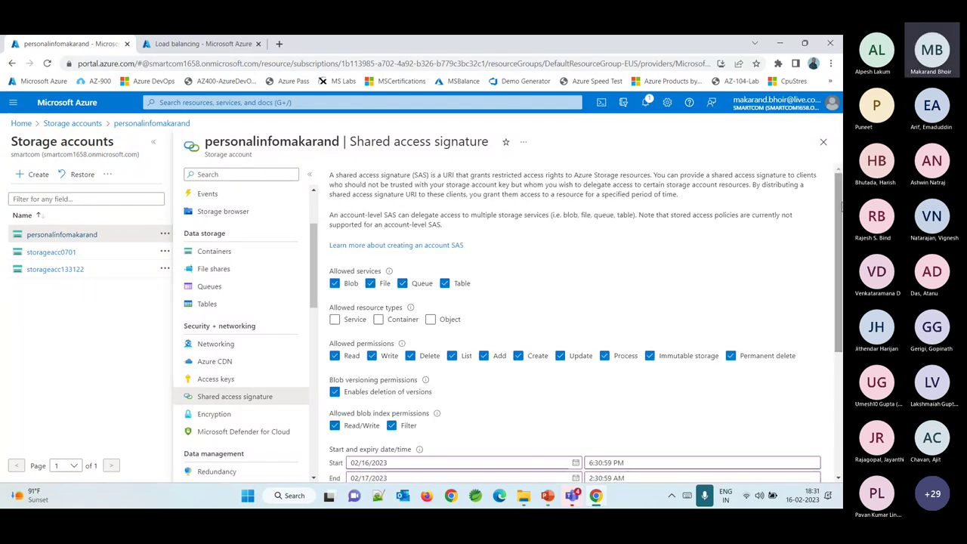
drag(837, 216, 837, 340)
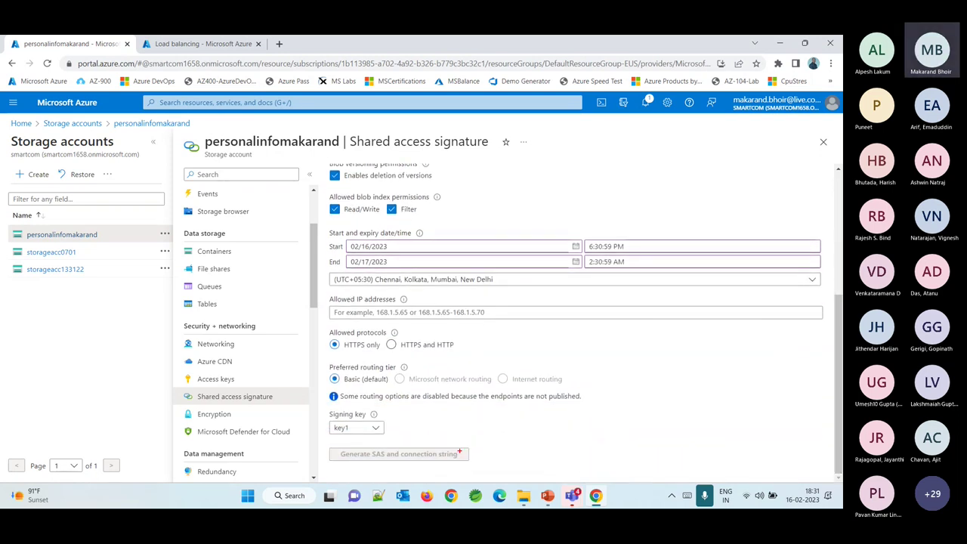
drag(400, 452, 484, 432)
drag(330, 436, 479, 468)
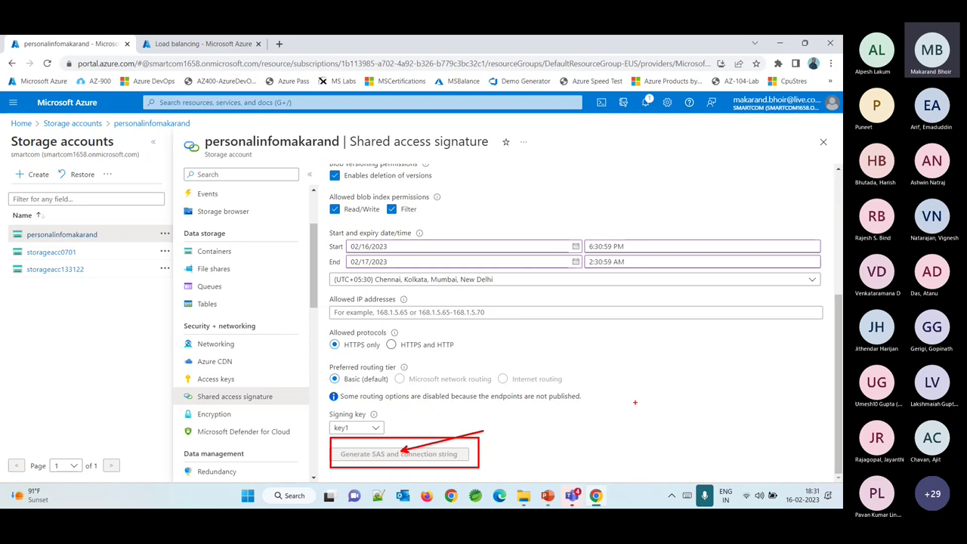
key(Escape)
Scroll through the SAS options and open the account's Containers list.
scroll(634, 397, up, 3)
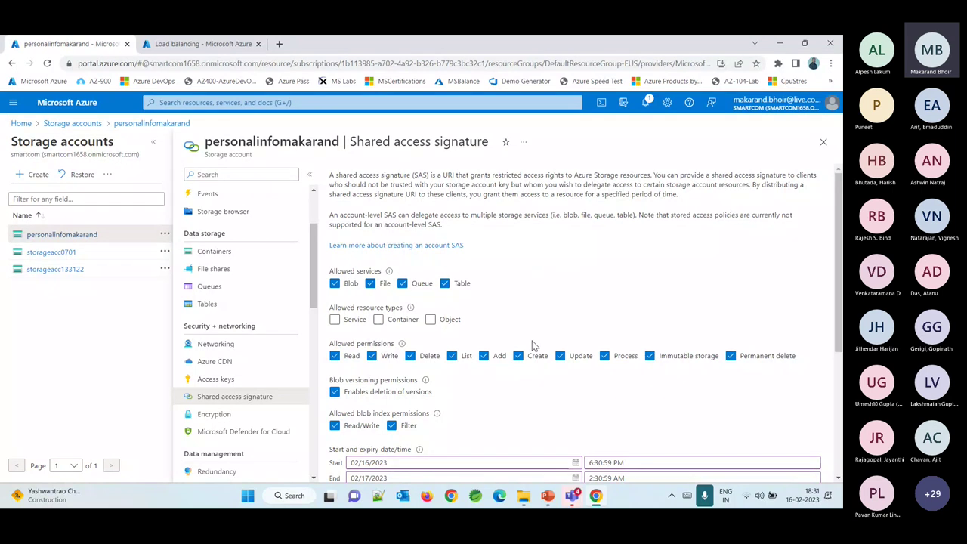
scroll(533, 347, down, 1)
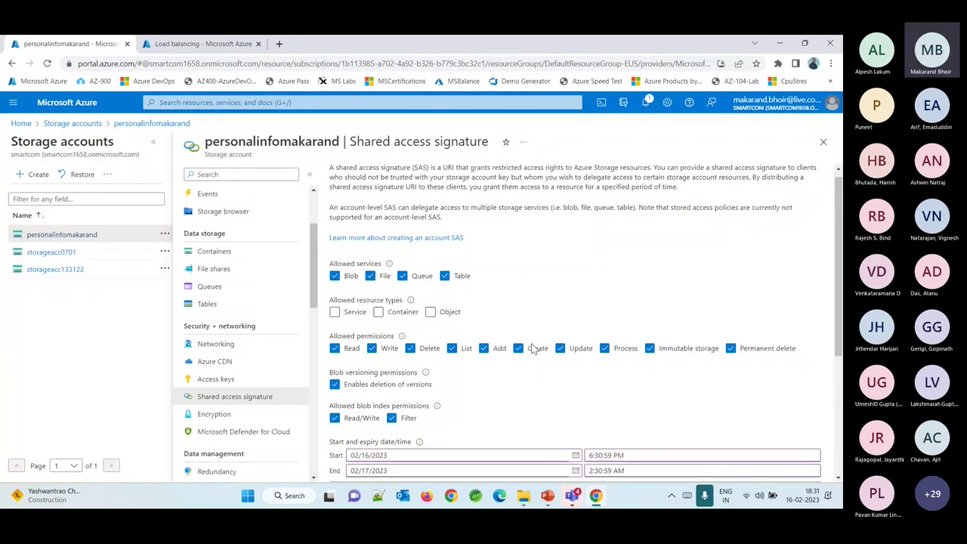
scroll(533, 348, down, 1)
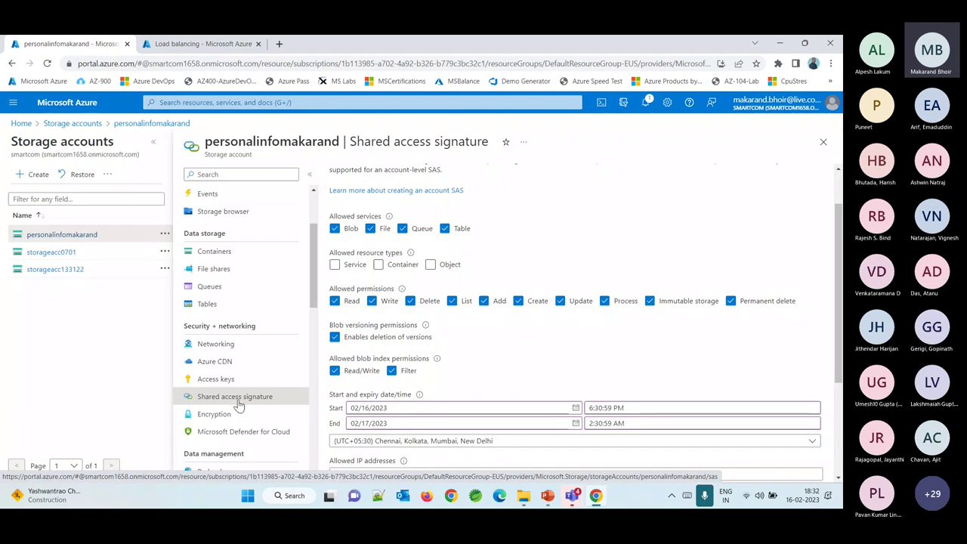
click(215, 255)
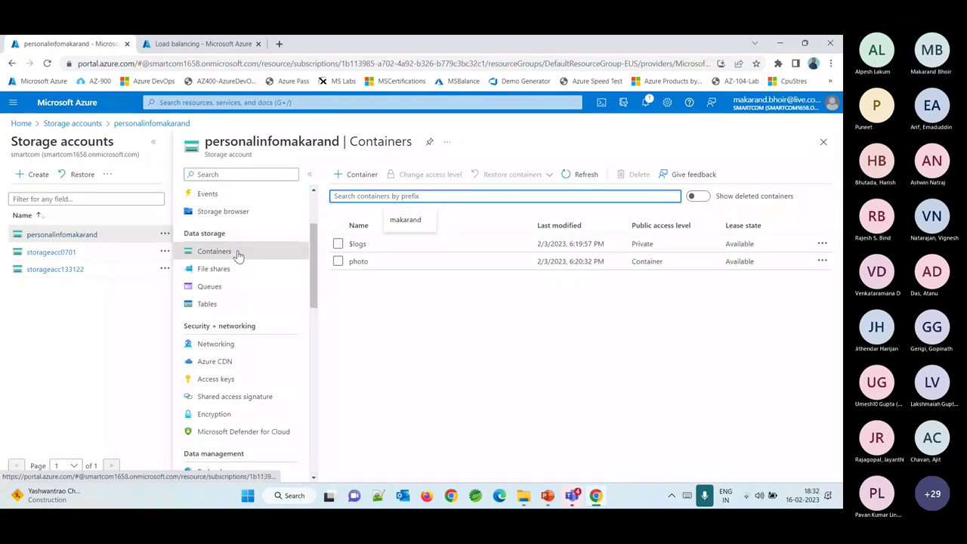
Create container 'images' with public access level Container (anonymous read for containers and blobs).
click(362, 174)
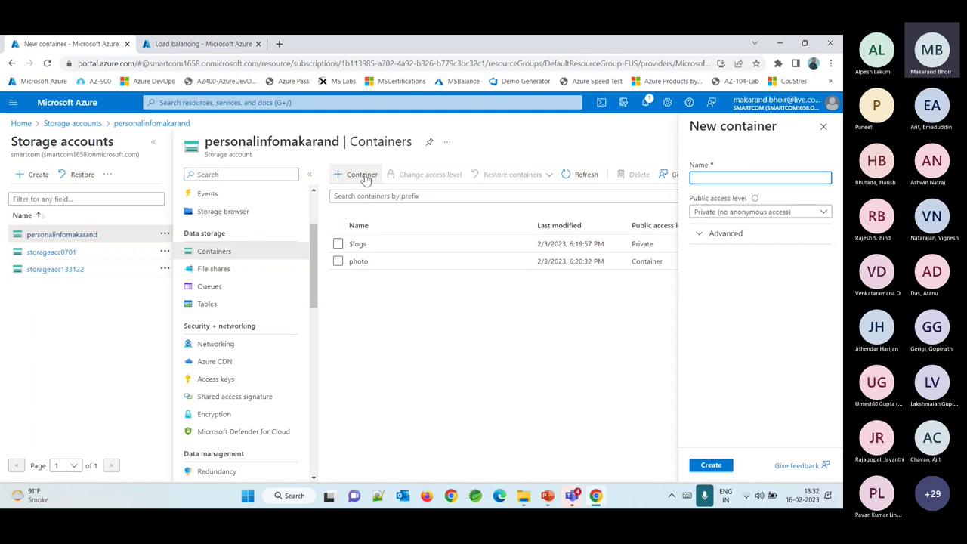
text(images)
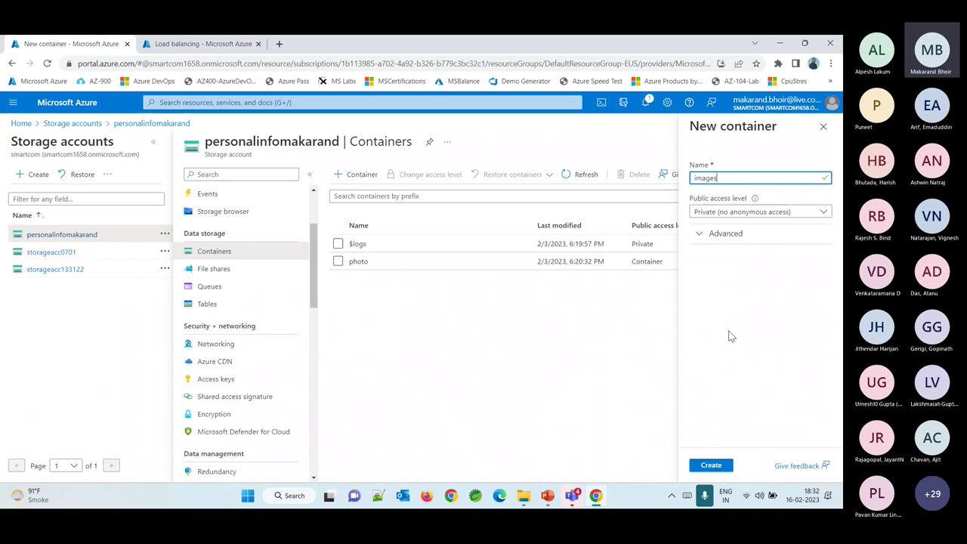
mouse_move(684, 190)
mouse_down()
mouse_move(717, 218)
mouse_move(839, 232)
mouse_move(843, 262)
mouse_up()
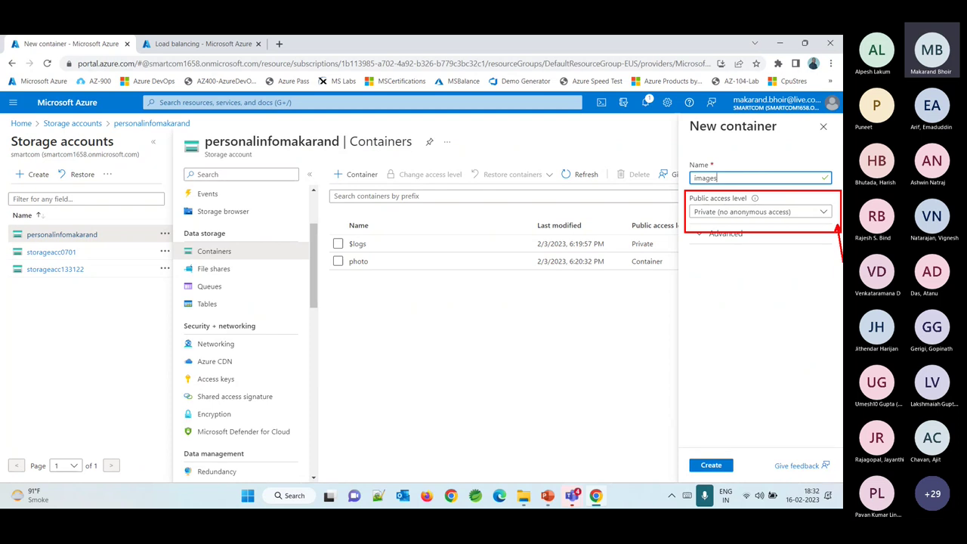
key(Escape)
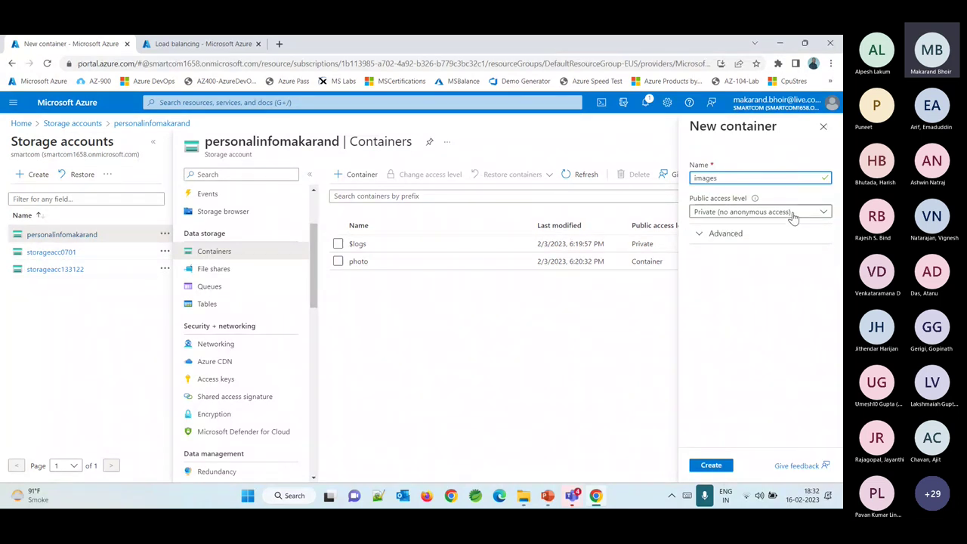
click(793, 214)
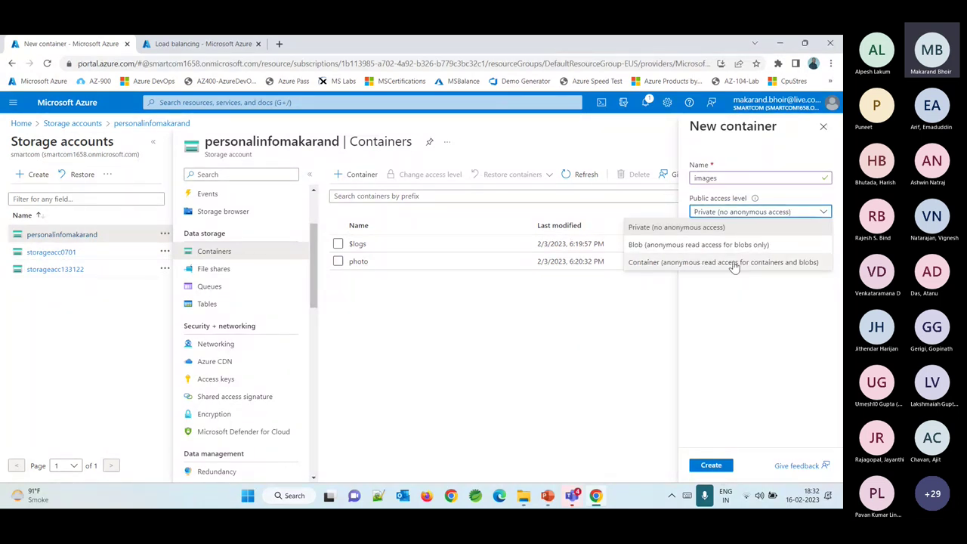
click(740, 261)
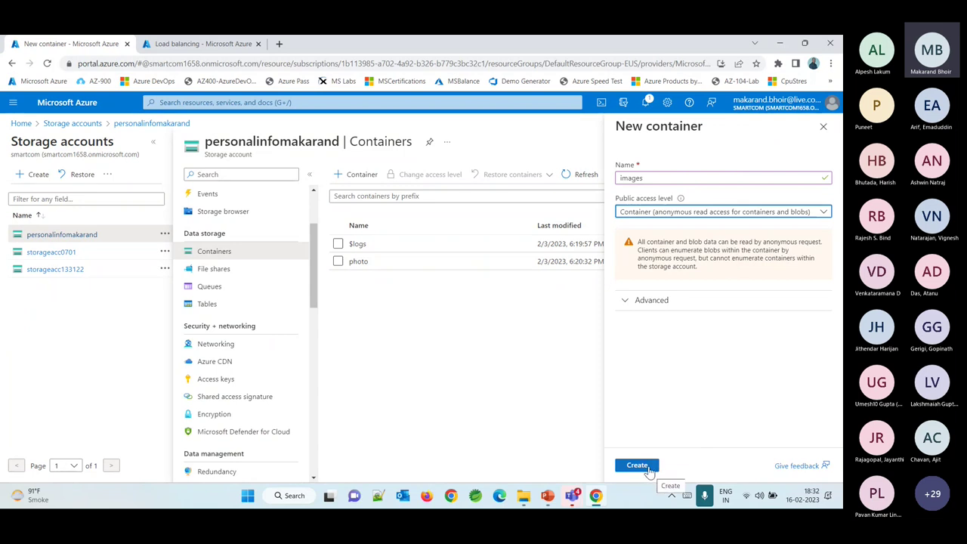
click(648, 470)
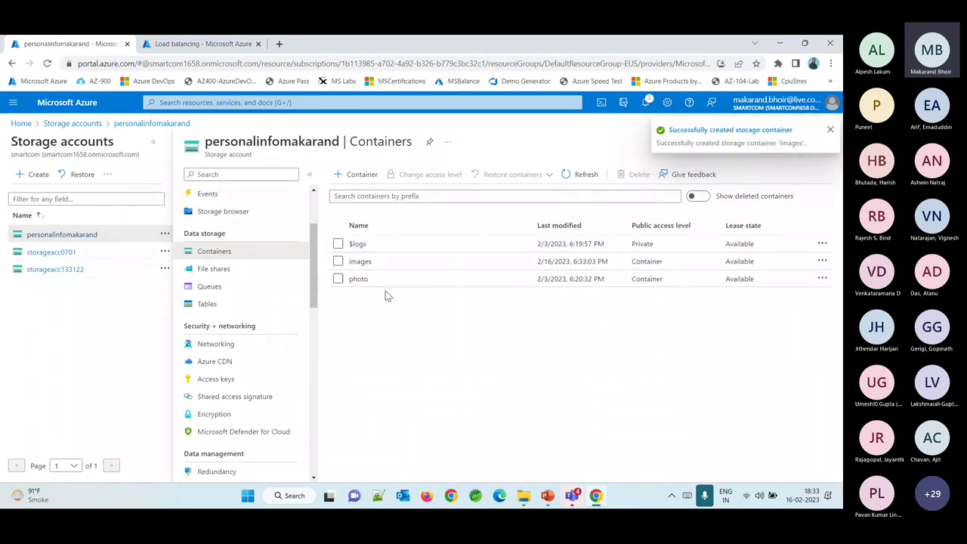
Open the images container, circle its Upload button, and open the upload pane.
click(360, 262)
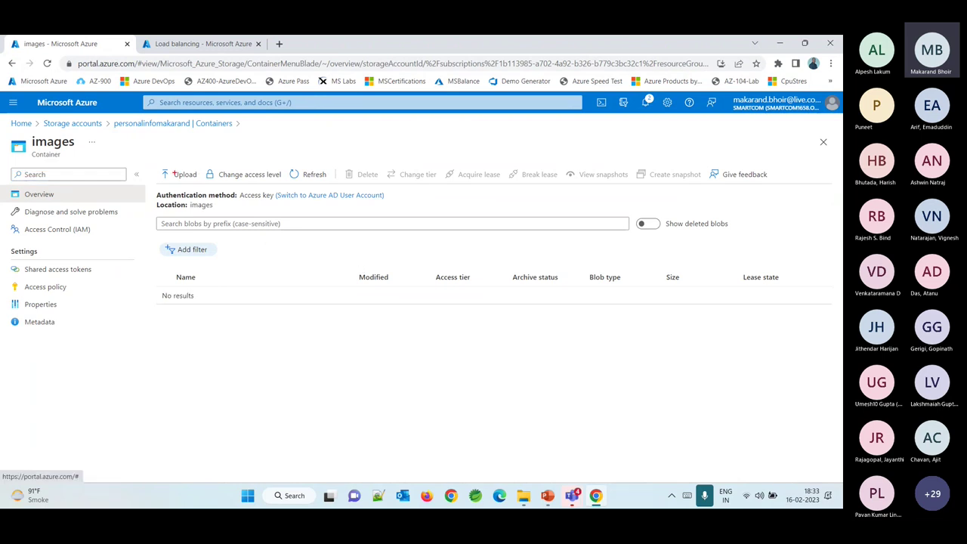
drag(174, 173, 236, 229)
drag(162, 165, 177, 198)
key(ctrl+z)
drag(161, 160, 211, 202)
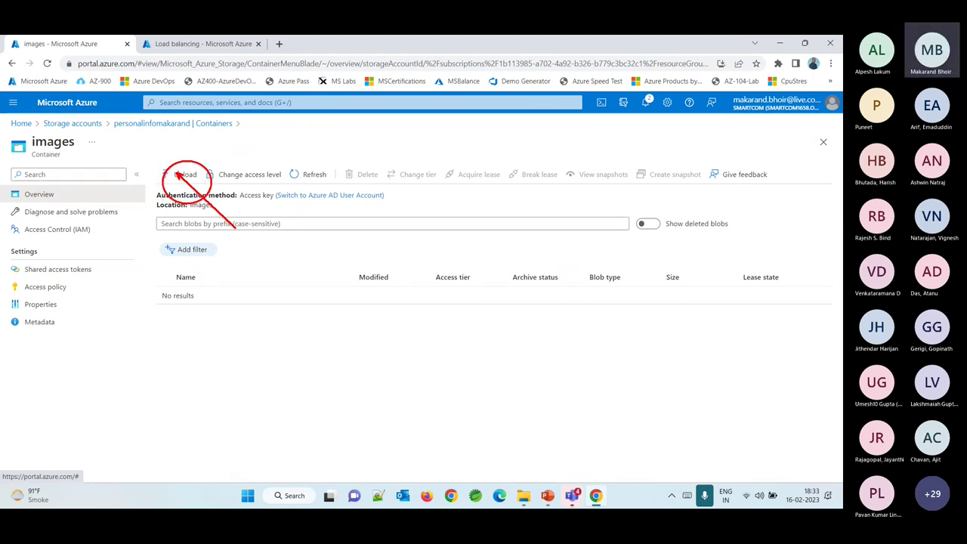
key(Escape)
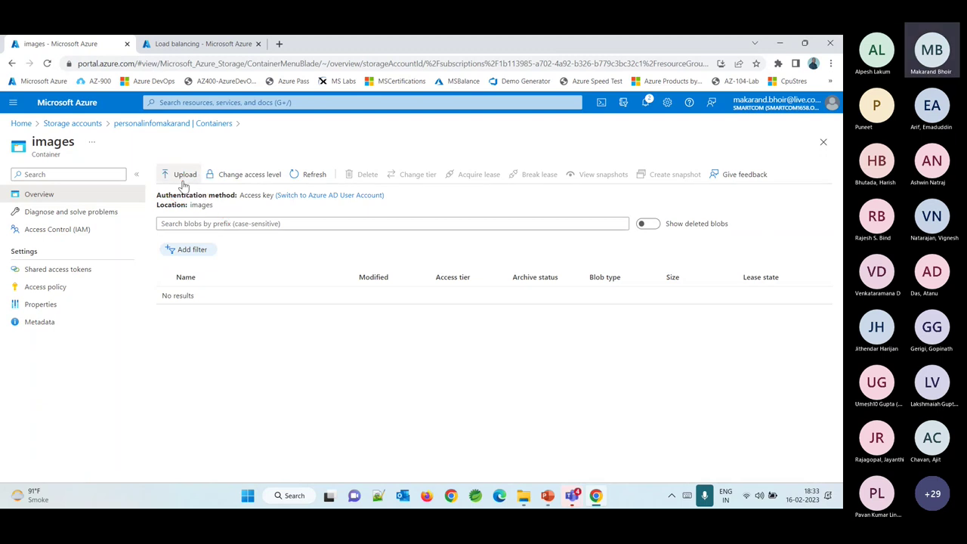
click(182, 176)
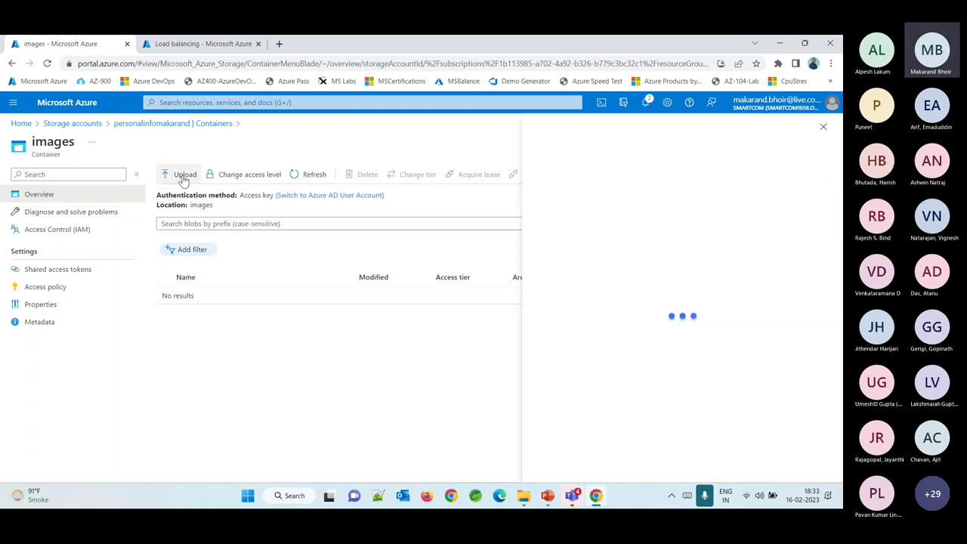
click(523, 495)
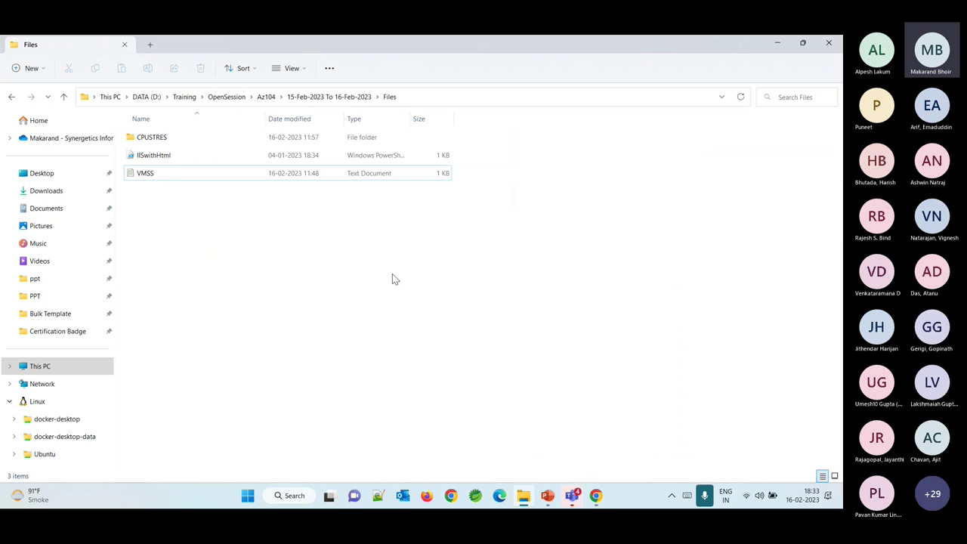
Open the Images folder under 15-Feb-2023 To 16-Feb-2023, select its path, and return to Azure.
click(329, 96)
double_click(148, 194)
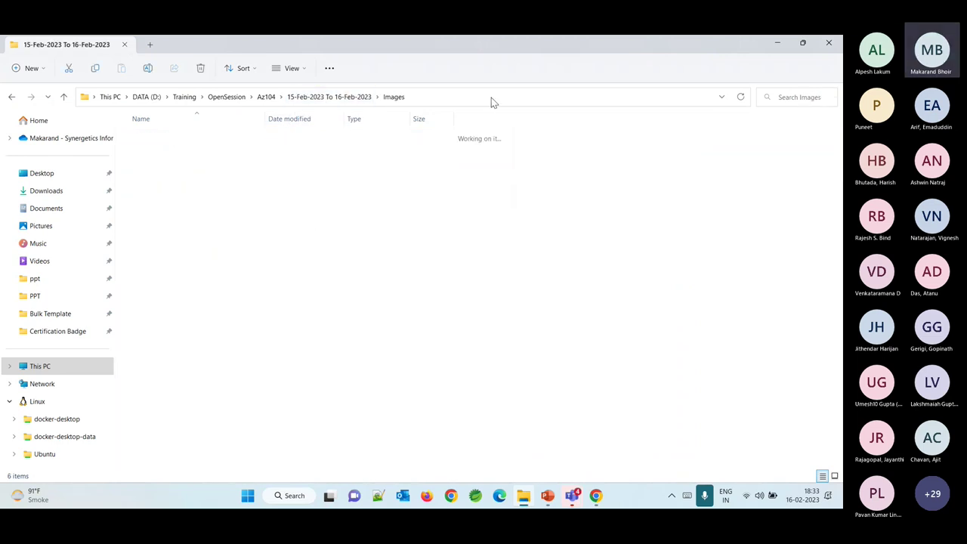
click(448, 95)
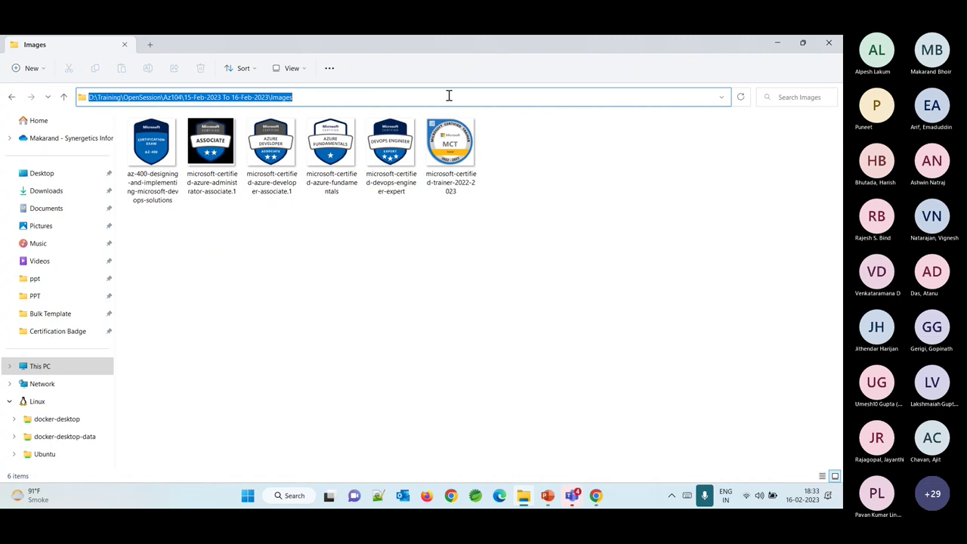
key(alt+Tab)
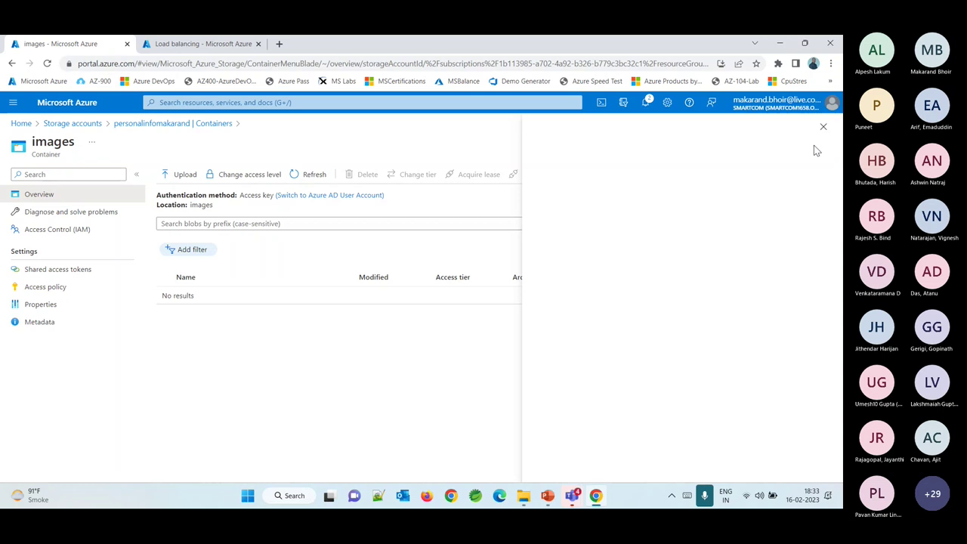
Close the blank stalled blade and reopen the upload pane for the images container.
click(823, 128)
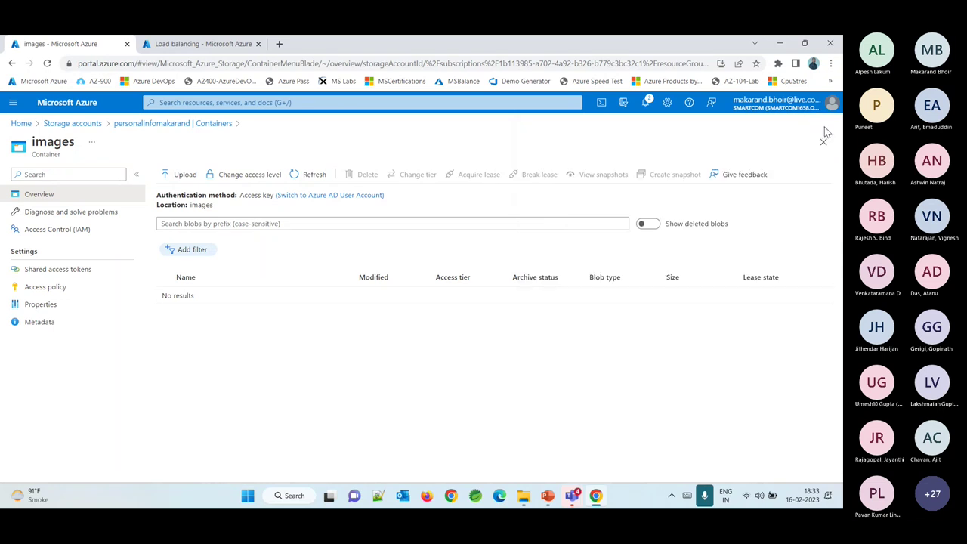
click(180, 177)
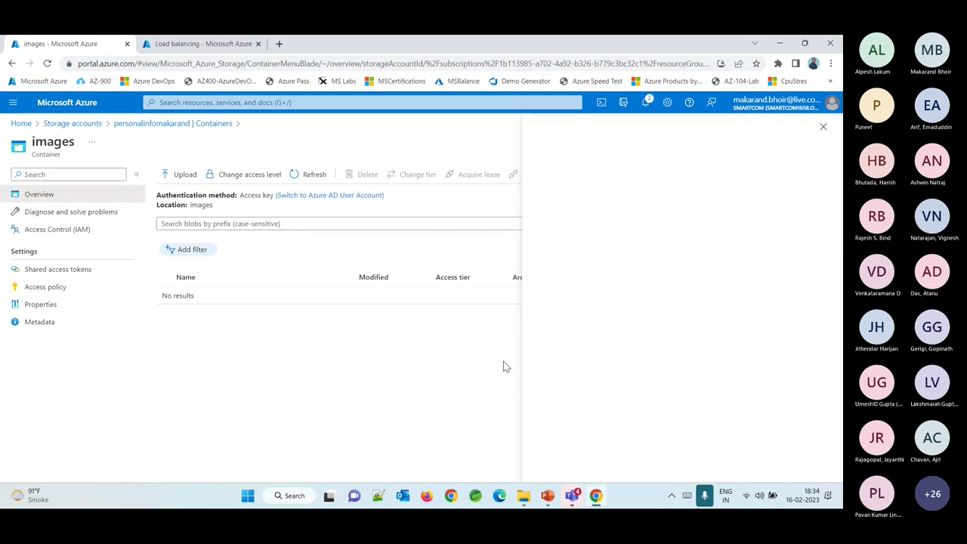
Run Google's internet speed test in a new Chrome window, then close that window.
click(450, 496)
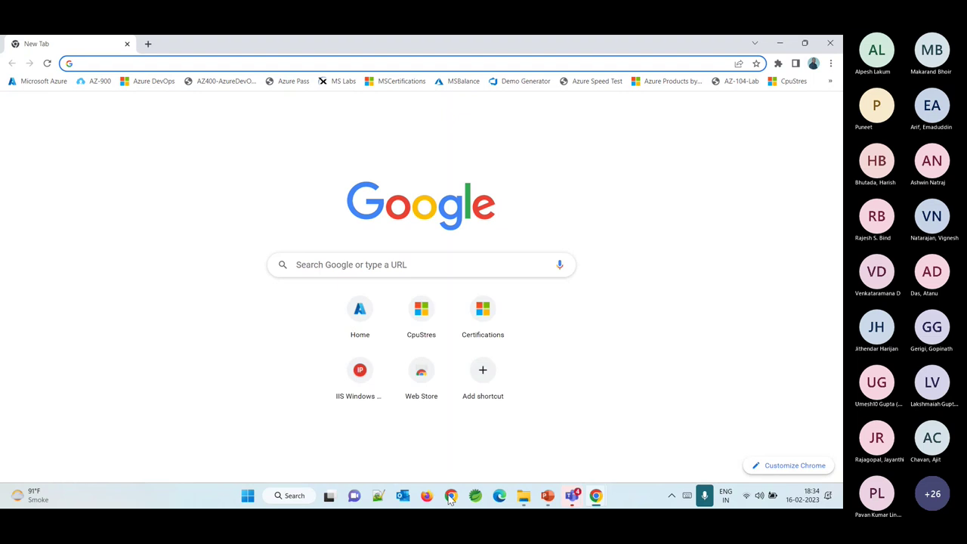
text(internet)
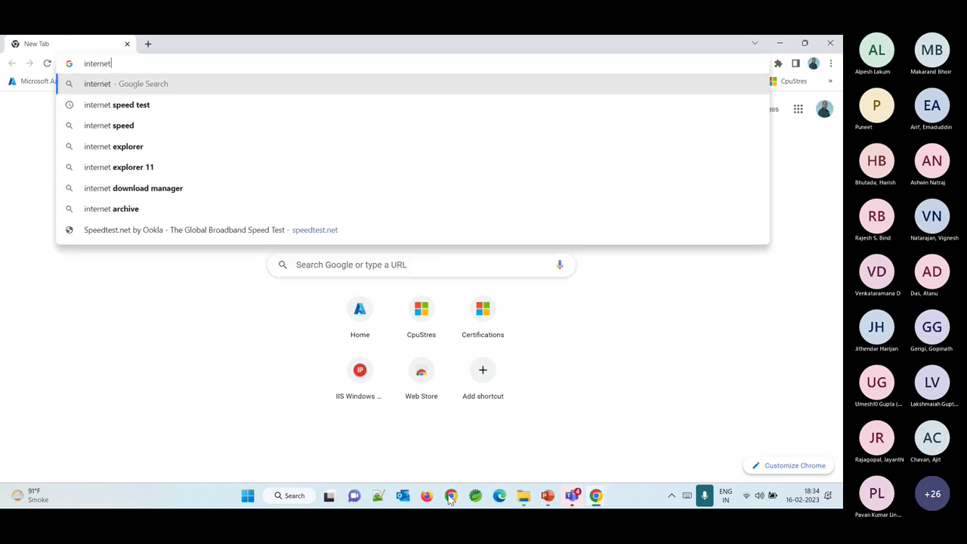
key(Down)
key(Return)
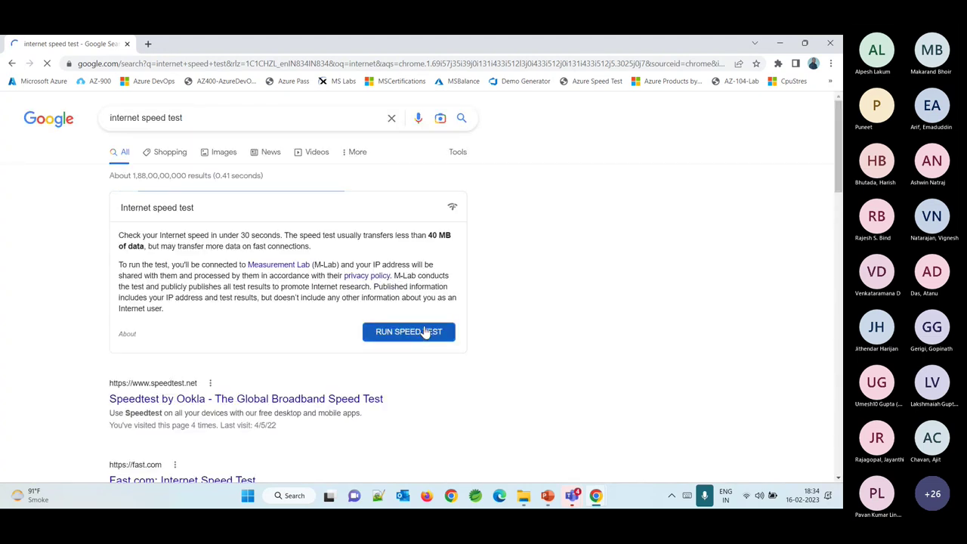
click(424, 332)
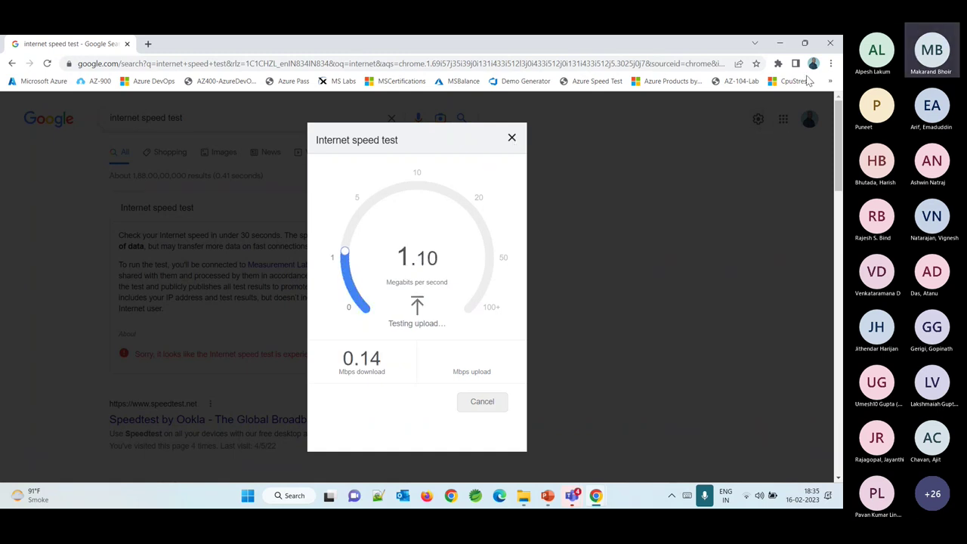
click(830, 47)
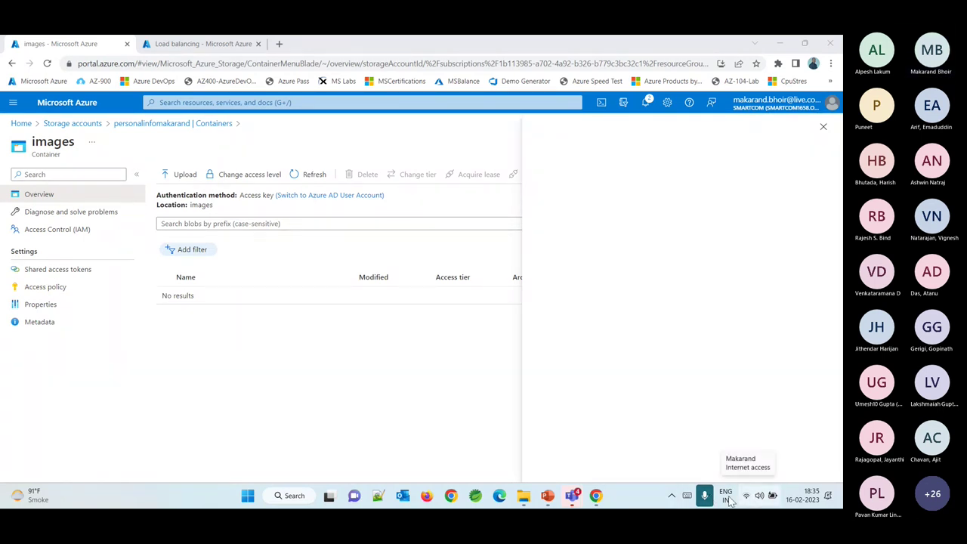
Switch to the Microsoft Teams meeting window from the taskbar.
mouse_move(574, 497)
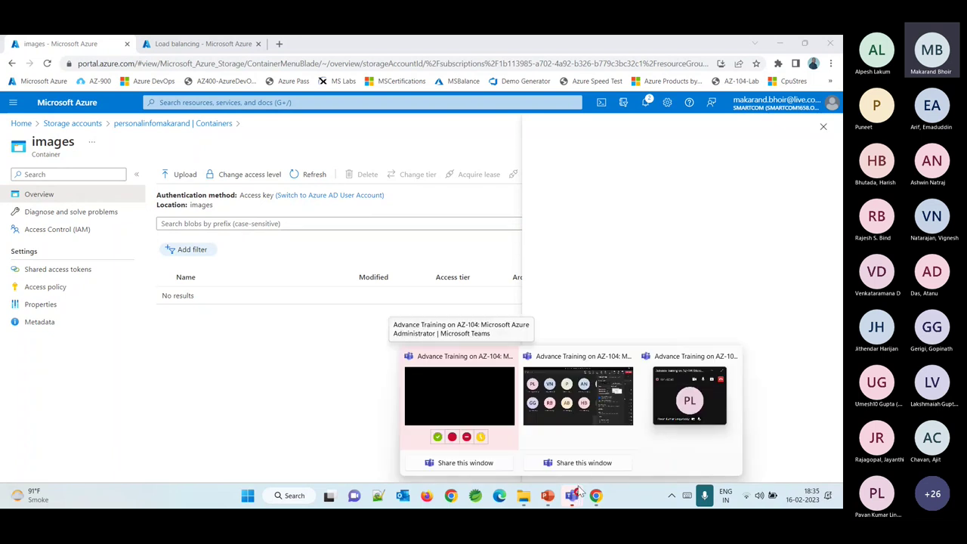
mouse_move(596, 405)
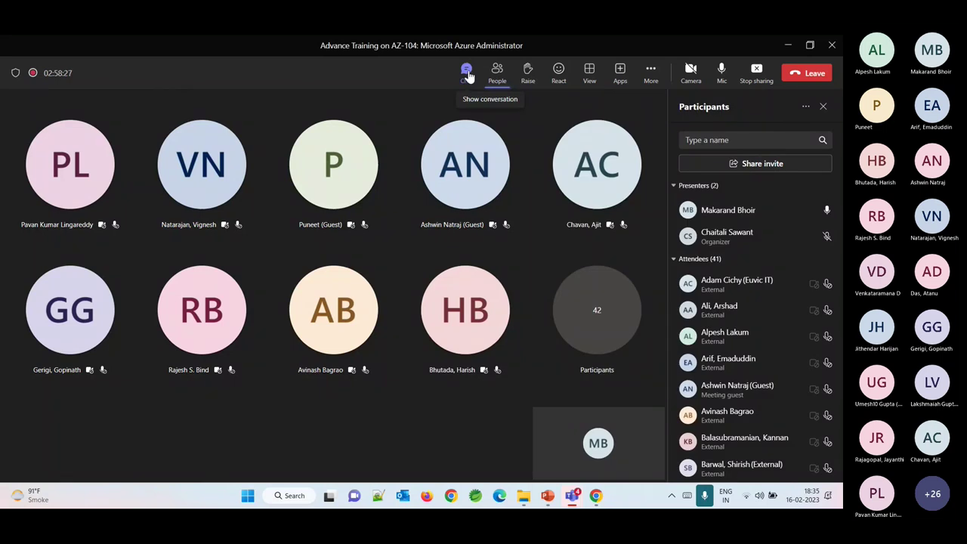
Read the recent messages in the Teams meeting chat, then stop screen sharing.
click(468, 74)
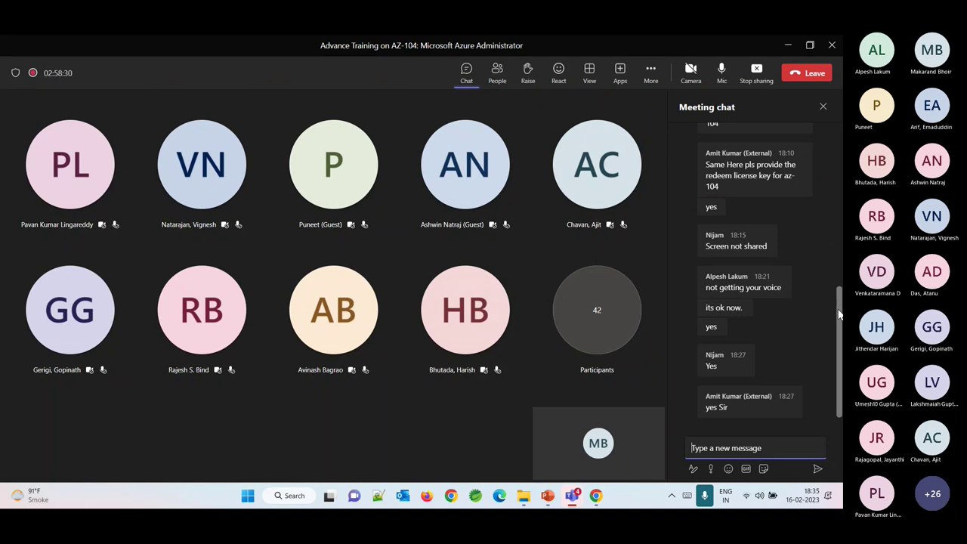
scroll(839, 309, up, 4)
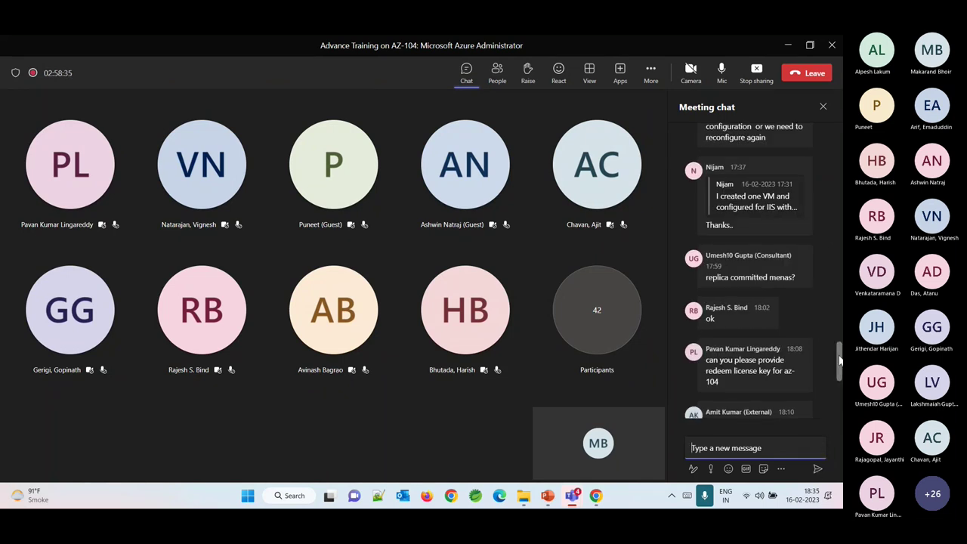
drag(838, 361, 829, 436)
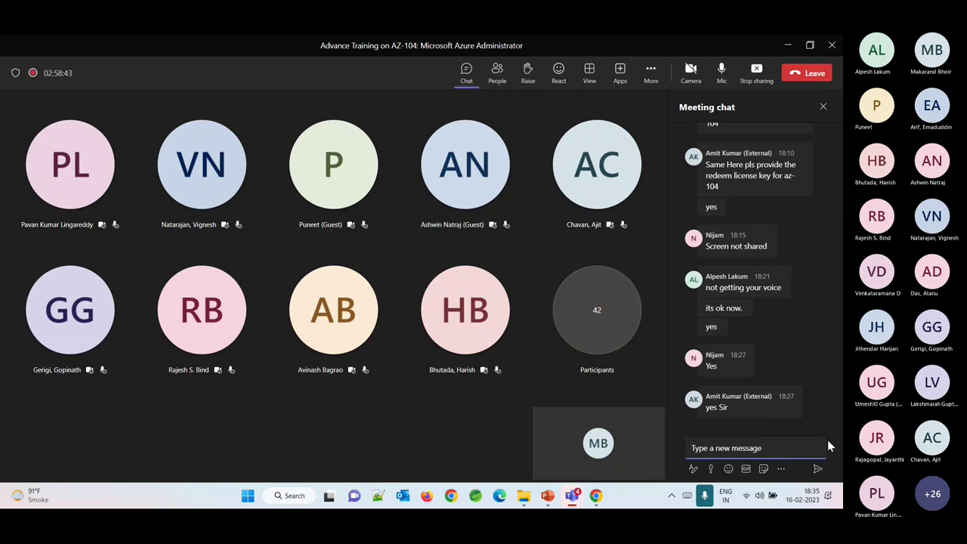
mouse_move(738, 305)
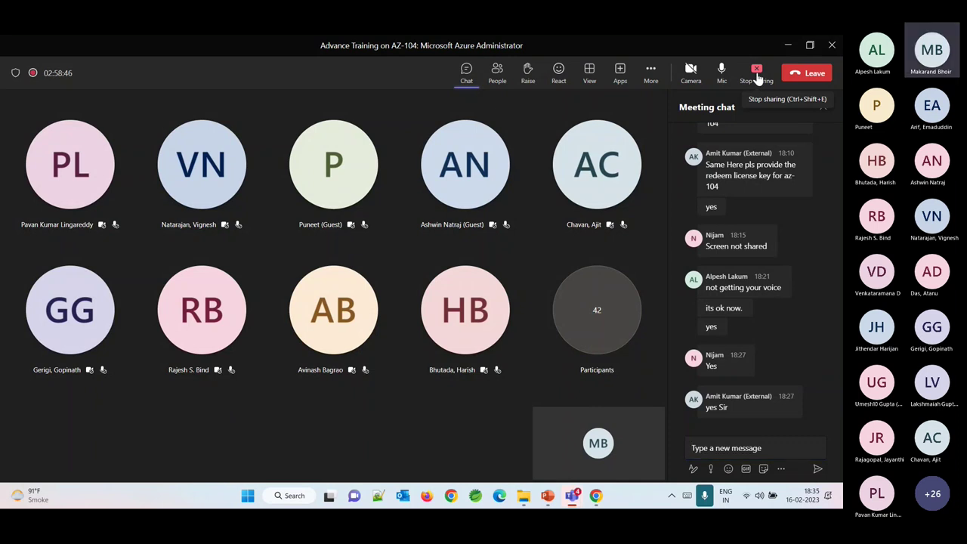
click(756, 76)
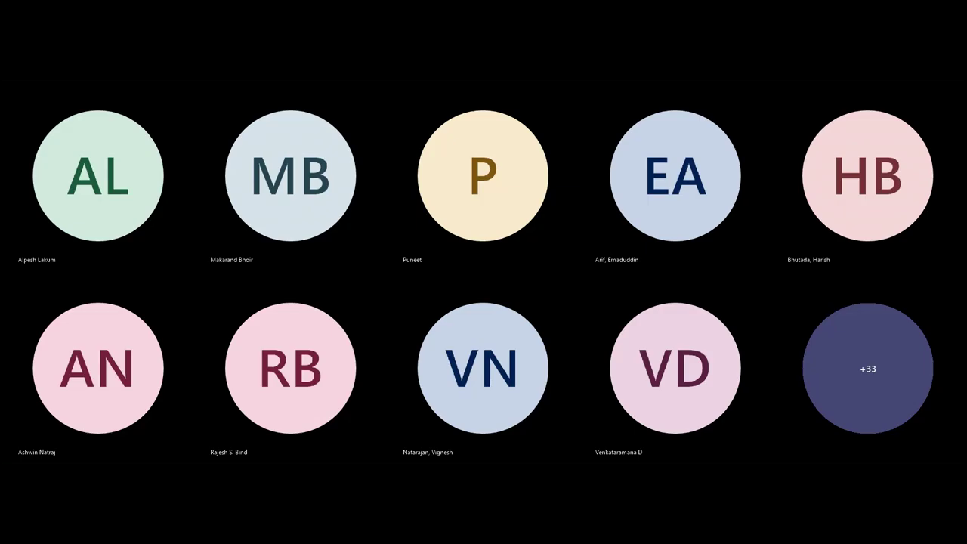
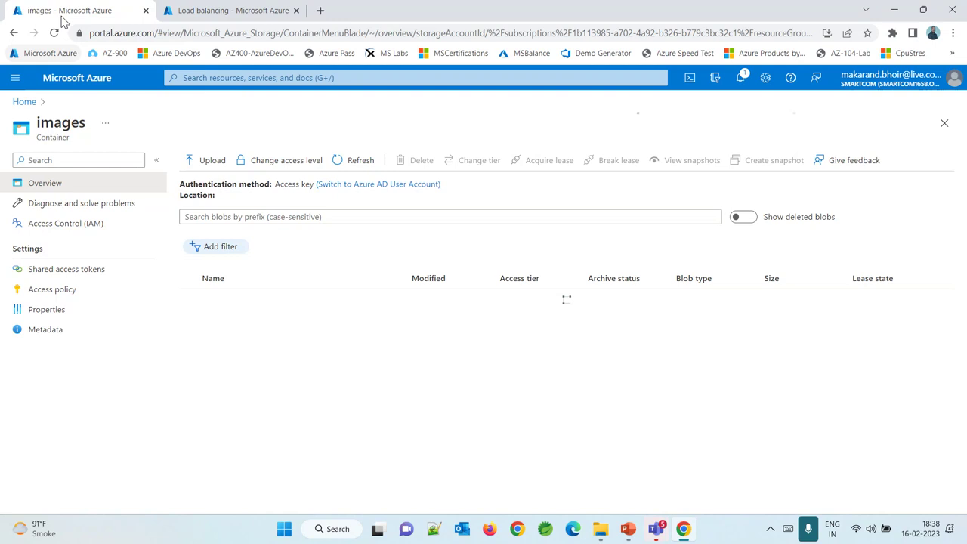
Reload the portal and open the Upload blob panel for the empty 'images' container.
click(55, 33)
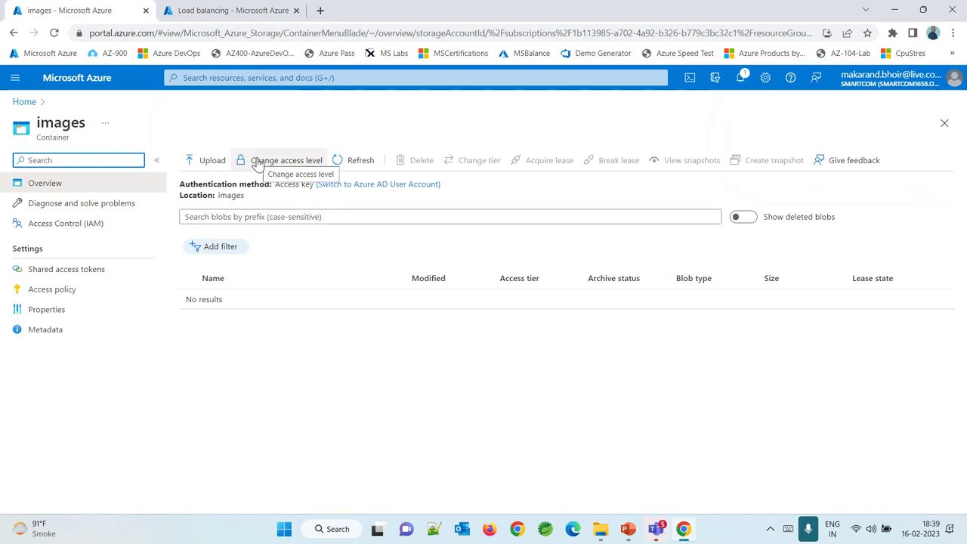
click(204, 163)
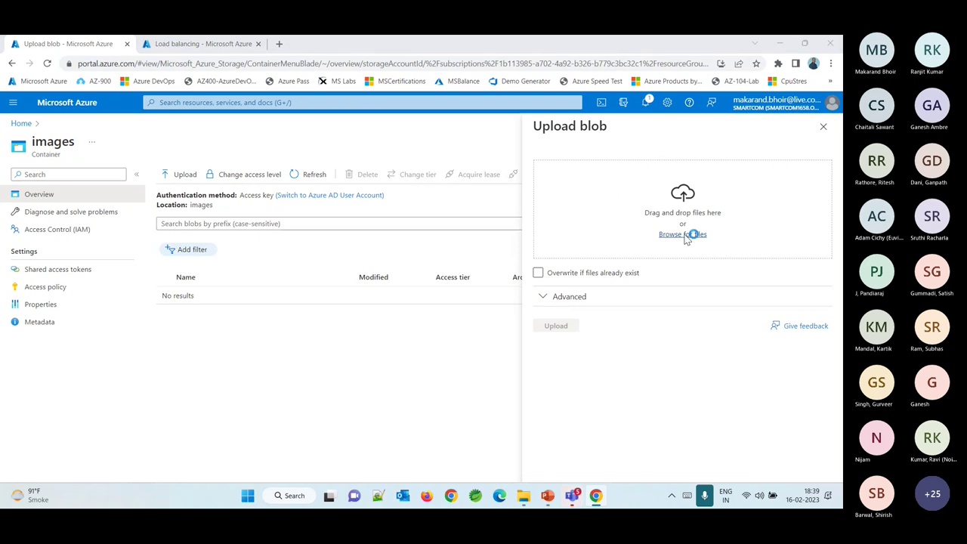
Upload all six badge PNGs from the Images folder into the 'images' container.
click(684, 237)
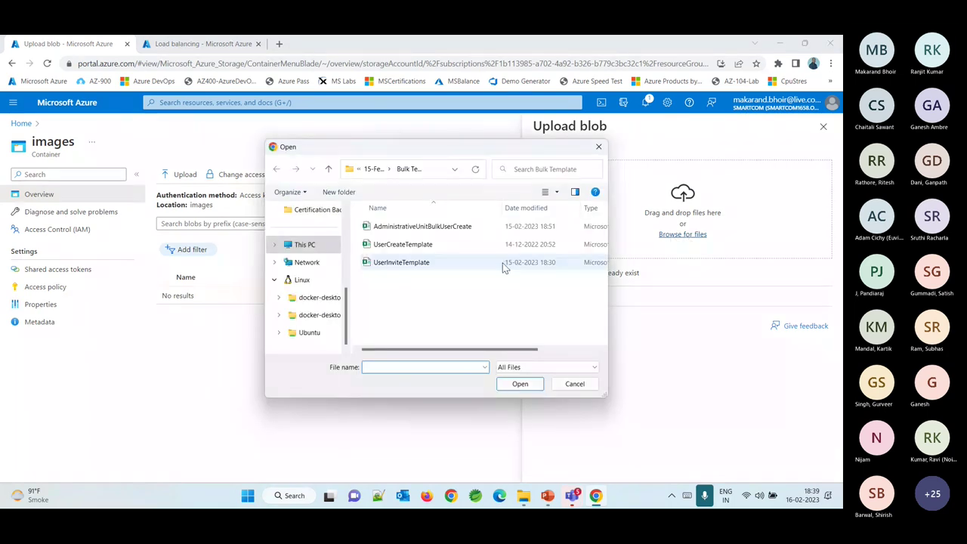
key(ctrl+v)
key(Return)
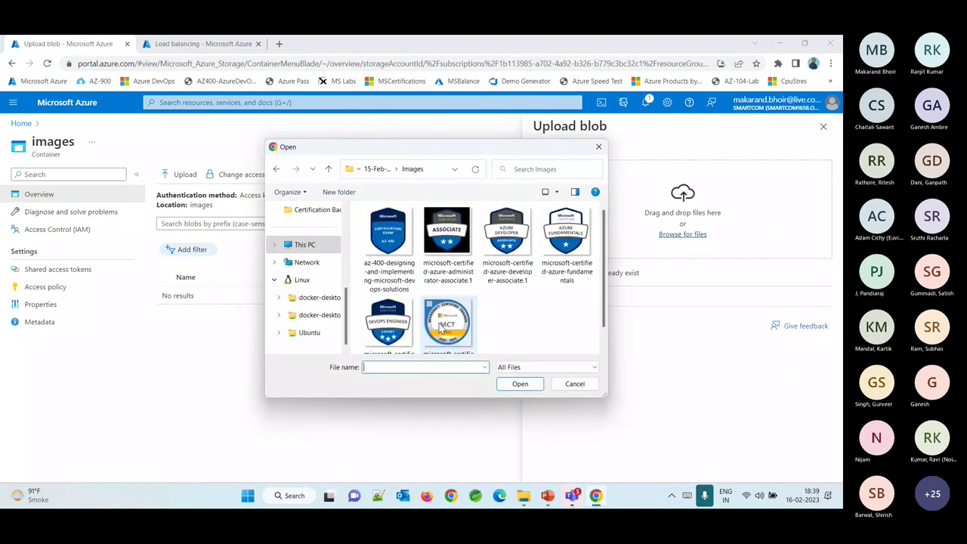
click(389, 236)
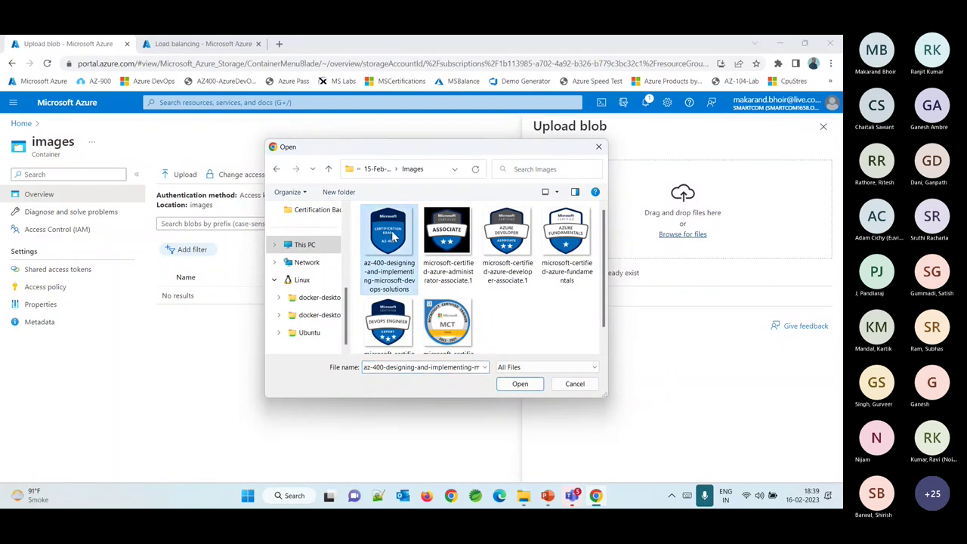
key(ctrl+a)
click(520, 384)
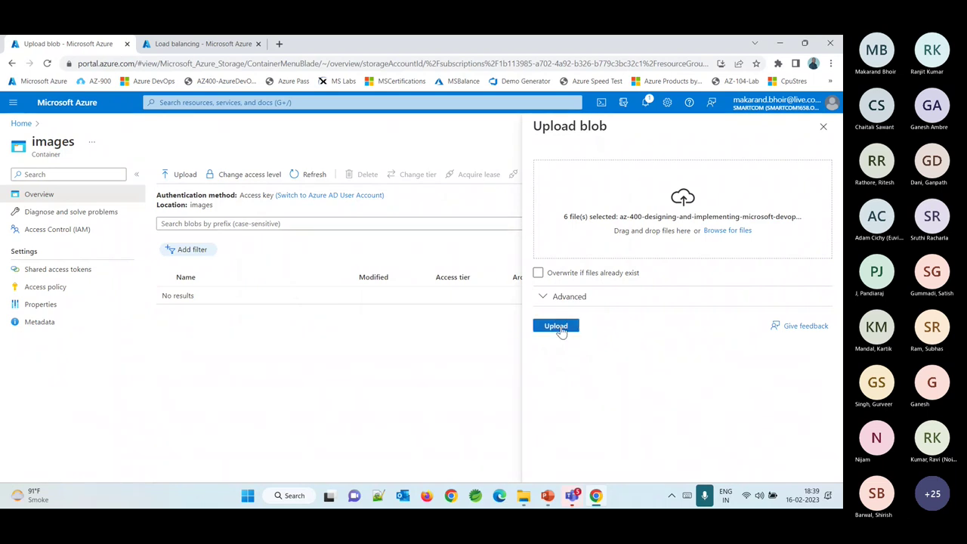
click(557, 329)
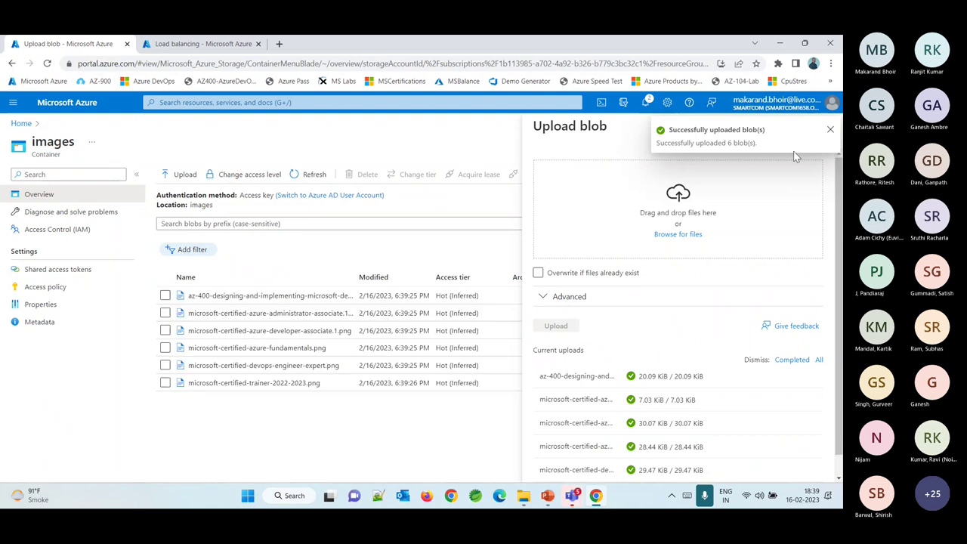
click(830, 130)
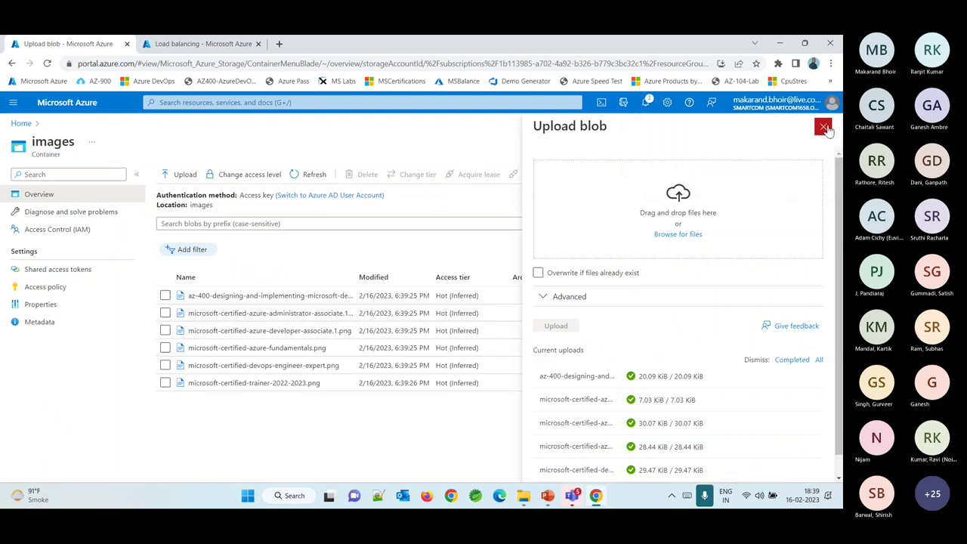
click(824, 127)
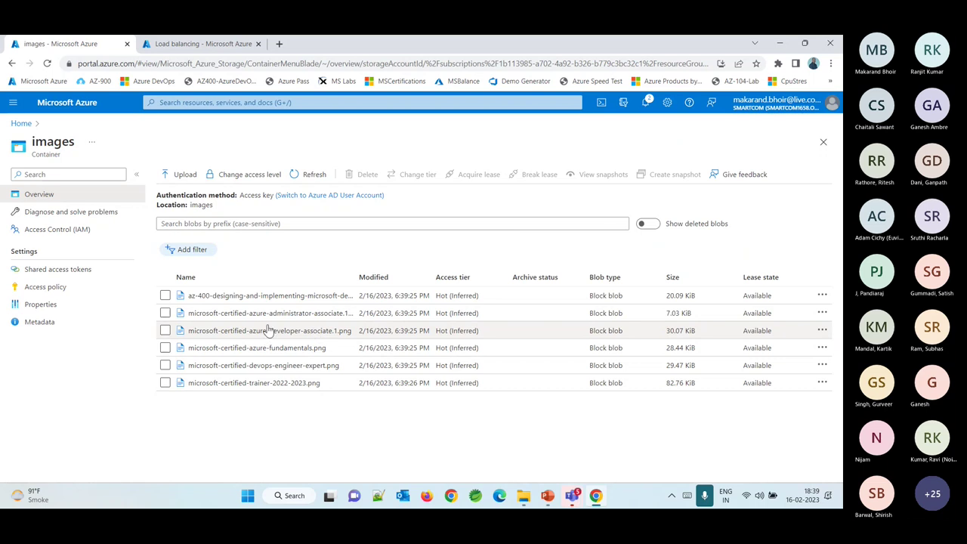
Open the microsoft-certified-trainer-2022-2023.png blob's properties and copy its URL.
click(236, 385)
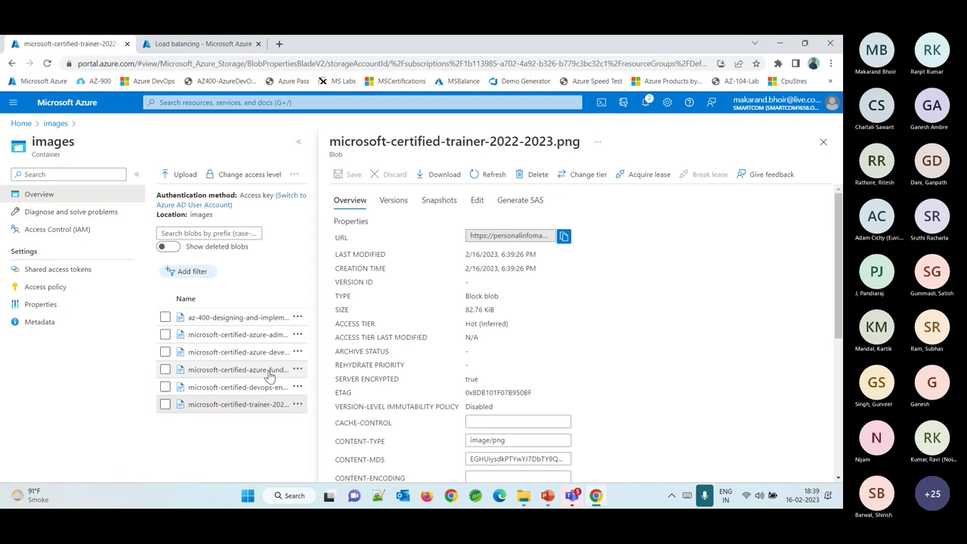
click(564, 237)
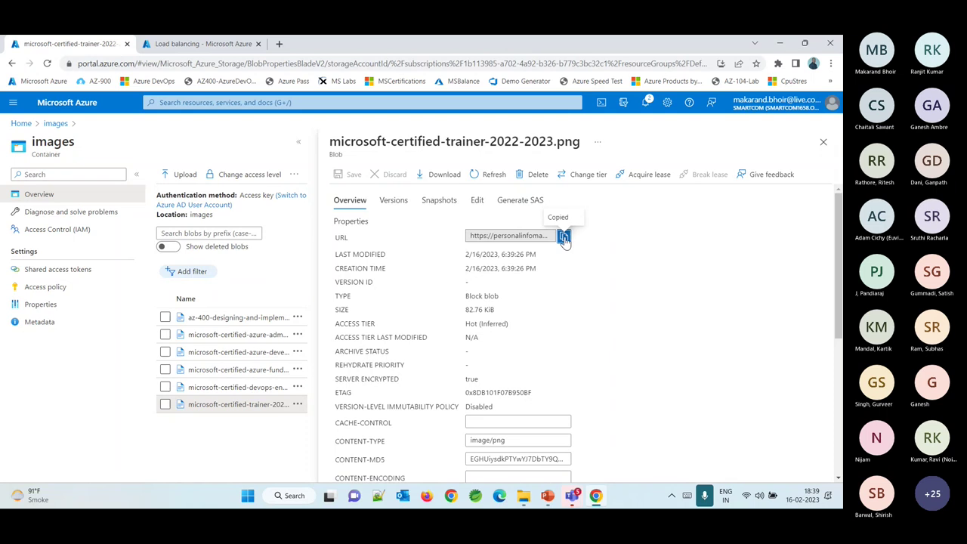
Load the copied blob URL in a new browser window to view the MCT badge, then close it.
click(451, 497)
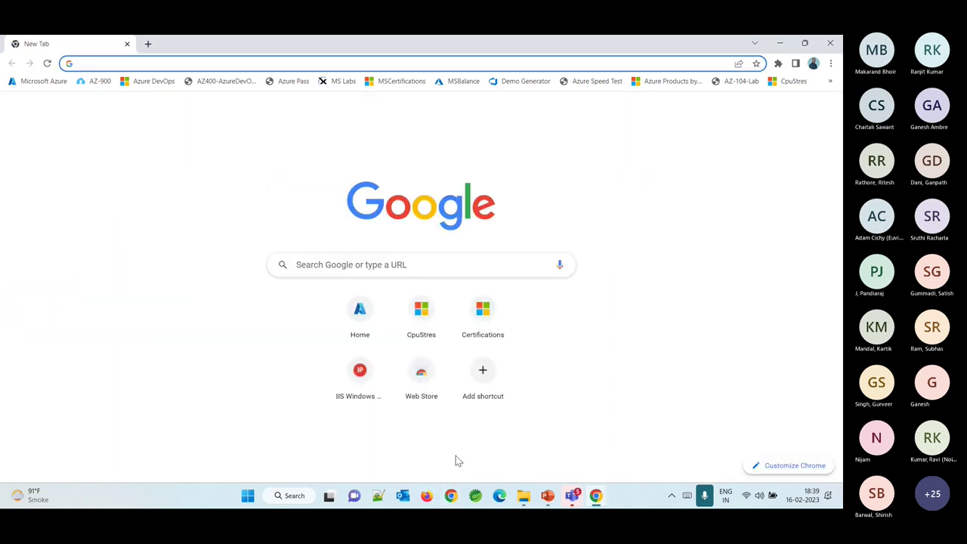
key(ctrl+v)
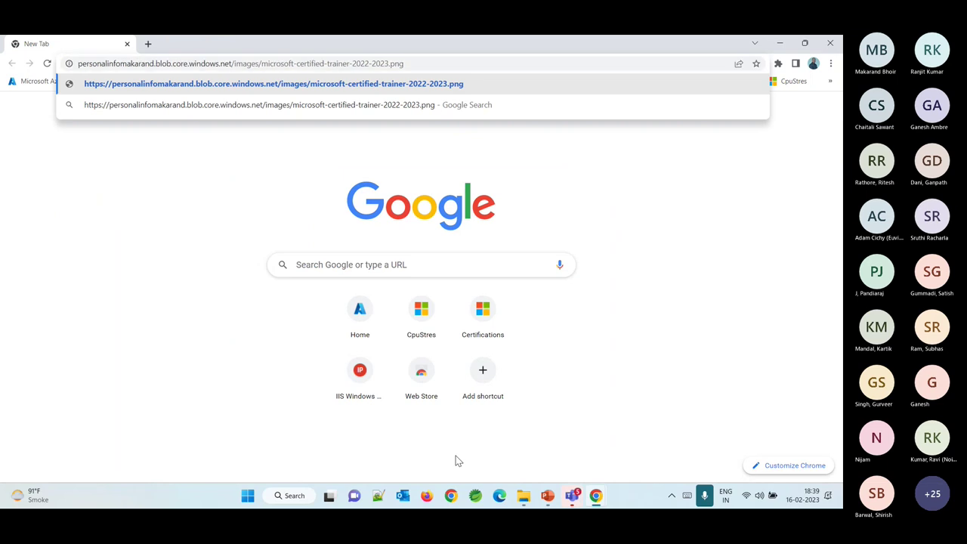
key(Return)
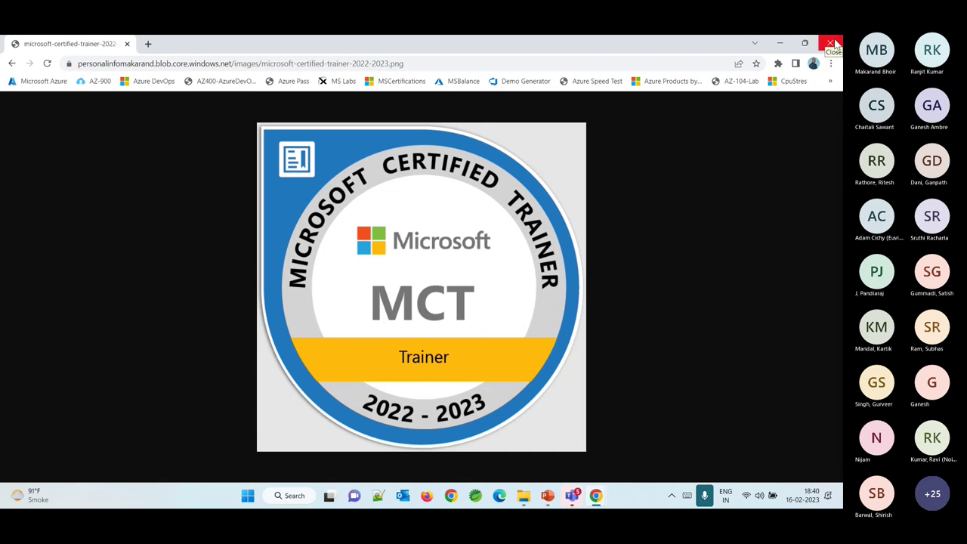
click(832, 44)
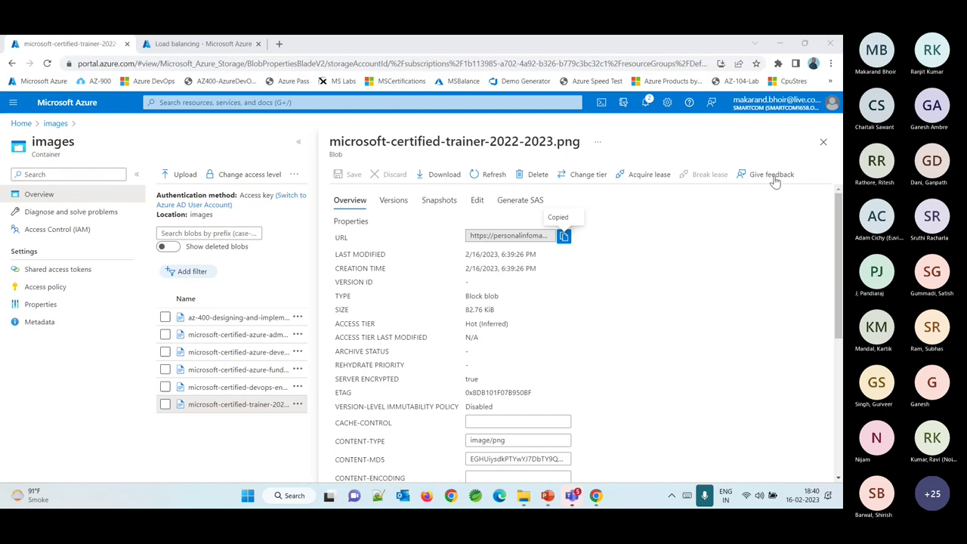
Close the blob properties and highlight the container's access-level setting with an annotation.
click(821, 143)
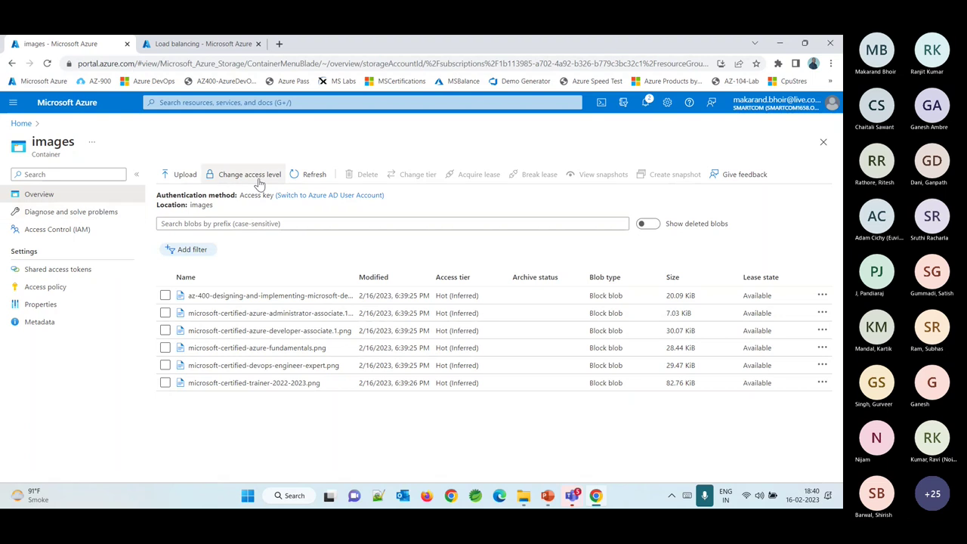
key(ctrl+2)
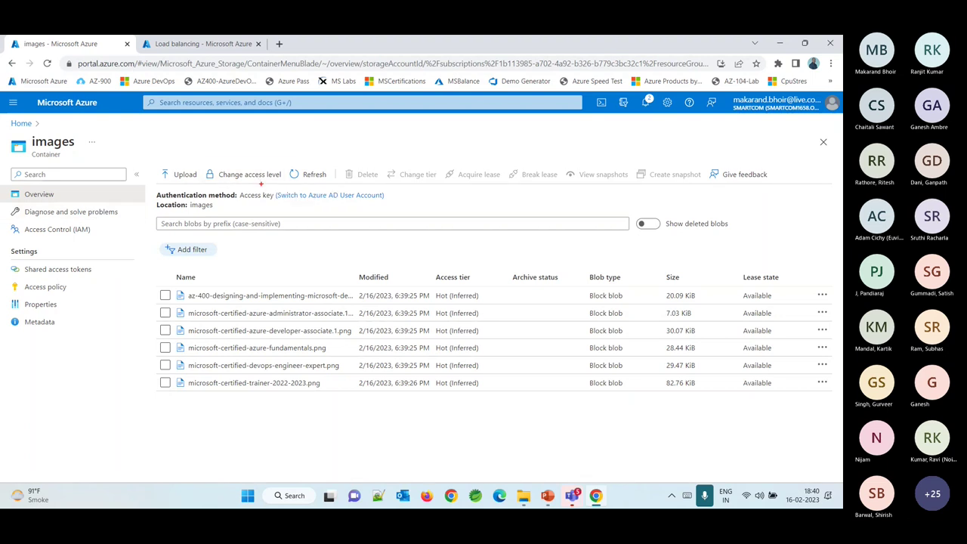
mouse_move(202, 161)
mouse_down()
mouse_move(293, 187)
mouse_move(330, 140)
mouse_up()
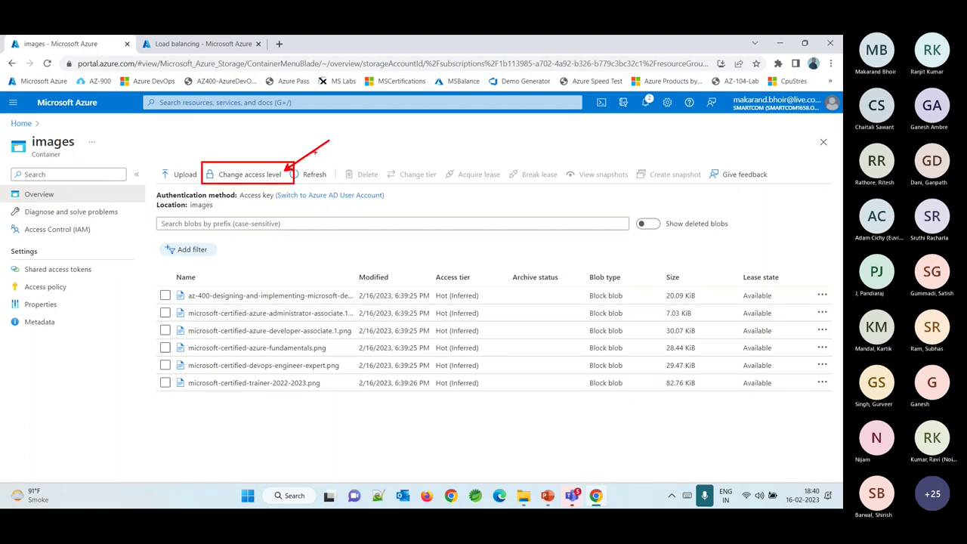
key(Escape)
Set the 'images' container's public access level to Private (no anonymous access).
click(243, 174)
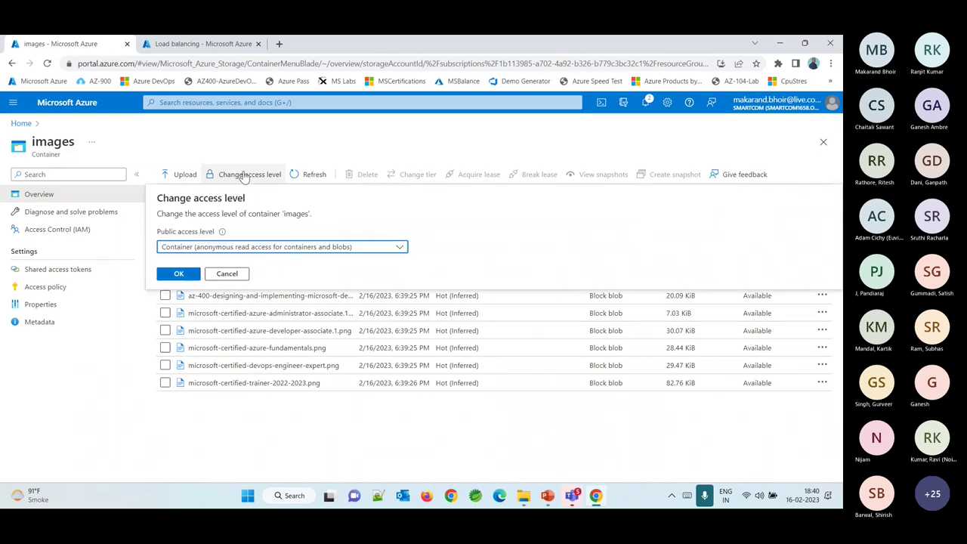
click(274, 254)
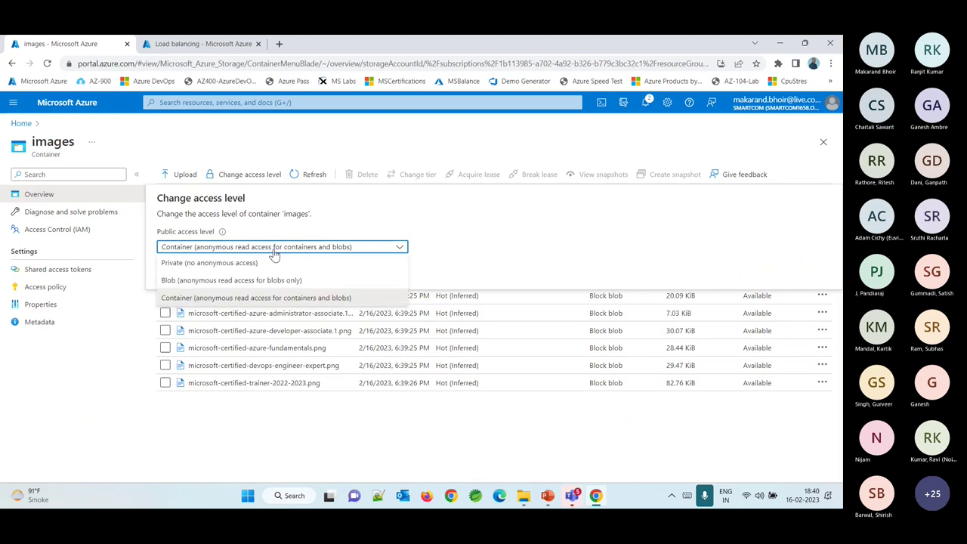
click(228, 263)
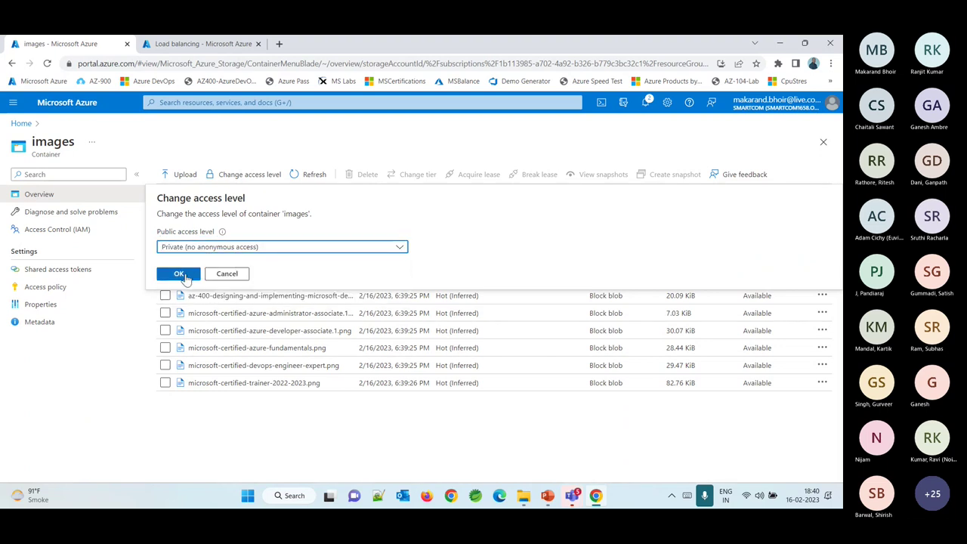
click(185, 277)
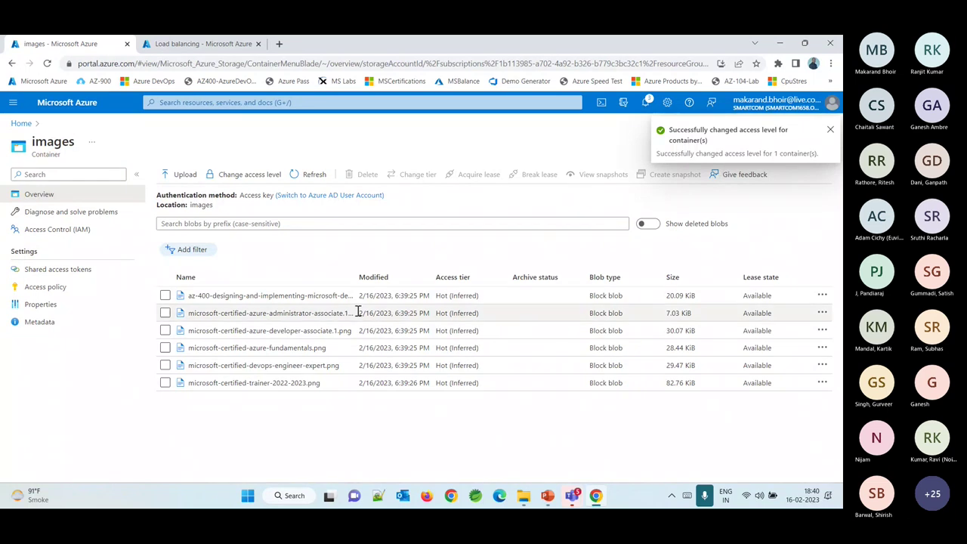
Re-copy the trainer badge's blob URL and confirm a new window now shows ResourceNotFound.
click(264, 383)
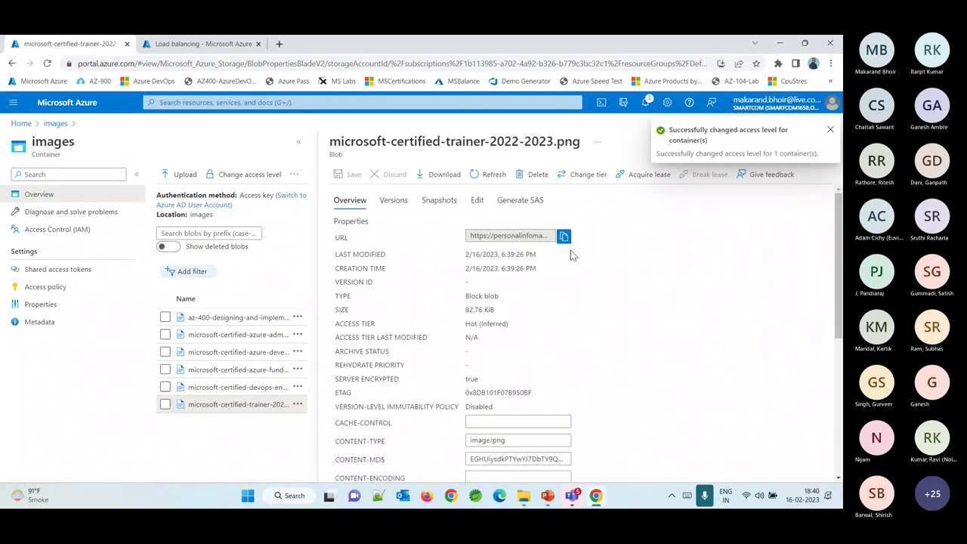
click(563, 236)
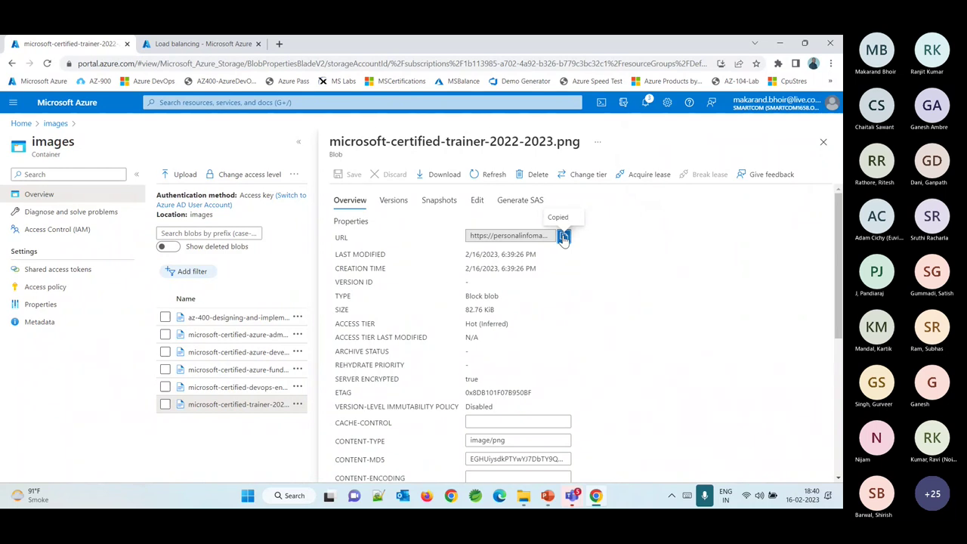
click(452, 500)
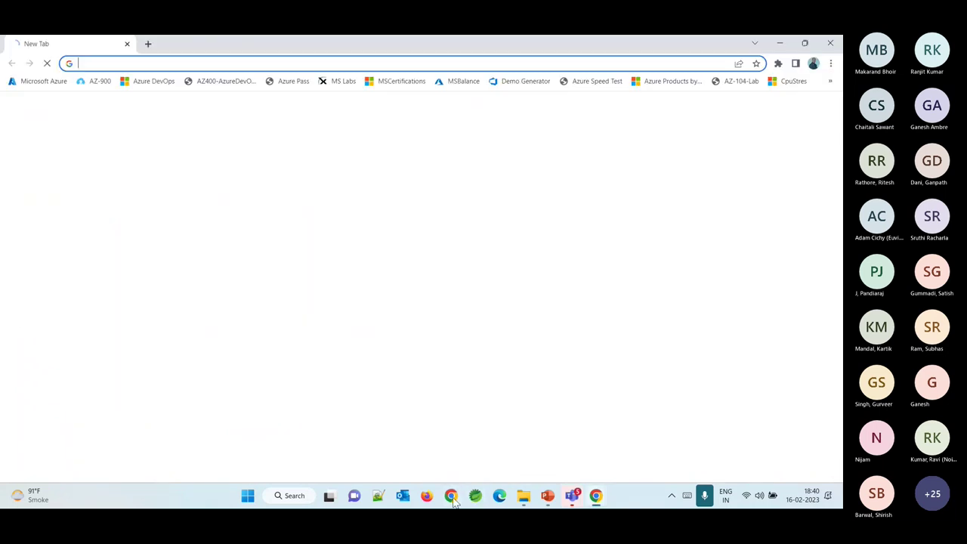
key(ctrl+v)
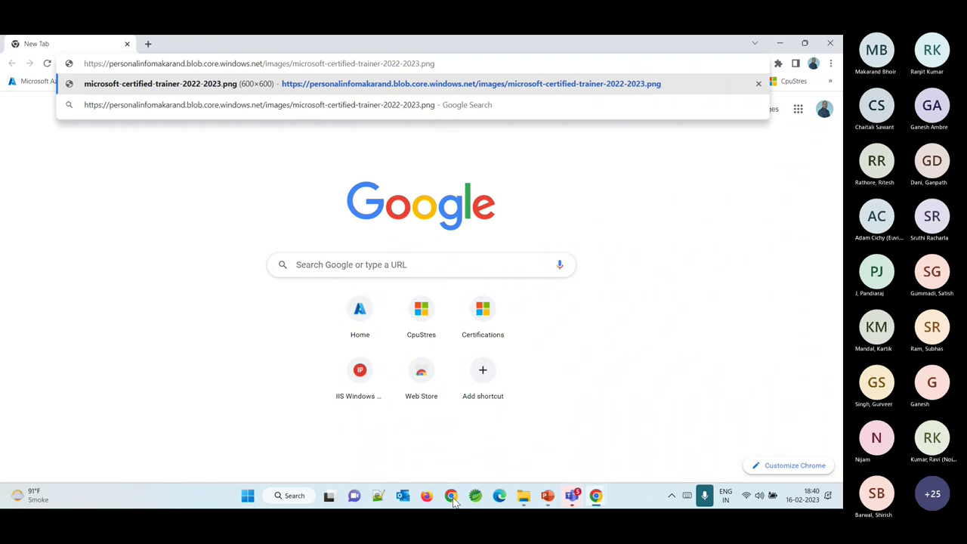
key(Return)
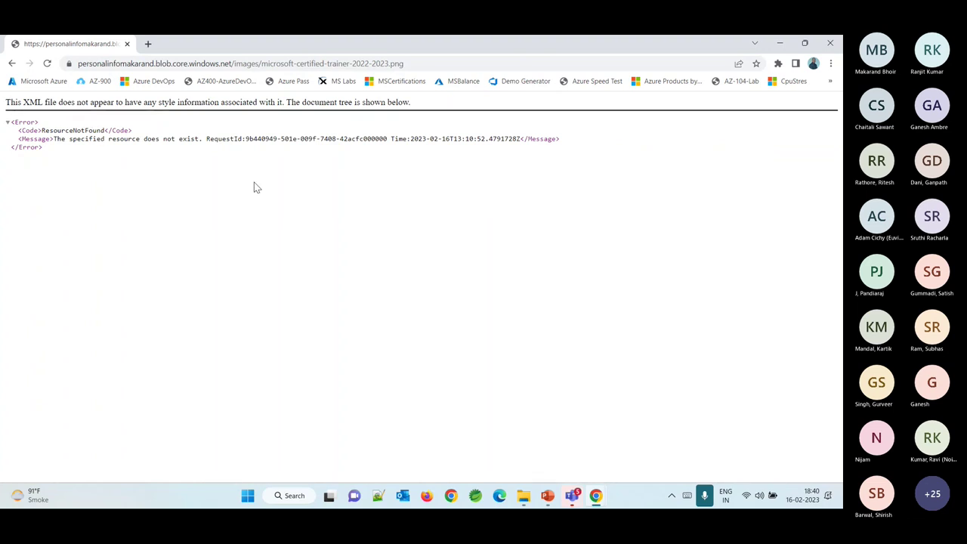
click(831, 44)
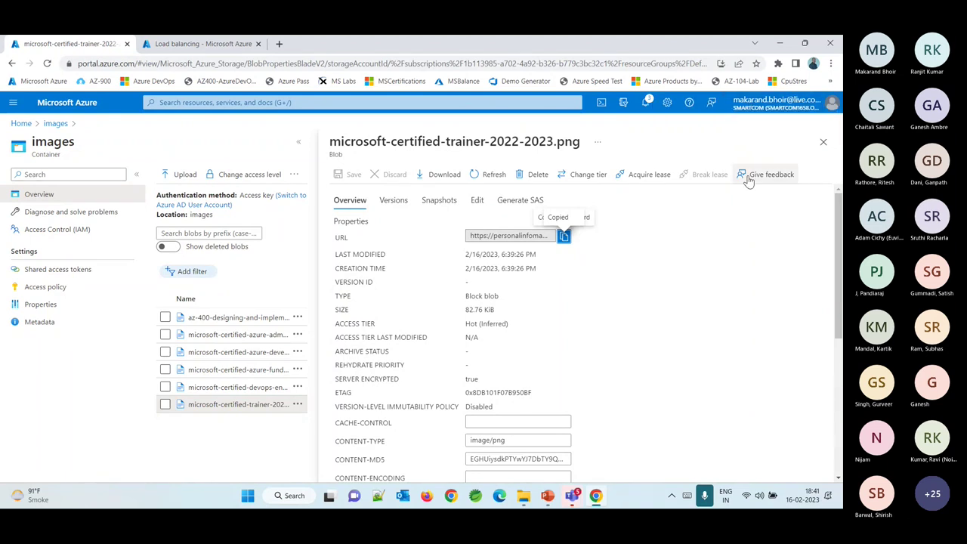
Open the blob's Generate SAS options and annotate the signing key, start and expiry dates.
click(518, 201)
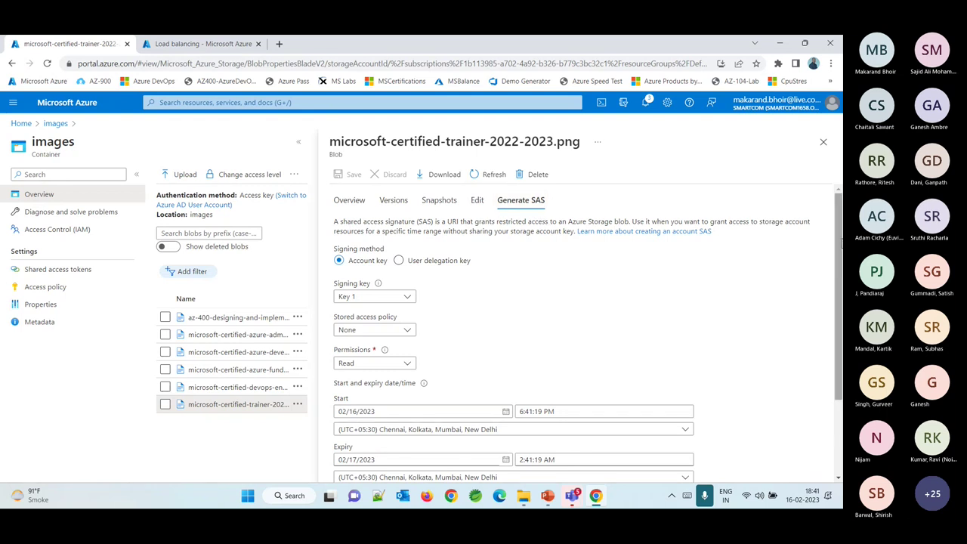
drag(840, 242, 751, 287)
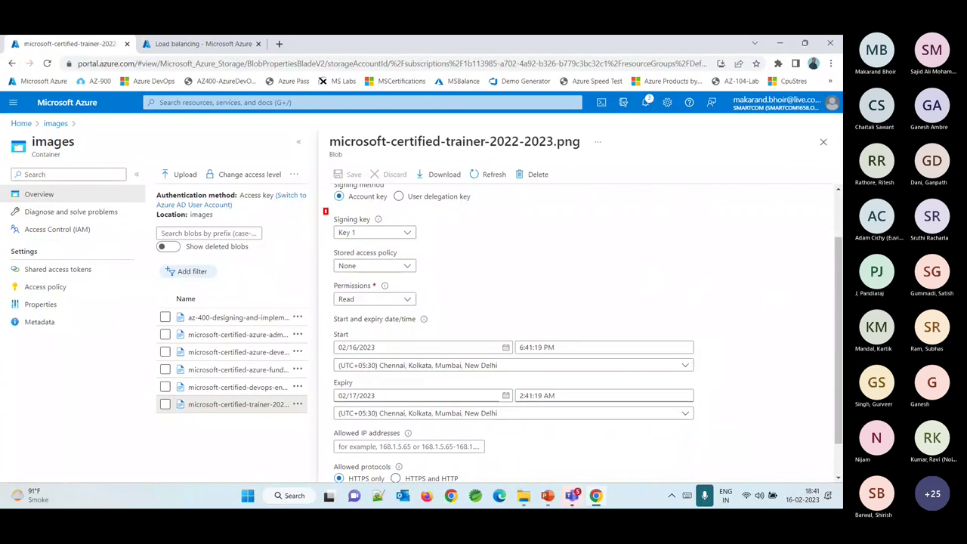
mouse_move(323, 209)
mouse_down()
mouse_move(441, 249)
mouse_move(498, 198)
mouse_up()
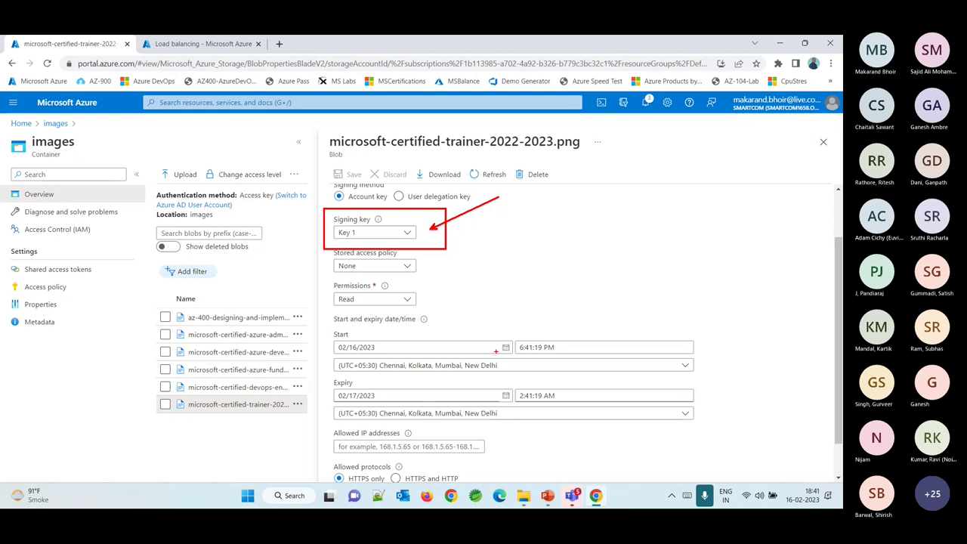
drag(370, 337, 453, 293)
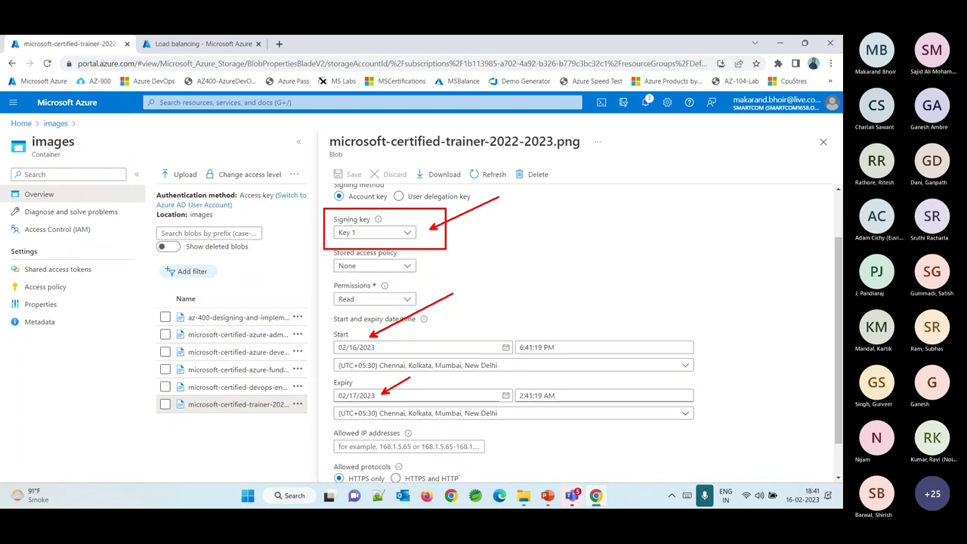
drag(380, 395, 459, 343)
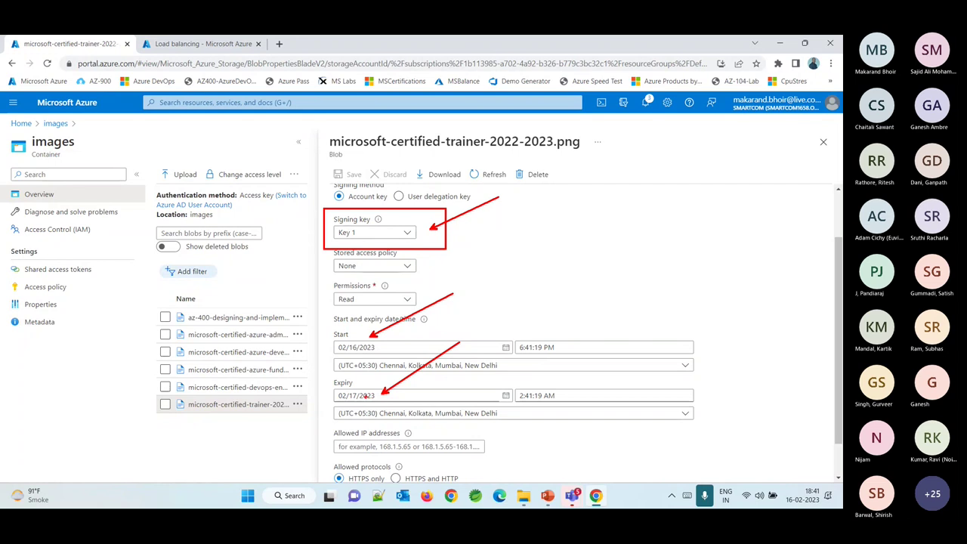
key(Escape)
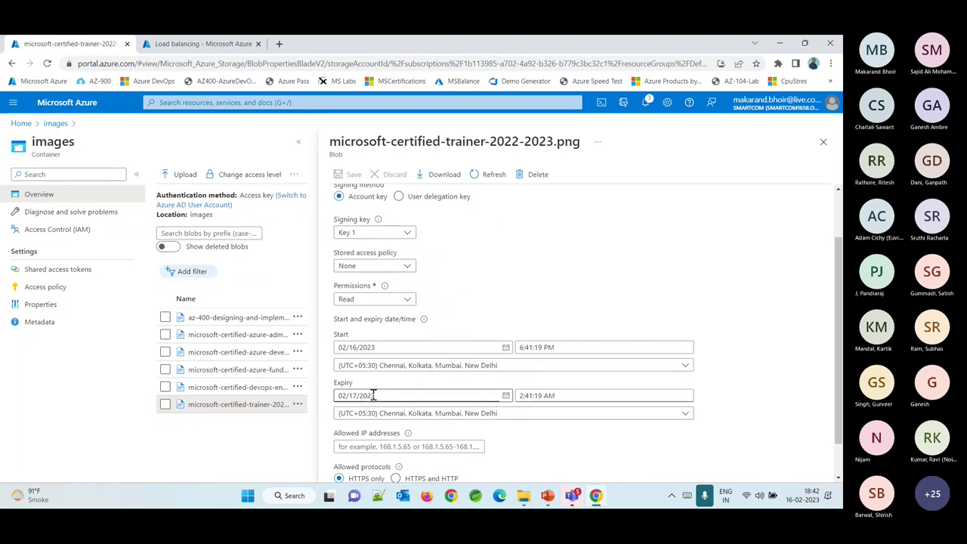
Set the SAS expiry date to 03/16/2023.
click(505, 396)
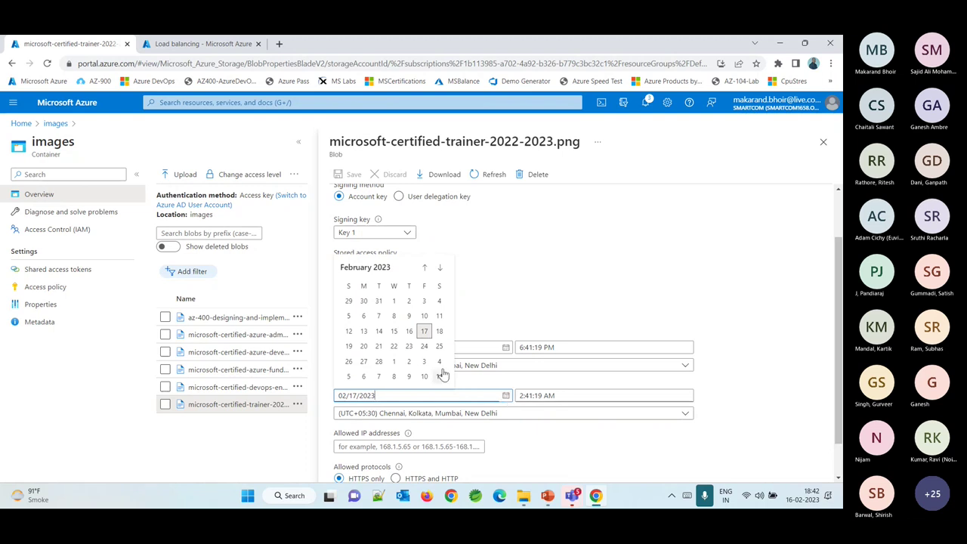
click(439, 268)
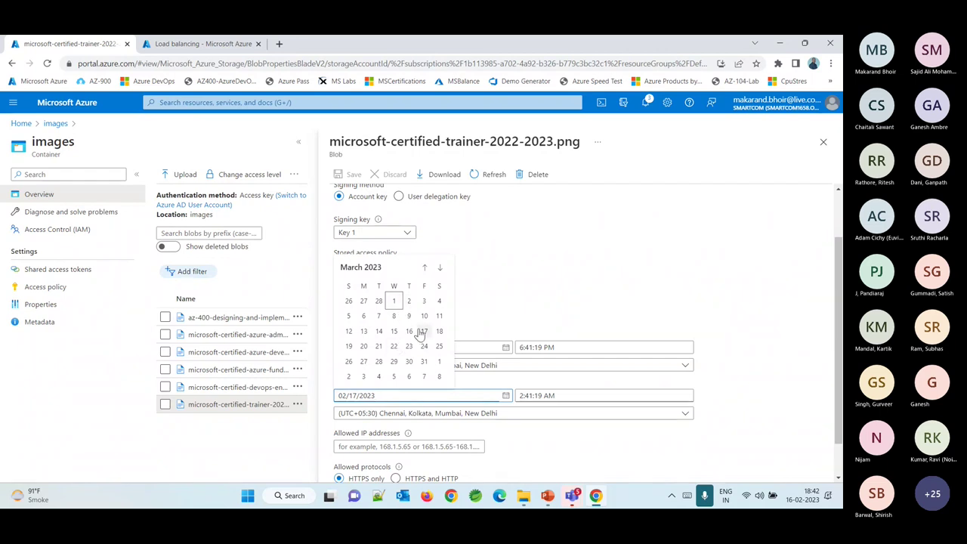
click(409, 331)
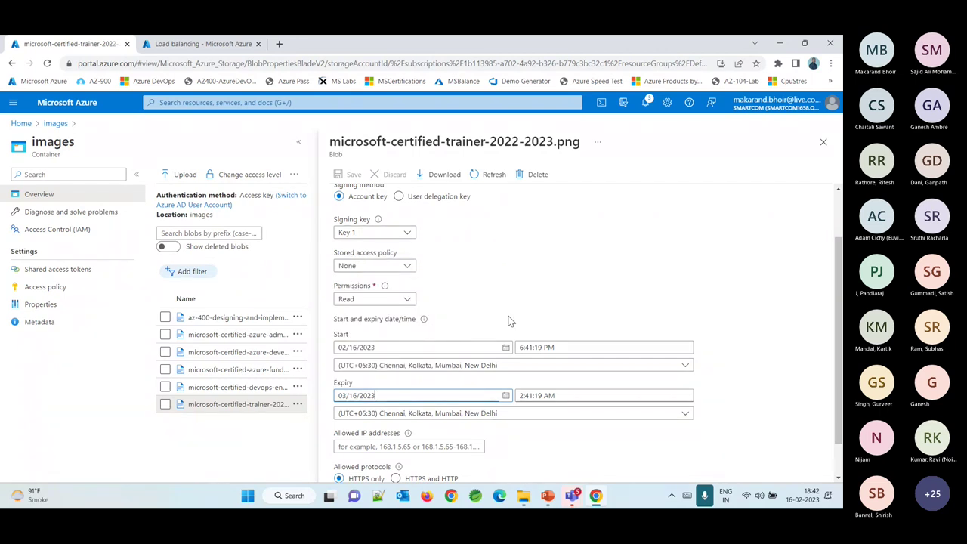
click(661, 268)
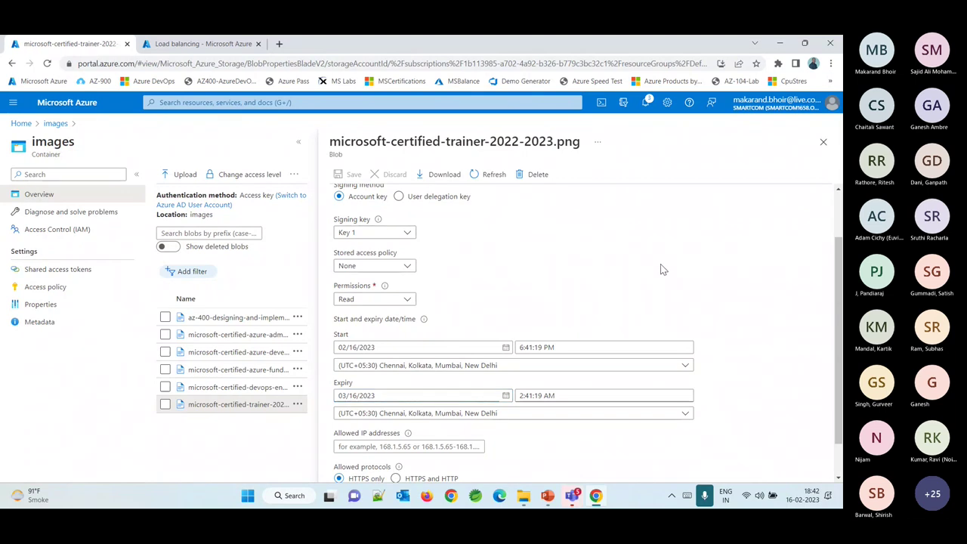
scroll(660, 269, down, 2)
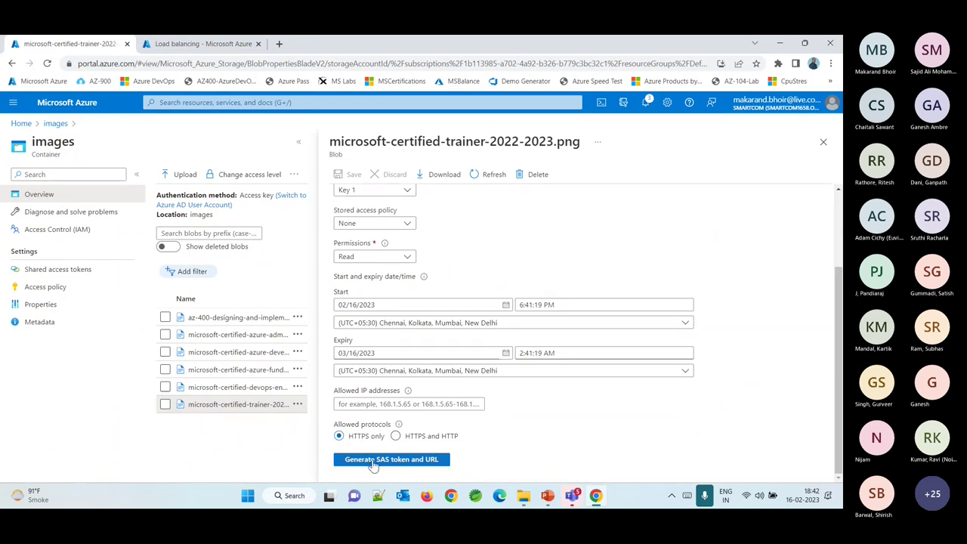
Generate the Blob SAS token and URL and copy the Blob SAS URL.
click(372, 462)
scroll(566, 443, up, 2)
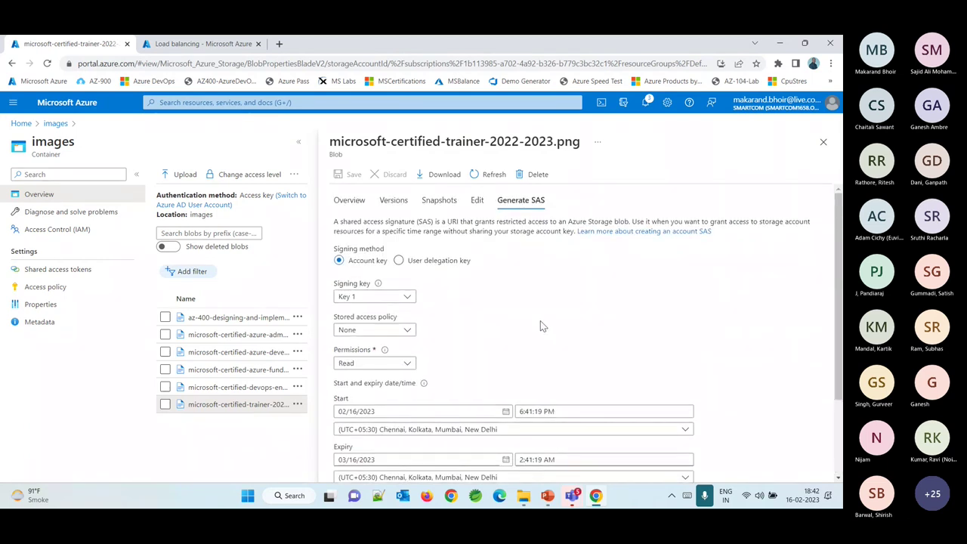
scroll(541, 325, down, 2)
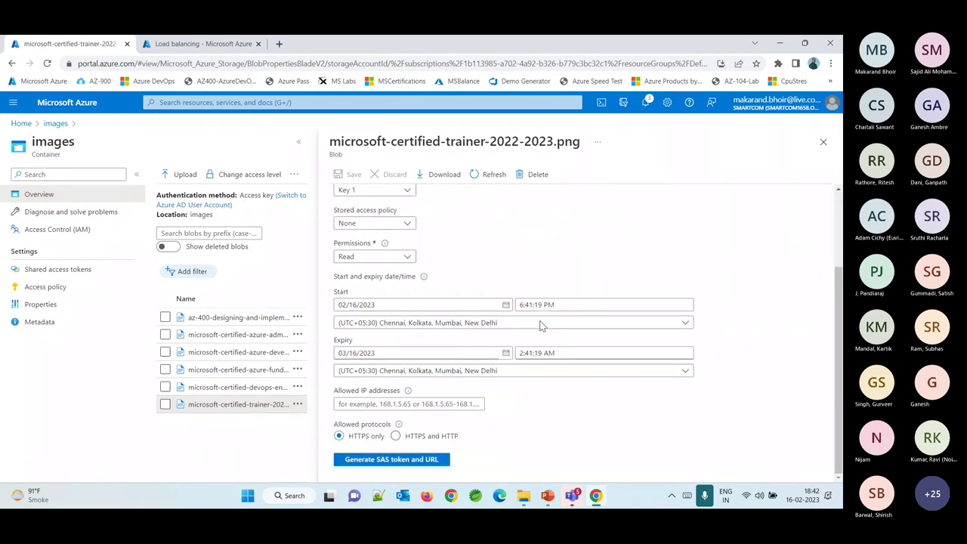
click(385, 462)
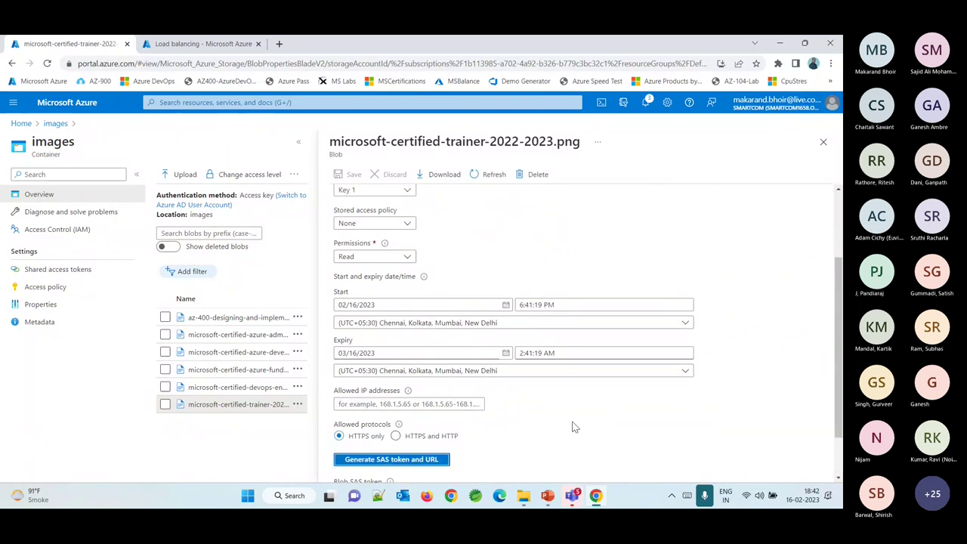
scroll(678, 381, down, 2)
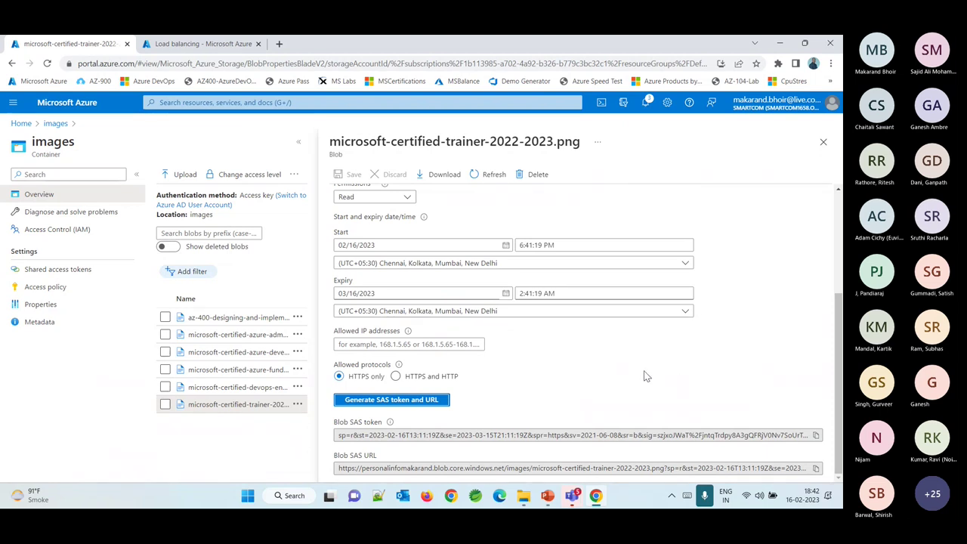
click(815, 469)
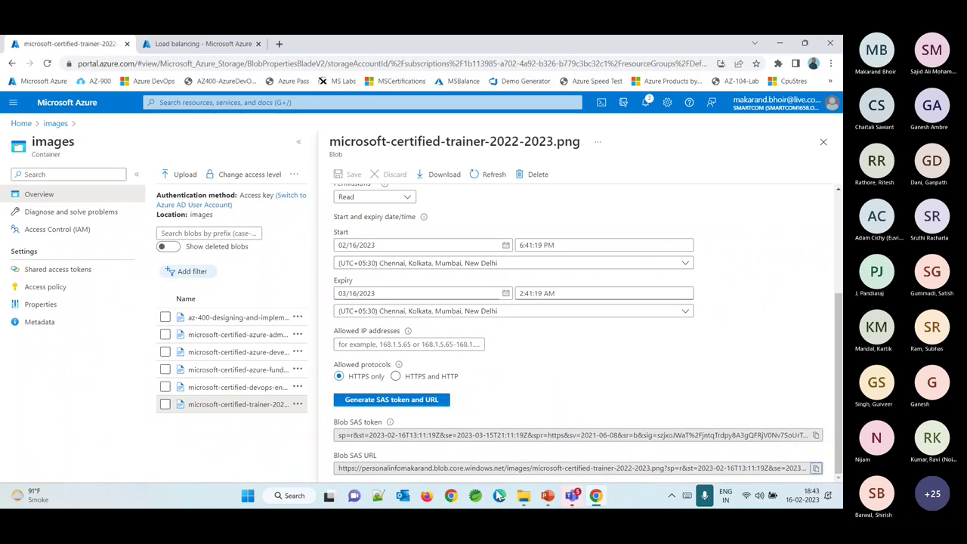
click(450, 495)
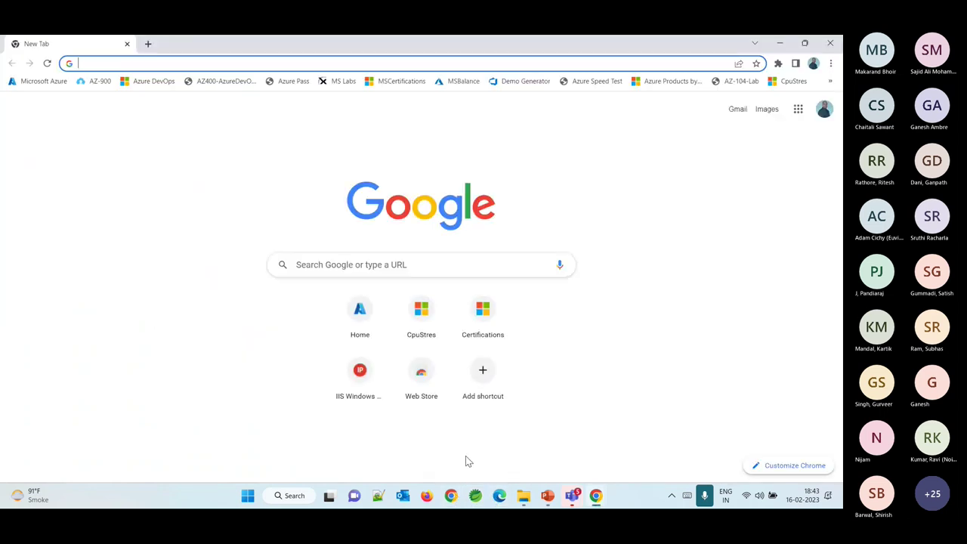
Load the SAS URL in the new window to view the MCT badge, then close it.
key(ctrl+v)
key(Return)
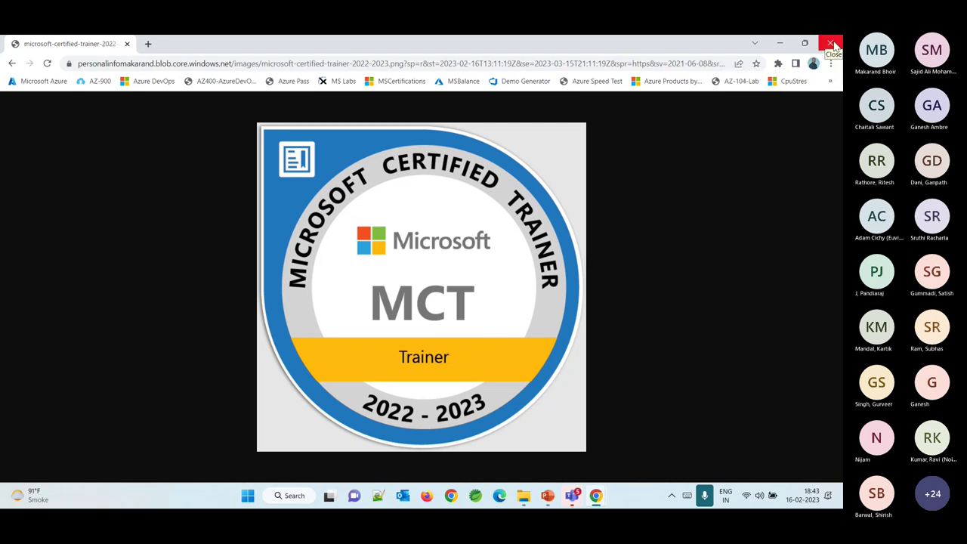
click(832, 43)
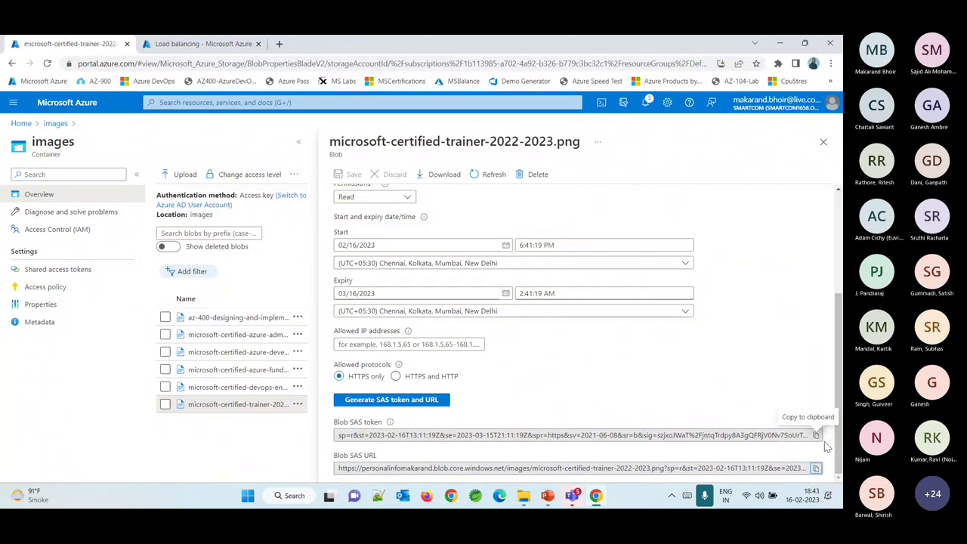
Re-copy the SAS URL, show the badge in a new tab, and return to the container's blob list.
click(815, 468)
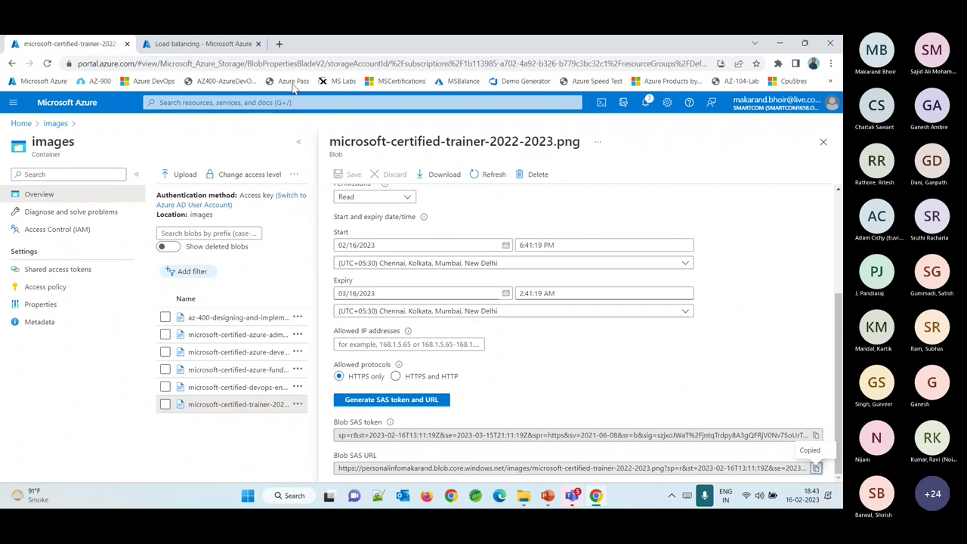
click(278, 43)
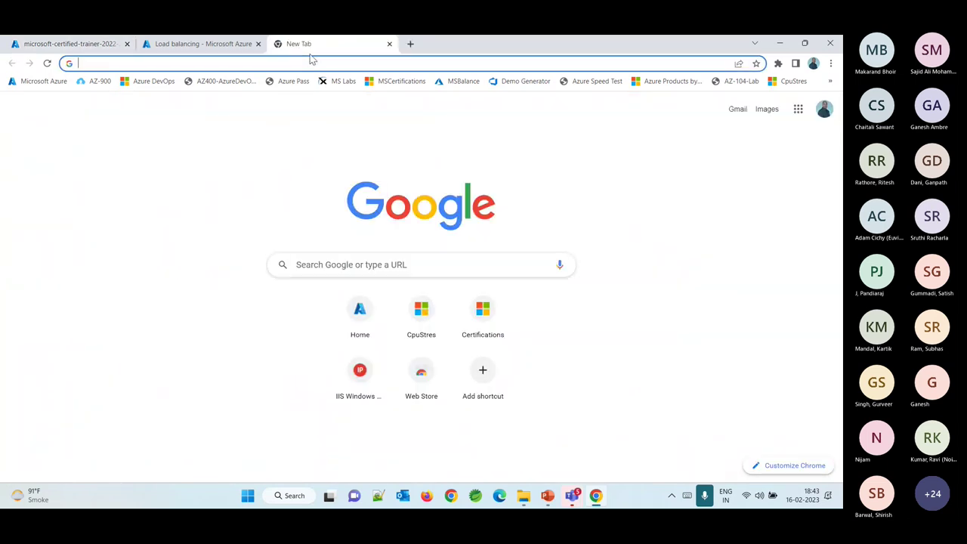
key(ctrl+v)
key(Return)
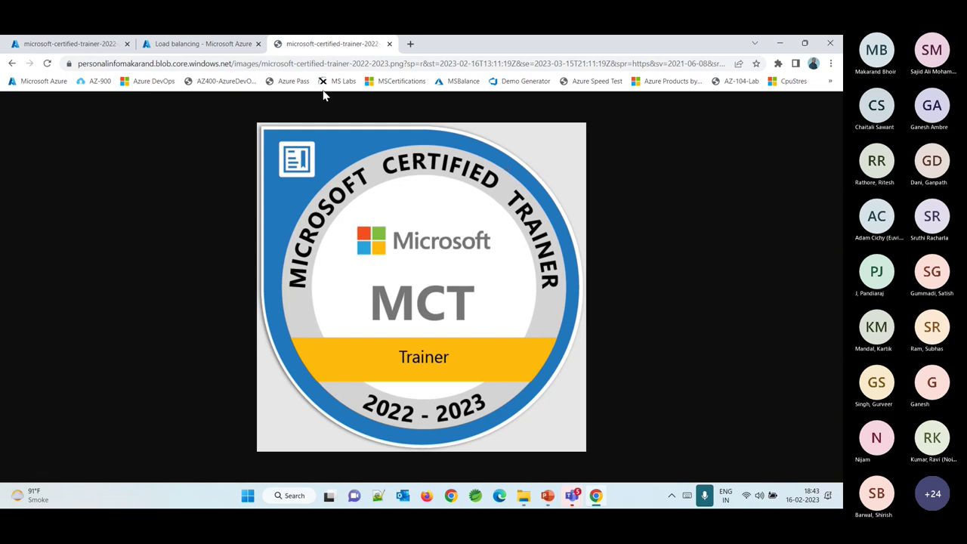
click(92, 45)
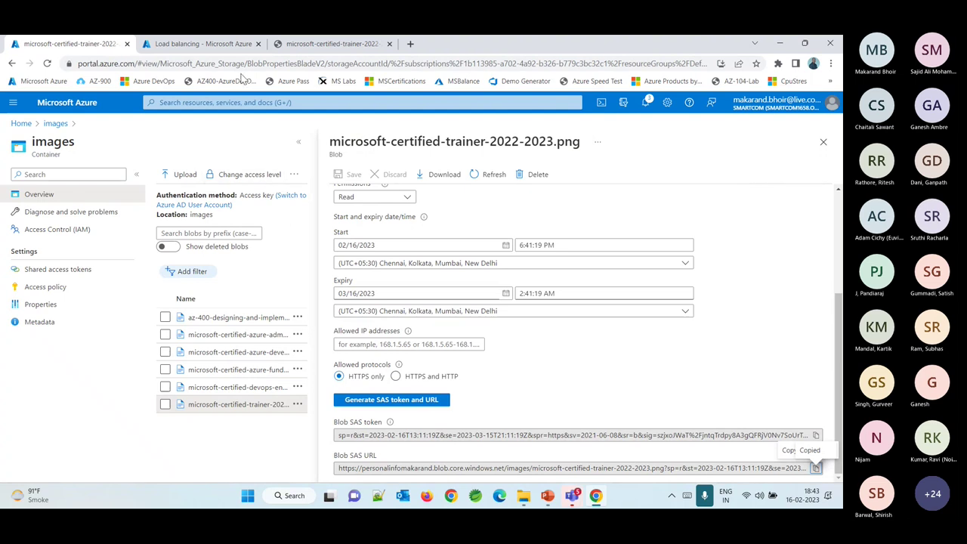
click(823, 144)
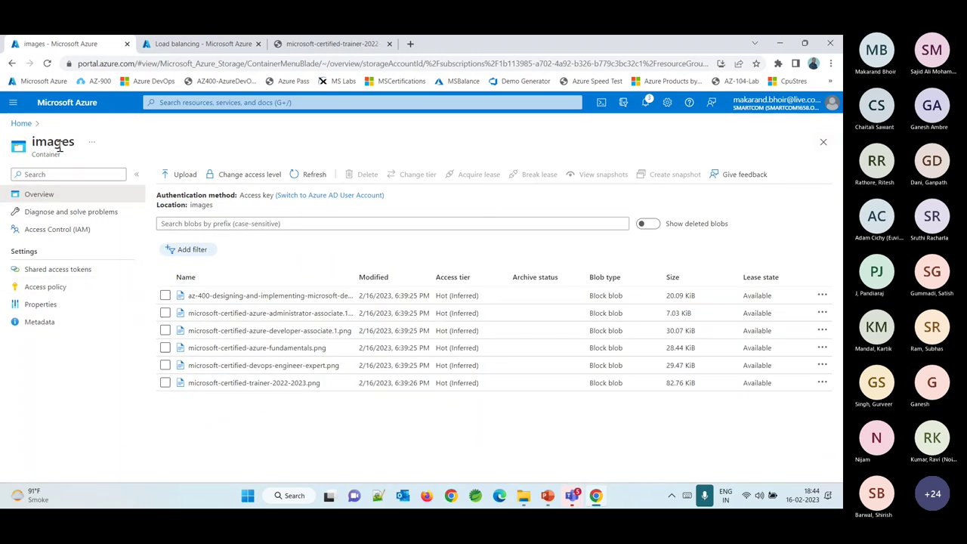
Open storage account personalinfomakarand's Access keys via search and regenerate key1.
click(178, 104)
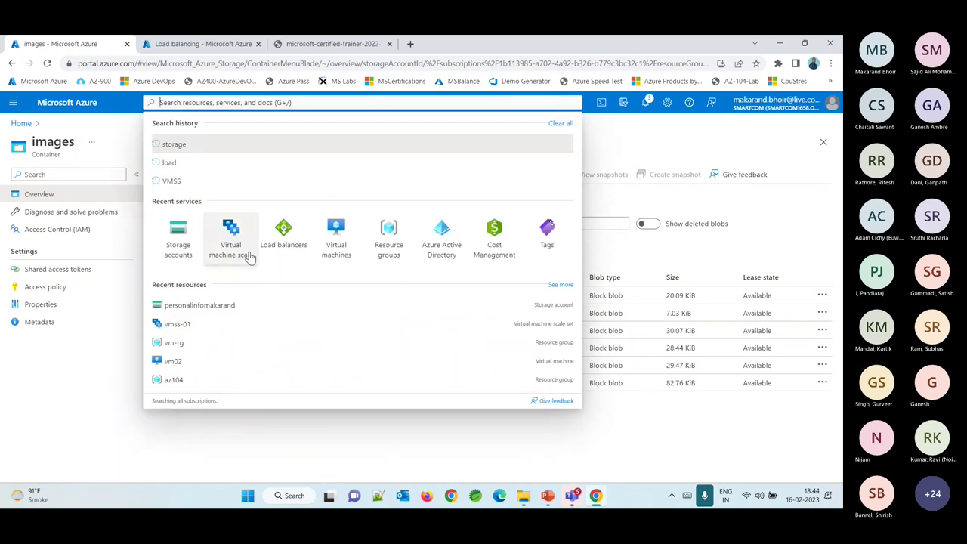
click(174, 145)
click(191, 193)
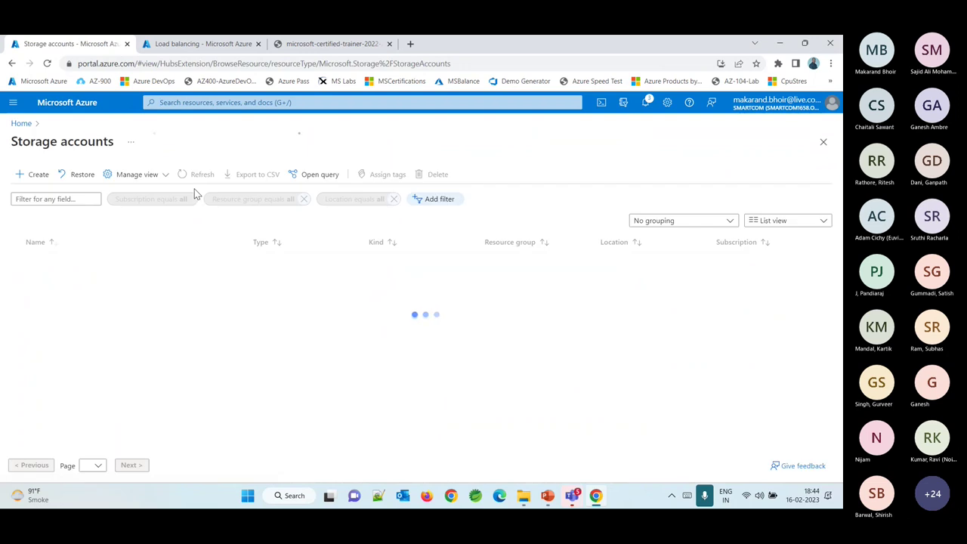
click(79, 261)
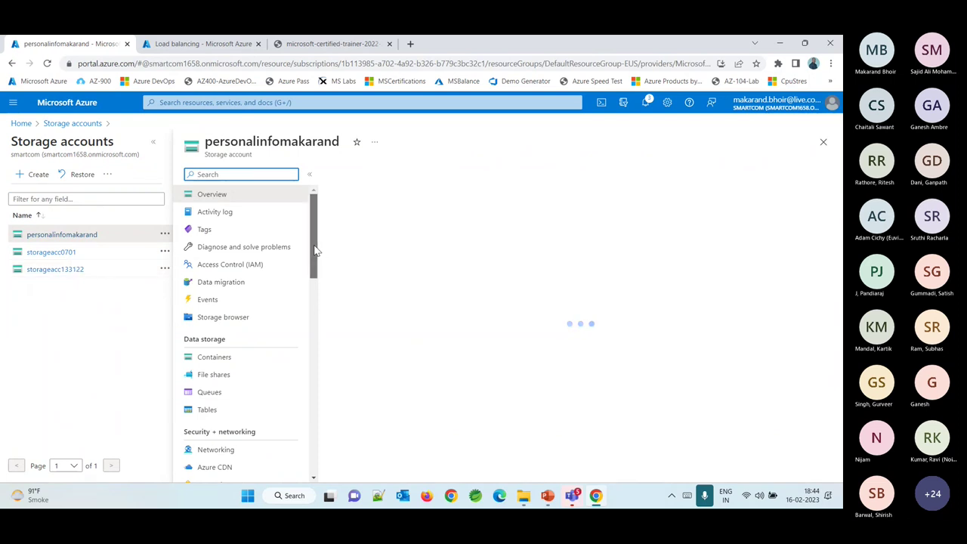
drag(315, 249, 316, 295)
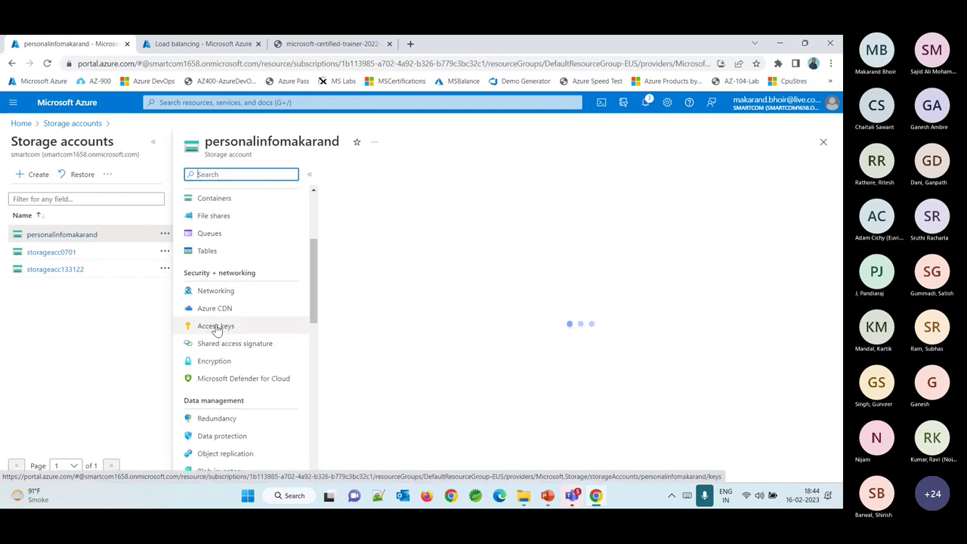
click(216, 329)
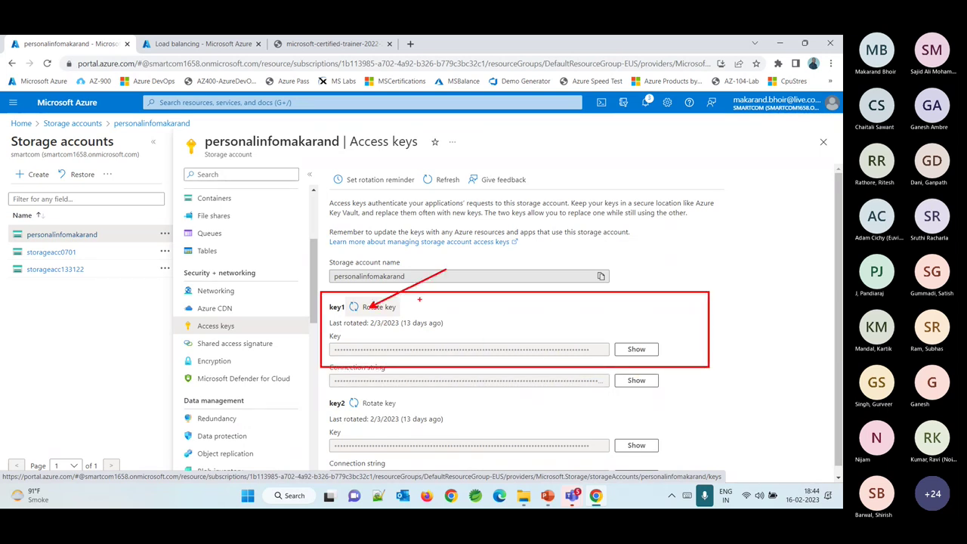
click(370, 309)
click(352, 212)
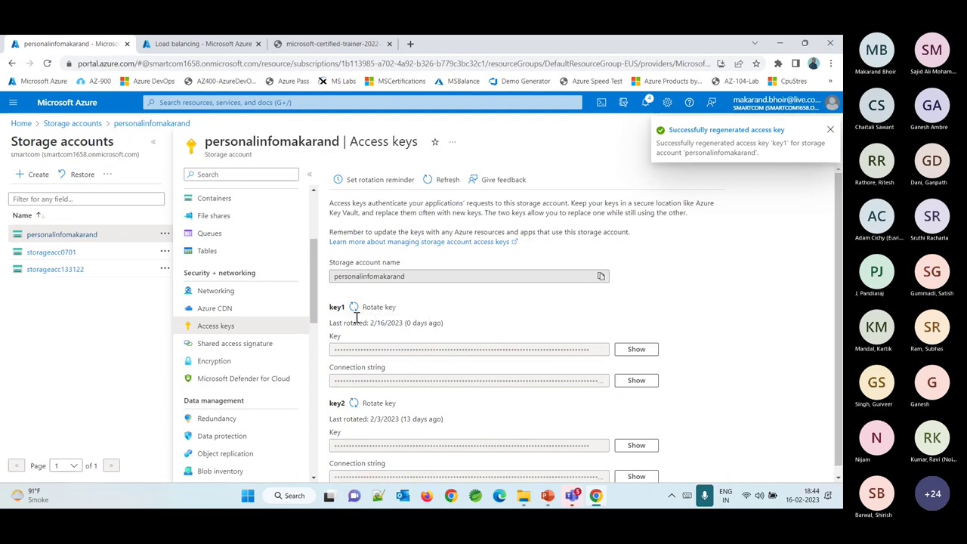
click(349, 47)
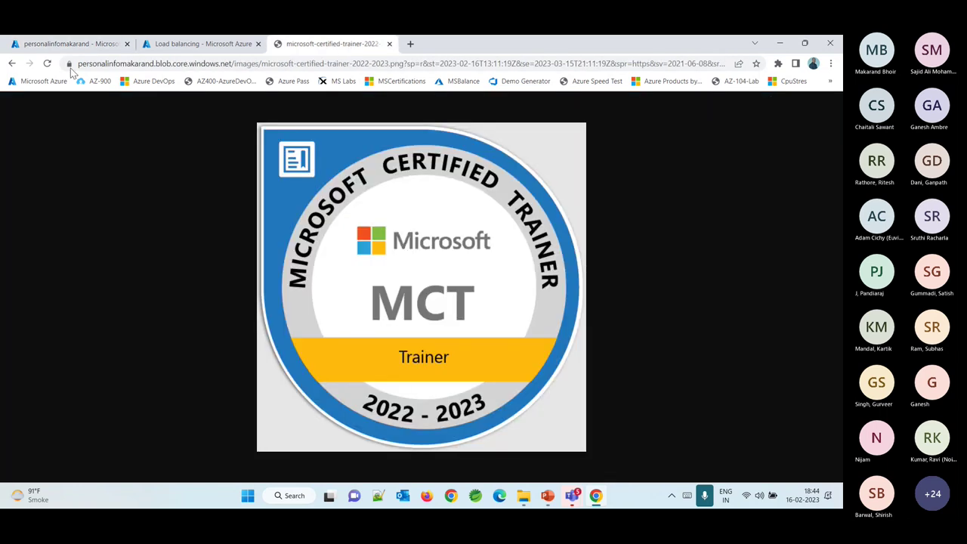
click(48, 64)
click(47, 64)
click(47, 65)
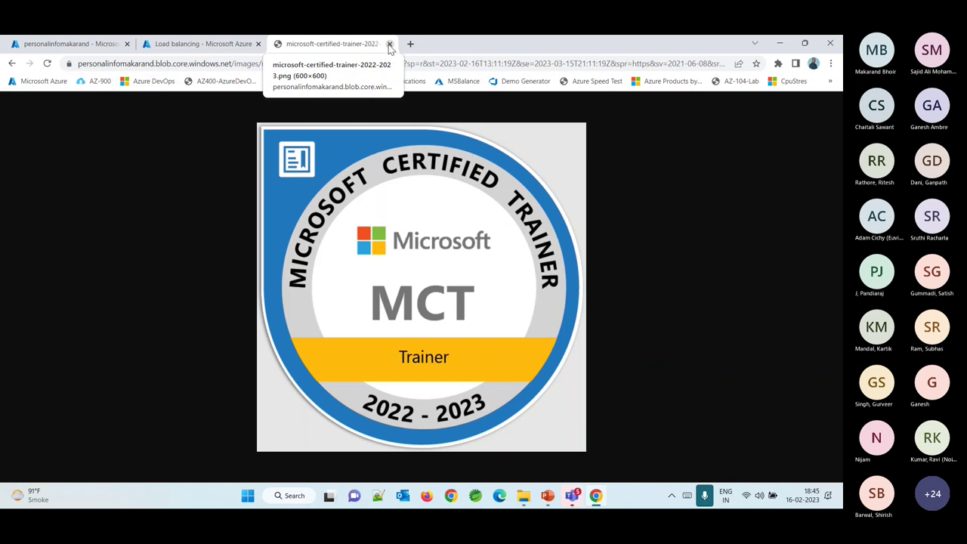
key(ctrl+shift+n)
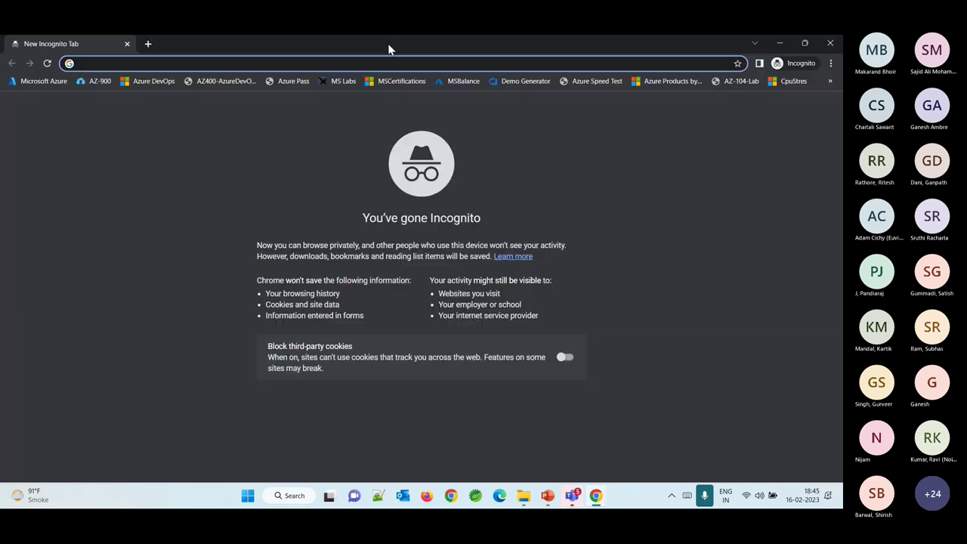
drag(366, 46, 380, 149)
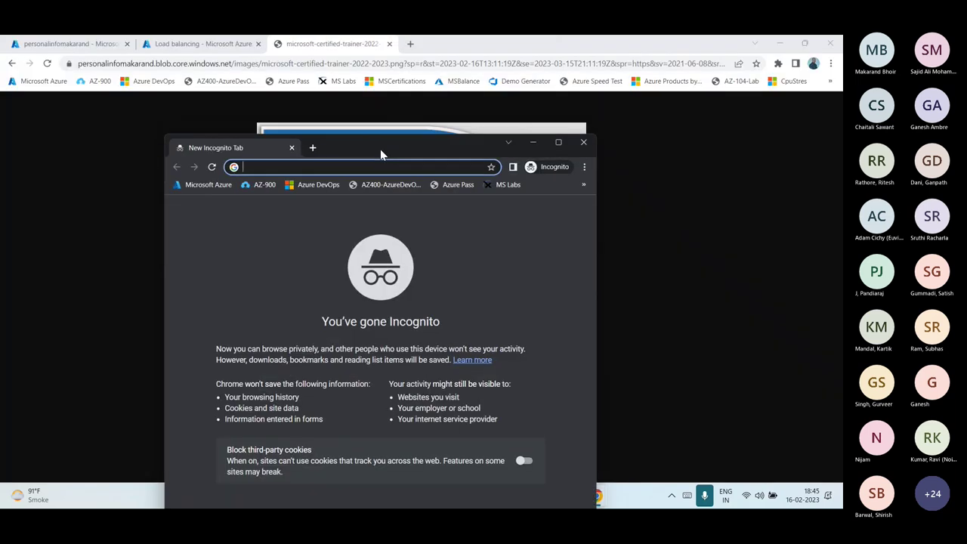
key(ctrl+v)
key(Return)
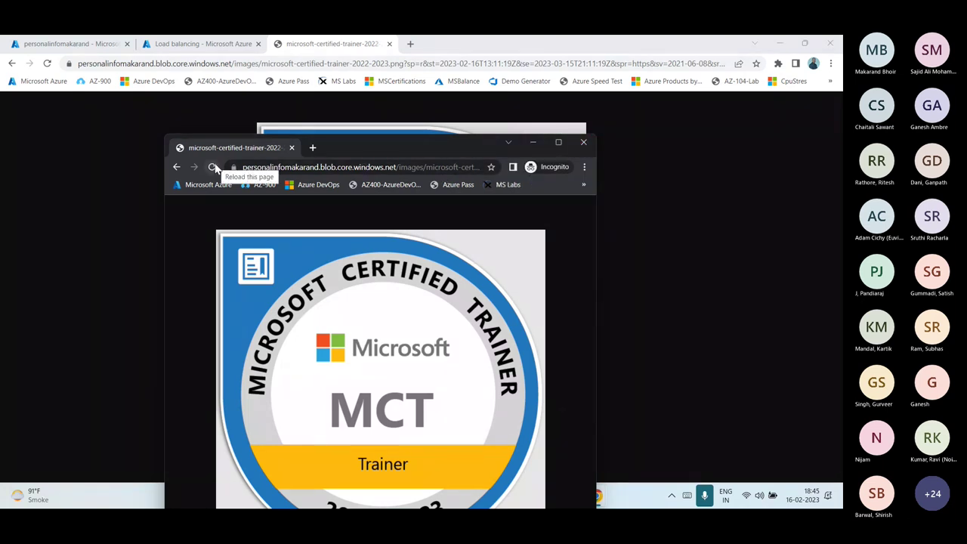
click(581, 144)
click(68, 44)
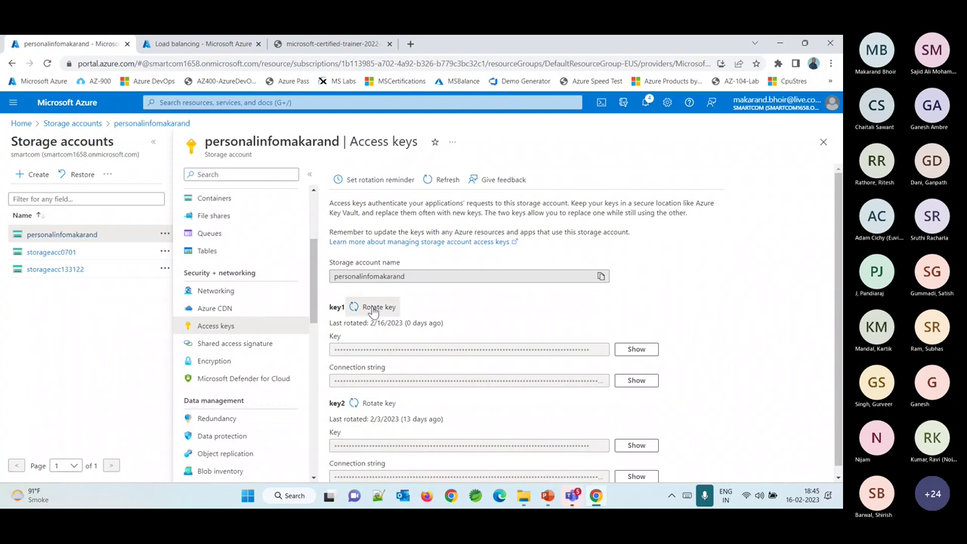
Rotate key1 and then key2 of personalinfomakarand, confirming each regeneration.
click(373, 310)
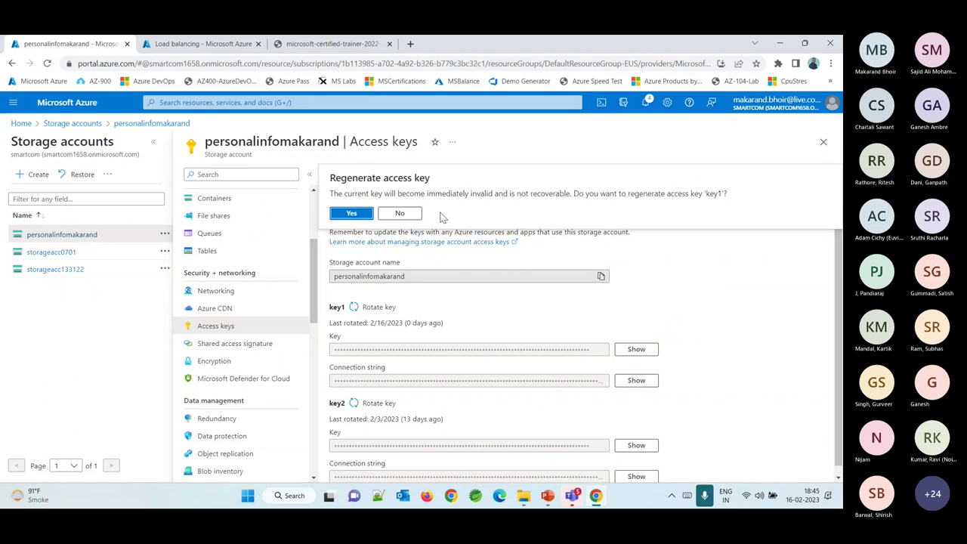
click(371, 219)
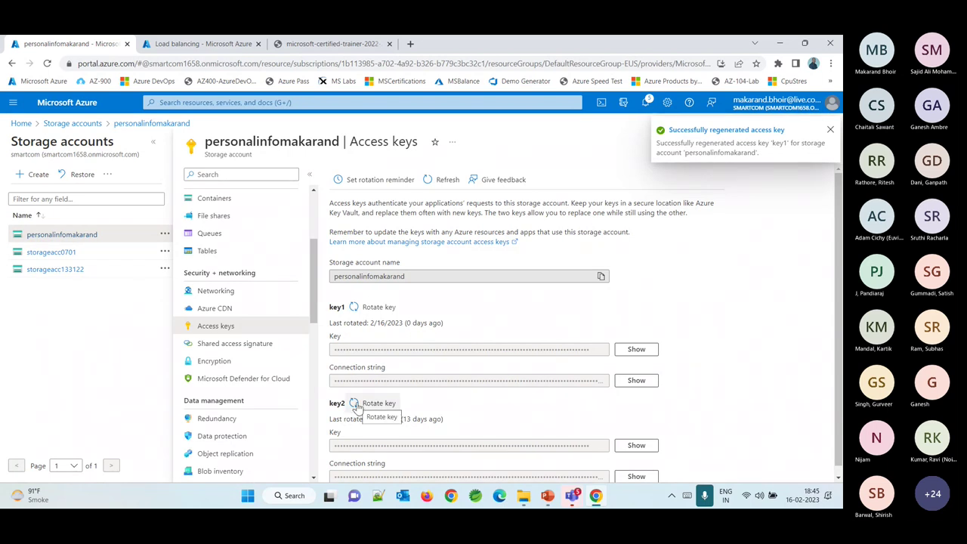
click(357, 405)
click(352, 214)
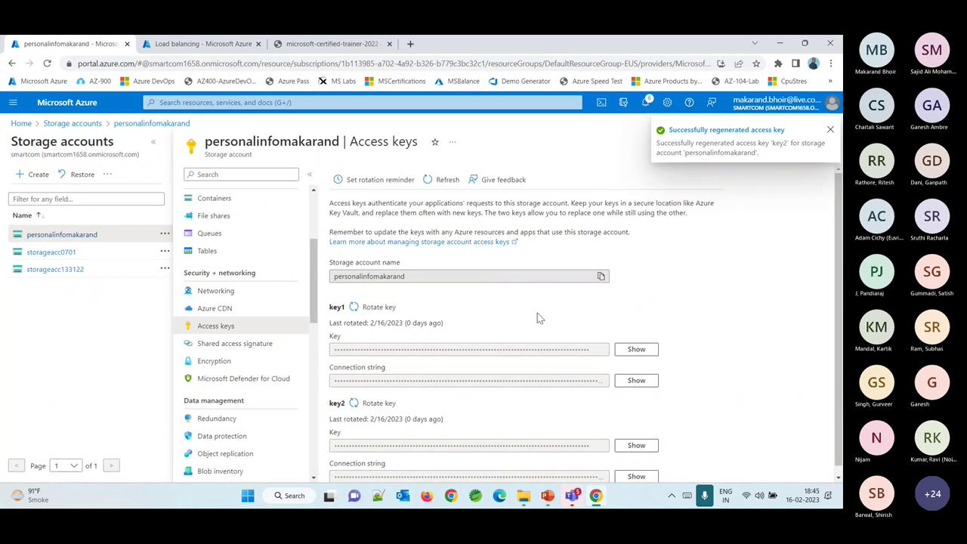
scroll(742, 341, down, 1)
scroll(742, 340, down, 1)
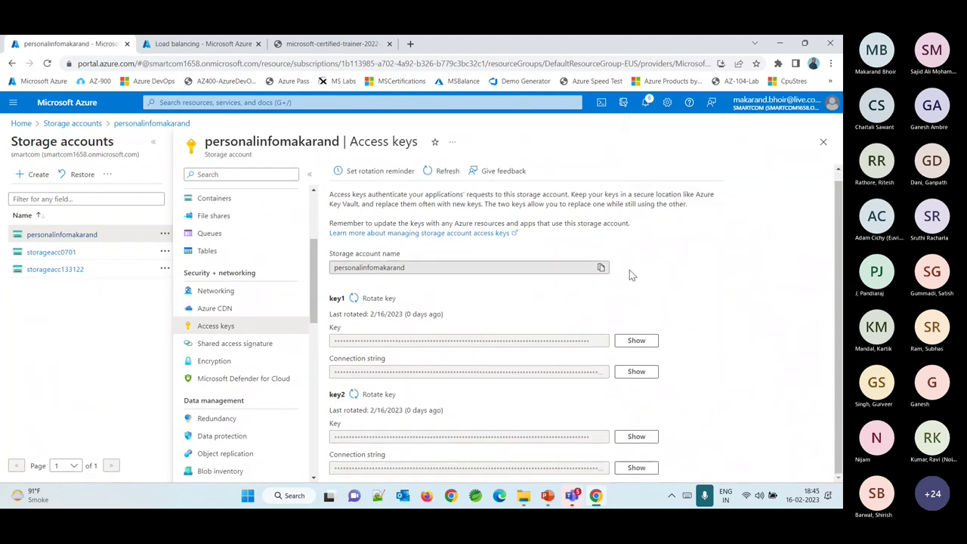
Reload the certificate image SAS link to show the AuthenticationFailed error, then return to the portal.
click(325, 44)
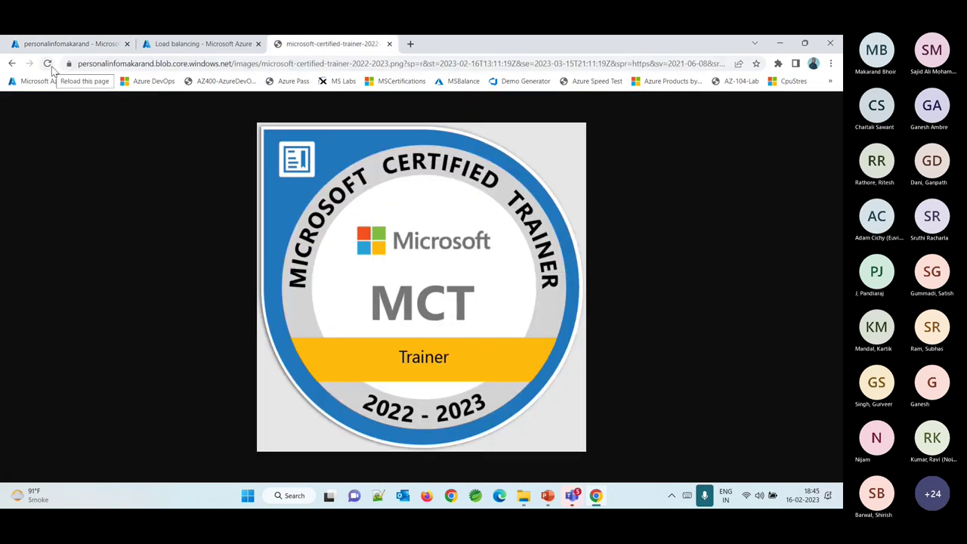
click(47, 64)
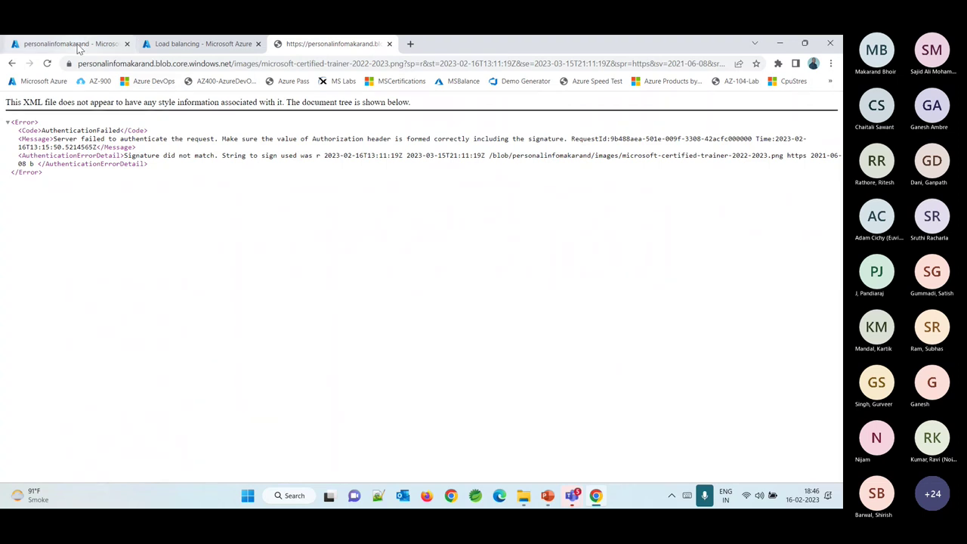
click(79, 48)
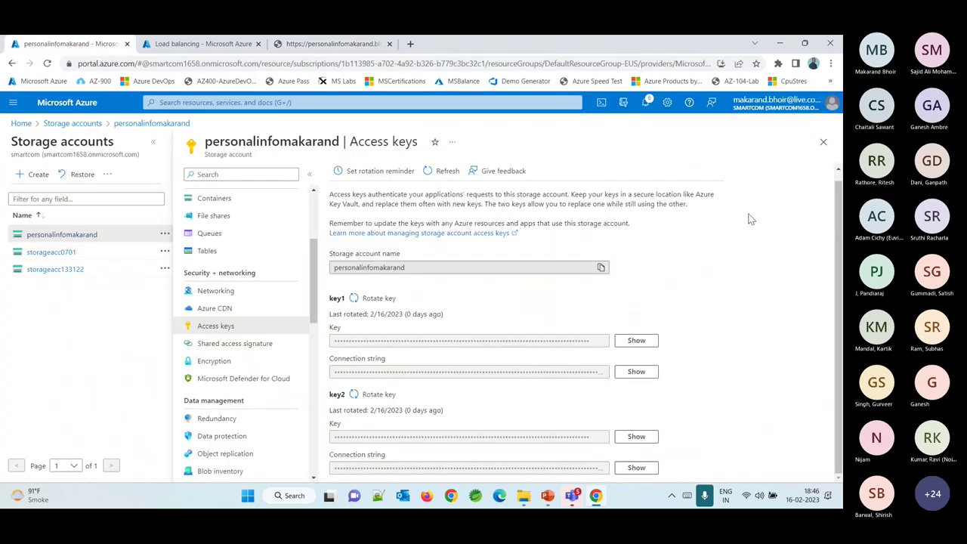
Close Access keys and go to the personalinfomakarand storage account's empty File shares page.
click(816, 148)
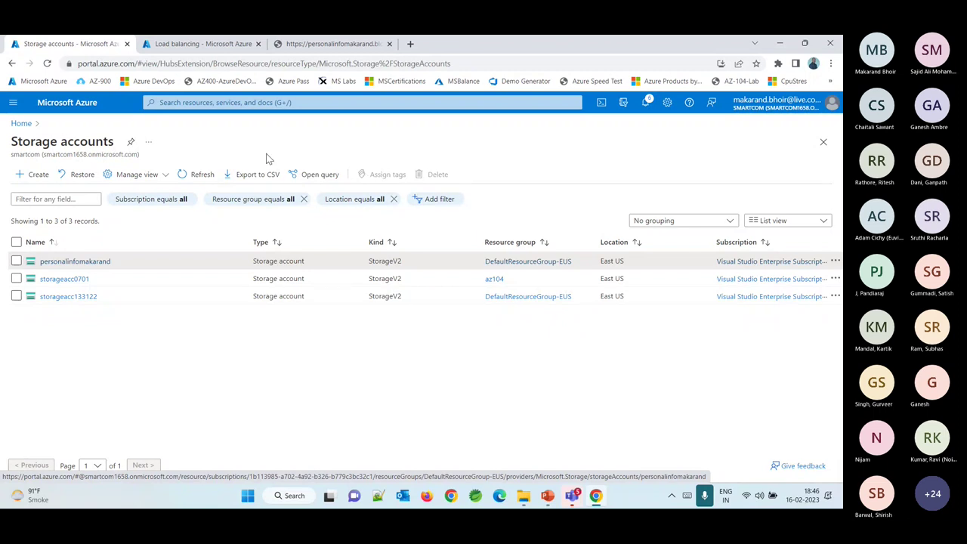
click(214, 102)
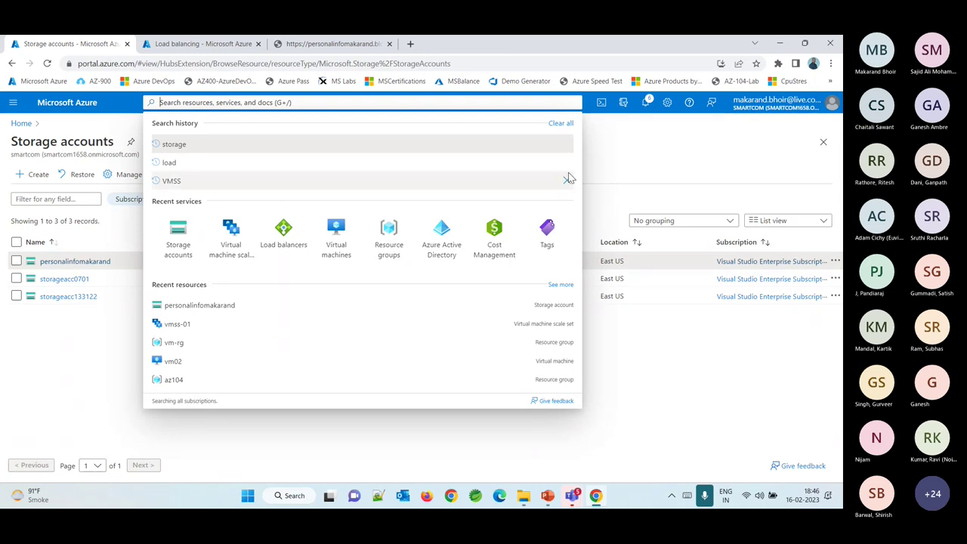
click(178, 237)
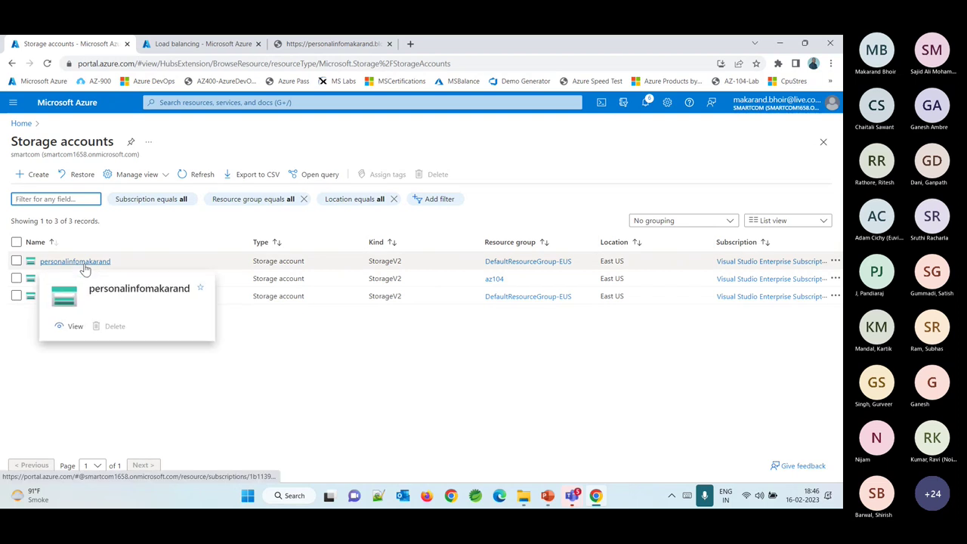
click(82, 261)
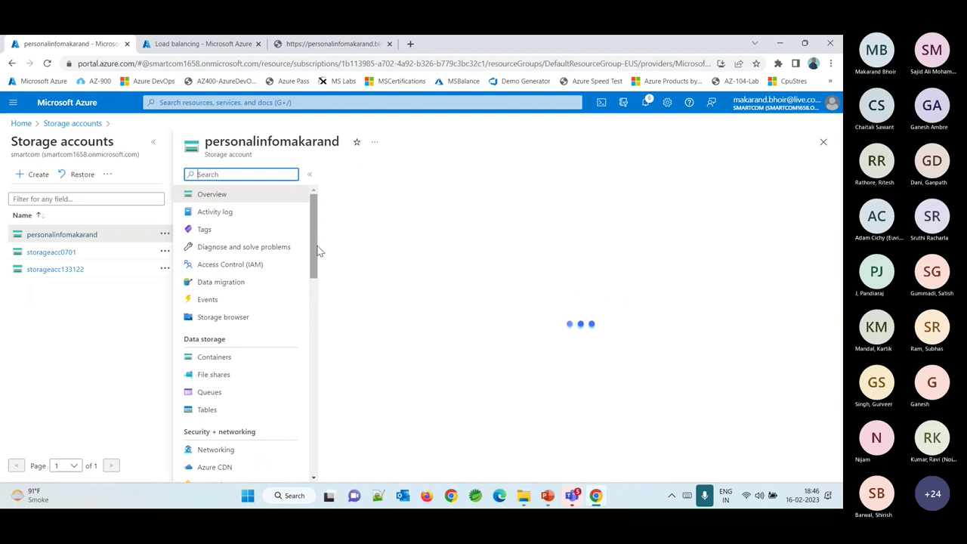
click(227, 378)
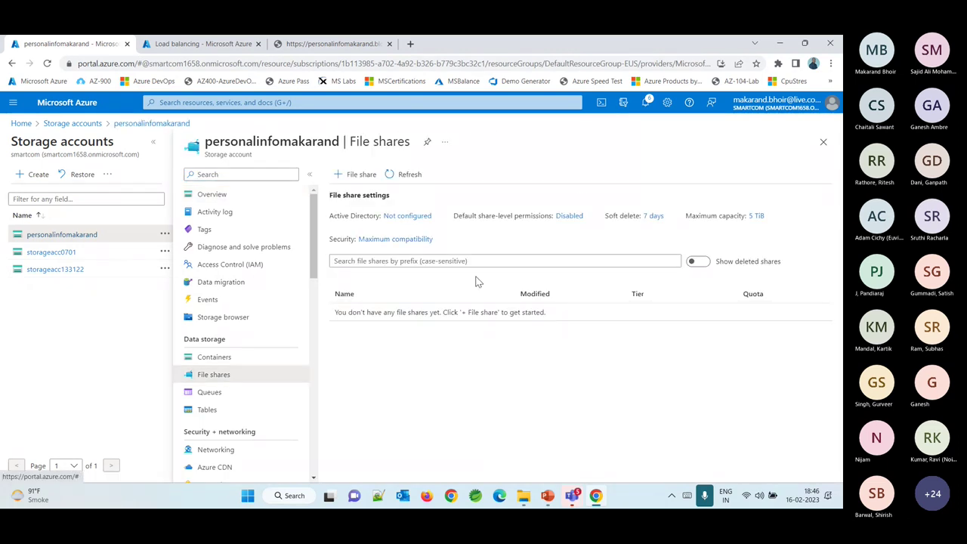
mouse_move(330, 160)
mouse_down()
mouse_move(393, 194)
mouse_move(426, 153)
mouse_up()
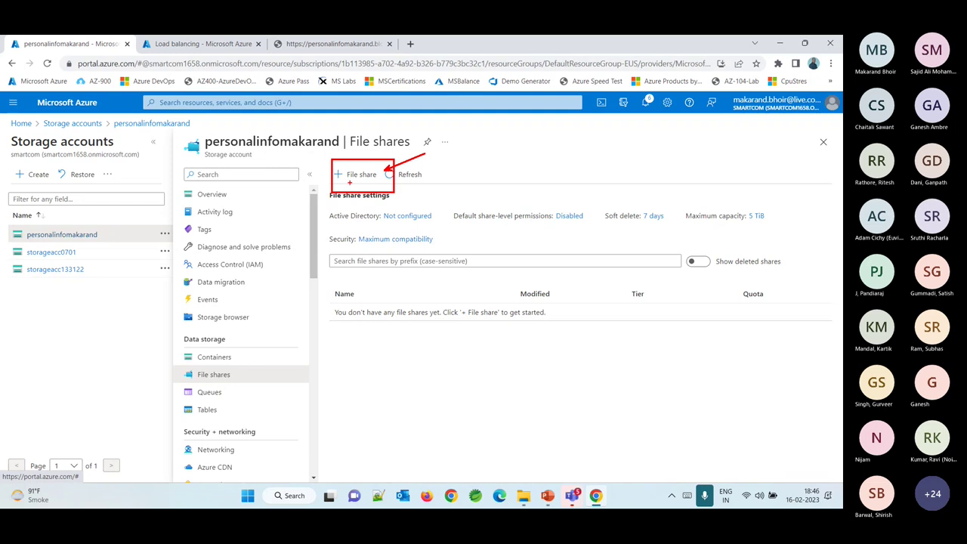
key(Escape)
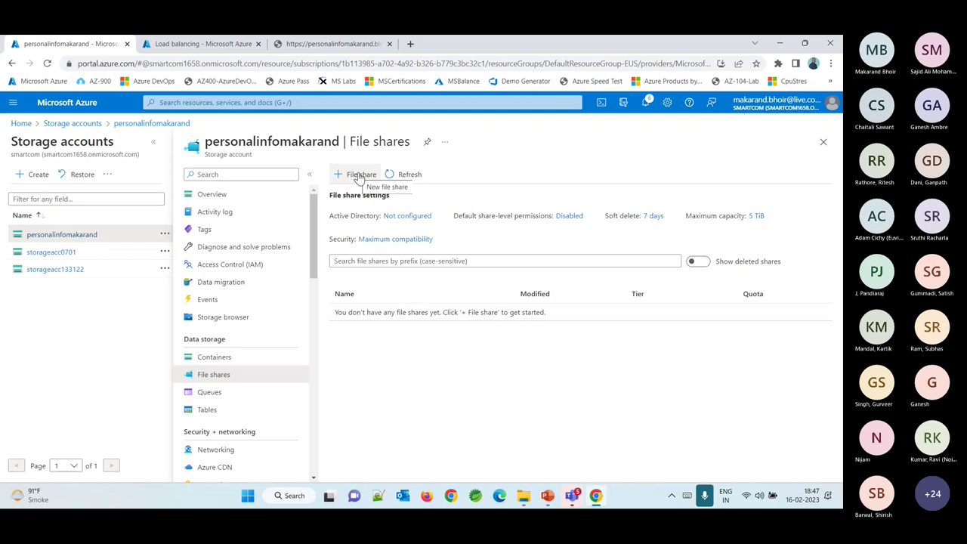
Create a Transaction optimized file share named 'images' with the default 5 TiB quota.
click(360, 175)
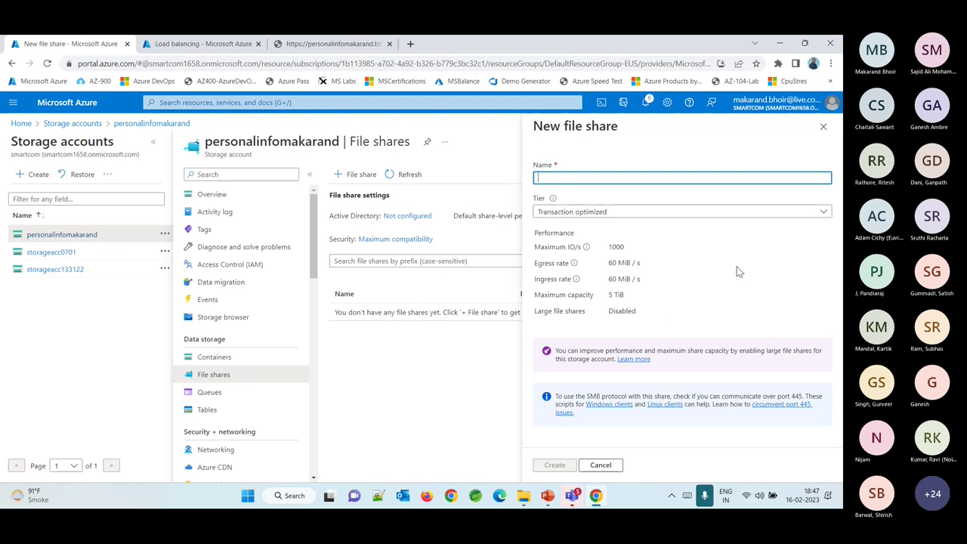
text(Images)
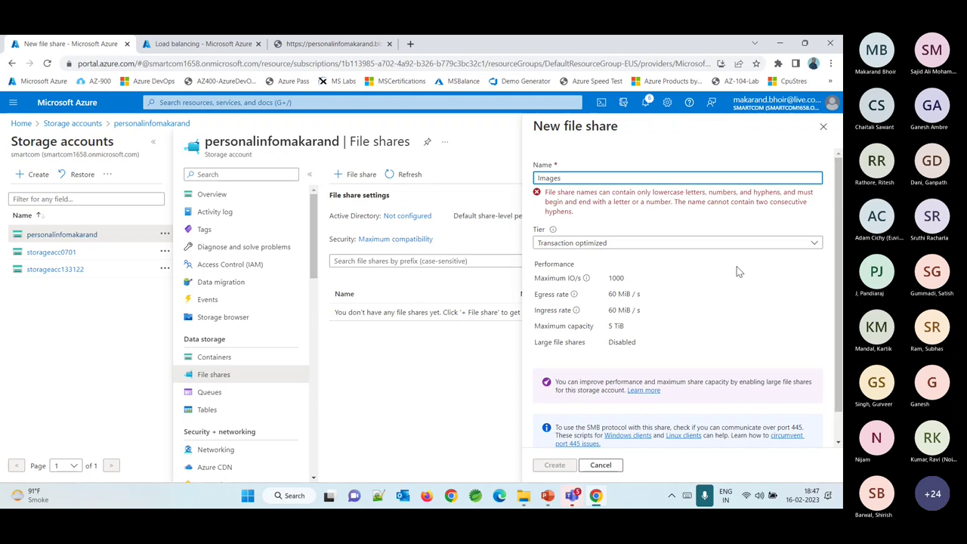
key(Delete)
text(i)
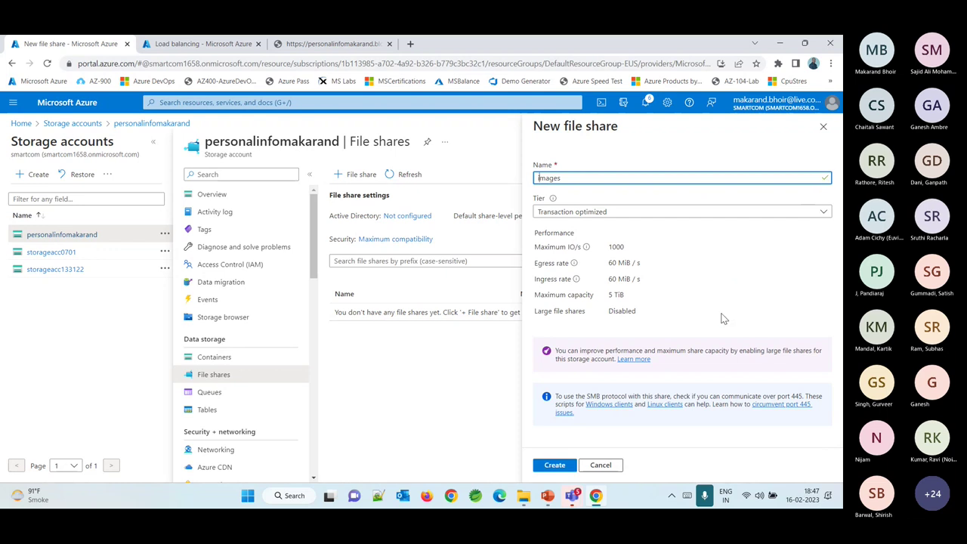
click(556, 466)
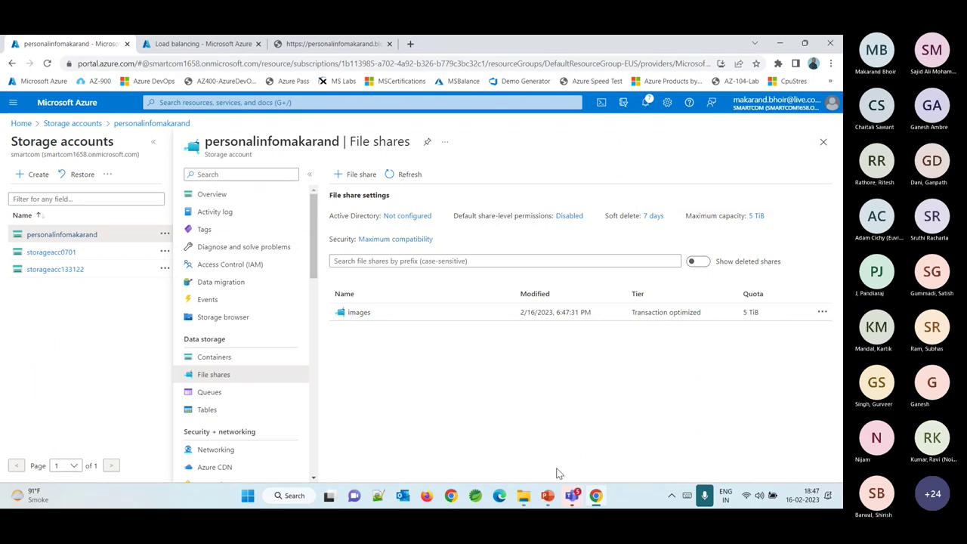
Open the 'images' share and create a top-level directory named Azure.
click(358, 313)
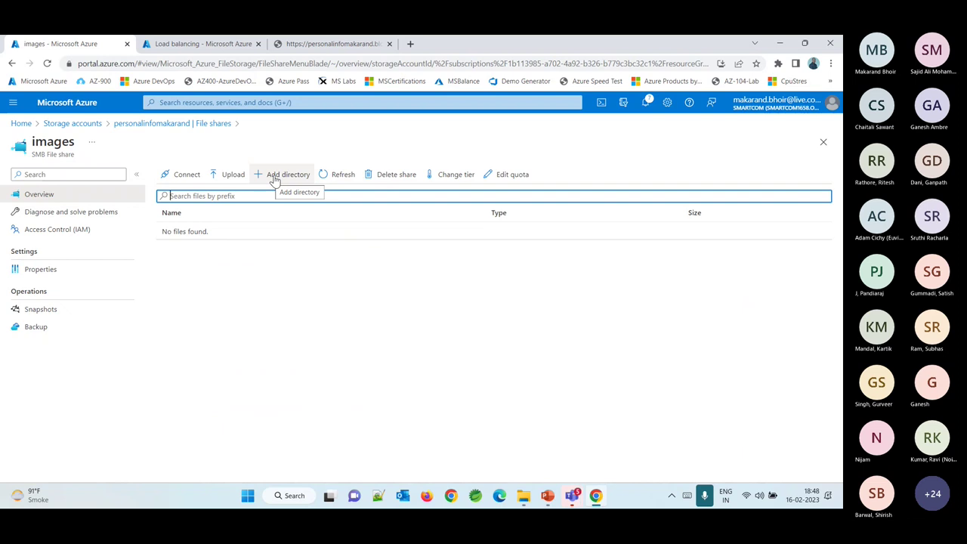
click(274, 180)
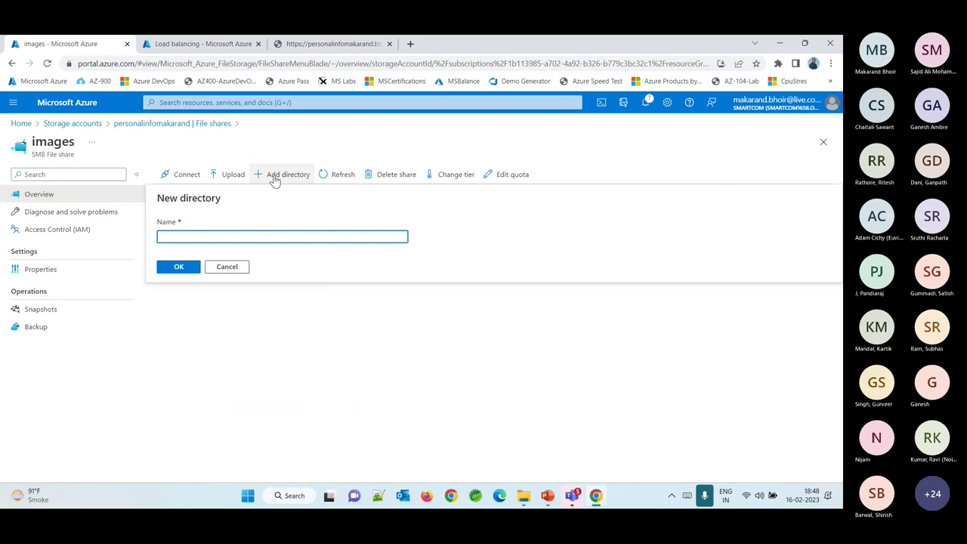
text(Certification)
key(Home)
text(Azure)
key(shift+End)
key(BackSpace)
click(180, 267)
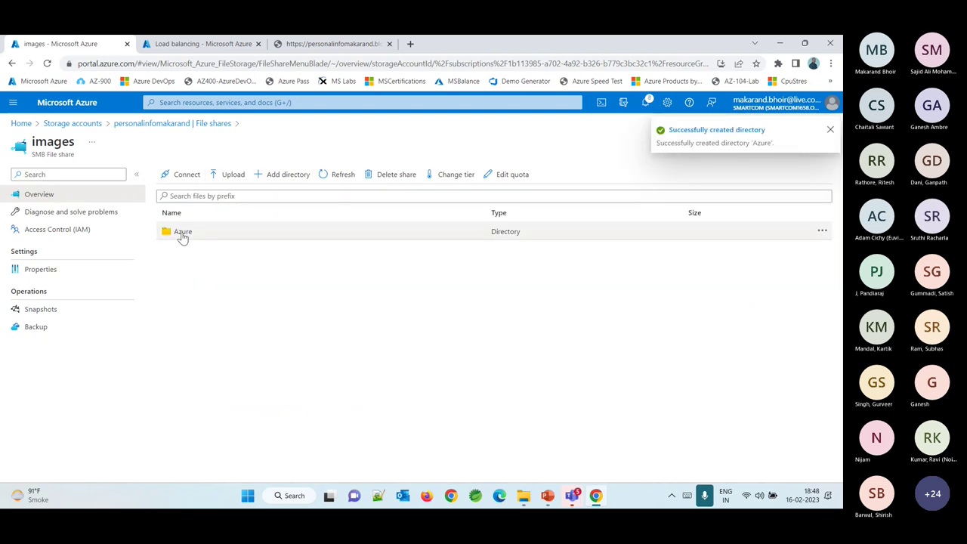
Inside the Azure directory, create a Certification directory.
click(182, 235)
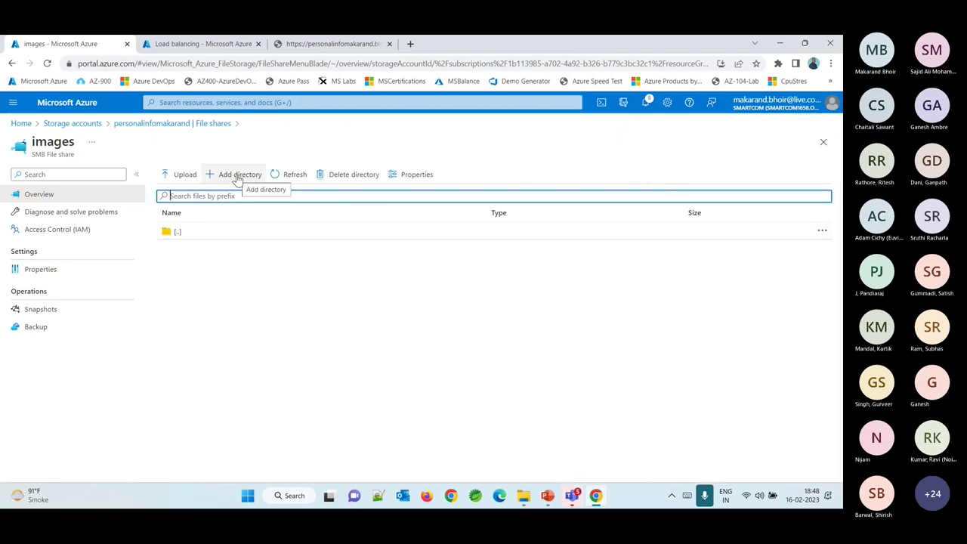
click(237, 180)
text(Certification)
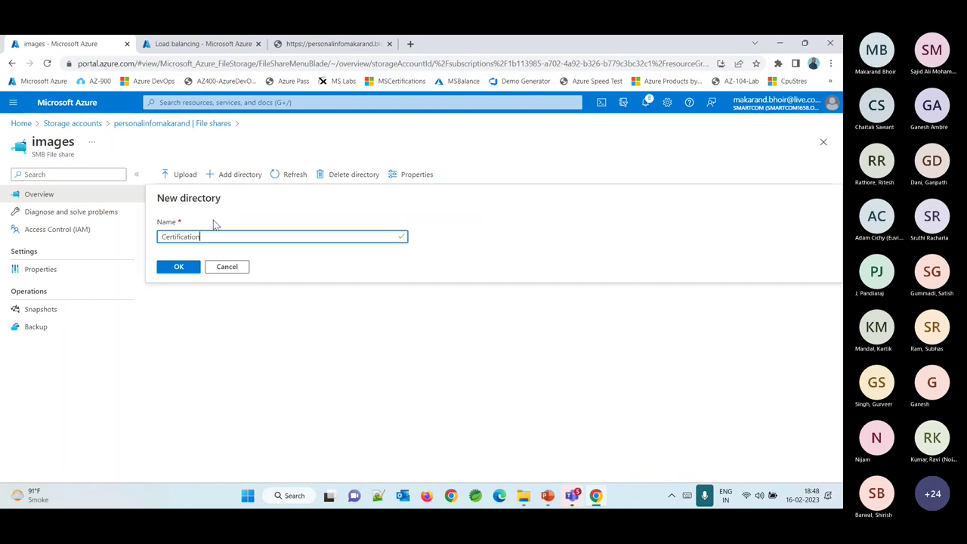
click(176, 269)
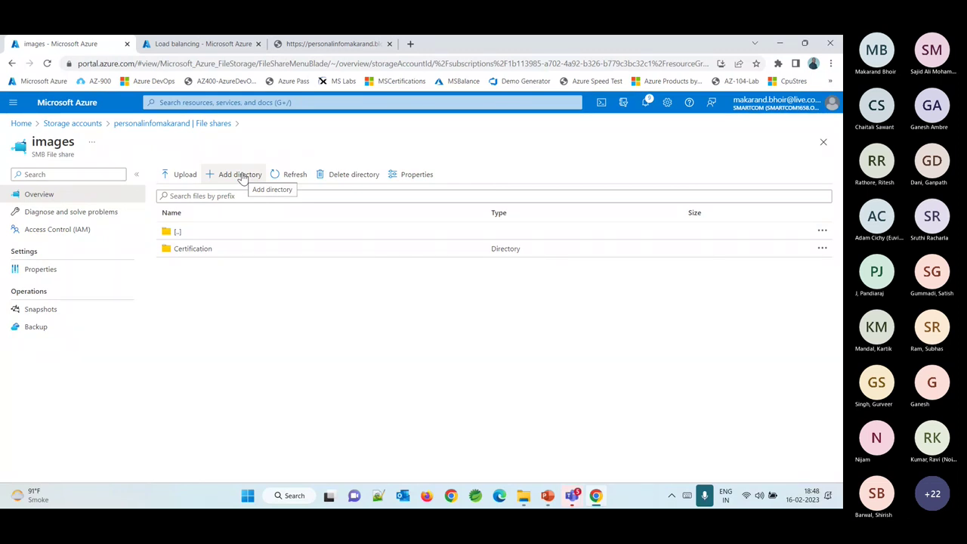
Create an Images directory inside Certification, open it, and bring up the upload pane.
click(190, 250)
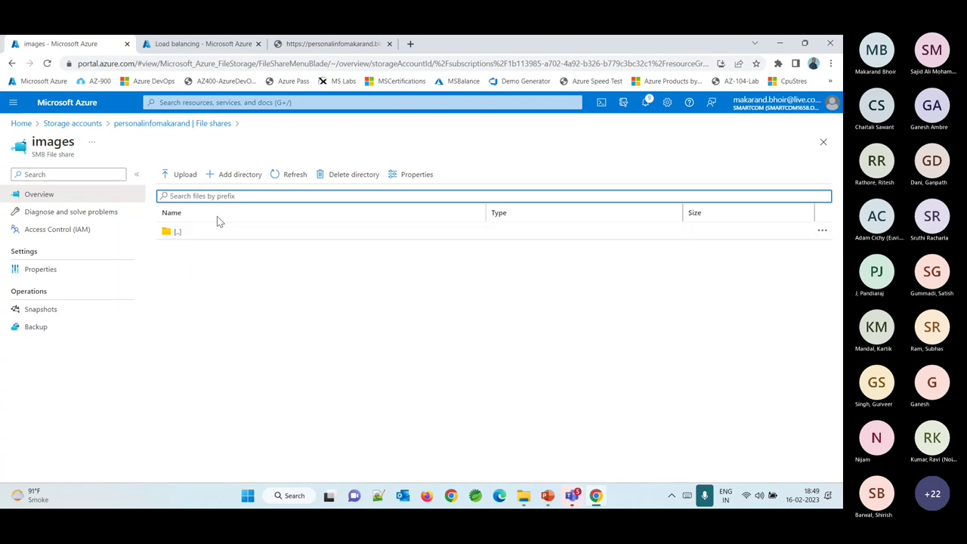
click(230, 175)
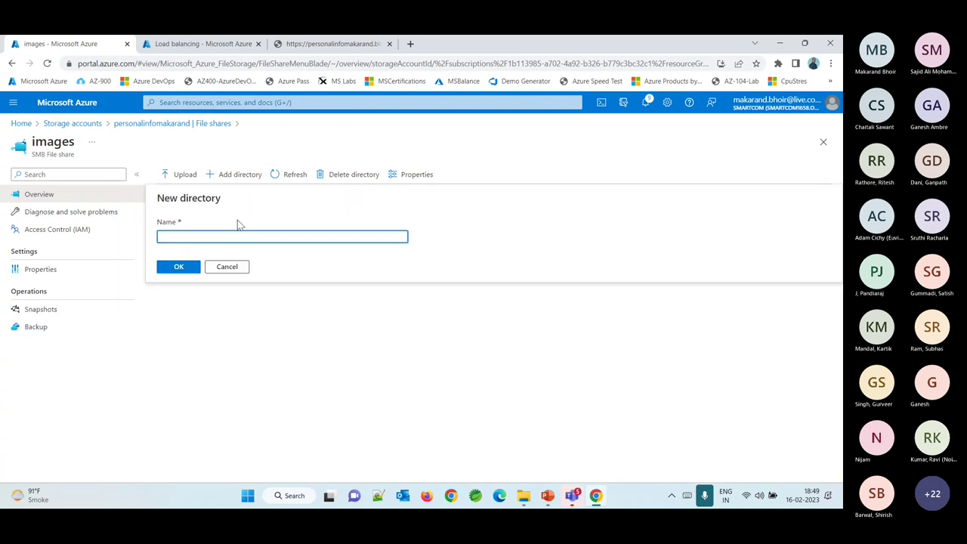
text(lamages)
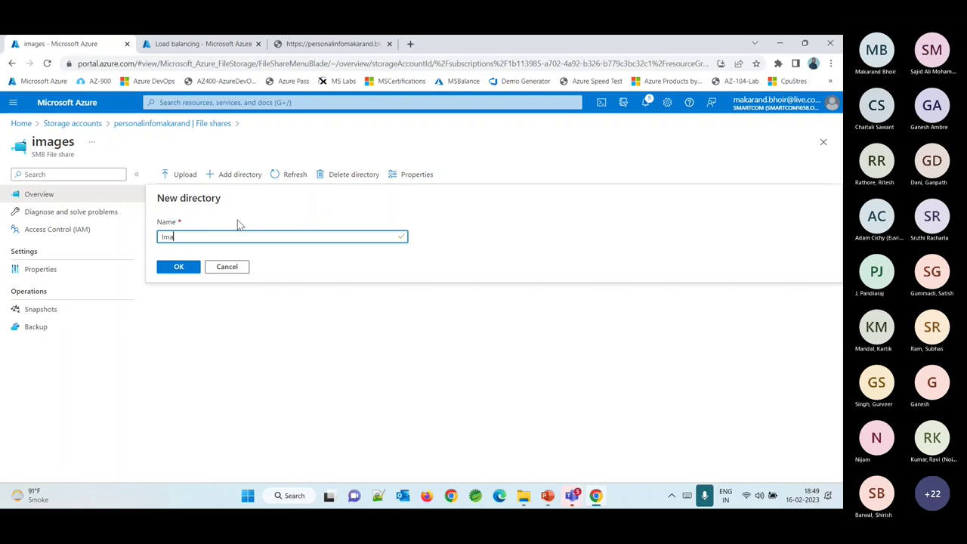
click(187, 271)
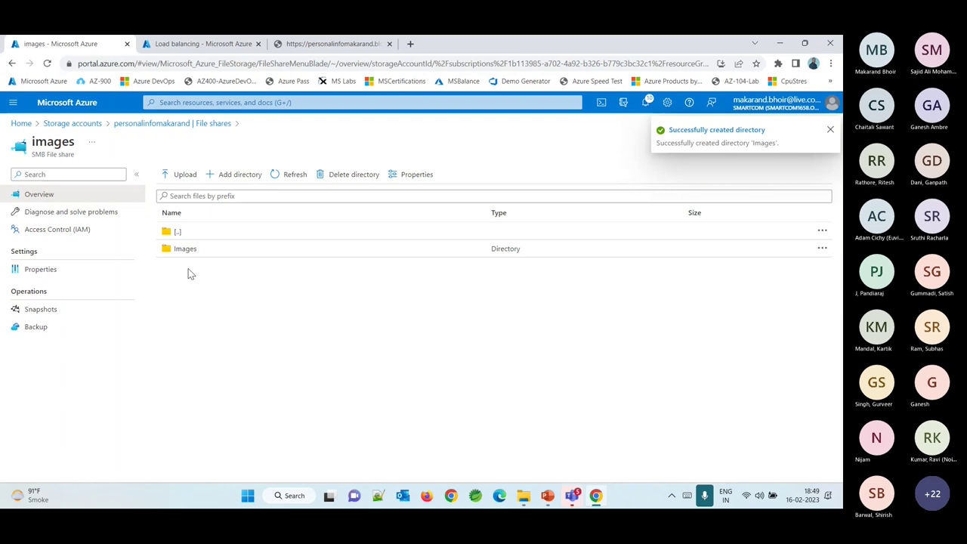
click(187, 249)
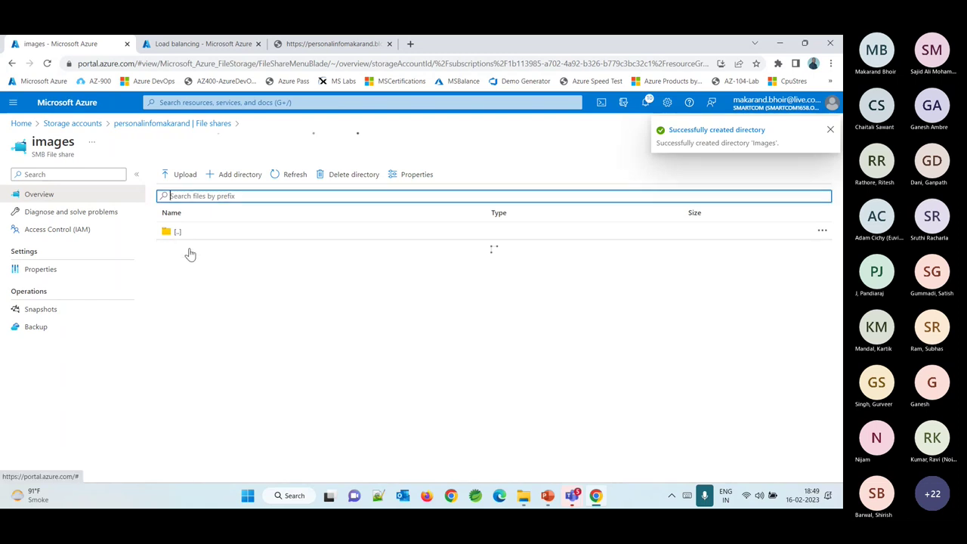
click(185, 176)
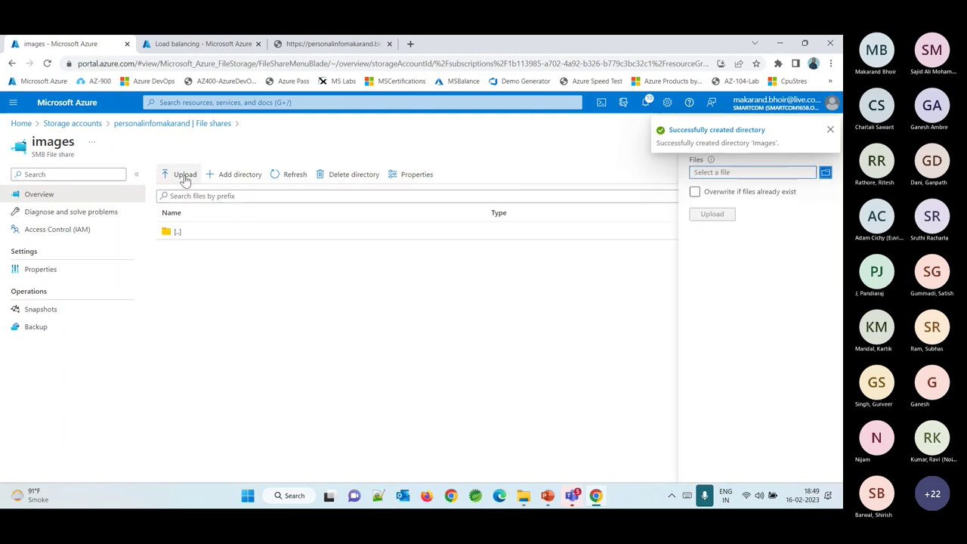
Upload the six certification badge PNG images into Azure/Certification/Images.
click(825, 173)
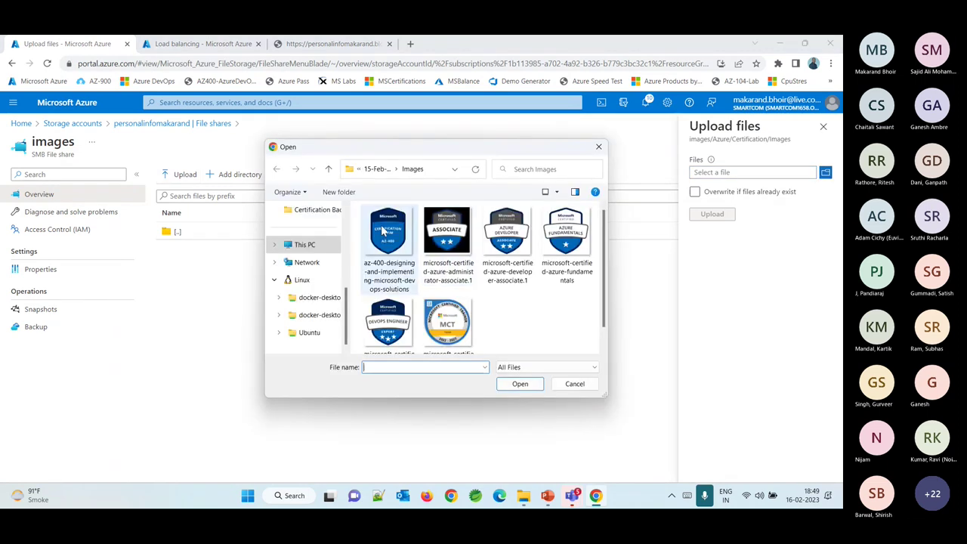
click(384, 232)
shift+click(472, 353)
click(528, 385)
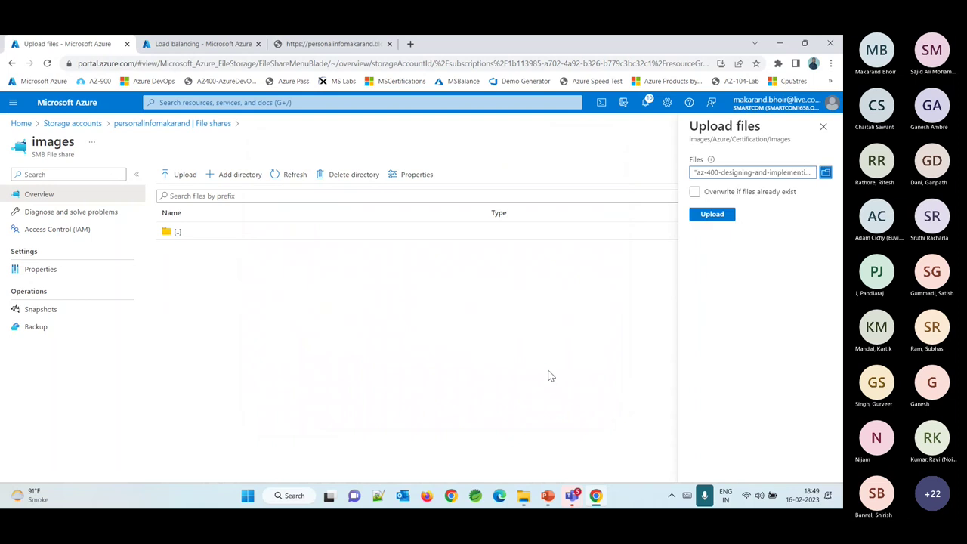
click(714, 215)
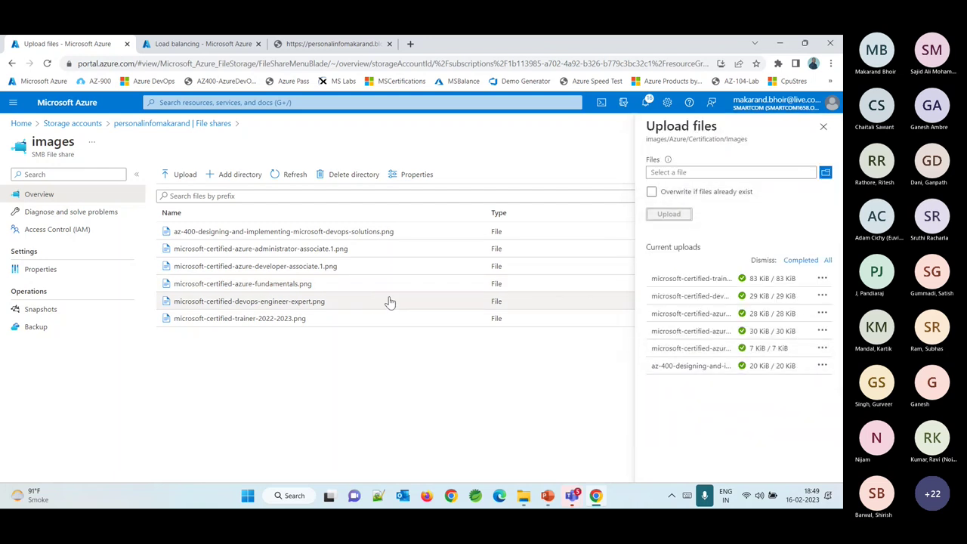
click(824, 127)
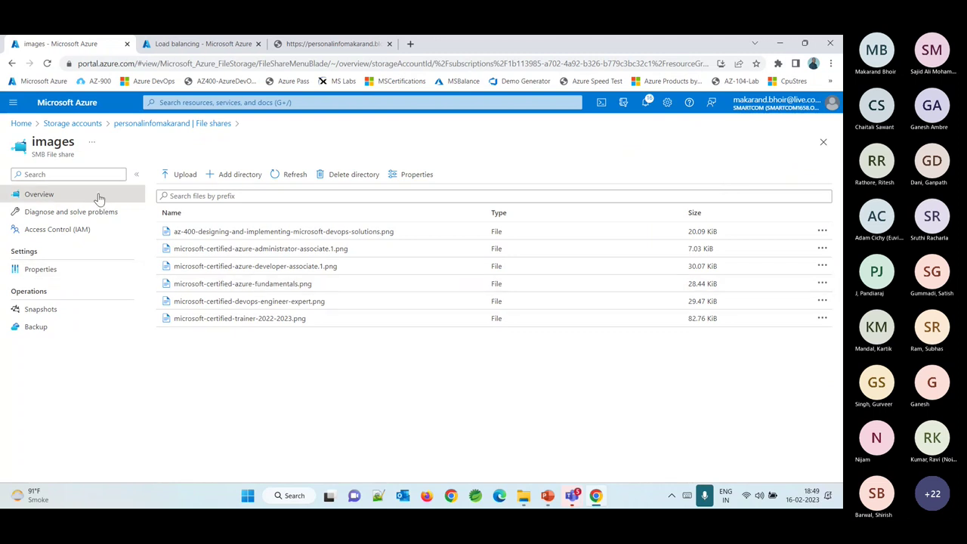
Reopen the 'images' share and view its Windows connection settings: drive Z, storage account key.
click(185, 126)
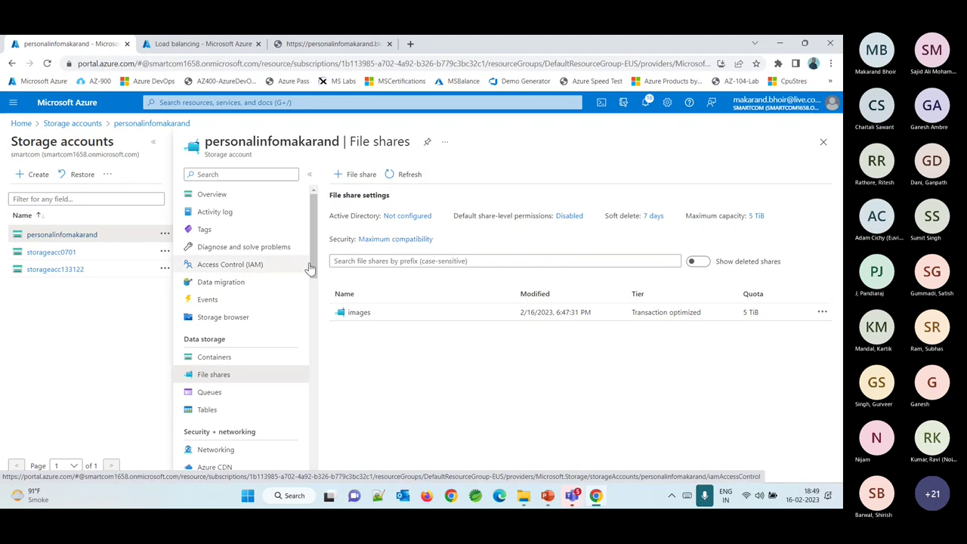
click(359, 313)
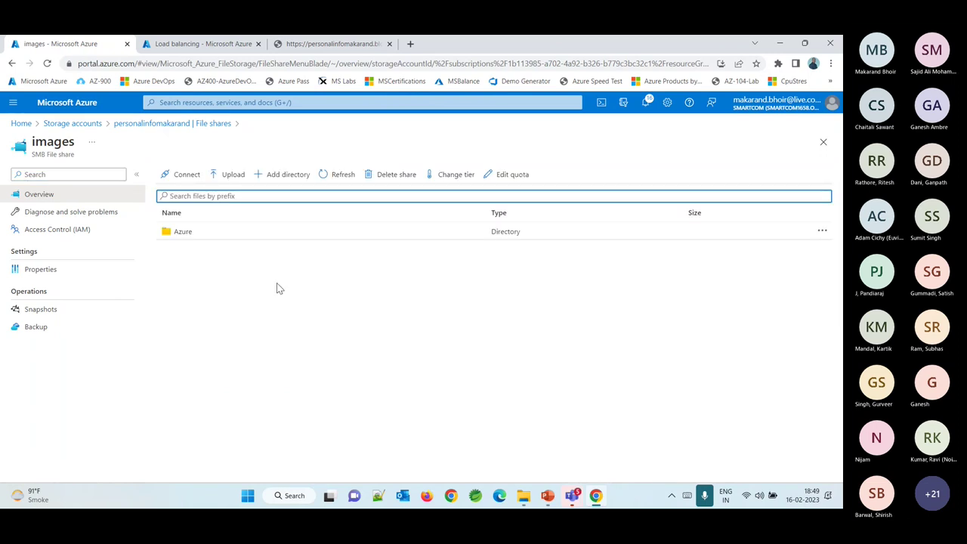
drag(157, 161, 234, 212)
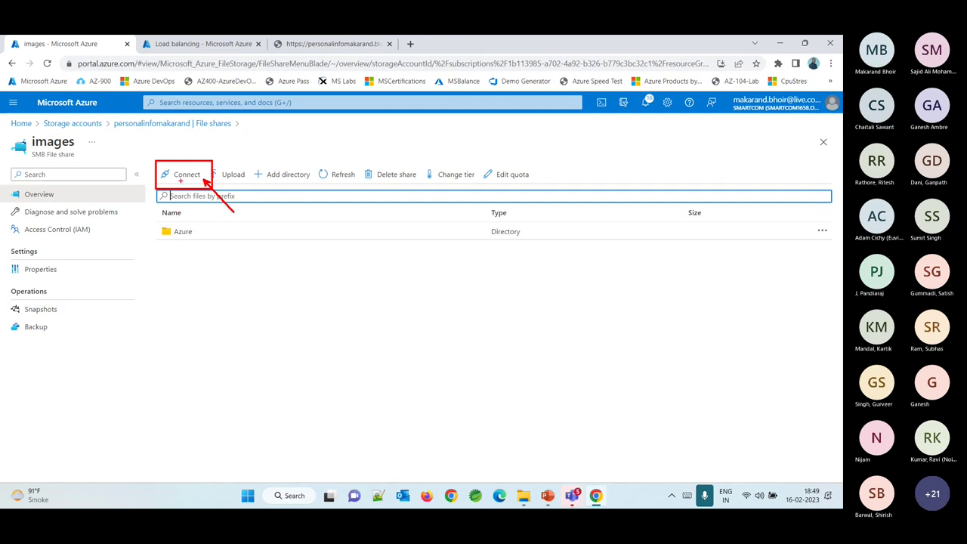
key(Escape)
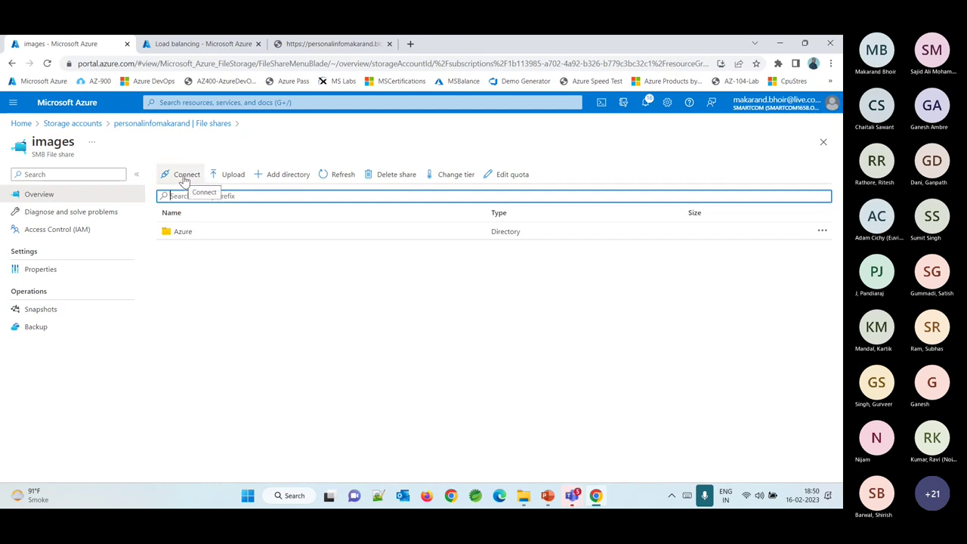
click(184, 175)
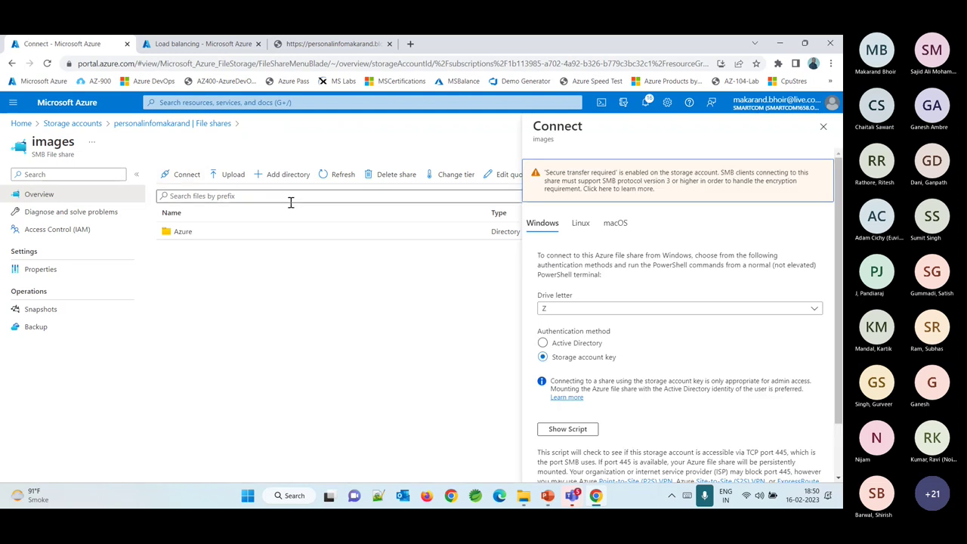
scroll(831, 251, down, 1)
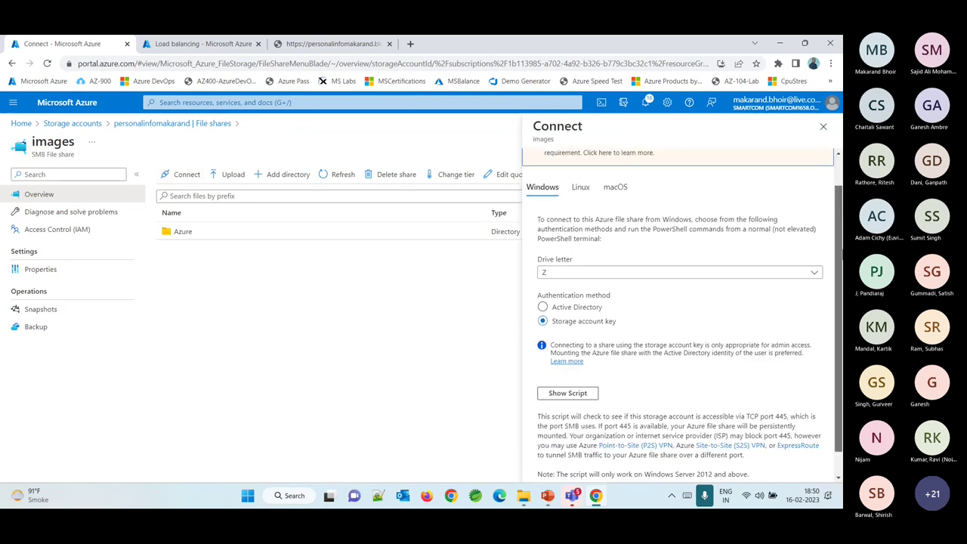
scroll(772, 290, down, 1)
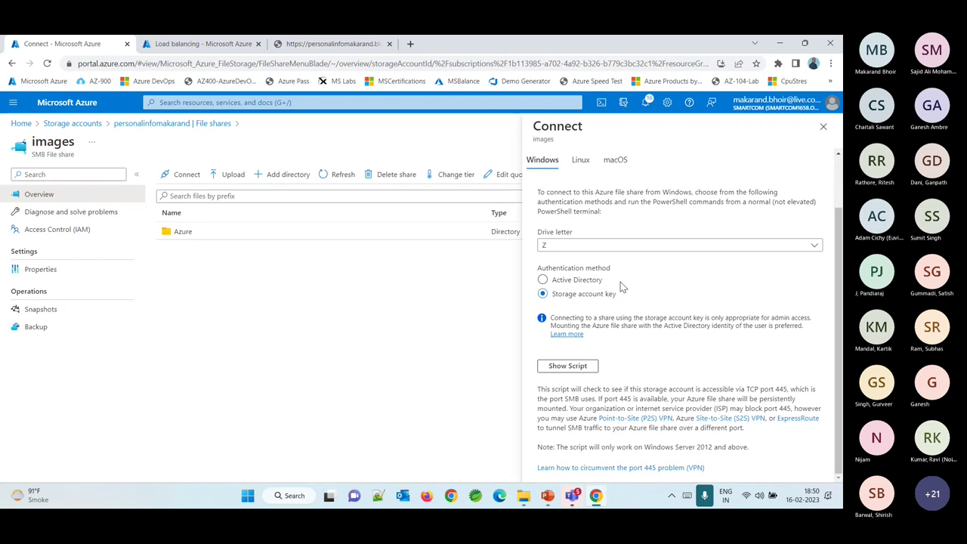
mouse_move(534, 222)
mouse_down()
mouse_move(540, 233)
mouse_move(712, 263)
mouse_move(813, 263)
mouse_up()
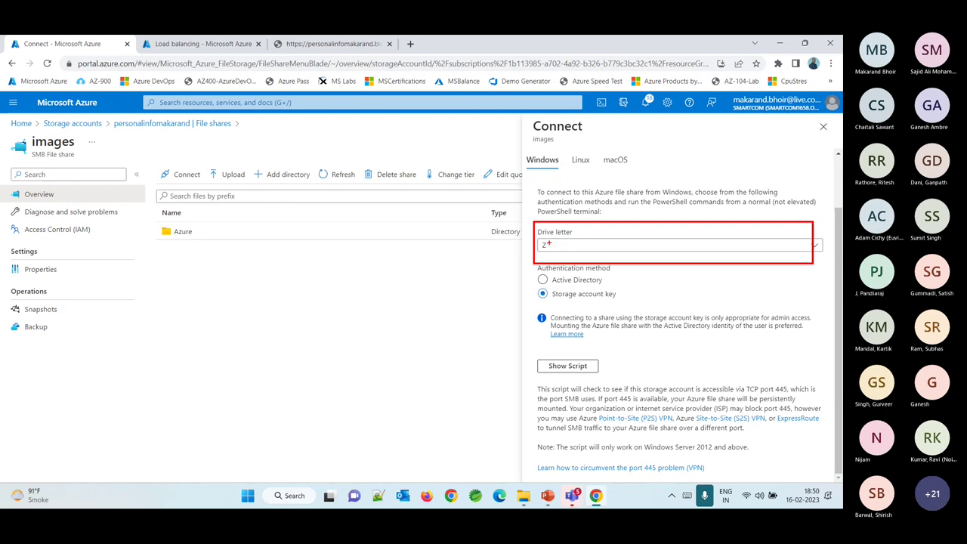
key(Escape)
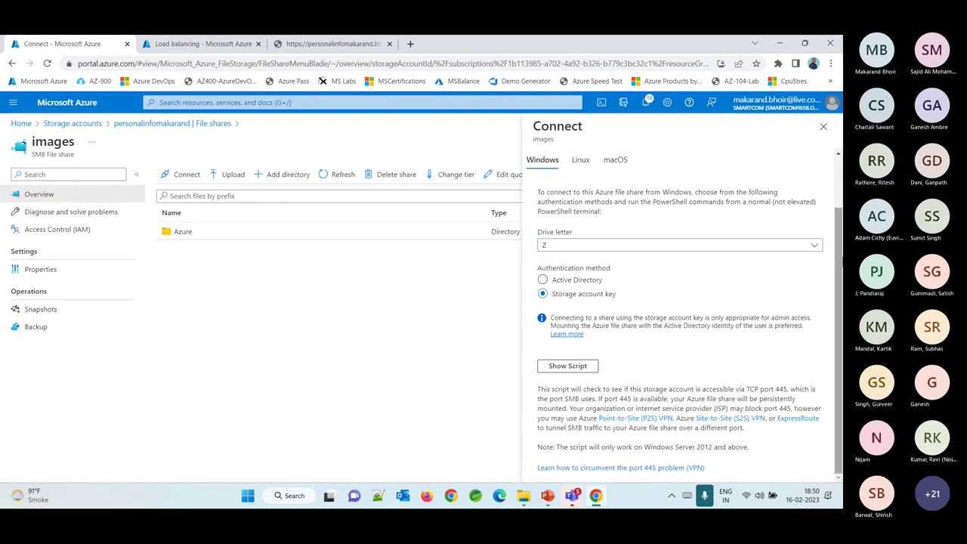
Reveal the PowerShell script that mounts 'images' as drive Z and copy it.
click(559, 366)
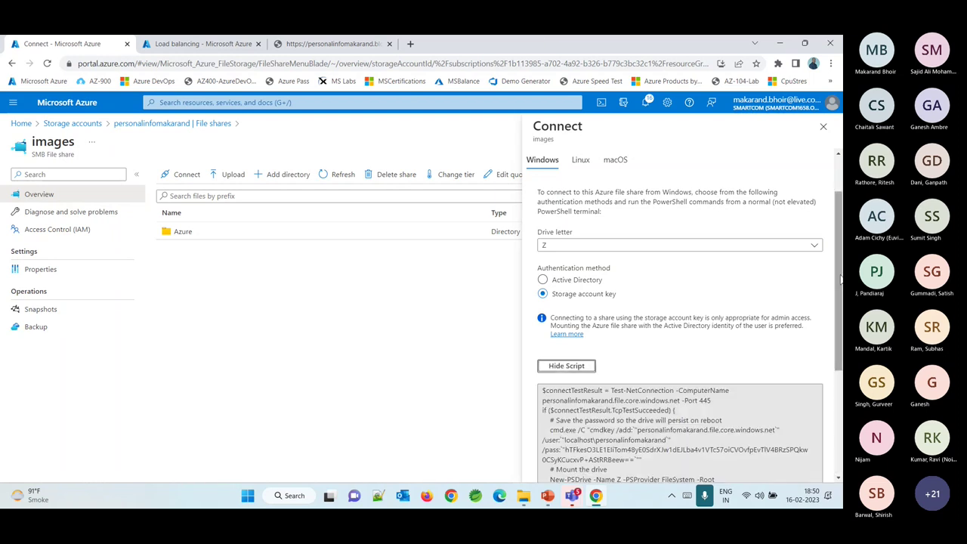
scroll(840, 274, down, 3)
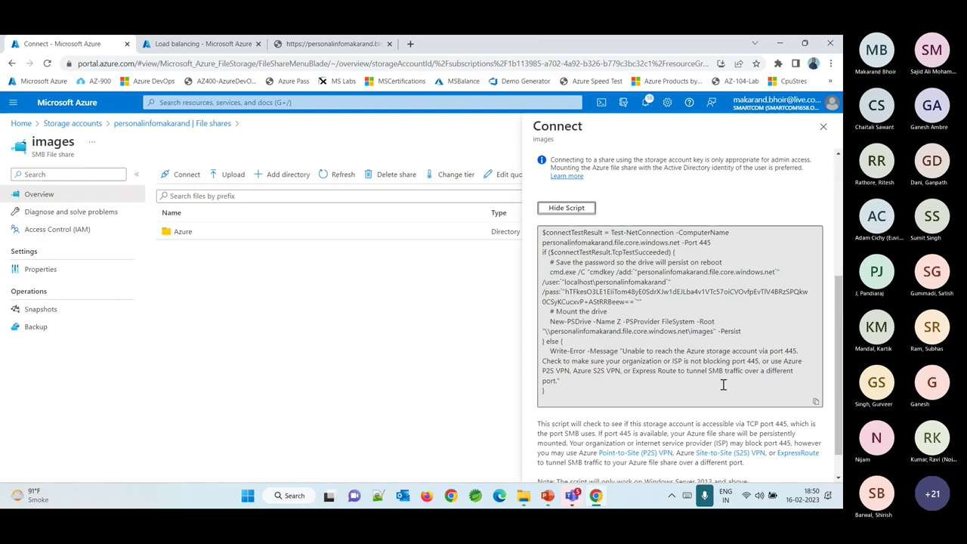
click(816, 402)
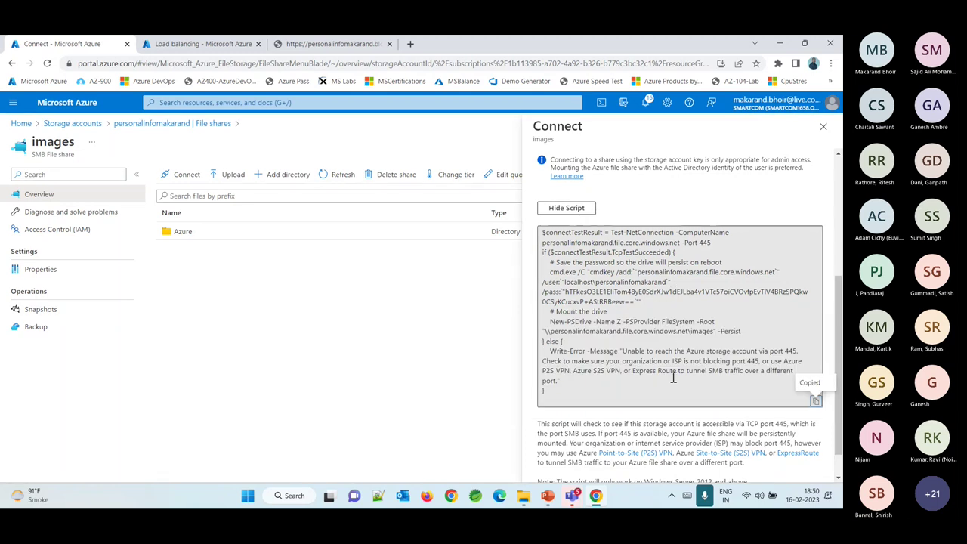
scroll(680, 317, down, 1)
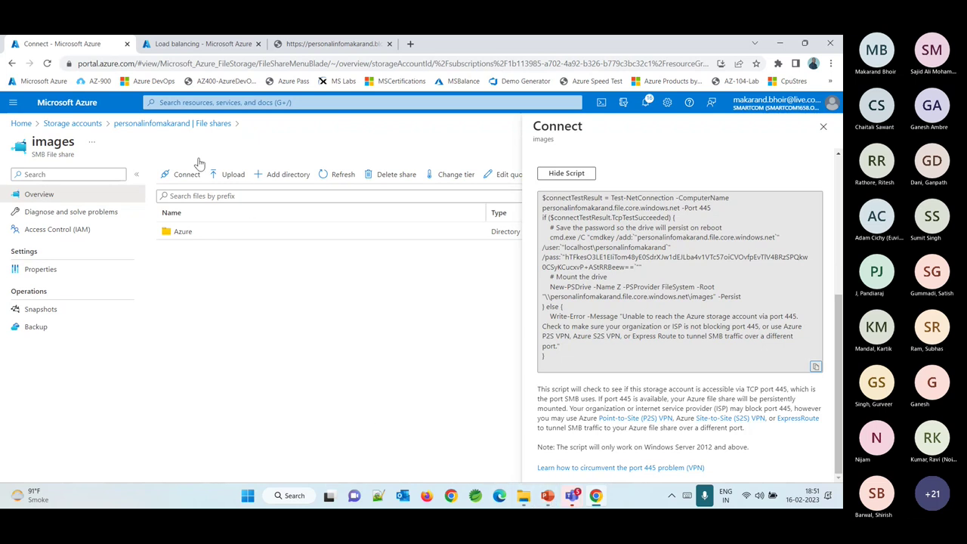
Open the vm01 virtual machine and view its RDP connection options.
click(182, 43)
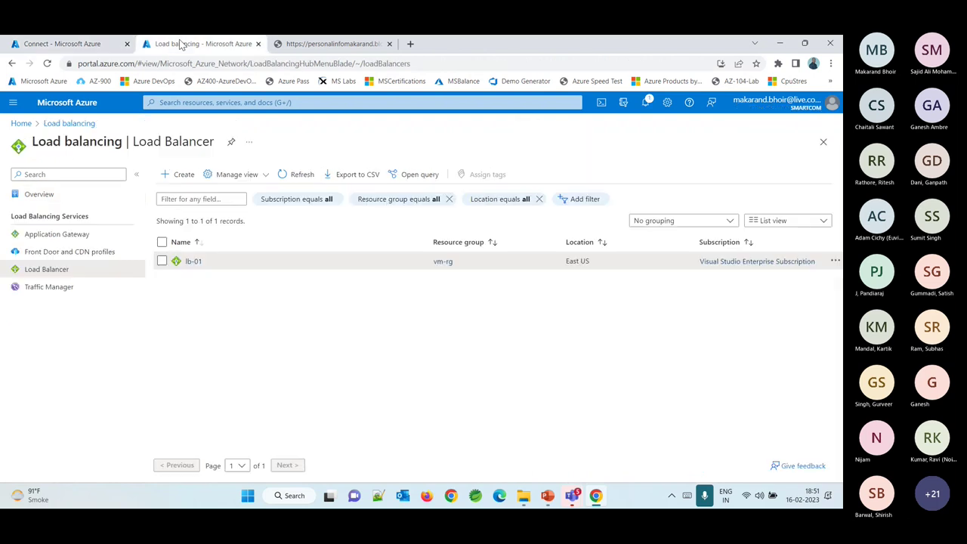
click(233, 103)
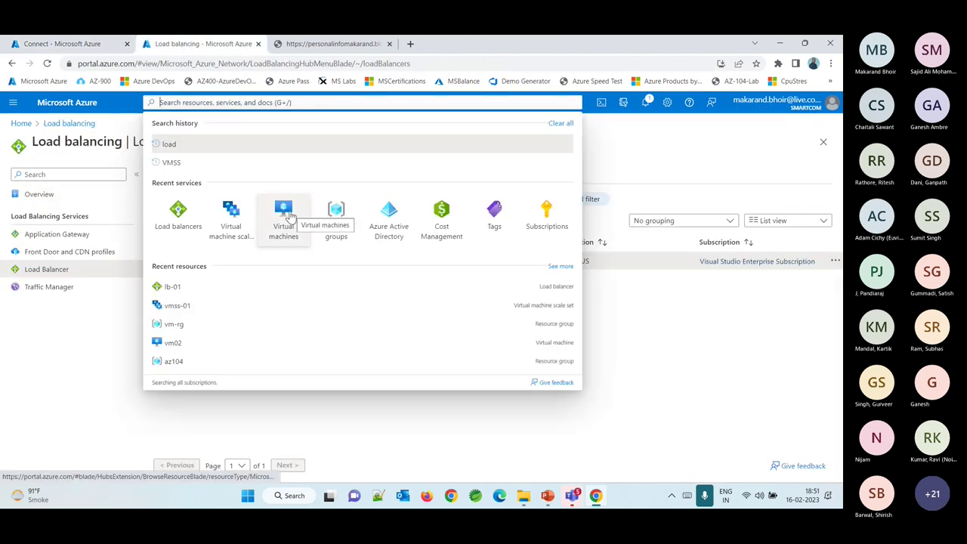
click(284, 214)
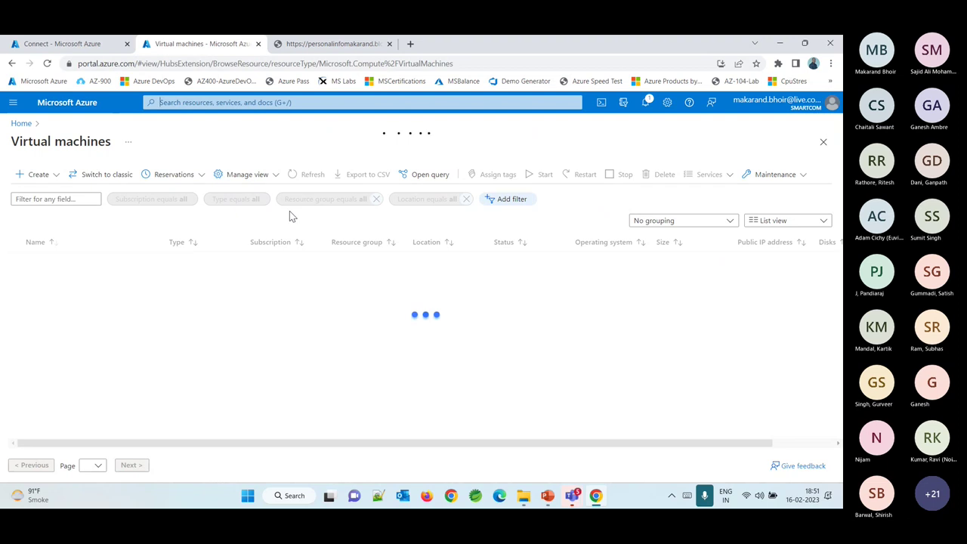
click(46, 261)
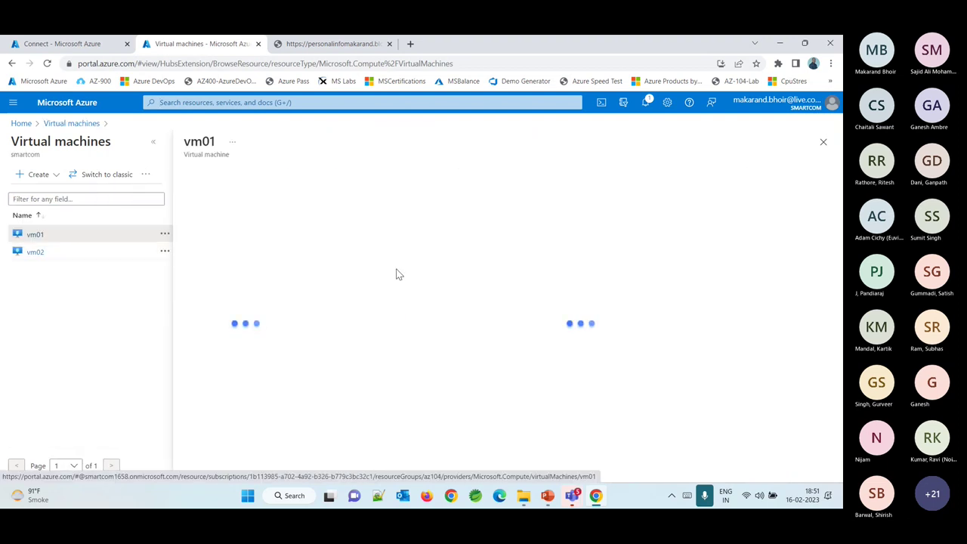
click(360, 175)
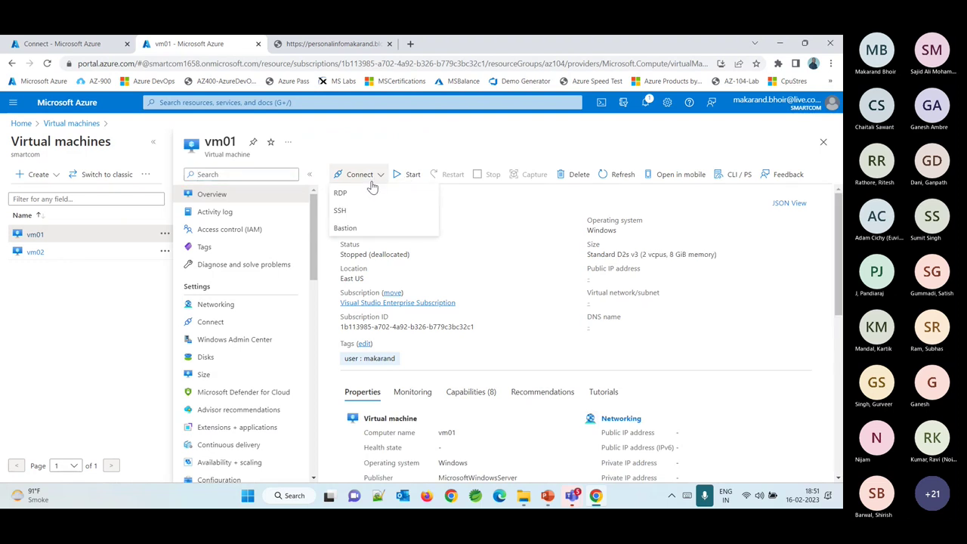
click(340, 193)
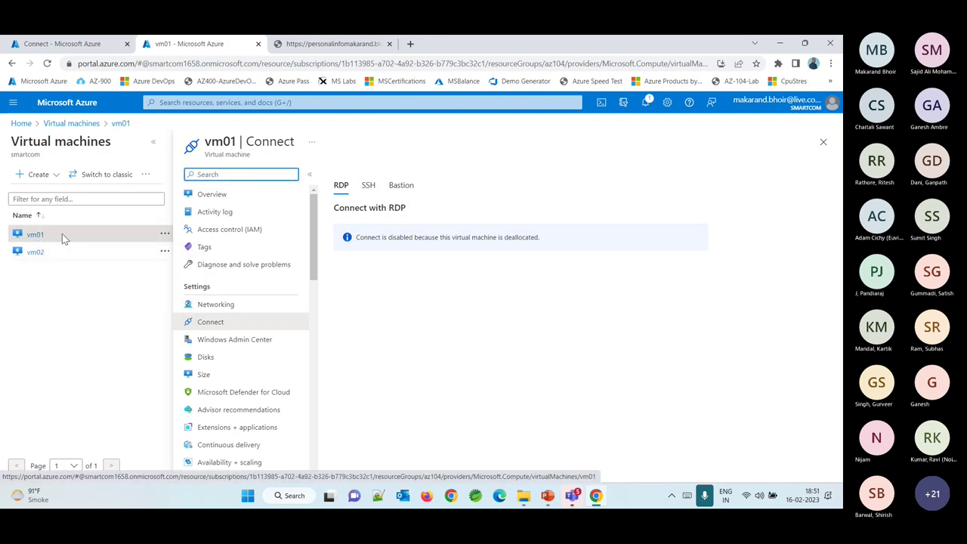
Start the deallocated vm01 from its Overview page, then open the Windows Start menu.
click(214, 196)
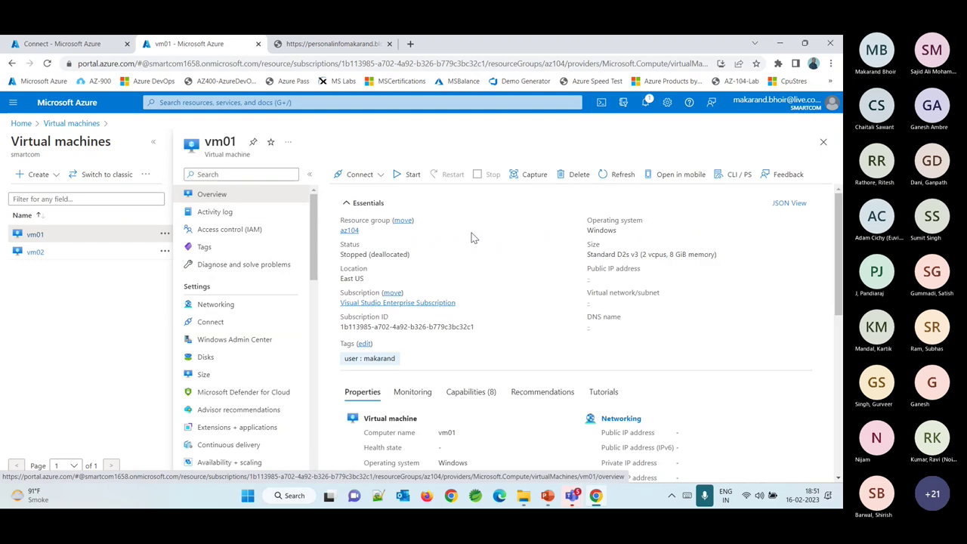
click(411, 174)
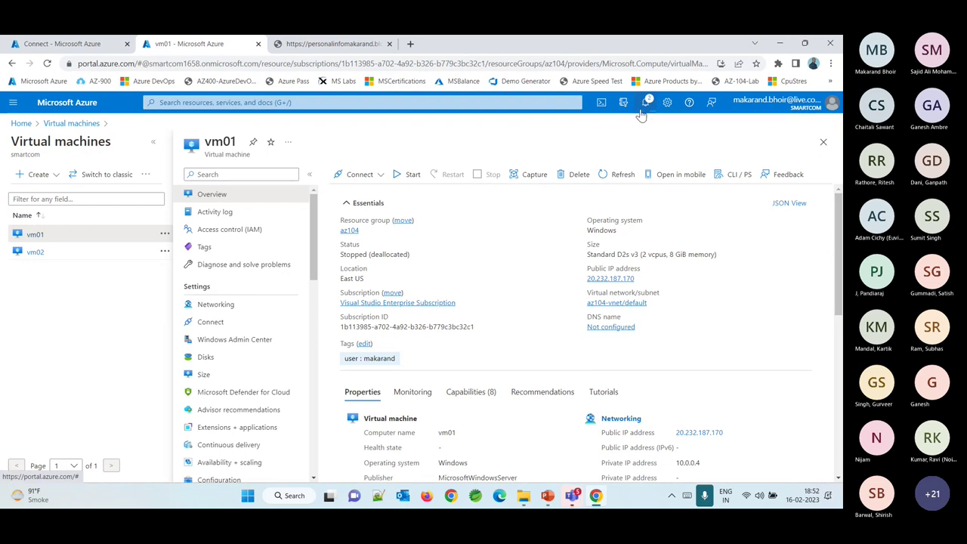
key(super+d)
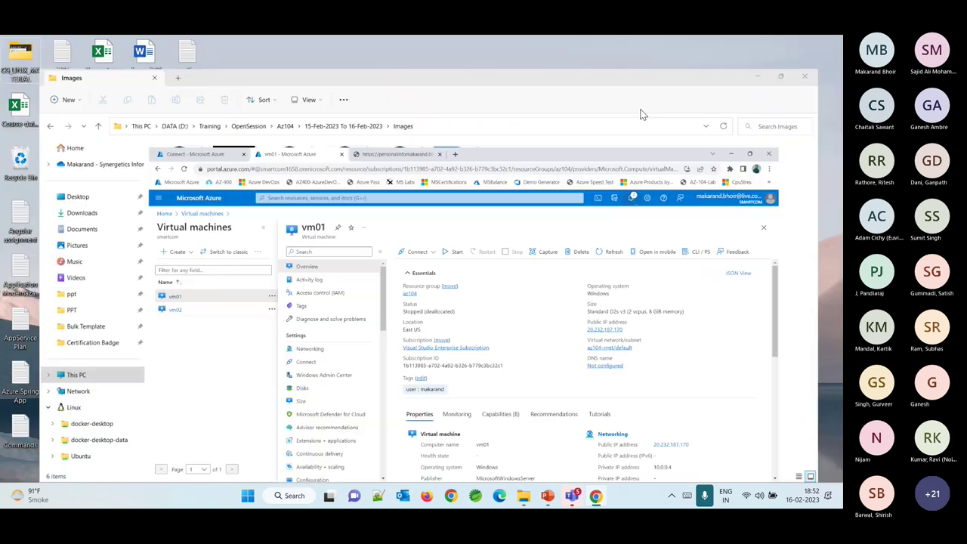
key(super)
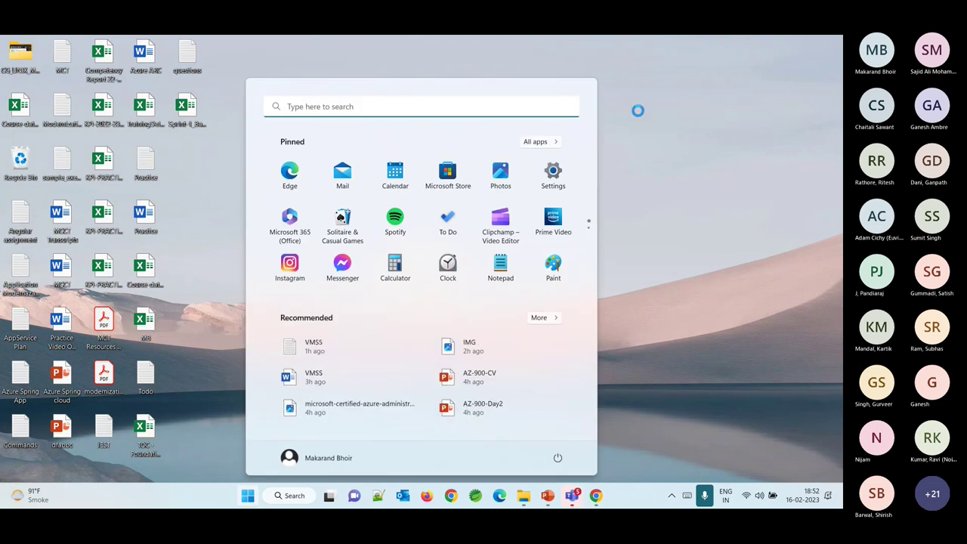
Launch Command Prompt and try pasting the mount script, dismissing the multi-line warning.
text(cmd)
key(Return)
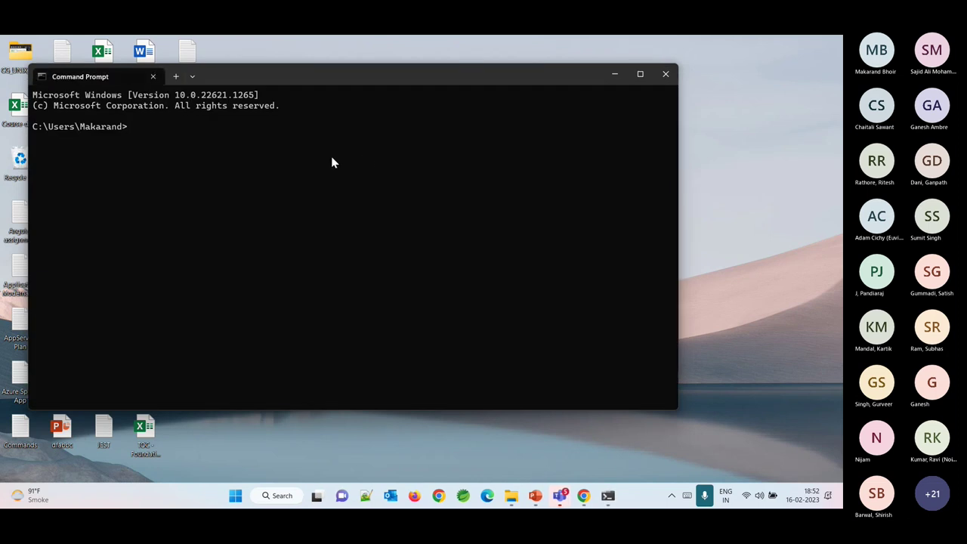
key(ctrl+v)
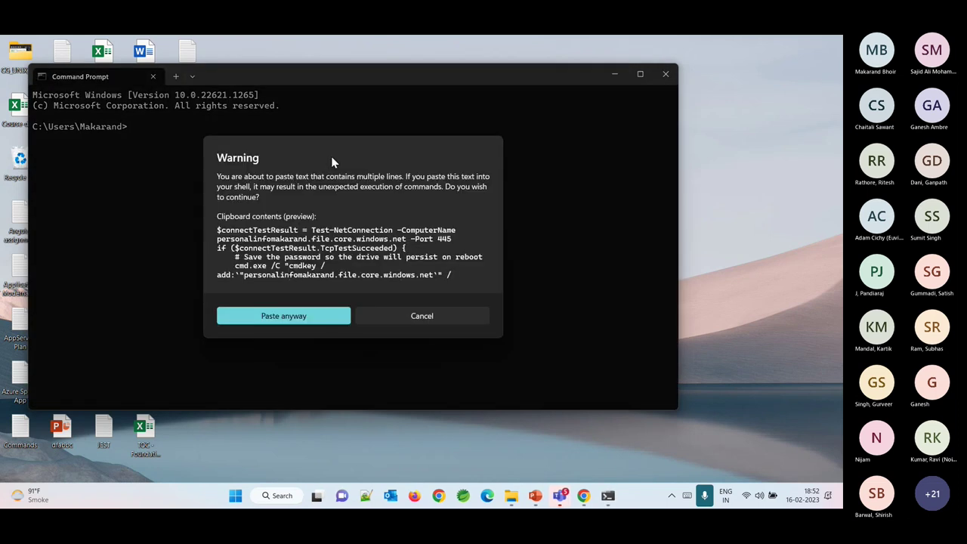
key(Escape)
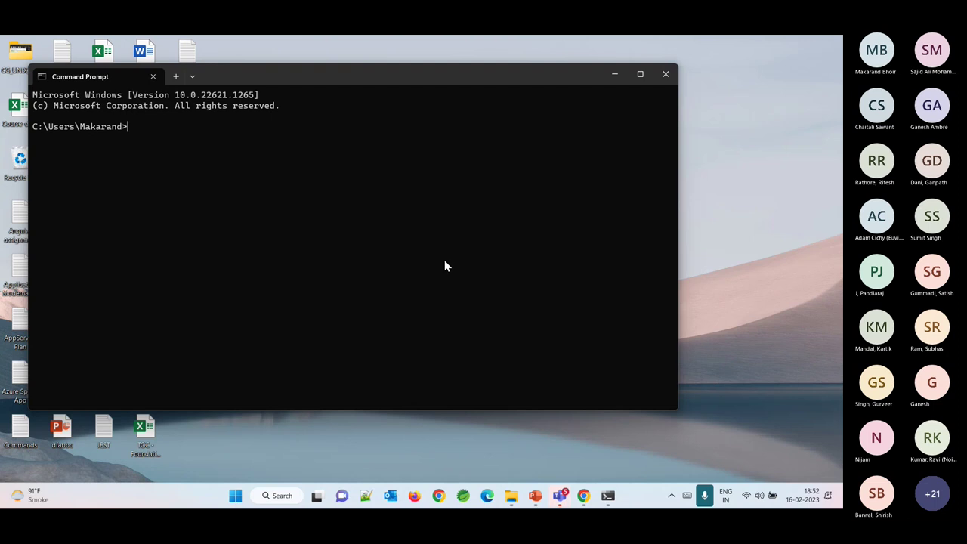
Check This PC's drives in File Explorer, then paste the mount script into Command Prompt.
key(super+e)
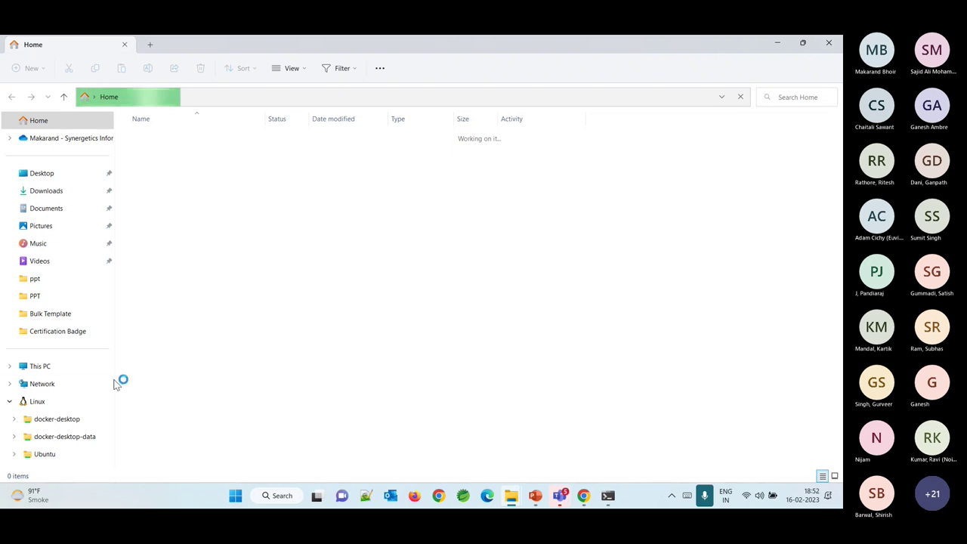
click(23, 369)
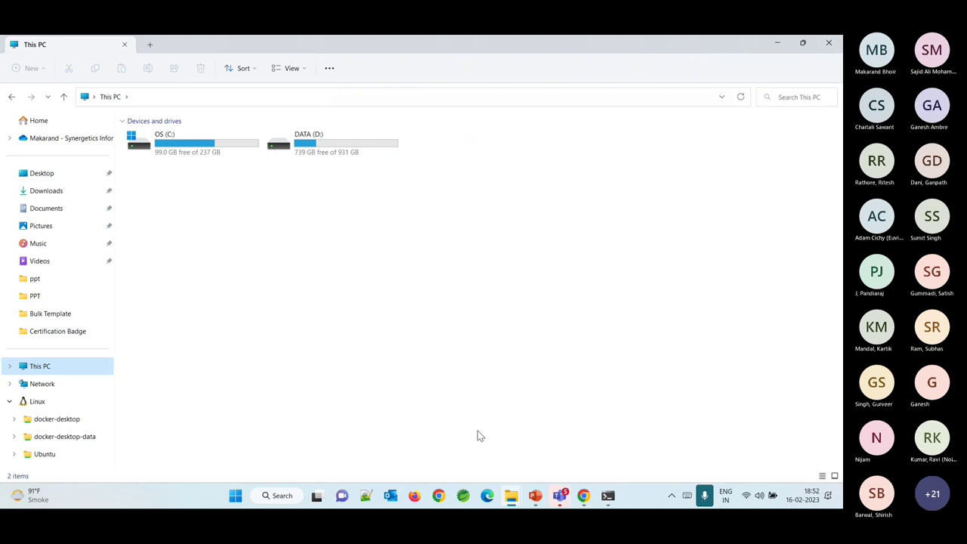
key(alt+Tab)
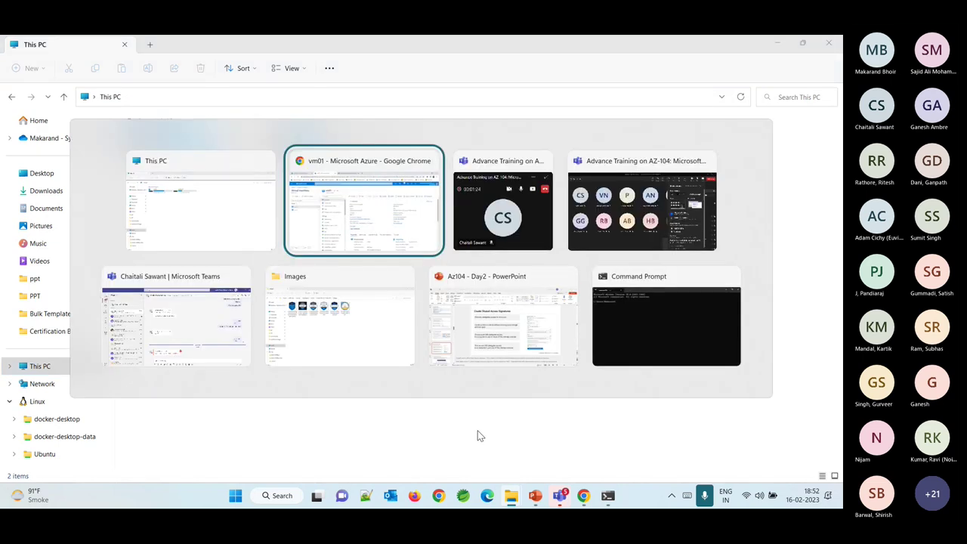
key(alt+Tab)
key(alt+Tab)
key(alt+Tab)
key(alt+Tab)
key(alt+Tab)
key(alt+Tab)
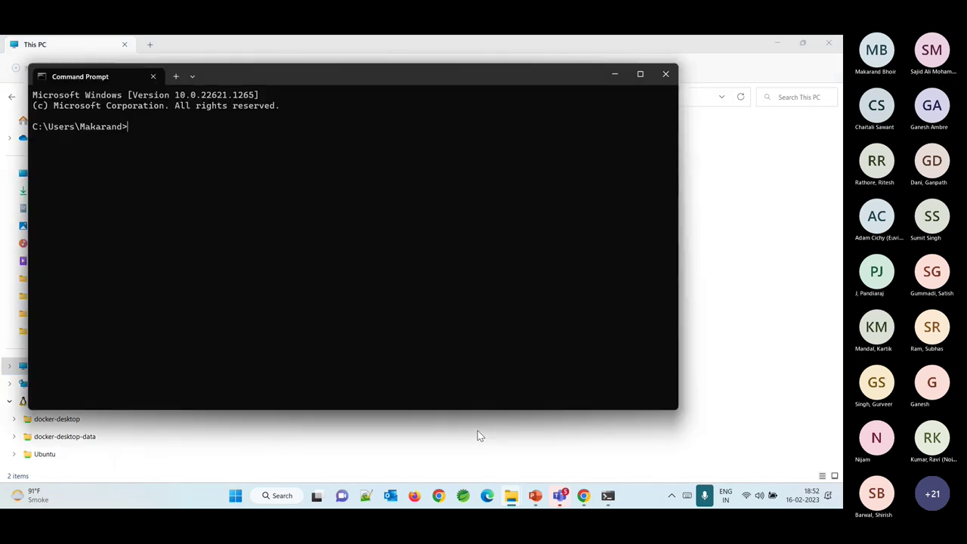
drag(373, 80, 598, 261)
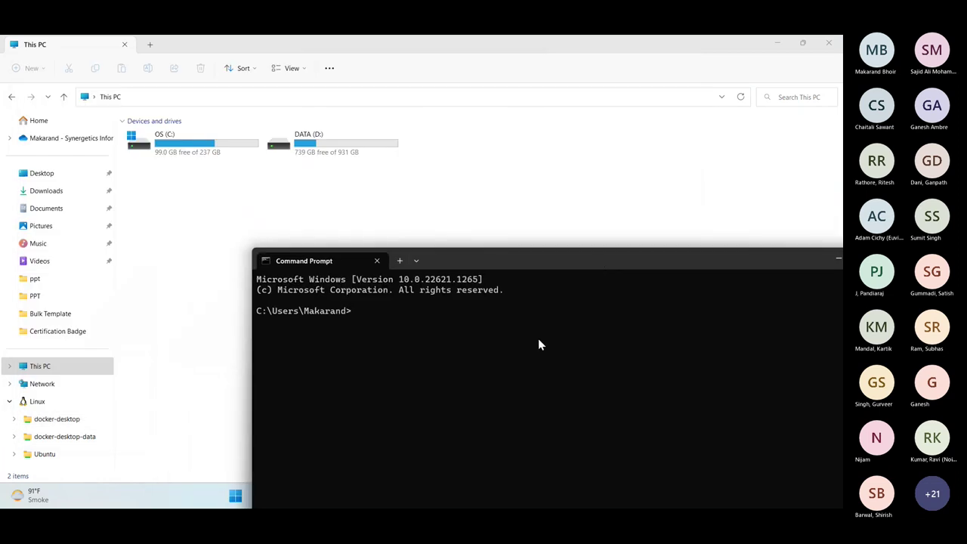
right_click(528, 364)
Run the pasted script anyway, review the port 445 error maximised, then close Command Prompt.
click(521, 503)
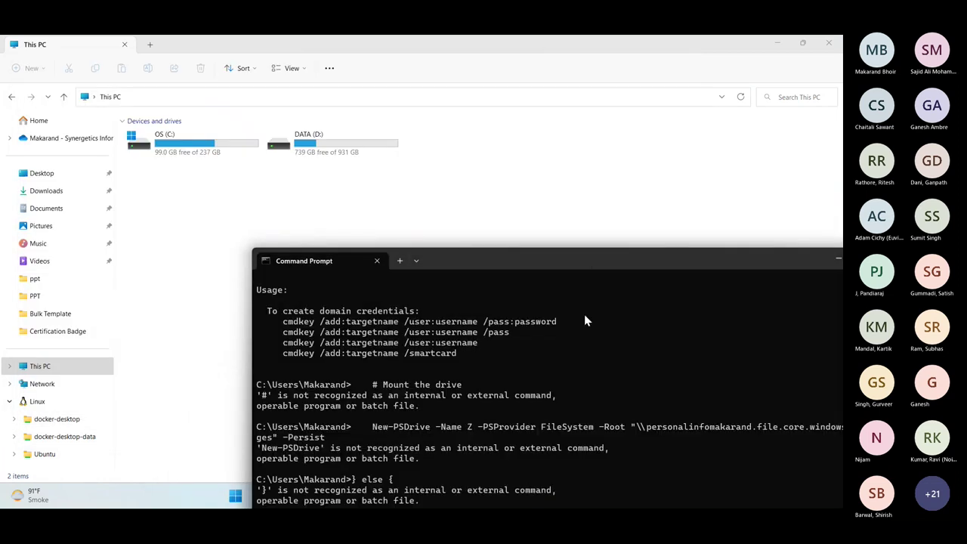
drag(592, 260, 707, 143)
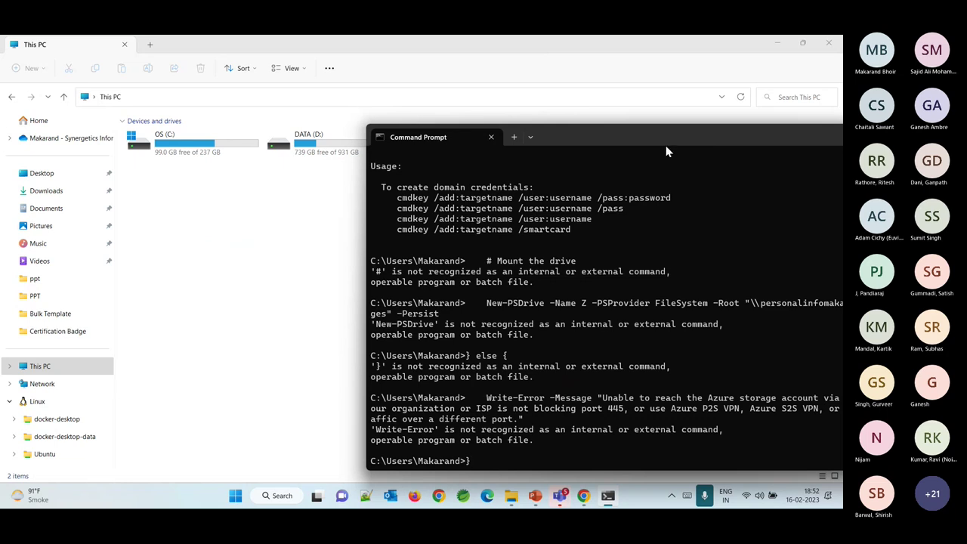
drag(664, 140, 549, 37)
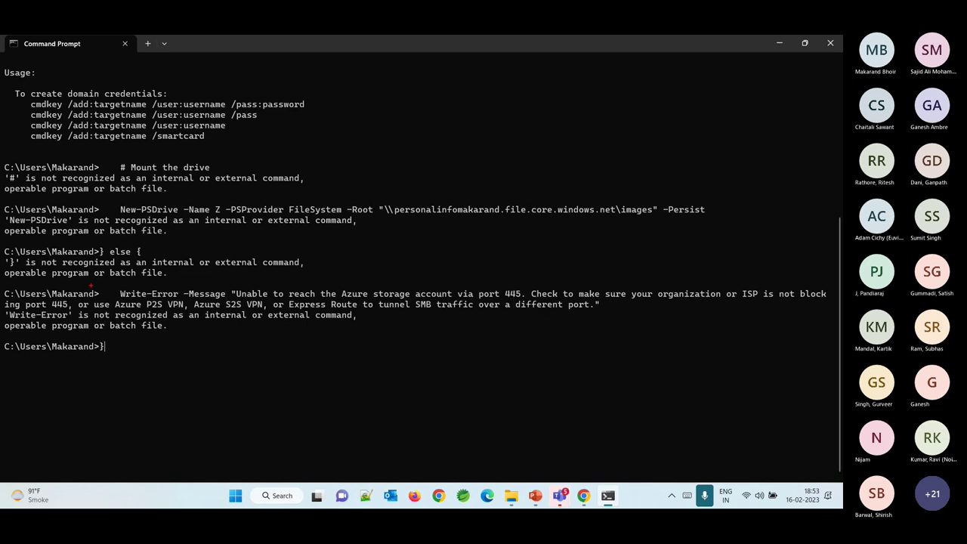
mouse_move(101, 283)
mouse_down()
mouse_move(546, 310)
mouse_move(561, 254)
mouse_up()
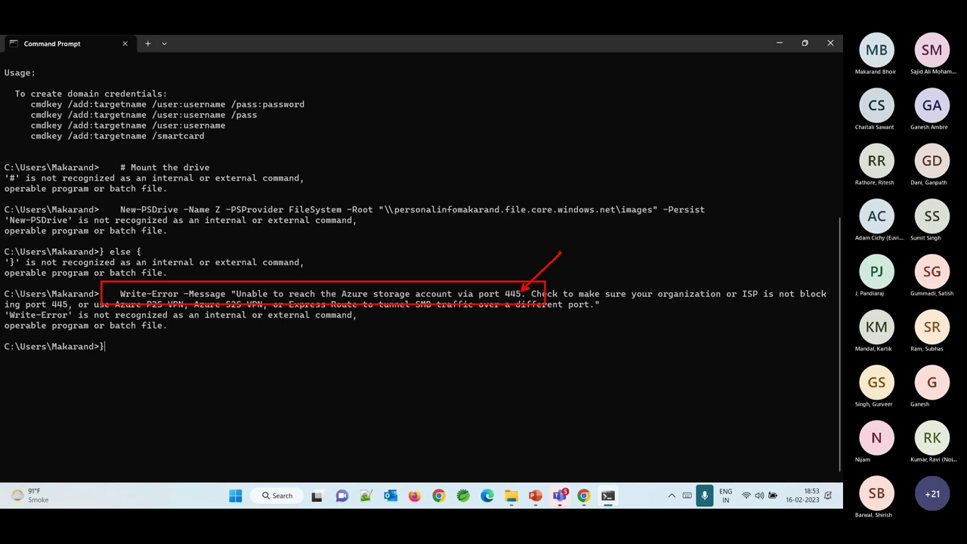
key(Escape)
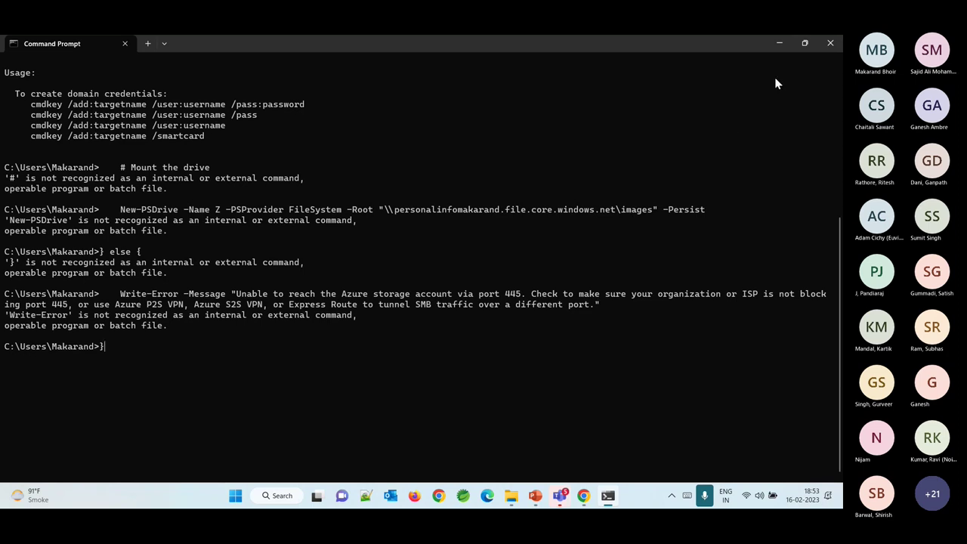
click(829, 44)
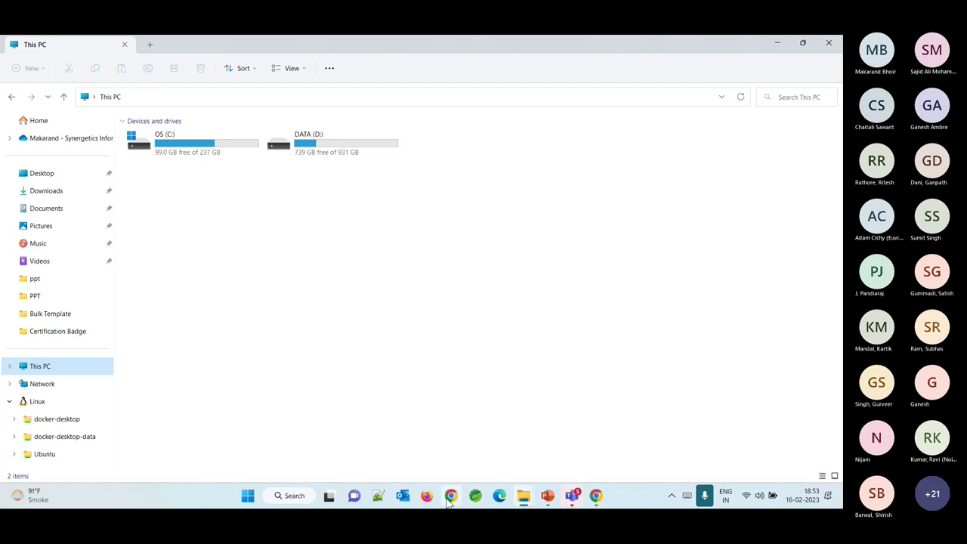
Download vm01's RDP file from the portal and launch it past the unknown-publisher warning.
click(596, 495)
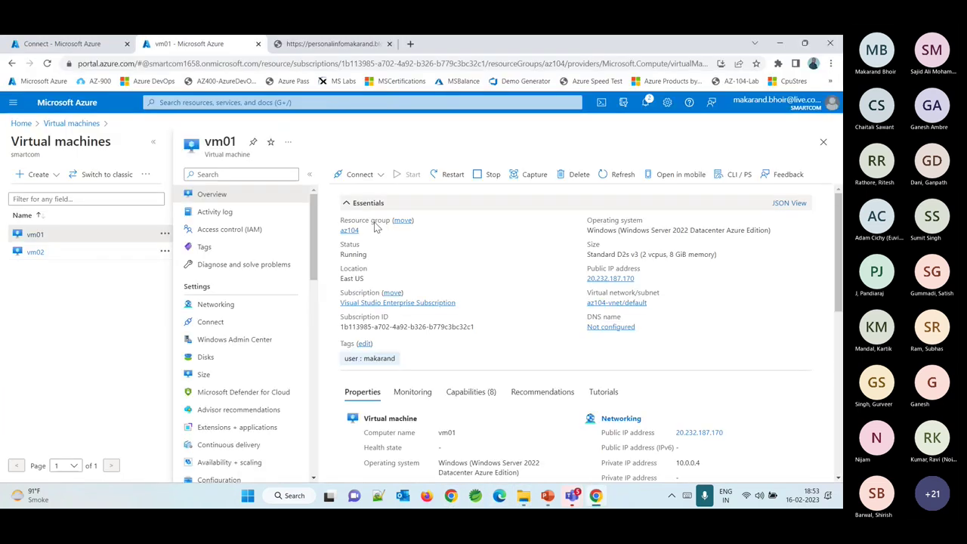
click(368, 179)
click(354, 193)
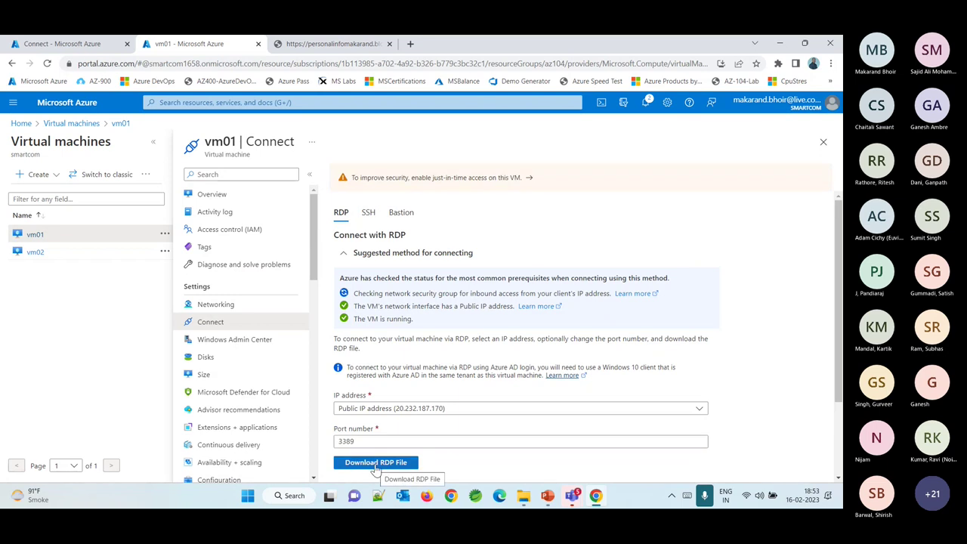
click(364, 462)
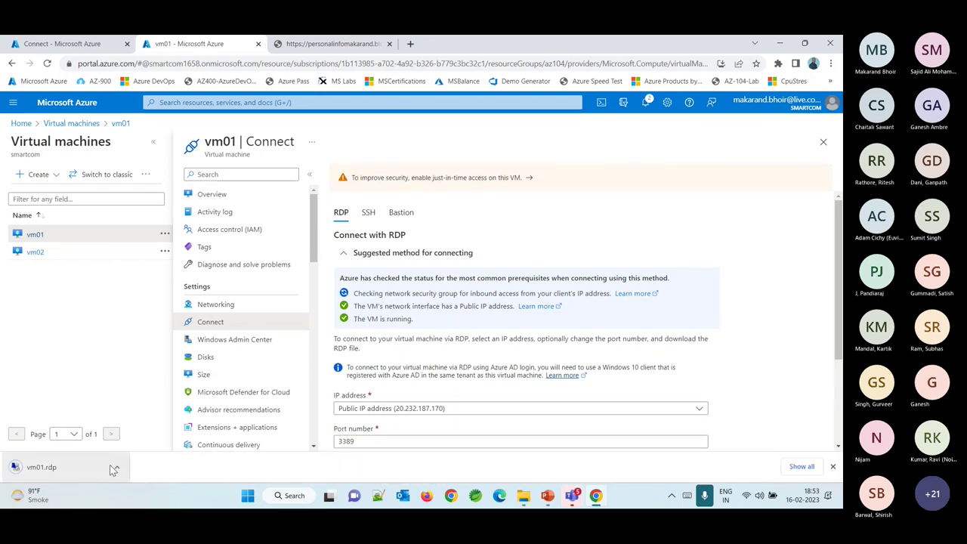
click(116, 466)
click(135, 395)
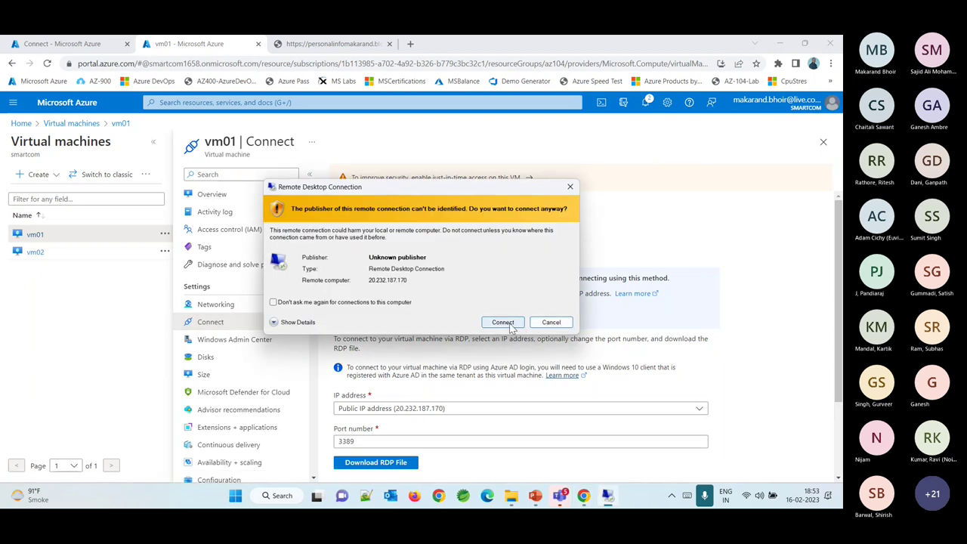
click(503, 322)
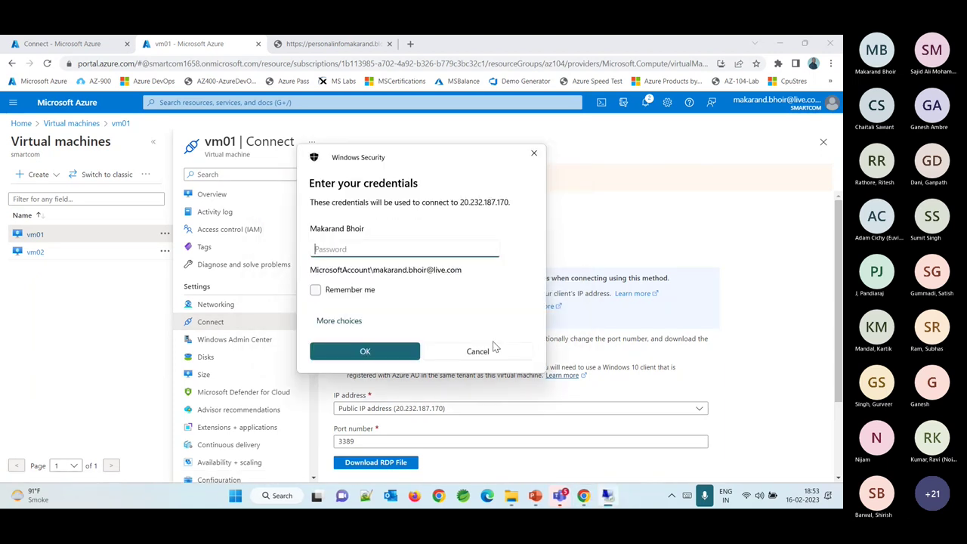
Sign in with a different account's user name and password, accepting the certificate warning.
click(346, 322)
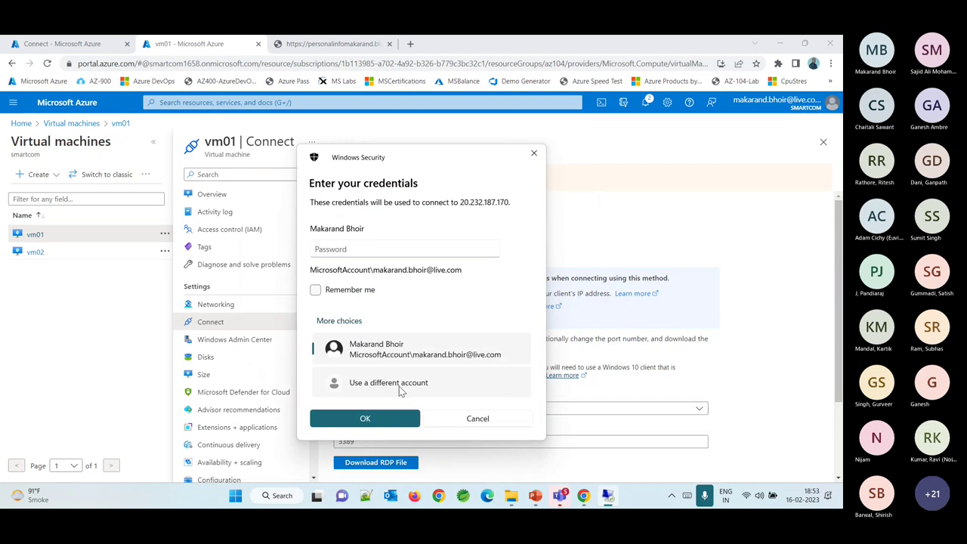
click(401, 383)
text(makaan)
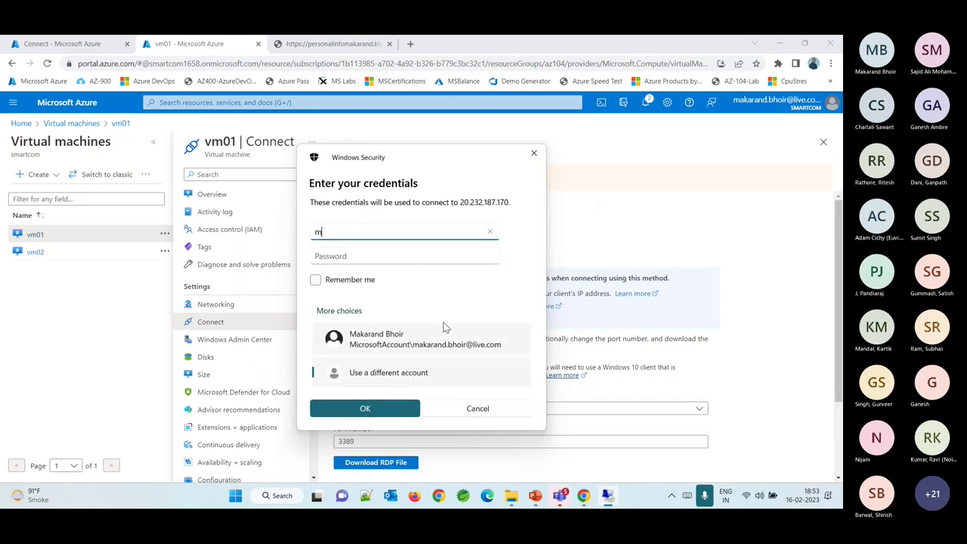
key(BackSpace)
key(BackSpace)
key(BackSpace)
text(arand)
key(Tab)
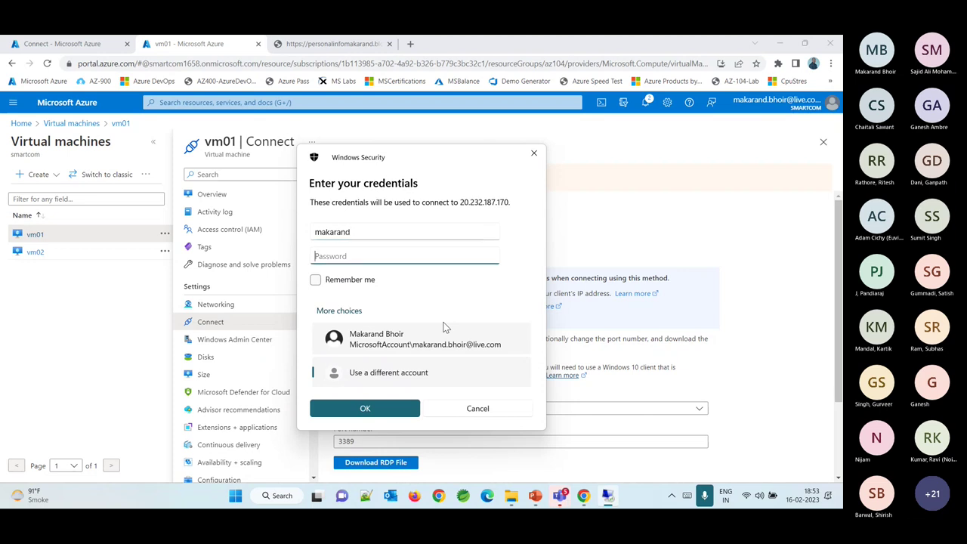
text(••••••••••••)
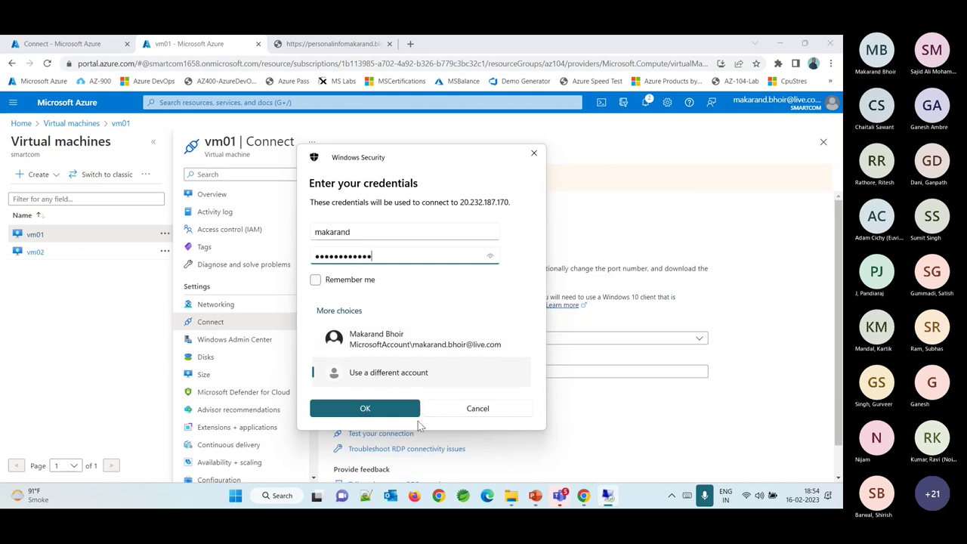
click(389, 410)
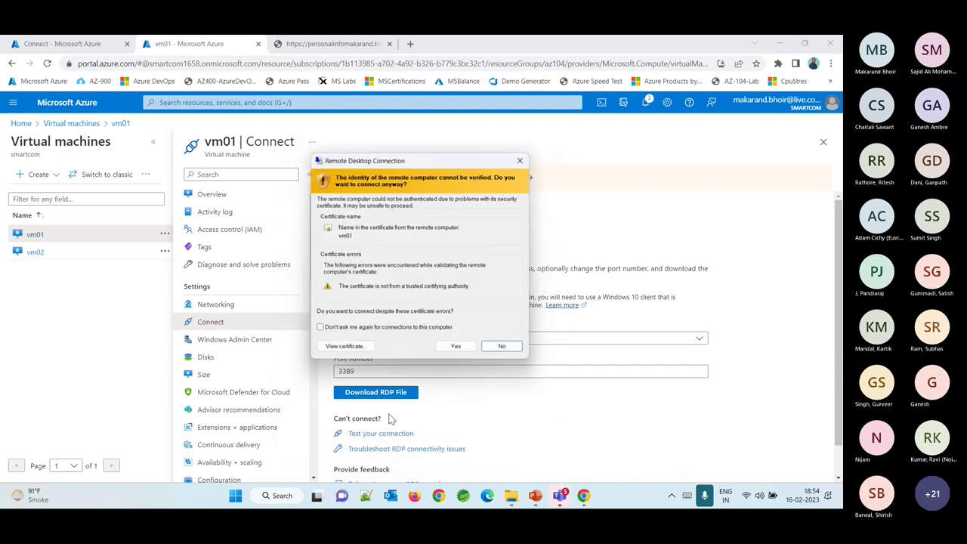
click(468, 350)
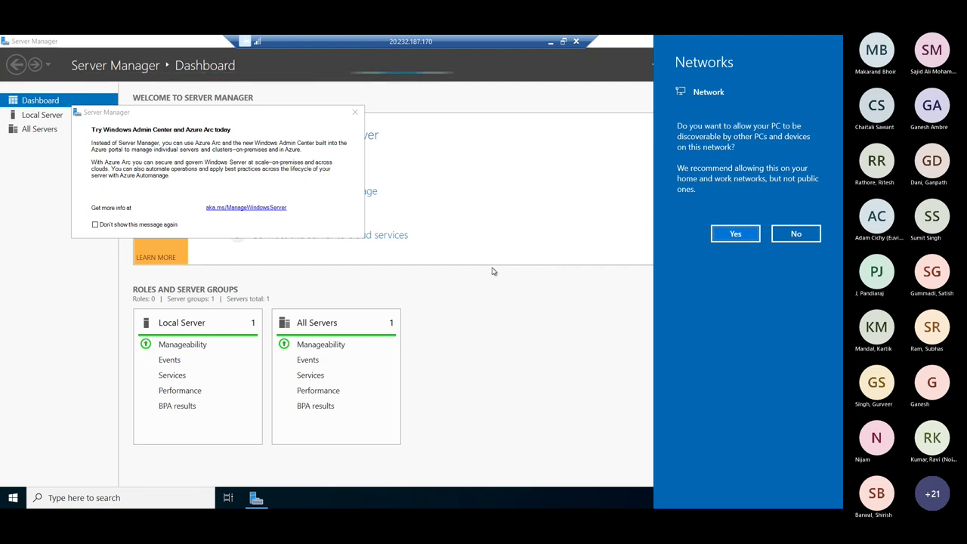
Allow network discovery on the VM and close Server Manager.
click(734, 234)
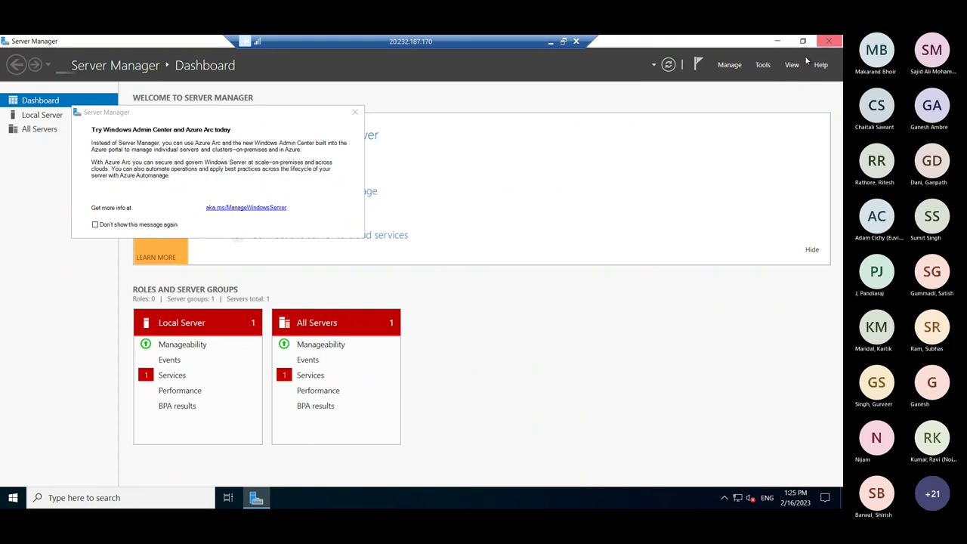
click(829, 41)
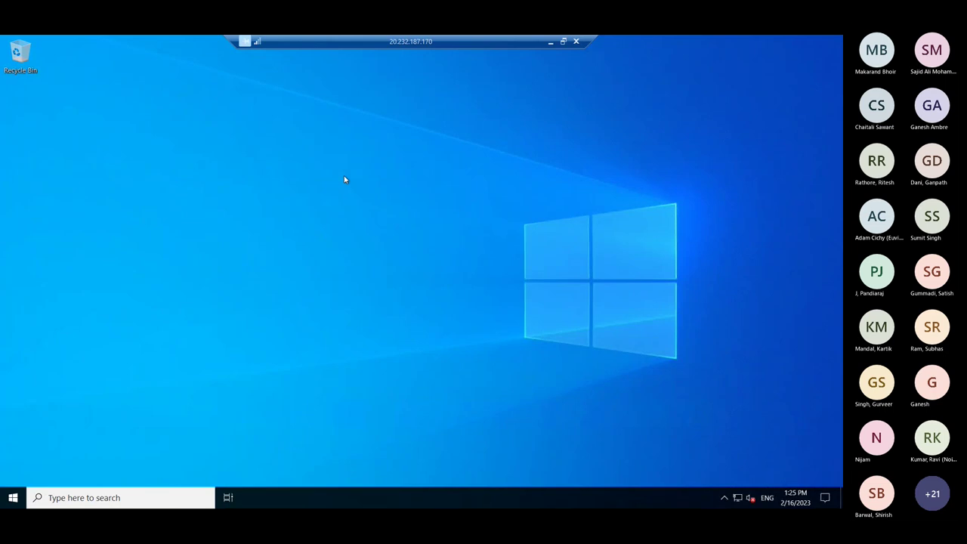
Open a This PC File Explorer window, move it aside, and search Start for 'power'.
right_click(477, 210)
key(super+e)
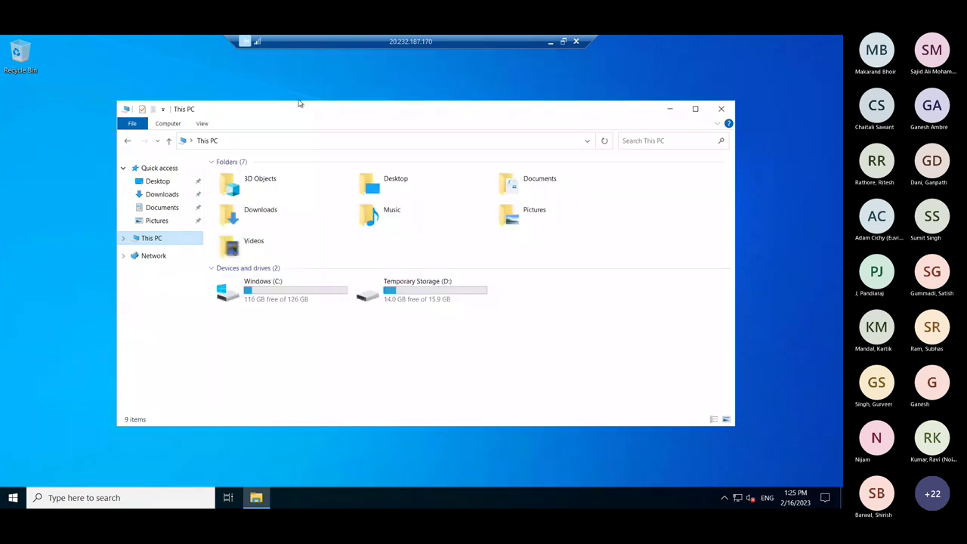
drag(298, 102, 352, 113)
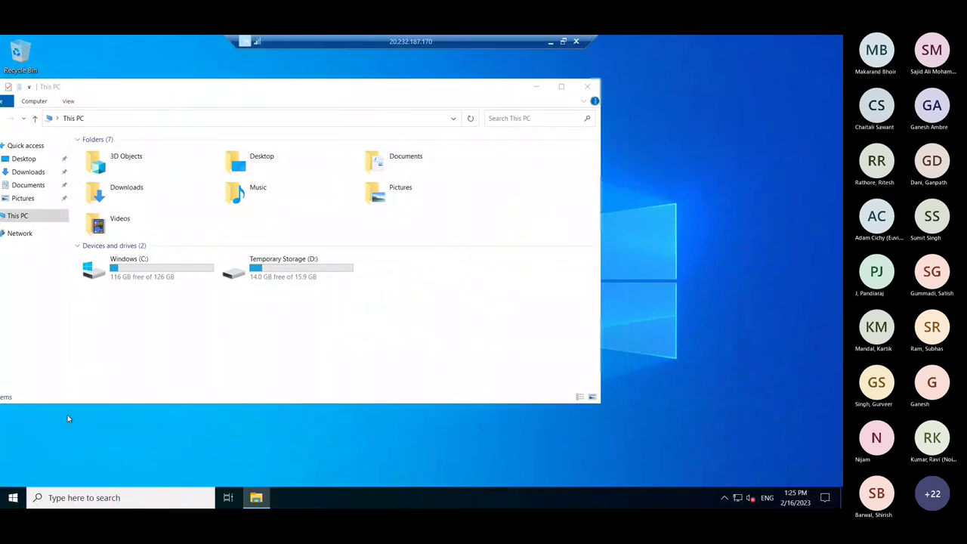
key(super)
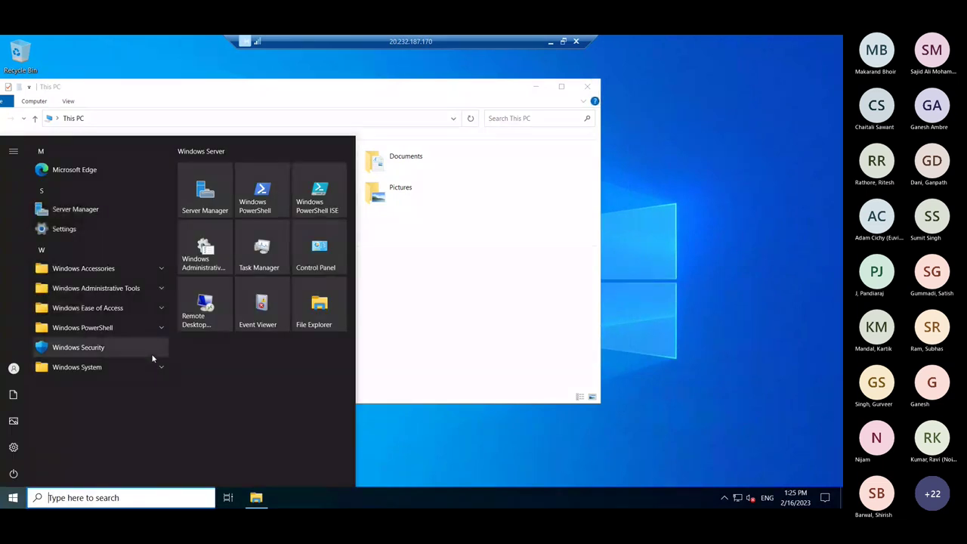
text(p)
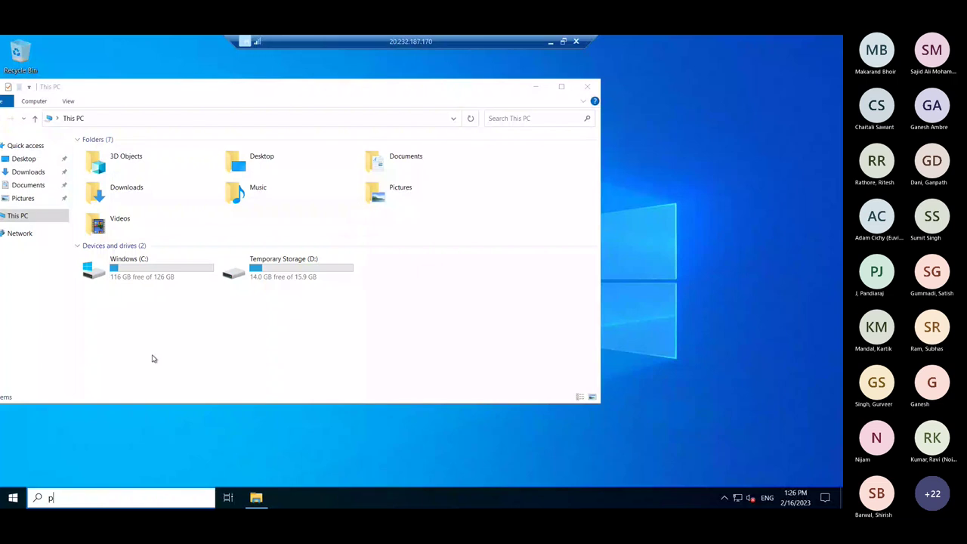
text(ower)
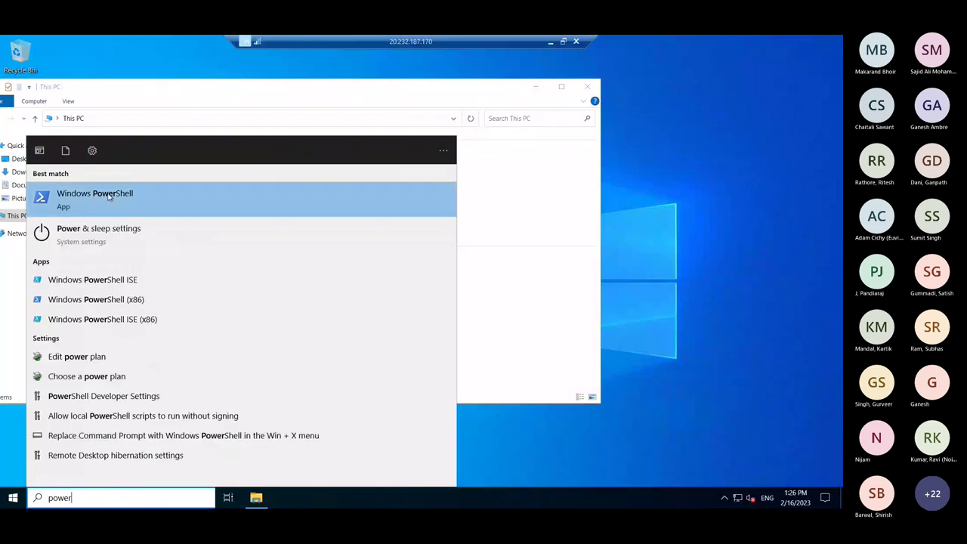
Run PowerShell as administrator and execute the port 445 test and cmdkey/New-PSDrive mount script for Z:.
right_click(110, 196)
click(138, 212)
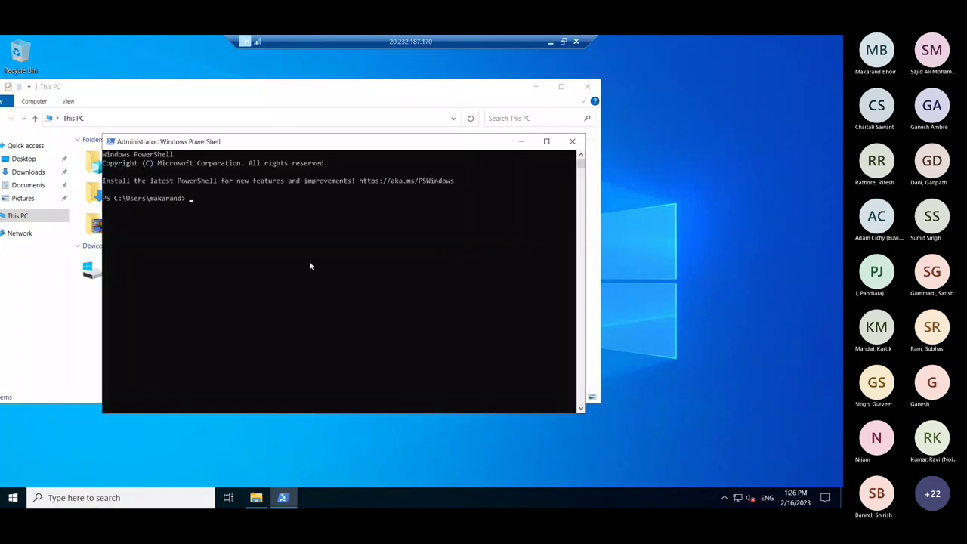
text($connectTestResult = Test-NetConnection -ComputerName personalinfomakarand.file.core.windows.net -Port 445)
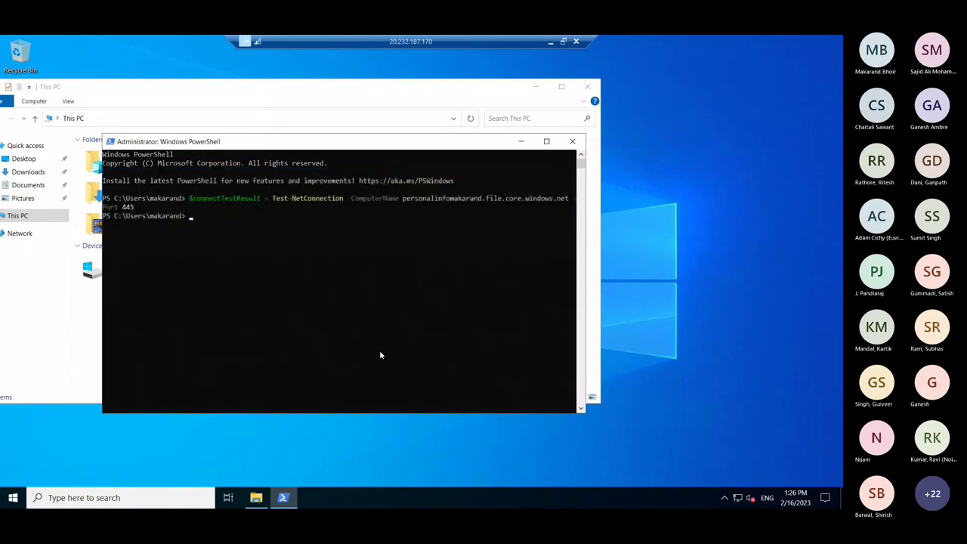
key(ctrl+v)
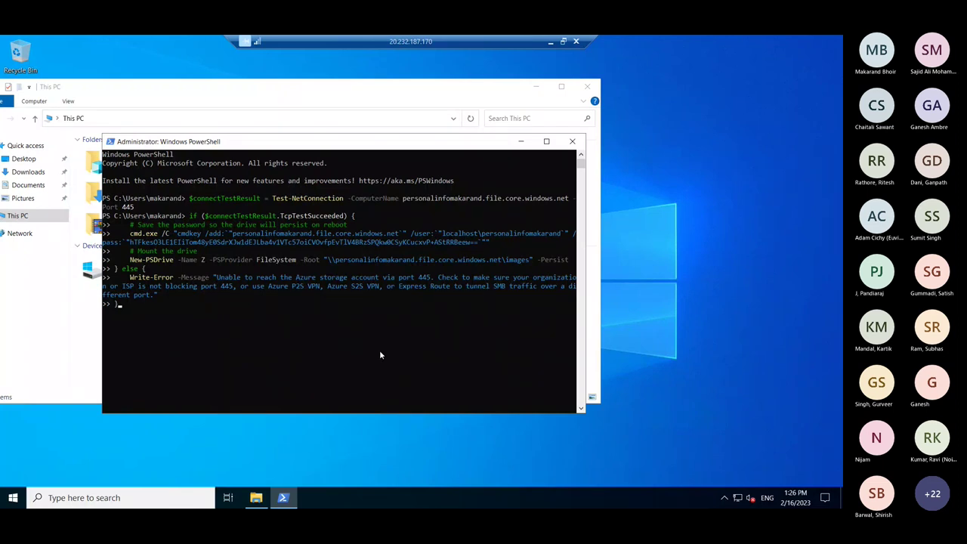
key(Return)
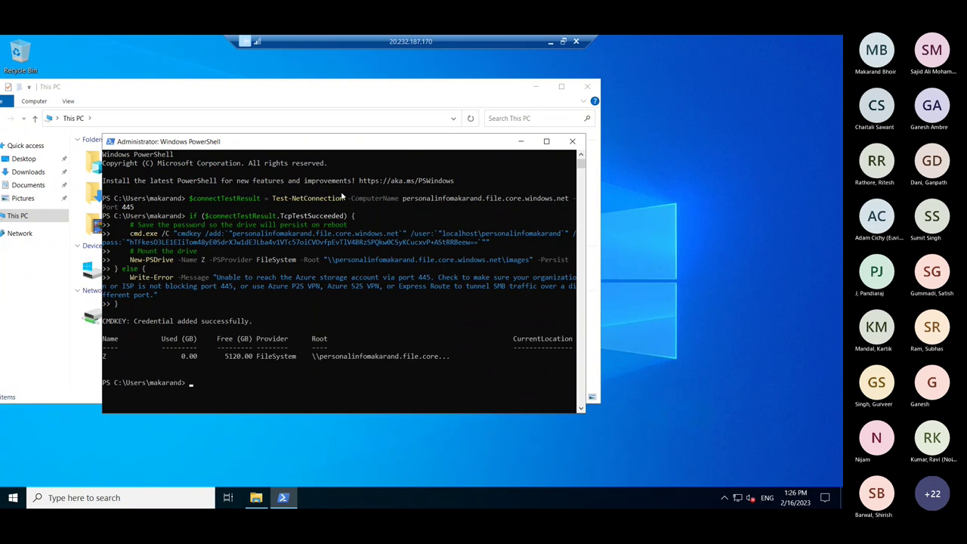
drag(377, 142, 803, 110)
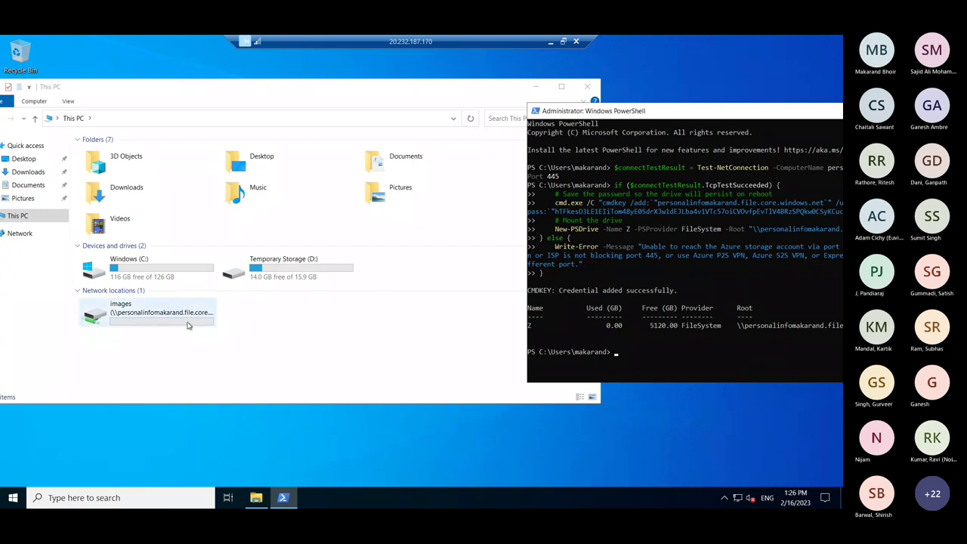
Open the Z: drive and navigate to Azure > Certification > Images to list the PNGs.
text(Z)
double_click(140, 317)
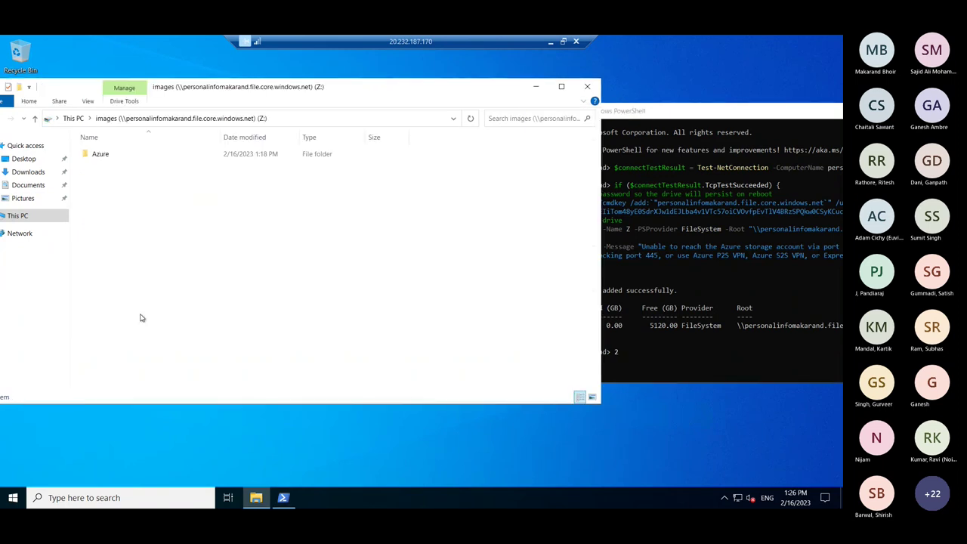
click(104, 157)
double_click(104, 157)
double_click(105, 157)
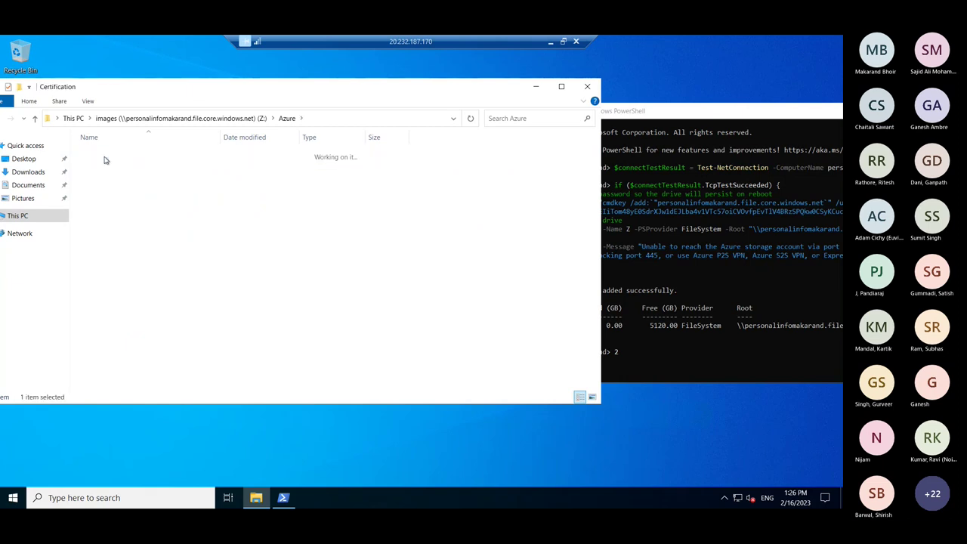
double_click(106, 157)
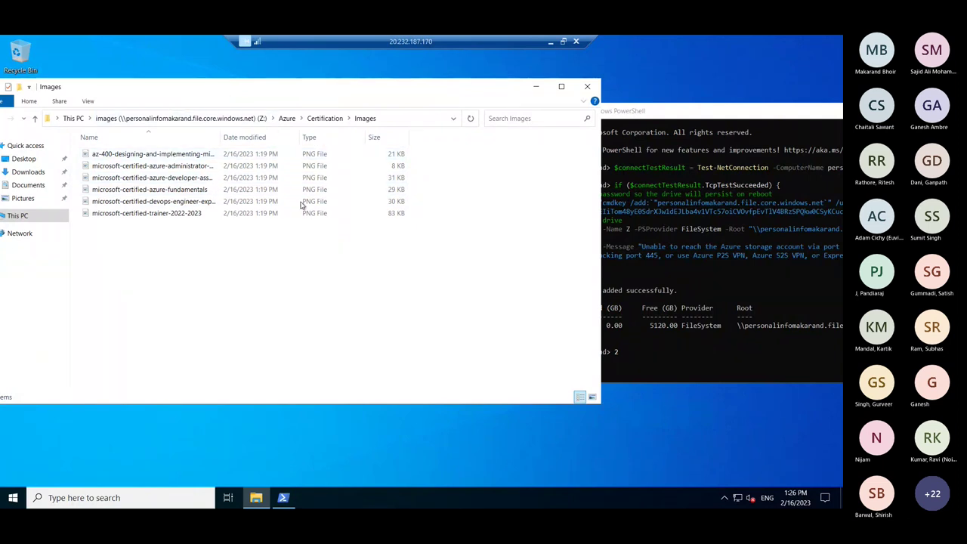
Open a second File Explorer window and select the Pictures folder.
click(258, 500)
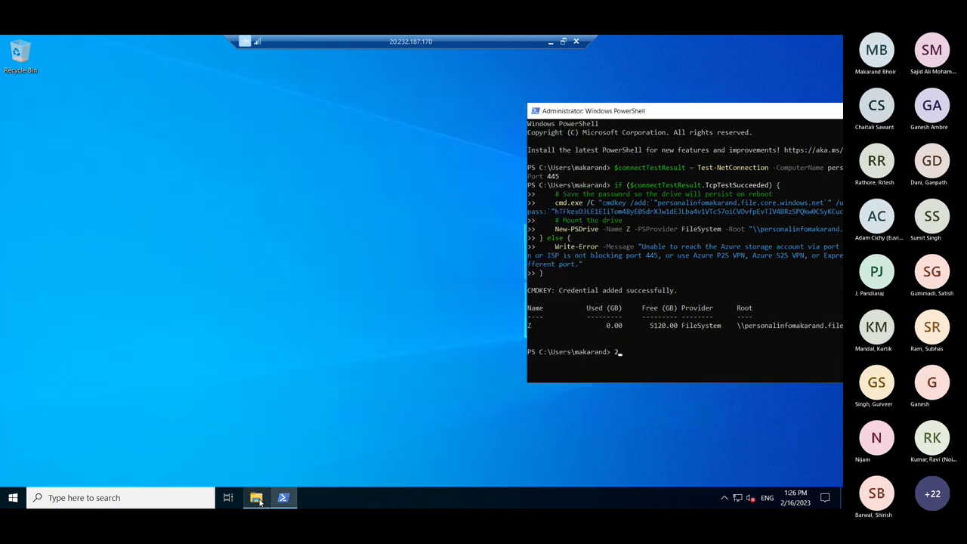
click(258, 500)
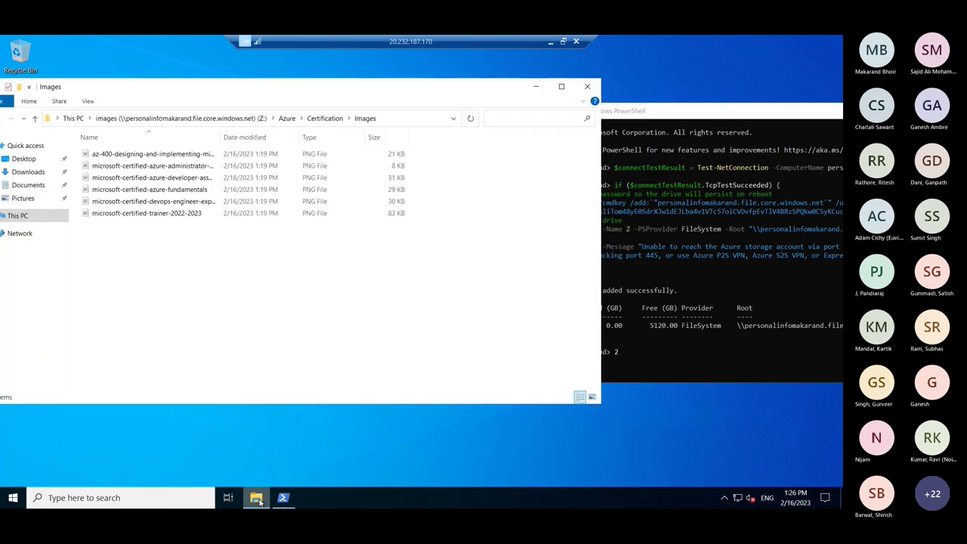
middle_click(258, 500)
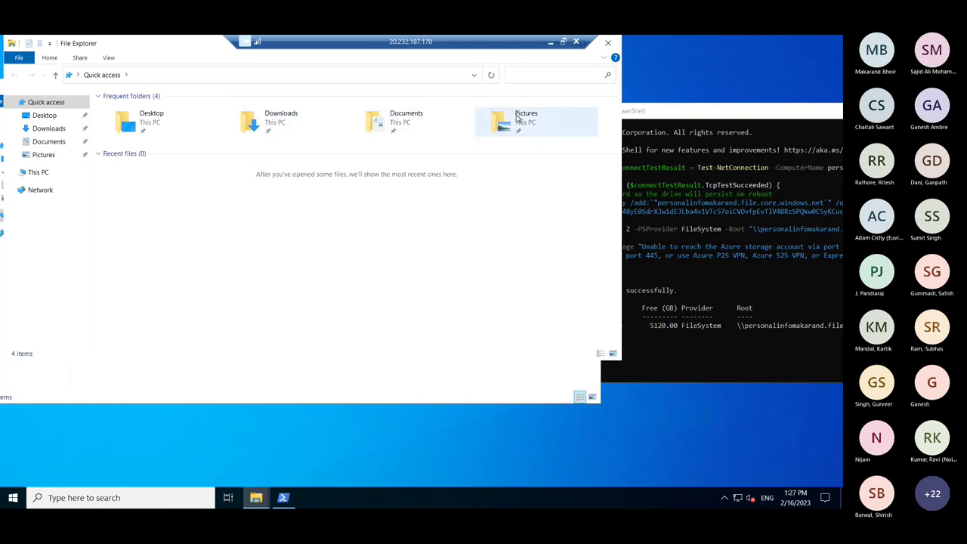
click(518, 119)
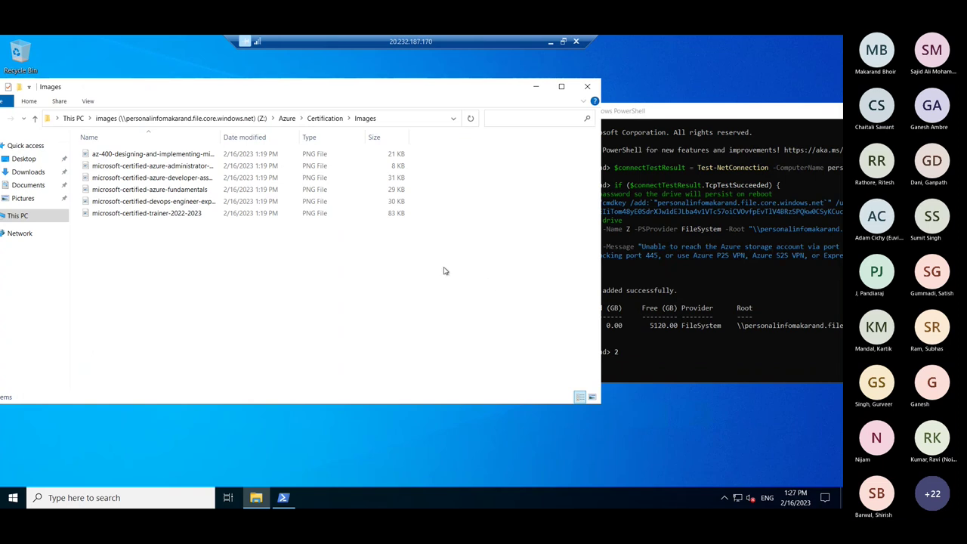
Launch Paint with mspaint from Run and write the text 'My Image' on the canvas.
key(super+r)
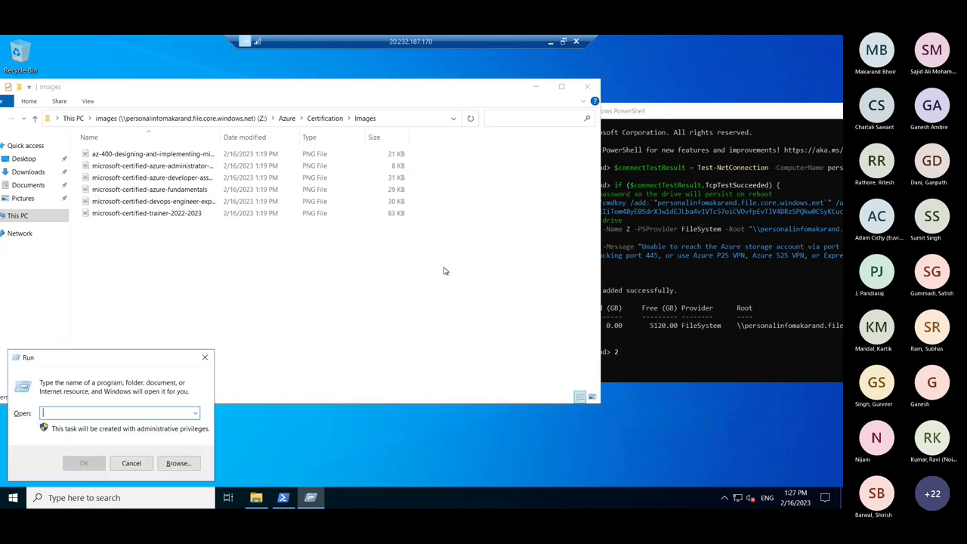
text(win)
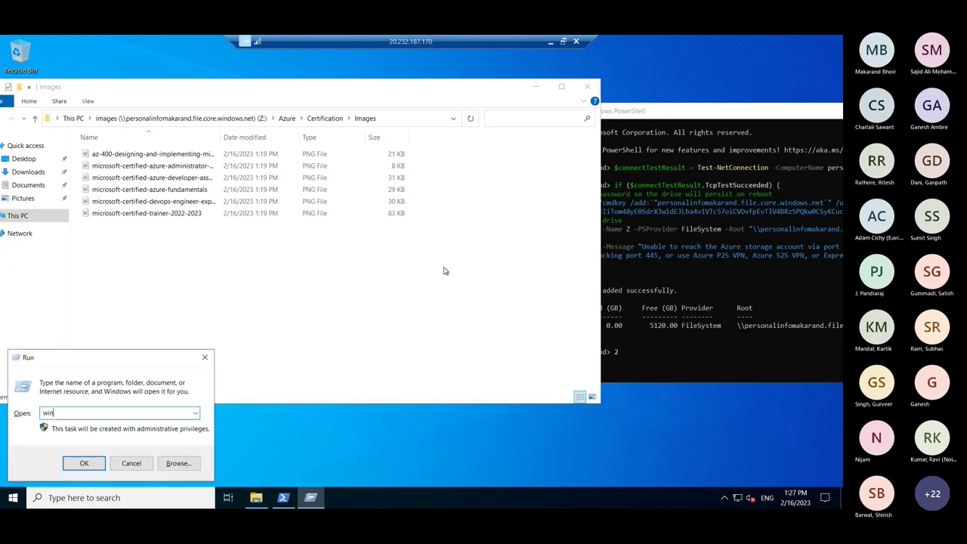
key(BackSpace)
key(BackSpace)
key(BackSpace)
text(mspaint)
key(Return)
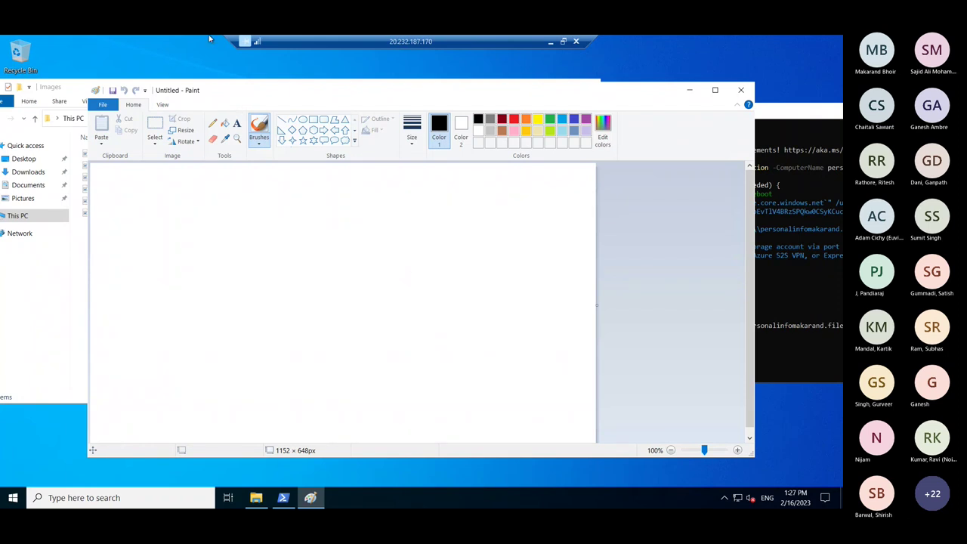
click(237, 125)
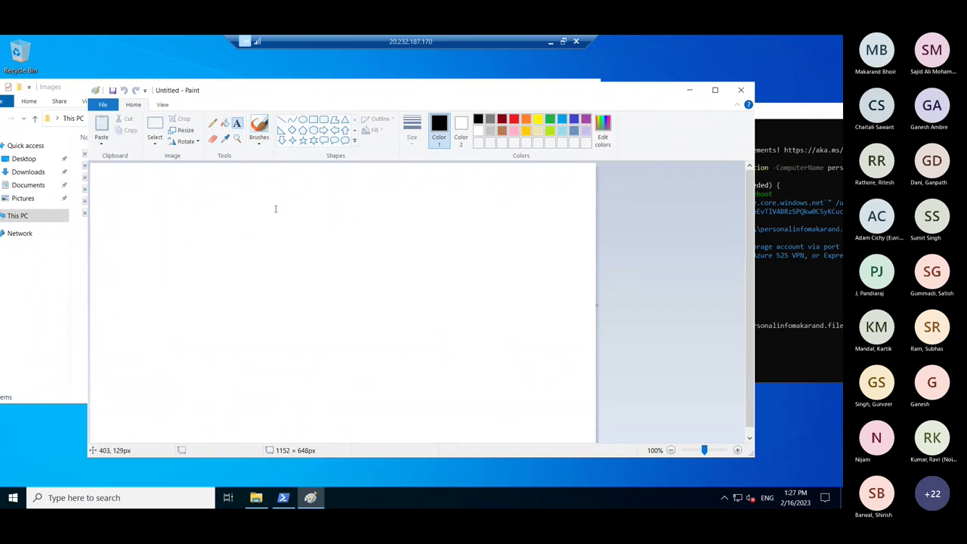
click(277, 202)
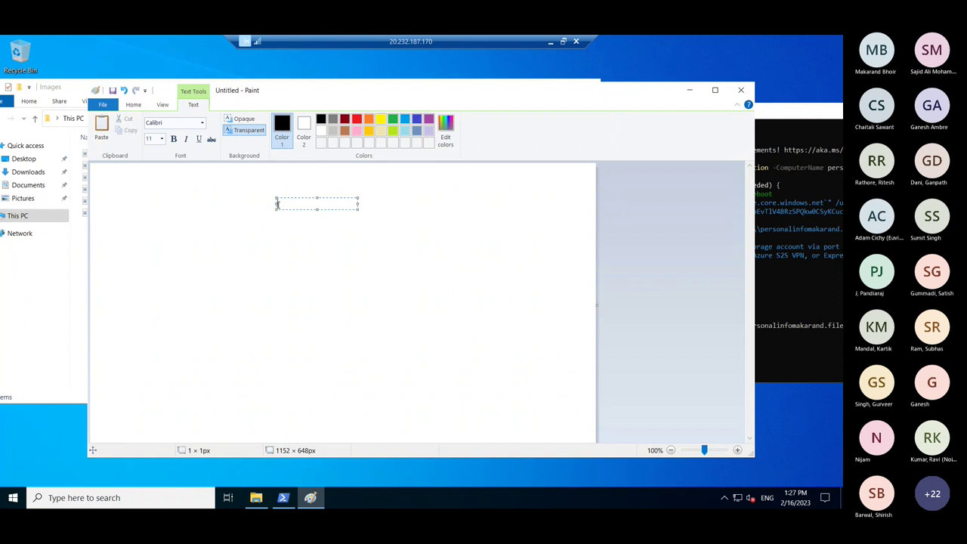
text(My l)
text(mage)
Save the drawing as My Image on the Desktop, then close Paint.
key(ctrl+s)
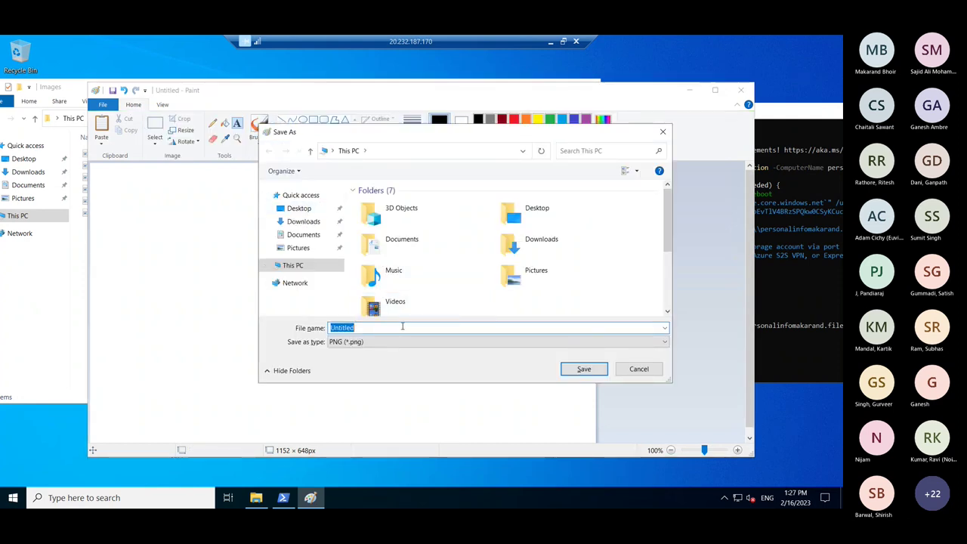
text(My )
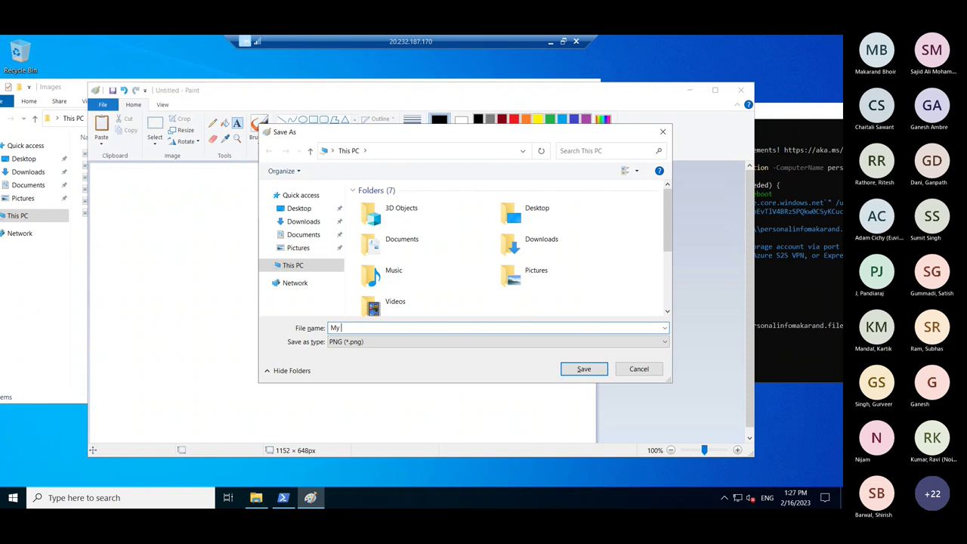
text(Image)
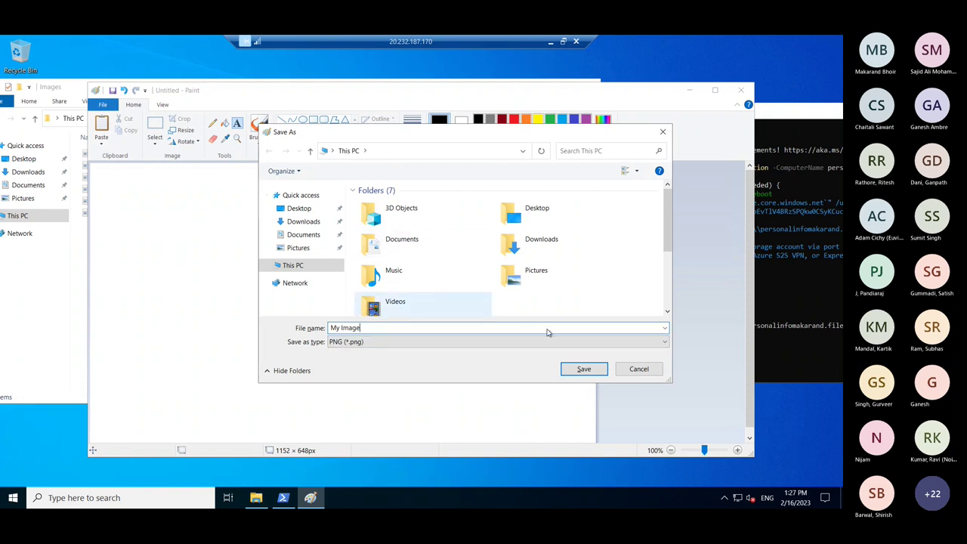
click(299, 208)
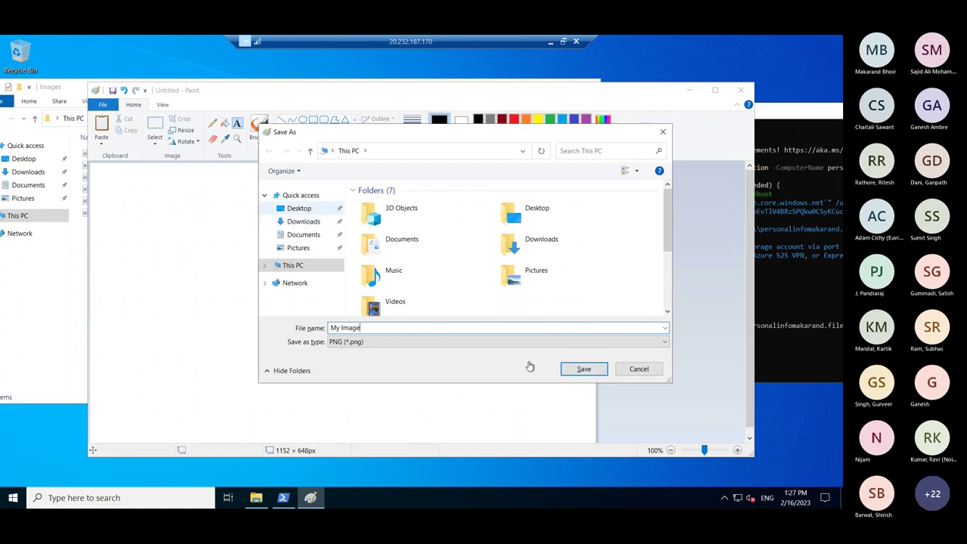
click(582, 368)
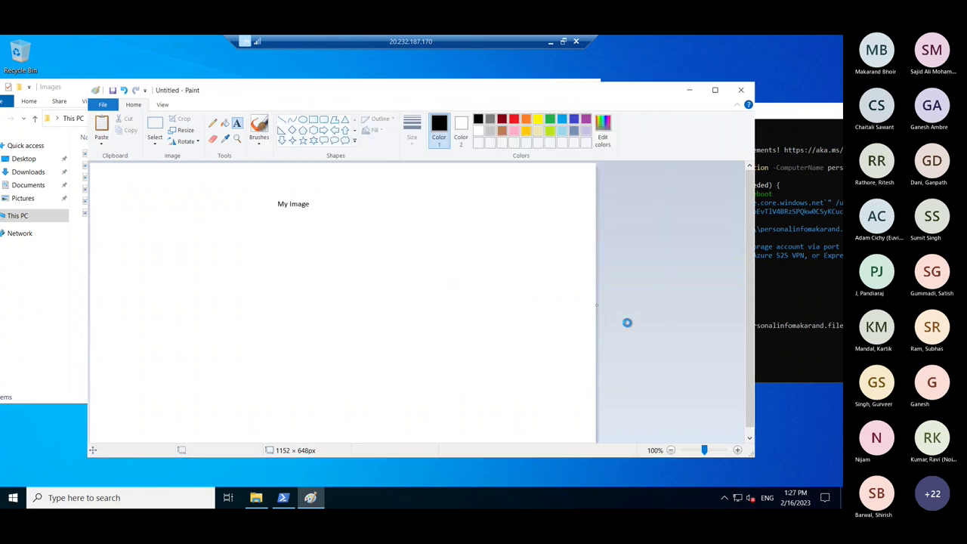
click(743, 91)
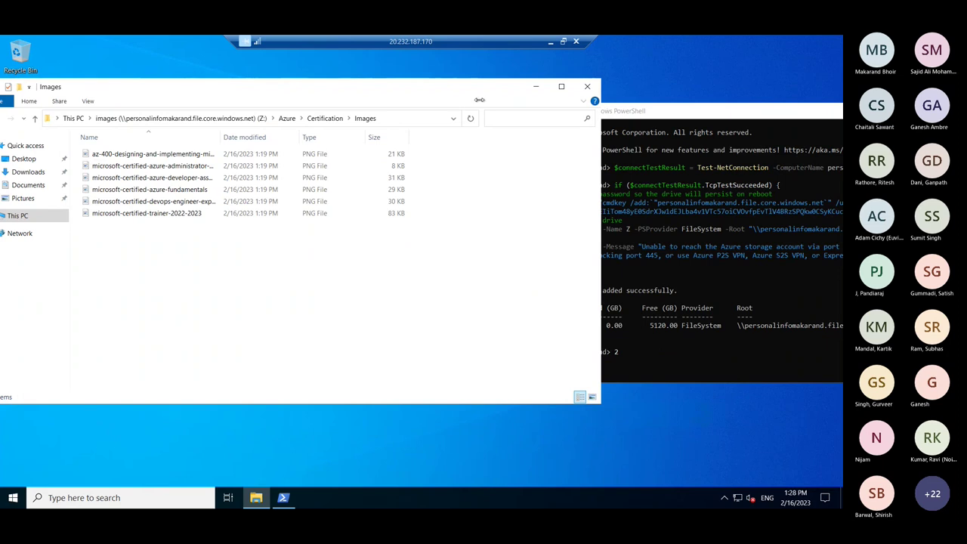
Copy My Image from the desktop into the Z: Images folder, then minimize the remote session.
drag(427, 85, 427, 148)
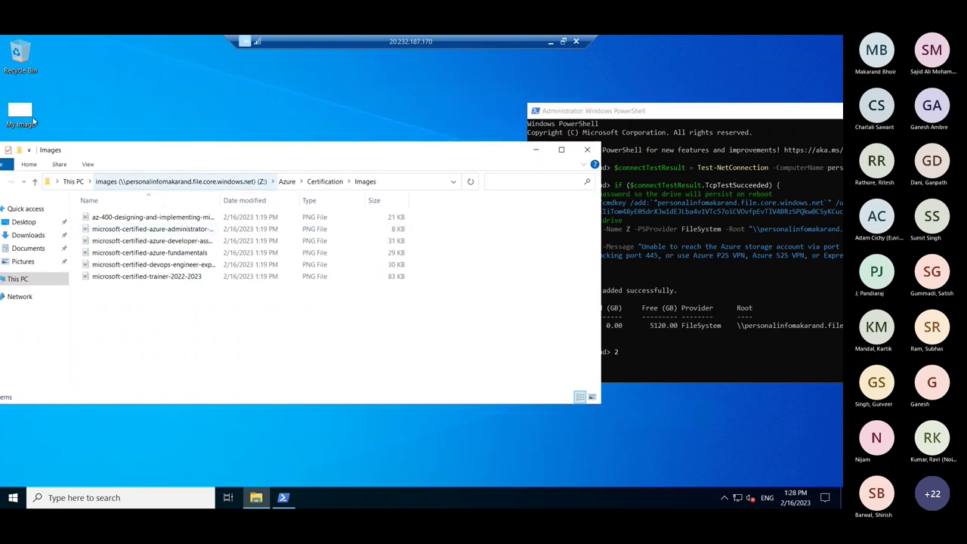
click(15, 114)
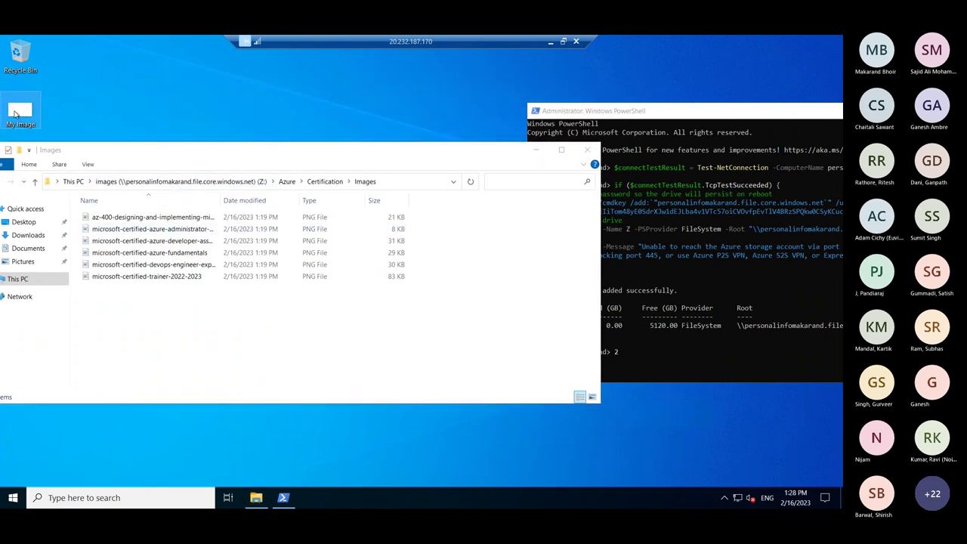
click(145, 313)
key(ctrl+v)
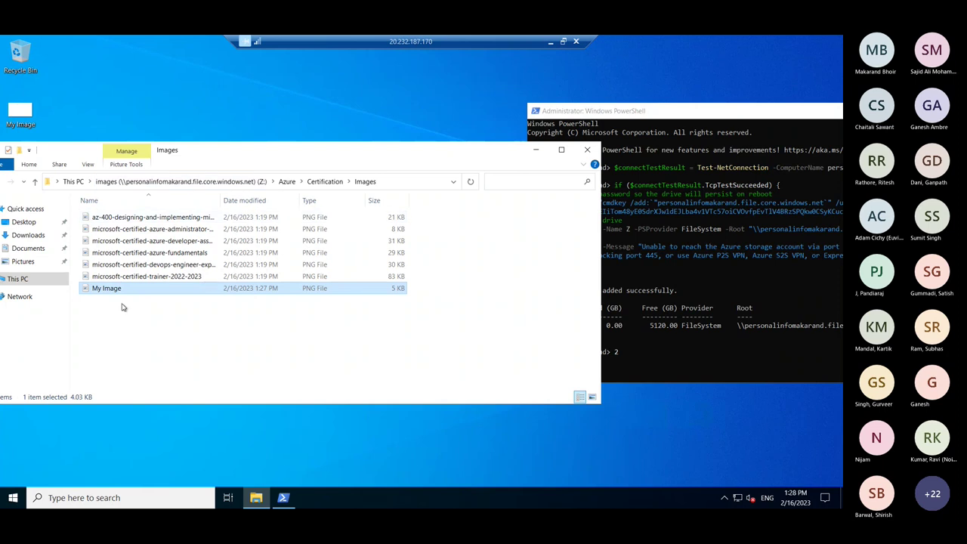
click(550, 43)
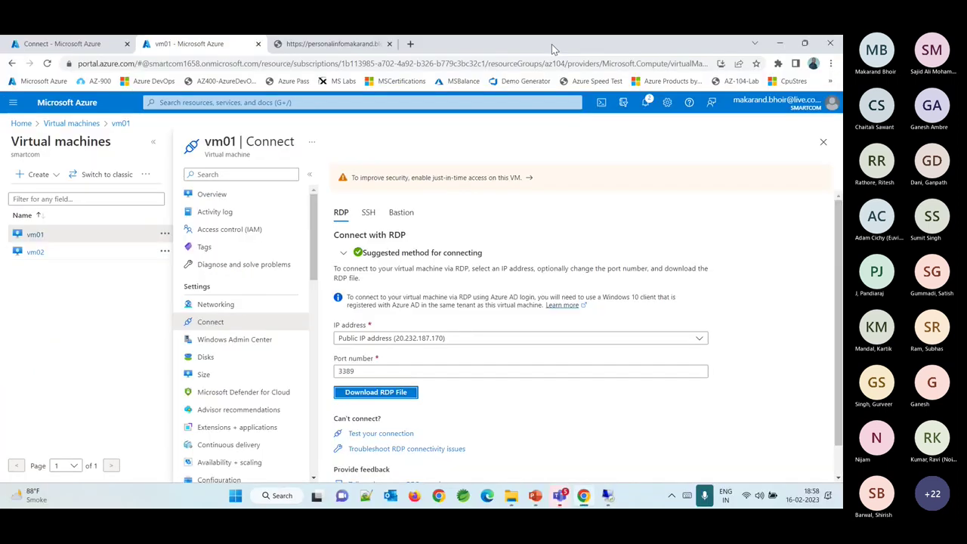
Browse the portal's images share to Azure > Certification > Images and highlight My Image.png (4.03 KiB).
click(76, 43)
click(824, 126)
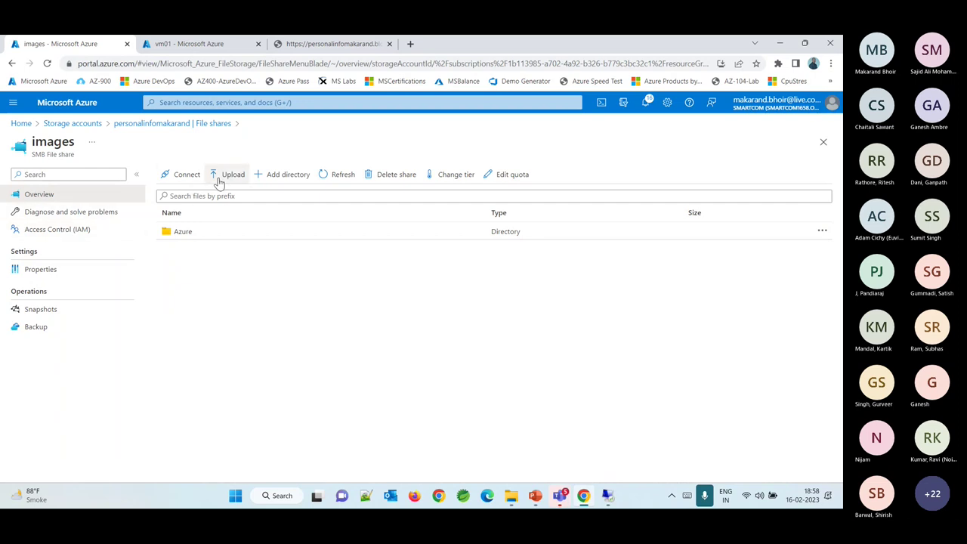
click(180, 233)
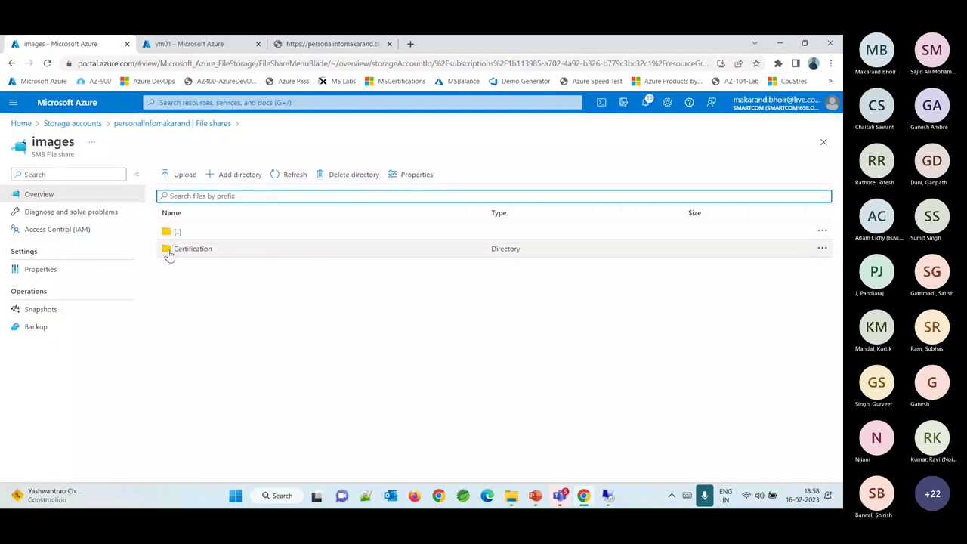
click(169, 250)
click(178, 251)
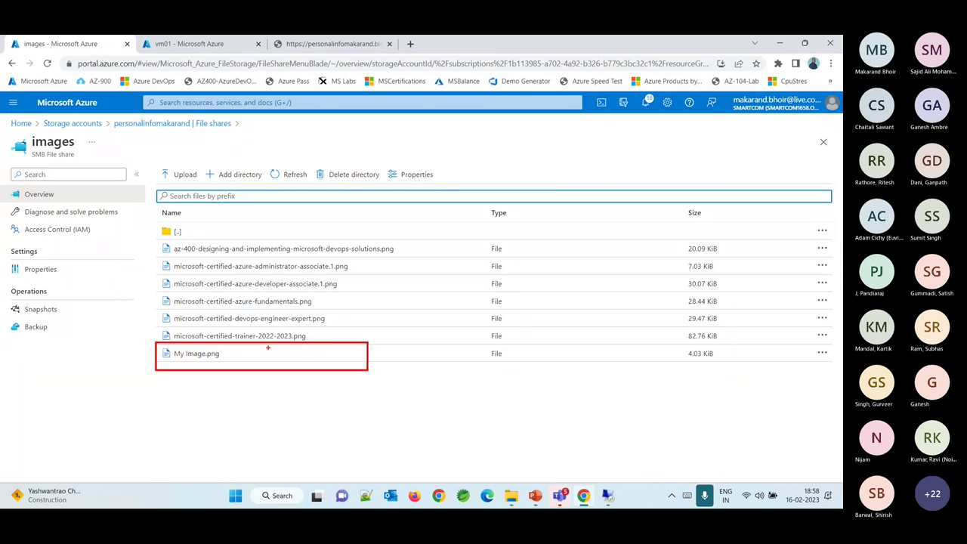
drag(268, 348, 355, 318)
key(Escape)
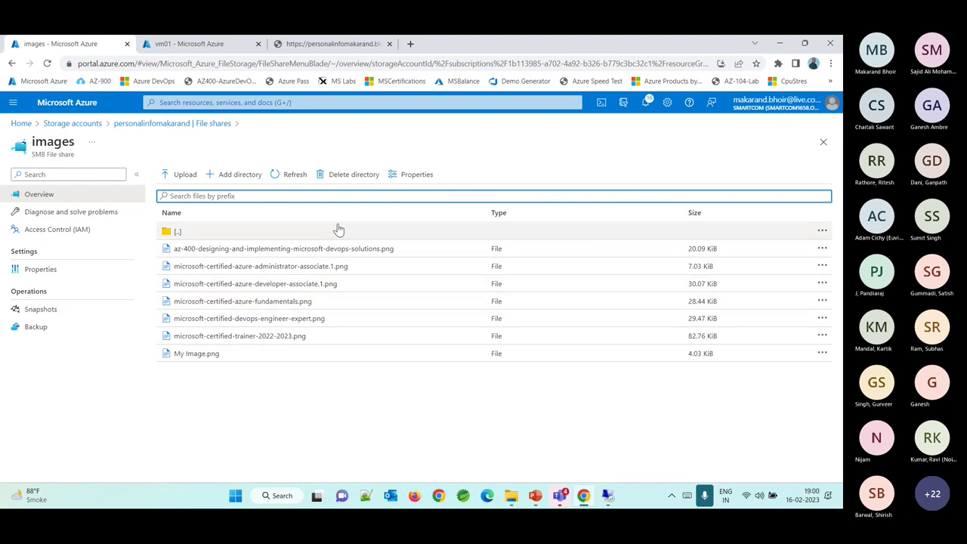
Close the blob error tab, then the Images Explorer and PowerShell windows inside vm01.
click(354, 43)
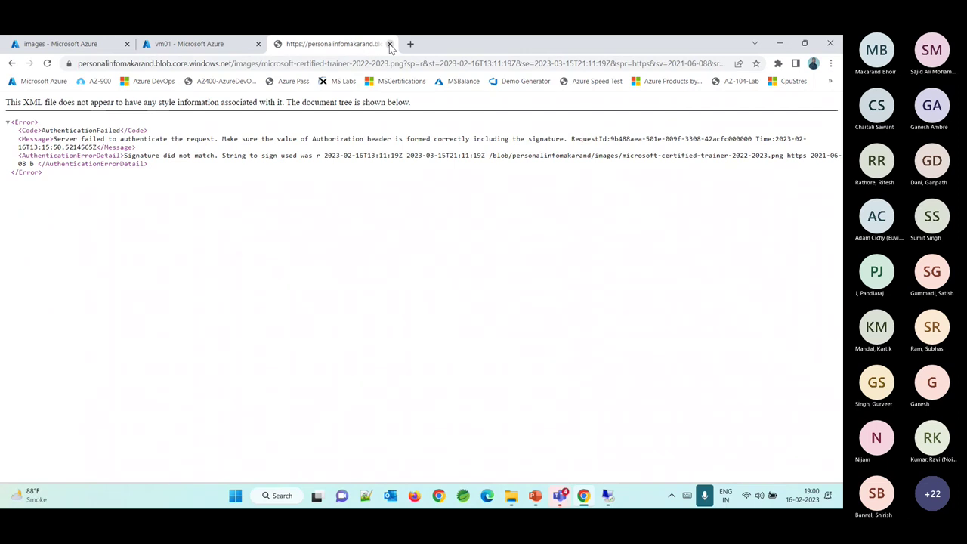
click(389, 44)
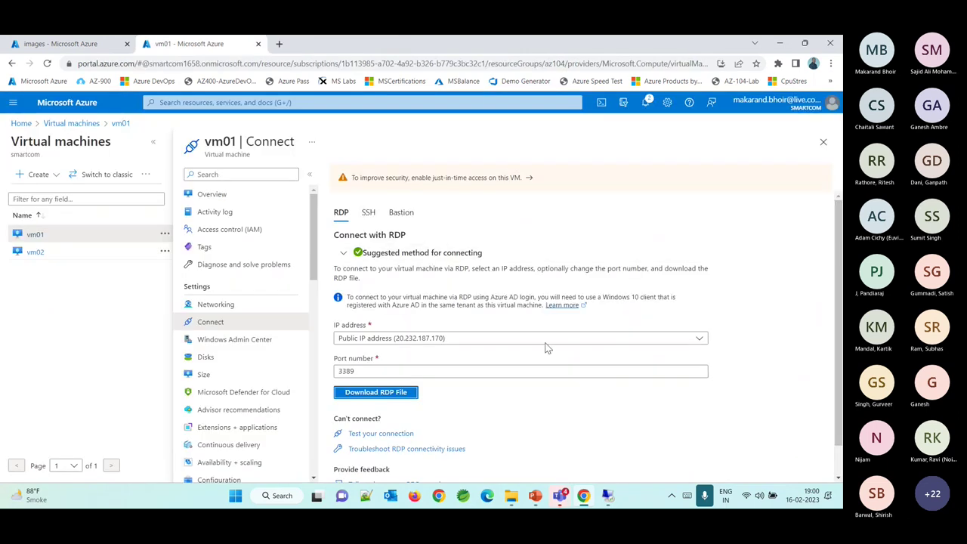
mouse_move(539, 500)
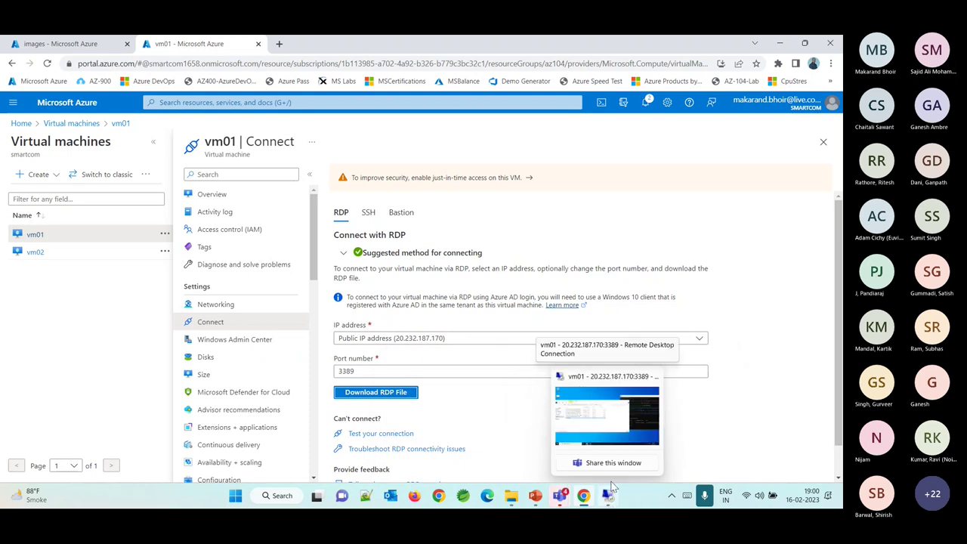
click(609, 498)
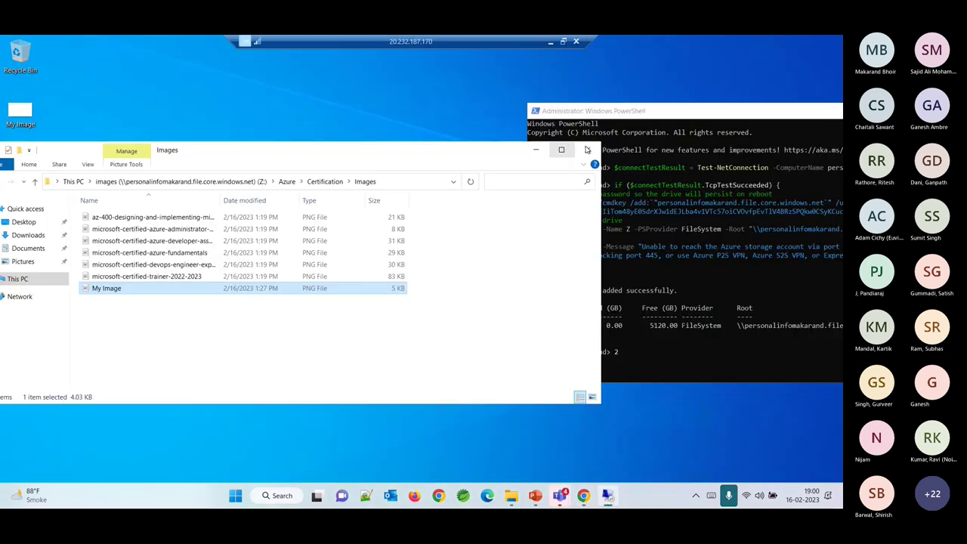
click(587, 149)
drag(589, 111, 392, 138)
drag(781, 129, 811, 123)
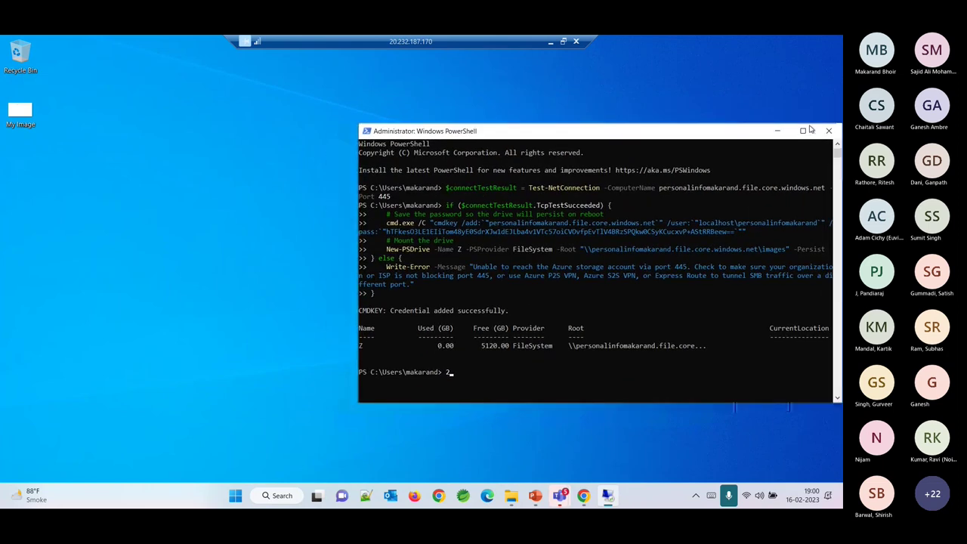
click(829, 130)
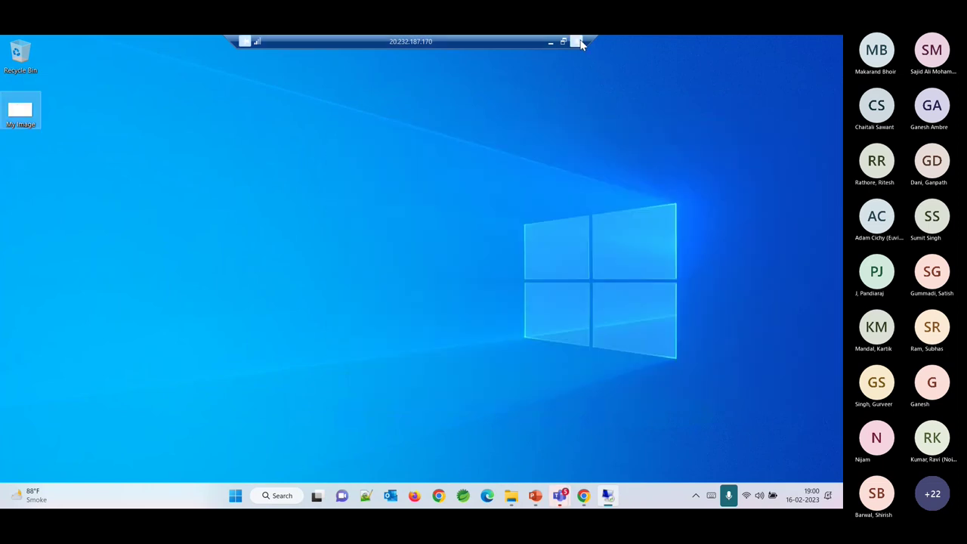
Disconnect the vm01 remote session, return to the portal Home, and bring PowerPoint forward.
click(578, 42)
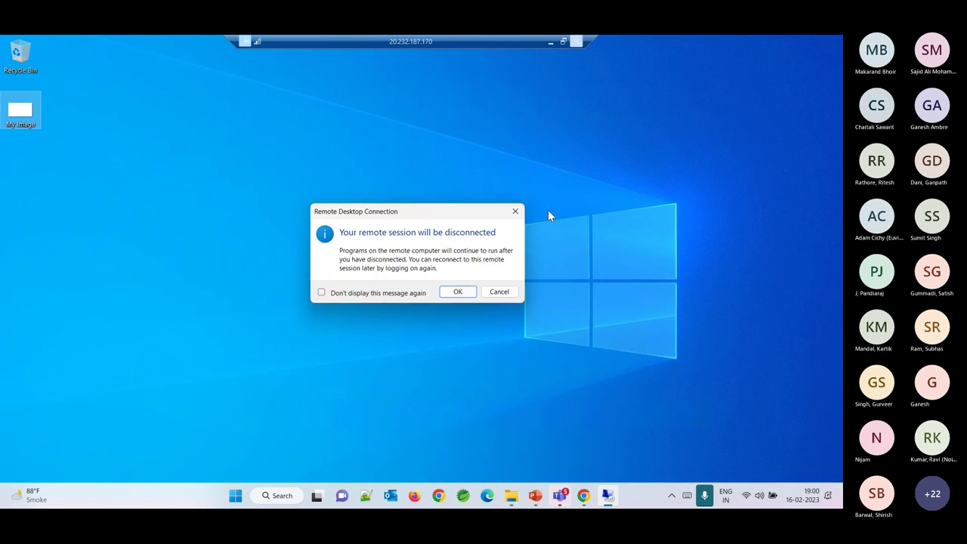
click(458, 292)
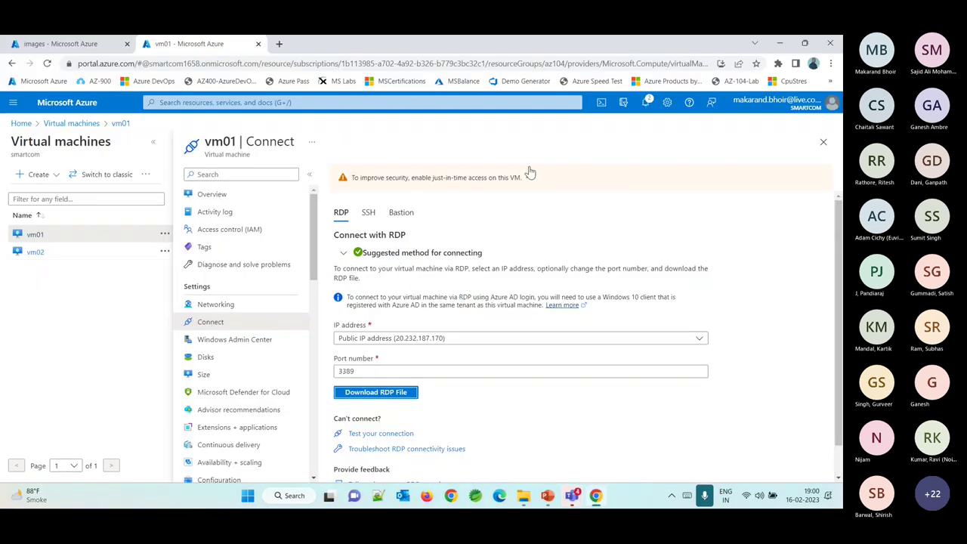
click(823, 143)
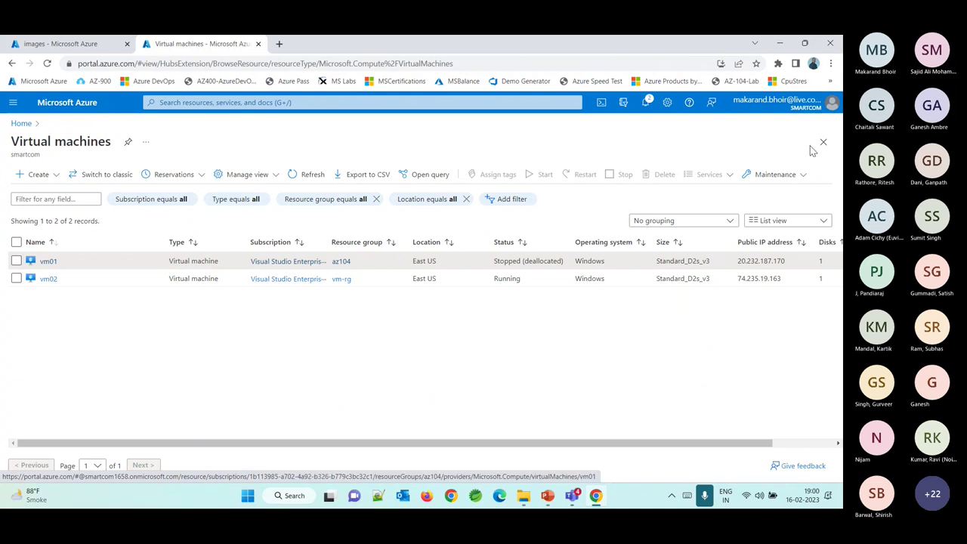
click(57, 106)
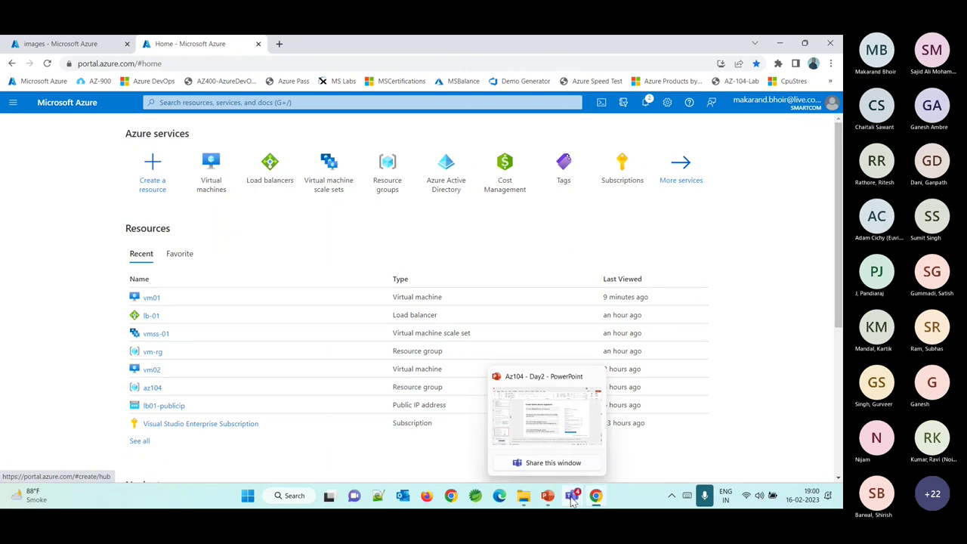
click(556, 423)
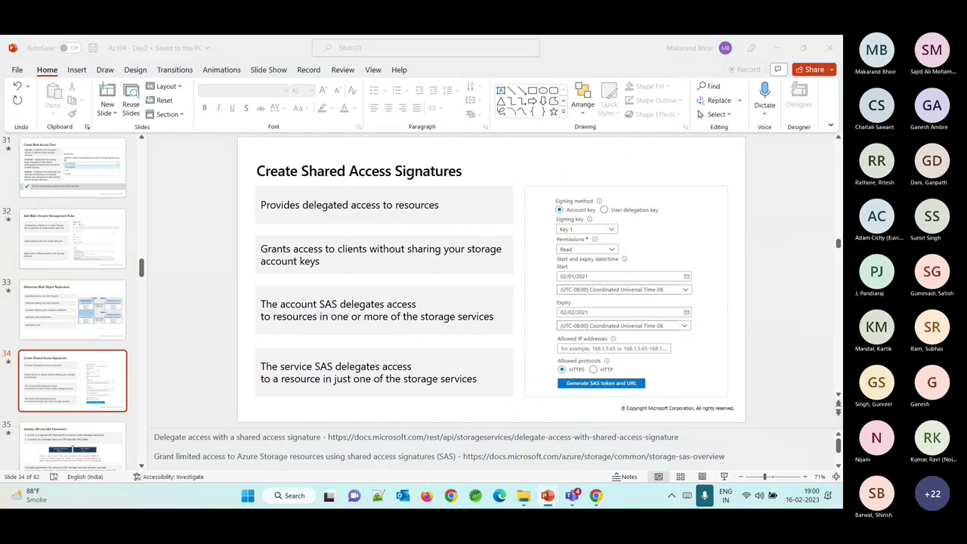
Start the slide show and step from the Azure Administration Networking slide to IP Address.
key(shift+F5)
key(Left)
key(Left)
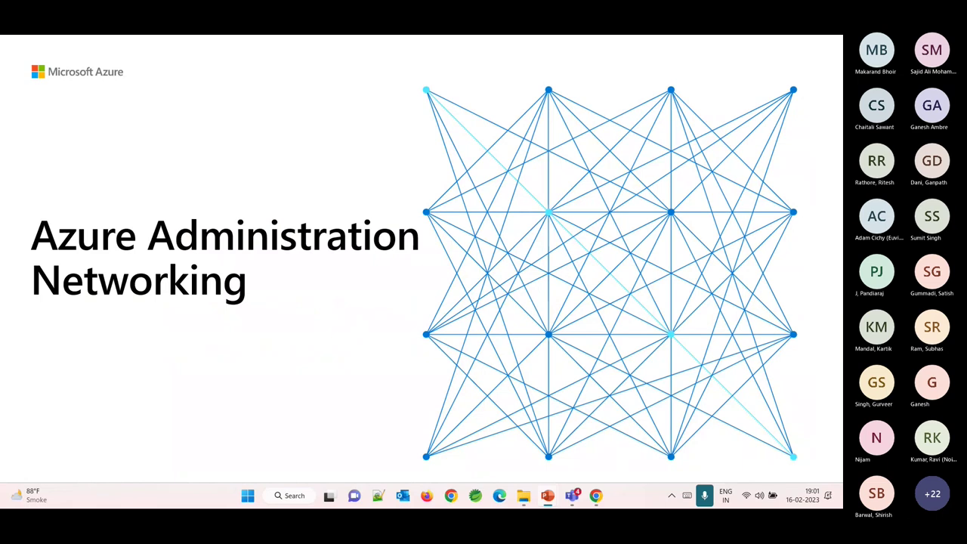
key(Right)
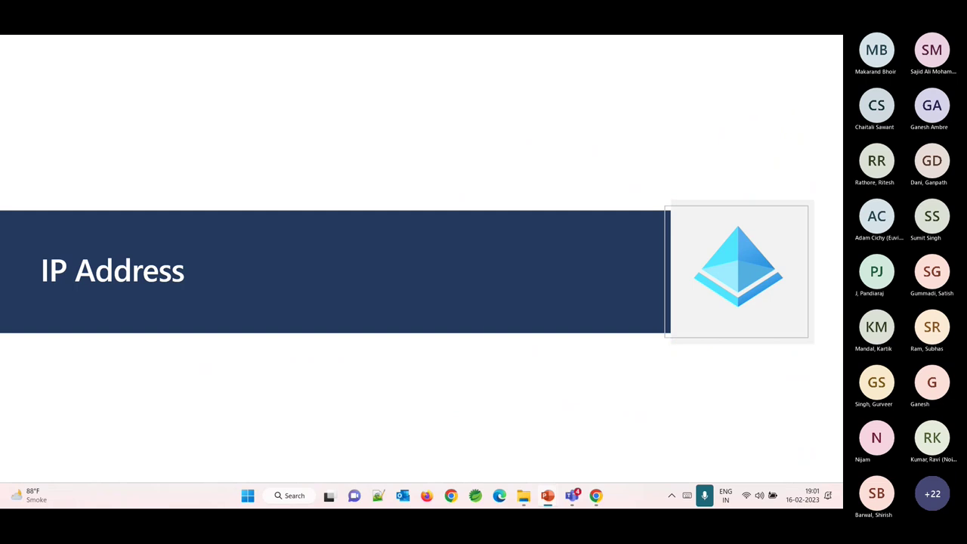
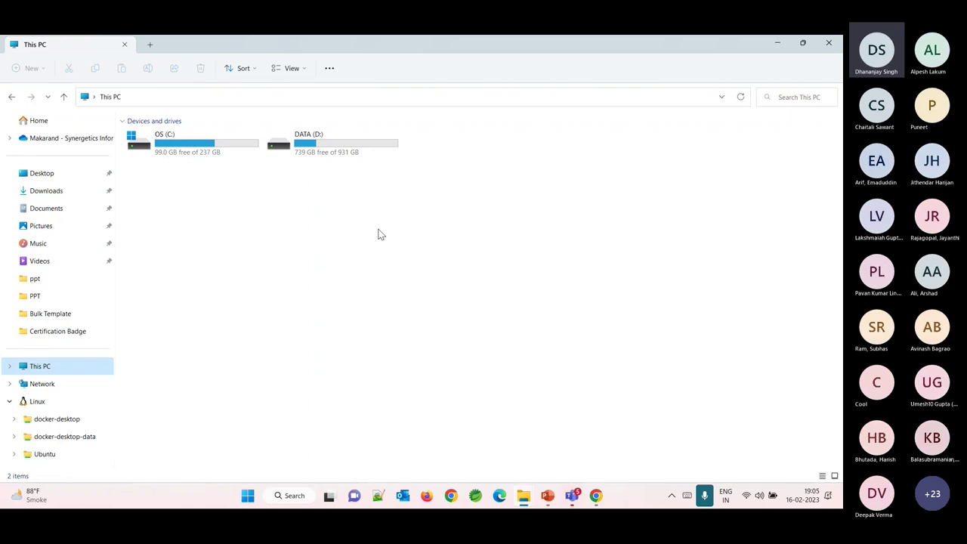
Restore the Azure portal home page, with recent resources vm01, lb-01 and vmss-01, over This PC.
mouse_move(596, 500)
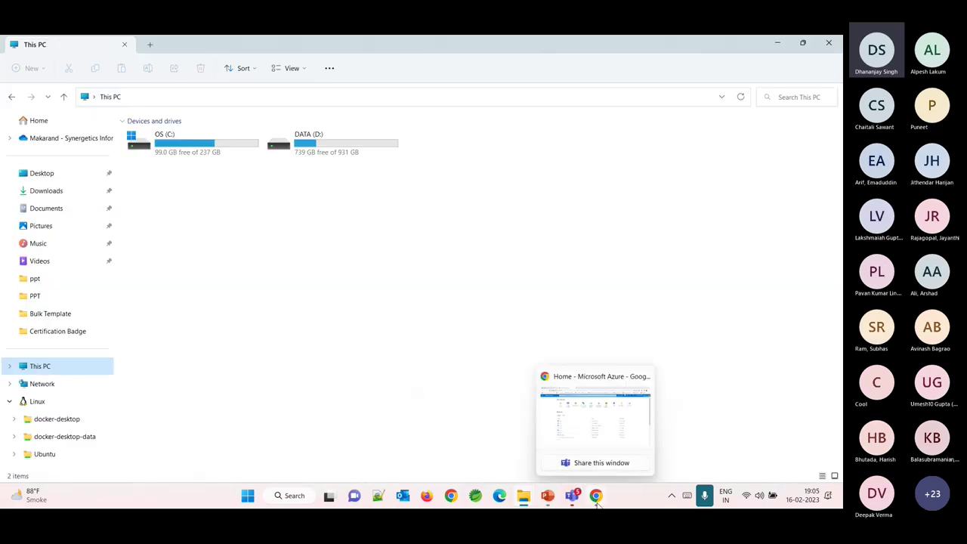
click(600, 432)
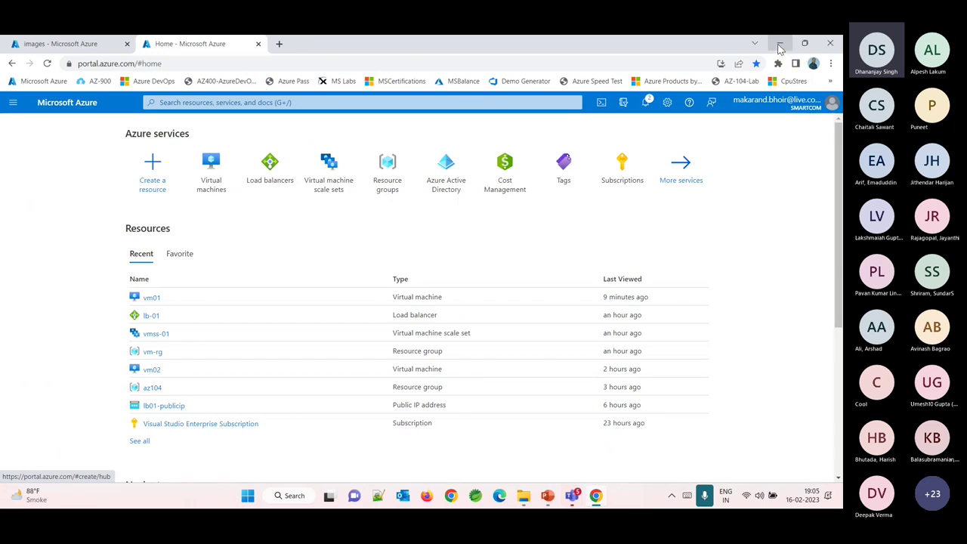
click(780, 48)
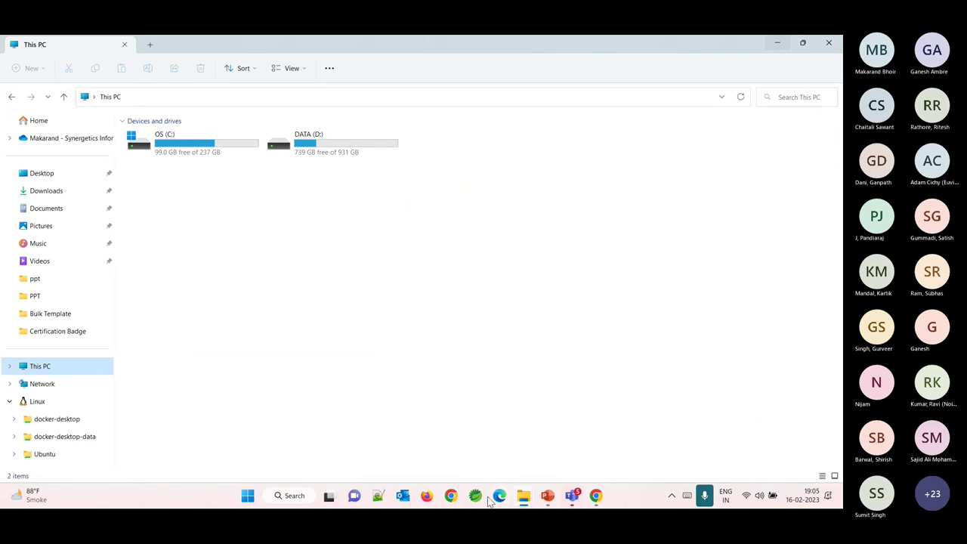
mouse_move(596, 498)
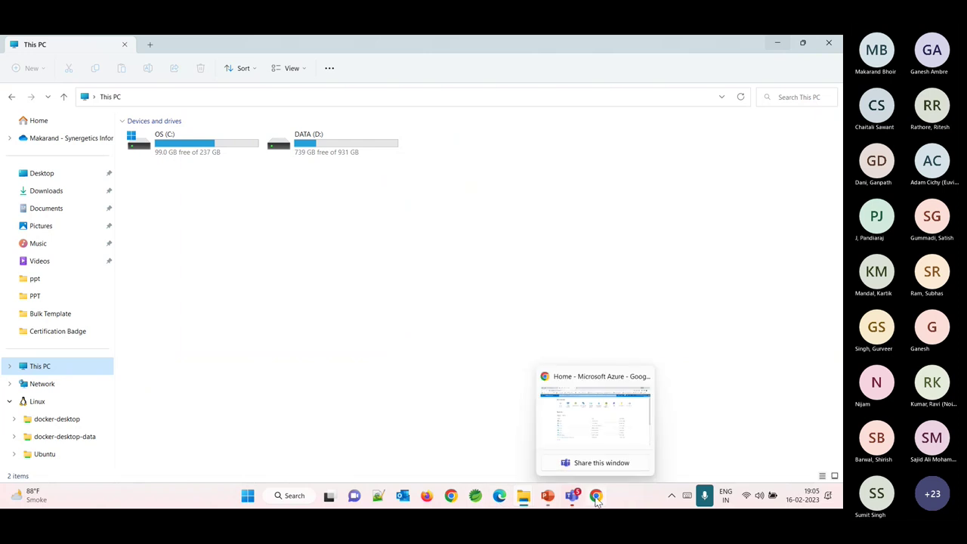
mouse_move(603, 433)
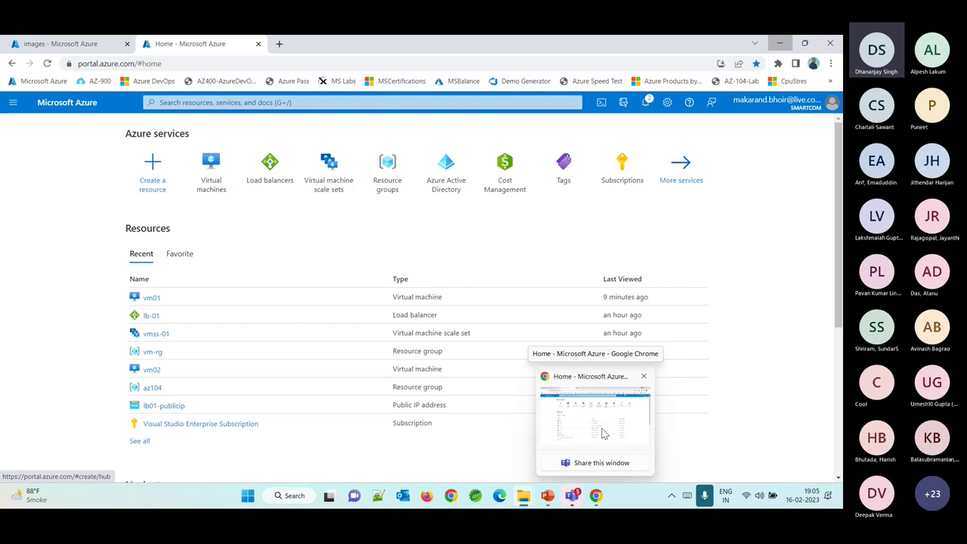
click(603, 433)
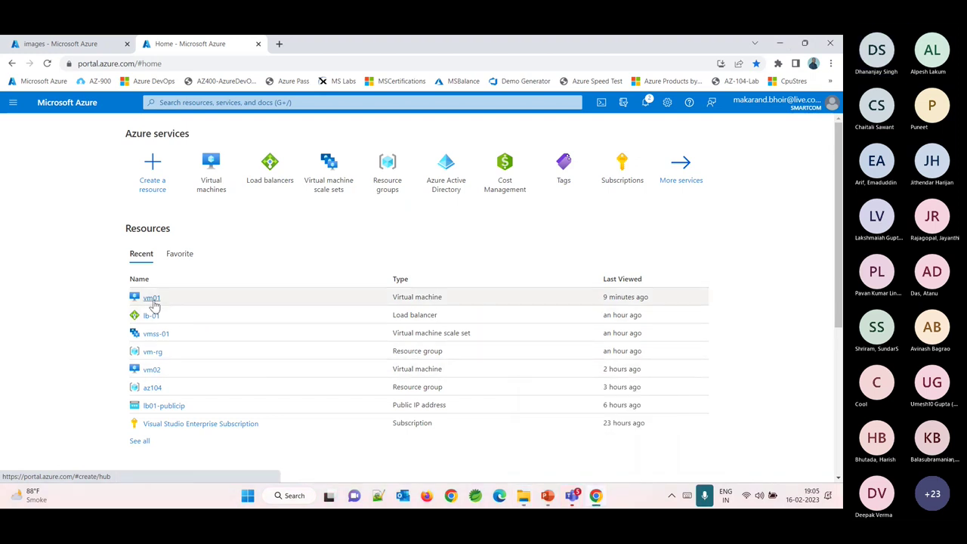
Open vm01 from Recent resources and scroll through its Overview properties, networking, size and disks.
mouse_move(153, 303)
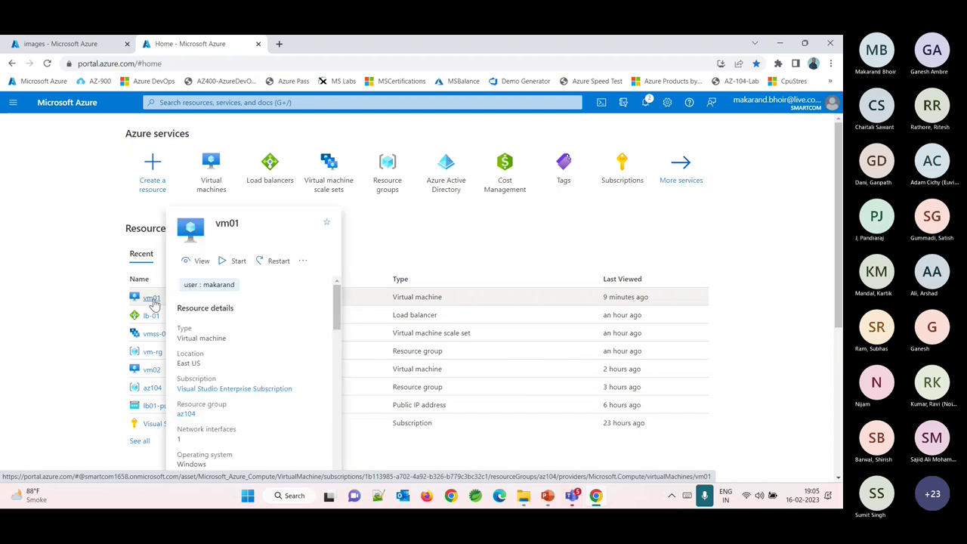
click(151, 299)
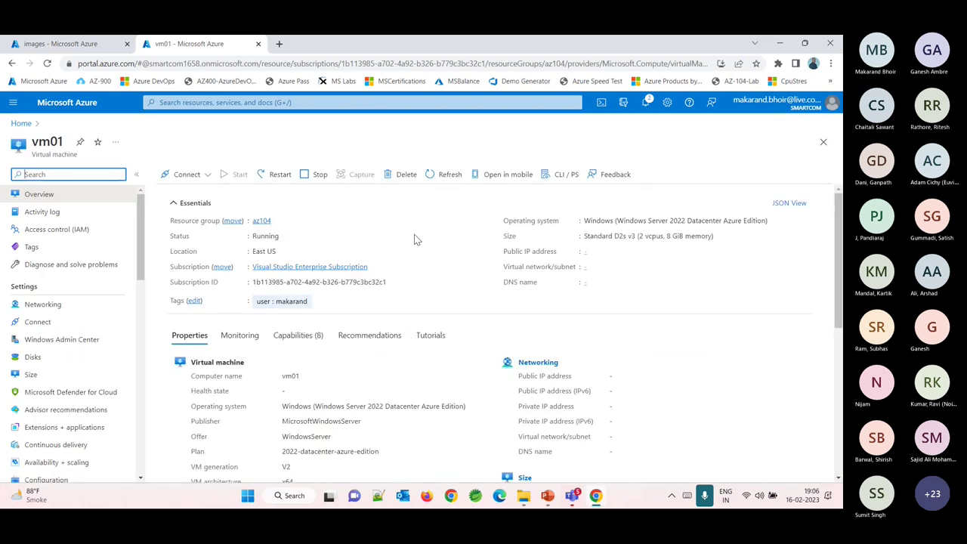
scroll(464, 295, down, 2)
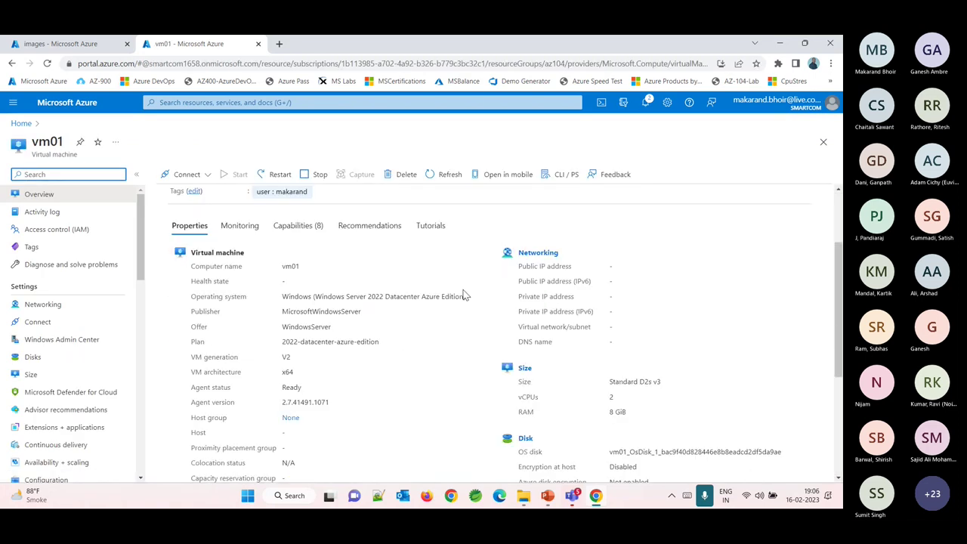
scroll(462, 295, down, 4)
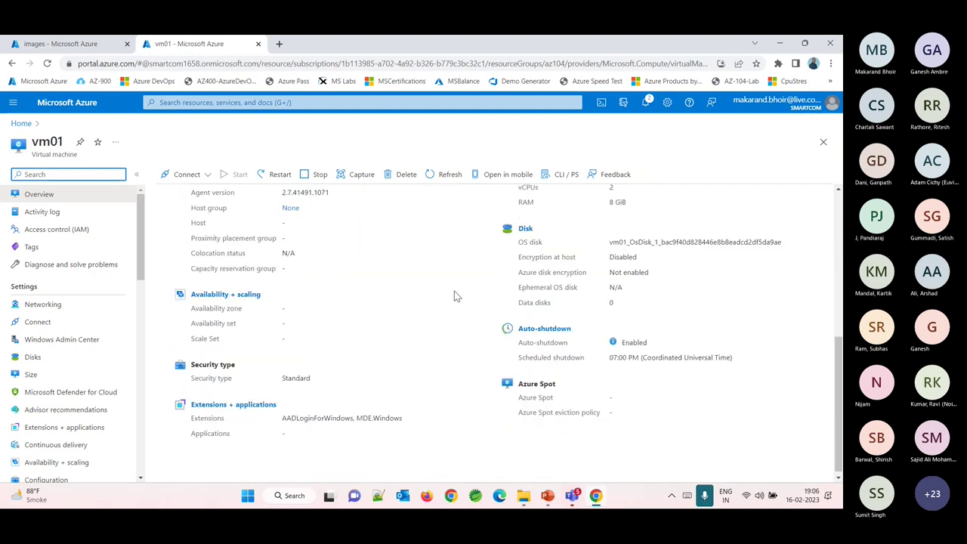
scroll(454, 294, up, 5)
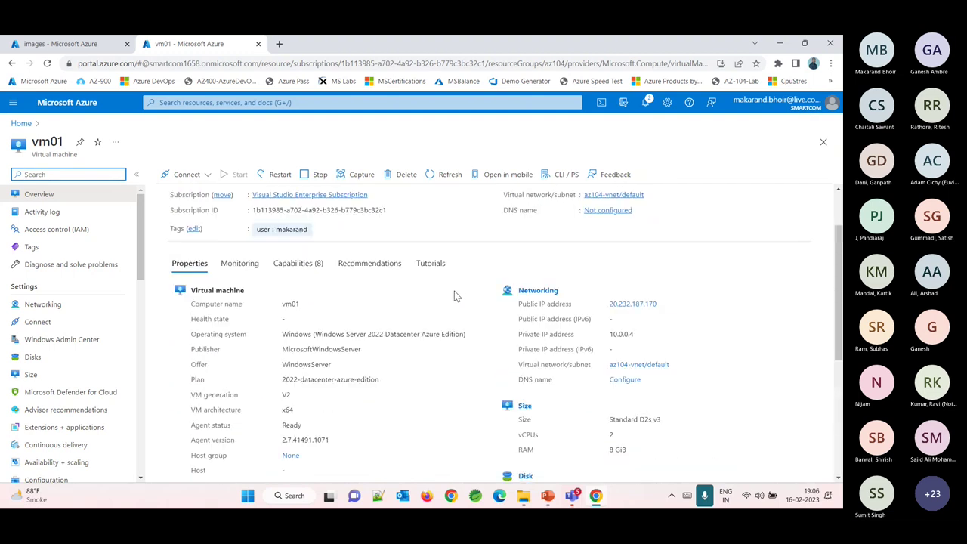
scroll(453, 295, up, 1)
Add inbound rule AllowAnyFTPInbound for FTP port 21 at priority 310, then refresh the rules list.
click(83, 306)
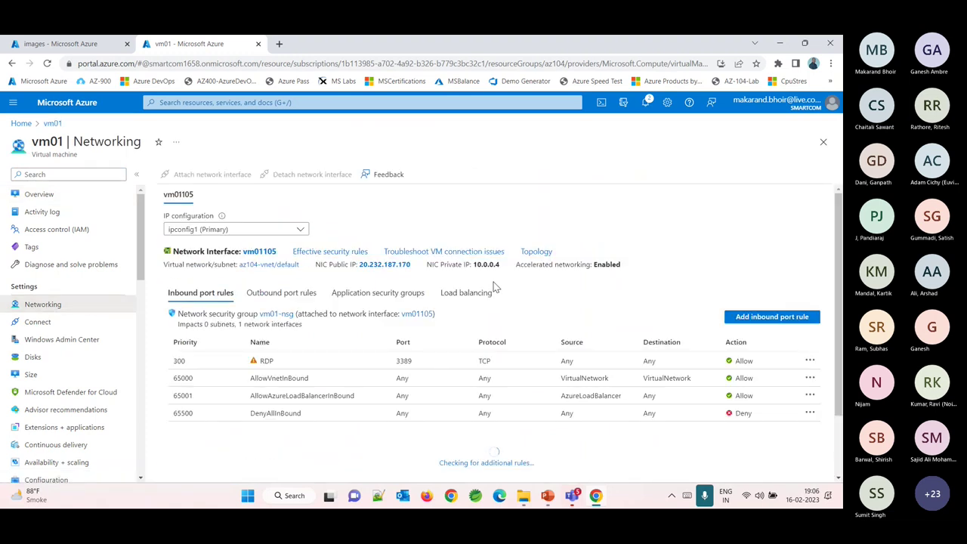
click(756, 321)
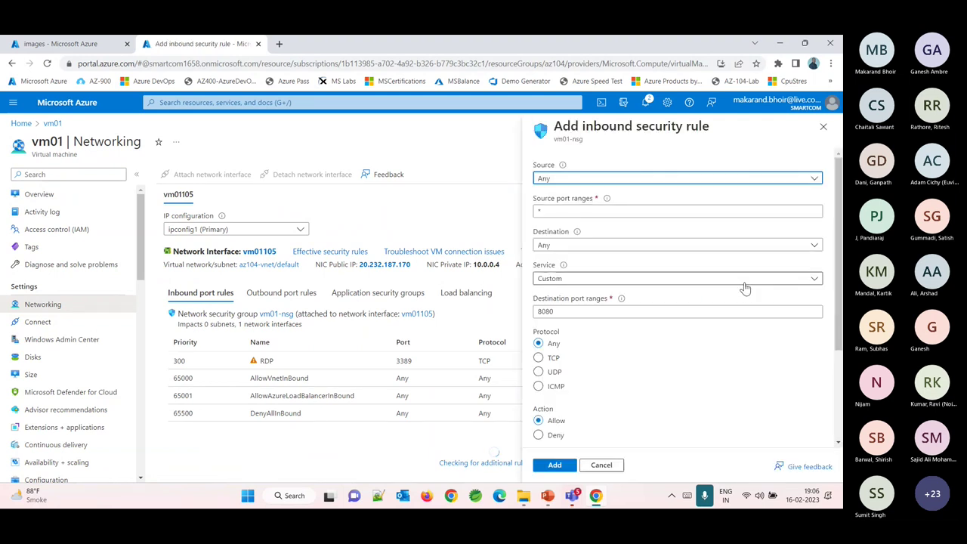
click(604, 279)
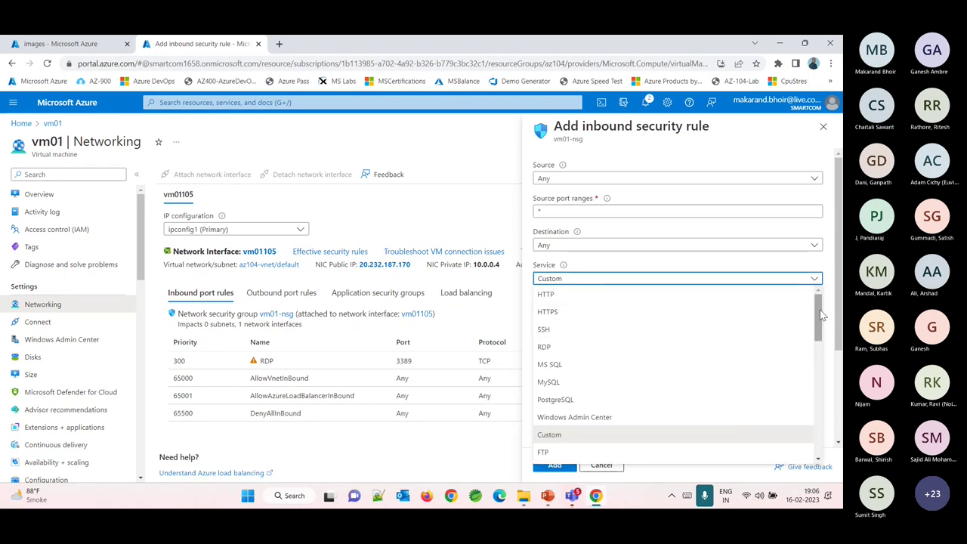
drag(818, 317, 821, 321)
scroll(822, 321, down, 3)
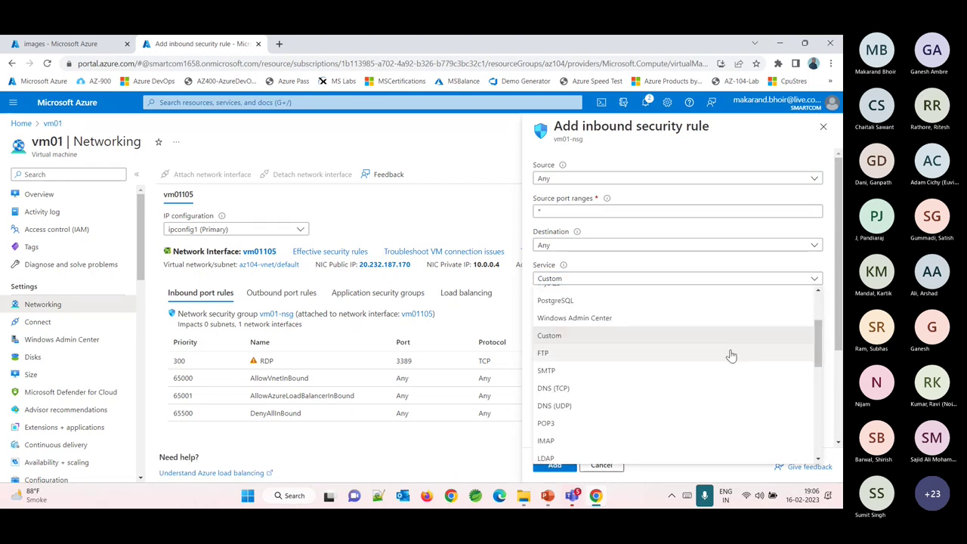
click(587, 355)
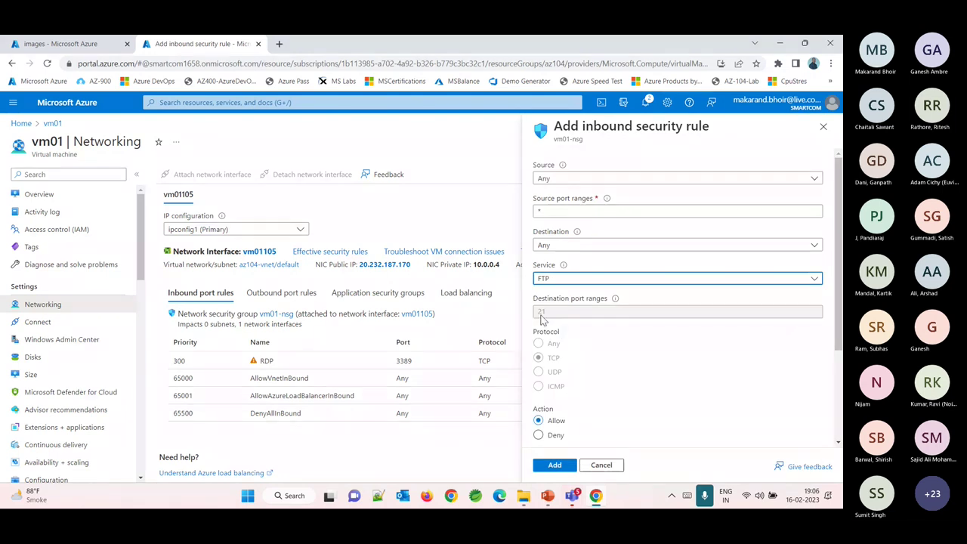
scroll(792, 319, down, 3)
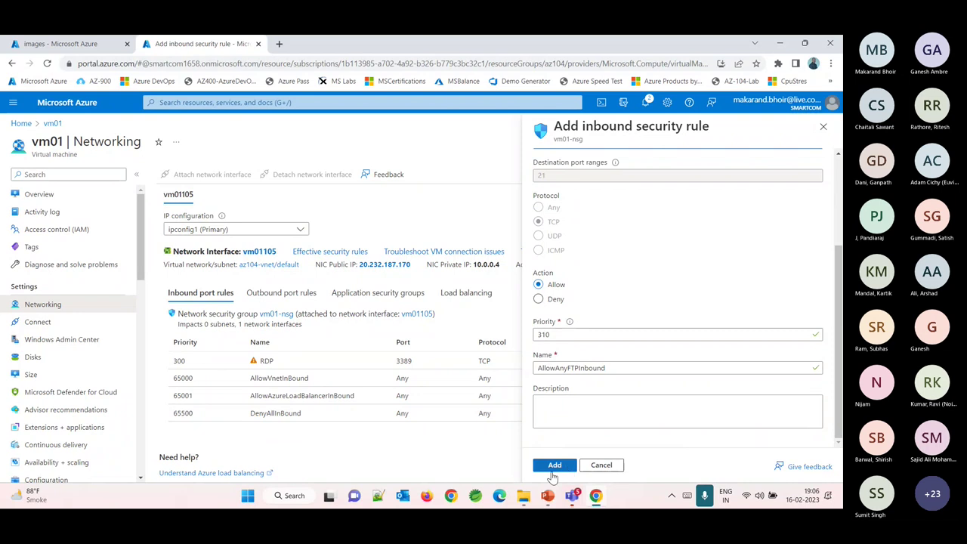
click(552, 468)
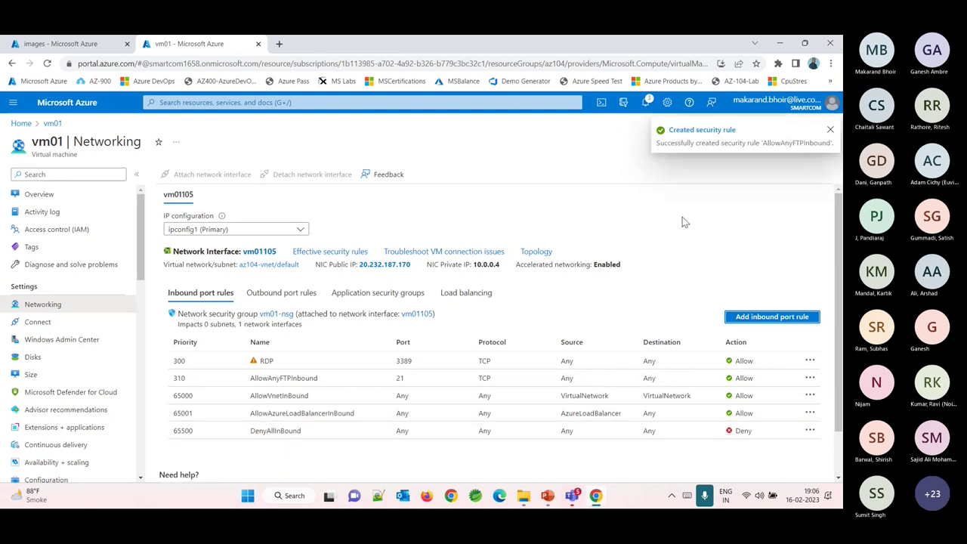
click(49, 64)
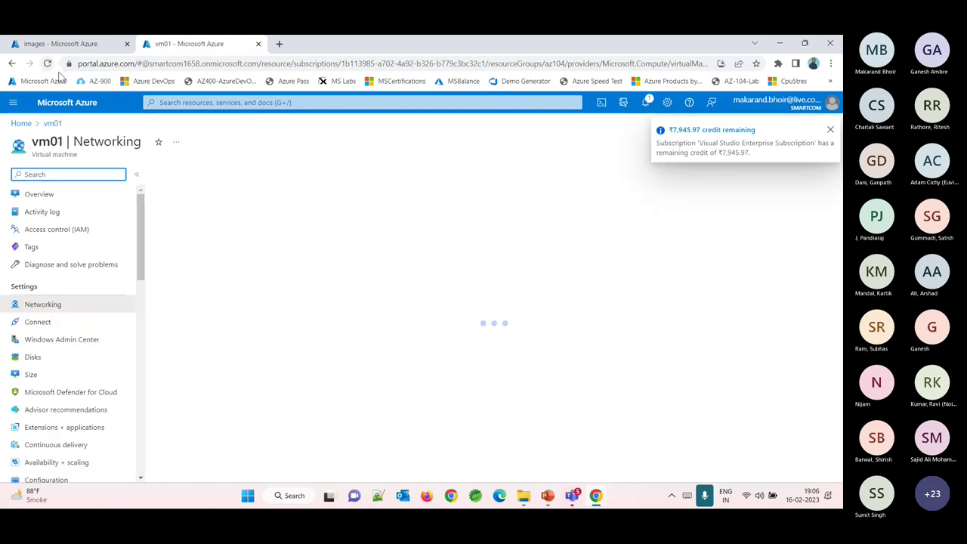
click(831, 132)
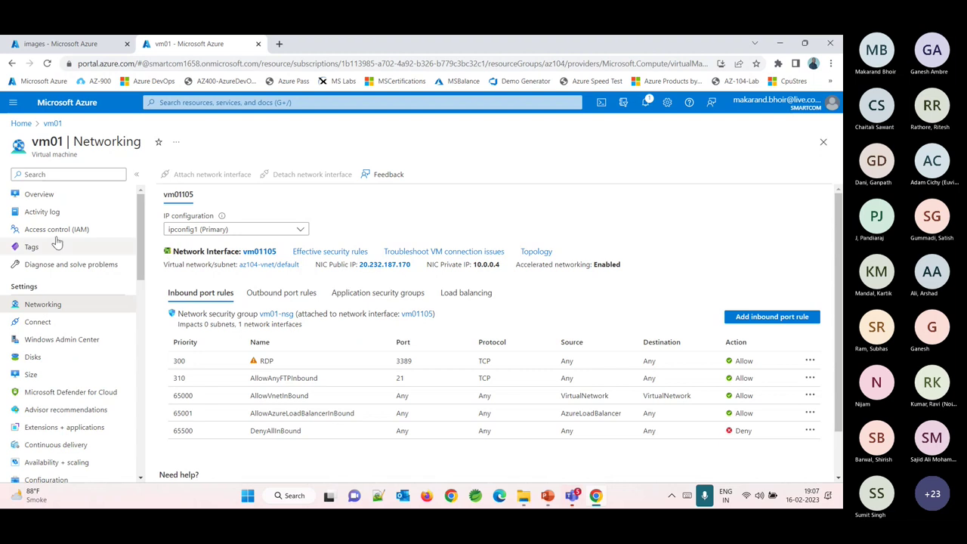
Copy vm01's public IP 20.232.187.170 and paste it into the Run box after \\.
click(41, 193)
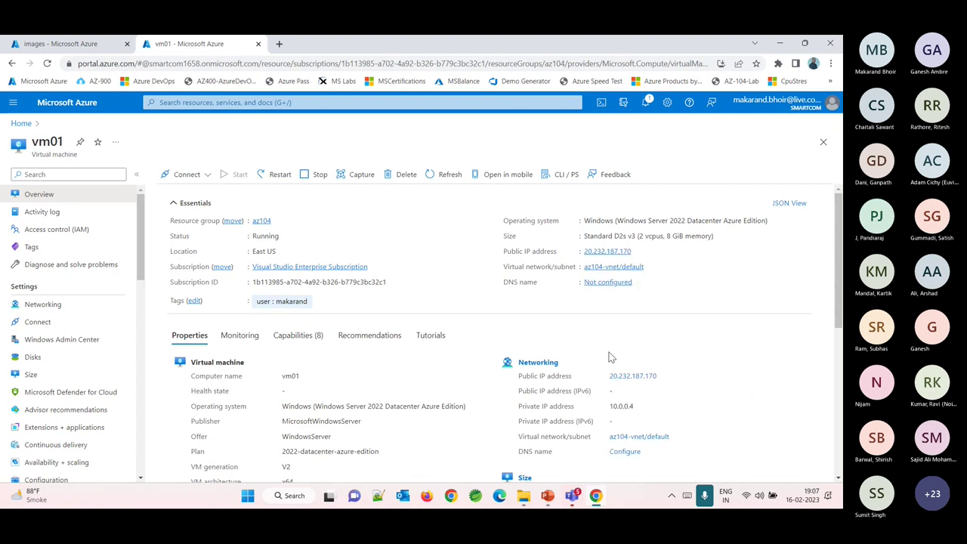
click(637, 252)
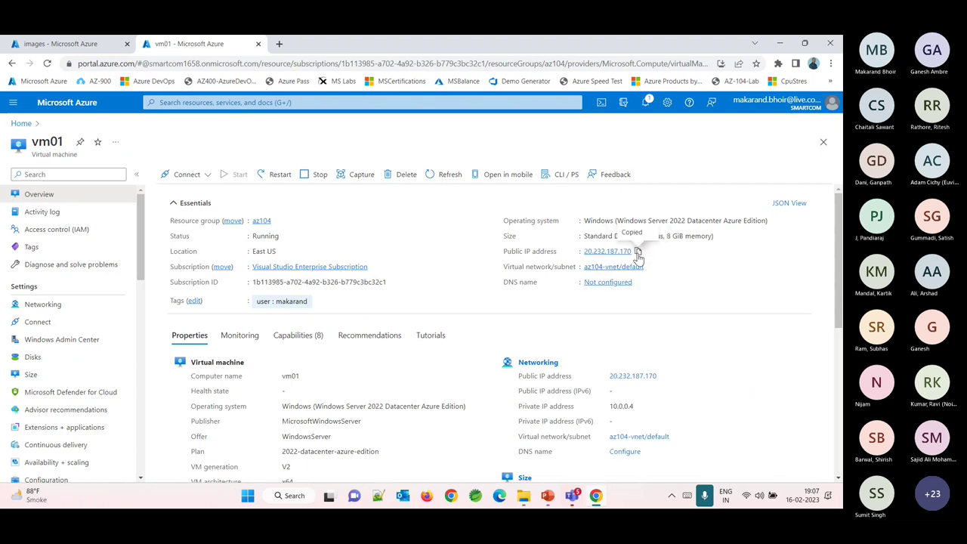
key(super+r)
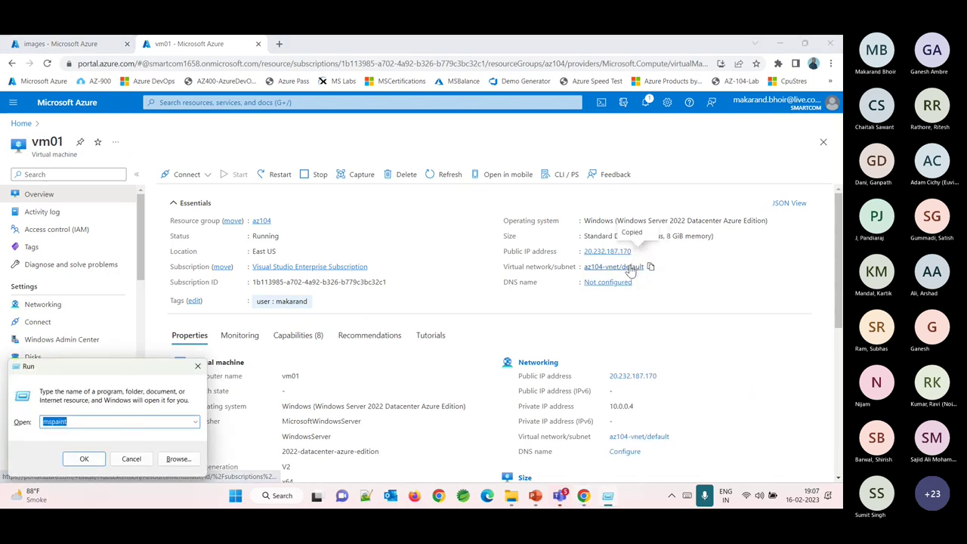
text(\\)
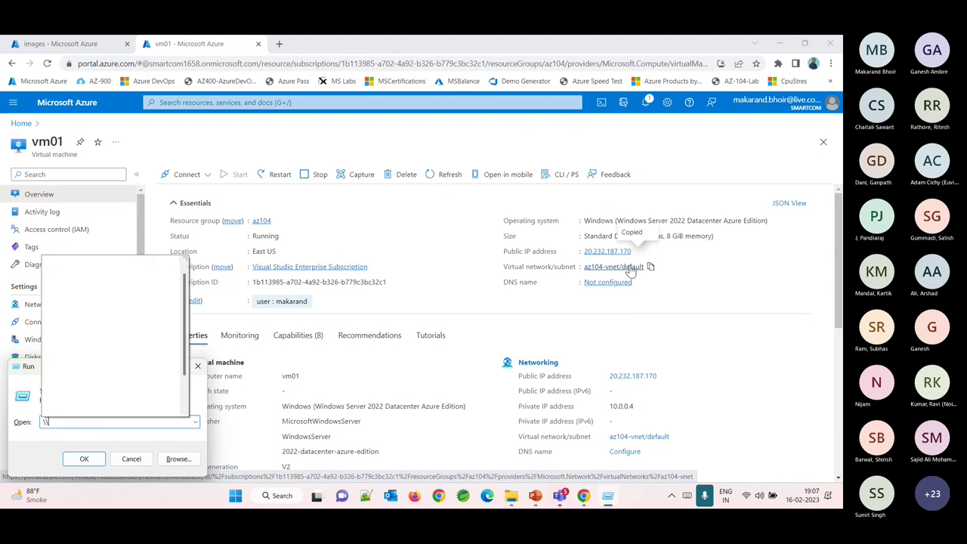
key(ctrl+v)
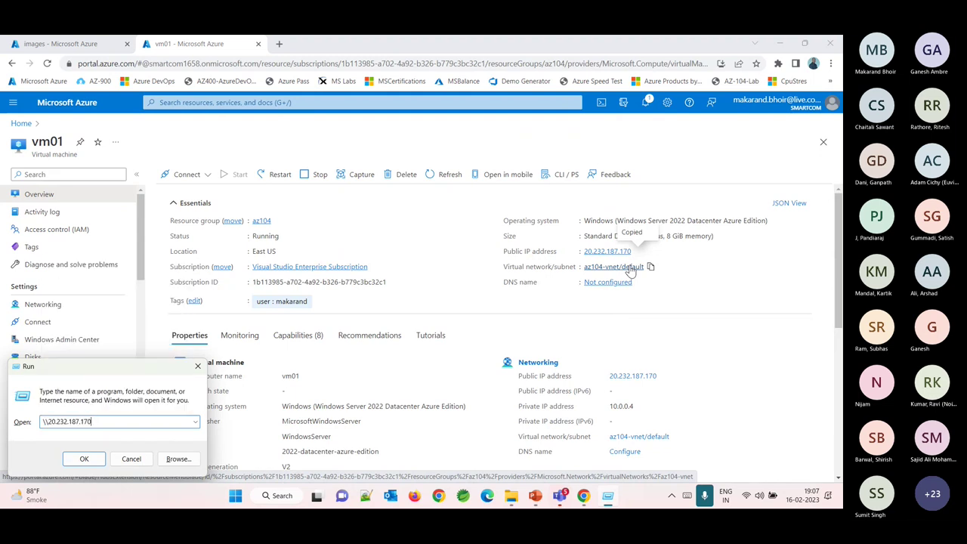
Finish the share path with \$C and run it from the Run dialog.
text(\)
text(C)
key(BackSpace)
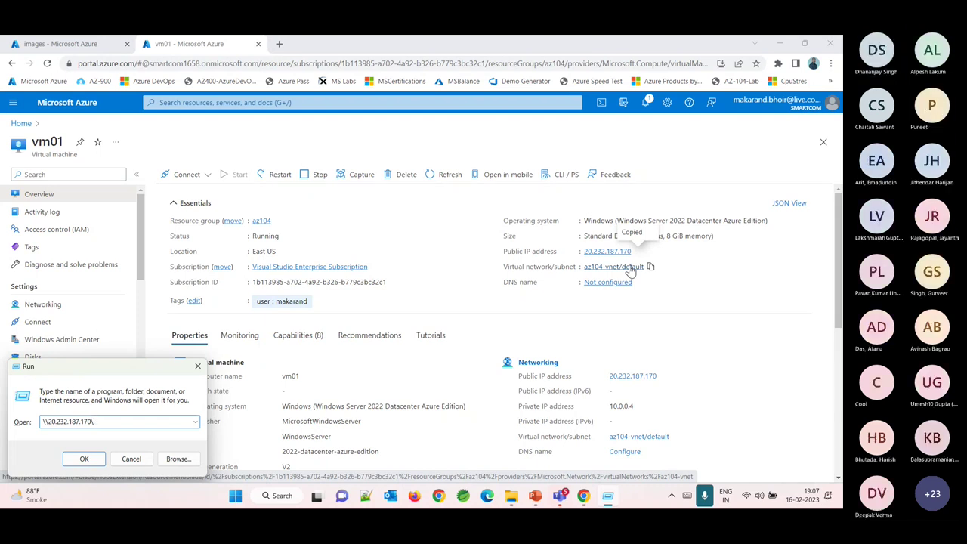
text($C)
key(Return)
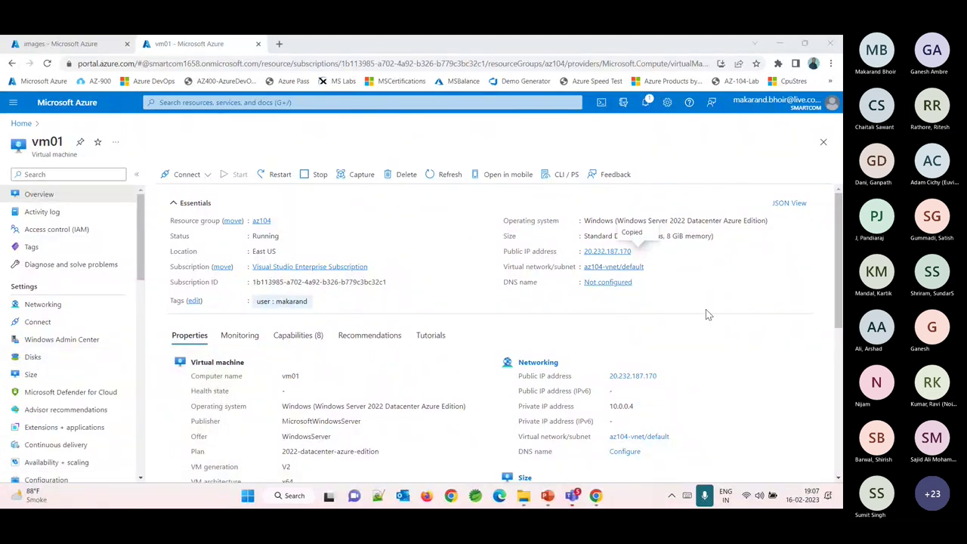
mouse_move(565, 505)
mouse_move(524, 508)
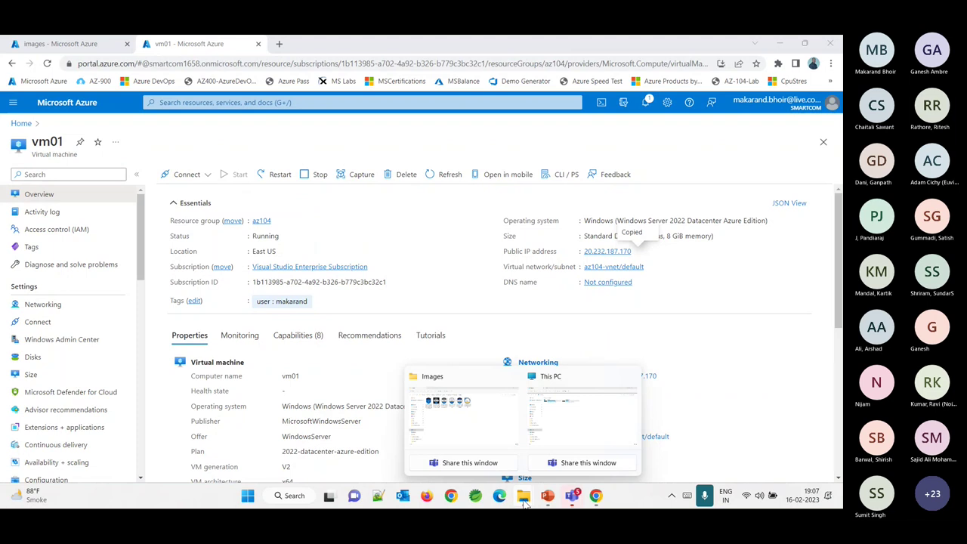
Launch the vm01 Remote Desktop file from Downloads and connect despite the unknown publisher warning.
click(578, 427)
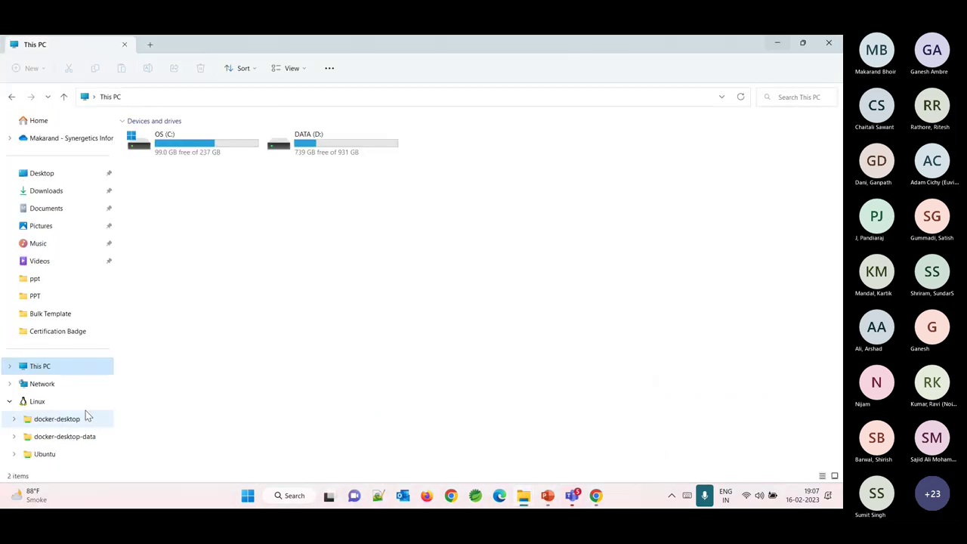
click(47, 192)
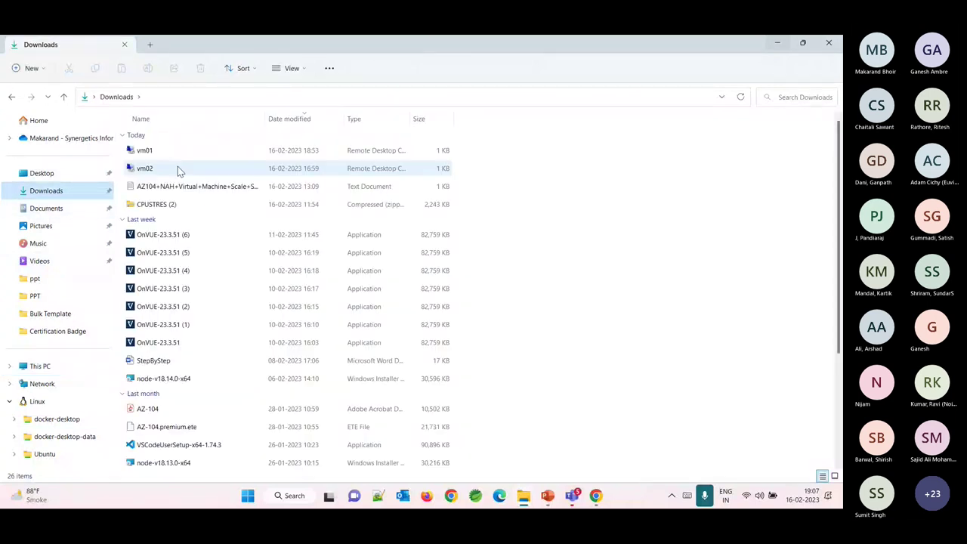
double_click(160, 150)
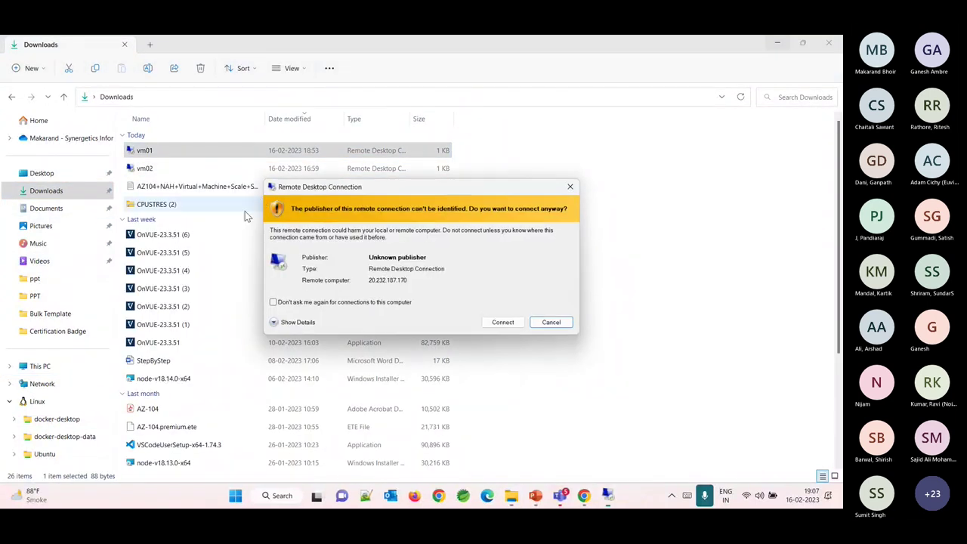
click(513, 324)
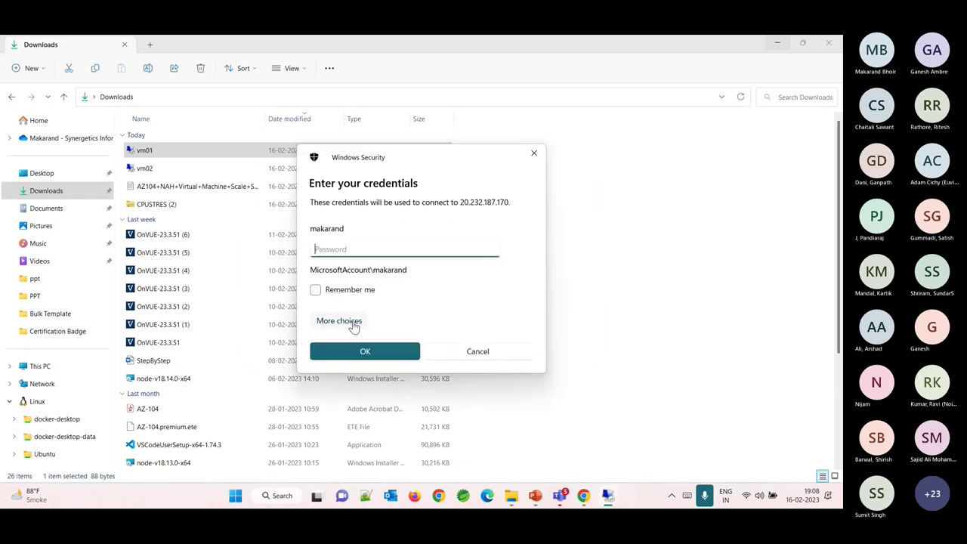
Sign in with a different account using the VM's username and password, accepting the certificate.
click(353, 327)
click(380, 386)
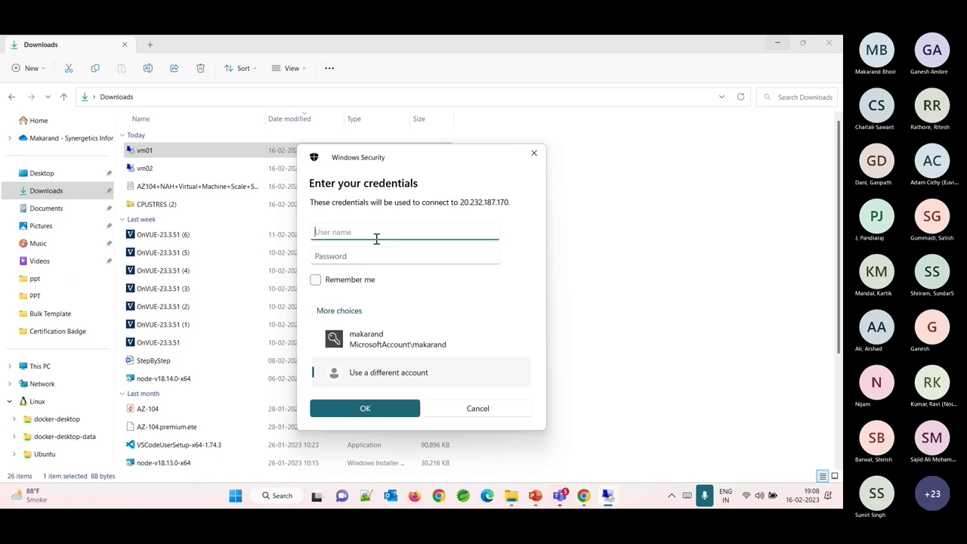
text(makarand)
key(Tab)
text(••••)
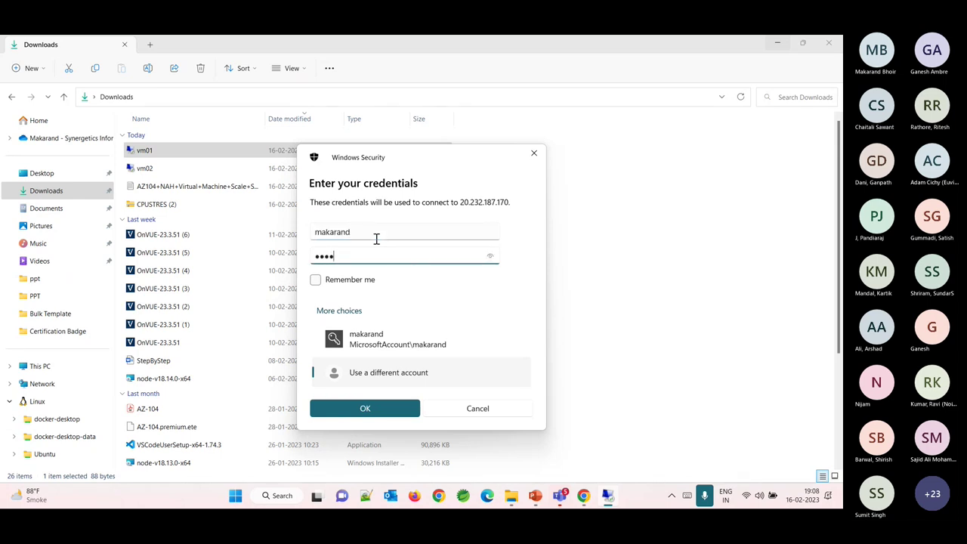
text(••)
text(****)
key(Return)
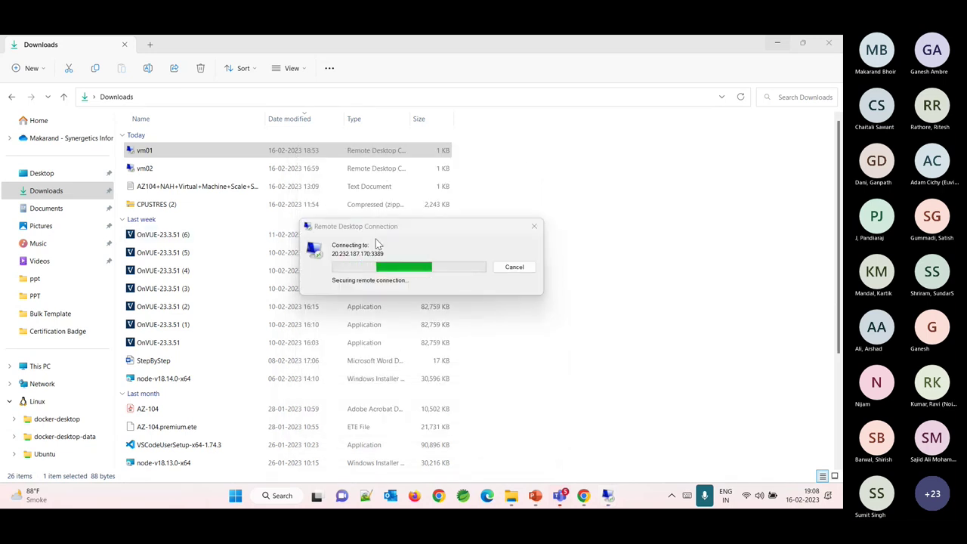
click(464, 351)
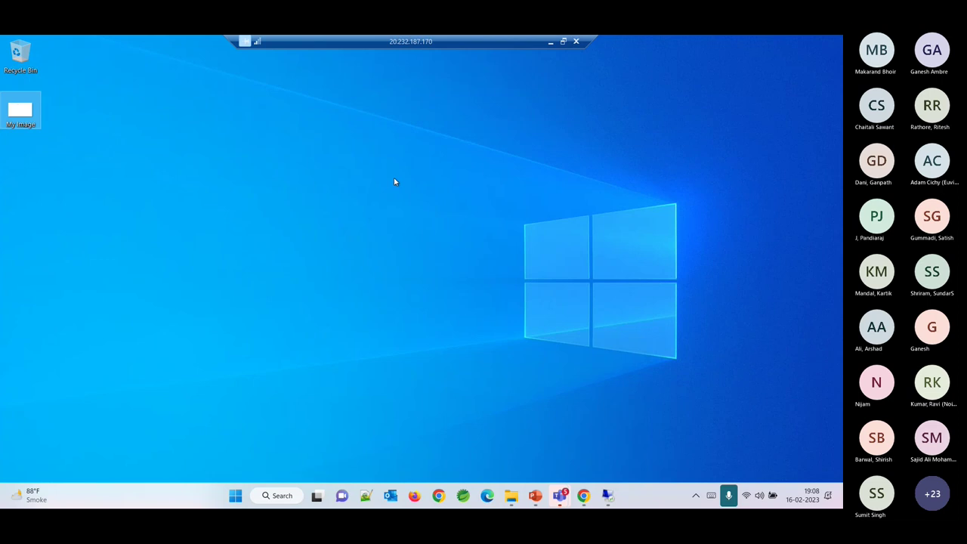
Show vm01's This PC drives in File Explorer, then minimise the Remote Desktop session.
key(super+e)
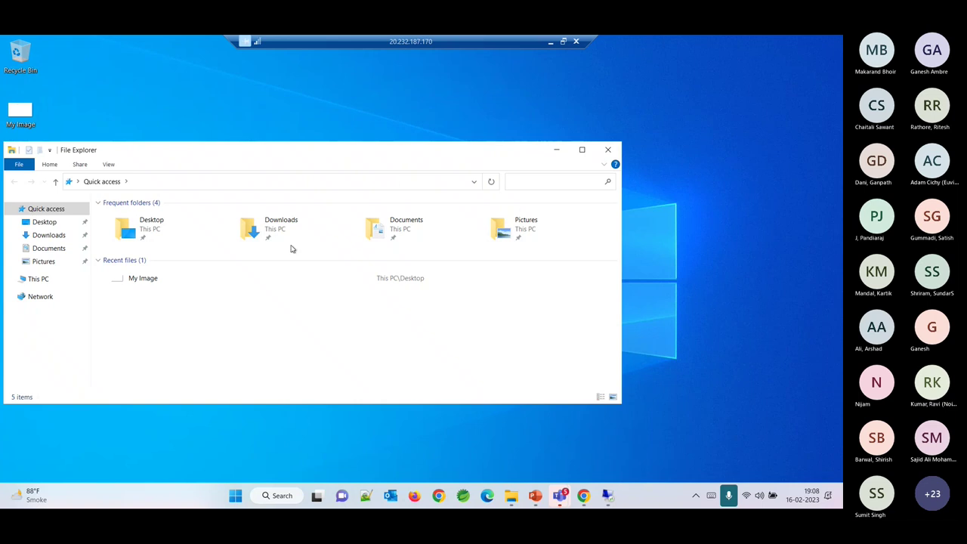
click(37, 281)
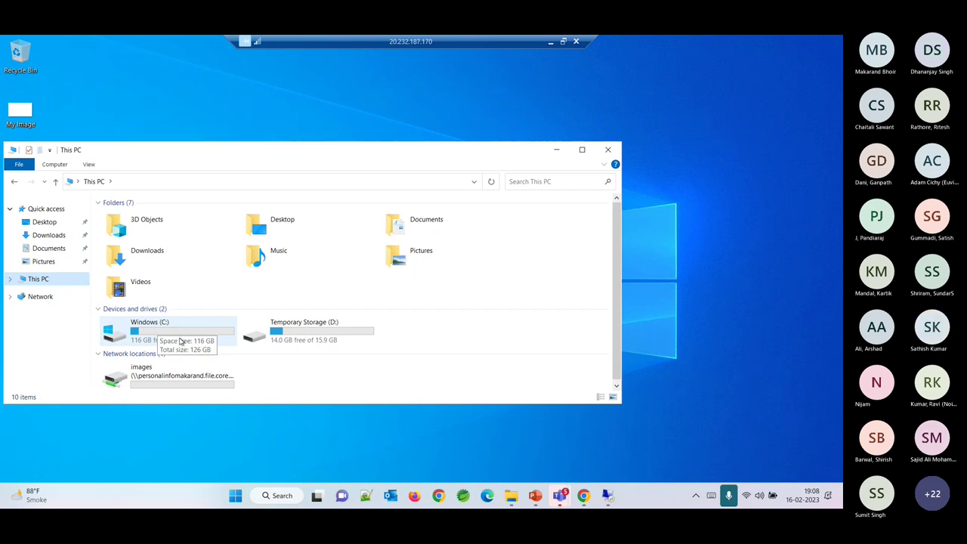
click(551, 42)
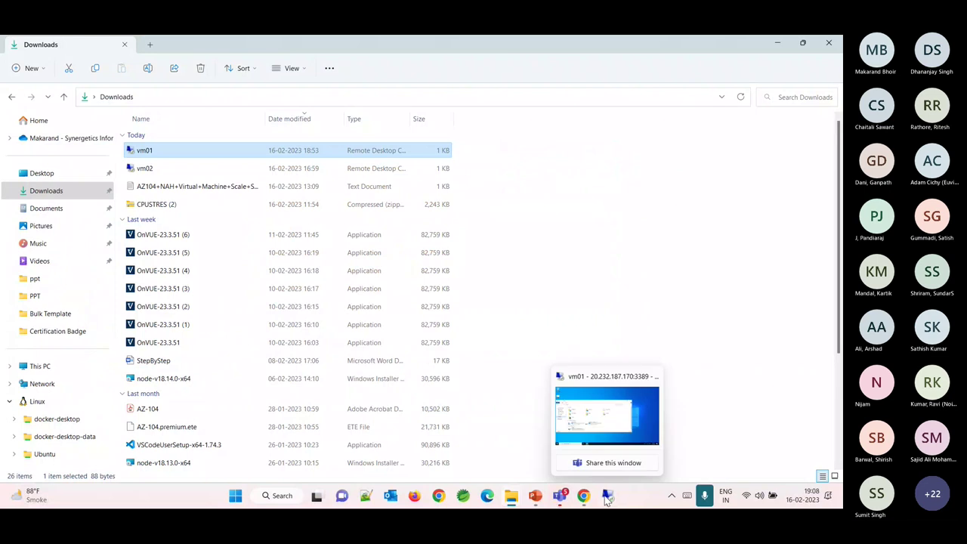
Dismiss the Run prompt and return to the vm01 session showing drives C:, D: and 'images'.
mouse_move(542, 502)
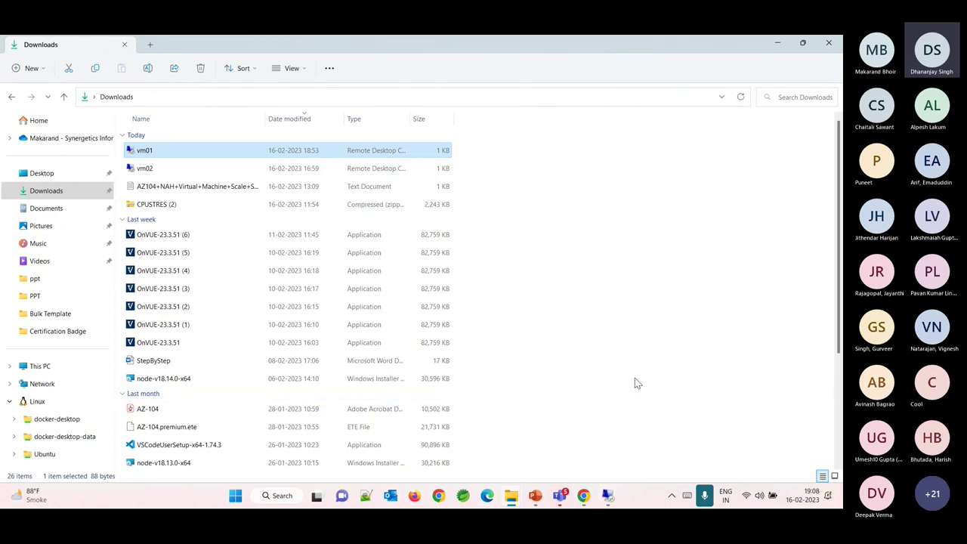
key(super+r)
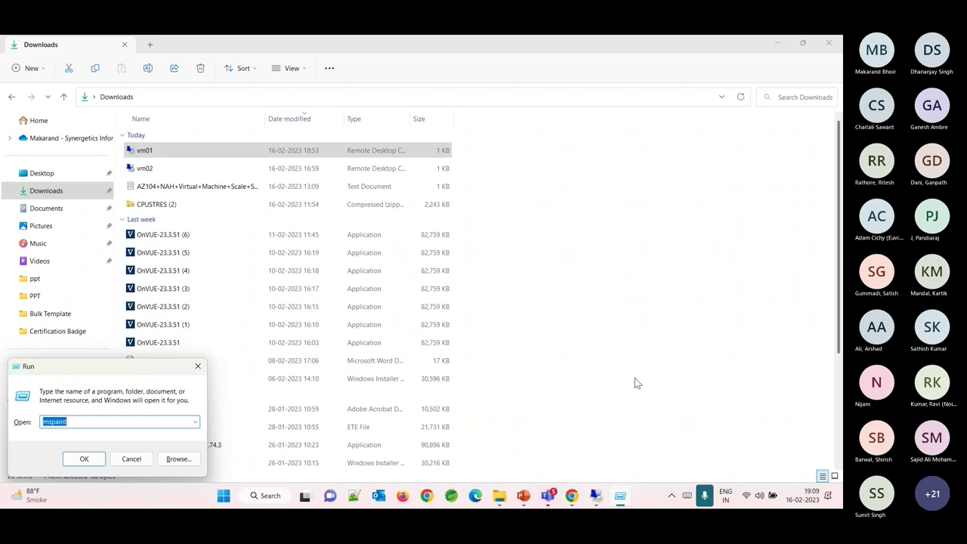
key(Return)
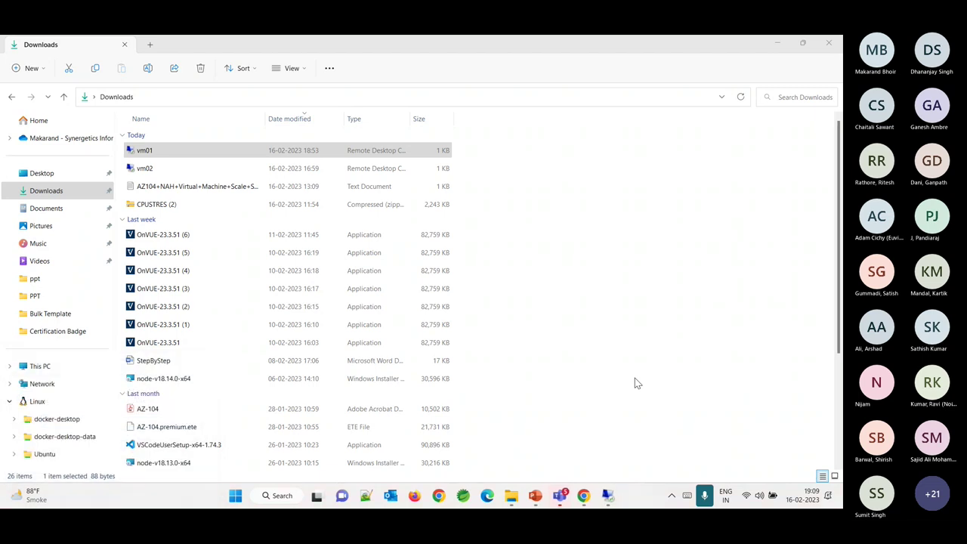
mouse_move(609, 495)
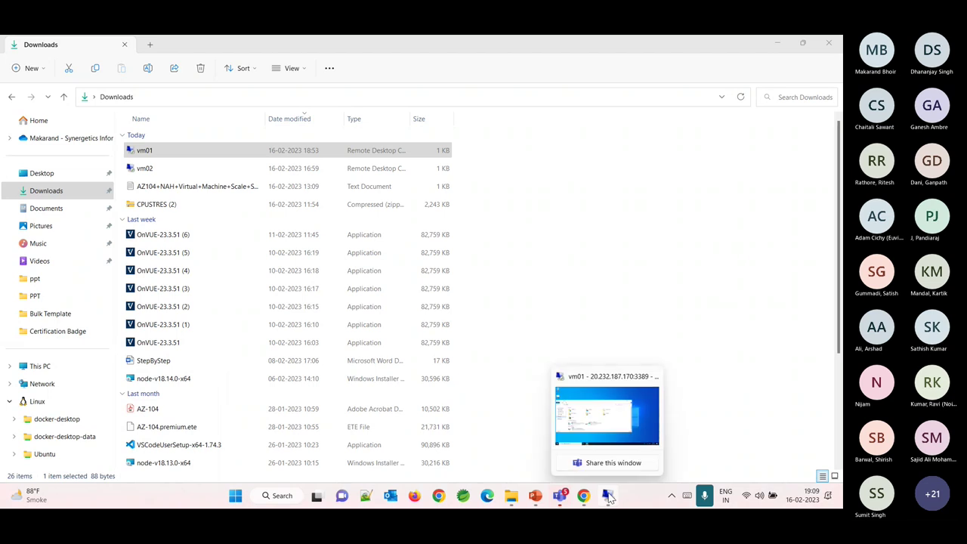
click(628, 429)
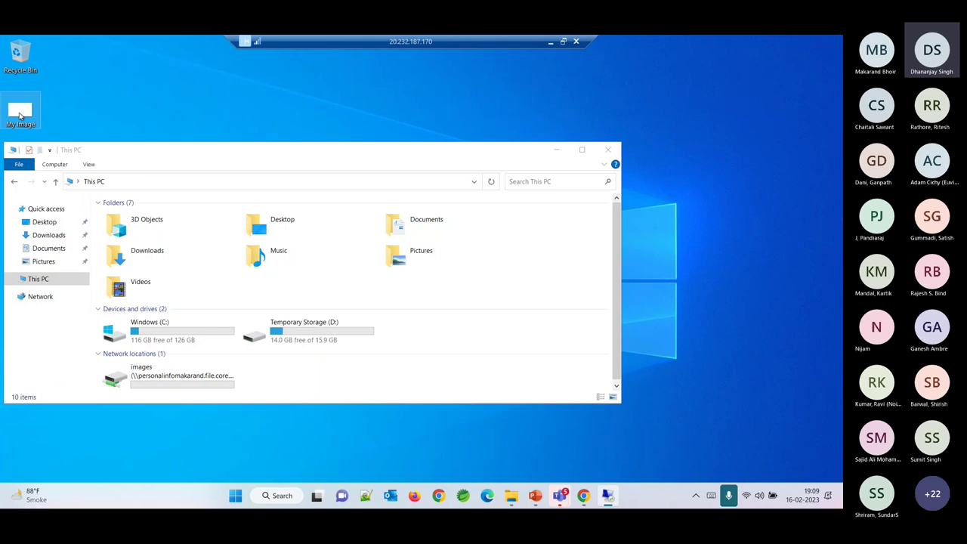
Minimise the remote session and Downloads window, then paste the My Image file onto the desktop.
click(551, 42)
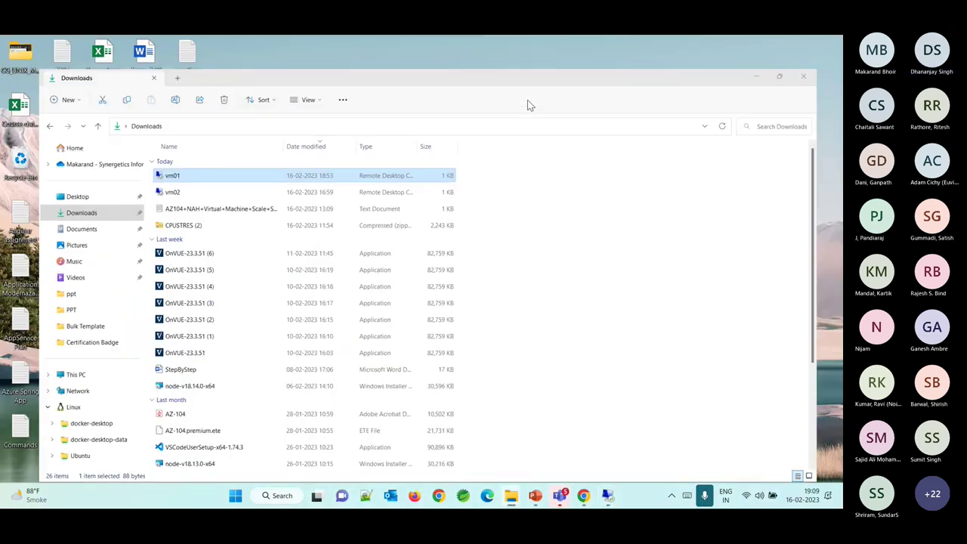
key(super+Down)
key(super+Down)
right_click(370, 293)
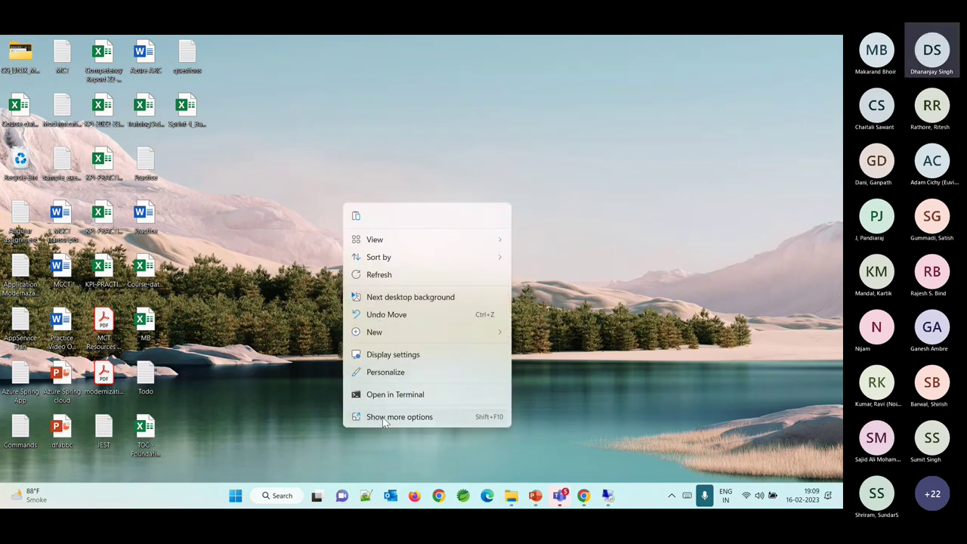
click(383, 370)
right_click(387, 295)
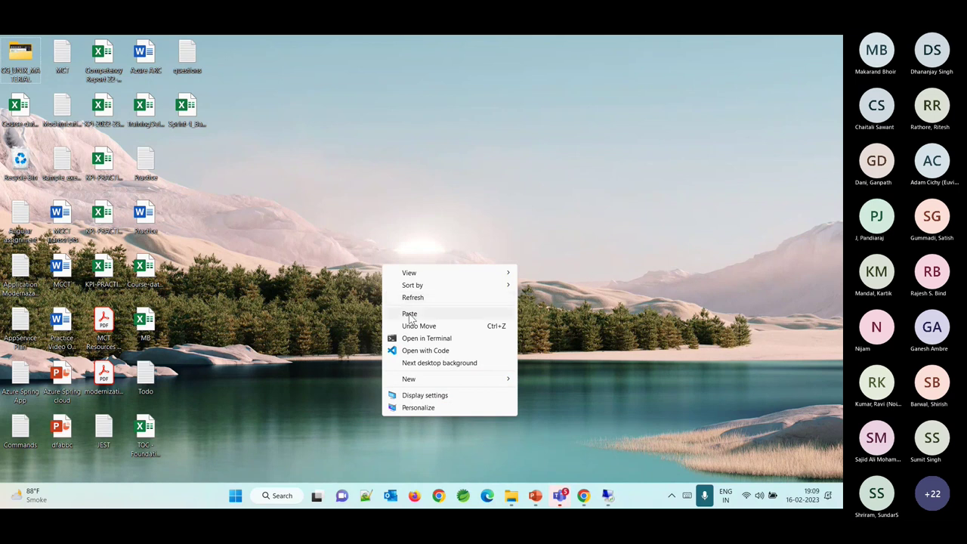
click(408, 315)
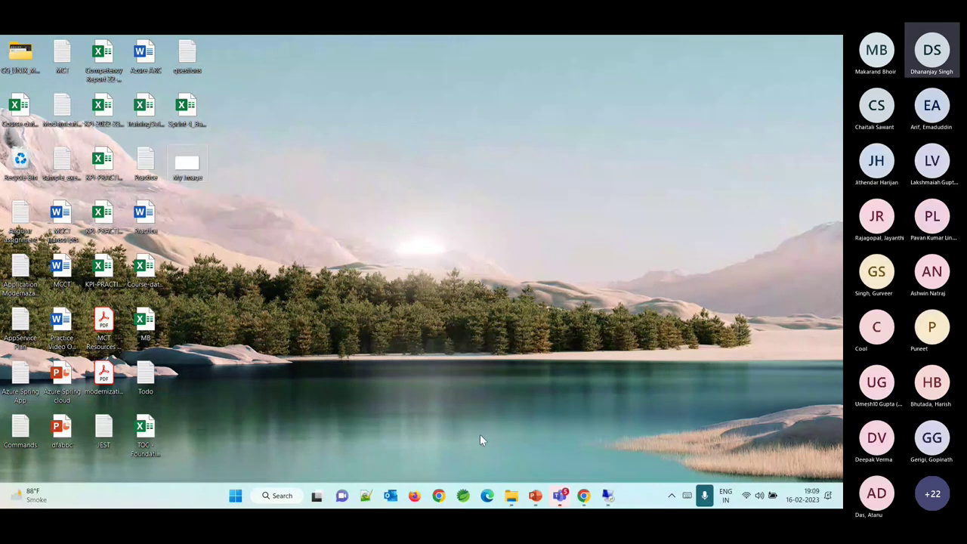
mouse_move(560, 495)
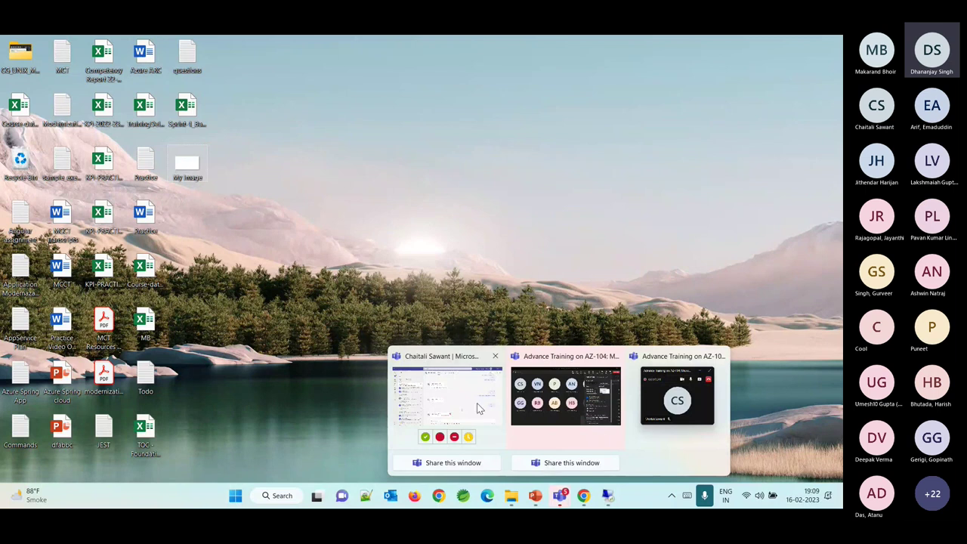
mouse_move(461, 382)
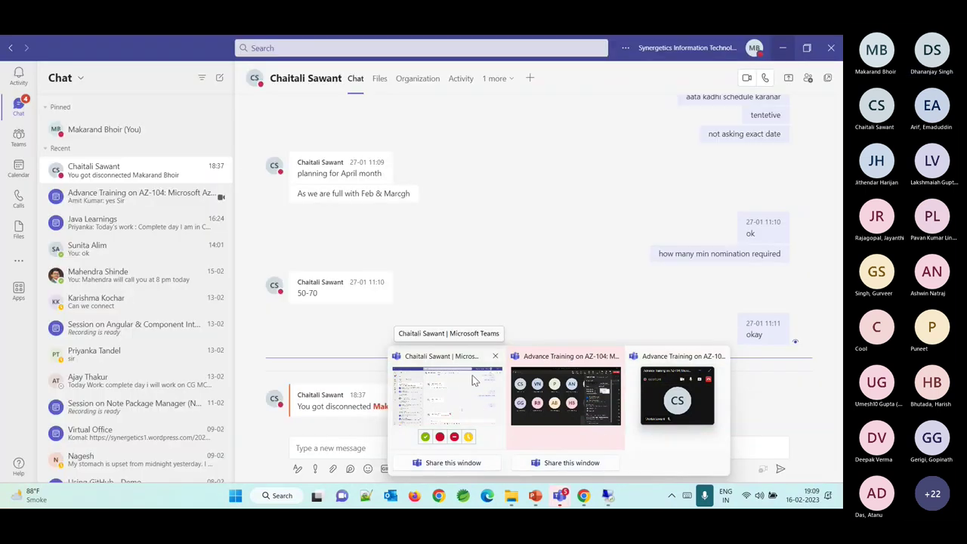
mouse_move(593, 385)
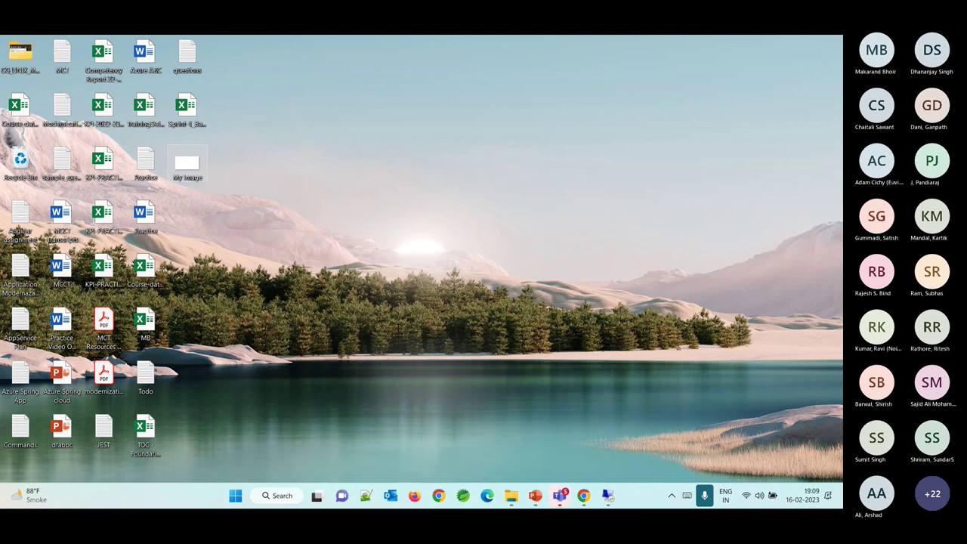
Back in vm01, close This PC and open Windows Defender Firewall via a Start search for 'firw'.
click(607, 497)
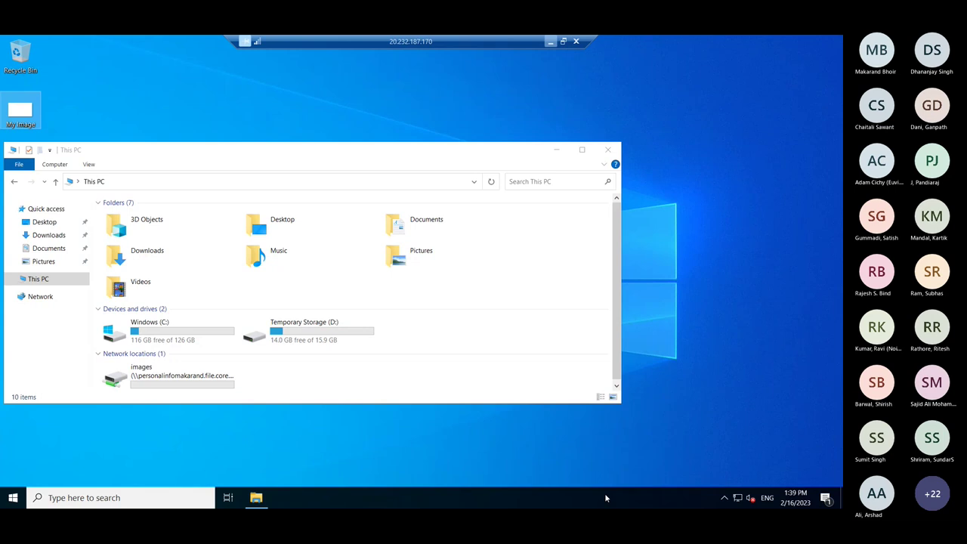
click(609, 150)
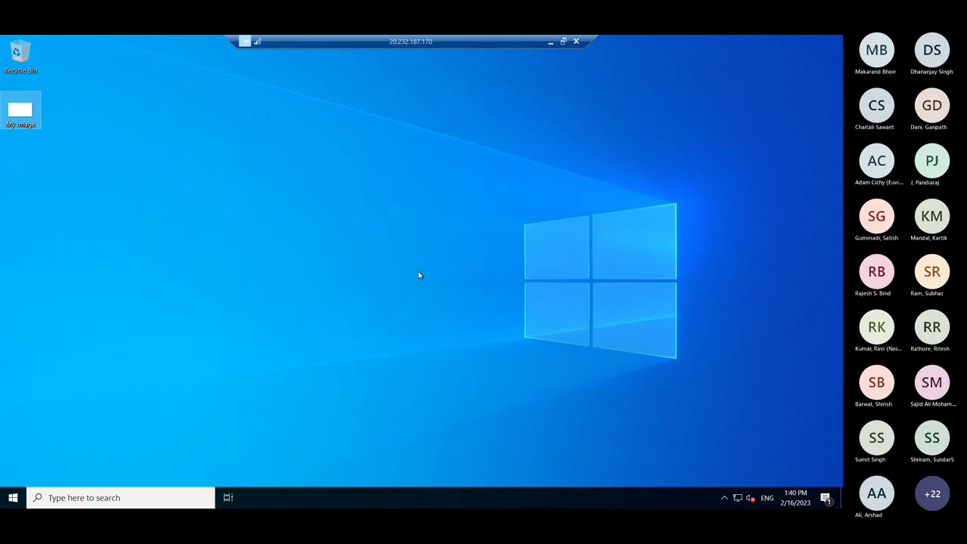
key(super)
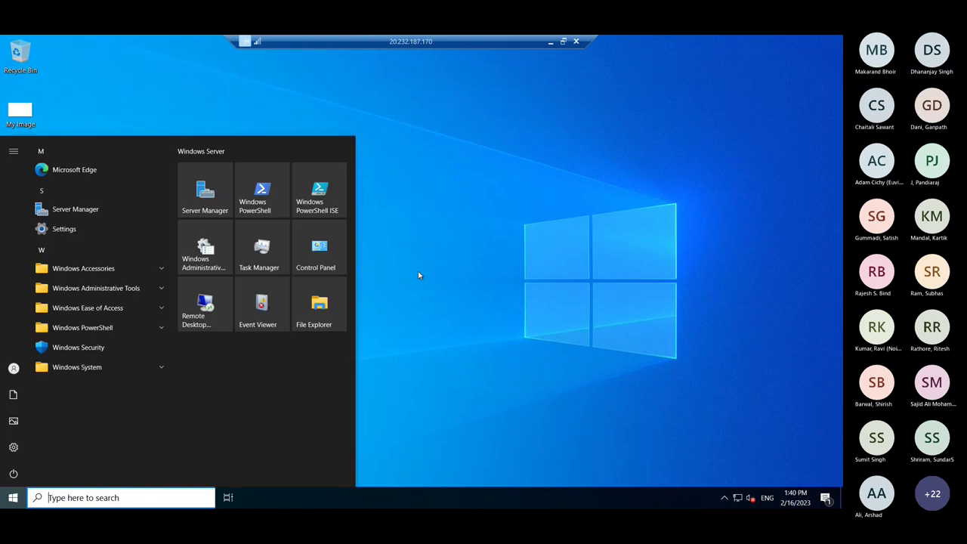
text(fi)
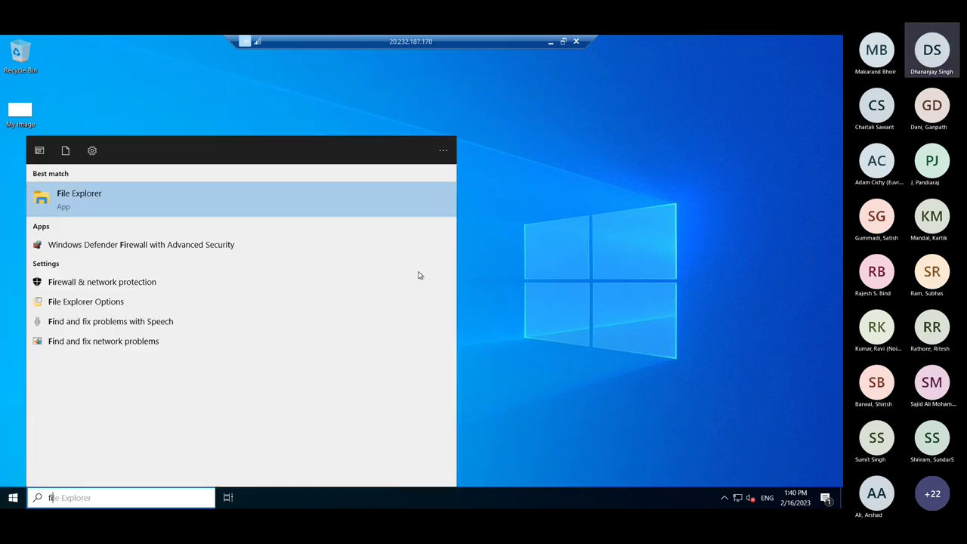
text(rw)
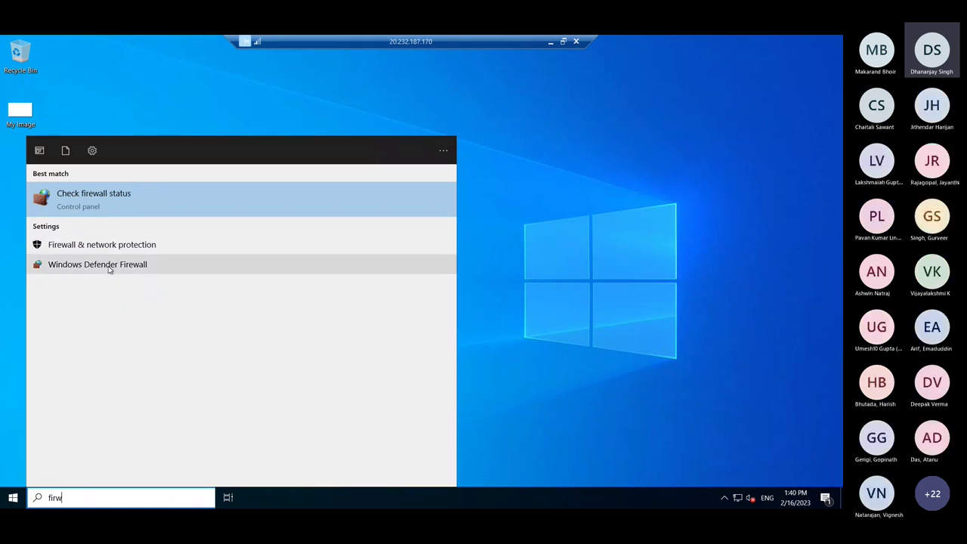
click(112, 266)
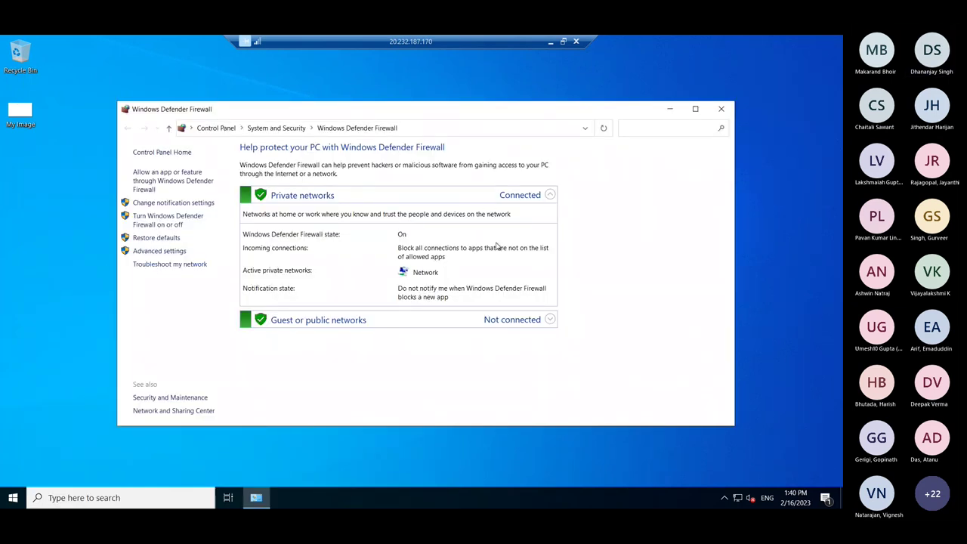
Turn off Windows Defender Firewall for private and public networks and close the firewall window.
click(172, 224)
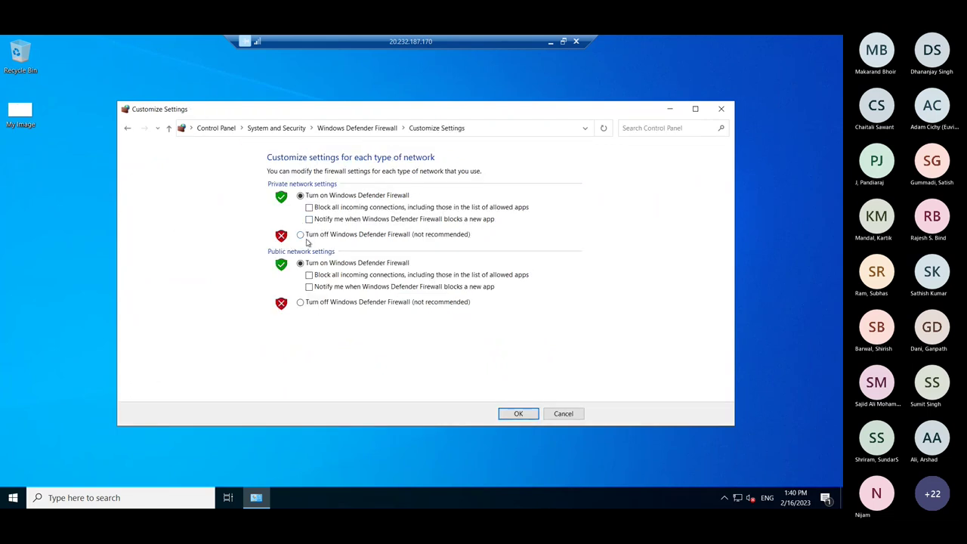
click(300, 234)
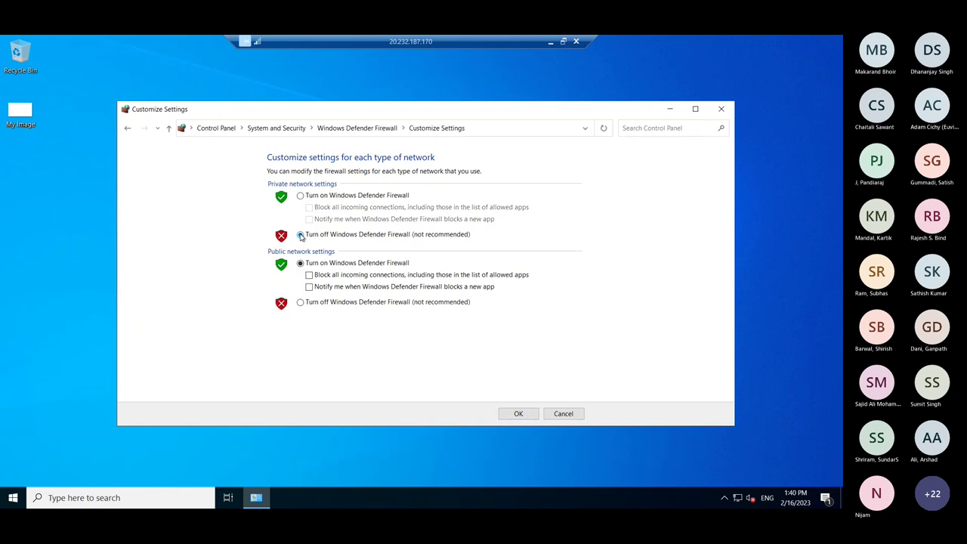
click(300, 302)
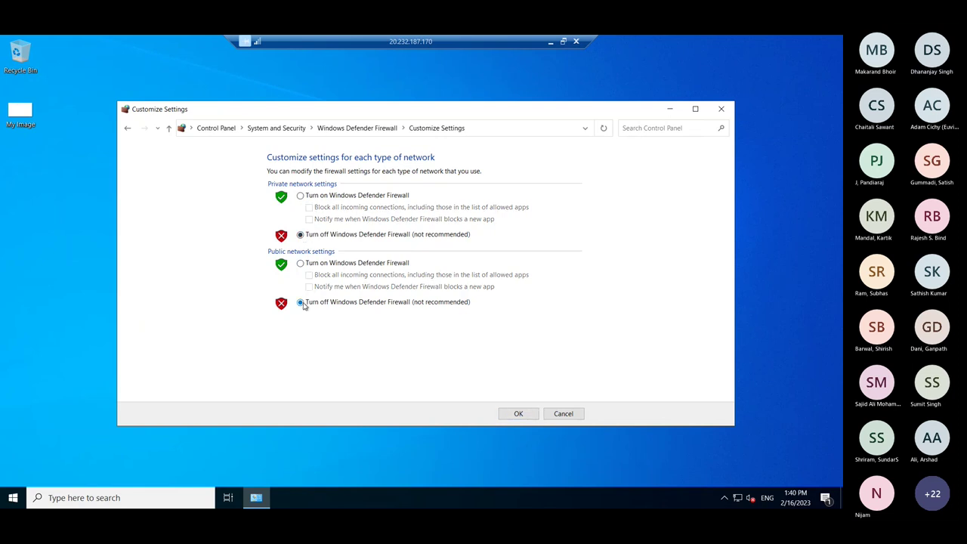
click(518, 414)
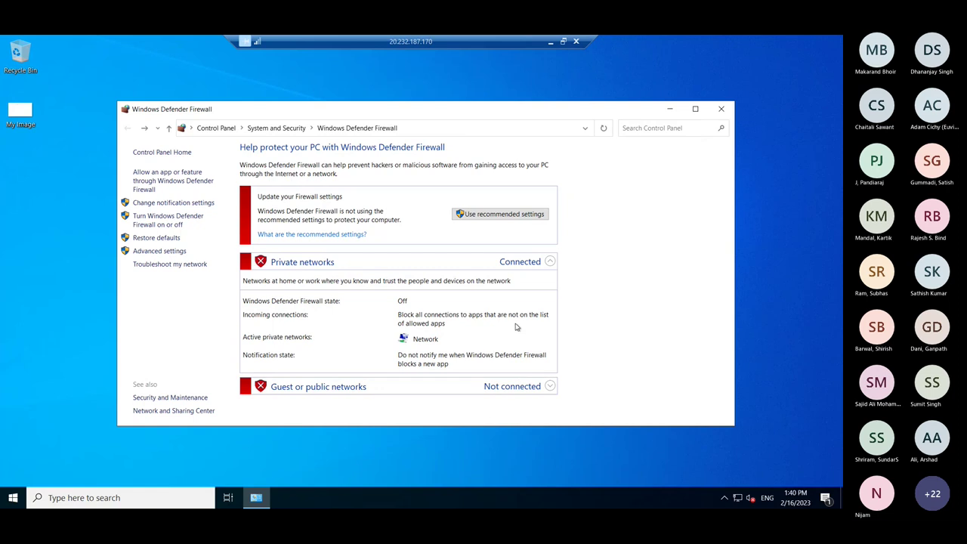
click(721, 109)
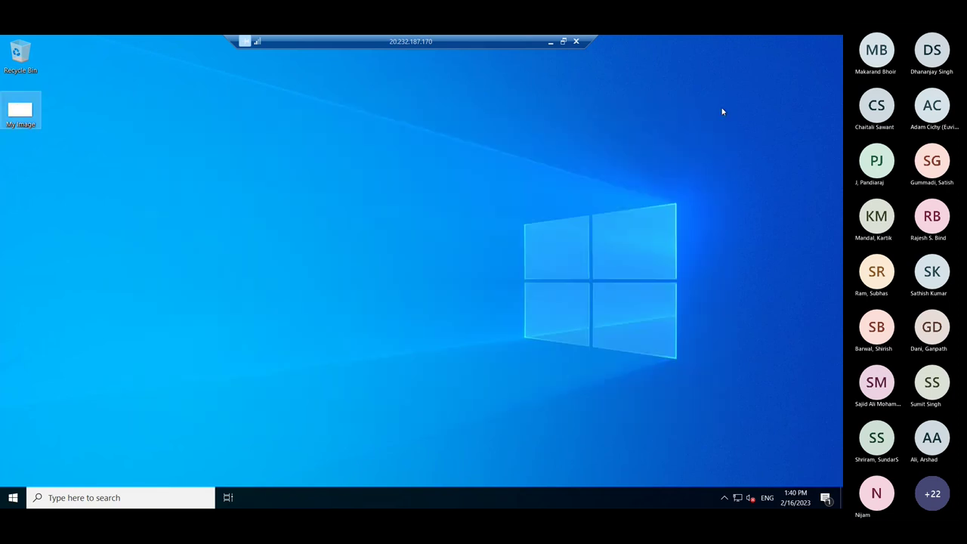
Minimise the remote session and close the network diagnostics window on the local PC.
click(551, 42)
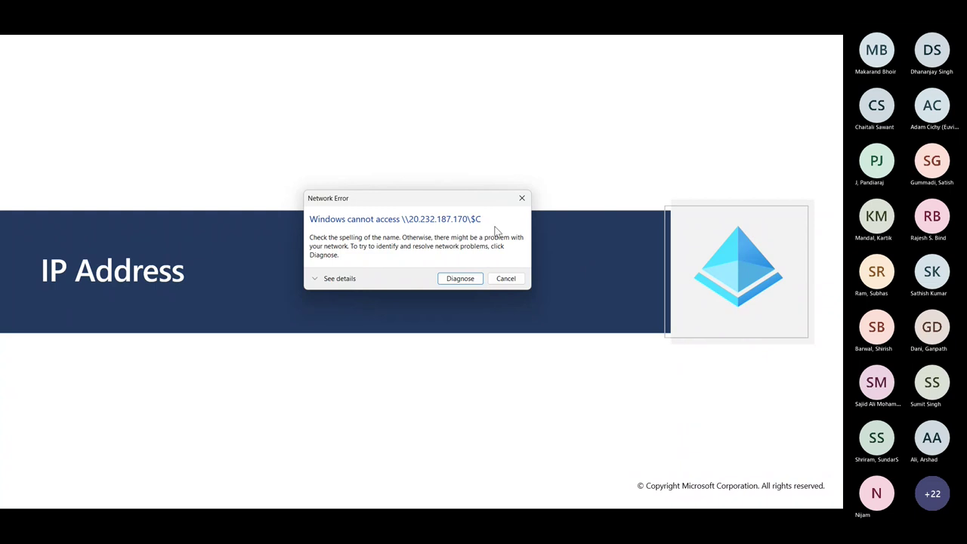
click(459, 279)
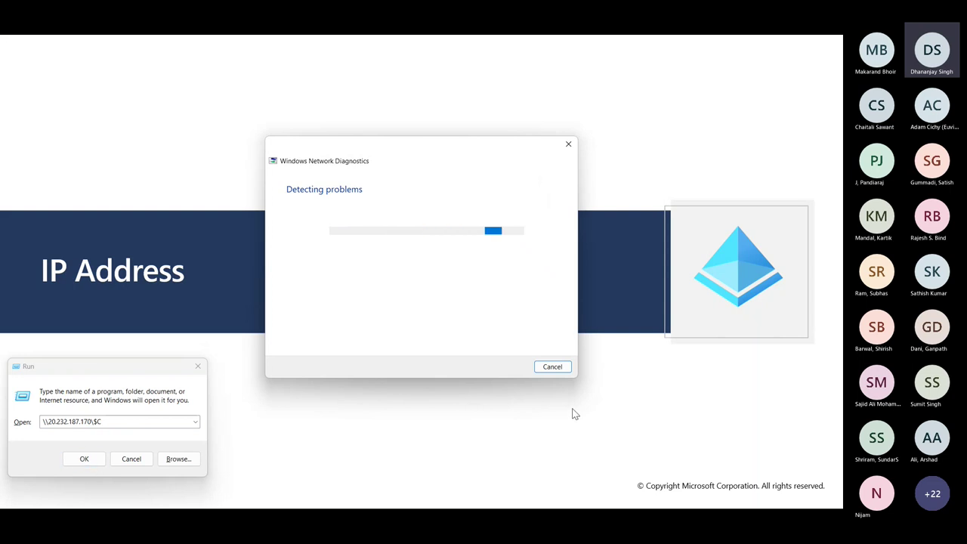
click(570, 145)
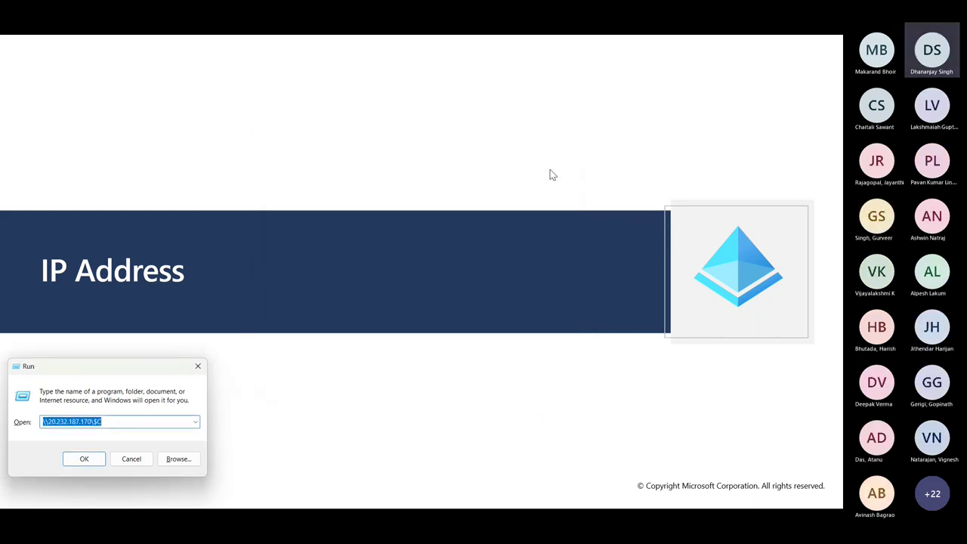
Correct the Run path to \\20.232.187.170\C$ and run it, which returns a Network Error.
click(137, 421)
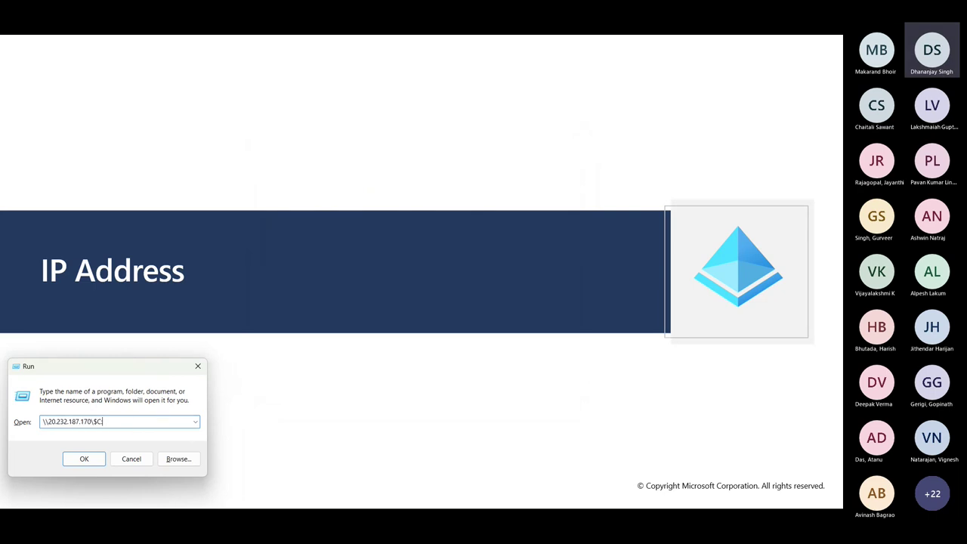
text(:)
key(BackSpace)
key(BackSpace)
key(BackSpace)
text(C)
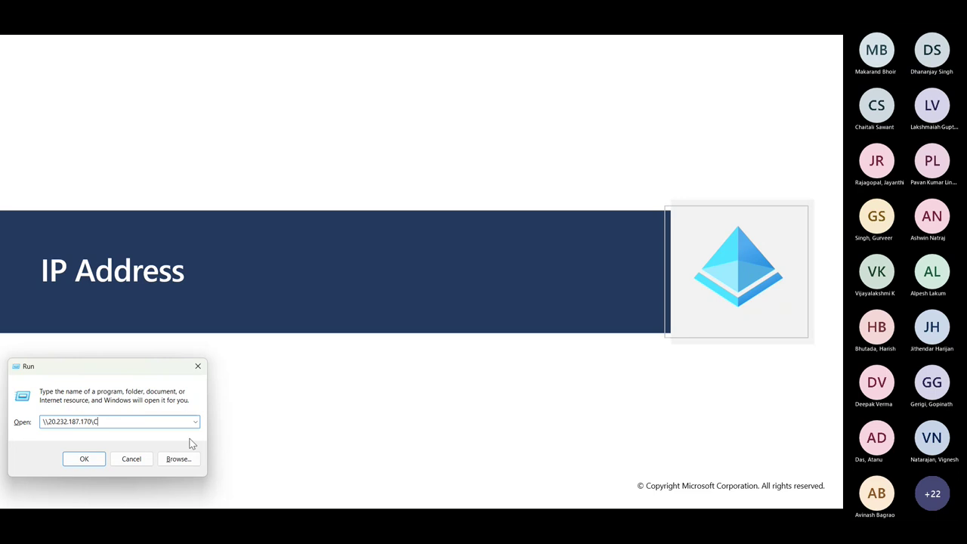
text($)
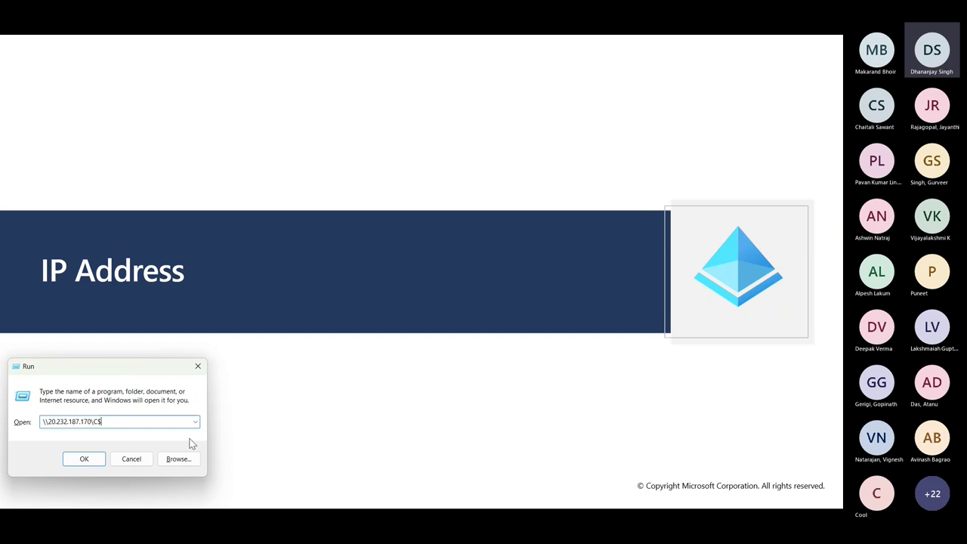
key(Return)
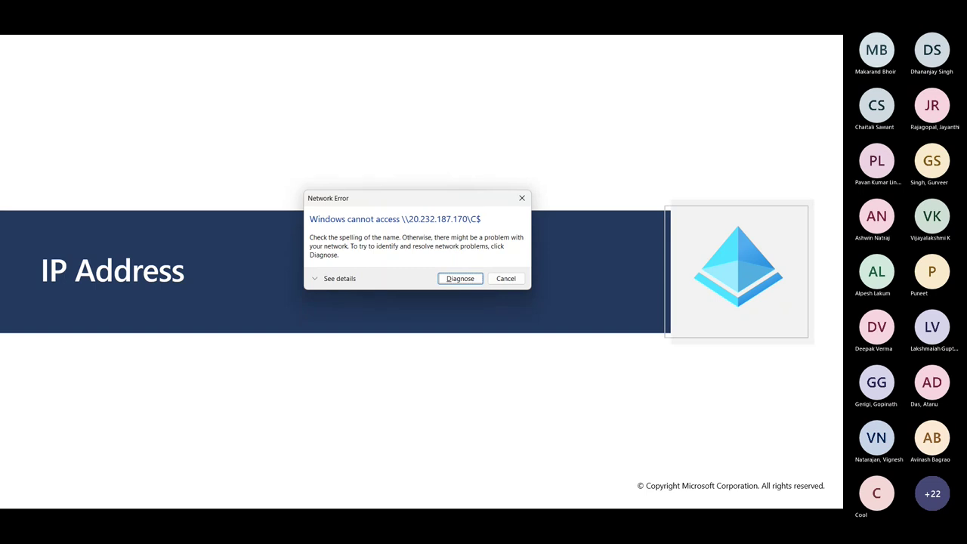
Review the C$ error code, dismiss it, and resubmit the path as \\20.232.187.170\C:.
click(340, 279)
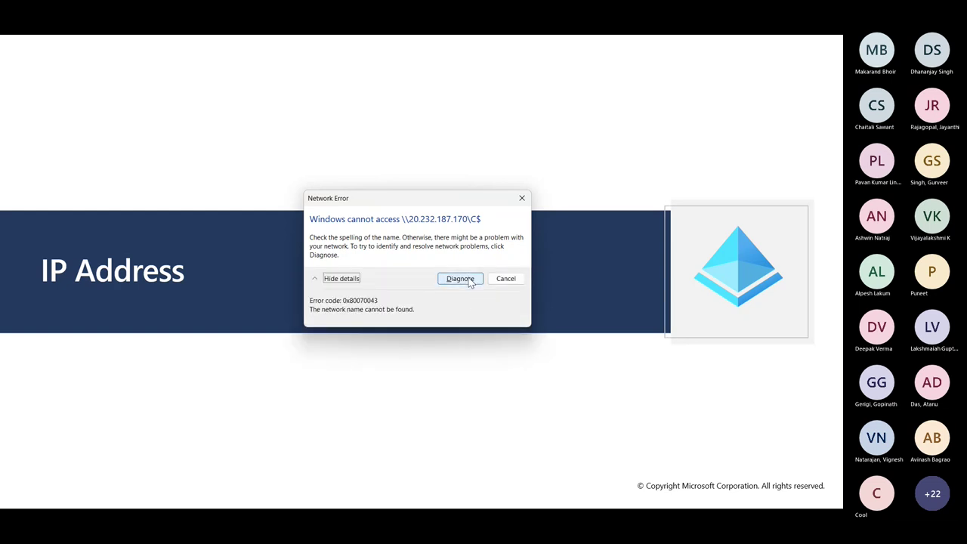
click(522, 198)
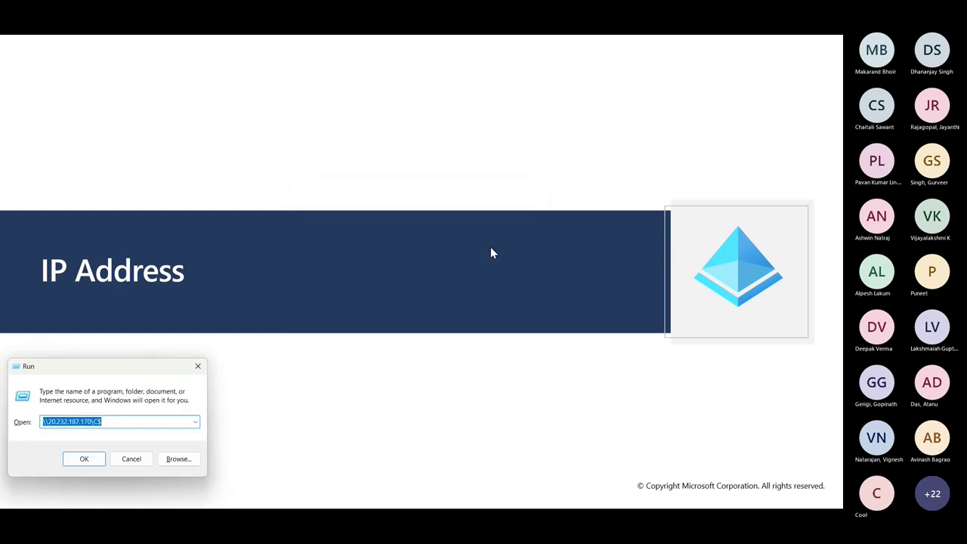
click(165, 424)
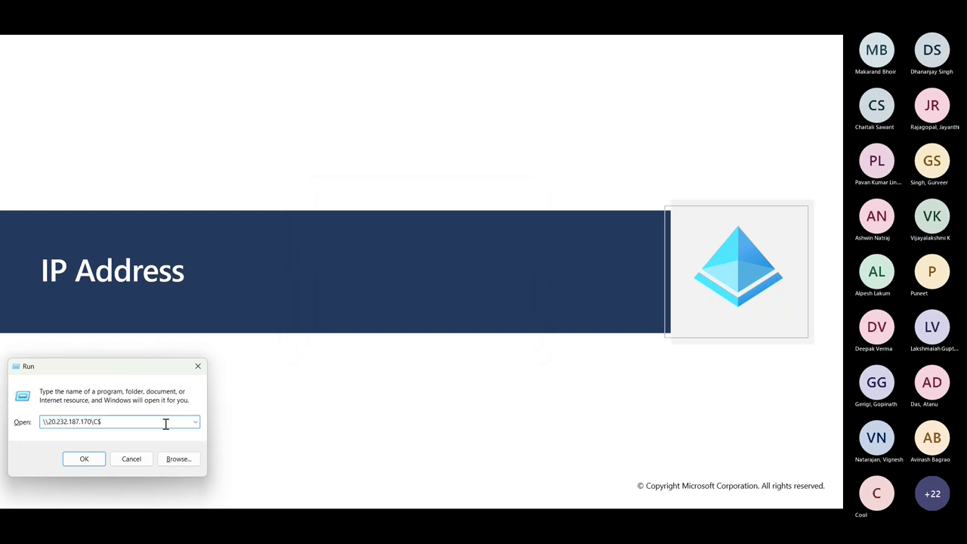
key(BackSpace)
text(:)
key(Return)
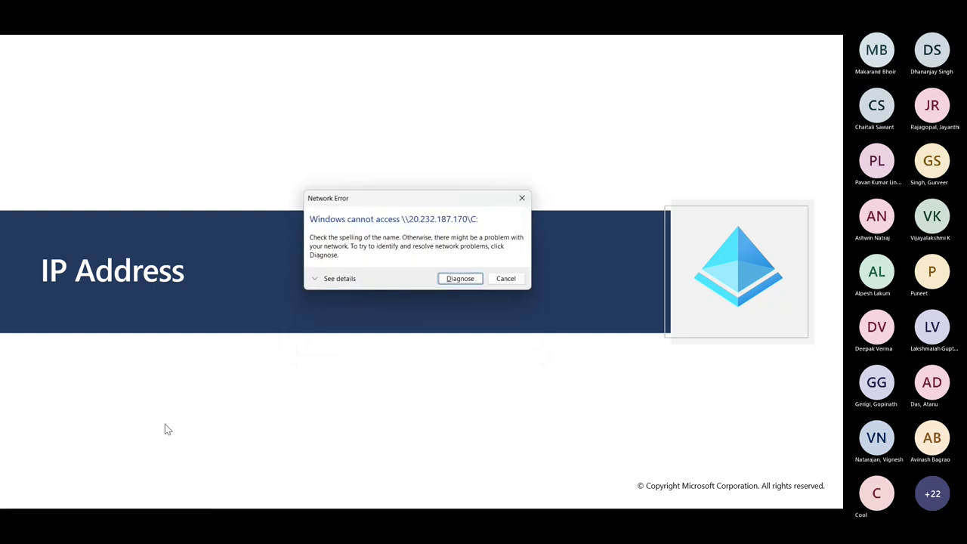
Run Network Diagnostics on the new error, close it, and return to the path in Run.
click(459, 279)
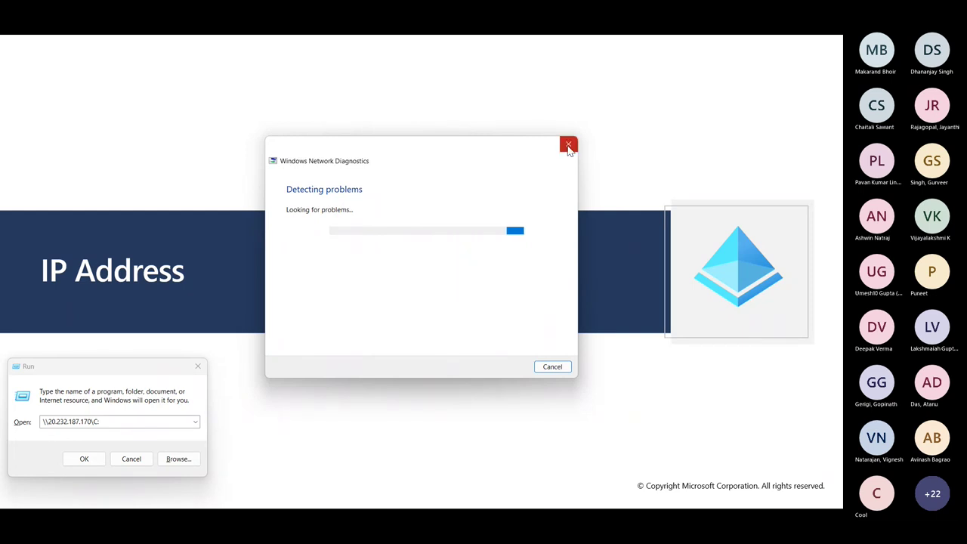
click(569, 145)
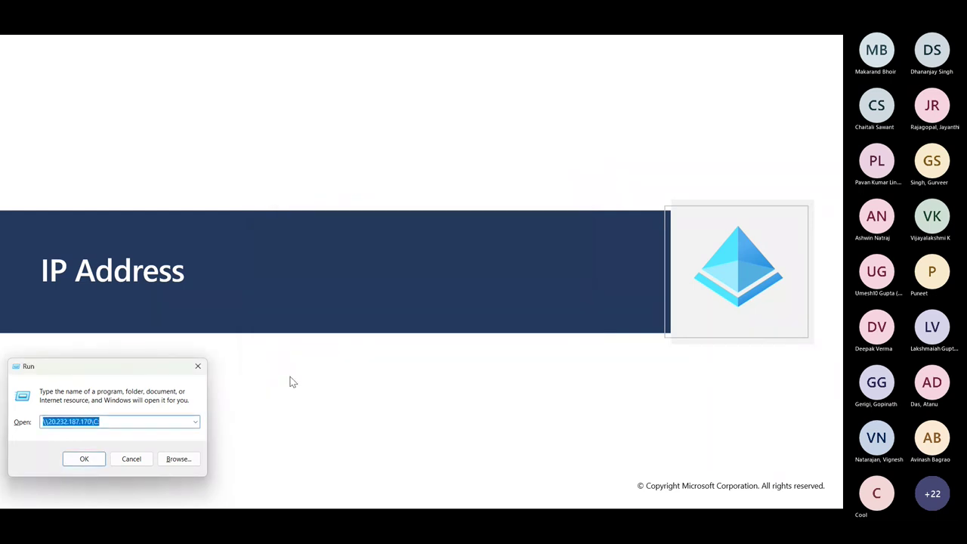
click(120, 425)
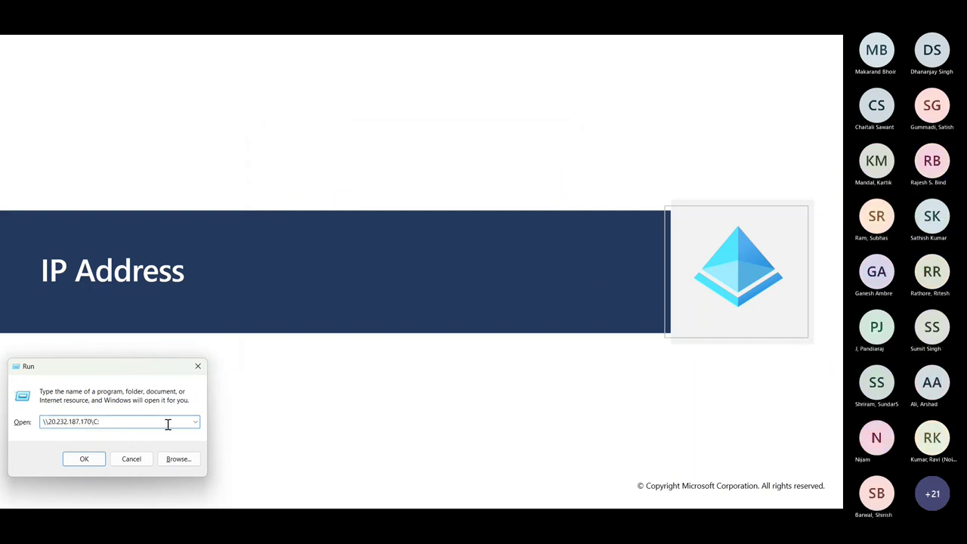
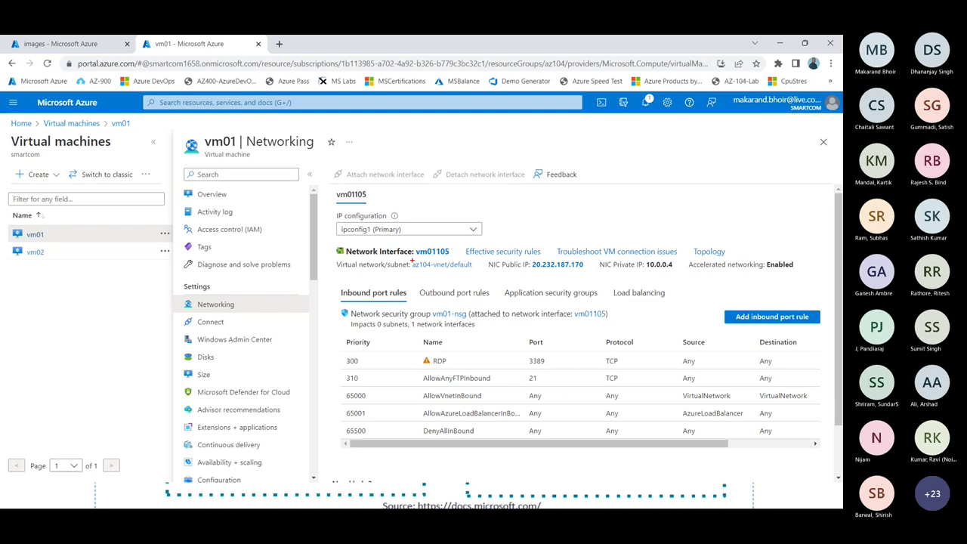
Highlight vm01's az104-vnet/default subnet, then open vm02 and underline its vm-rg-vnet/default subnet.
mouse_move(412, 260)
mouse_down()
mouse_move(469, 274)
mouse_move(443, 286)
mouse_move(459, 306)
mouse_up()
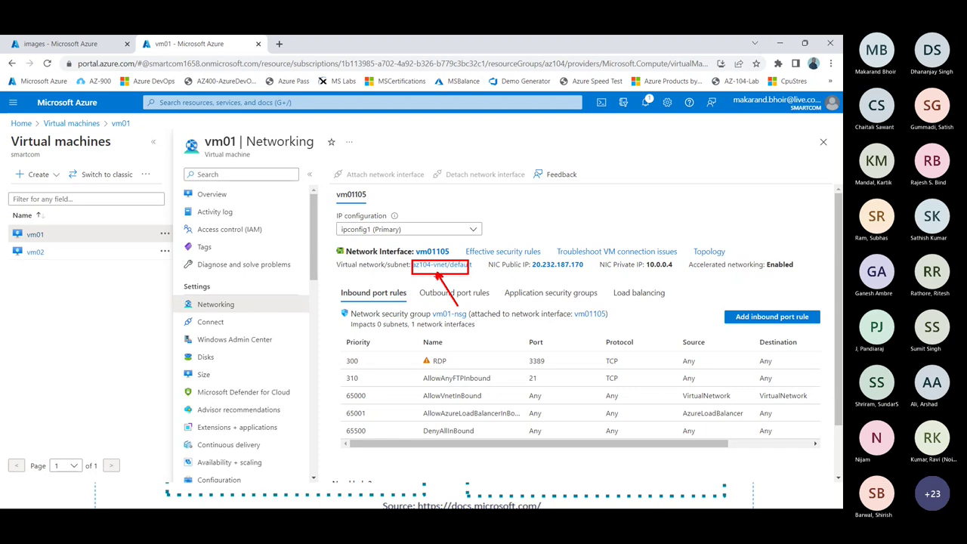
key(Escape)
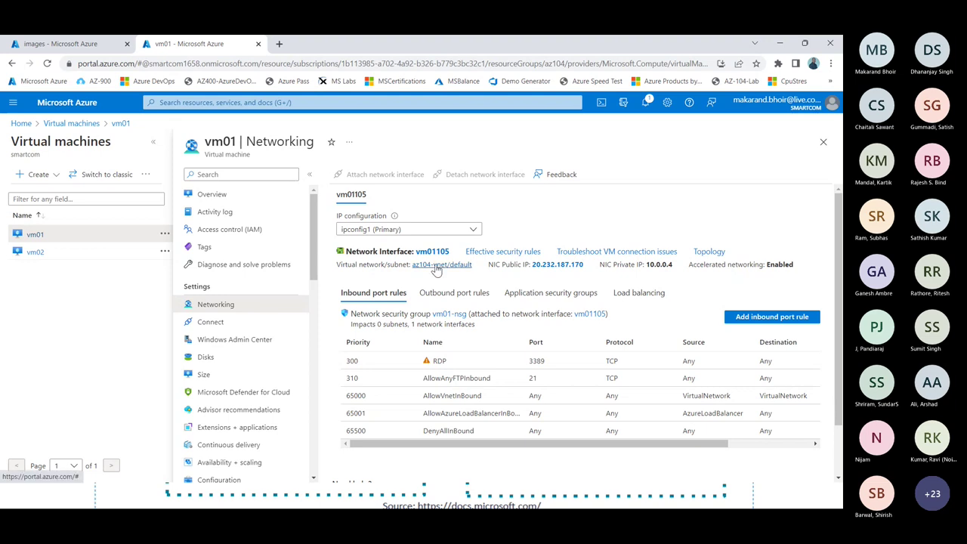
click(35, 252)
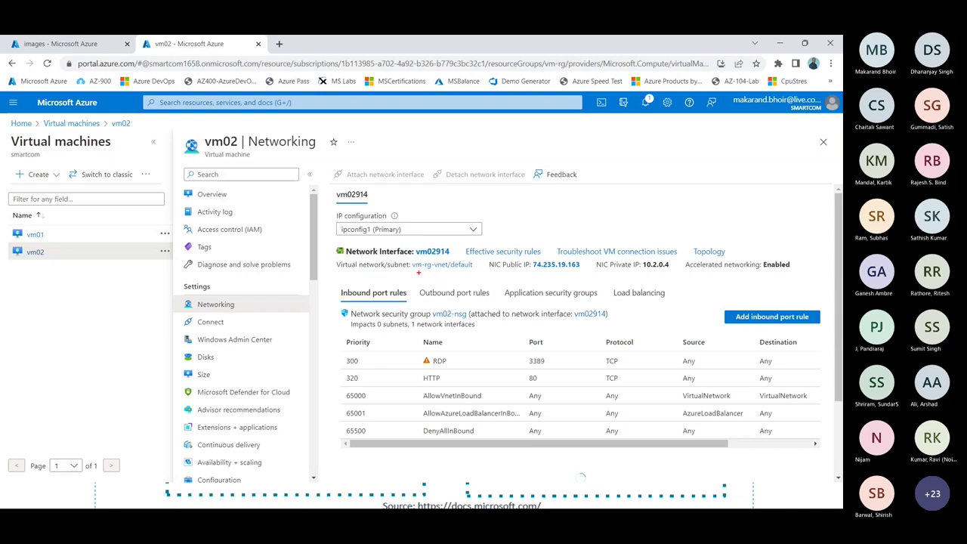
drag(418, 272, 474, 272)
key(Escape)
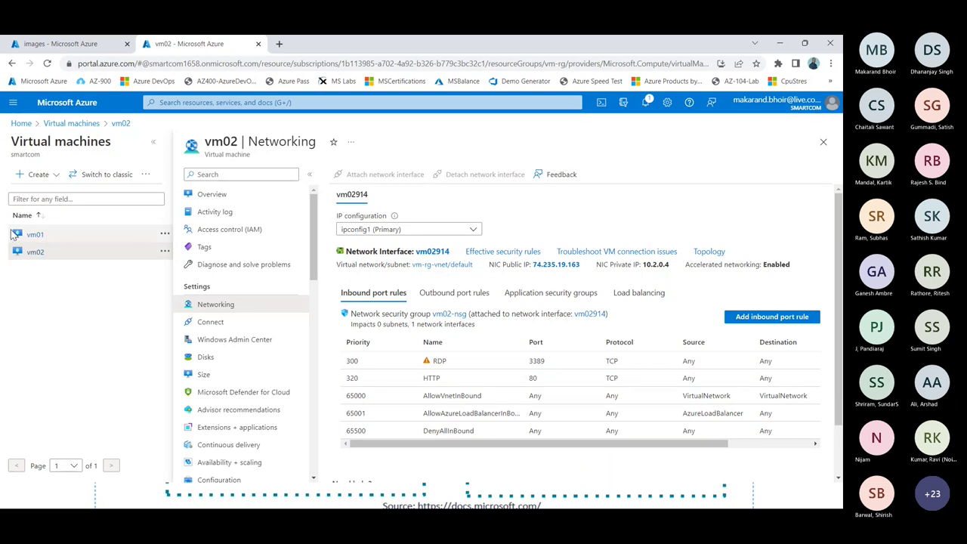
Box the vm01 and vm02 entries, erase the boxes, and return to the Virtual machines list.
drag(11, 225, 53, 243)
drag(7, 245, 59, 267)
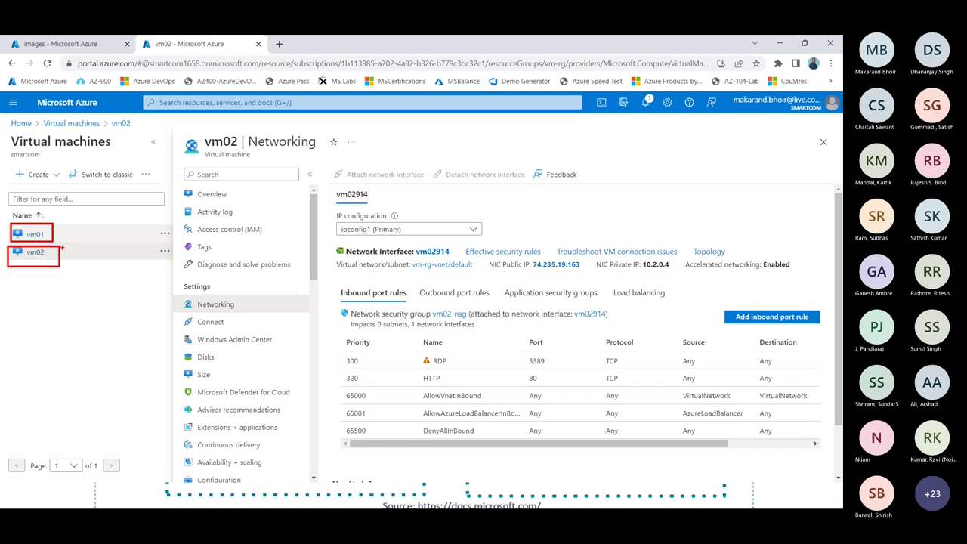
key(e)
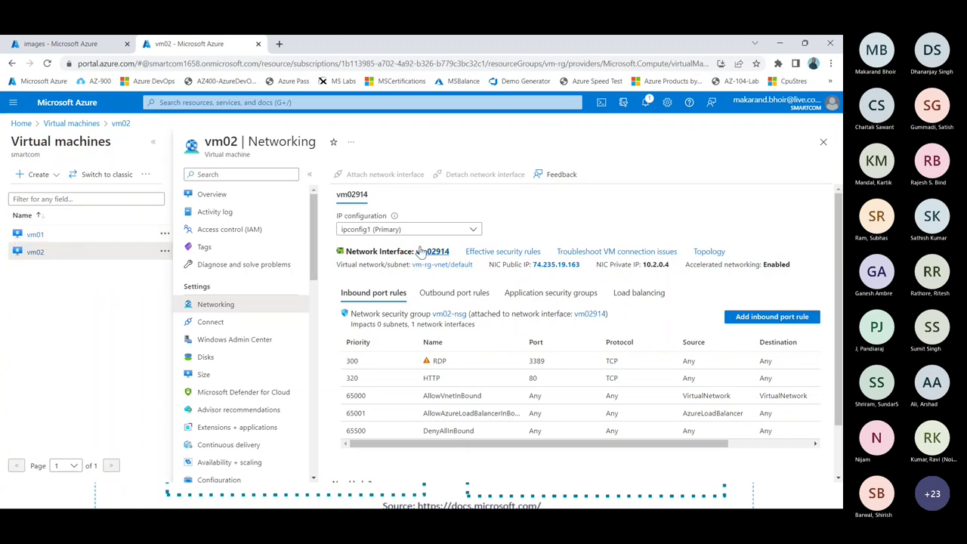
click(68, 123)
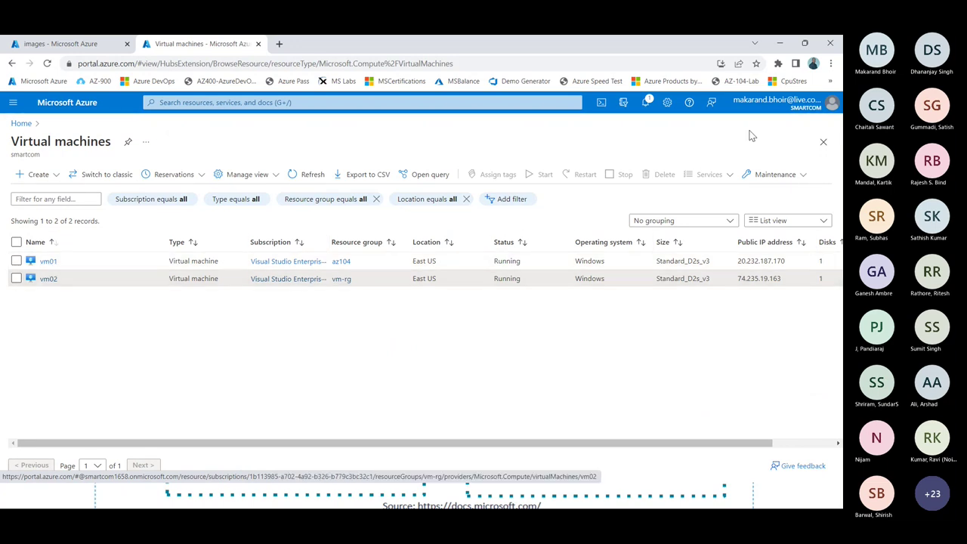
Start a new Azure virtual machine named vm03 in resource group vm-rg.
click(56, 179)
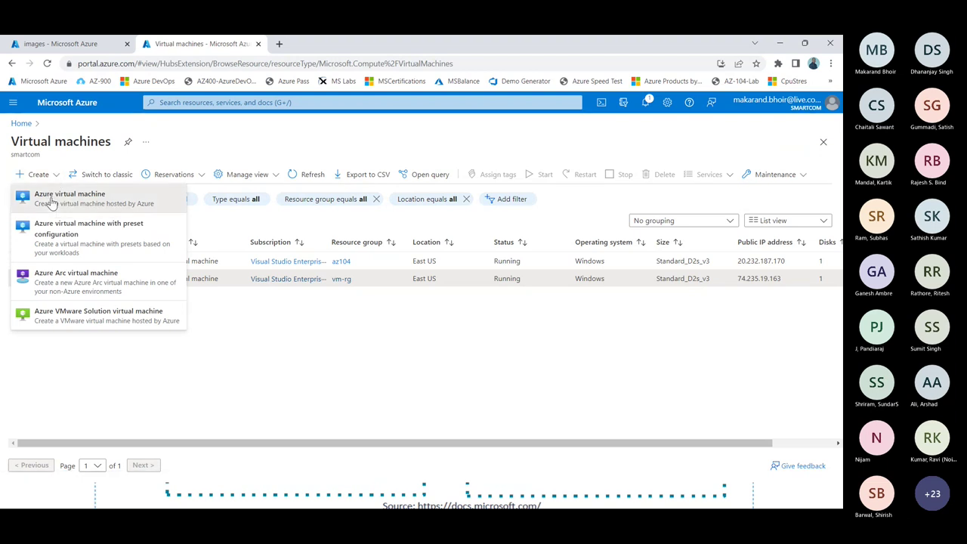
click(52, 198)
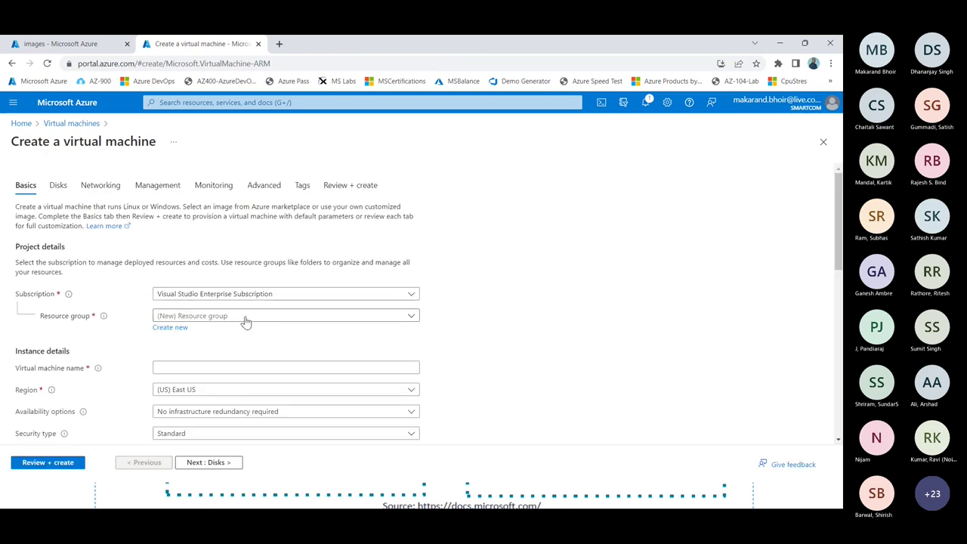
click(244, 317)
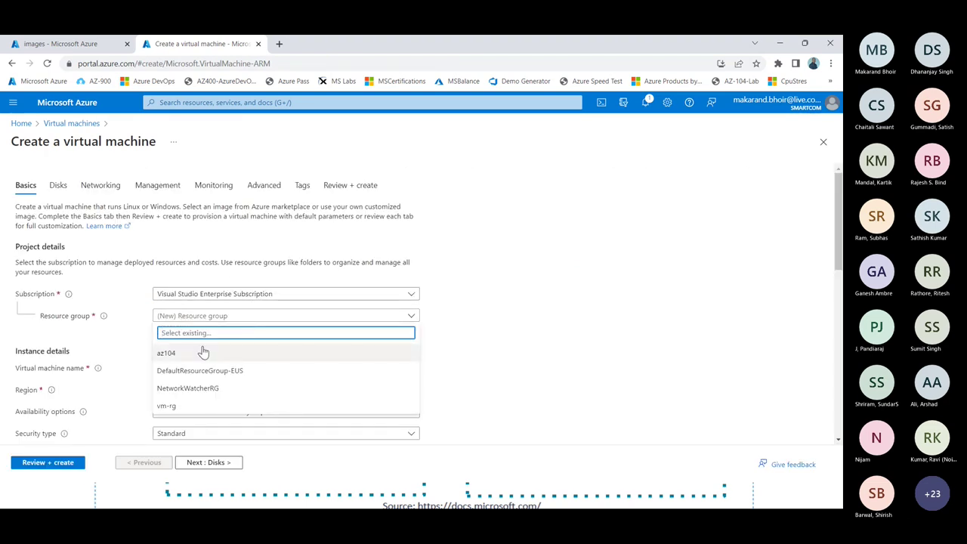
click(183, 408)
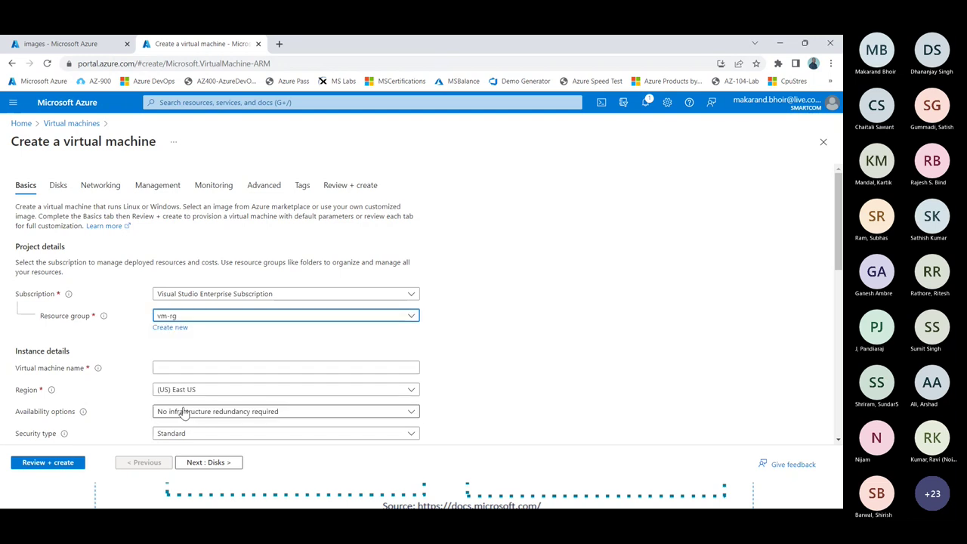
scroll(453, 302, down, 1)
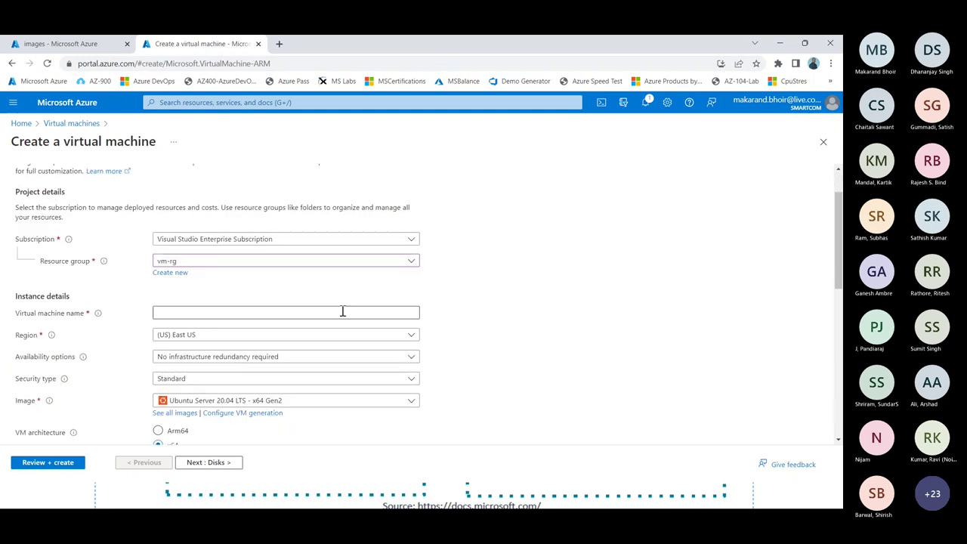
click(233, 313)
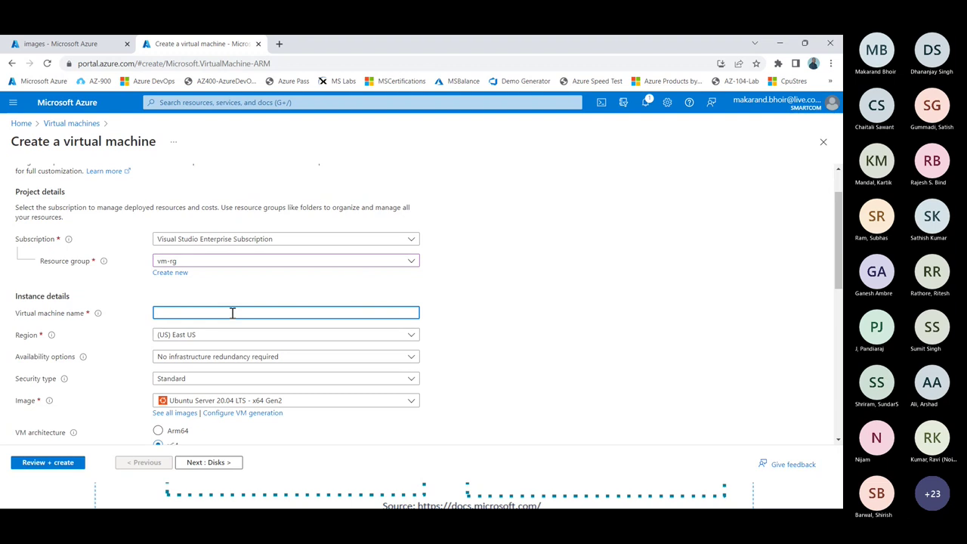
text(vm03)
Choose the Windows Server 2022 Datacenter: Azure Edition image.
click(264, 401)
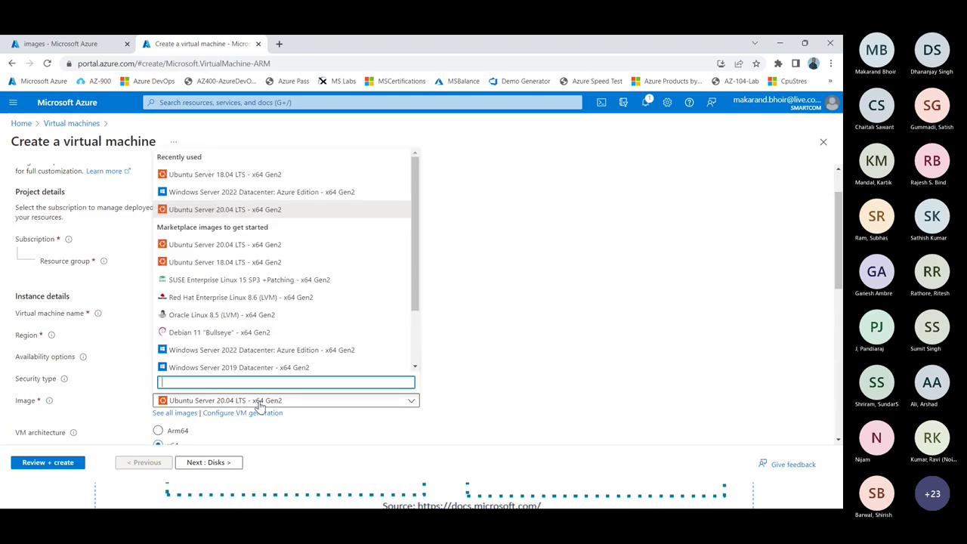
click(237, 192)
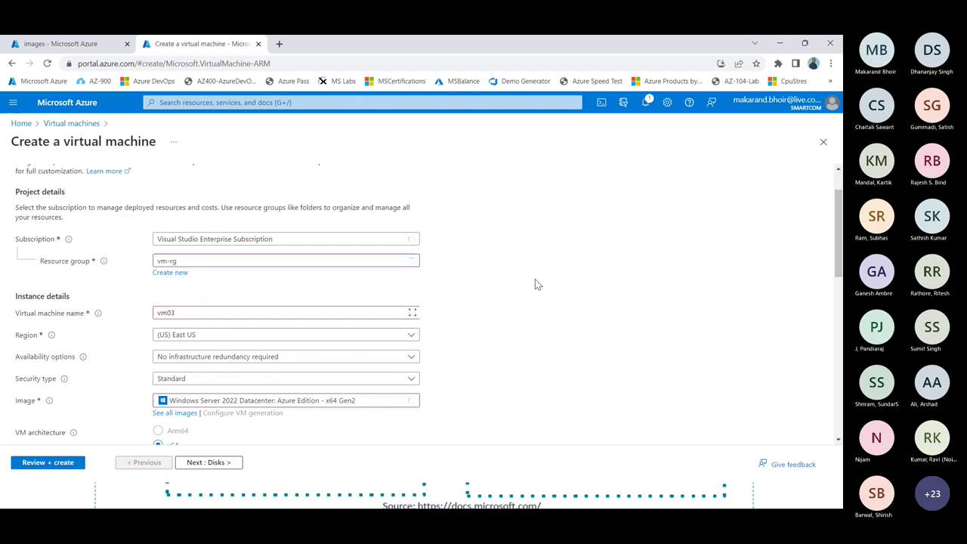
scroll(535, 284, down, 2)
scroll(534, 284, down, 3)
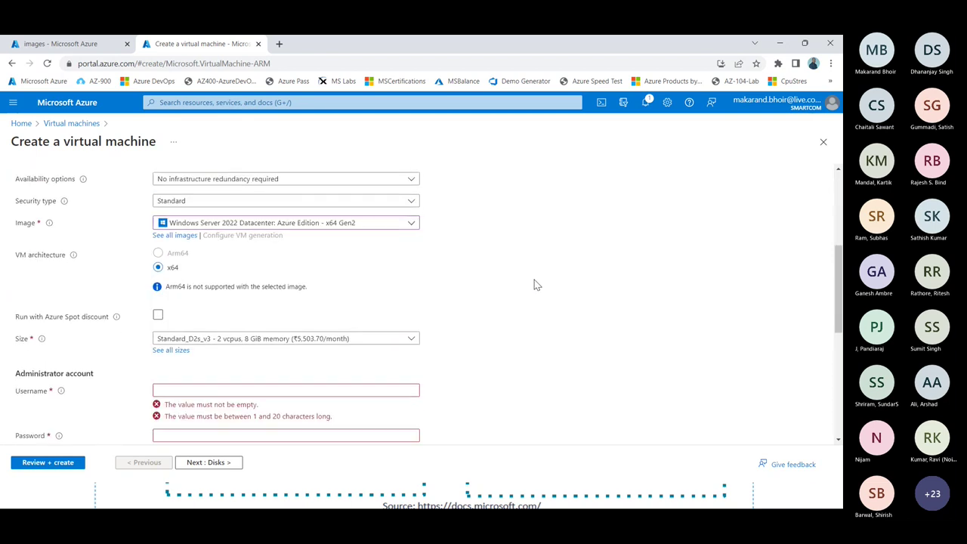
Enter the administrator username and the password, confirming the password.
click(297, 289)
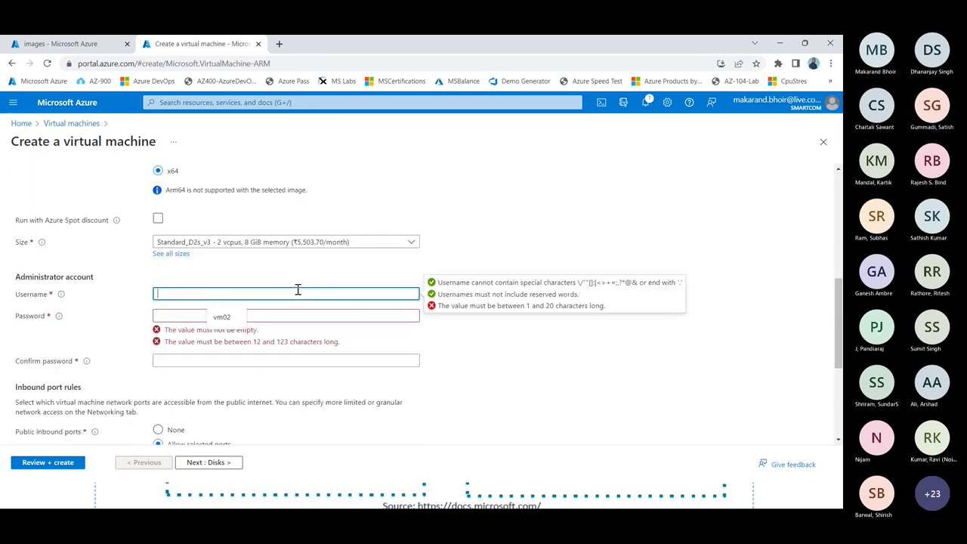
text(makarand)
key(Tab)
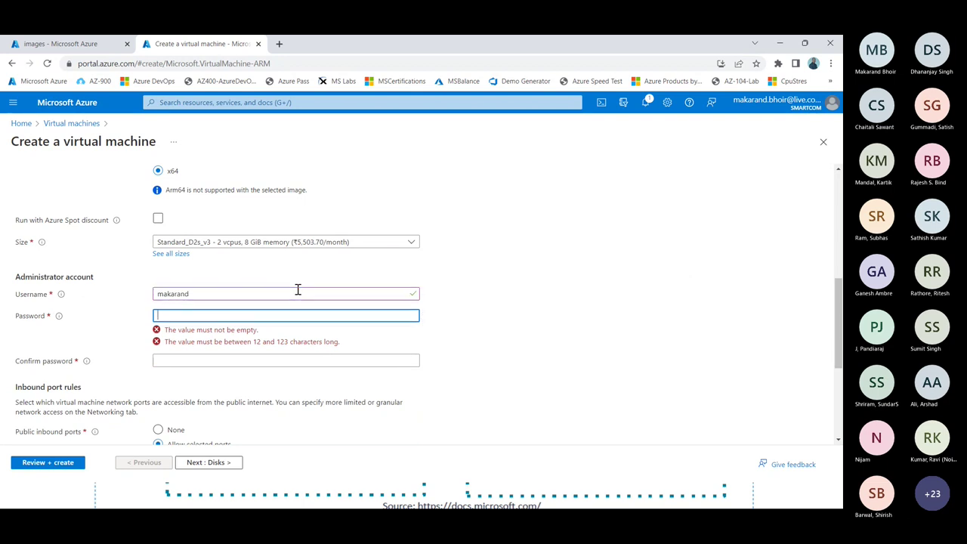
text(••••••)
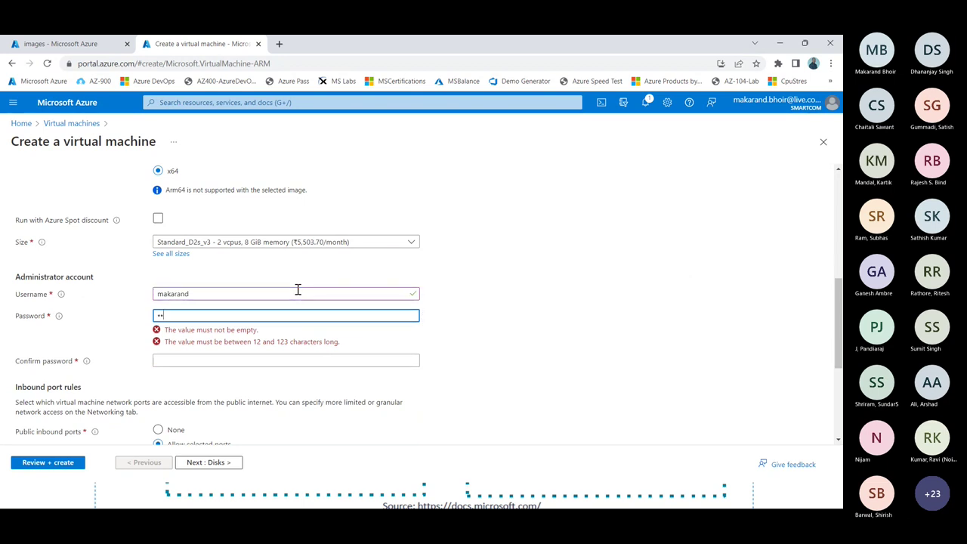
text(••••••)
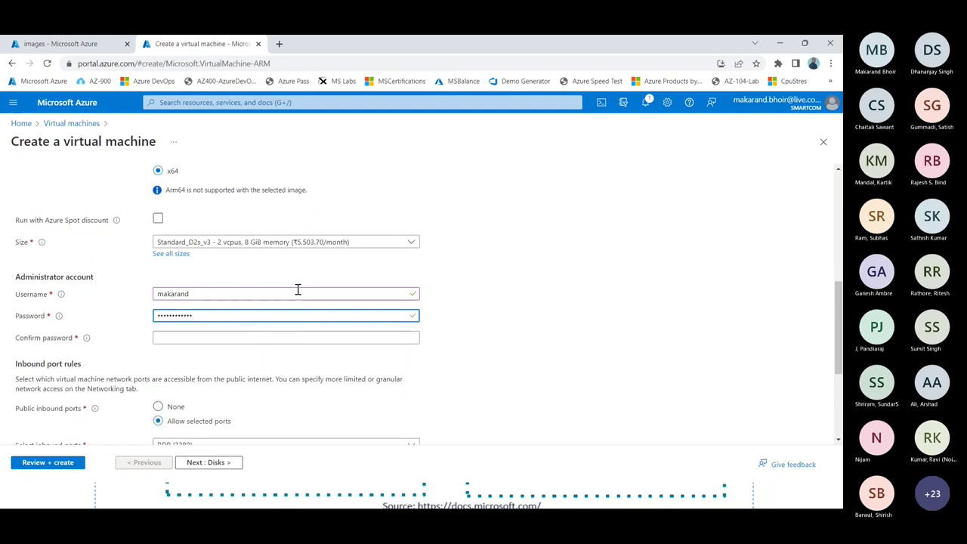
key(Tab)
text(••••••)
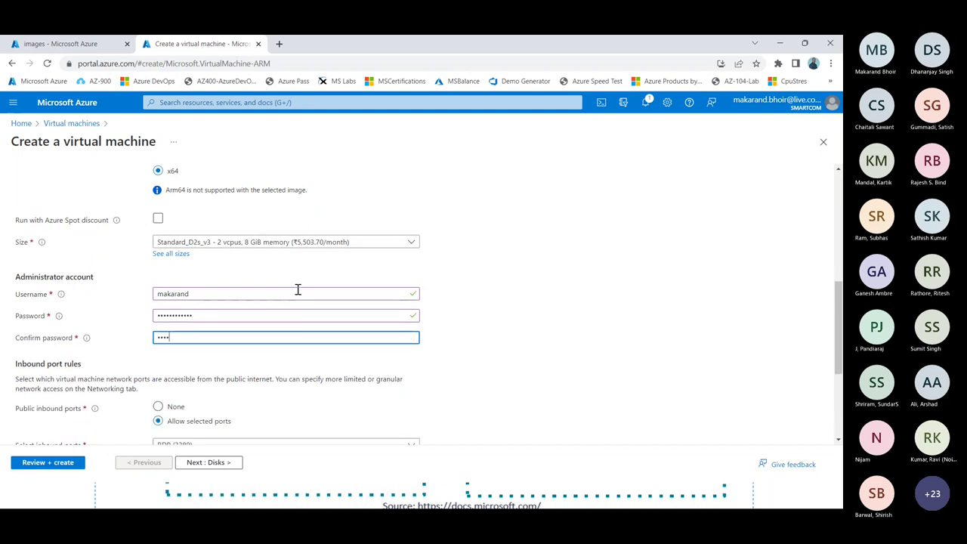
text(••••••)
click(539, 282)
Allow HTTP (80) inbound alongside RDP (3389).
scroll(539, 285, down, 2)
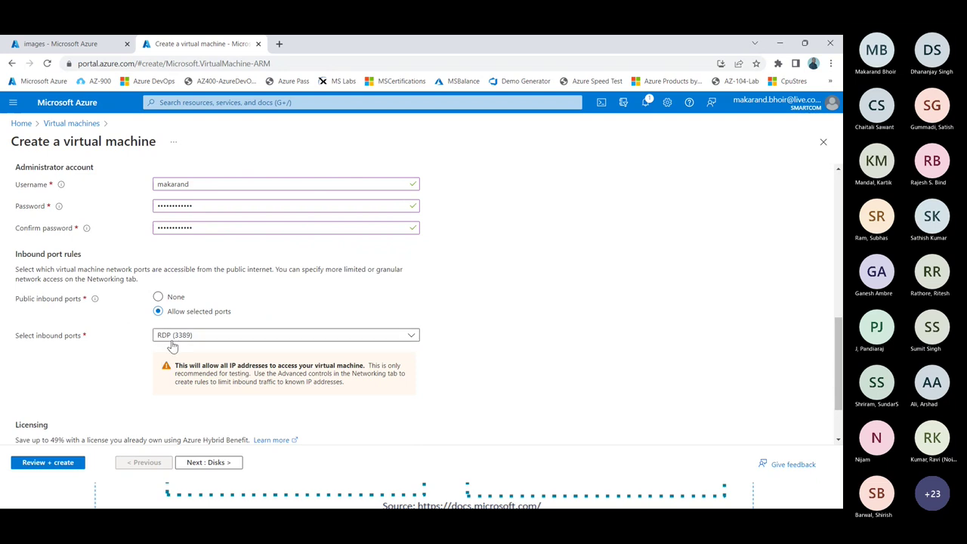
click(197, 341)
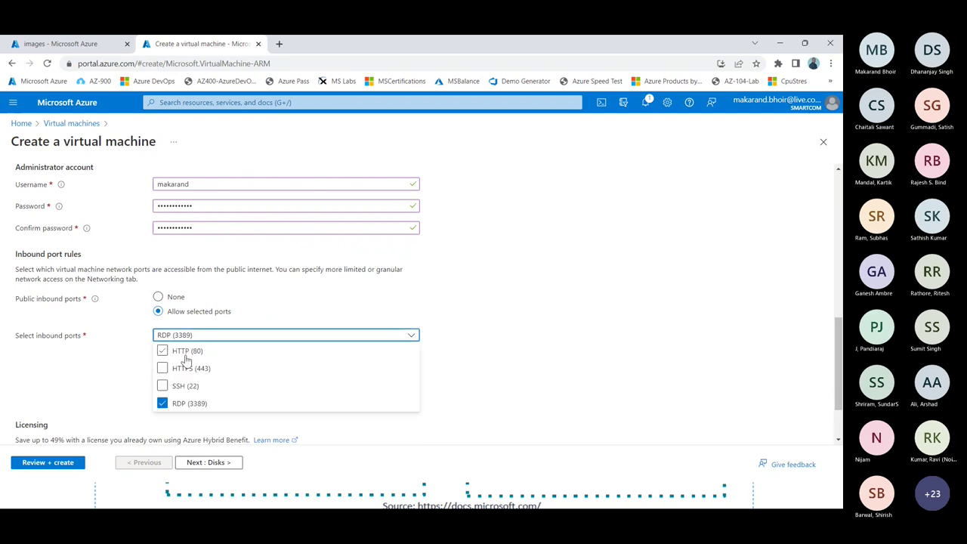
click(180, 353)
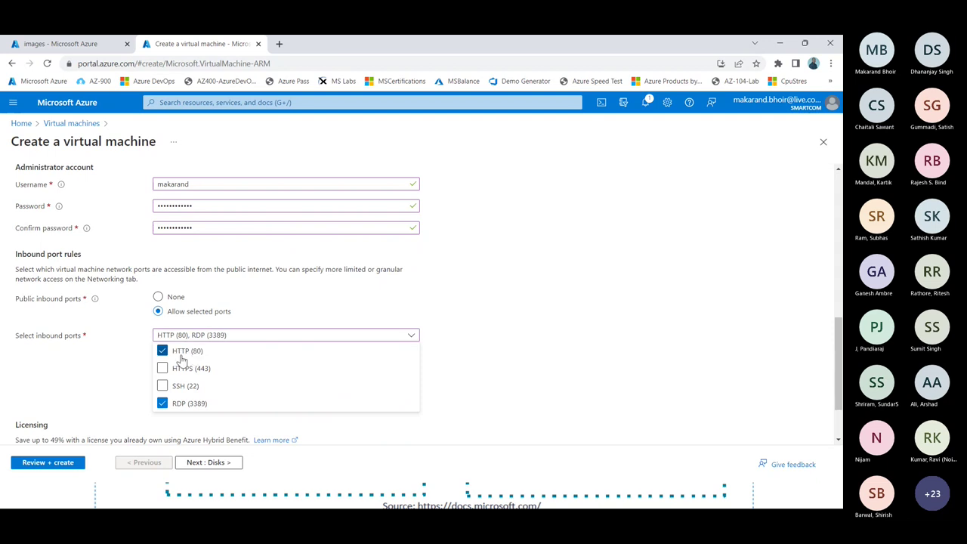
click(476, 321)
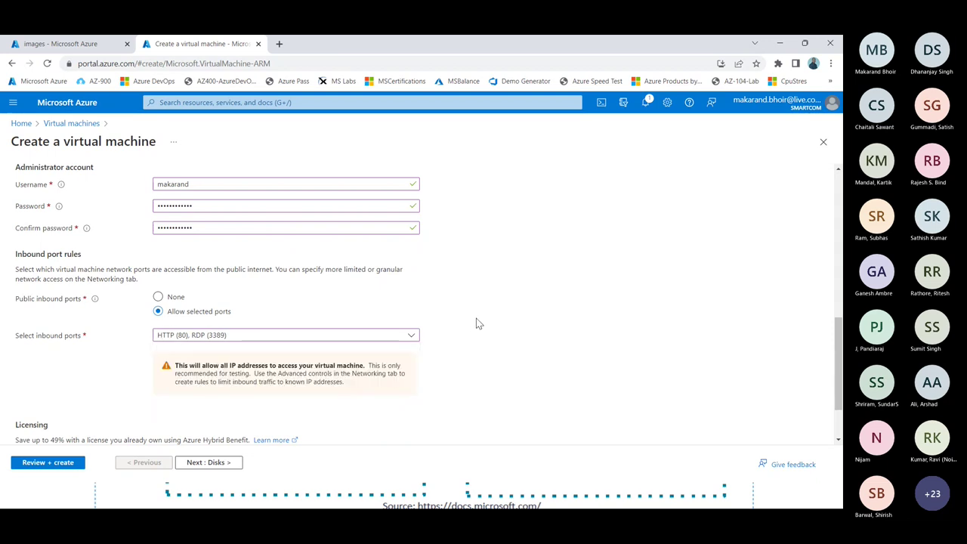
scroll(476, 330, up, 10)
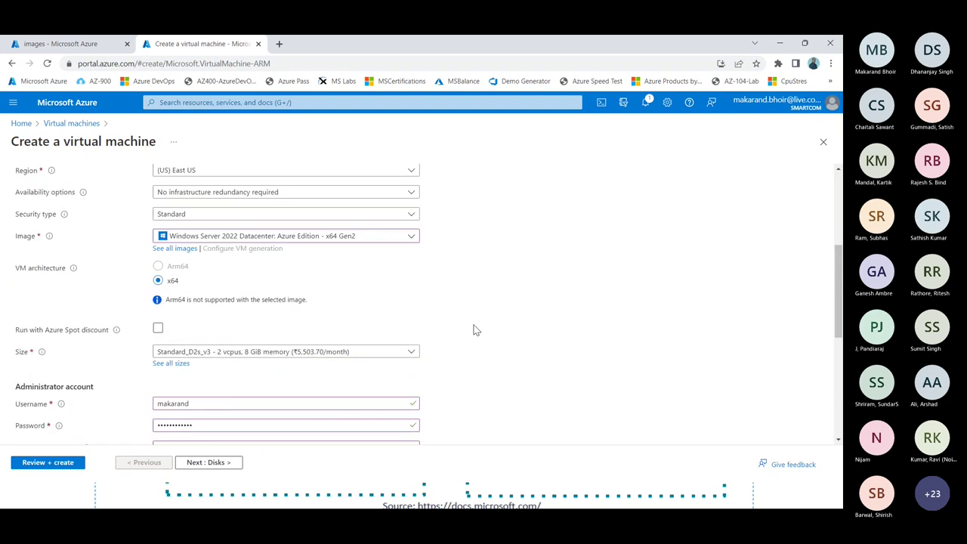
Review the Networking tab, then open the extension gallery from the Advanced tab.
click(102, 188)
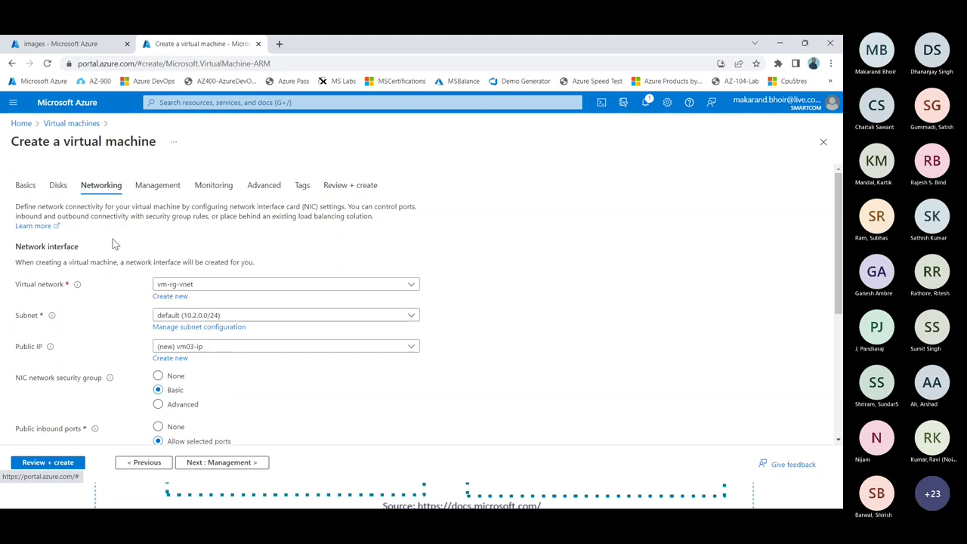
click(25, 185)
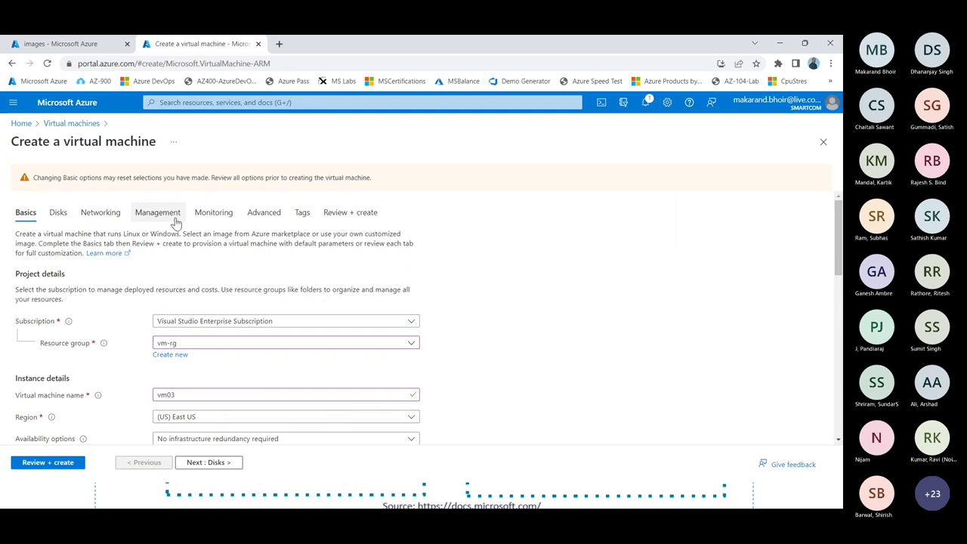
click(264, 214)
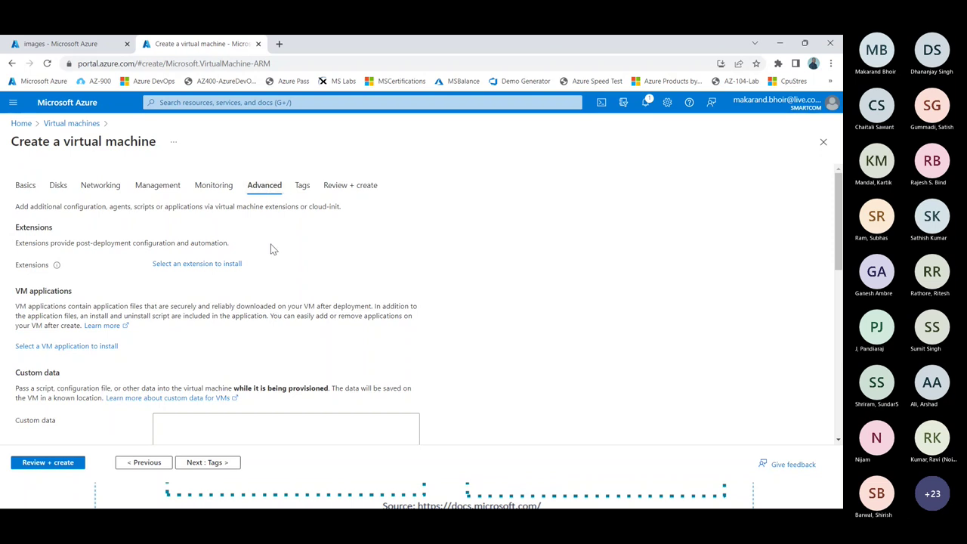
mouse_move(136, 253)
mouse_down()
mouse_move(186, 273)
mouse_move(289, 274)
mouse_move(267, 259)
mouse_move(327, 225)
mouse_up()
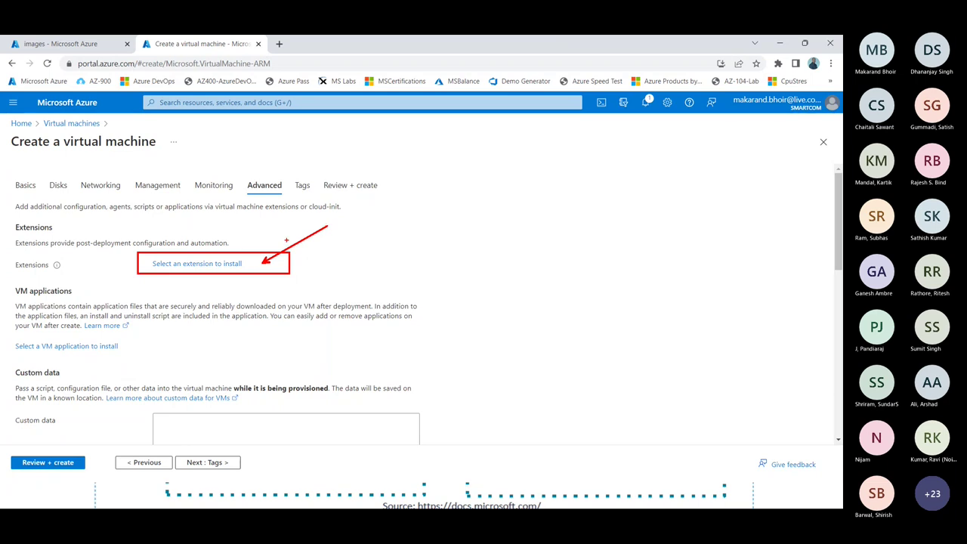
key(Escape)
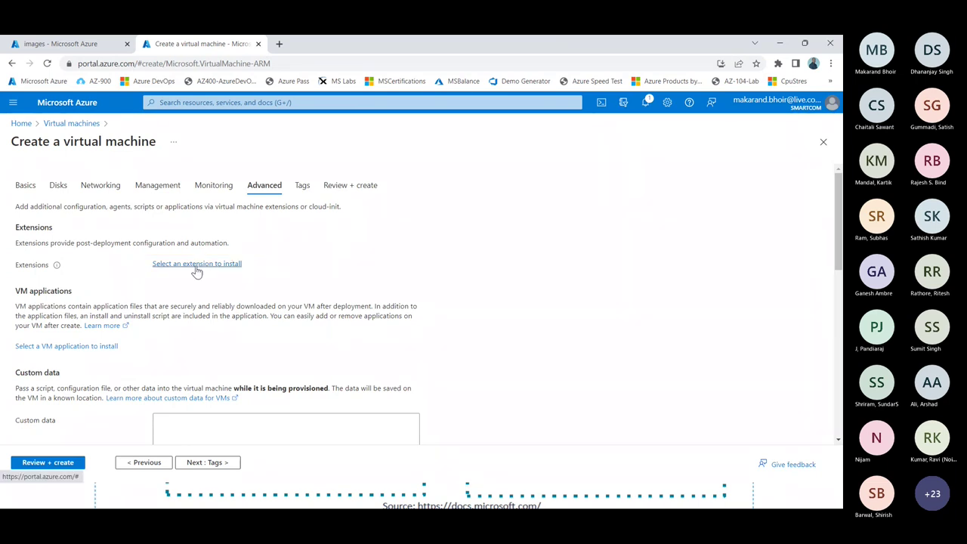
click(198, 264)
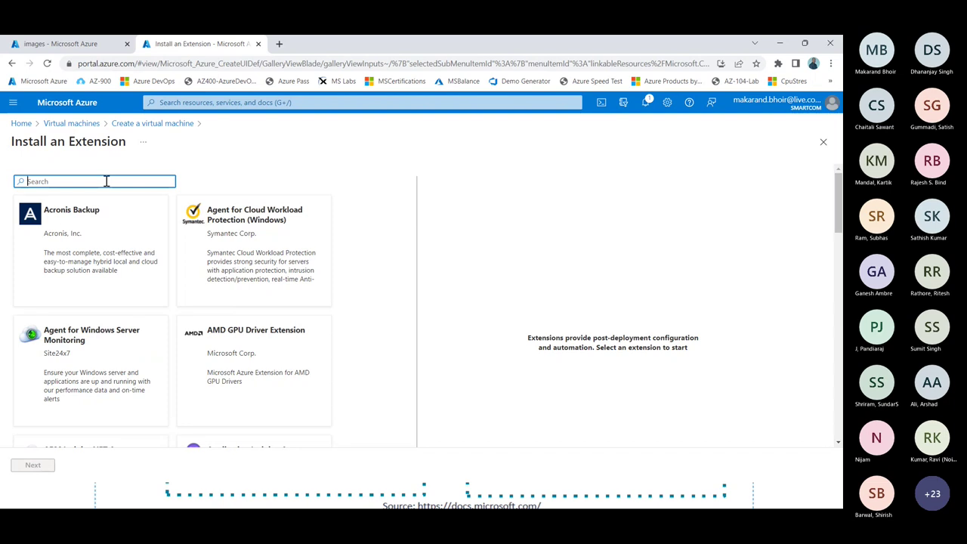
Search the gallery for 'custom', select Custom Script Extension, and proceed to its configuration.
text(custom)
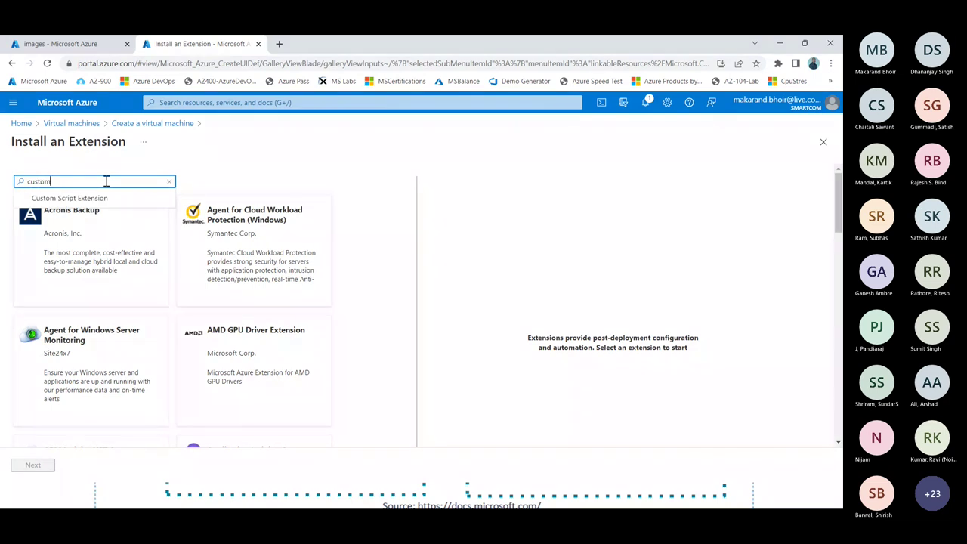
click(96, 209)
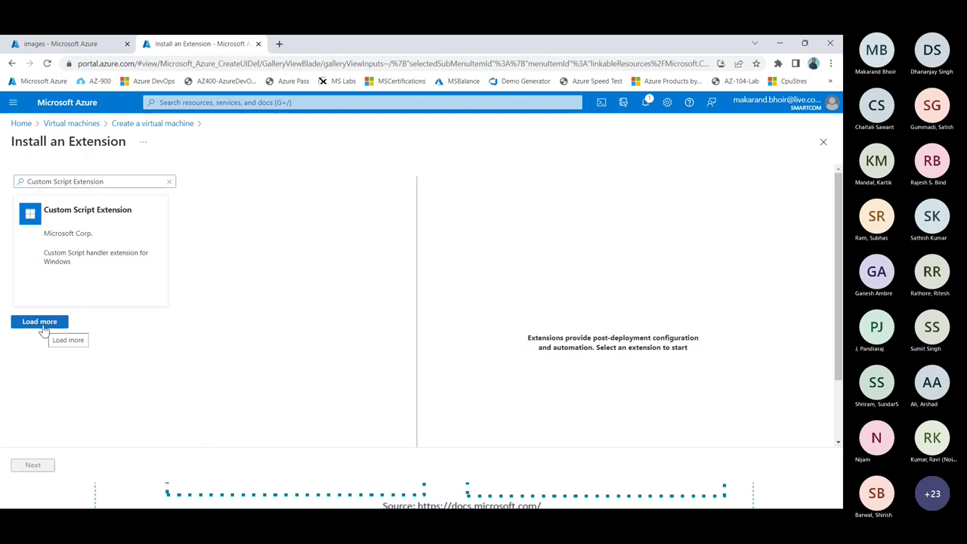
click(51, 299)
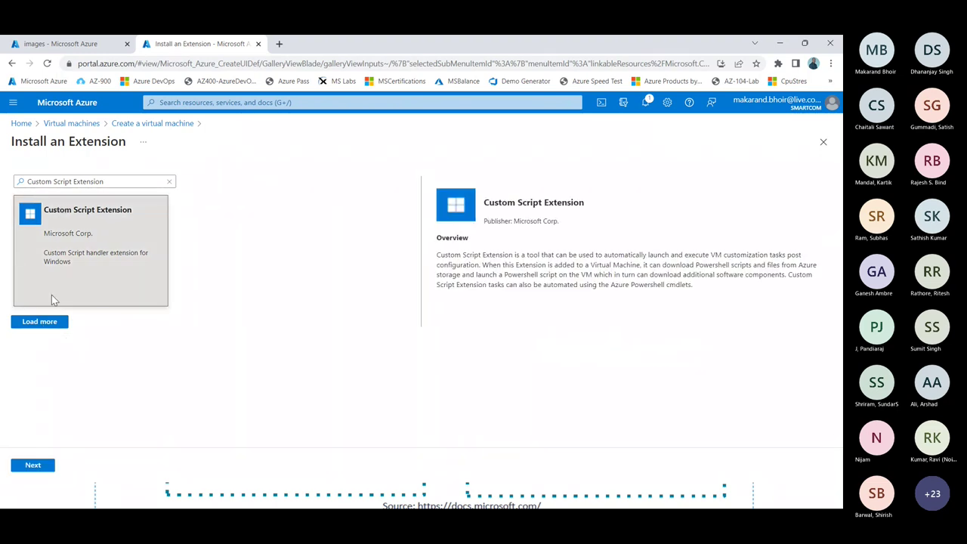
click(32, 466)
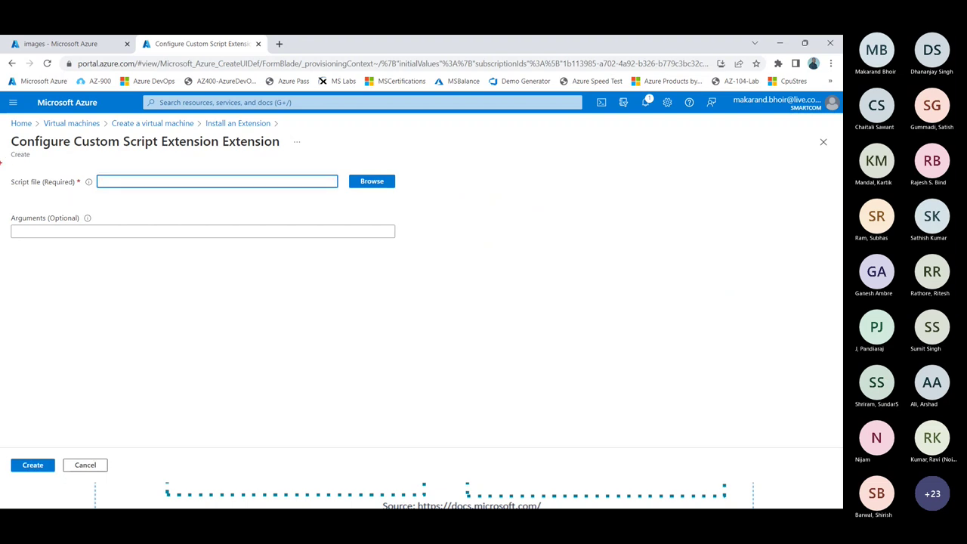
Point out the Script file field and browse the storage accounts for the script.
mouse_move(9, 167)
mouse_down()
mouse_move(103, 197)
mouse_move(422, 210)
mouse_up()
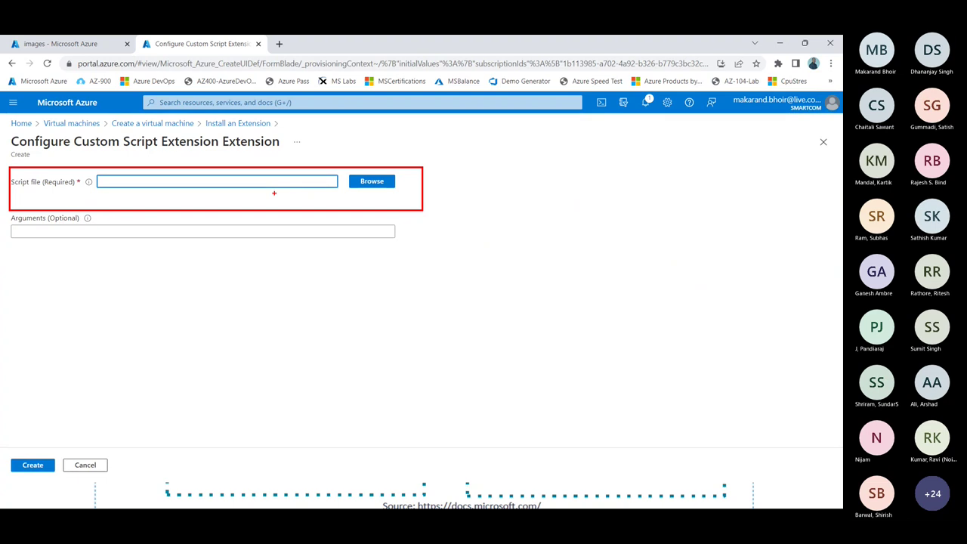
key(Escape)
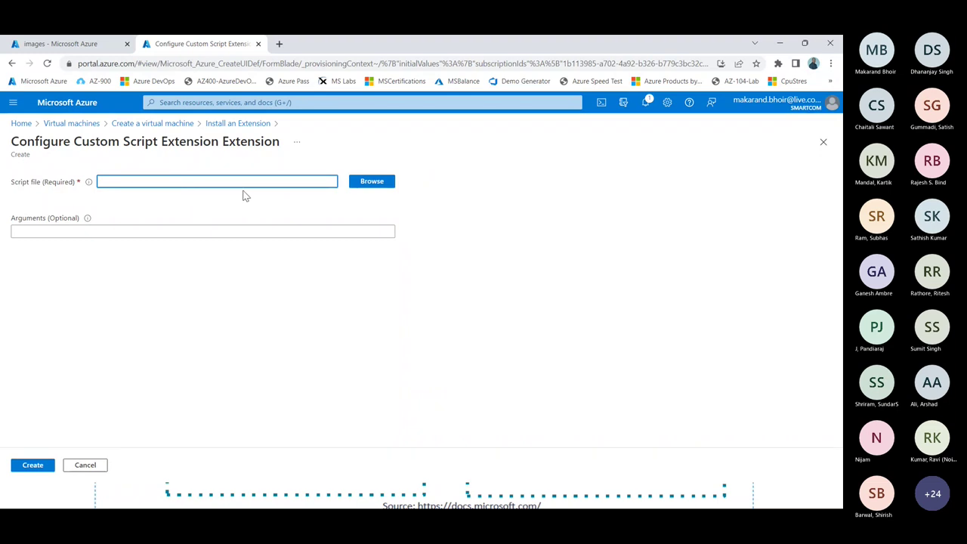
click(364, 185)
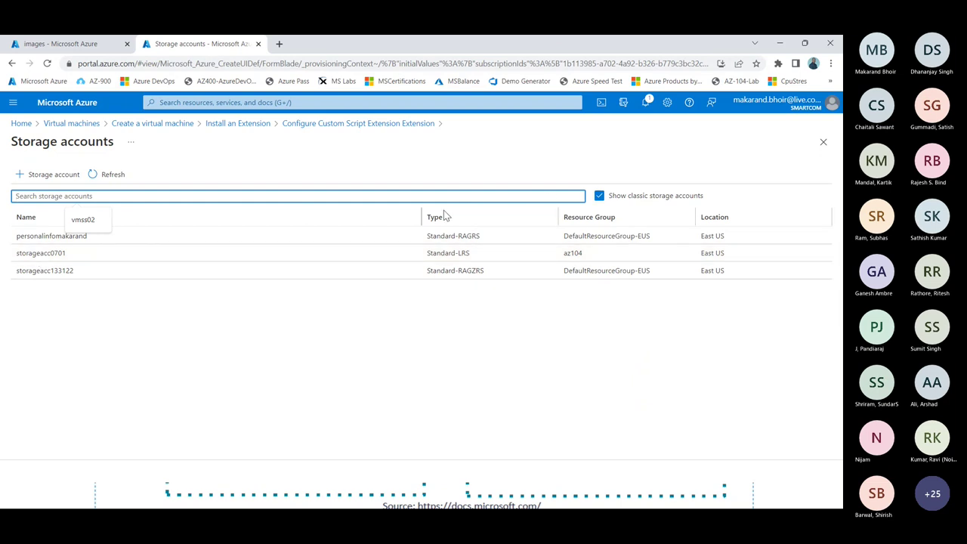
Create storage account storageacc160223 in resource group vm-rg.
click(39, 175)
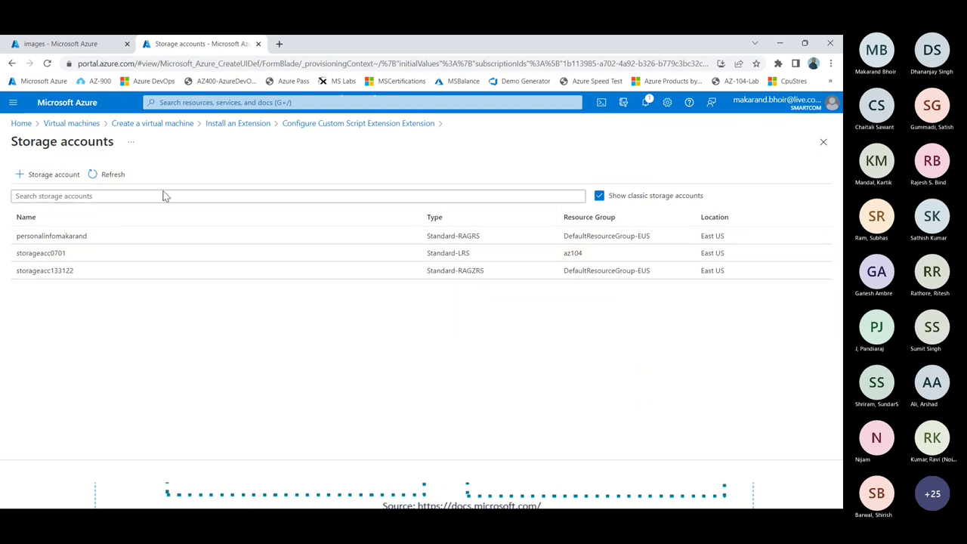
text(s)
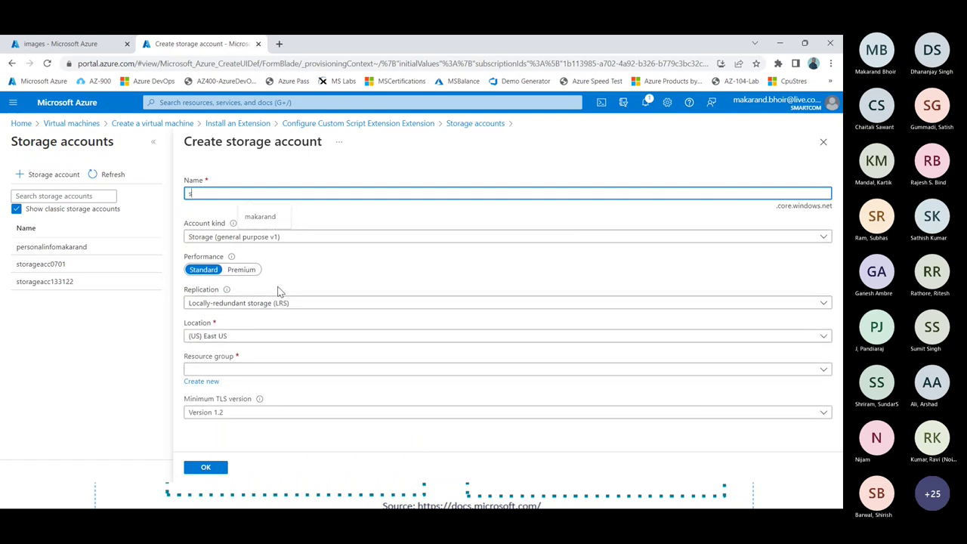
text(torage)
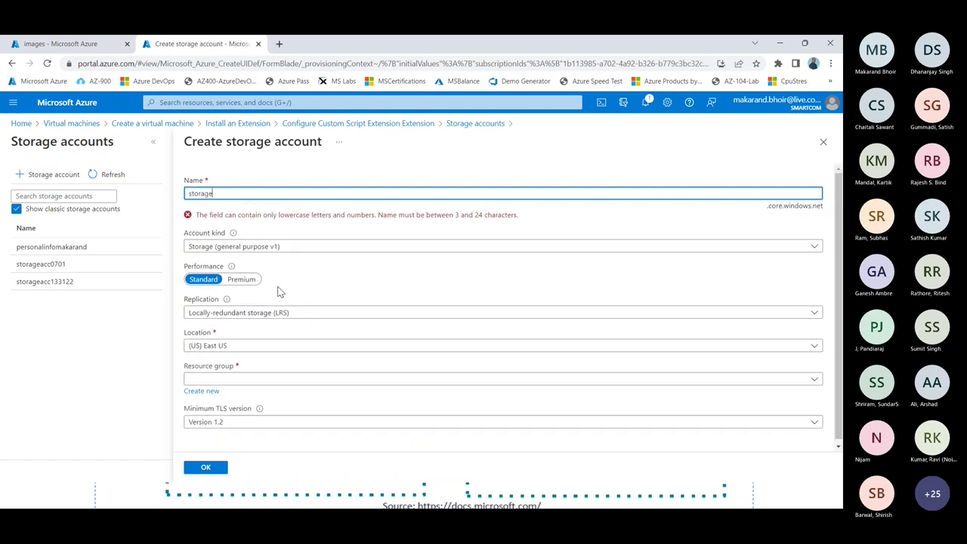
text(acc)
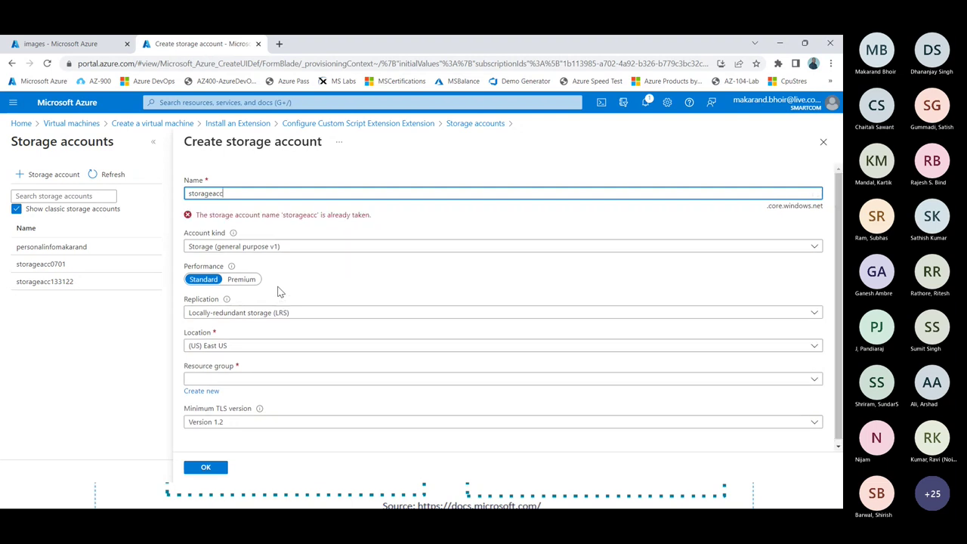
text(1602)
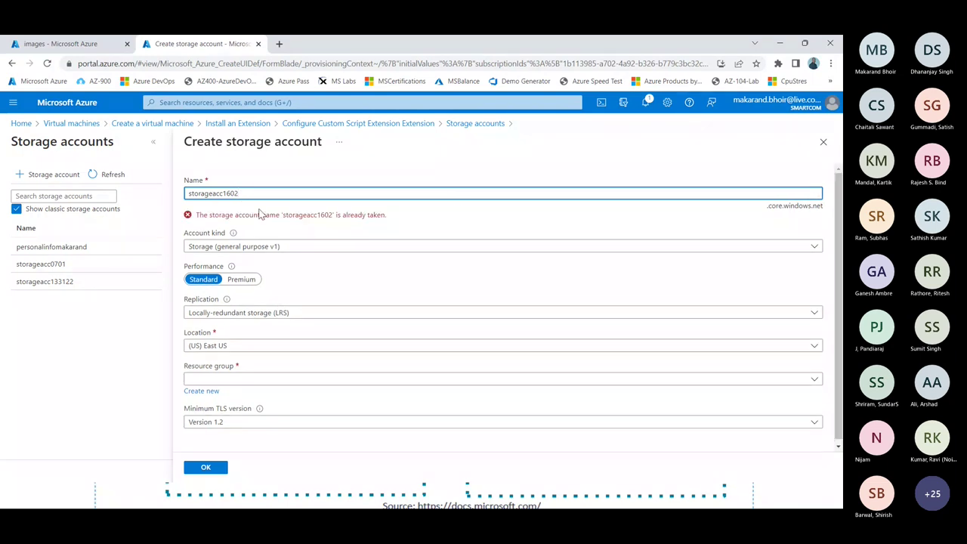
text(23)
key(Tab)
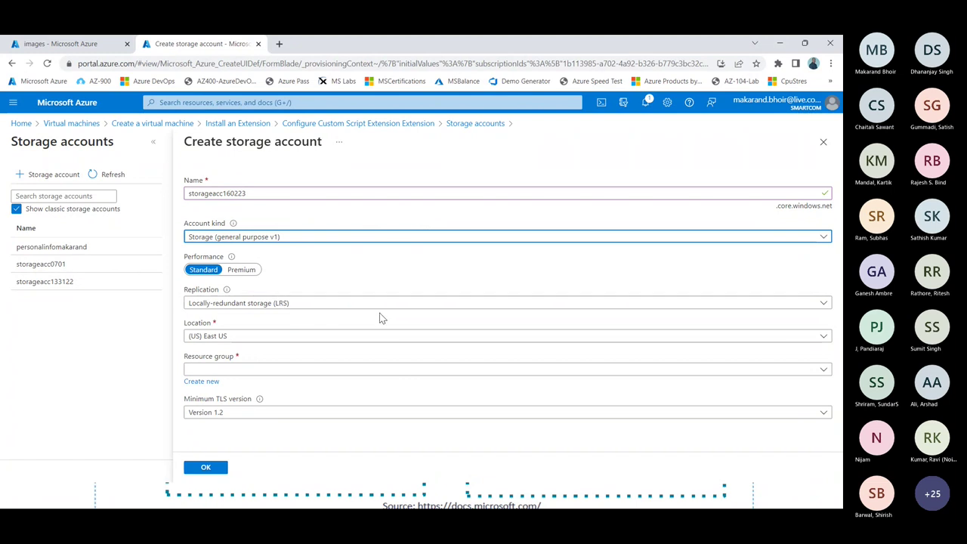
click(310, 373)
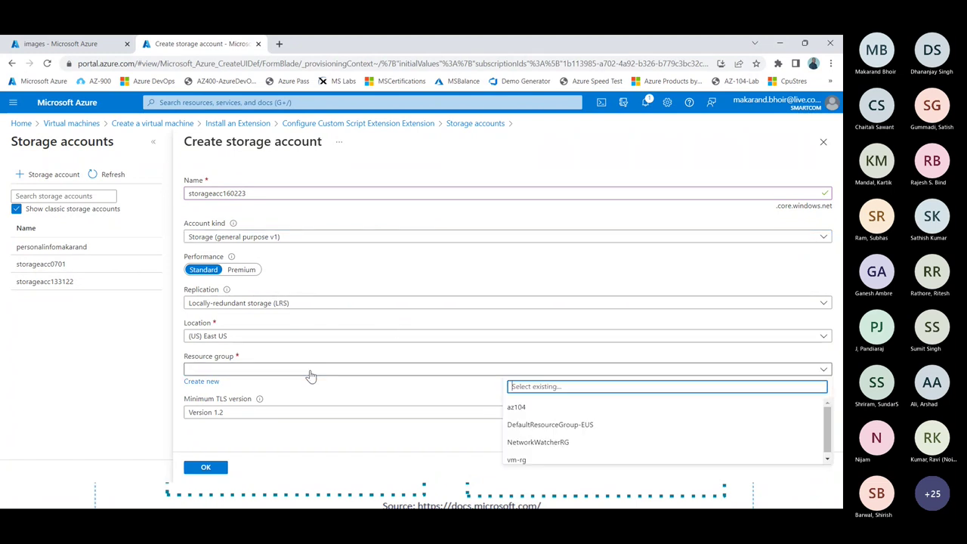
click(520, 460)
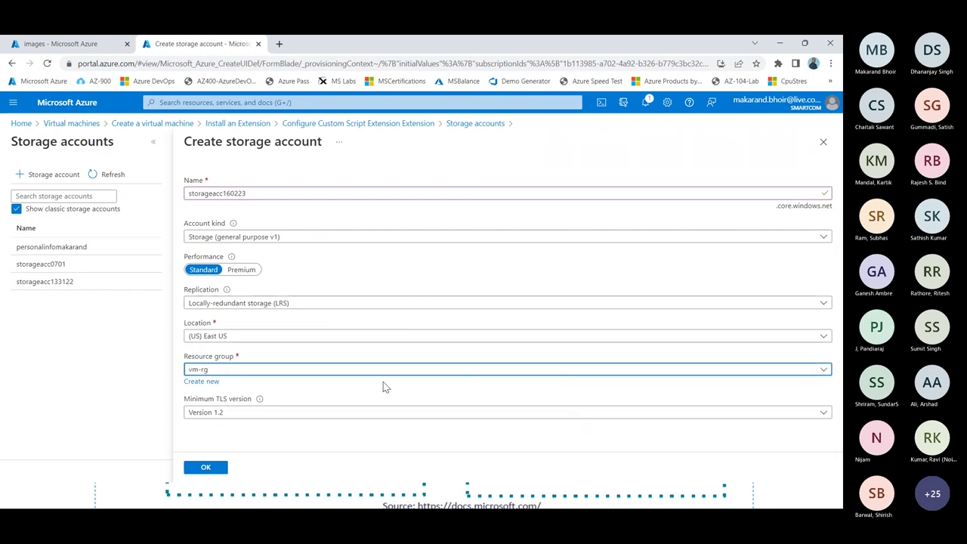
click(209, 472)
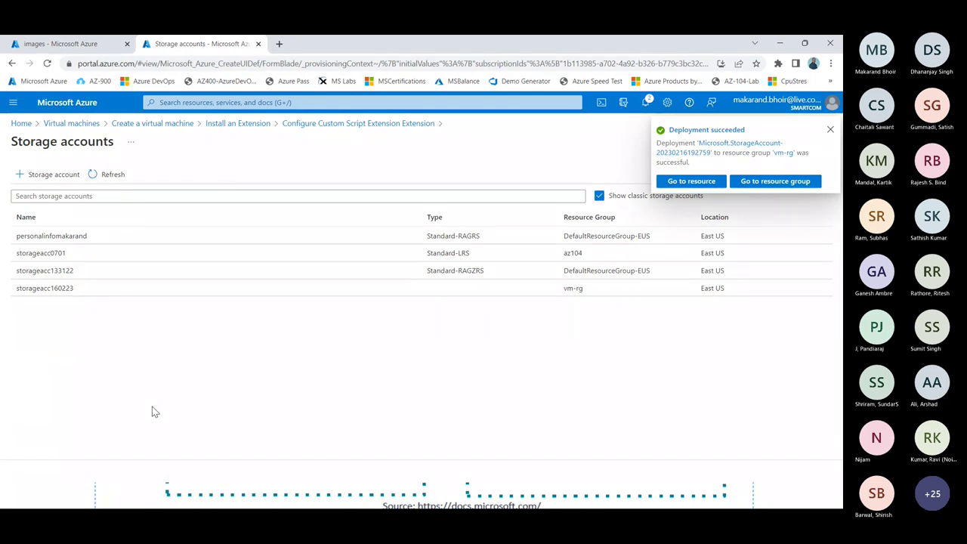
Create a container named 'script' in storageacc160223 with Container-level anonymous read access.
click(43, 290)
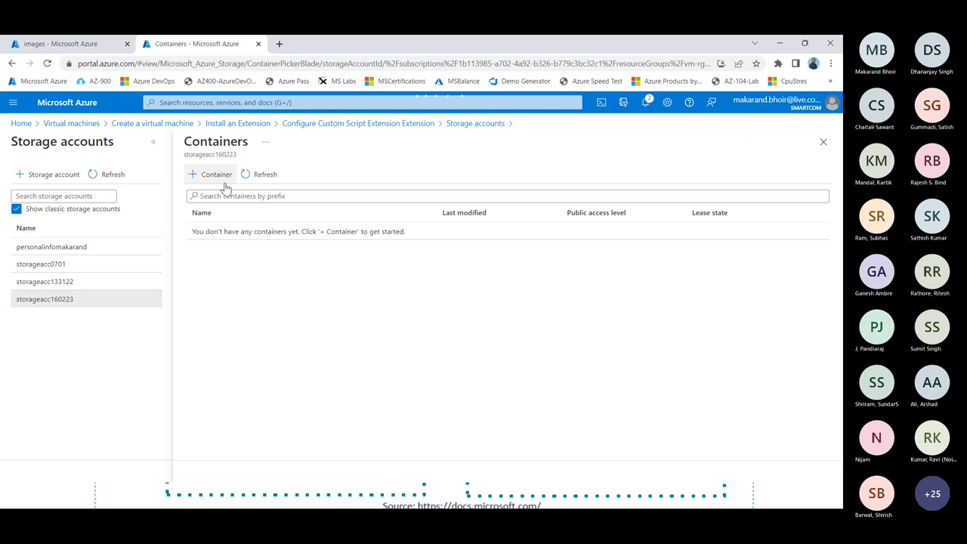
click(216, 174)
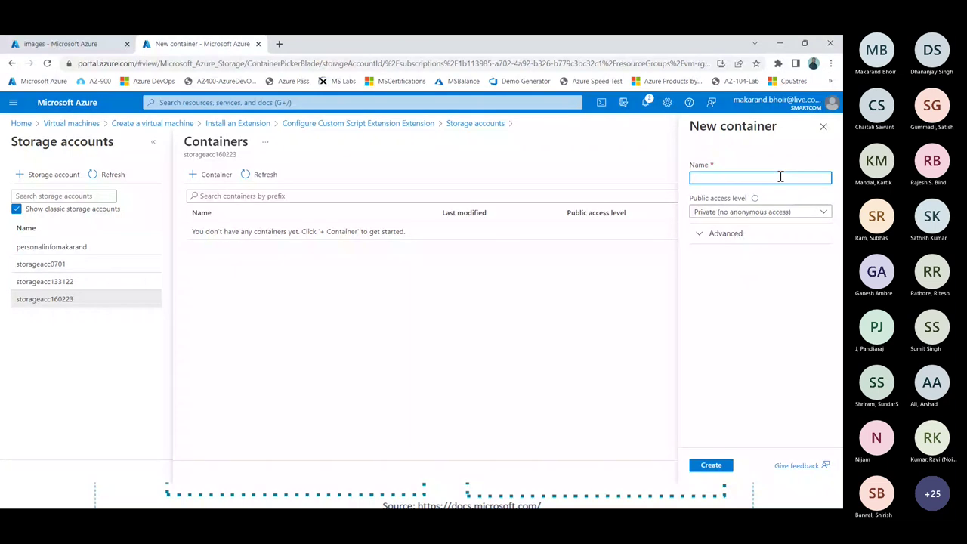
text(script)
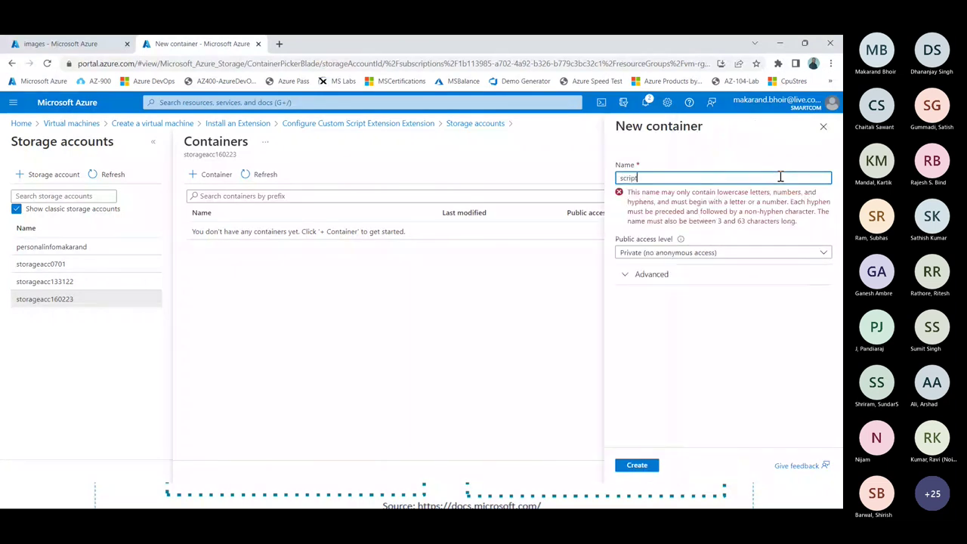
click(722, 212)
click(708, 263)
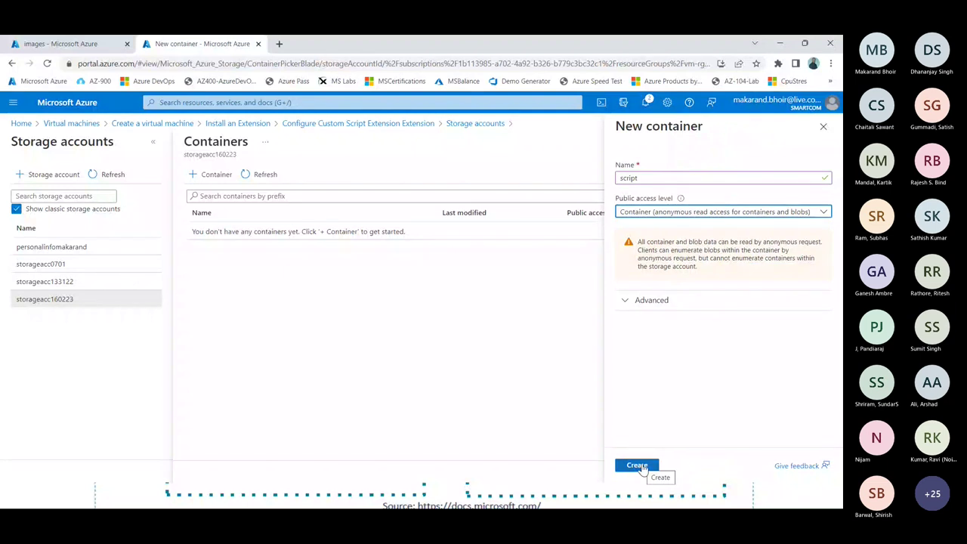
click(637, 465)
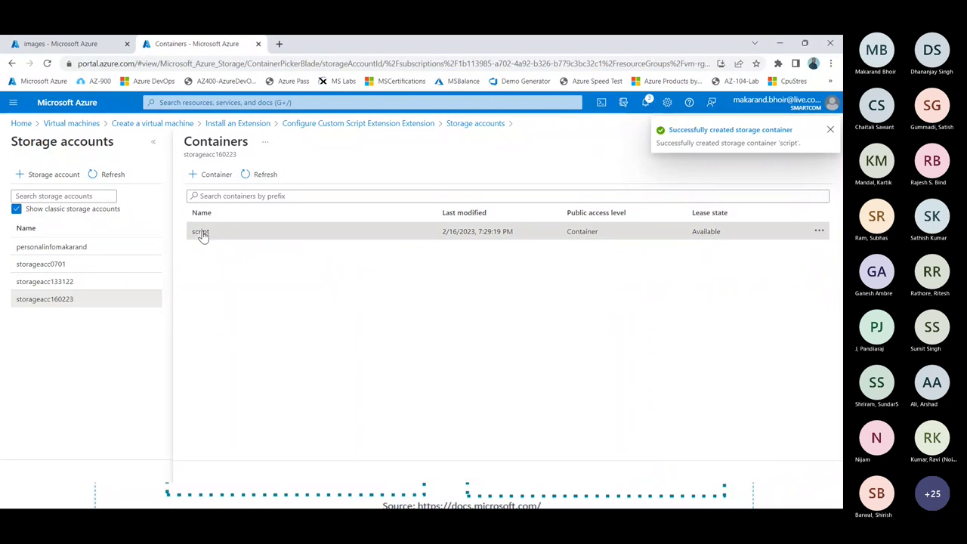
Open the script container's upload panel, then switch to the File Explorer Images window.
click(200, 231)
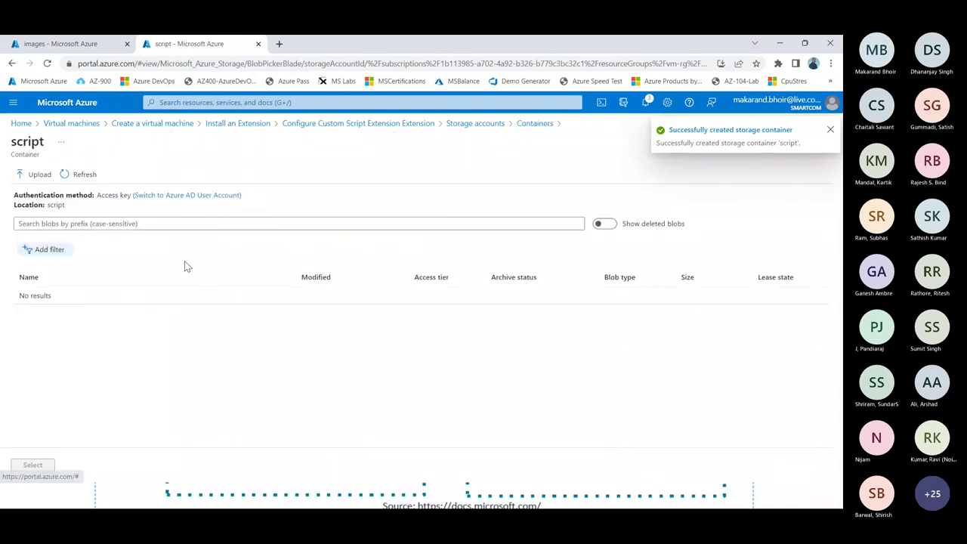
click(39, 175)
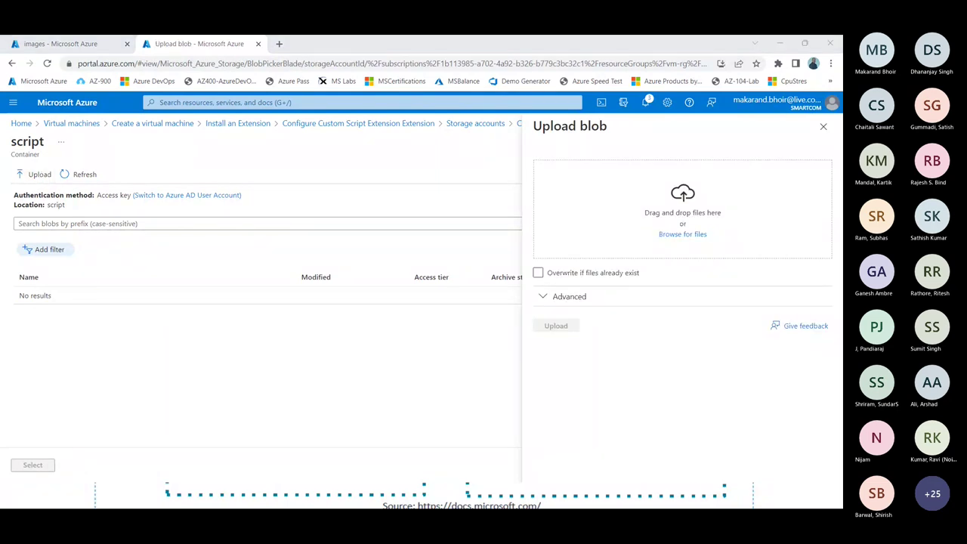
key(alt+Tab)
key(alt+Tab)
key(Tab)
key(Tab)
key(Tab)
key(Tab)
key(Tab)
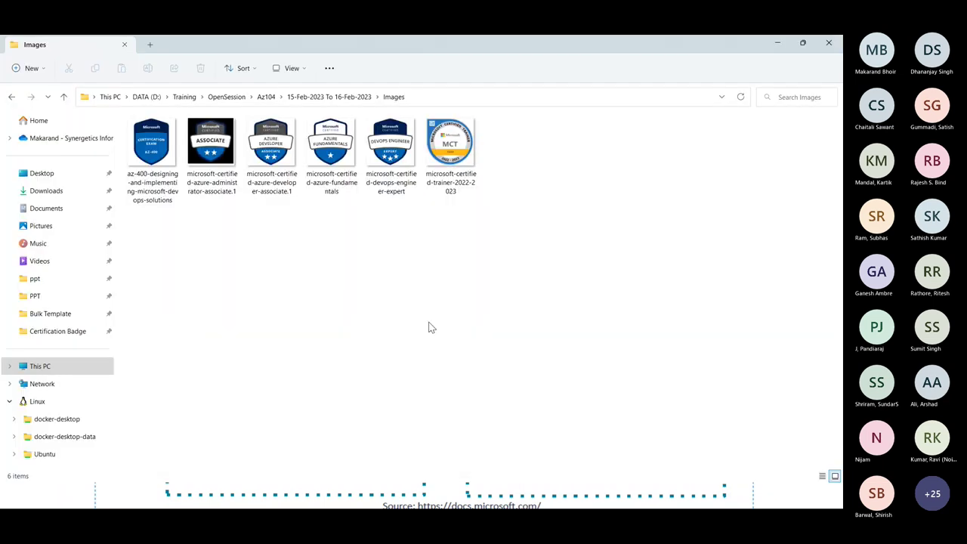
Open IISwithHtml.ps1 from the Files folder in Notepad++.
click(332, 96)
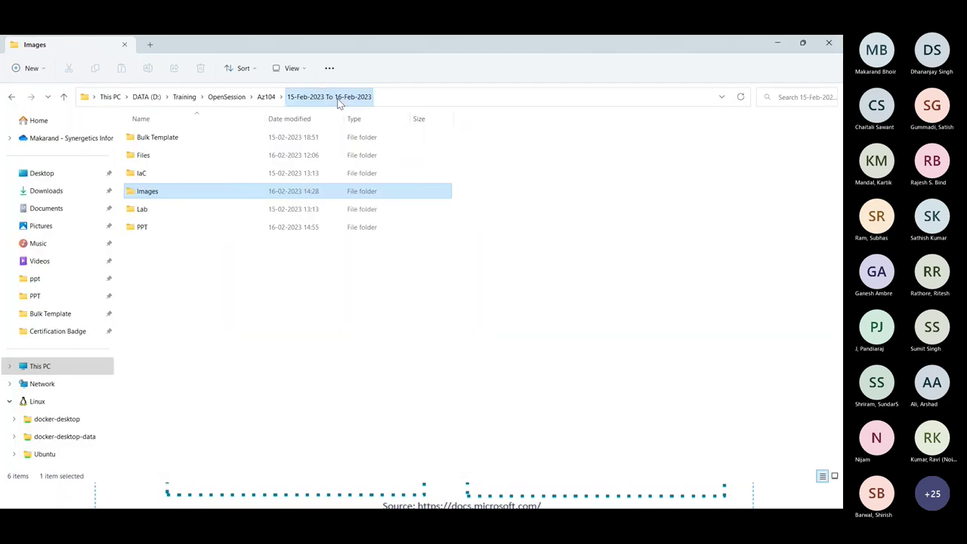
double_click(143, 156)
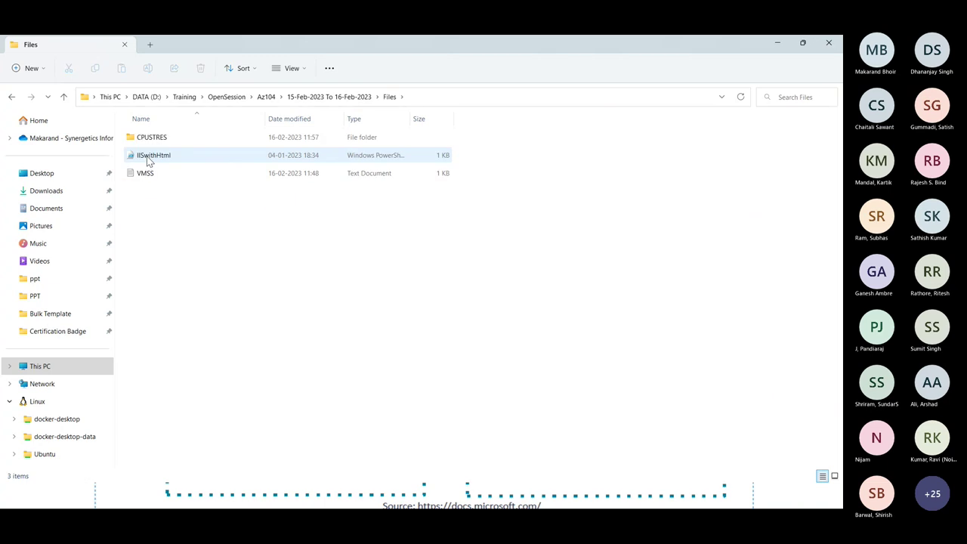
right_click(148, 157)
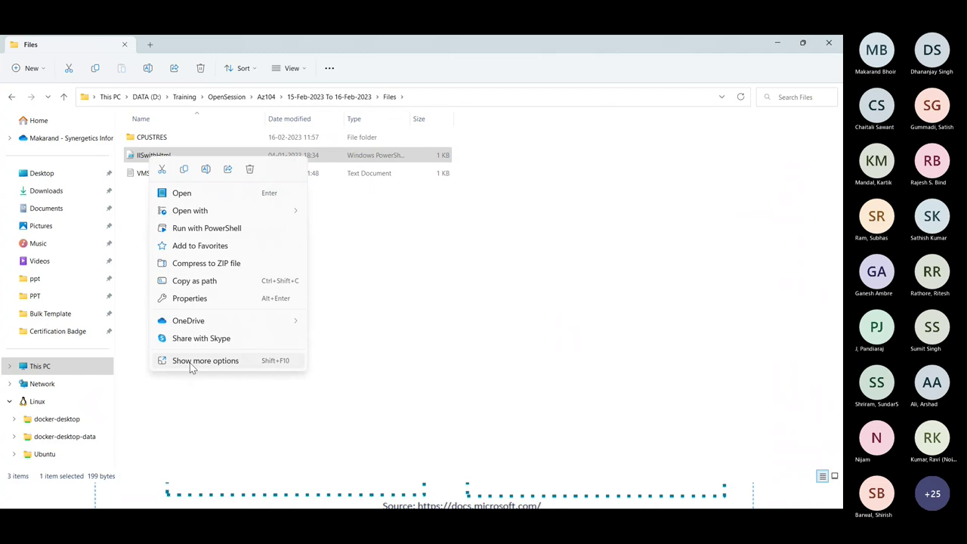
click(191, 362)
click(245, 188)
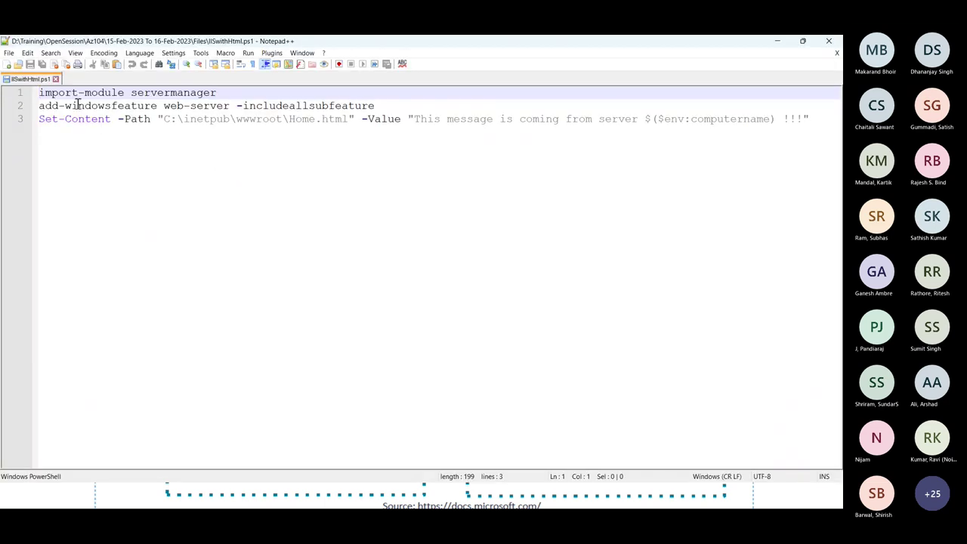
Highlight the IIS install lines and the Set-Content Home.html line, then minimize Notepad++.
drag(39, 92, 388, 106)
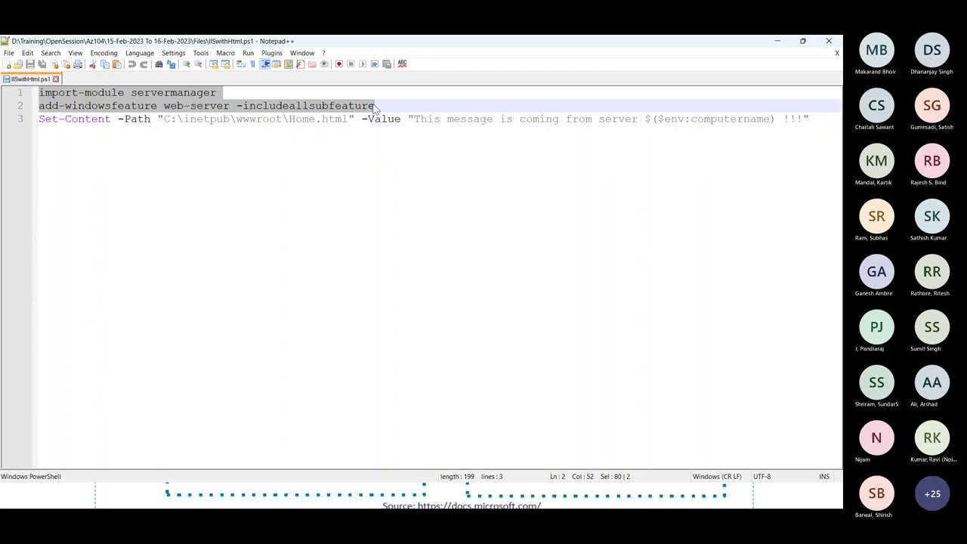
click(42, 119)
drag(42, 118, 809, 119)
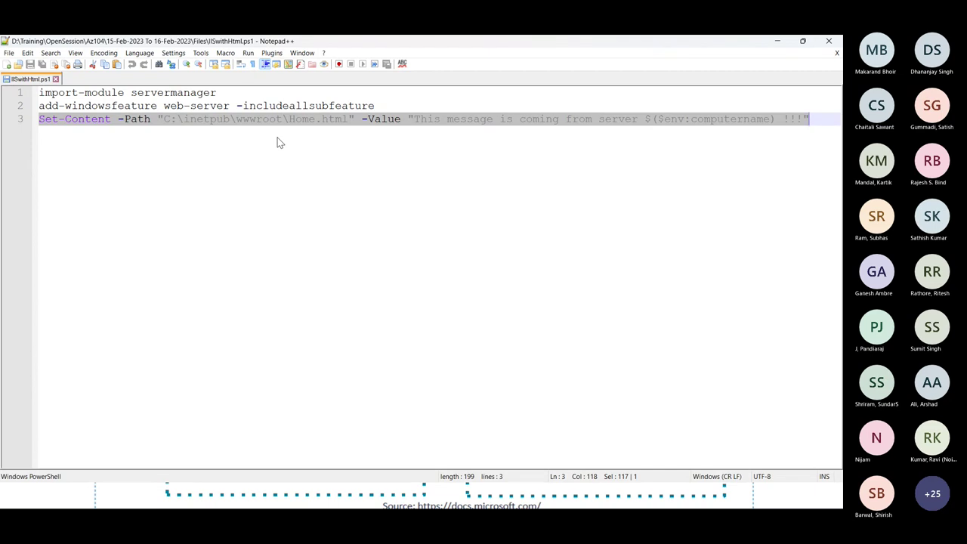
click(778, 43)
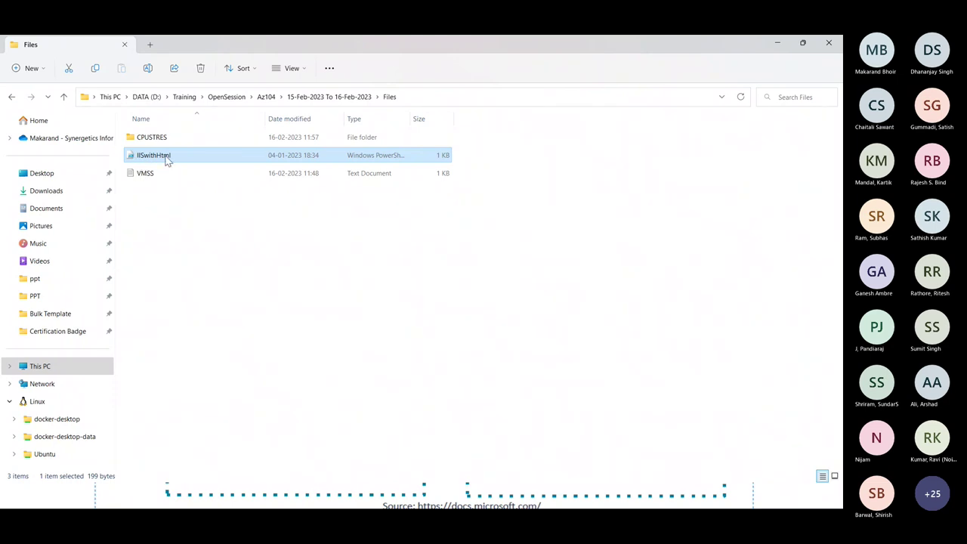
Check the Files folder path, then open the Upload blob file picker in the browser.
click(428, 100)
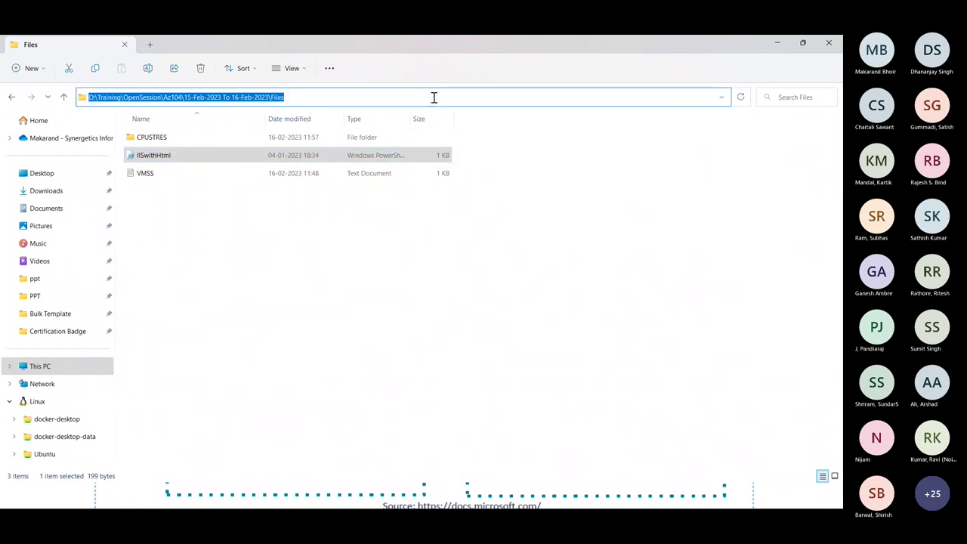
key(alt+Tab)
key(Tab)
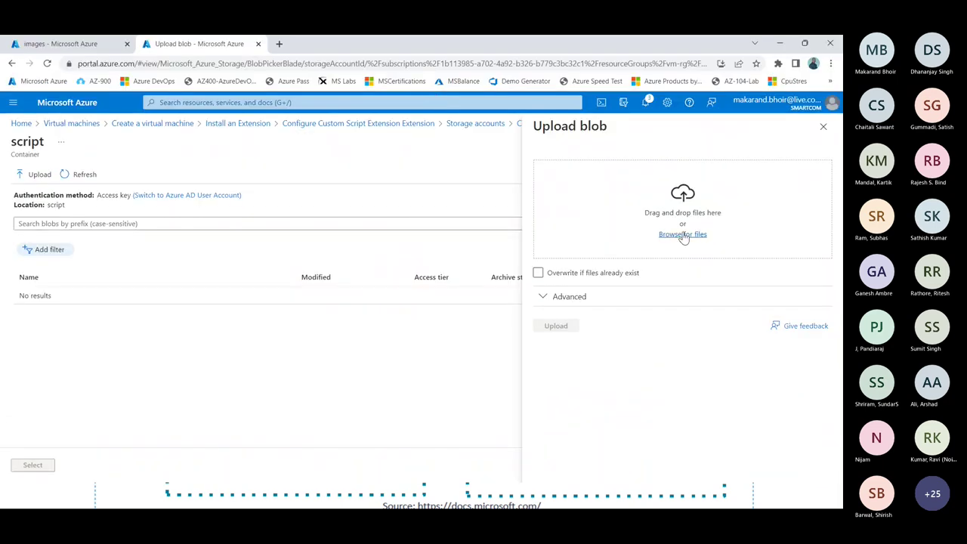
click(682, 235)
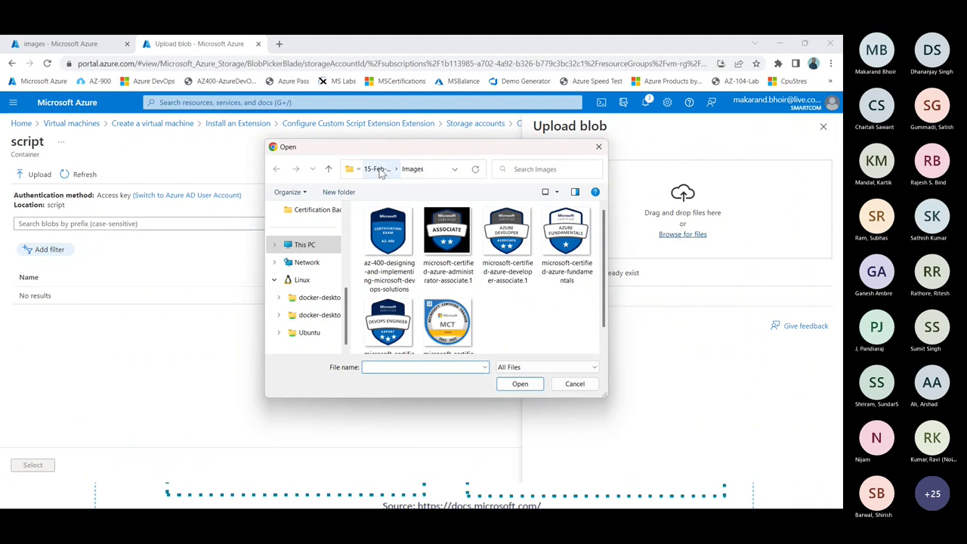
Upload IISwithHtml.ps1 from the Files folder to the script container.
click(370, 168)
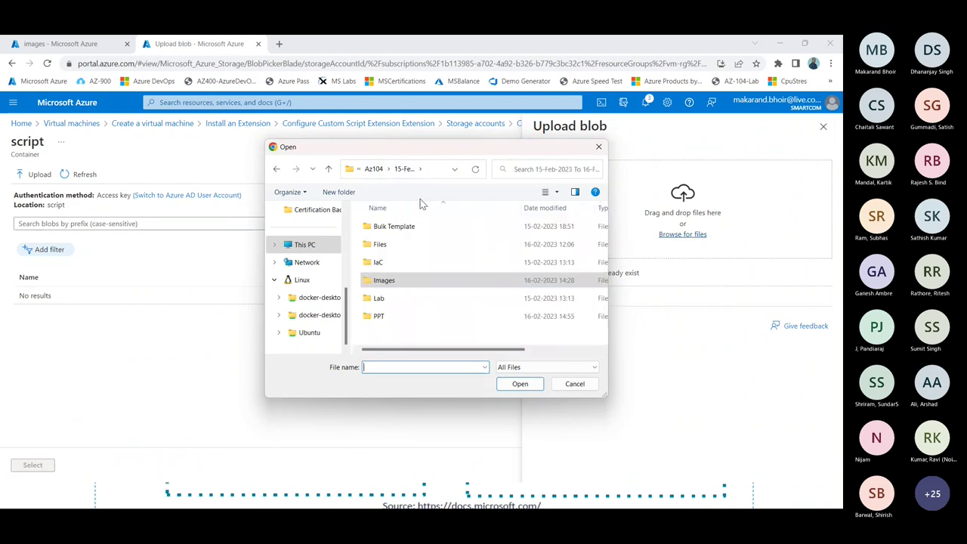
double_click(381, 245)
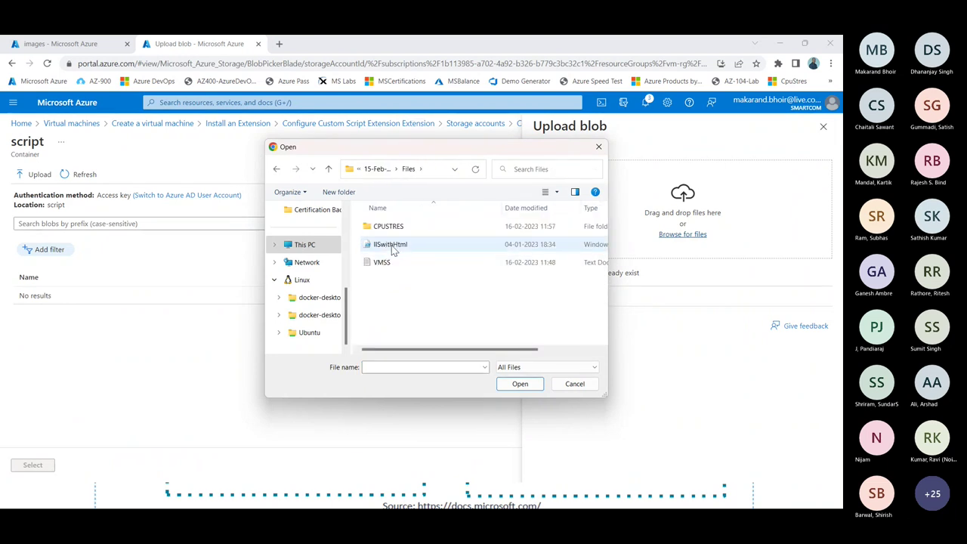
click(390, 246)
click(519, 384)
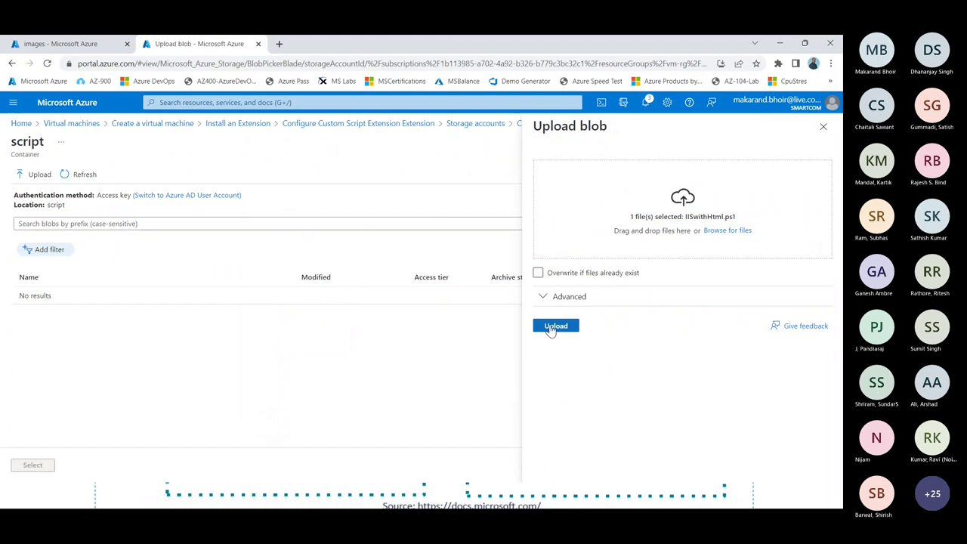
click(553, 326)
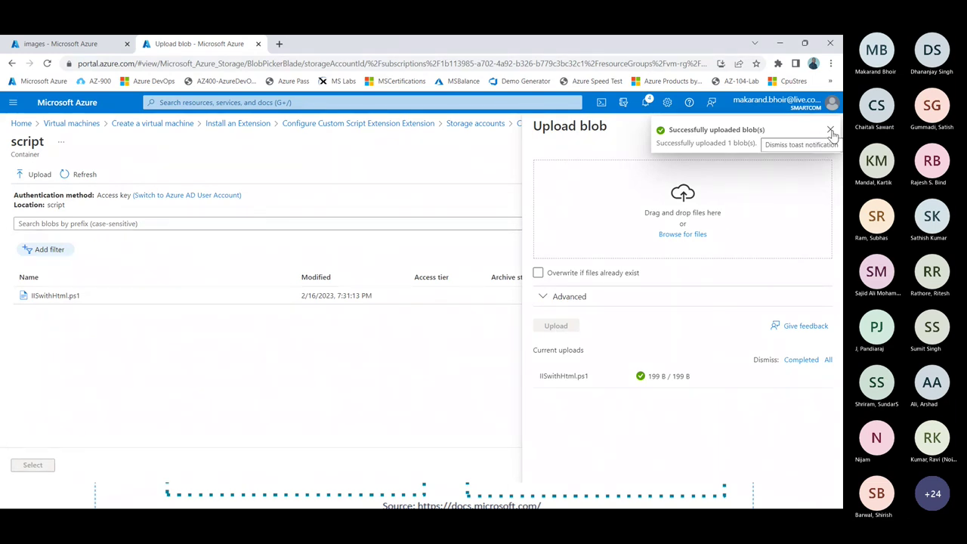
click(830, 131)
Select the IISwithHtml.ps1 blob as the extension's script and add the Custom Script Extension.
click(823, 128)
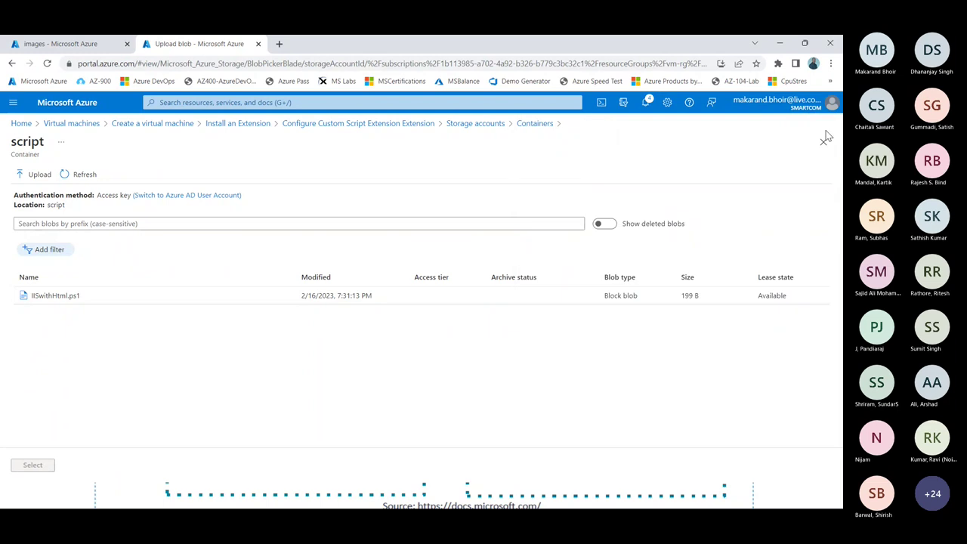
click(43, 299)
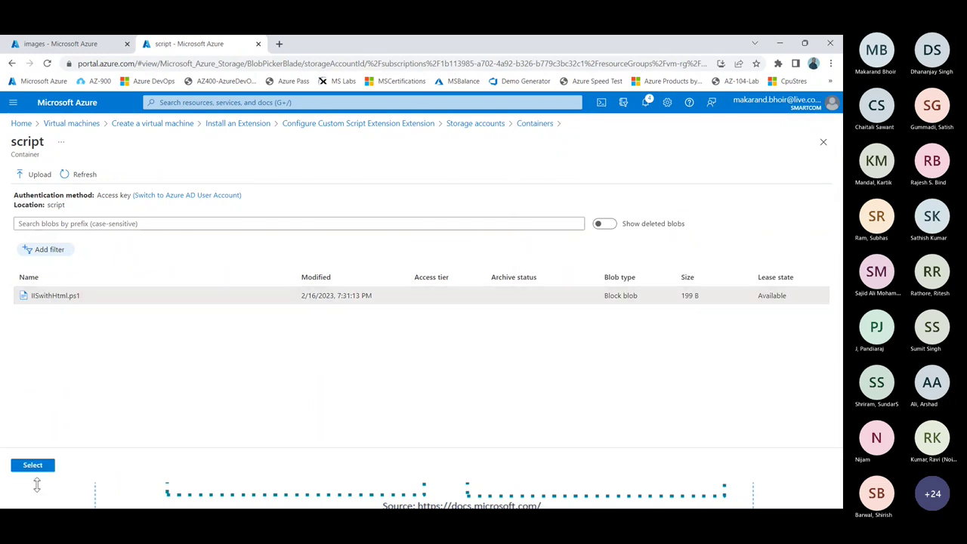
click(32, 465)
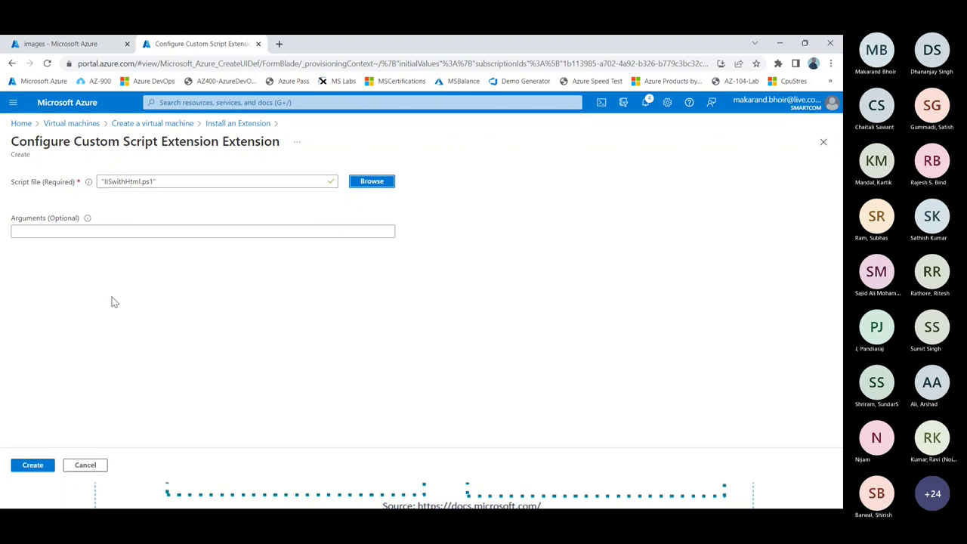
click(33, 465)
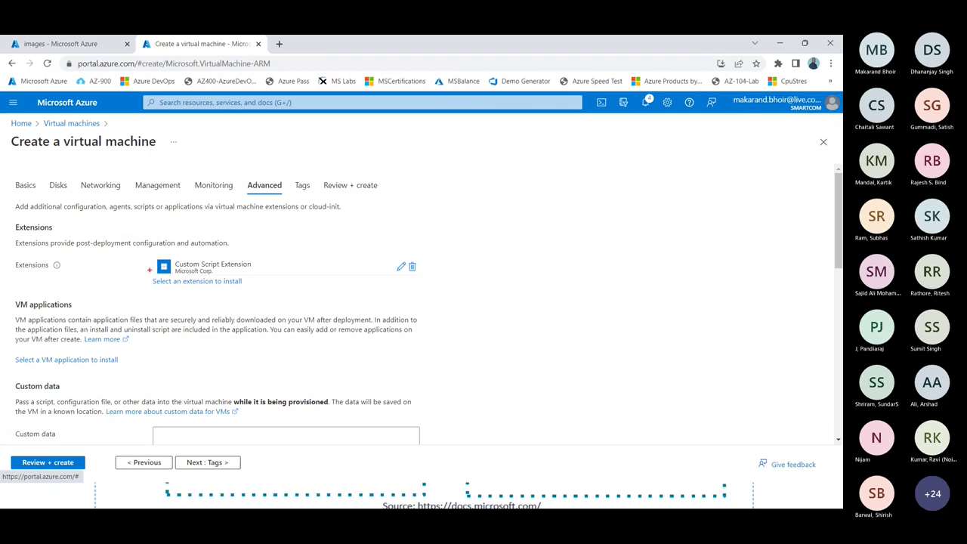
drag(139, 232, 426, 306)
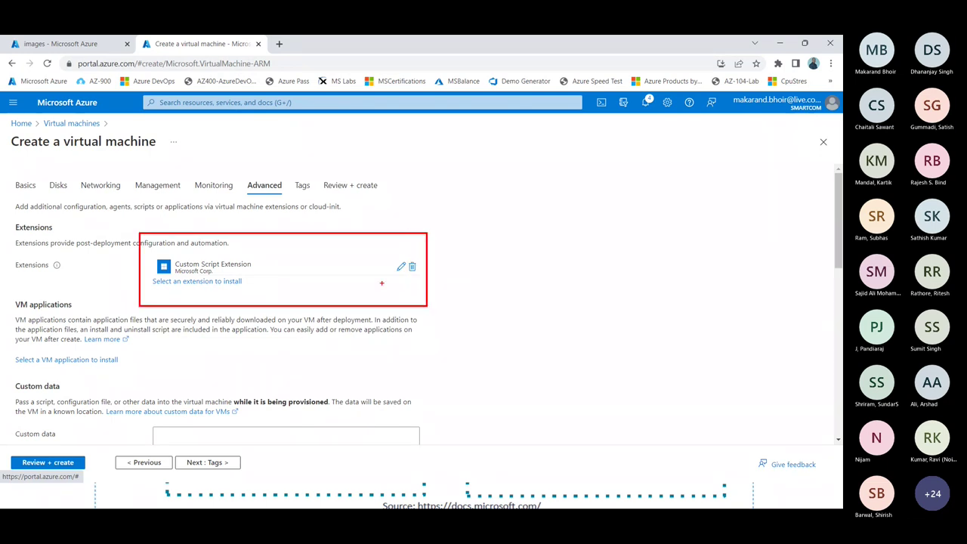
drag(465, 213, 377, 257)
drag(85, 457, 153, 428)
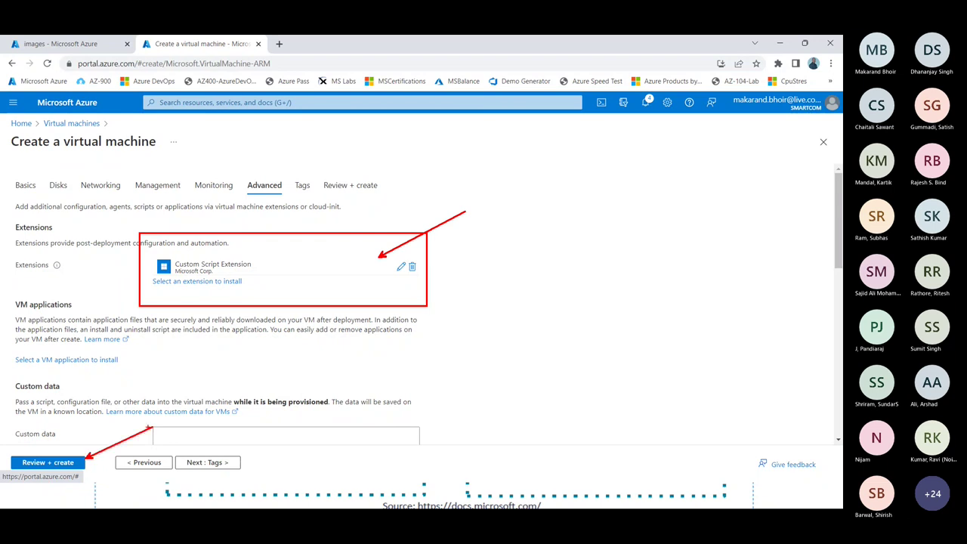
Clear the annotations, pass Review + create validation, and submit the VM deployment.
key(Escape)
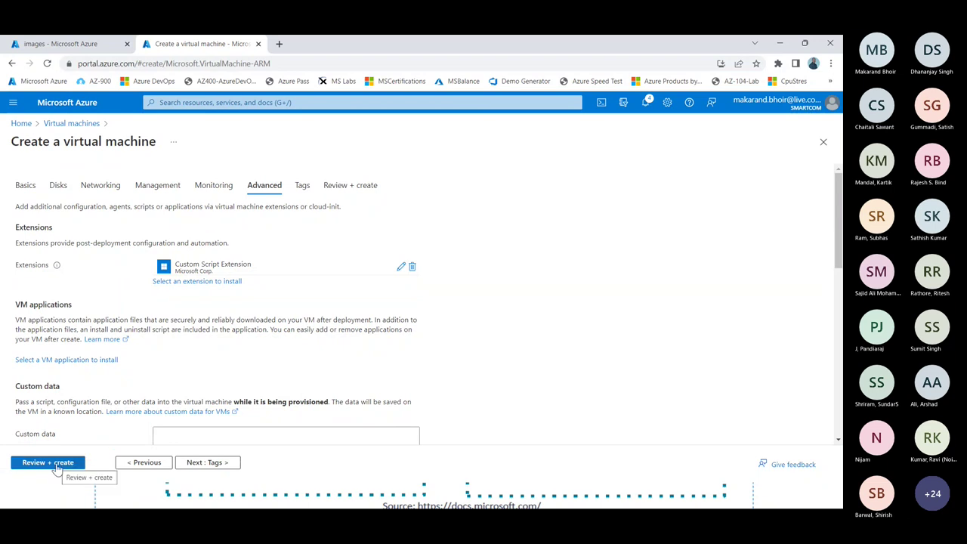
click(56, 466)
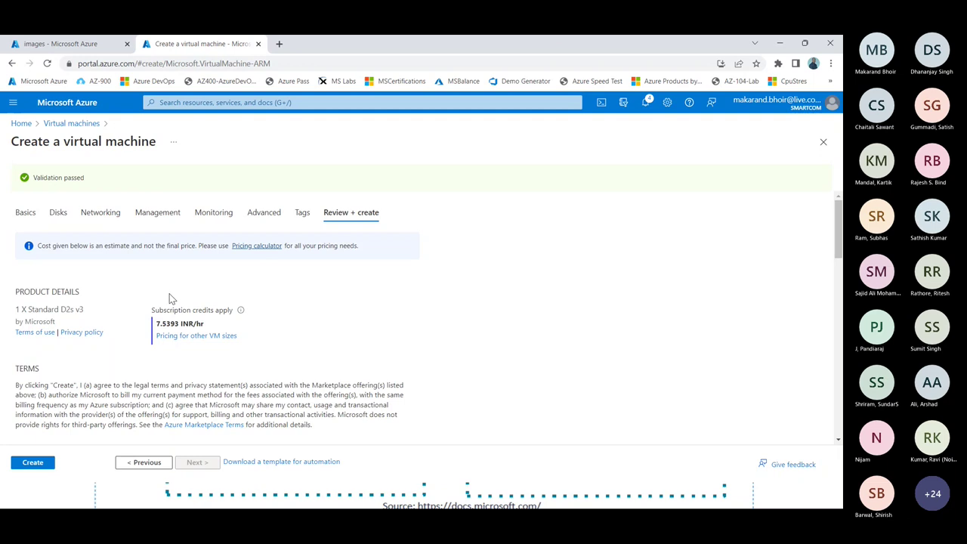
click(44, 465)
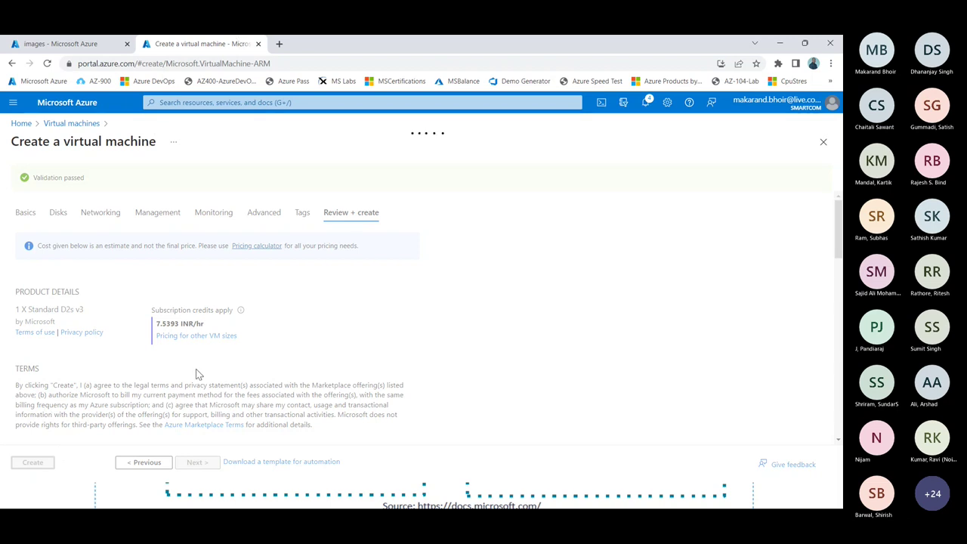
From the Virtual machines list, start a new Azure virtual machine via Create.
click(76, 46)
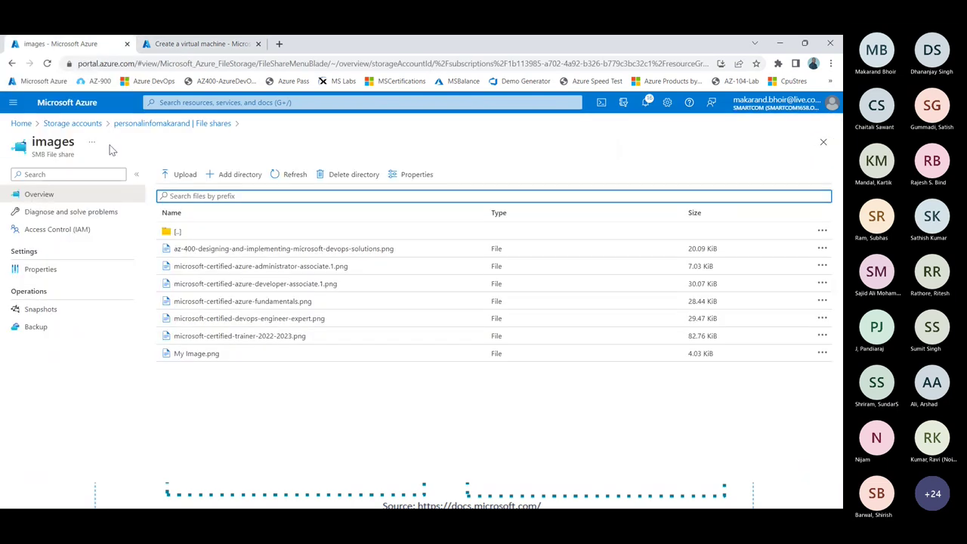
click(211, 101)
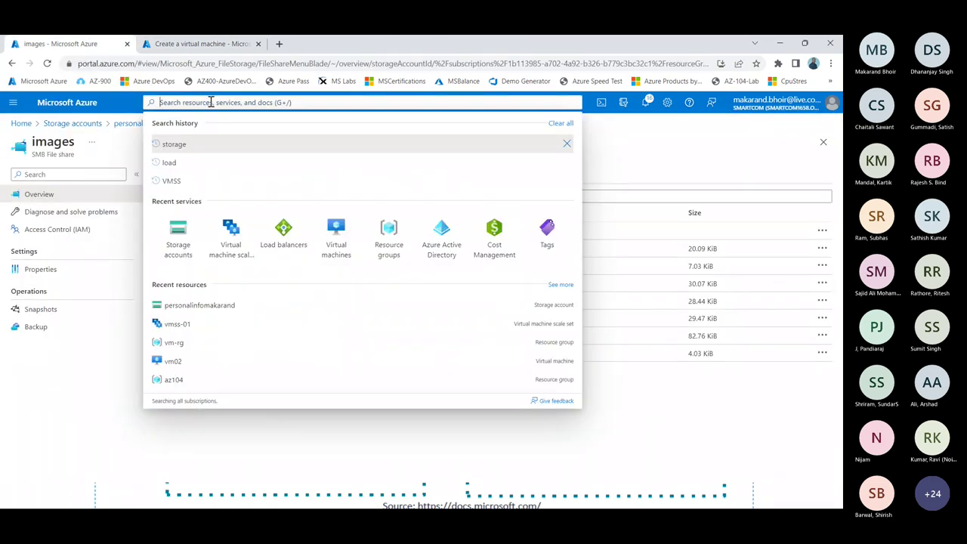
click(338, 240)
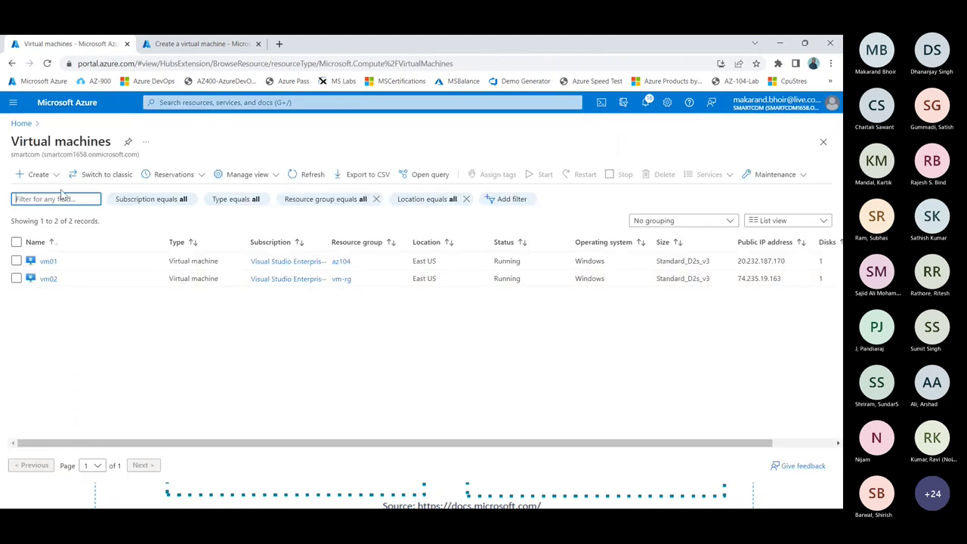
click(38, 174)
click(62, 205)
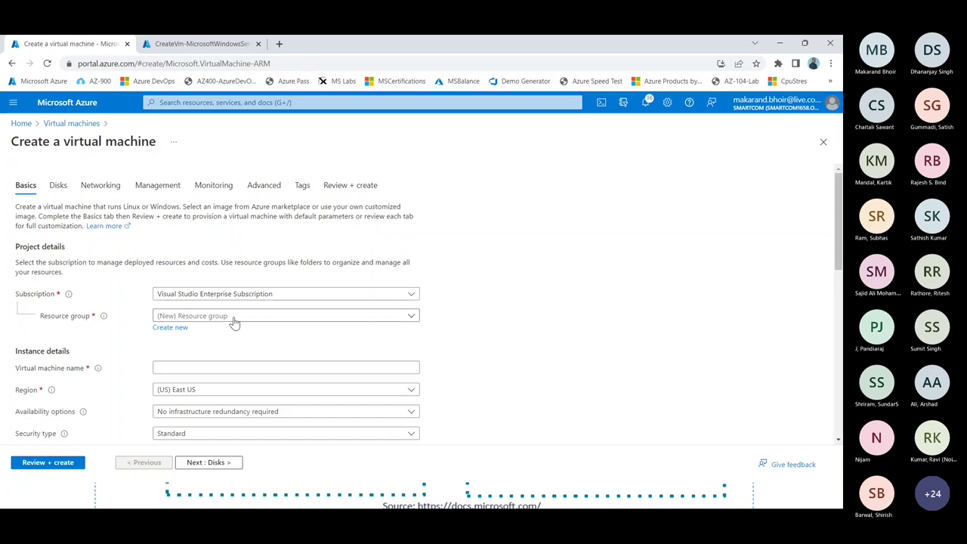
Put the VM in vm-rg, name it vm04, and choose Windows Server 2022 Datacenter: Azure Edition.
click(234, 324)
click(169, 405)
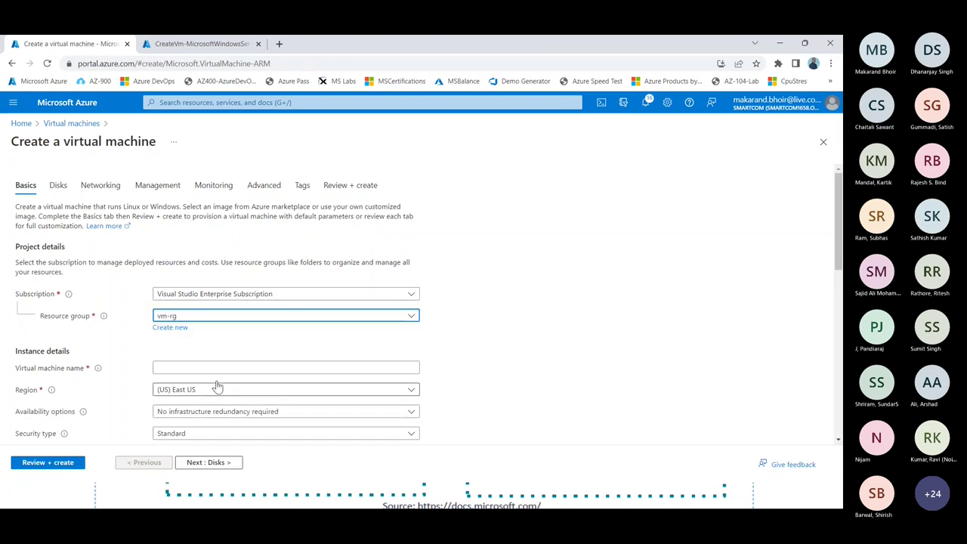
click(235, 368)
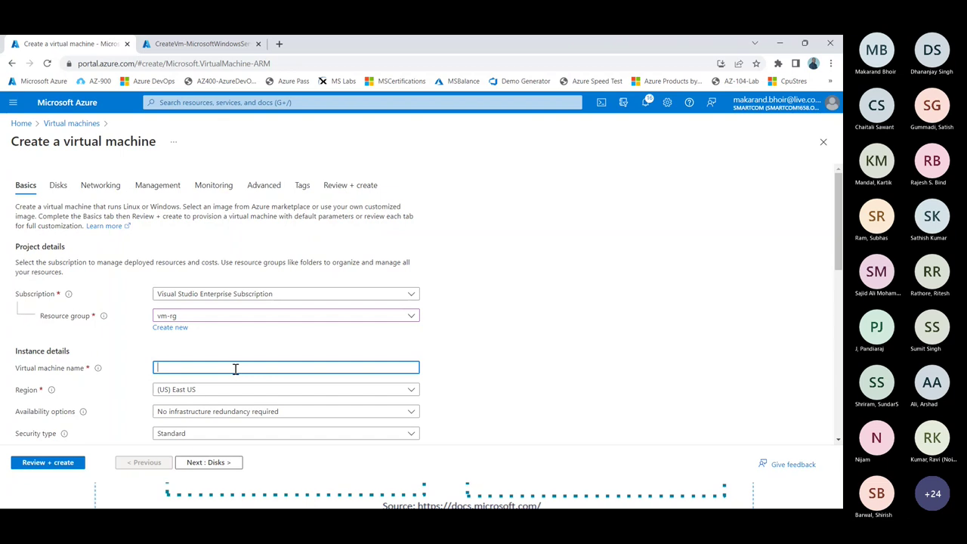
text(vm04)
click(498, 365)
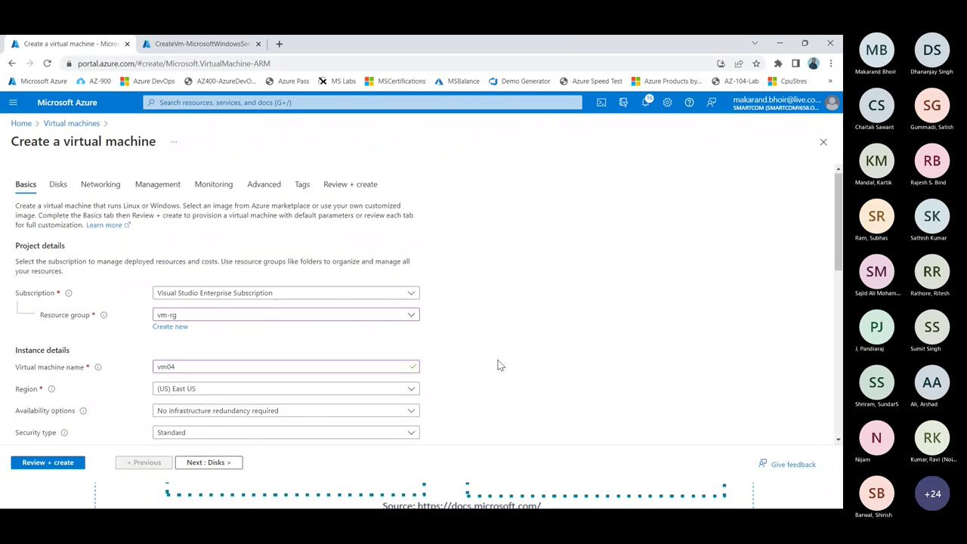
scroll(497, 366, down, 3)
click(325, 237)
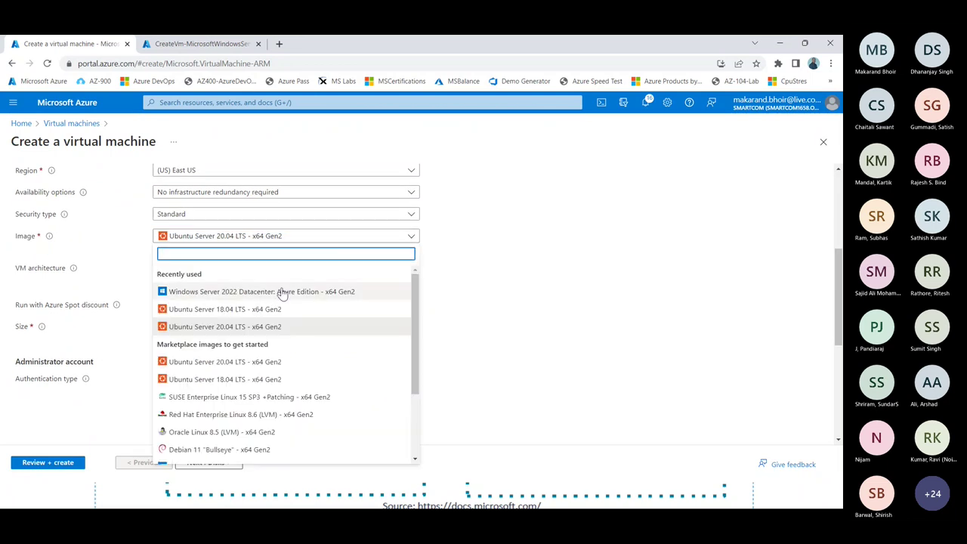
click(280, 292)
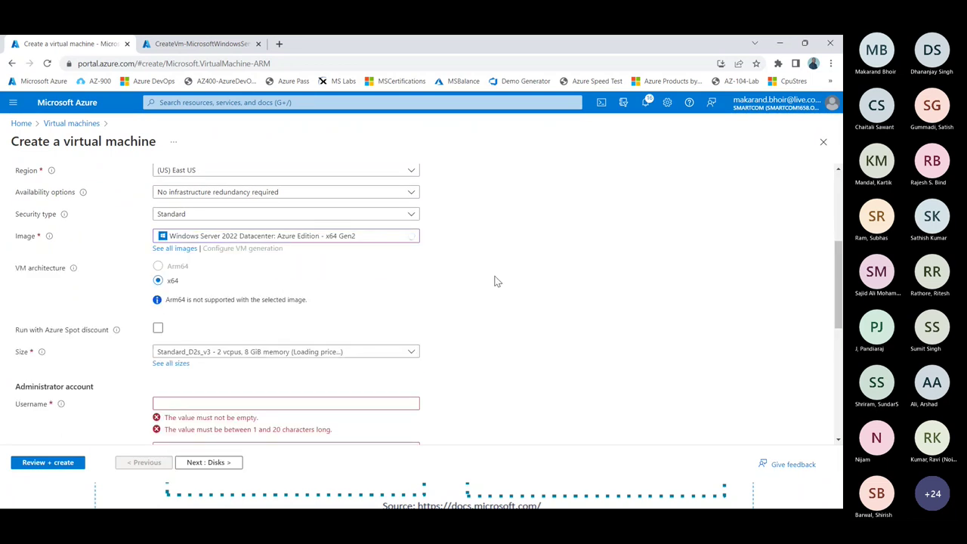
Enter the administrator username, password and password confirmation, then check RDP (3389) is allowed.
scroll(495, 281, down, 1)
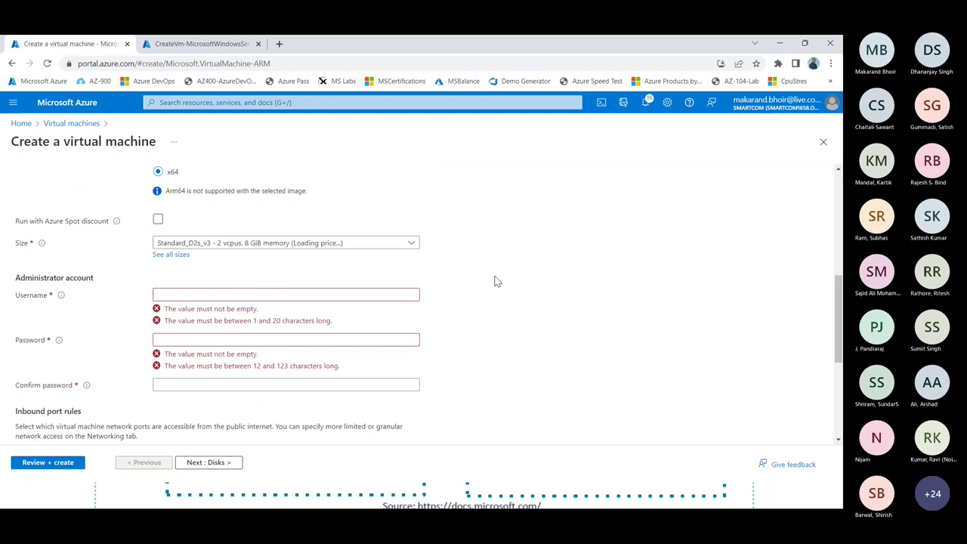
click(337, 294)
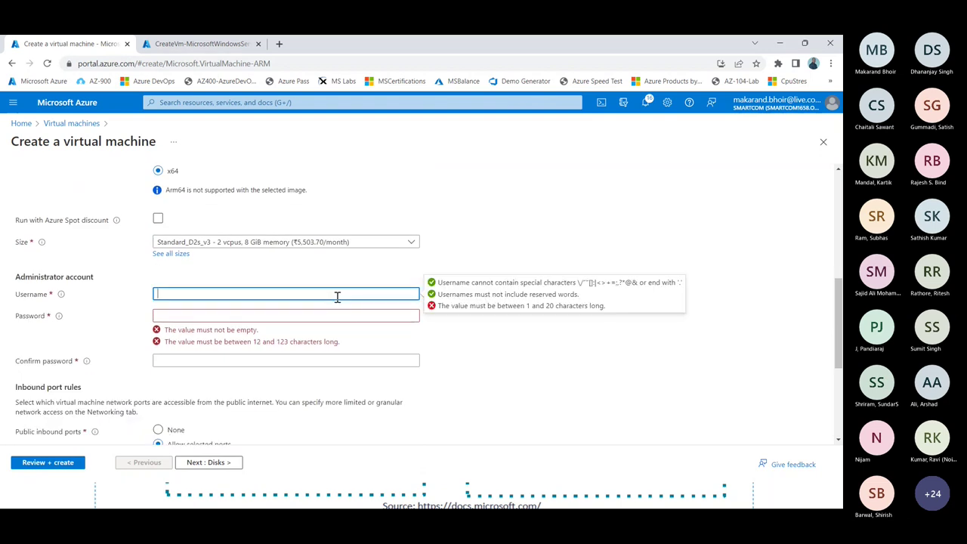
text(makarand)
key(Tab)
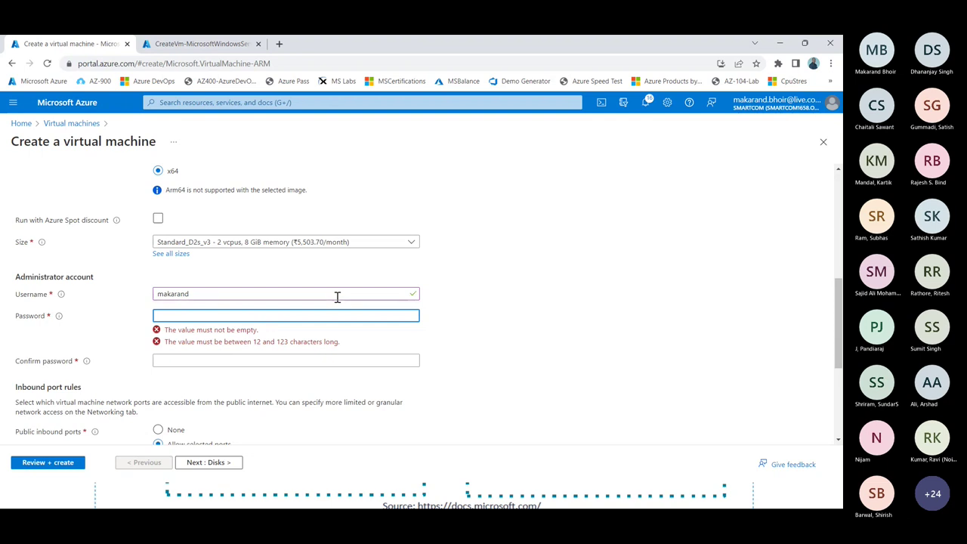
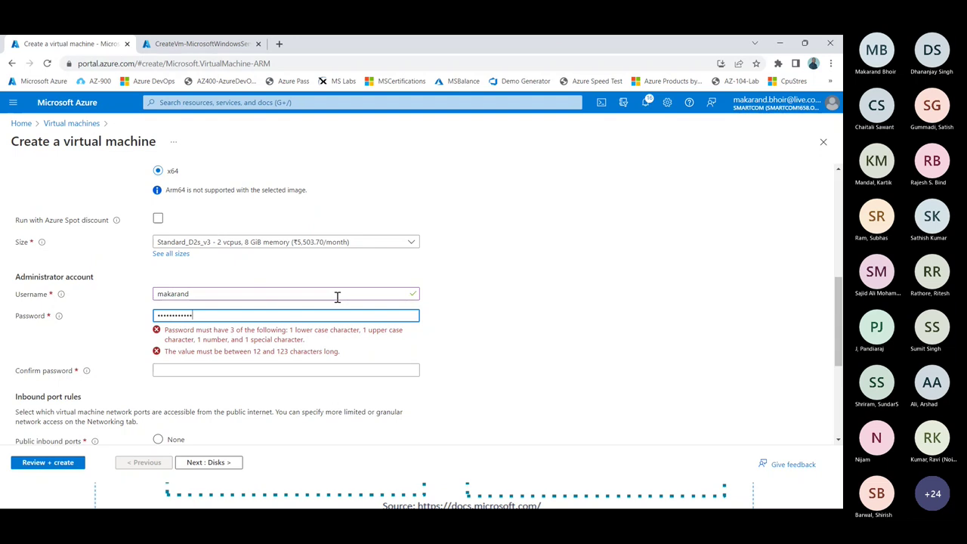
key(Tab)
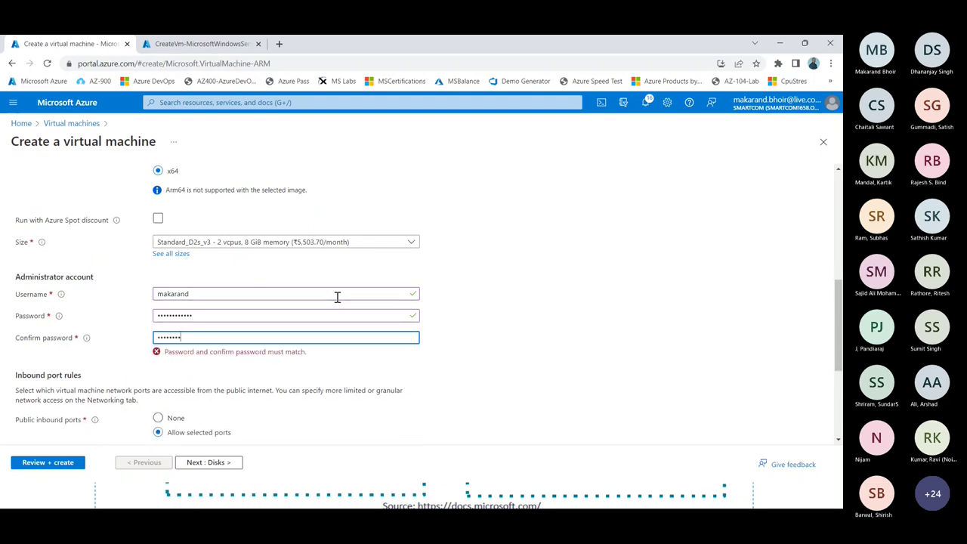
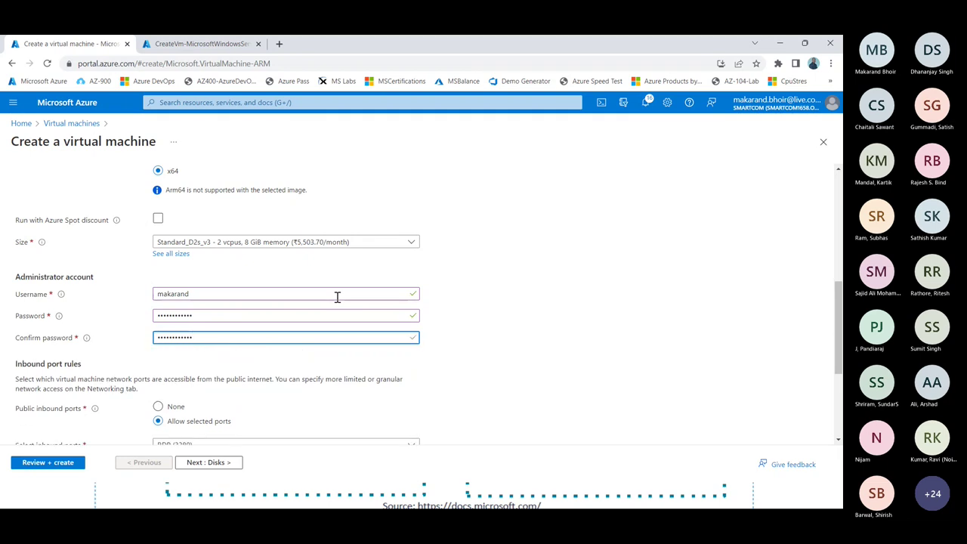
scroll(506, 329, down, 2)
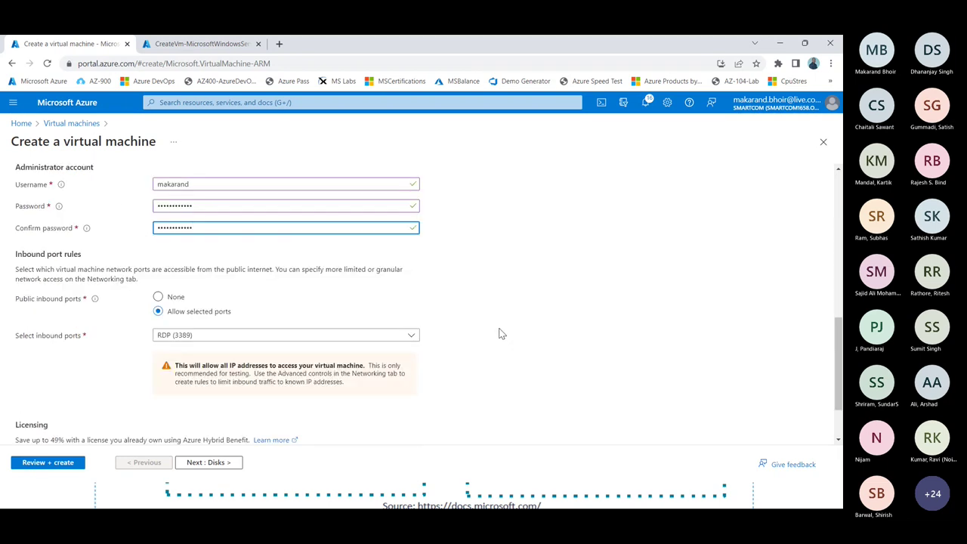
scroll(500, 333, up, 10)
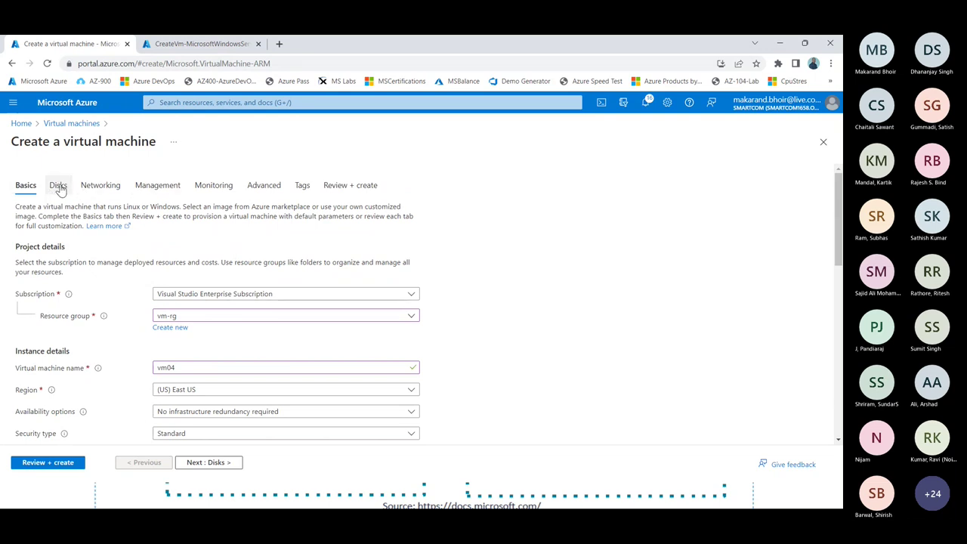
On Networking, review existing virtual networks and the running deployment, then create a new virtual network.
click(102, 190)
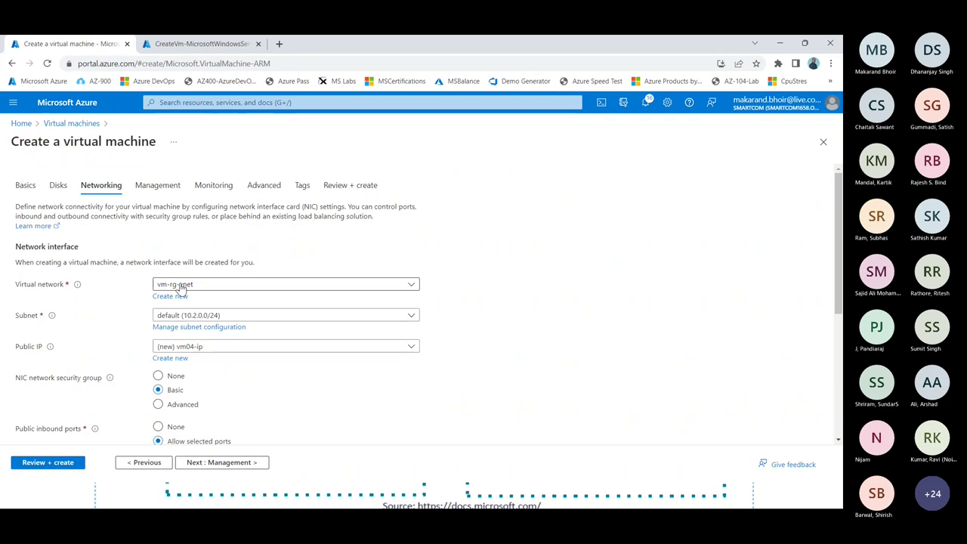
click(204, 290)
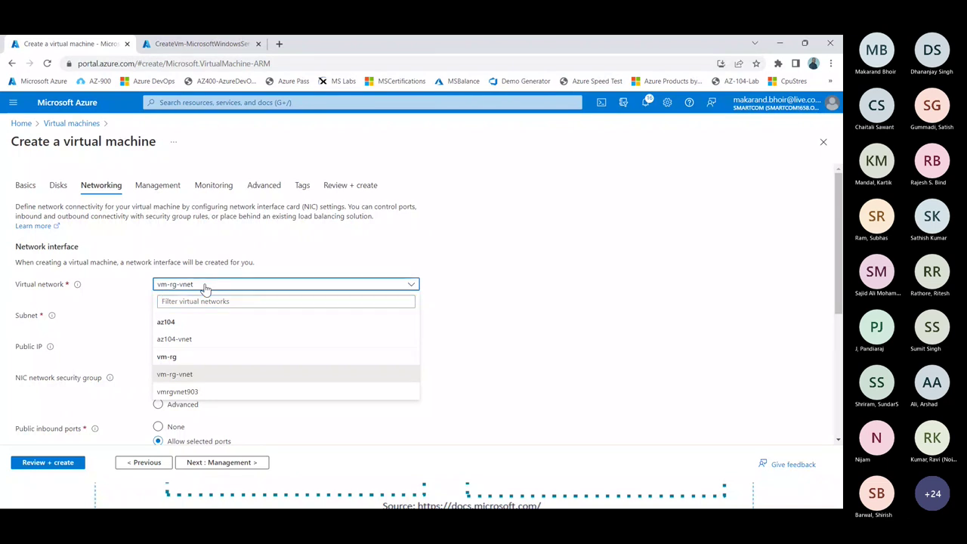
click(202, 286)
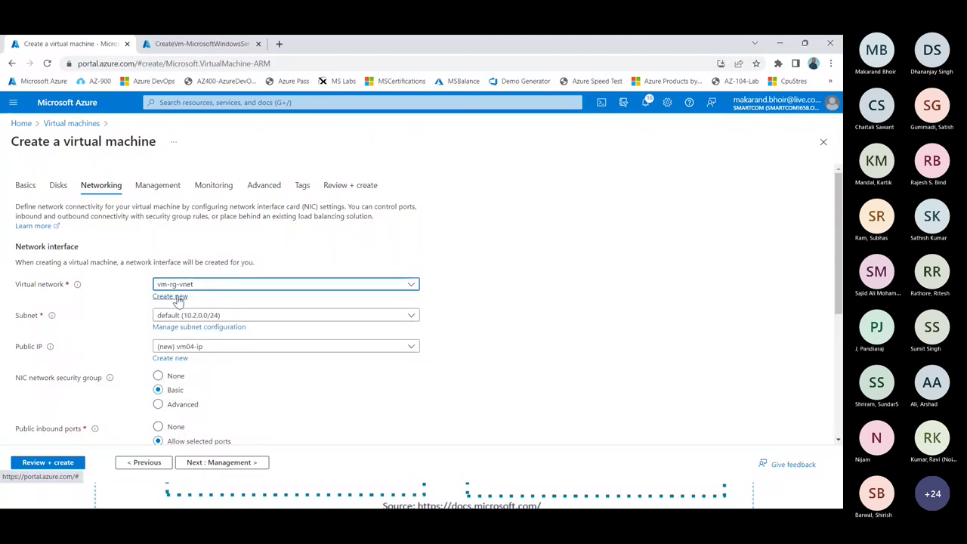
key(ctrl+Tab)
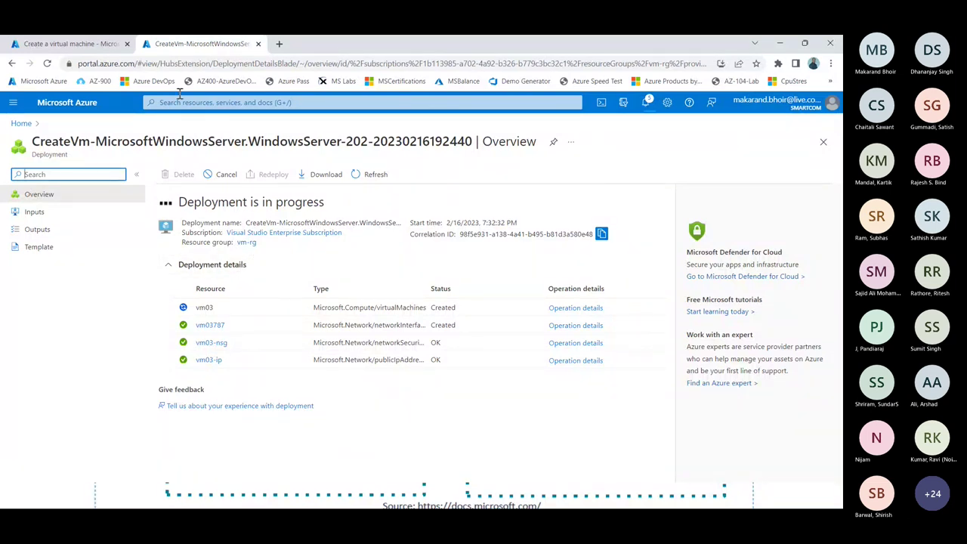
click(90, 44)
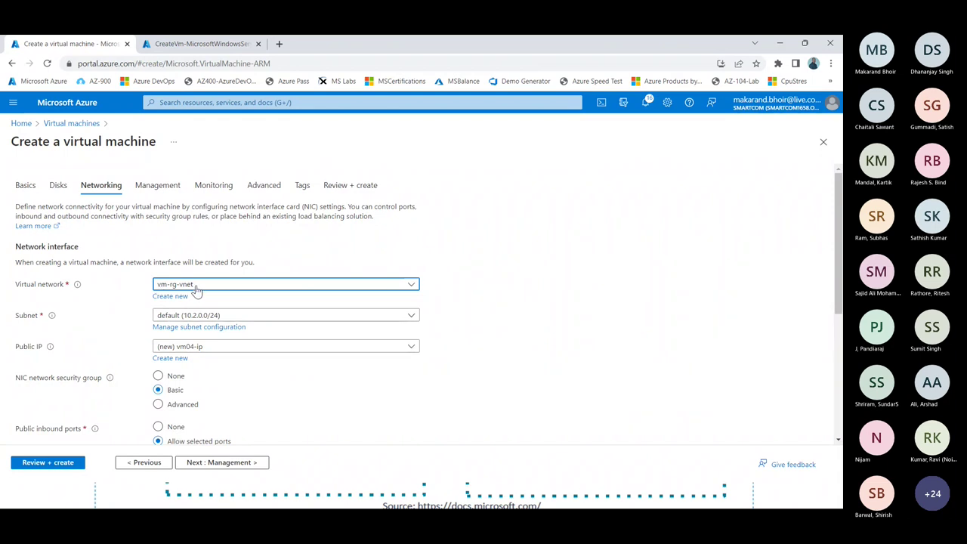
click(195, 284)
click(195, 285)
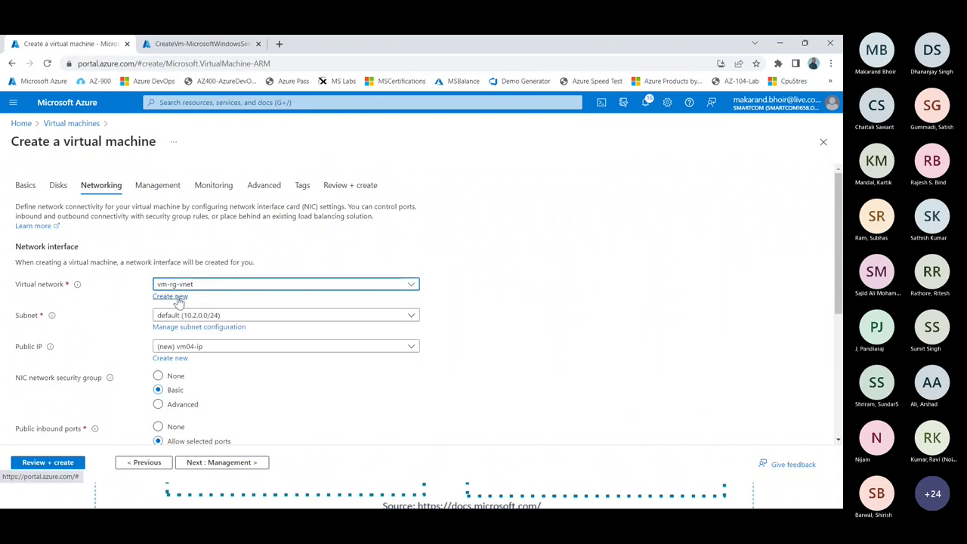
click(170, 296)
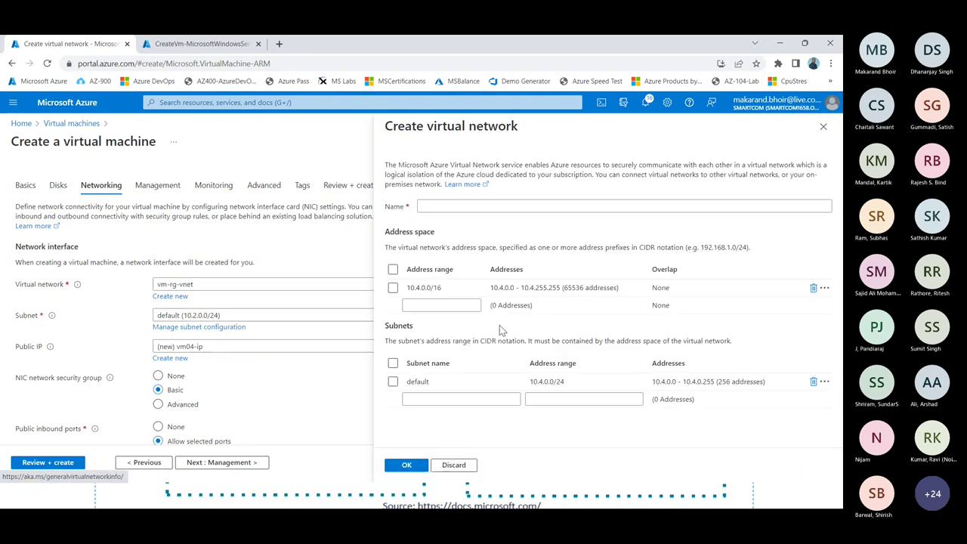
Name the new virtual network vnet04 and select its 10.4.0.0/16 address range.
click(467, 204)
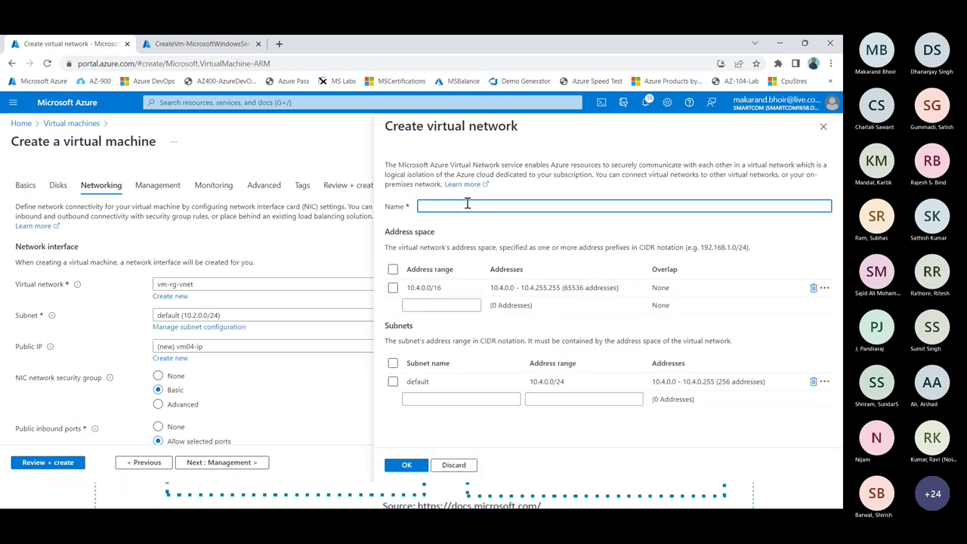
text(vnet04)
double_click(469, 287)
click(347, 291)
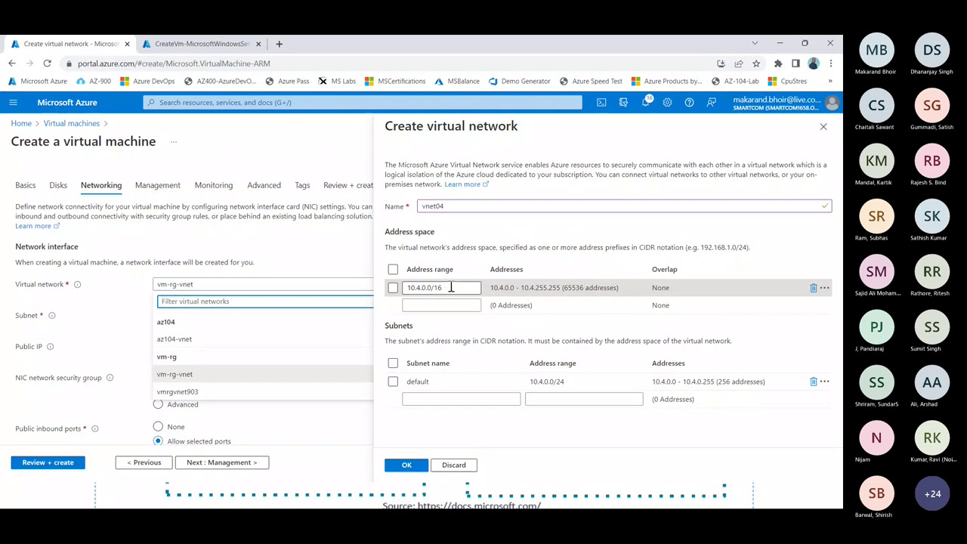
click(450, 287)
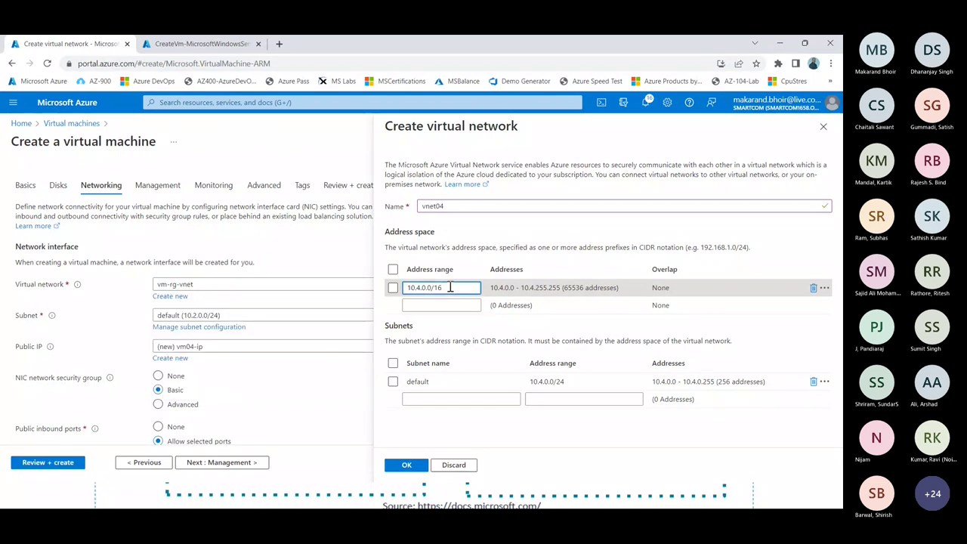
key(ctrl+a)
Try /24, /30 and /29 prefix lengths on the address range, settling on /24.
double_click(573, 287)
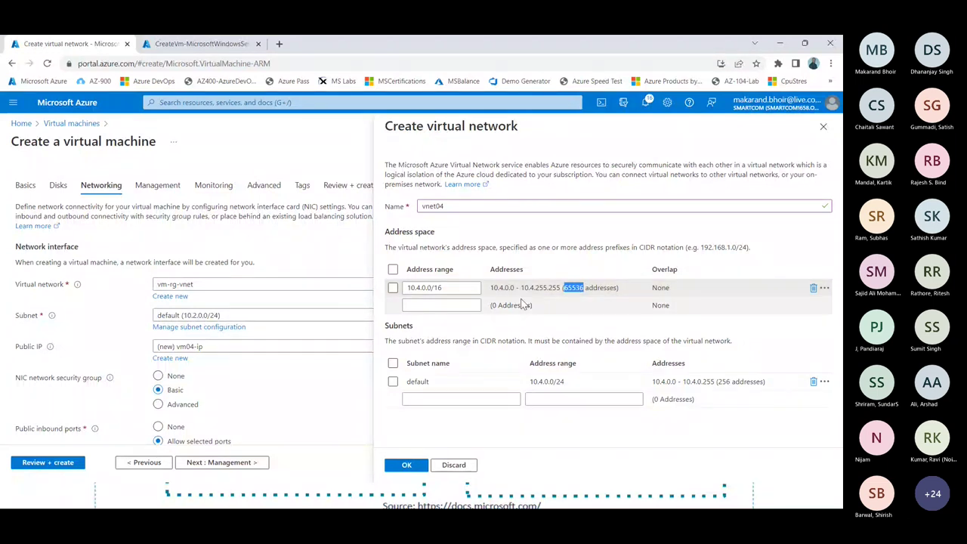
click(465, 292)
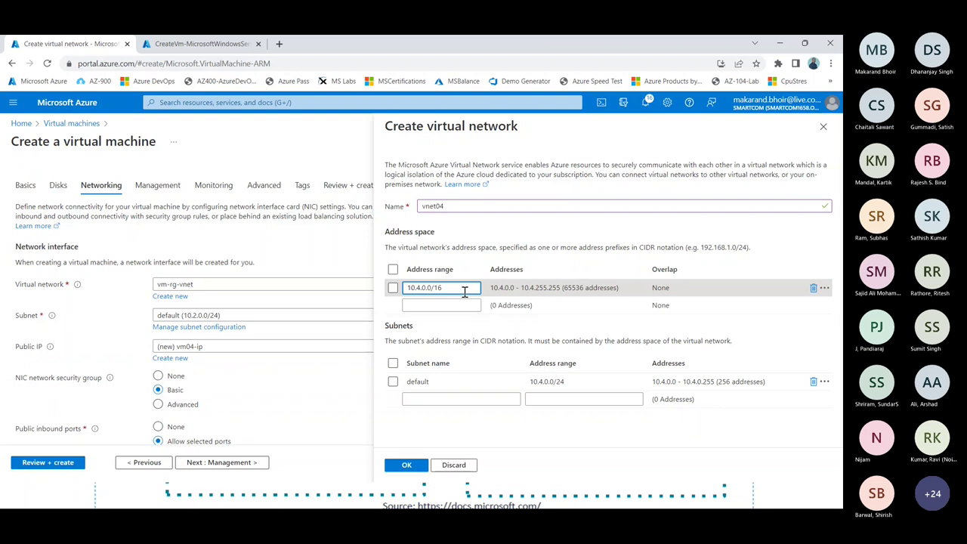
key(BackSpace)
key(BackSpace)
text(24)
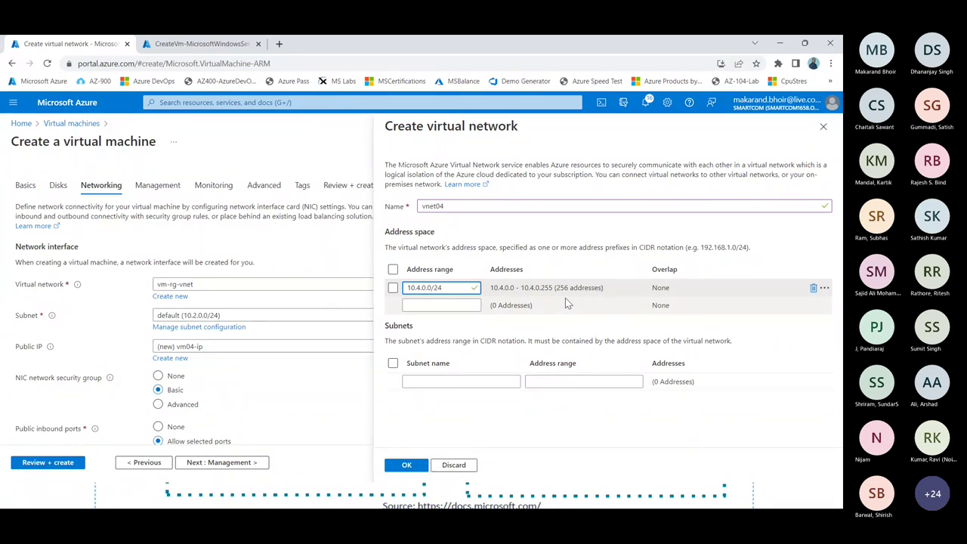
key(BackSpace)
key(BackSpace)
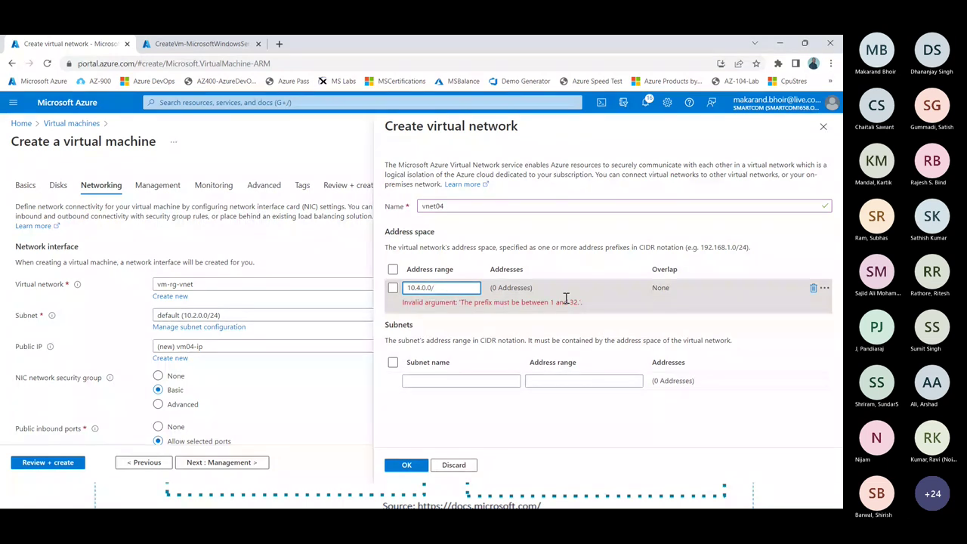
text(30)
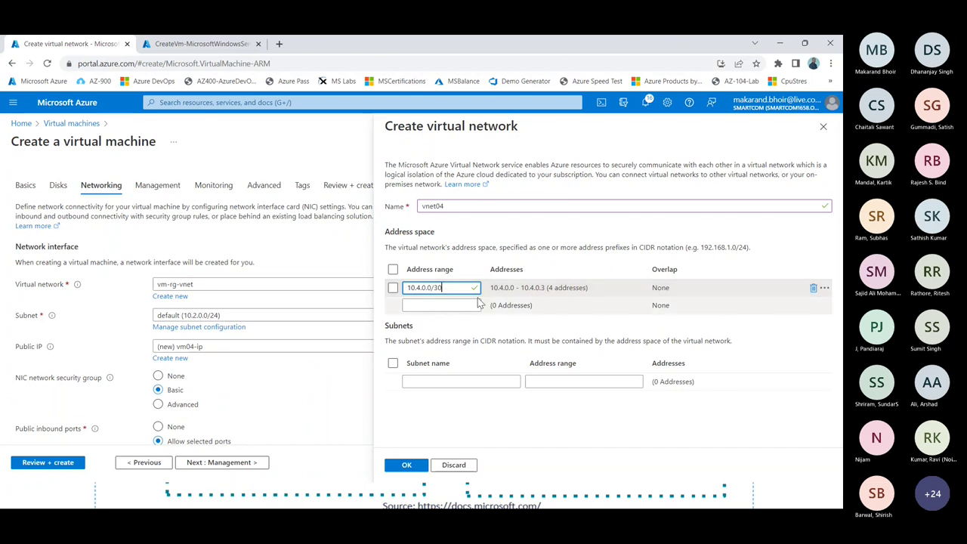
key(BackSpace)
key(BackSpace)
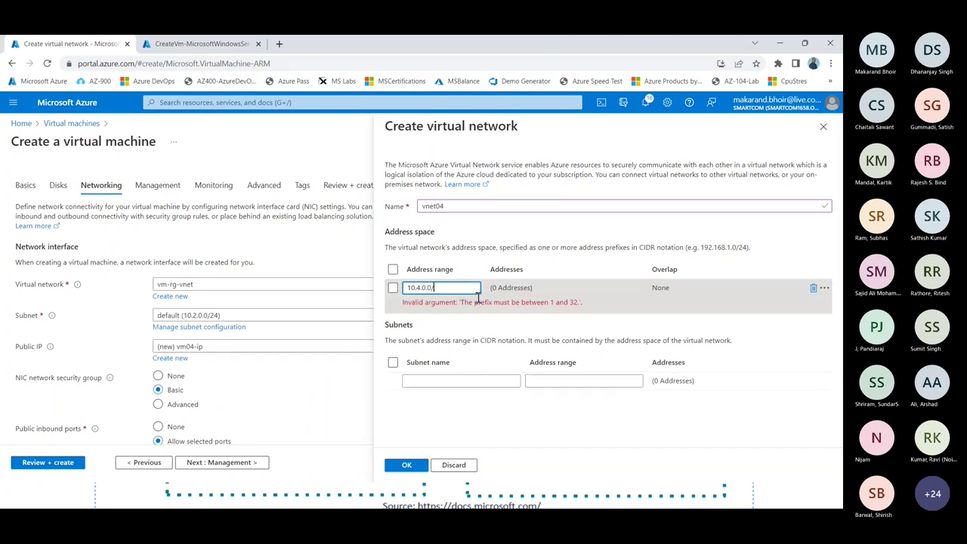
text(29)
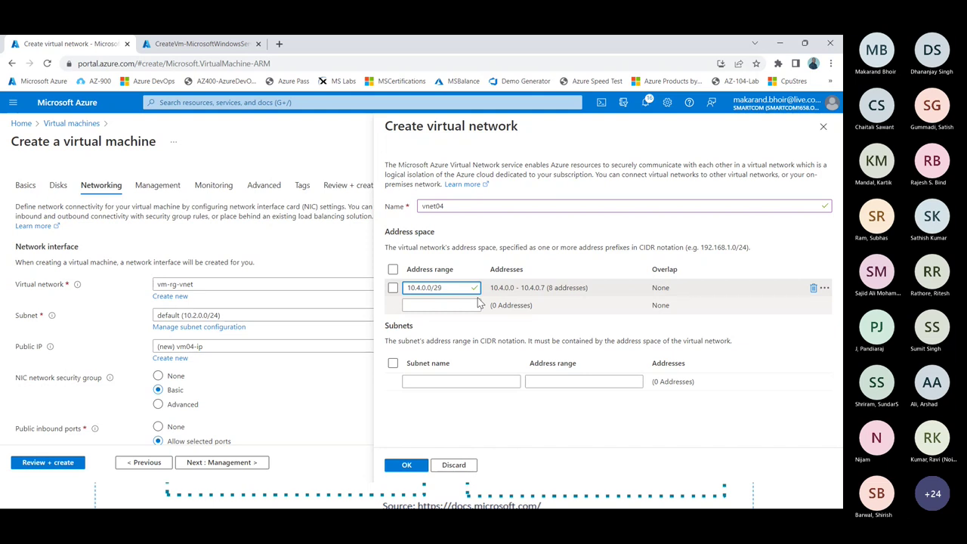
key(BackSpace)
key(BackSpace)
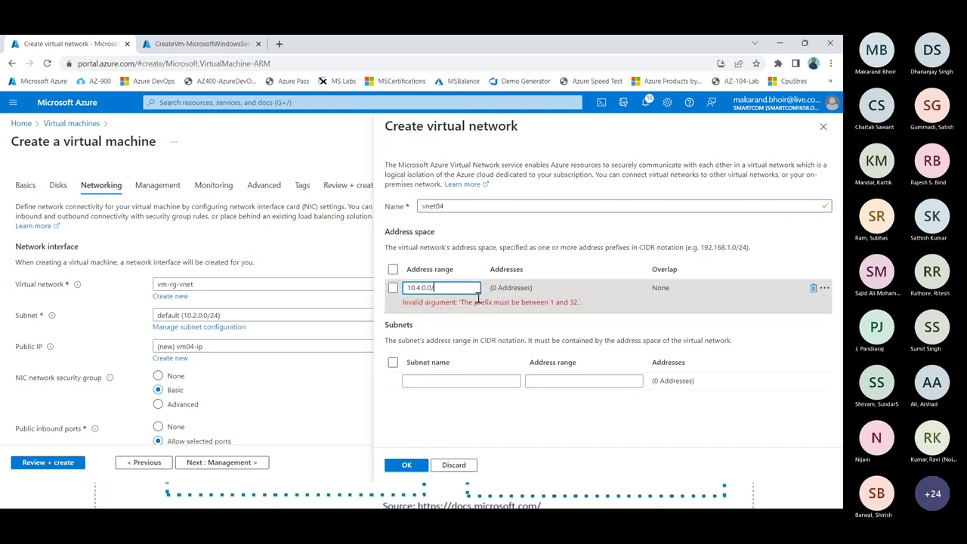
text(2)
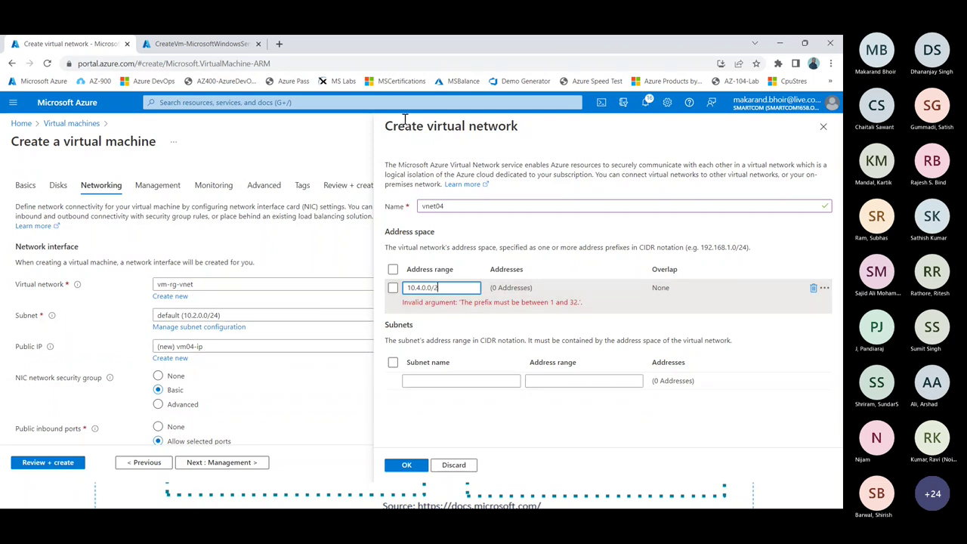
text(4)
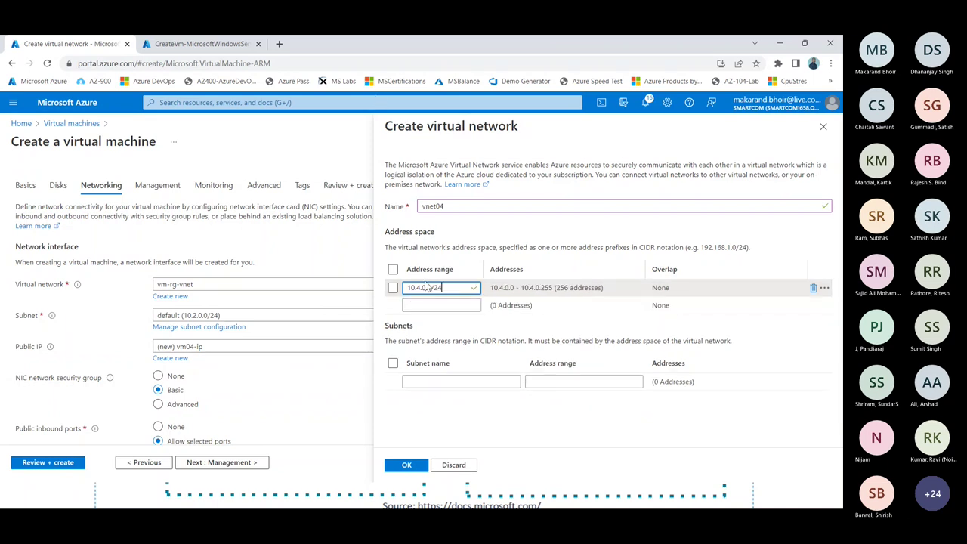
Change the range to 50.4.0.0/24 and confirm, getting the subnet-required error.
double_click(413, 289)
text(50)
click(407, 468)
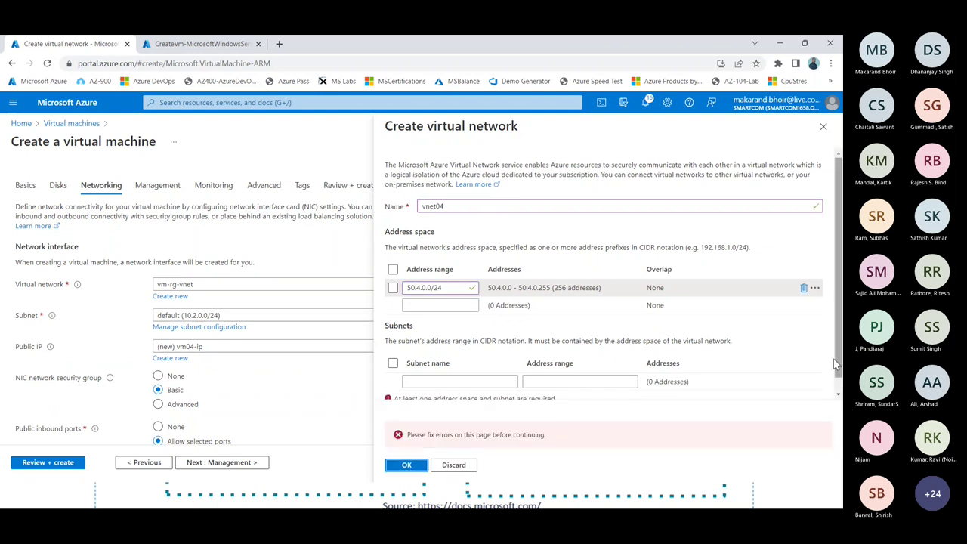
scroll(824, 339, down, 1)
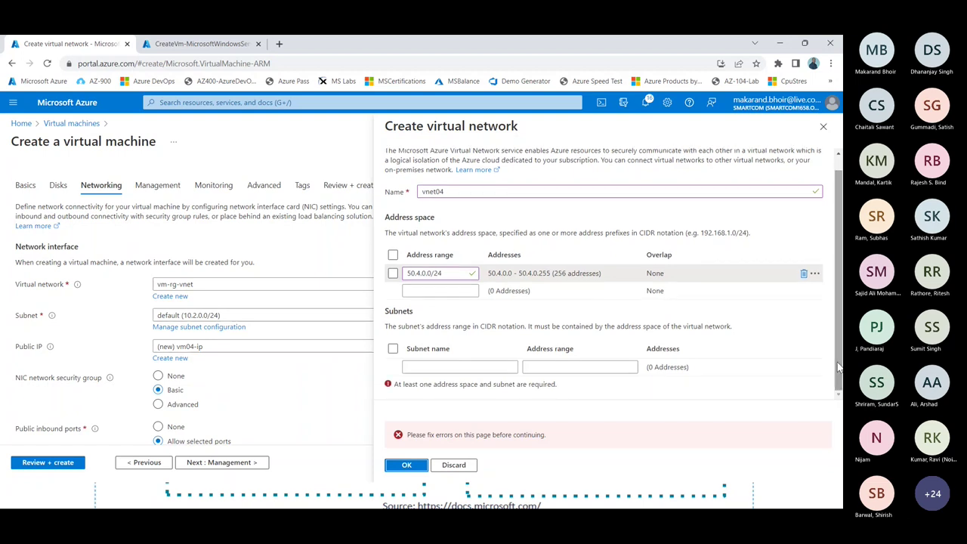
Add subnet1 with the copied 50.4.0.0/24 range and confirm the vnet04 settings.
click(469, 367)
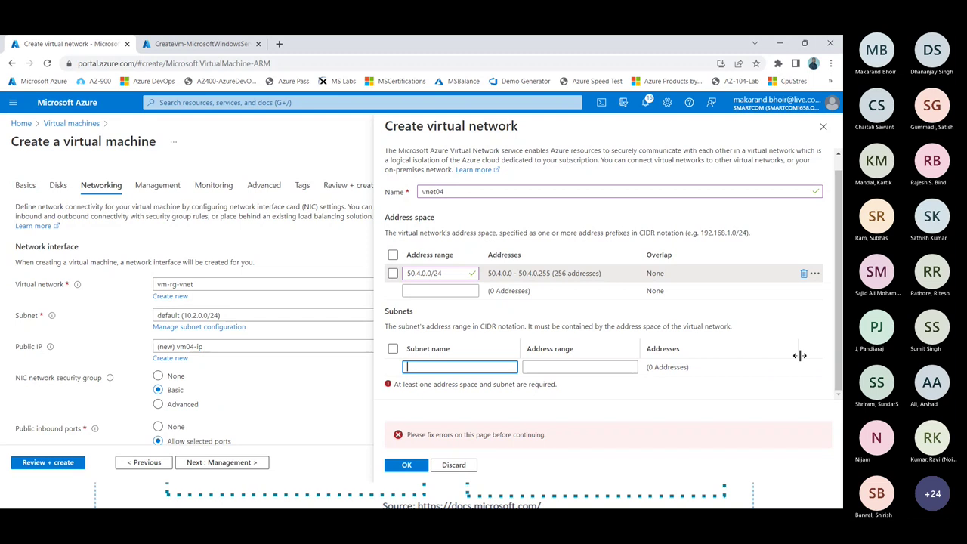
text(subnet)
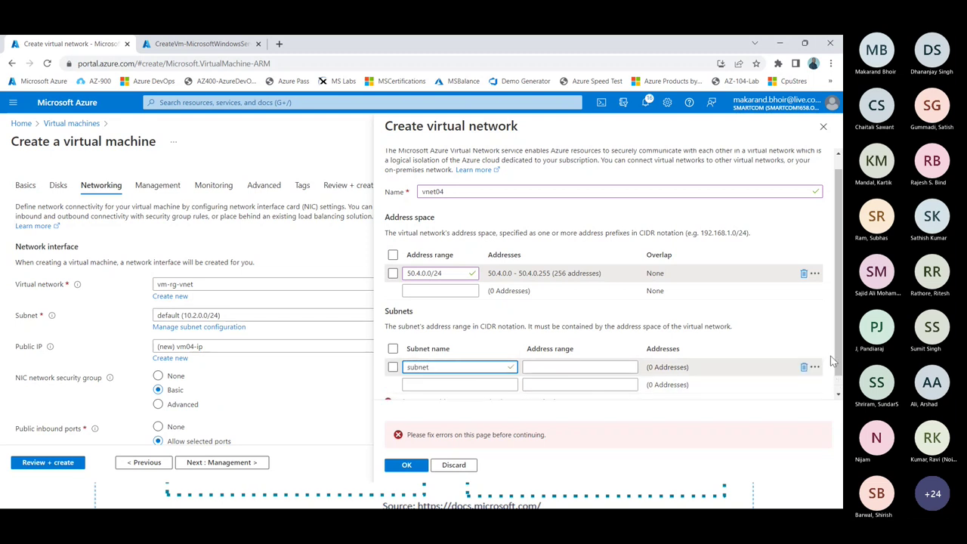
text(1)
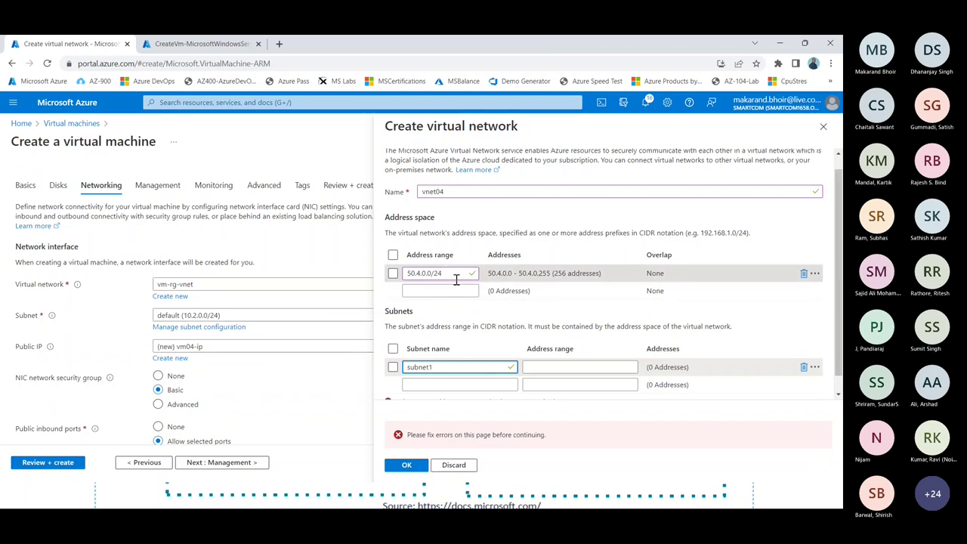
drag(455, 274, 335, 279)
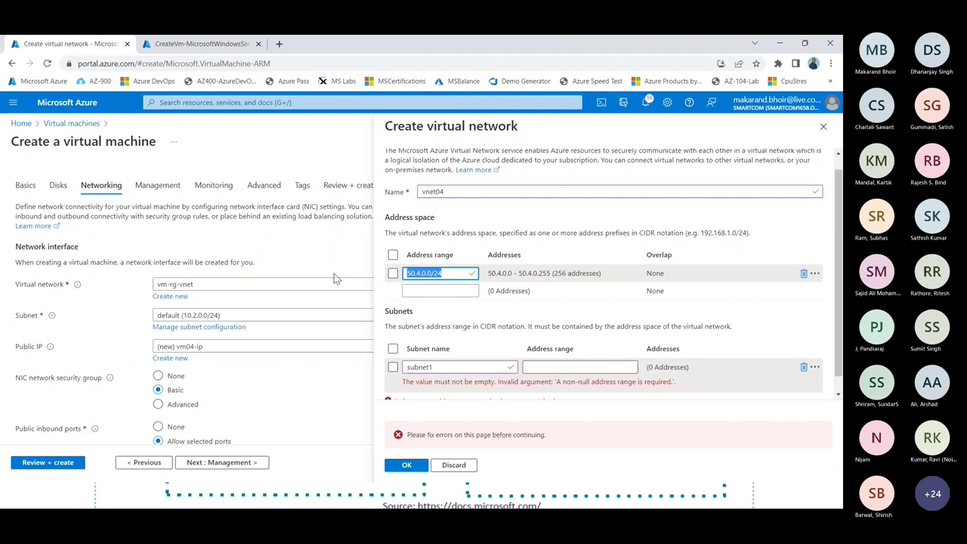
key(ctrl+c)
click(557, 368)
key(ctrl+v)
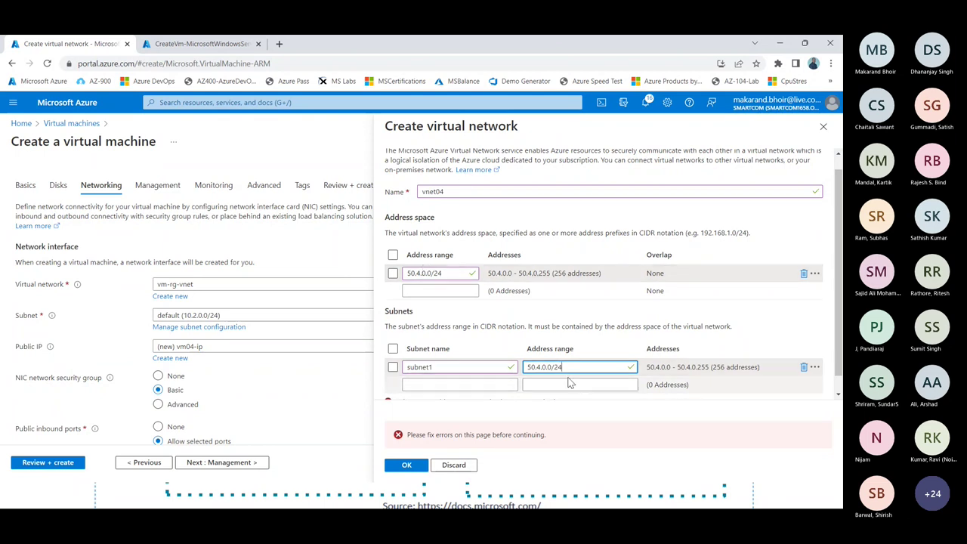
scroll(832, 283, down, 1)
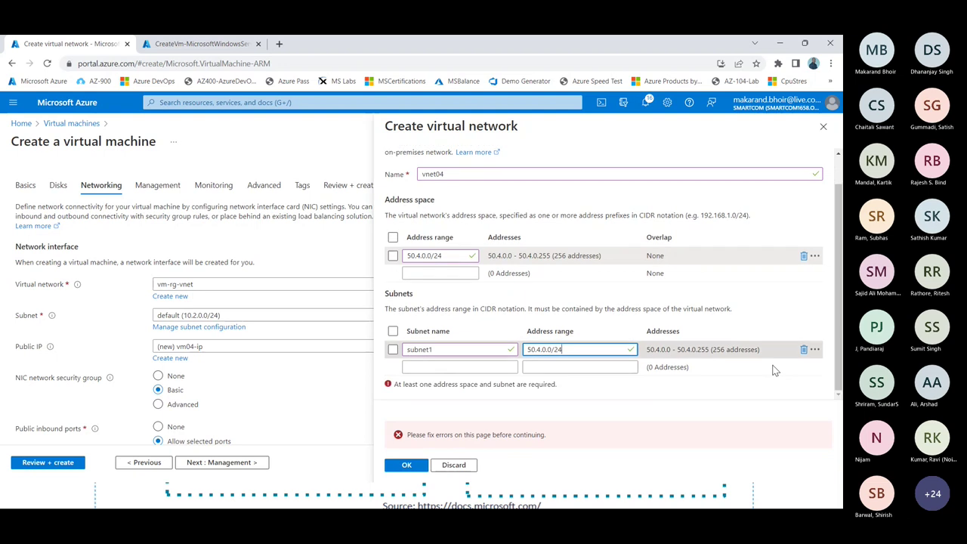
click(408, 465)
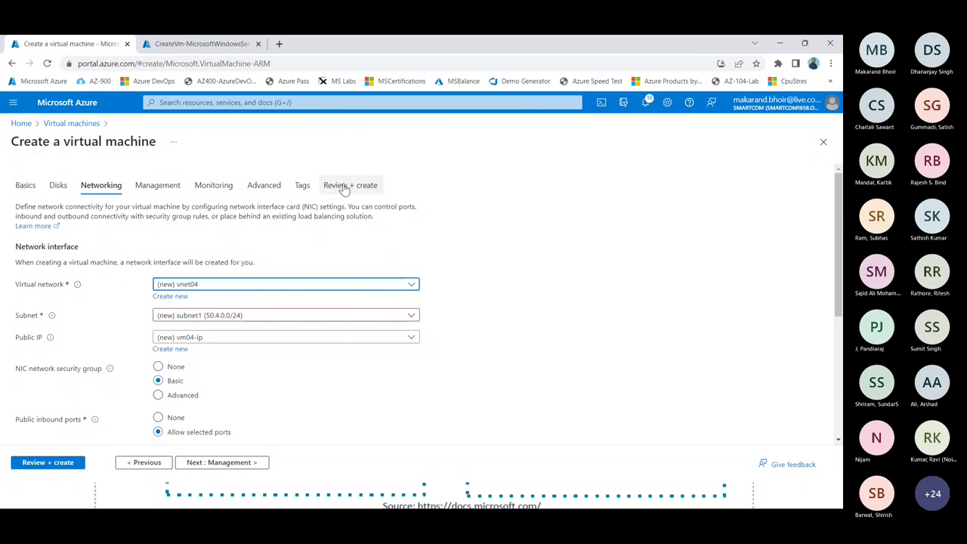
From the Advanced tab, validate vm04 with Review + create and submit Create.
click(276, 188)
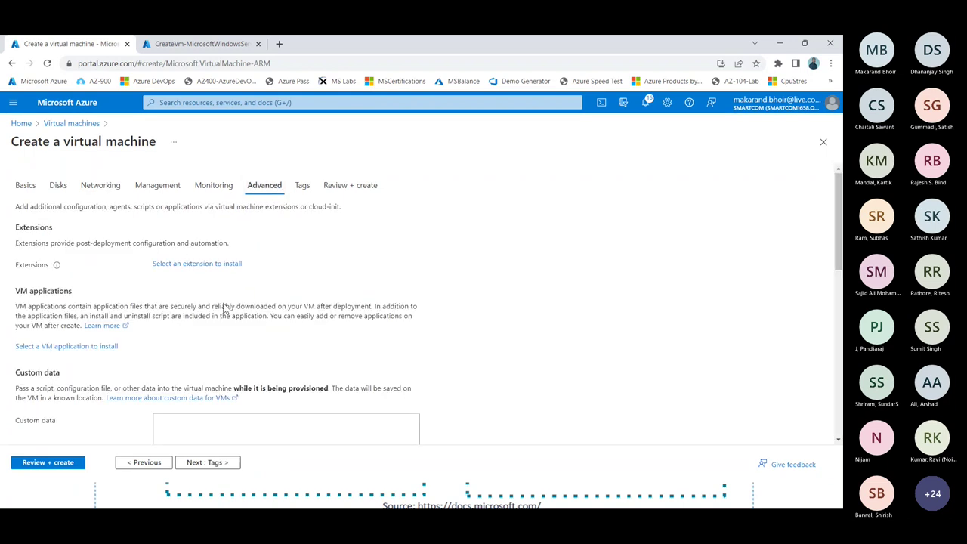
click(47, 462)
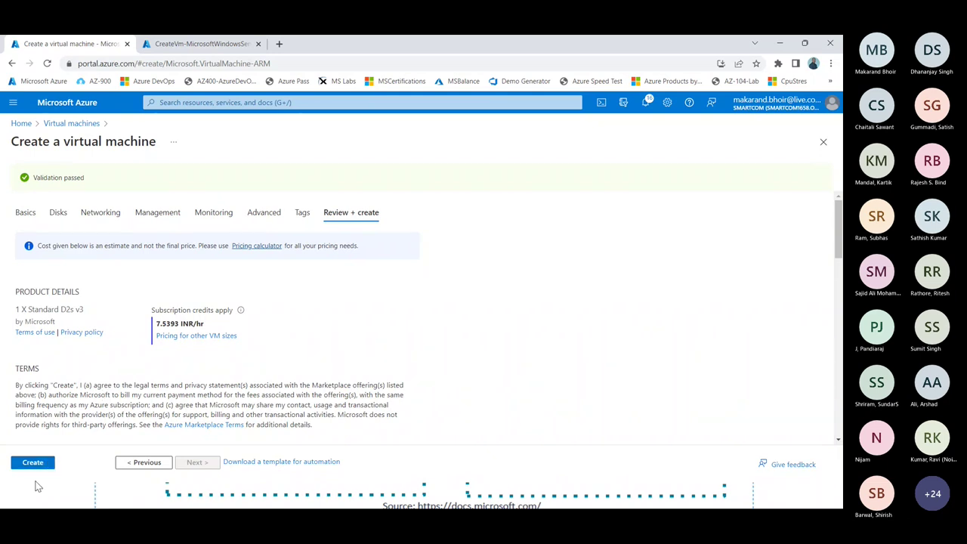
click(39, 465)
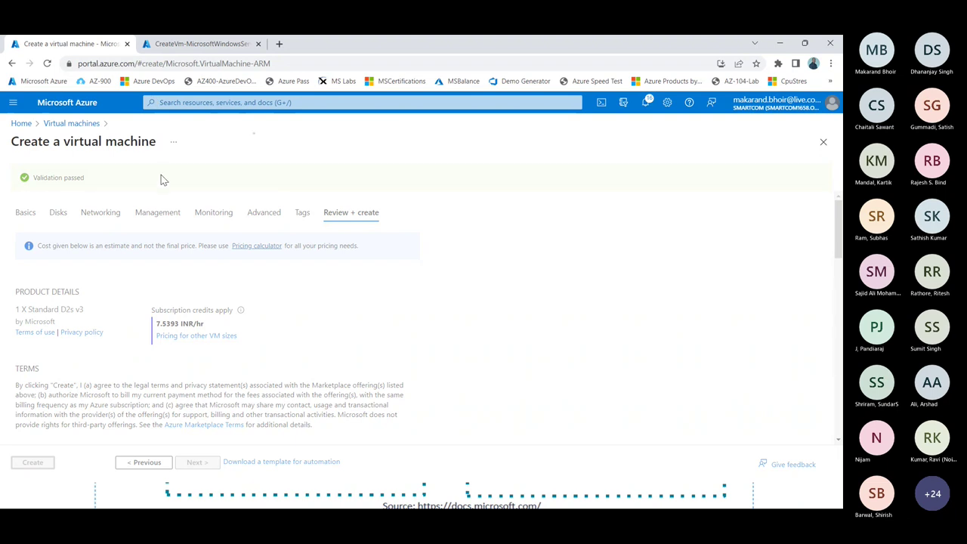
Alternate between the vm03 and vm04 deployment tabs until vm04's deployment completes.
click(195, 44)
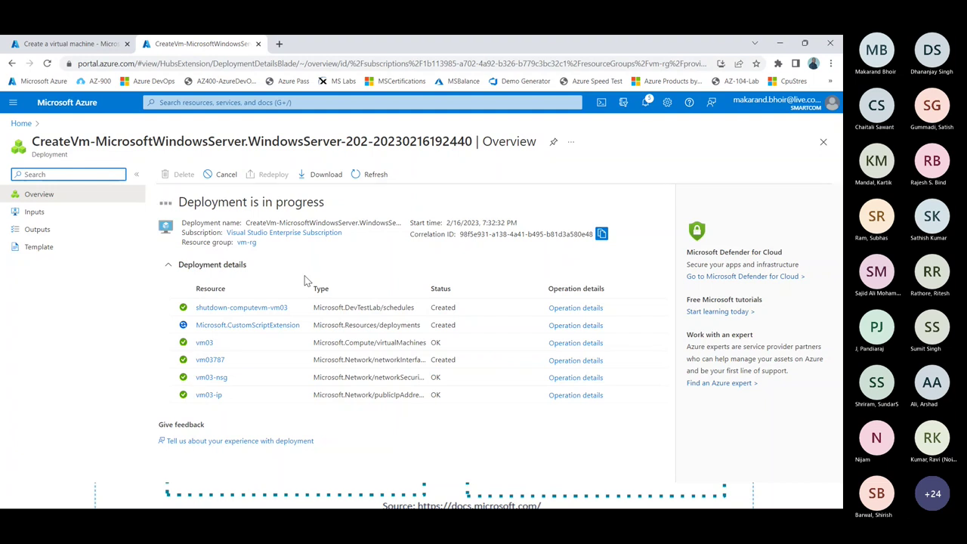
click(64, 47)
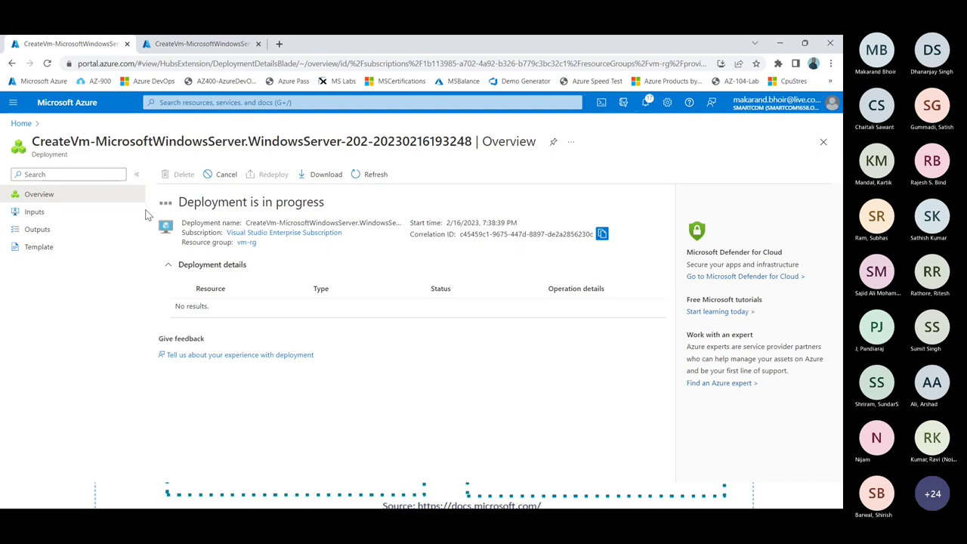
click(181, 46)
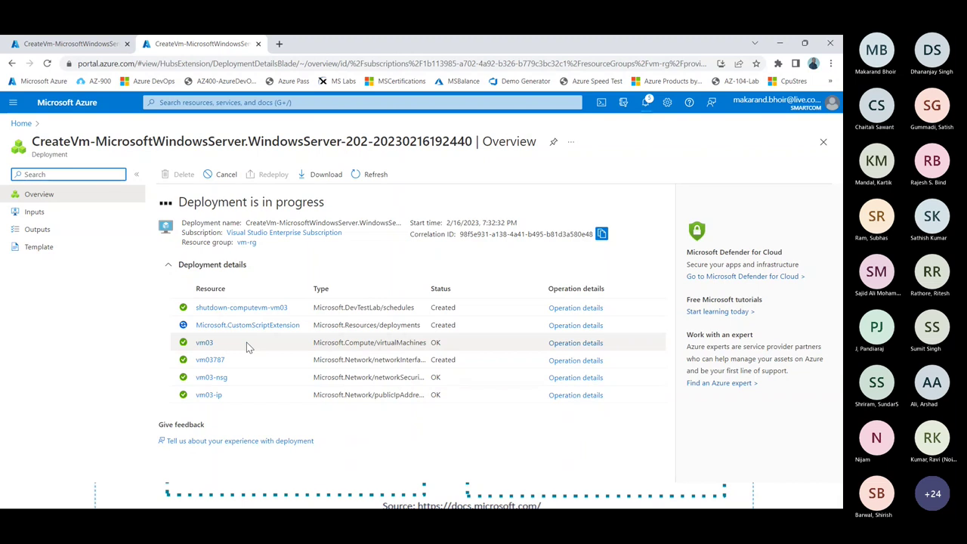
click(79, 45)
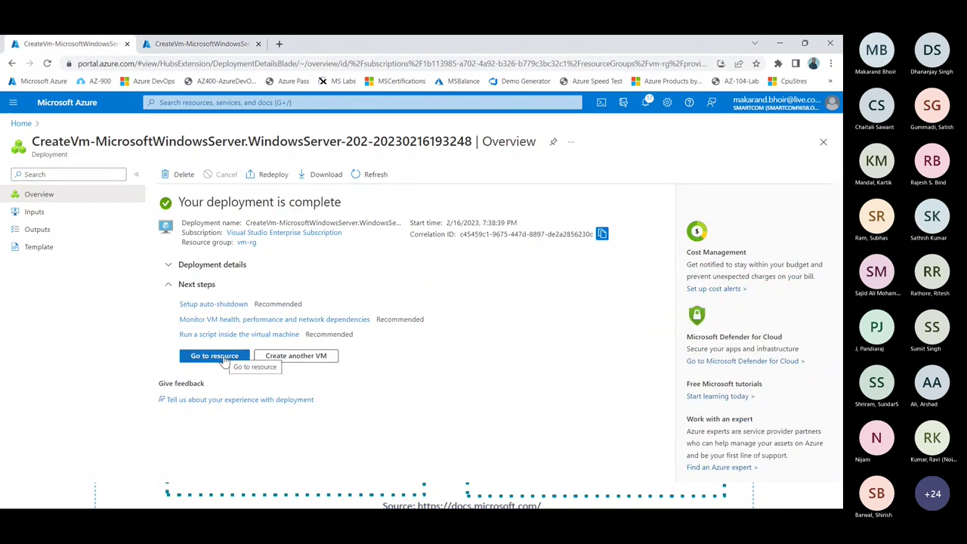
From the vm04 resource, download its RDP file via Connect > RDP and open vm04.rdp.
click(219, 355)
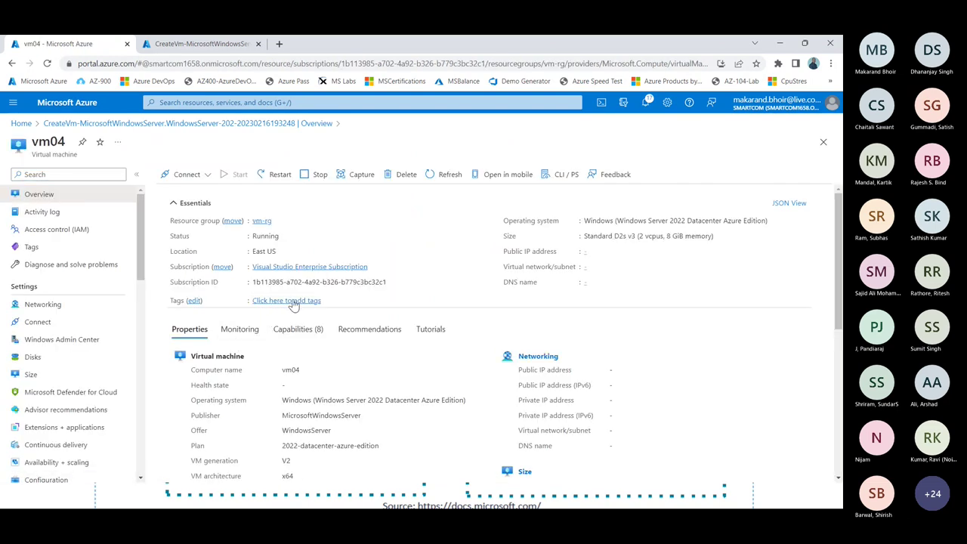
click(212, 183)
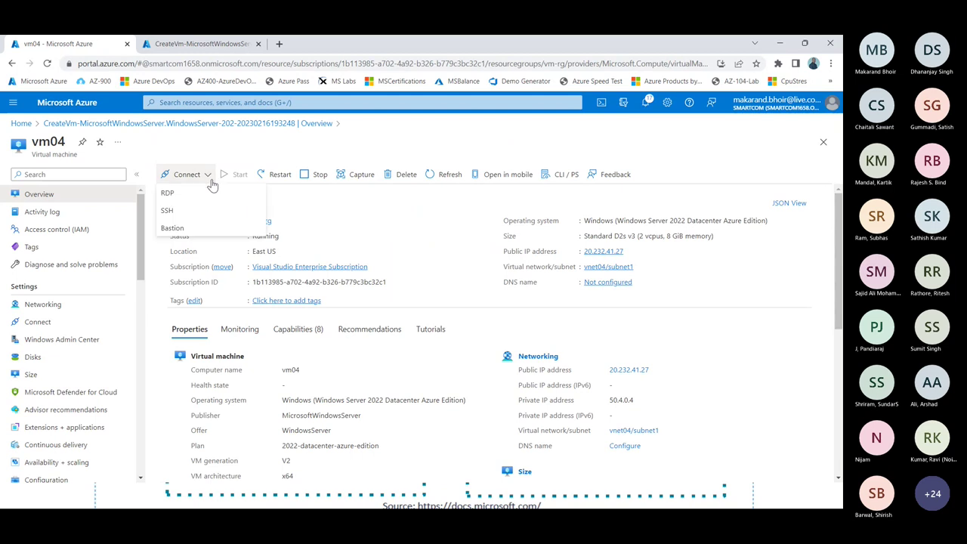
click(183, 195)
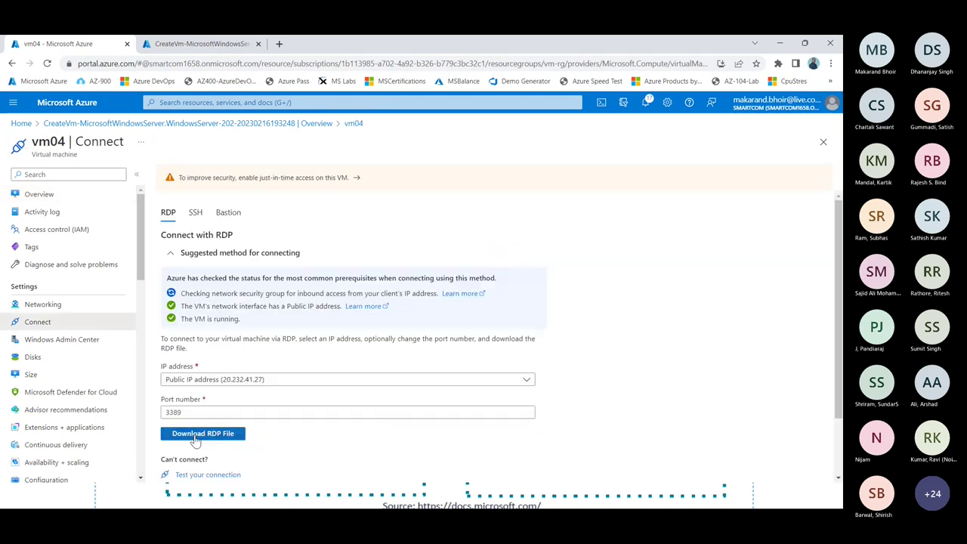
click(198, 437)
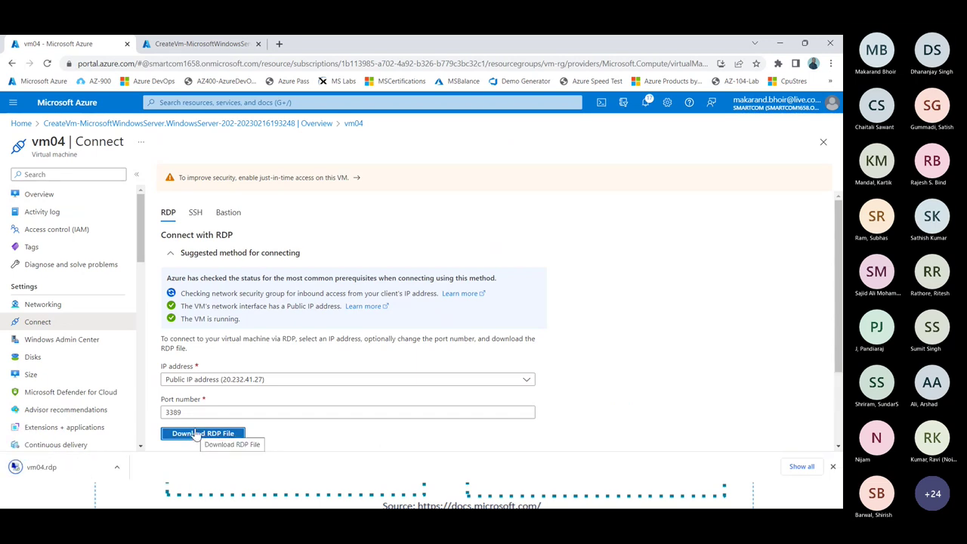
click(116, 466)
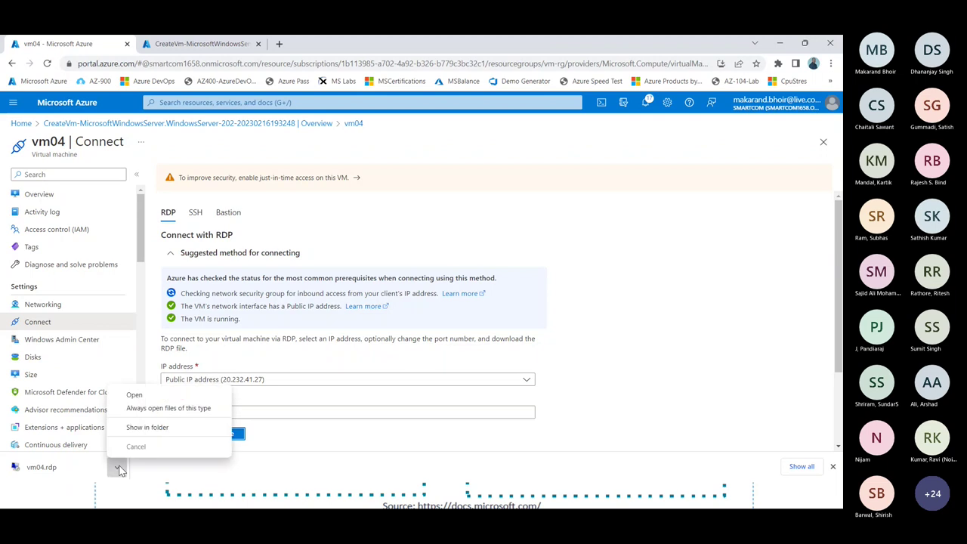
click(137, 397)
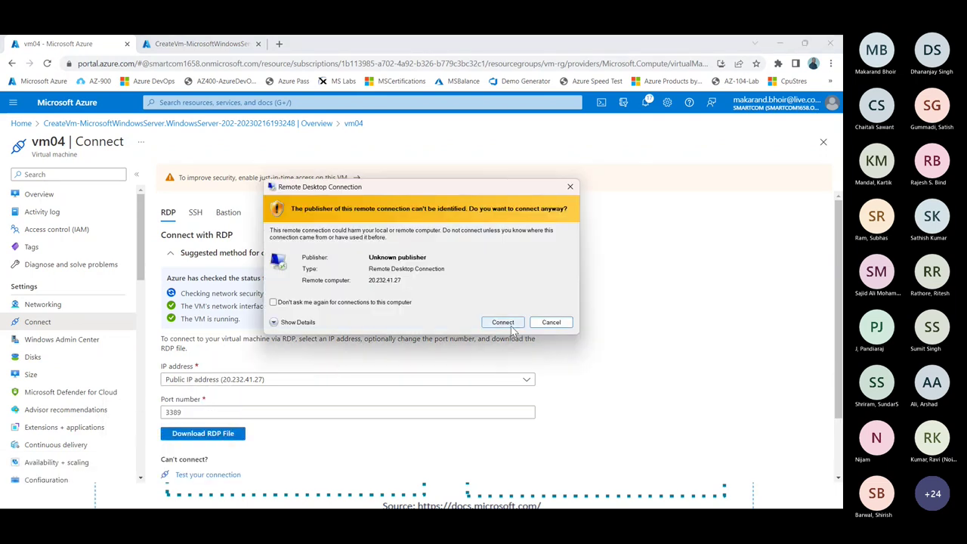
Connect past the publisher warning and sign in as a different account with the VM's username and password.
click(505, 324)
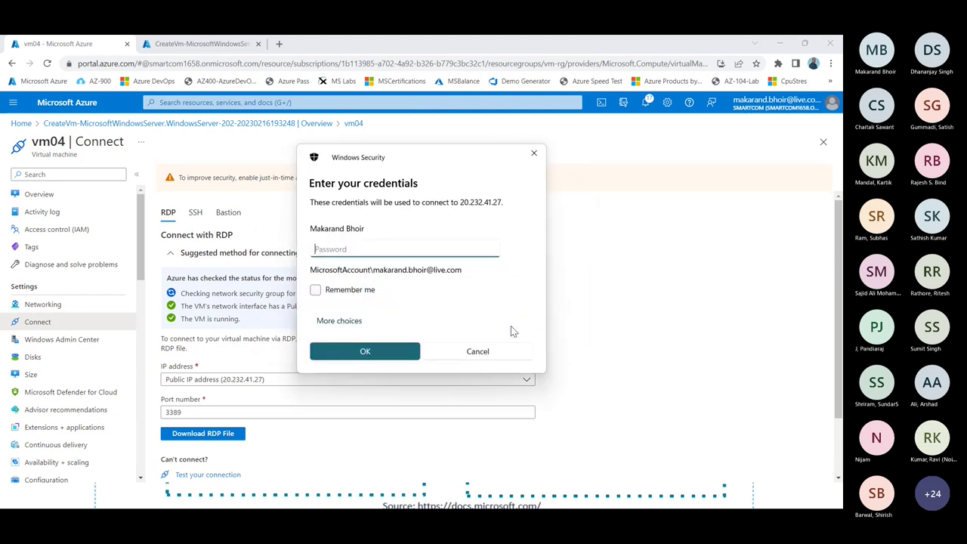
click(368, 325)
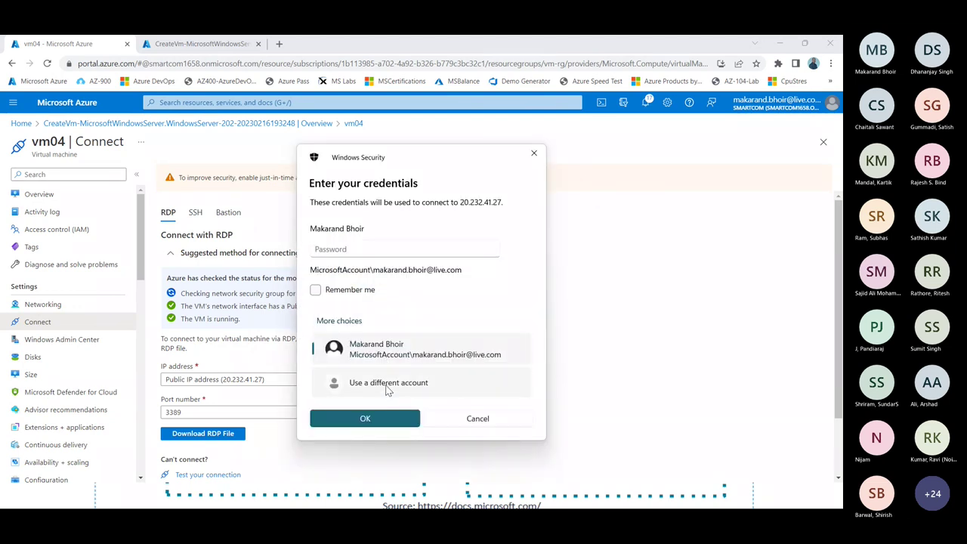
click(388, 385)
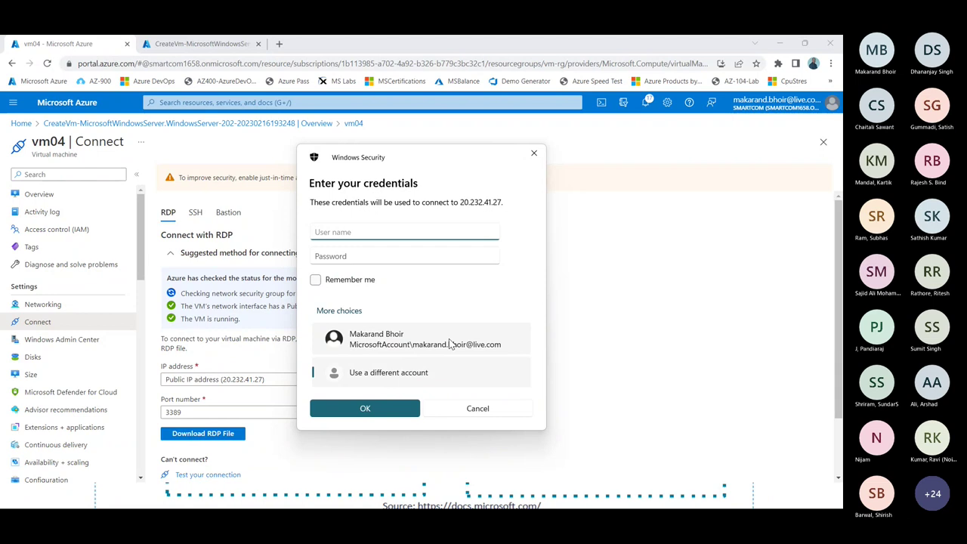
text(makarand)
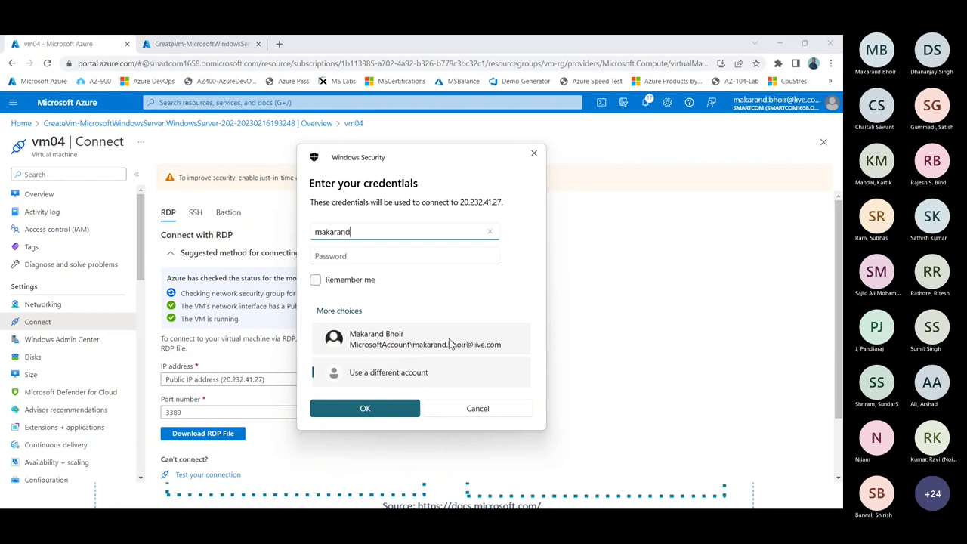
key(Tab)
text(•••)
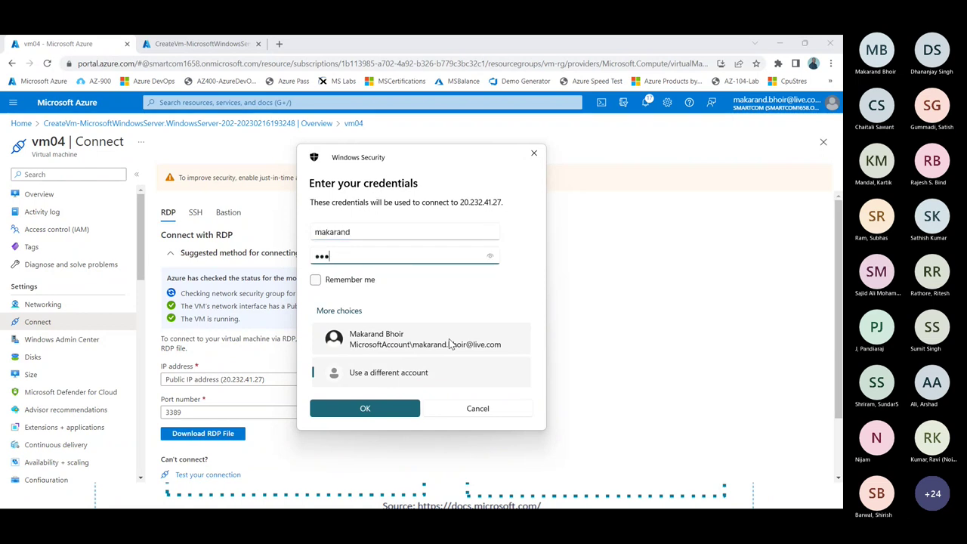
text(•••••••••)
key(Return)
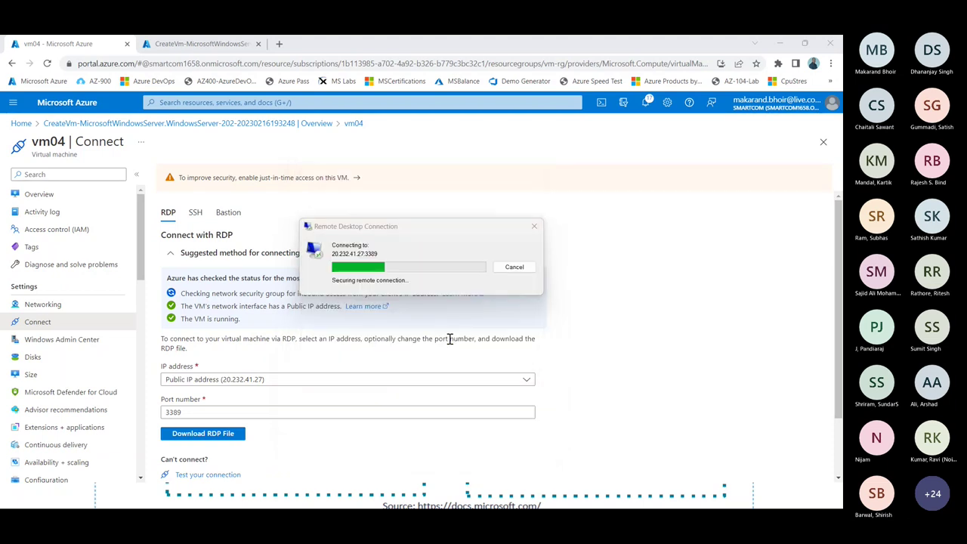
Accept the certificate for 20.232.41.27 and restore the vm04 session to a small window.
click(458, 352)
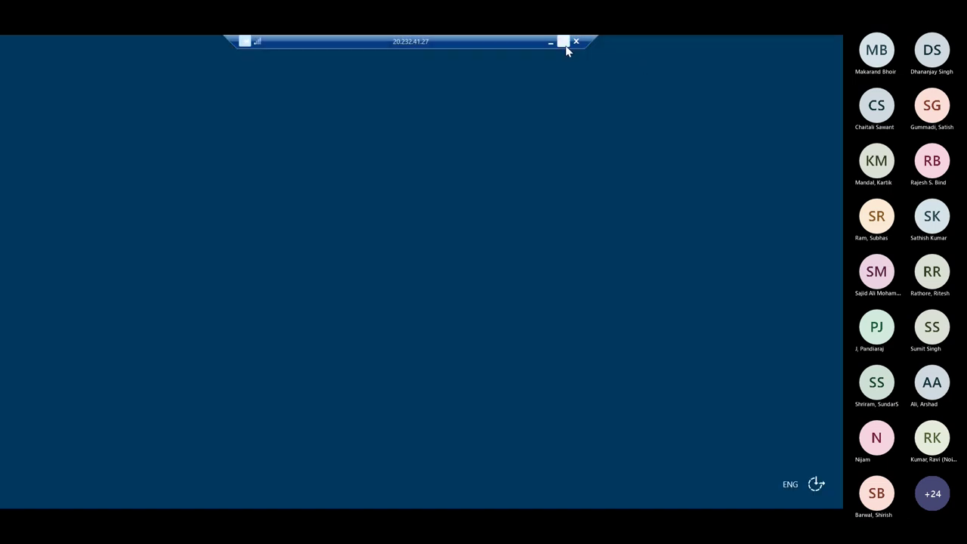
click(564, 43)
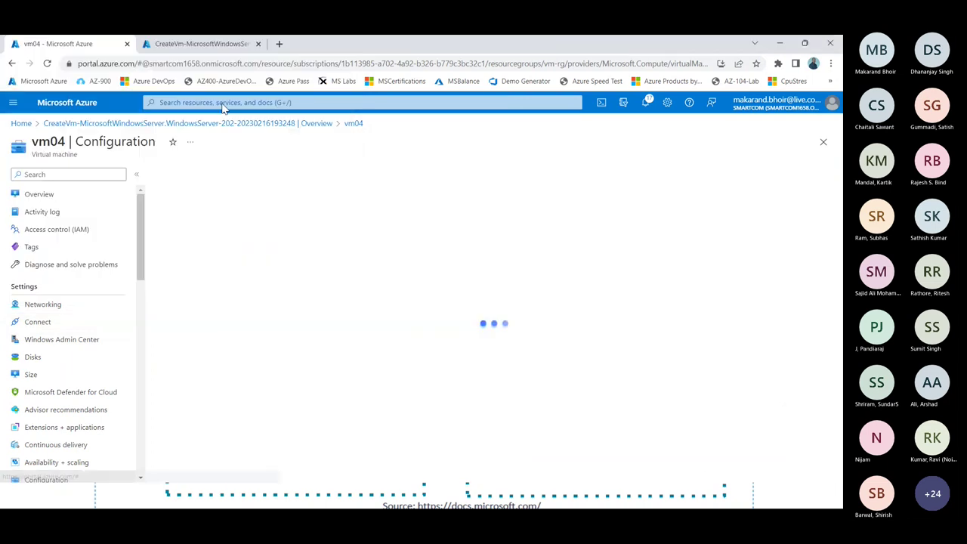
key(ctrl+Tab)
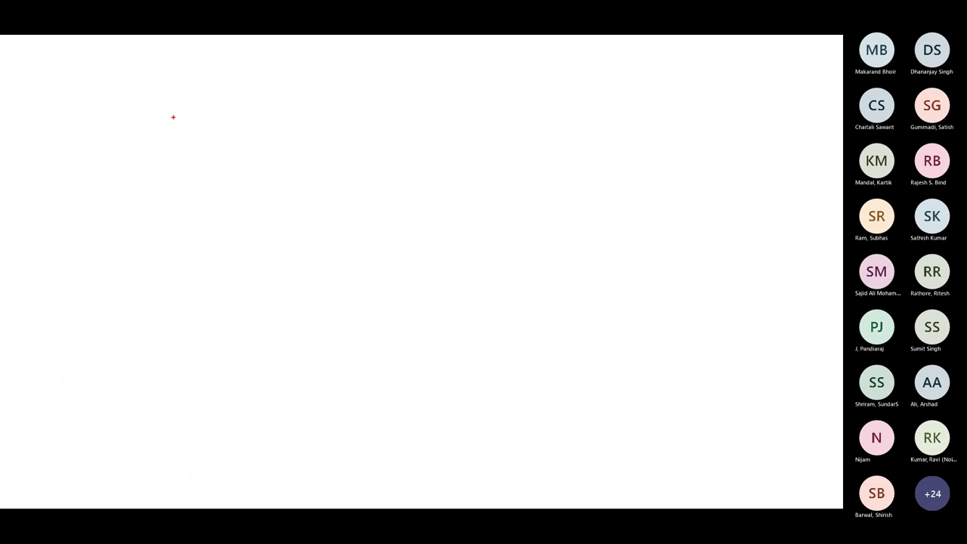
Draw red boxes on the right and left of the whiteboard and label the left one VNET1.
mouse_move(437, 104)
mouse_down()
mouse_move(507, 185)
mouse_move(722, 364)
mouse_up()
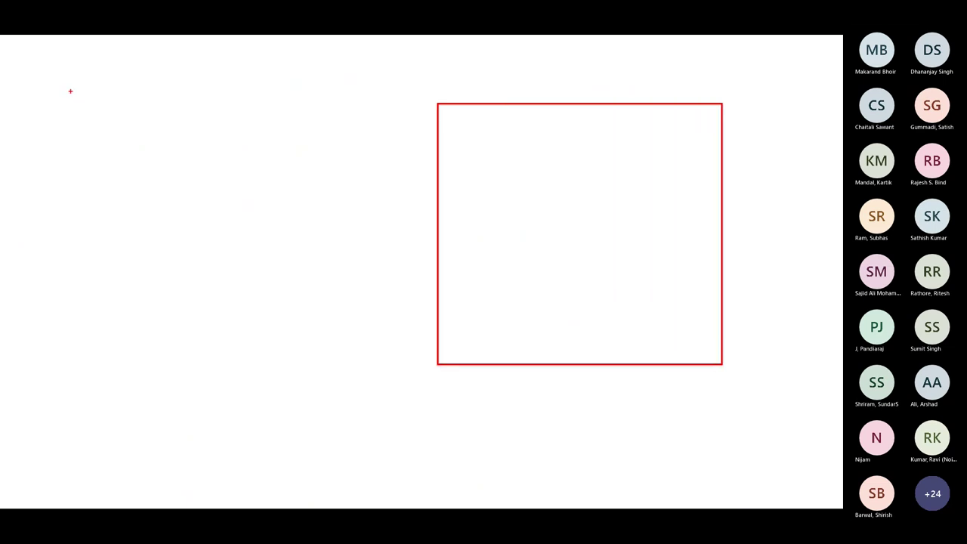
mouse_move(69, 96)
mouse_down()
mouse_move(207, 214)
mouse_move(295, 311)
mouse_move(318, 376)
mouse_move(328, 368)
mouse_up()
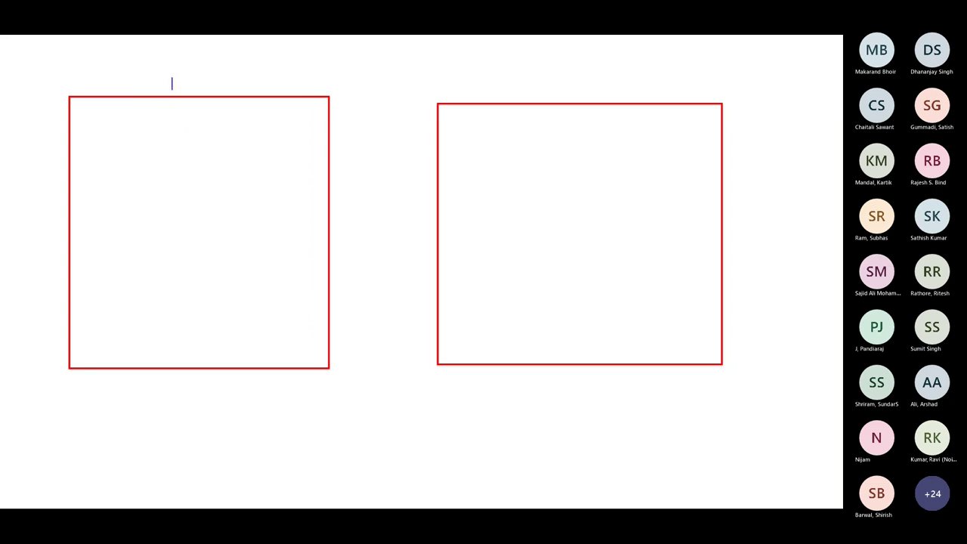
text(VNET1)
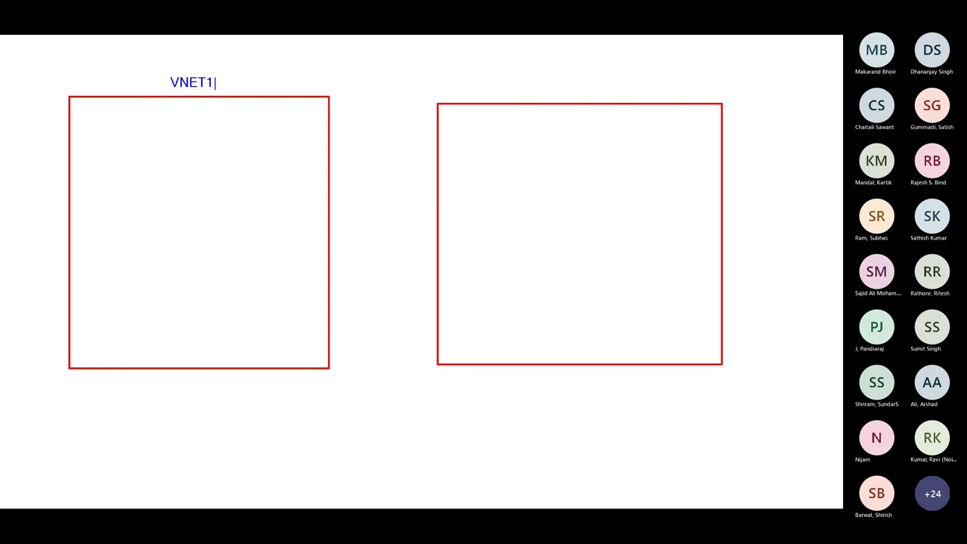